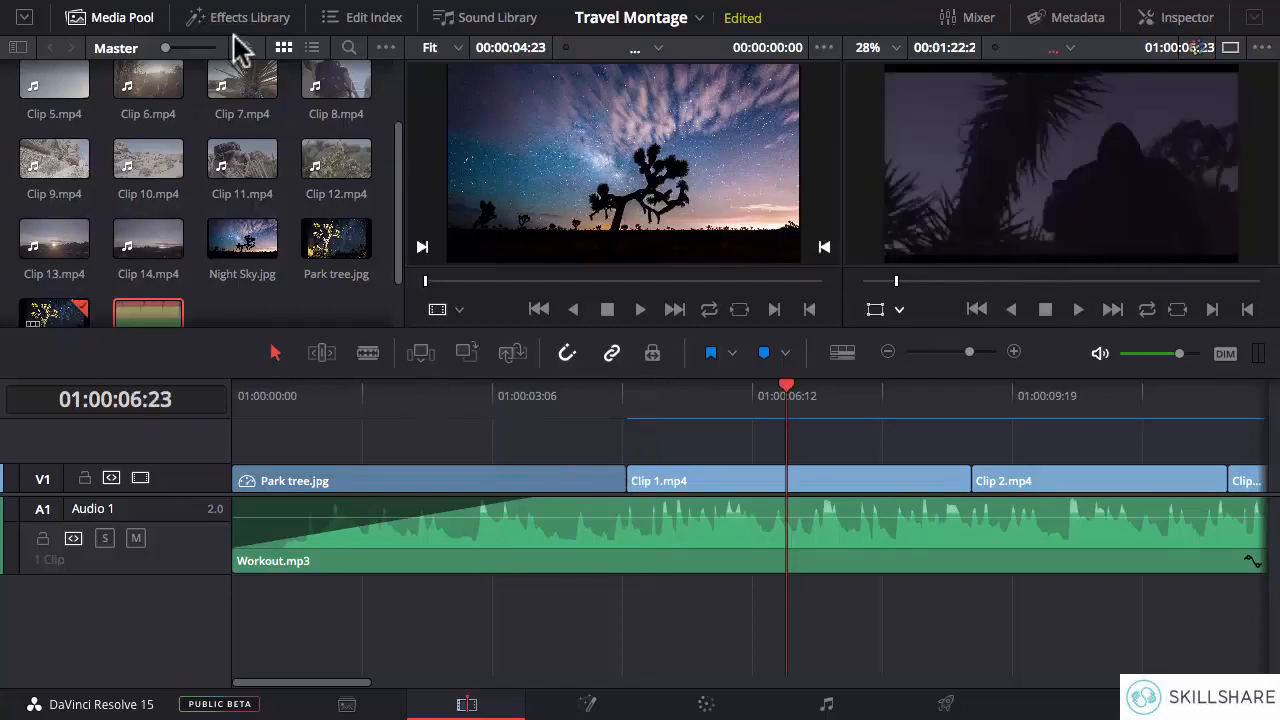
- Hide the Media Pool and enlarge the two viewers by shrinking the height of the timeline area
{"action": "left_click", "coordinate": [124, 20]}
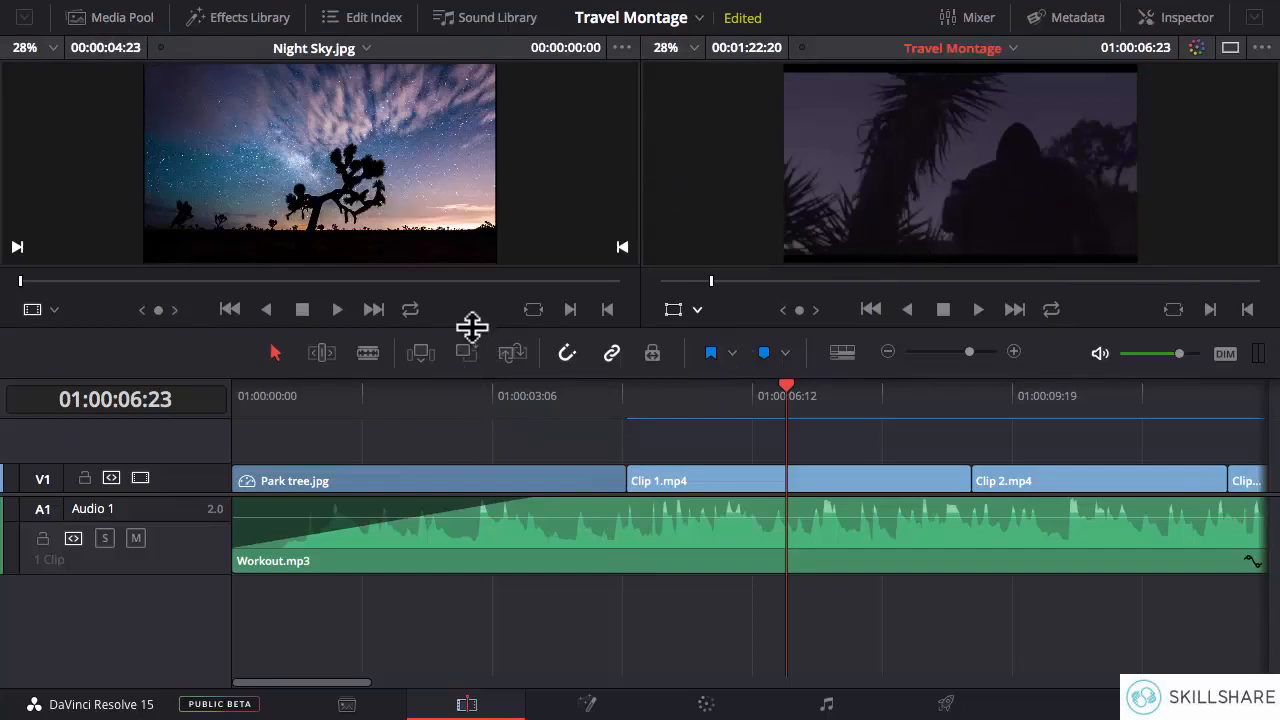
{"action": "left_click_drag", "start_coordinate": [472, 327], "coordinate": [472, 434]}
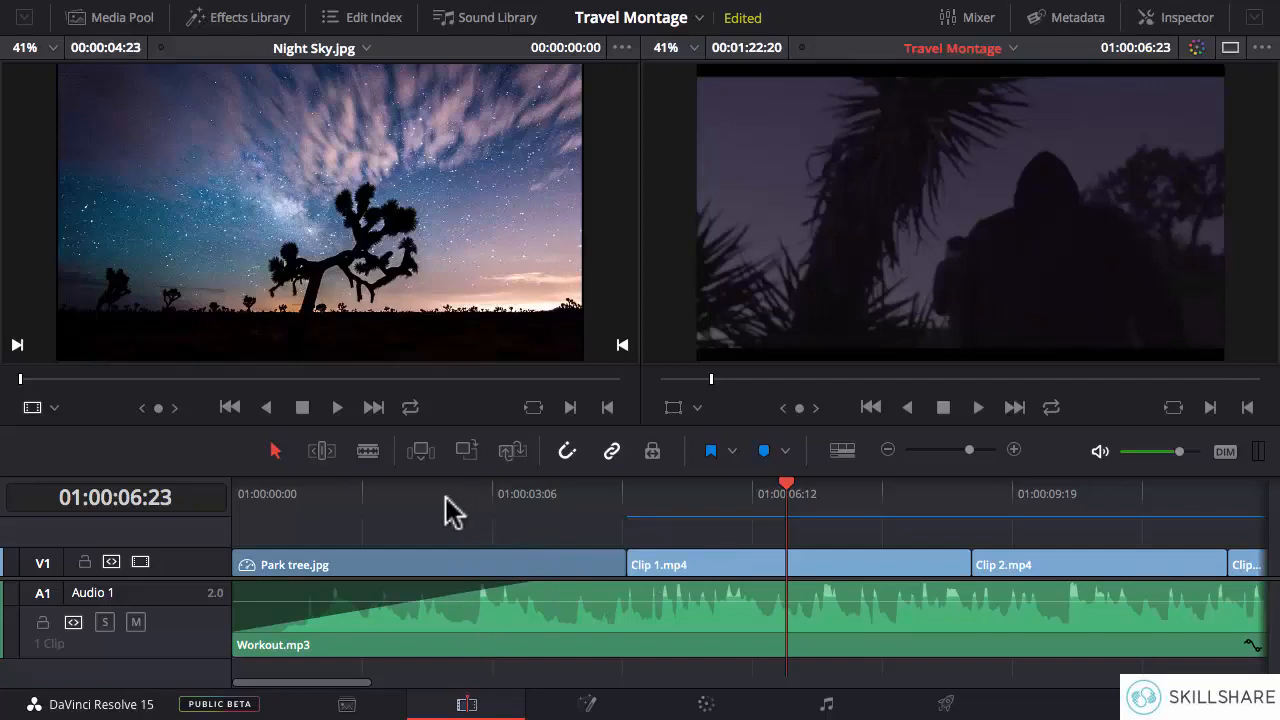
- Find the music beat in the opening and ripple-trim the end of Park tree.jpg to 01:00:03:01 in Trim Edit Mode
{"action": "left_click", "coordinate": [404, 494]}
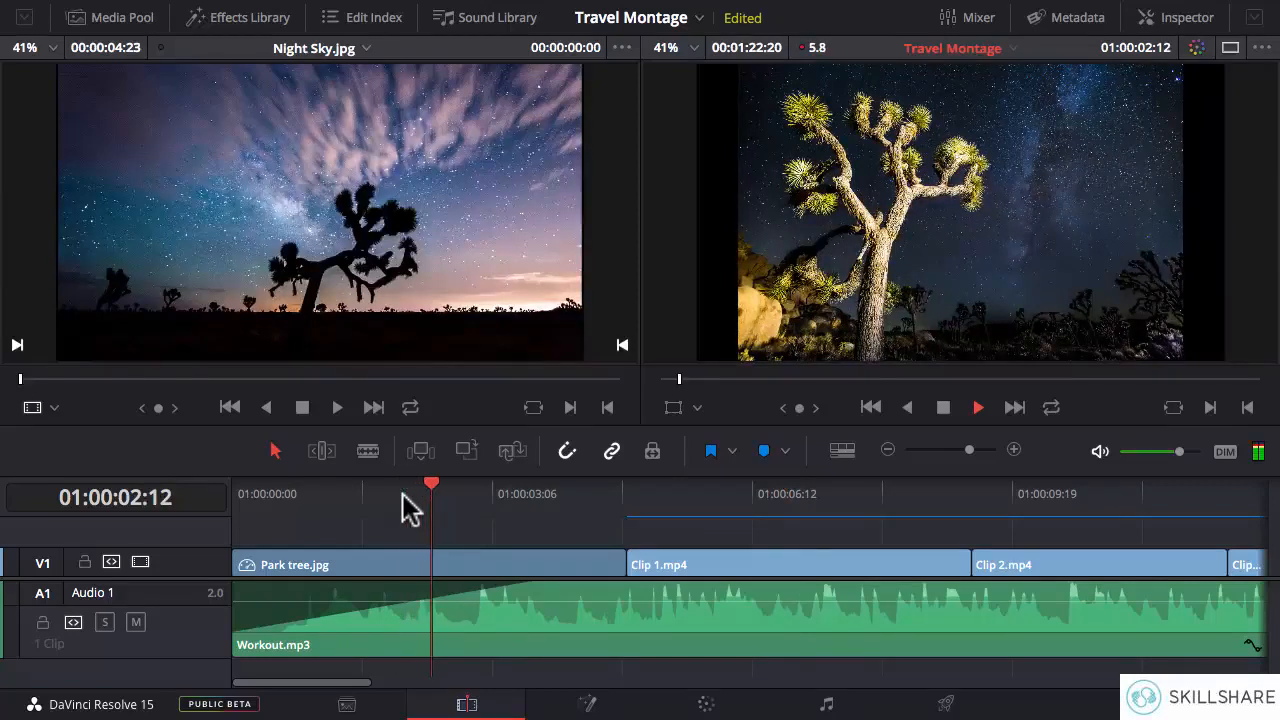
{"action": "left_click", "coordinate": [475, 500]}
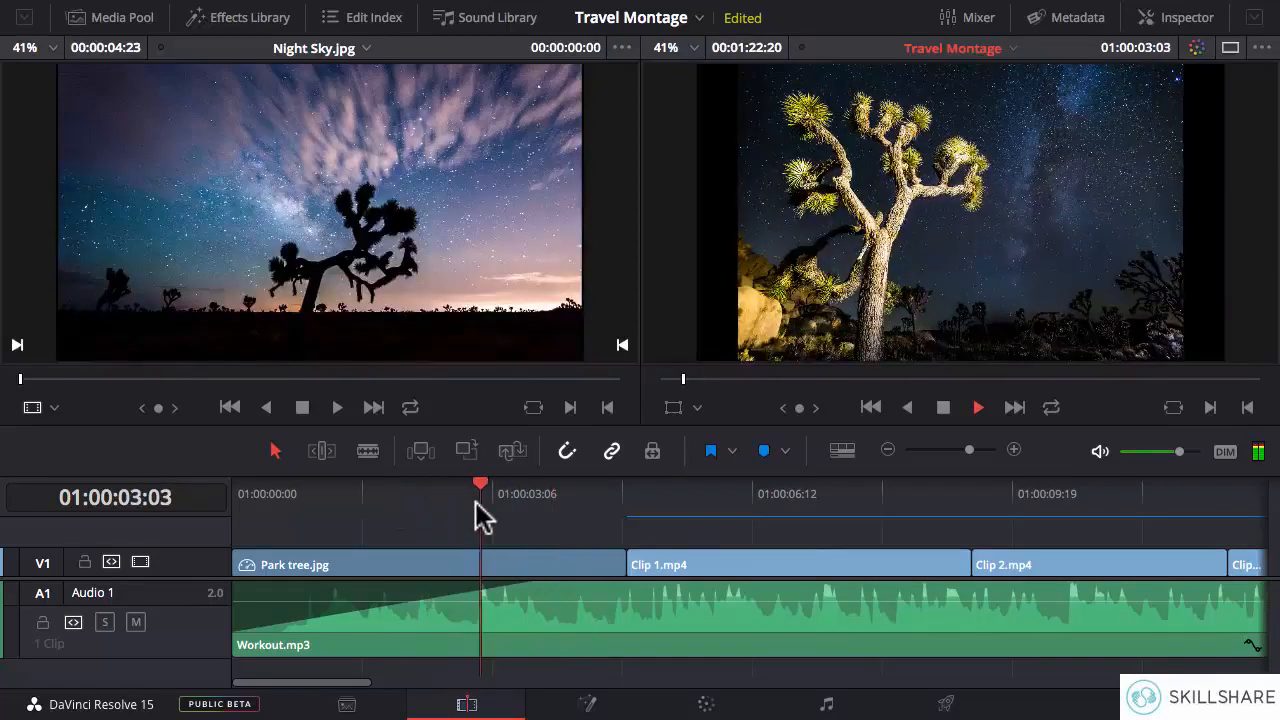
{"action": "key", "text": "space"}
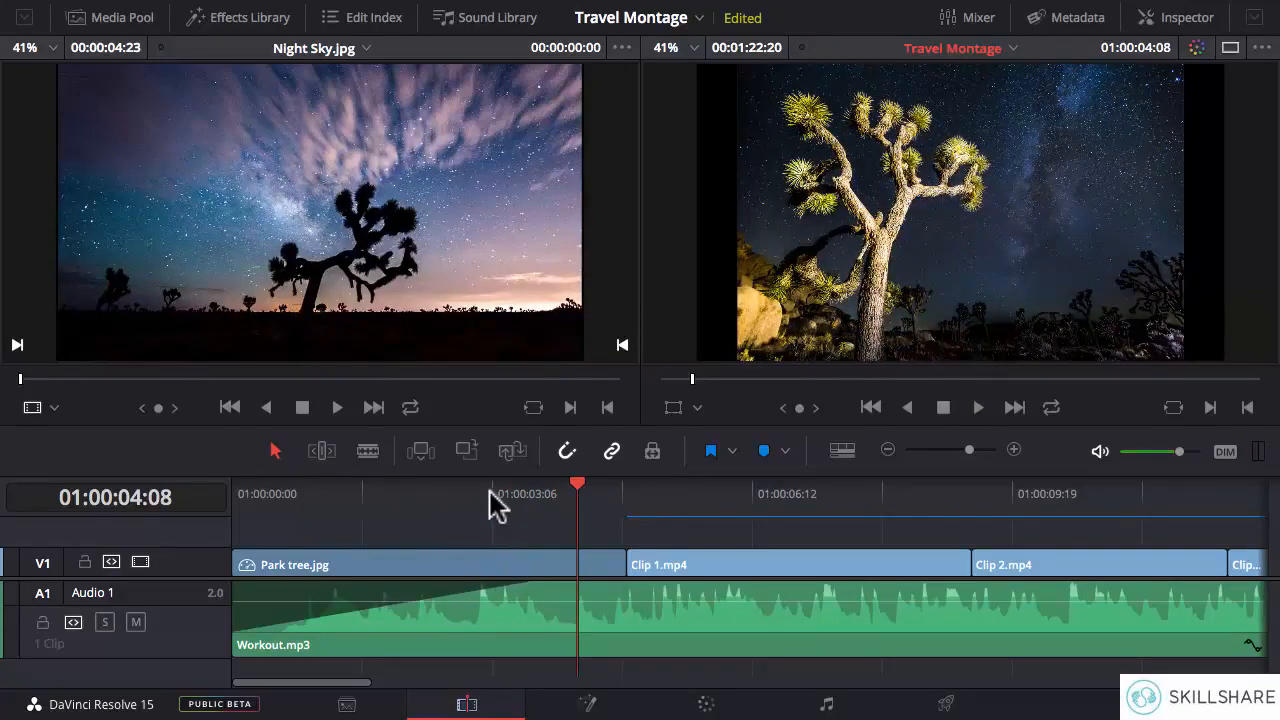
{"action": "left_click", "coordinate": [384, 490]}
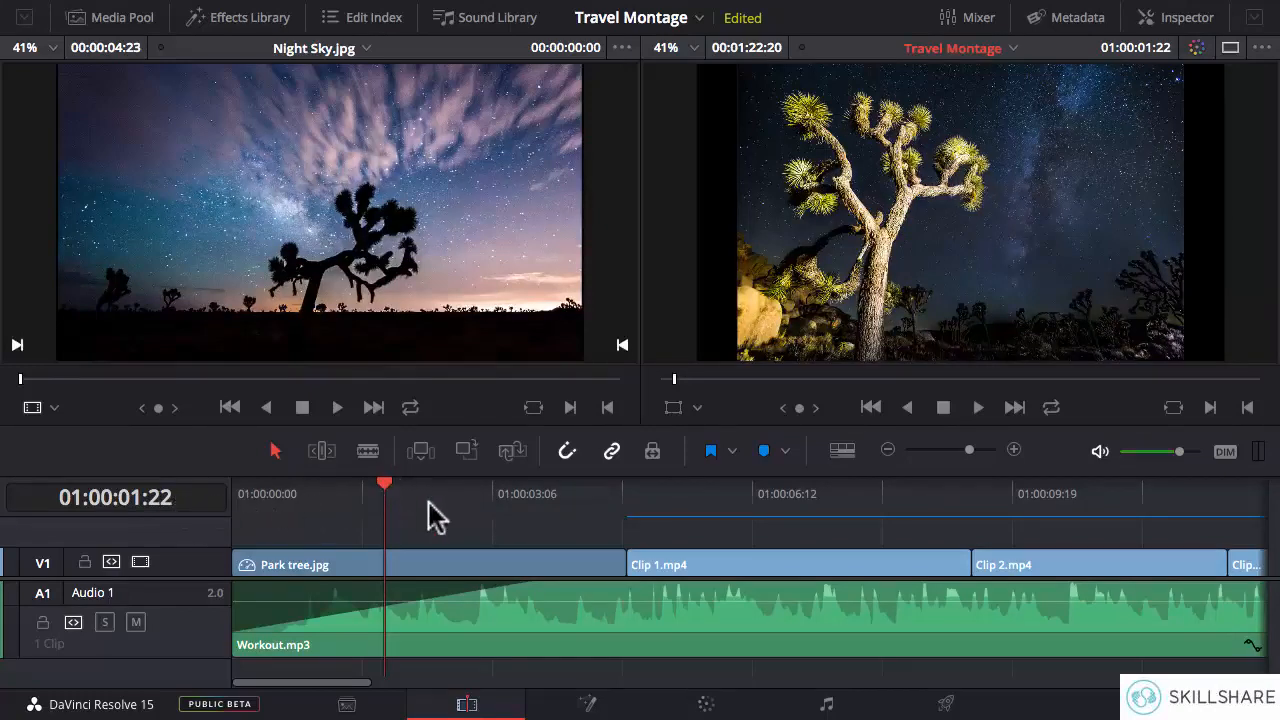
{"action": "left_click_drag", "start_coordinate": [380, 489], "coordinate": [240, 500]}
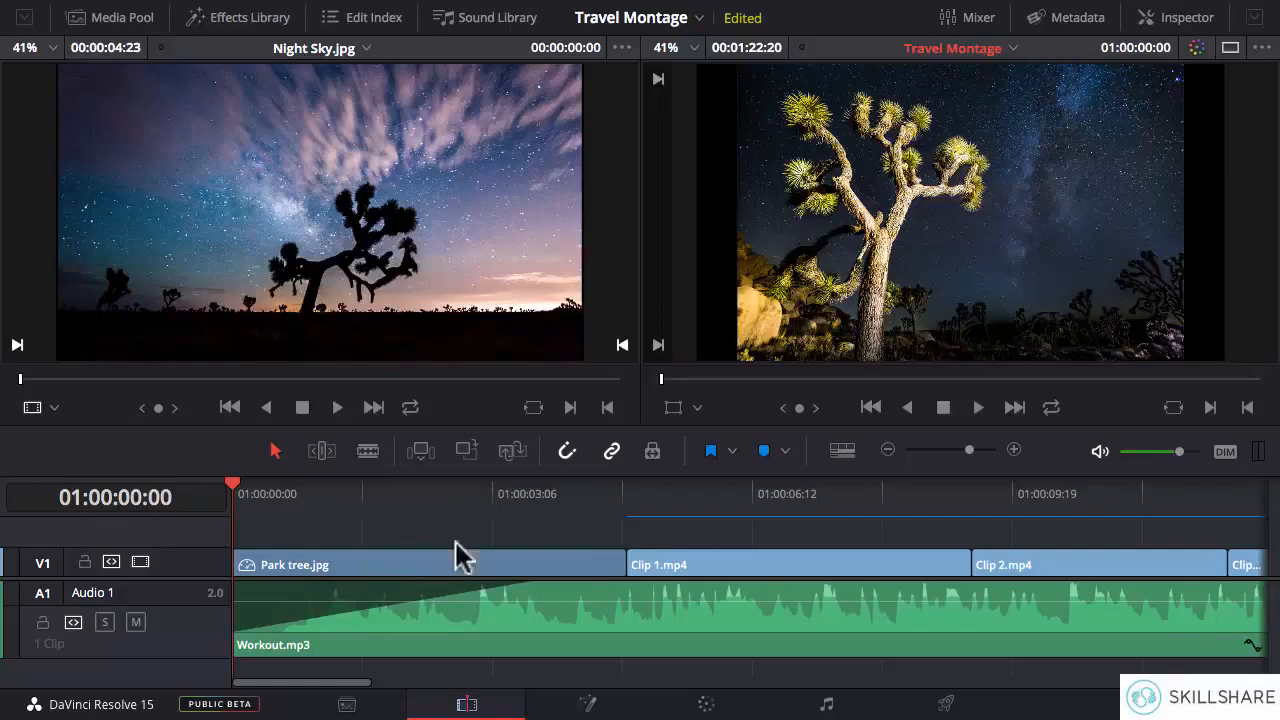
{"action": "left_click", "coordinate": [627, 494]}
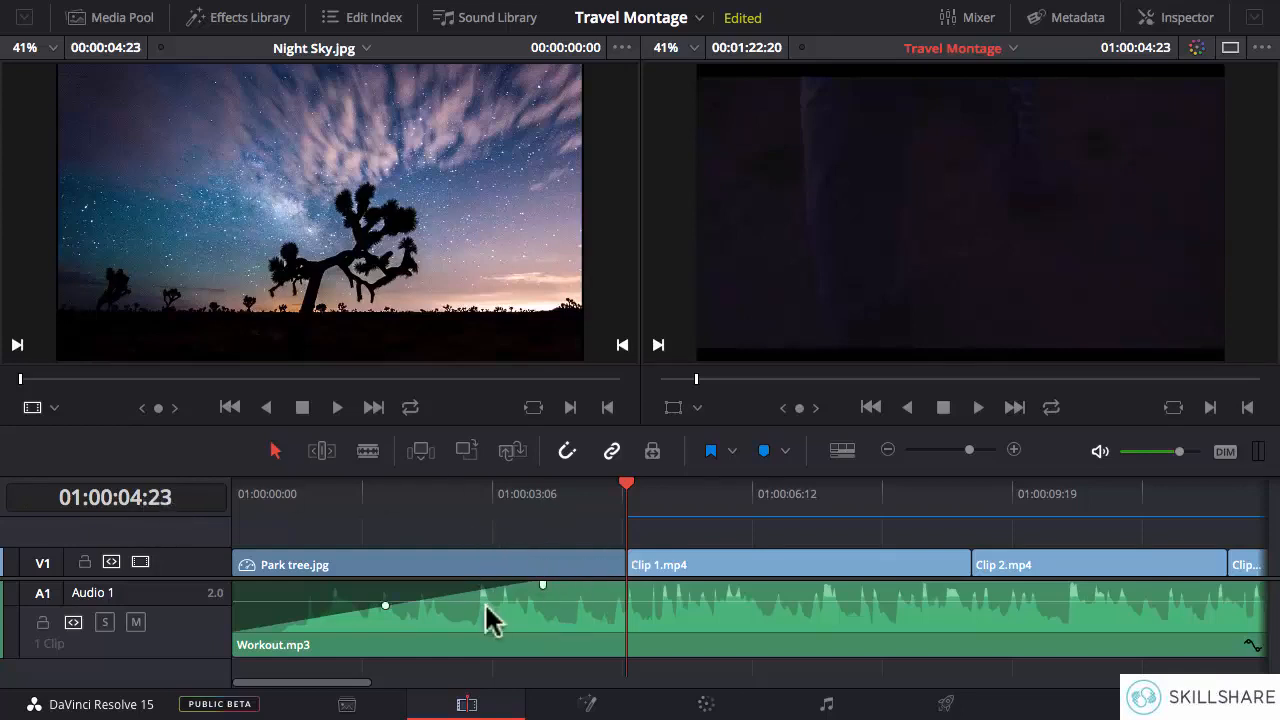
{"action": "left_click", "coordinate": [475, 495]}
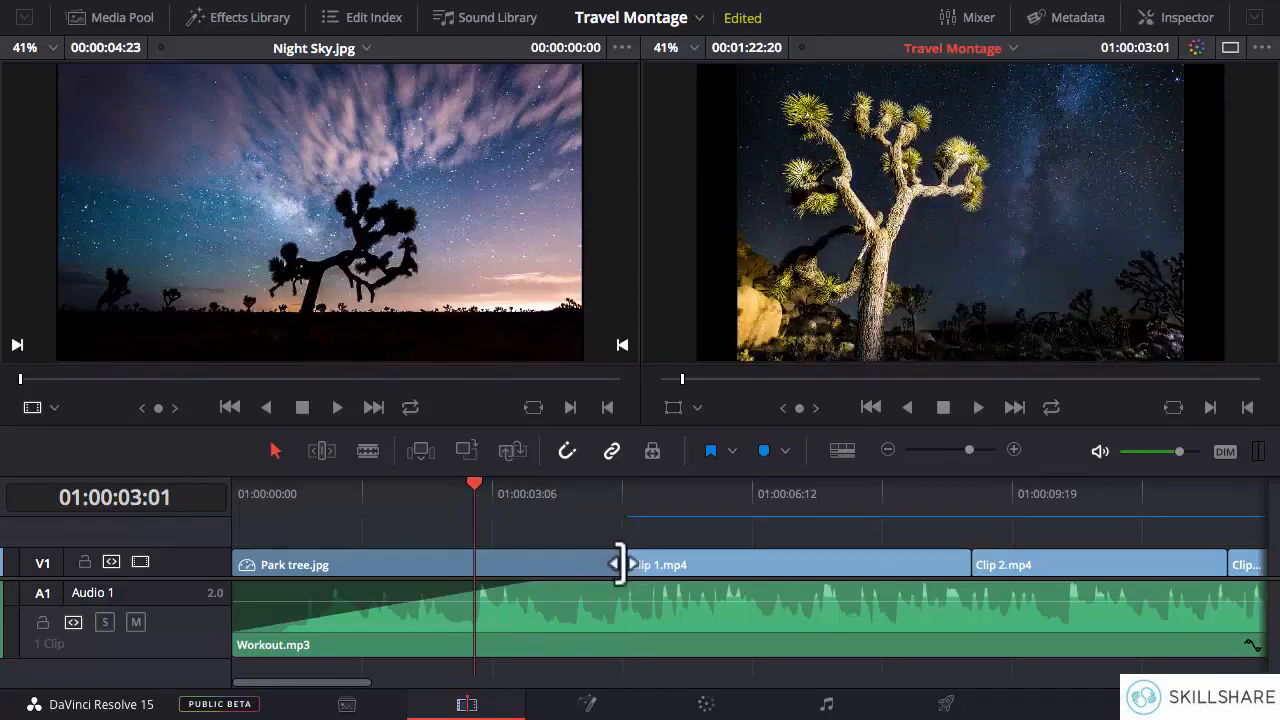
{"action": "left_click", "coordinate": [321, 451]}
{"action": "left_click_drag", "start_coordinate": [614, 568], "coordinate": [475, 568]}
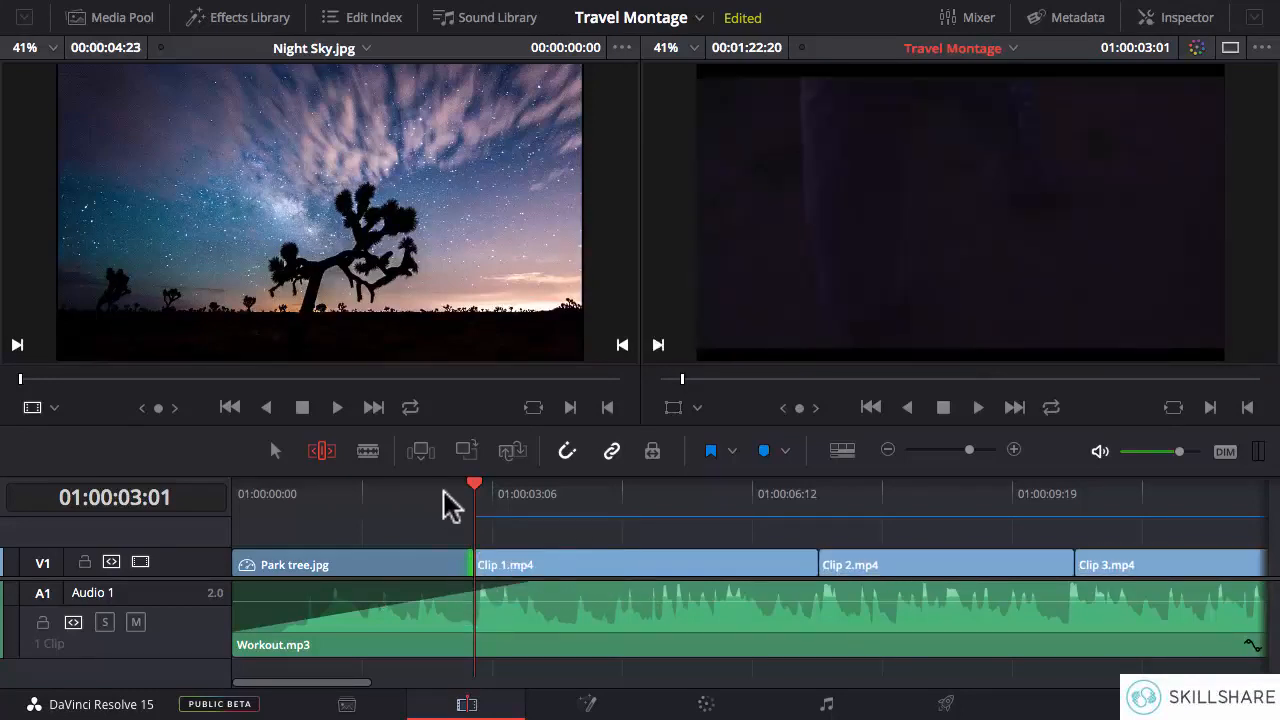
- Play back the cut from Park tree.jpg to Clip 1.mp4 repeatedly to check its timing against the music
{"action": "key", "text": "space"}
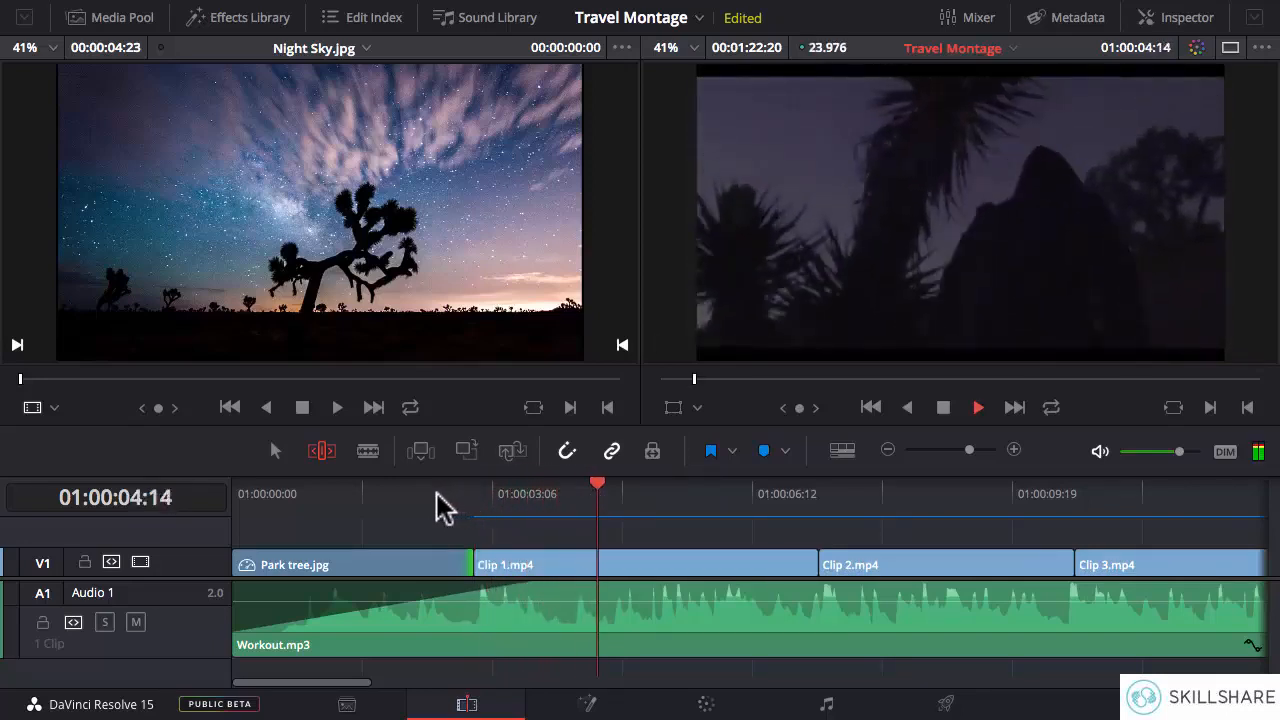
{"action": "key", "text": "space"}
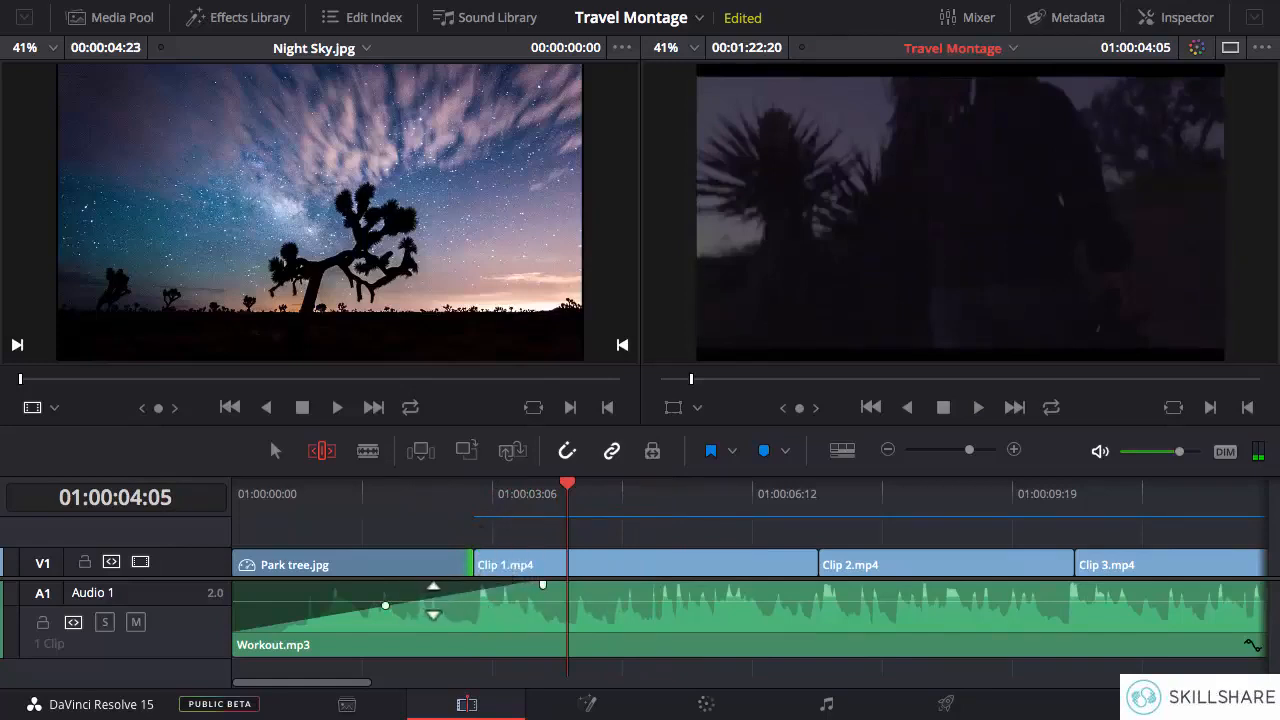
{"action": "left_click_drag", "start_coordinate": [490, 587], "coordinate": [480, 587]}
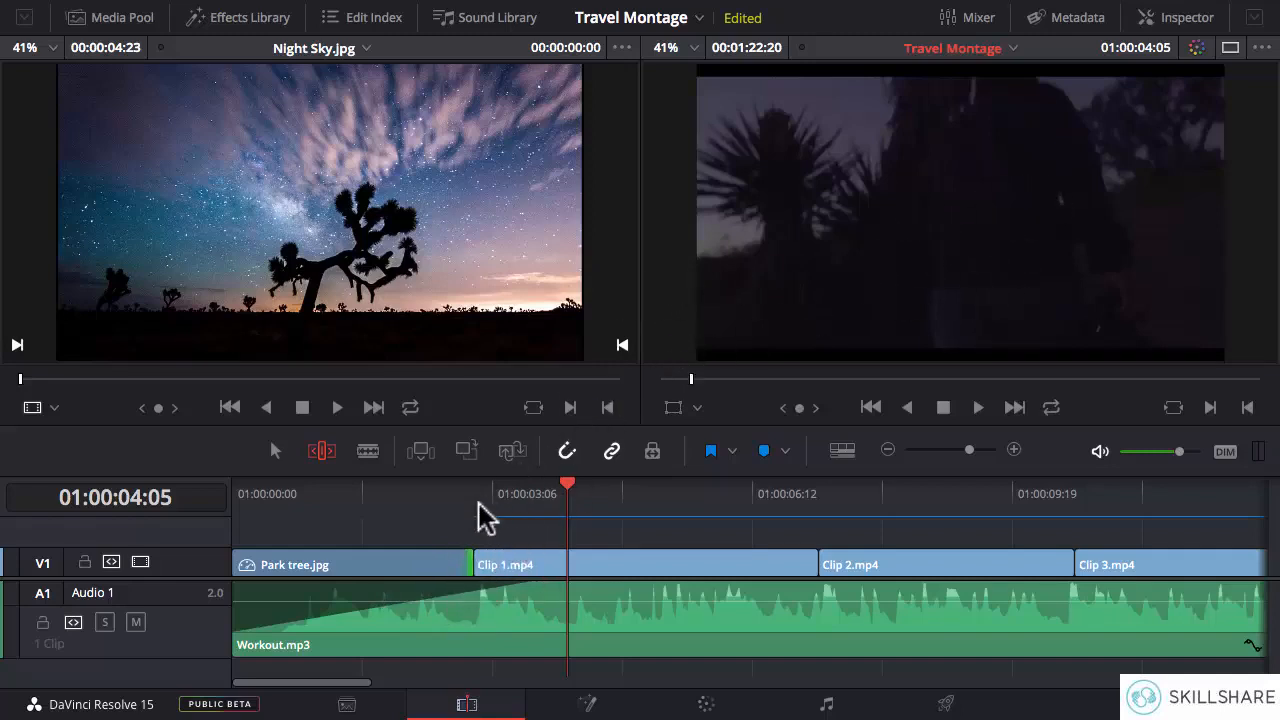
{"action": "key", "text": "Right"}
{"action": "key", "text": "Right"}
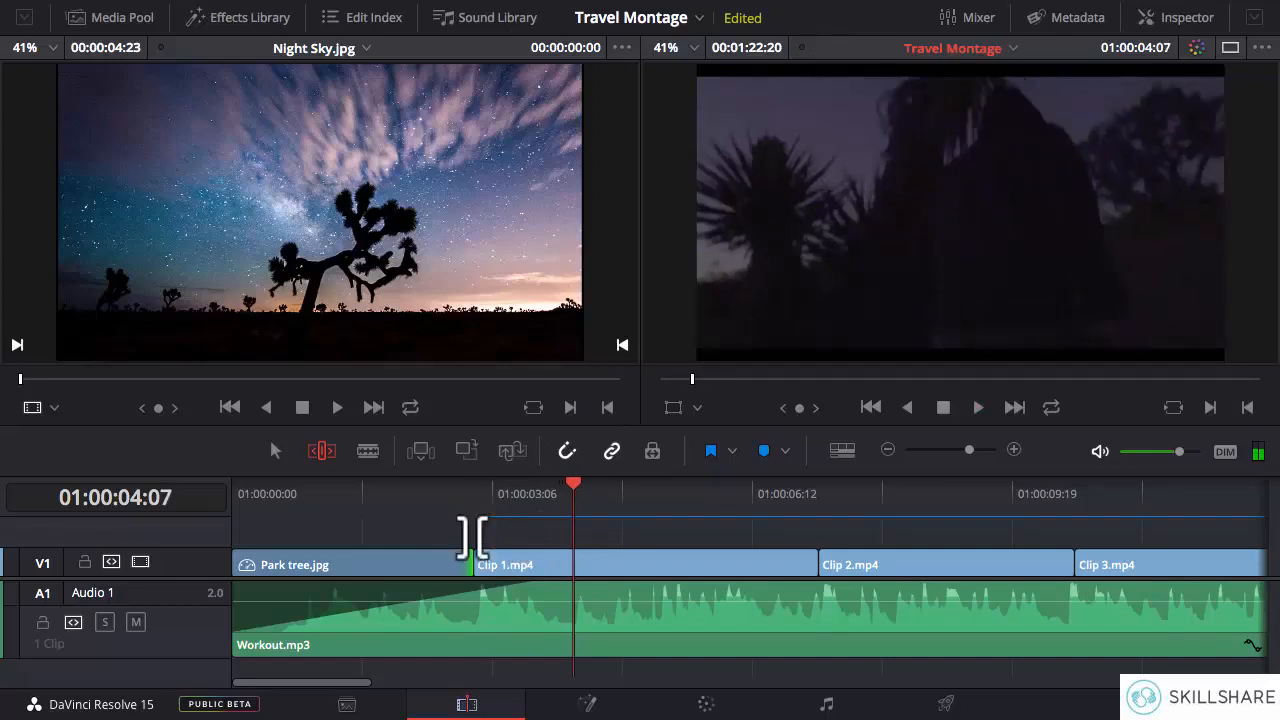
{"action": "left_click", "coordinate": [465, 512]}
{"action": "key", "text": "space"}
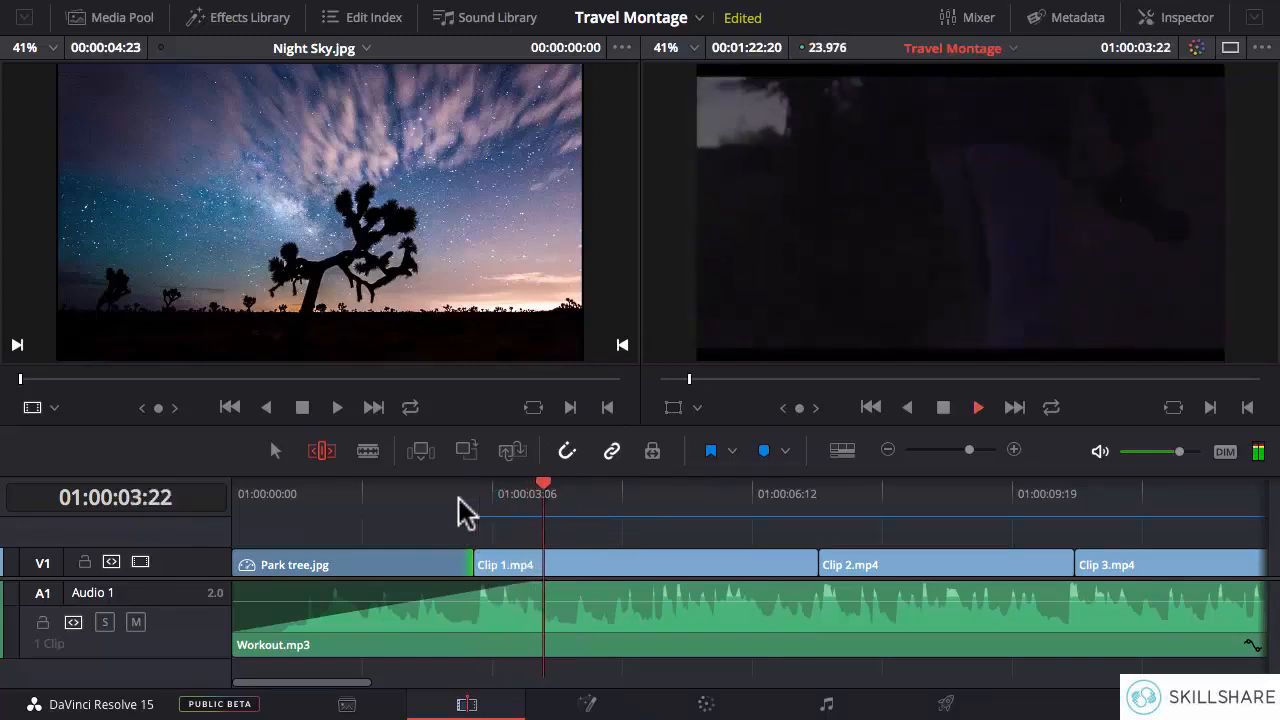
{"action": "left_click", "coordinate": [483, 514]}
{"action": "key", "text": "space"}
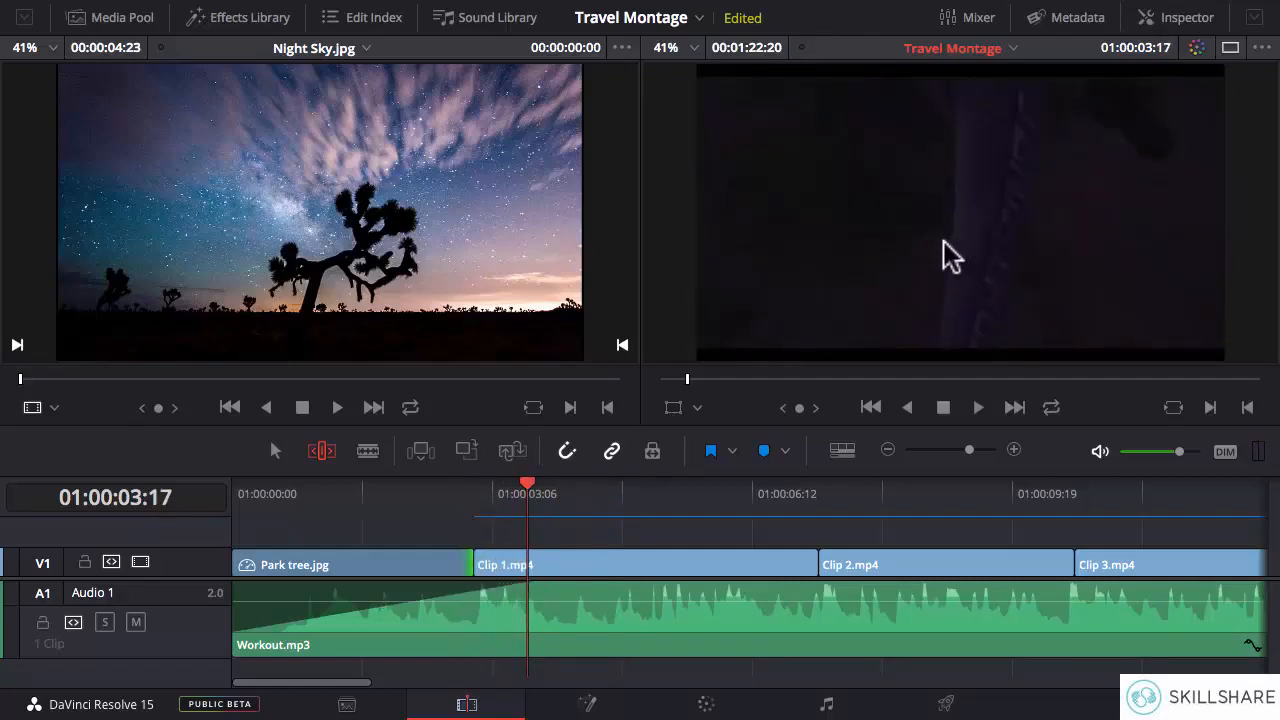
{"action": "left_click", "coordinate": [475, 507]}
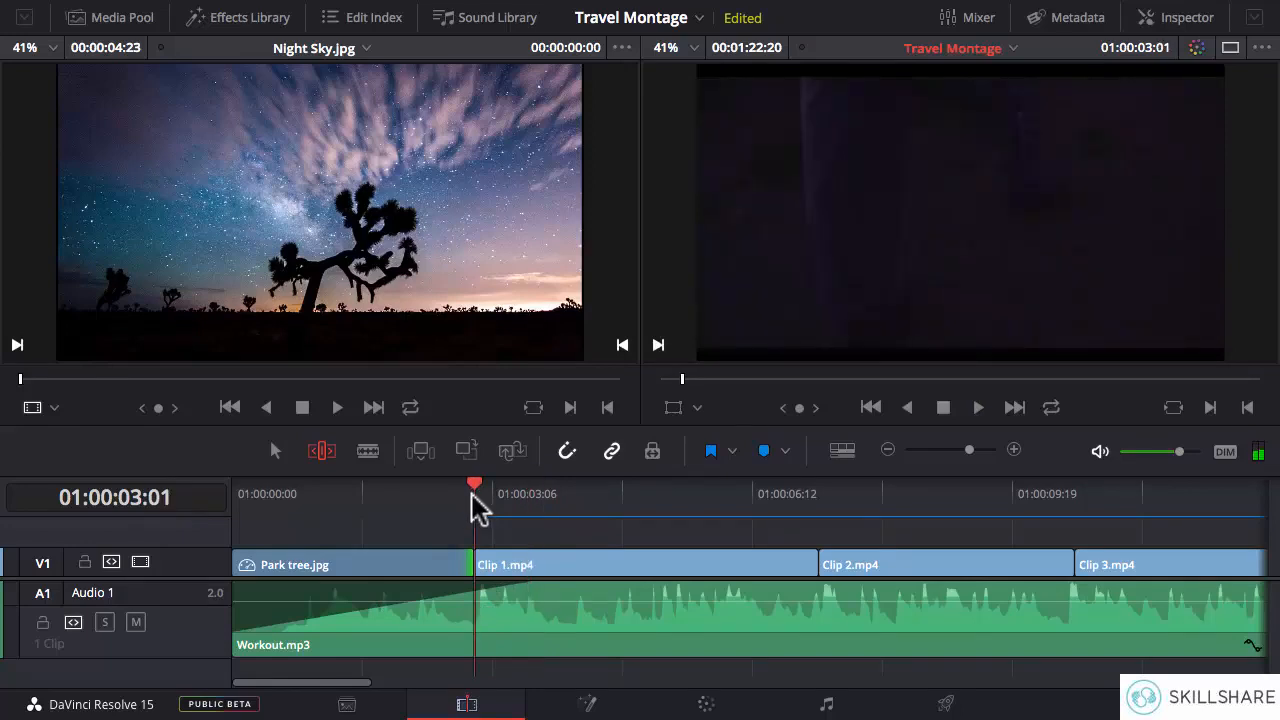
{"action": "key", "text": "space"}
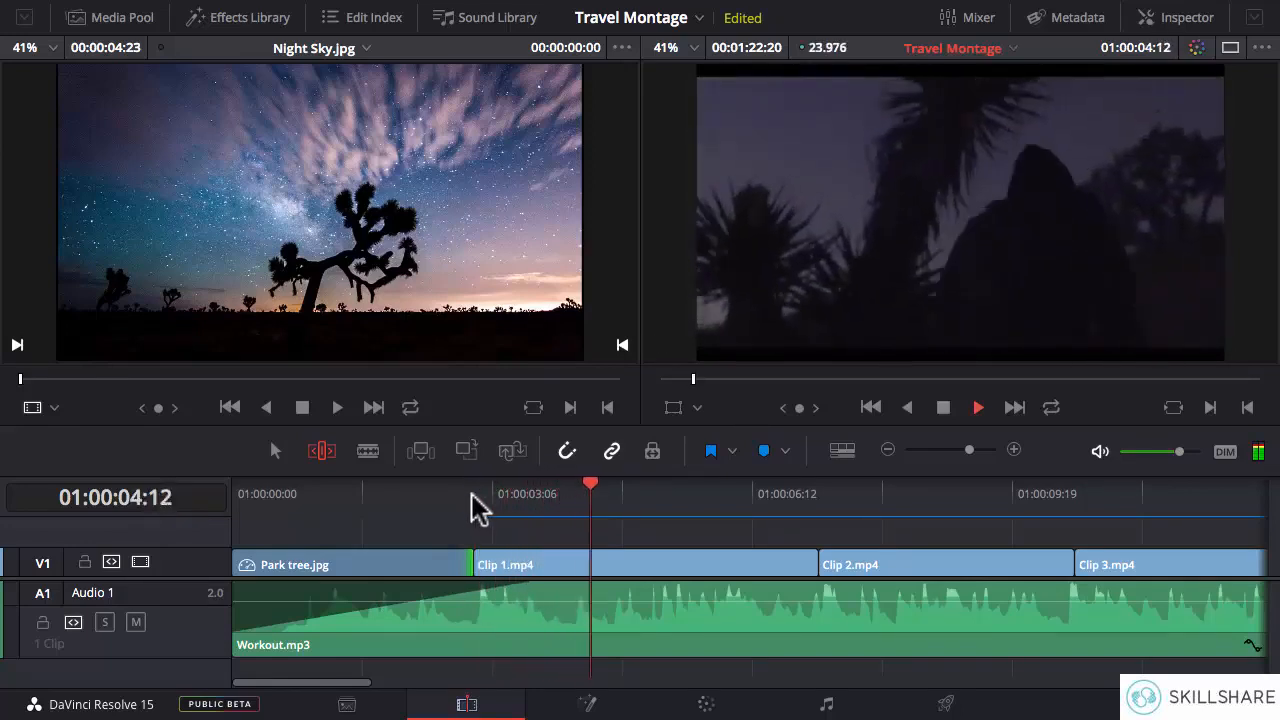
{"action": "key", "text": "space"}
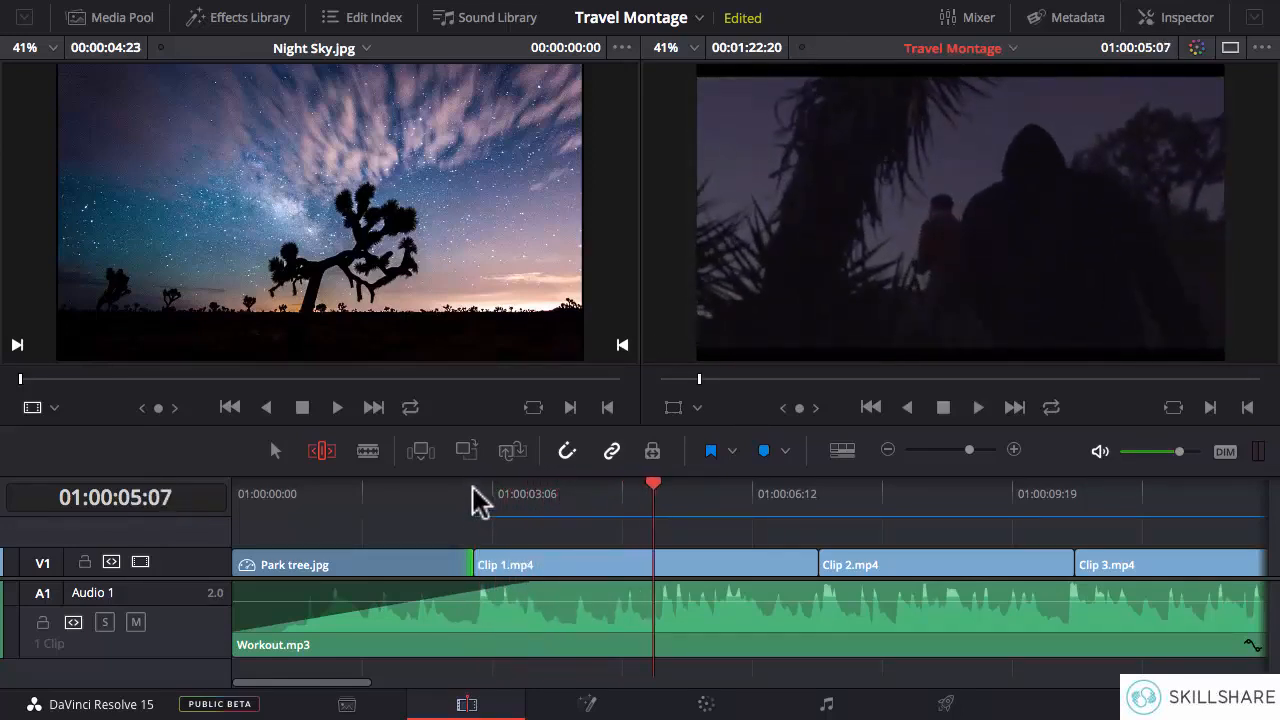
{"action": "left_click_drag", "start_coordinate": [472, 490], "coordinate": [483, 490]}
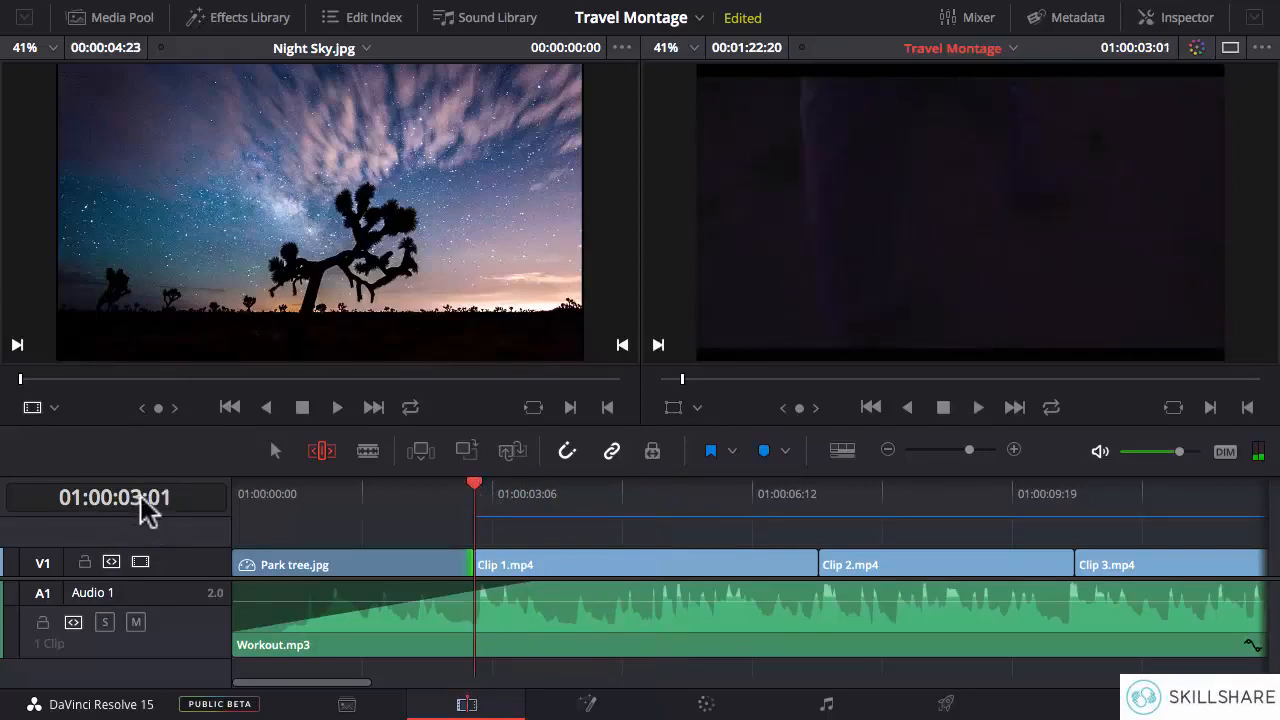
{"action": "left_click", "coordinate": [457, 557]}
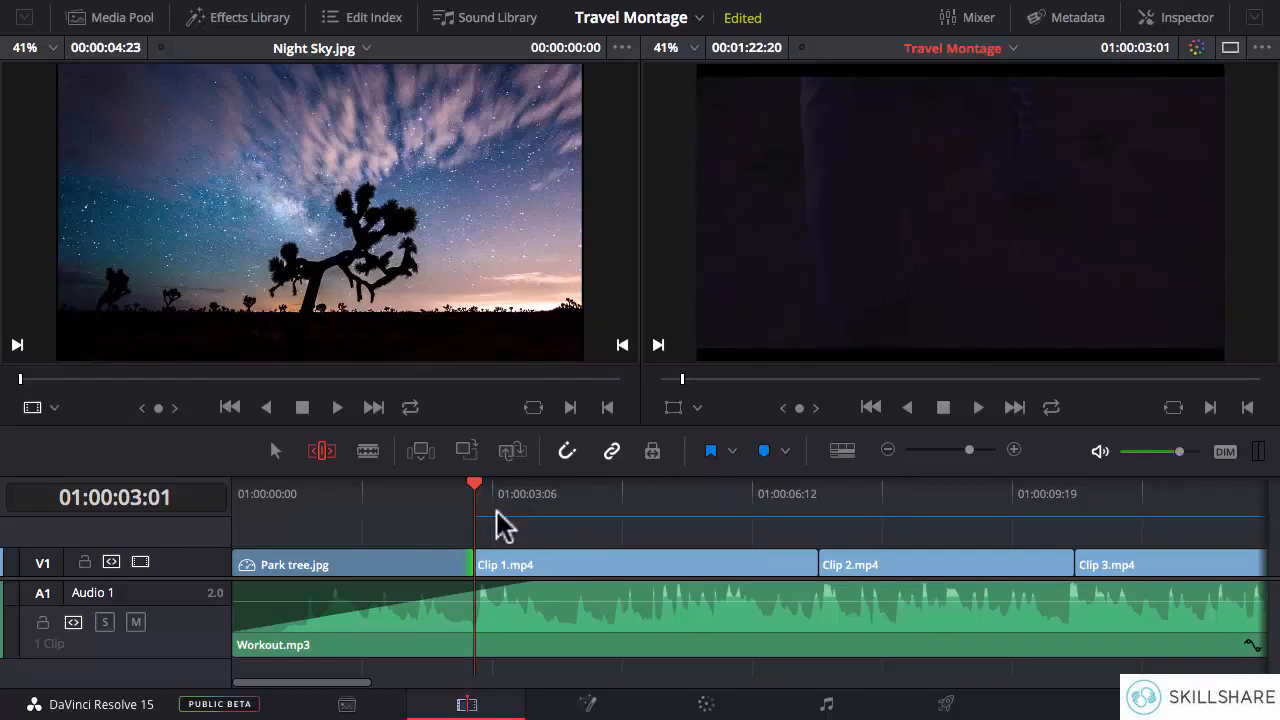
- Play Clip 1.mp4 to locate the next beat and ripple-trim the clip's end to 01:00:05:18
{"action": "key", "text": "space"}
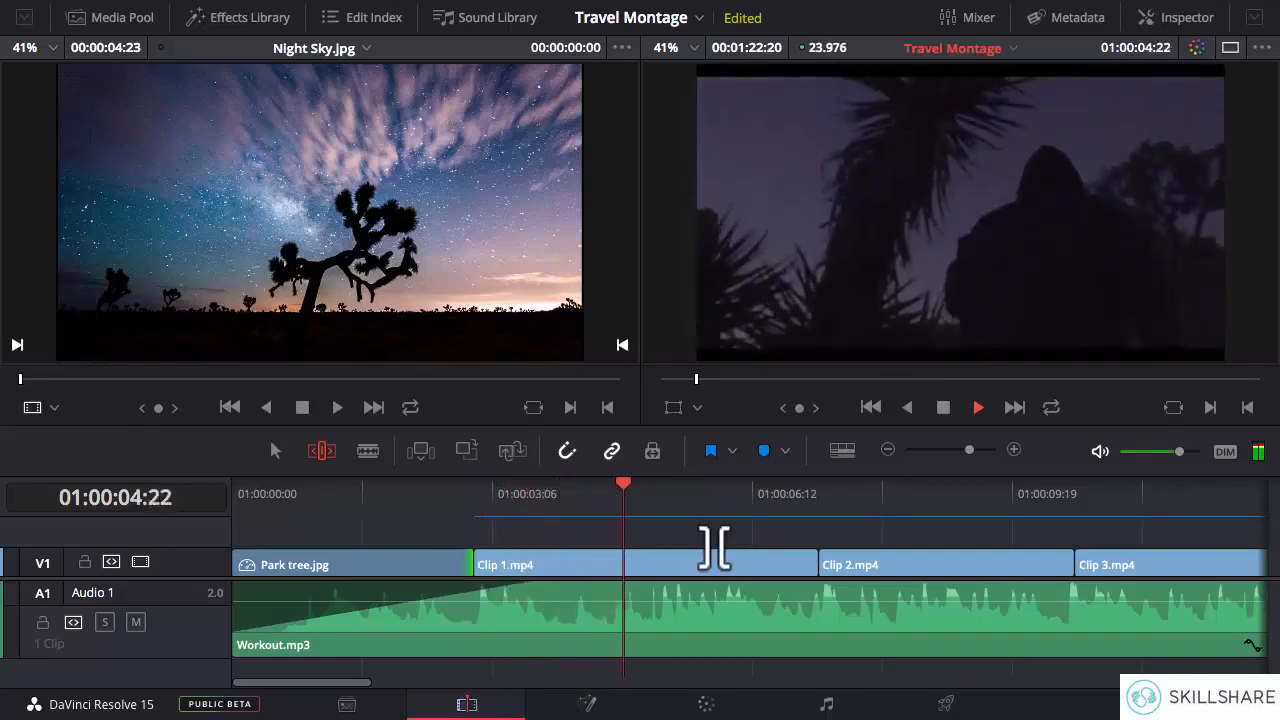
{"action": "key", "text": "space"}
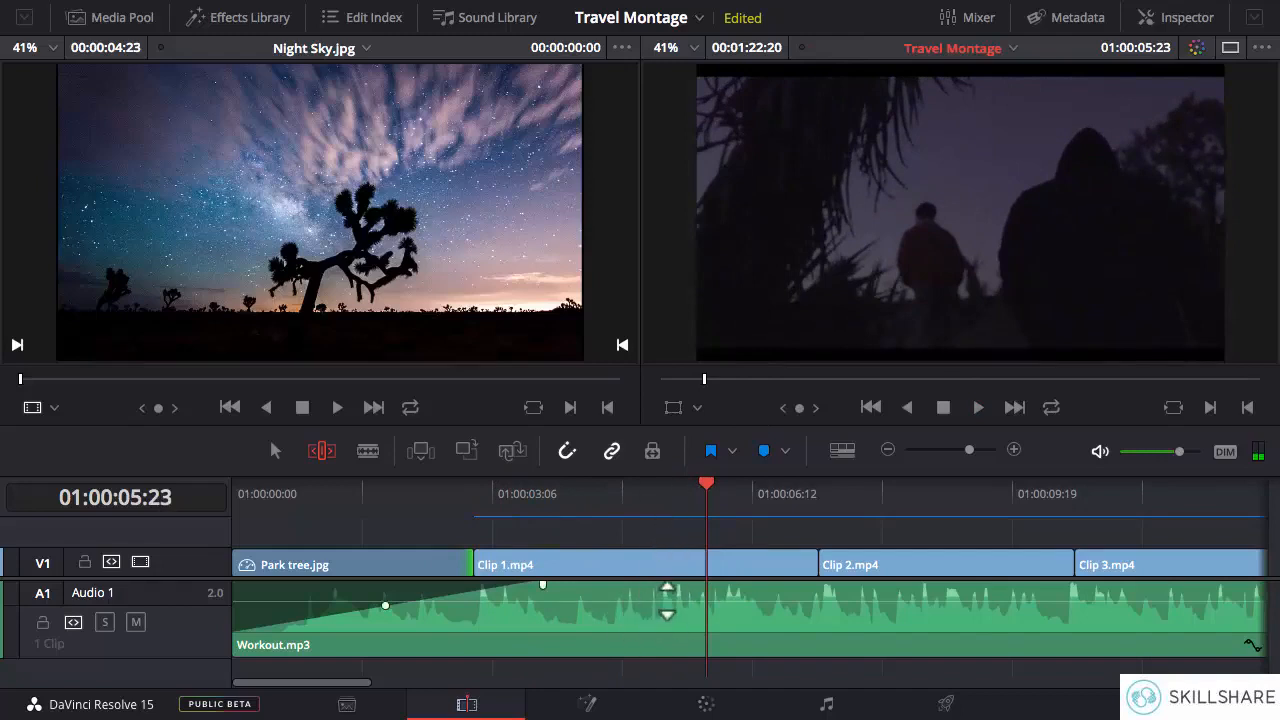
{"action": "left_click", "coordinate": [640, 509]}
{"action": "key", "text": "space"}
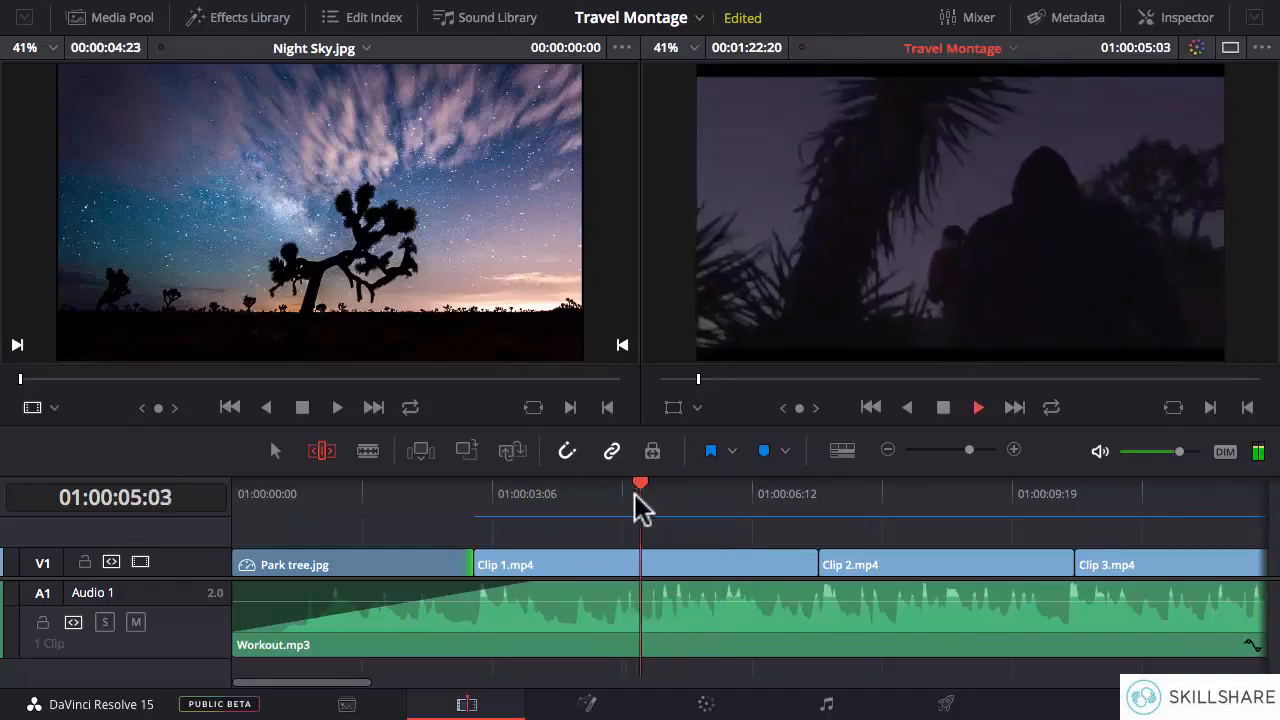
{"action": "left_click", "coordinate": [689, 507]}
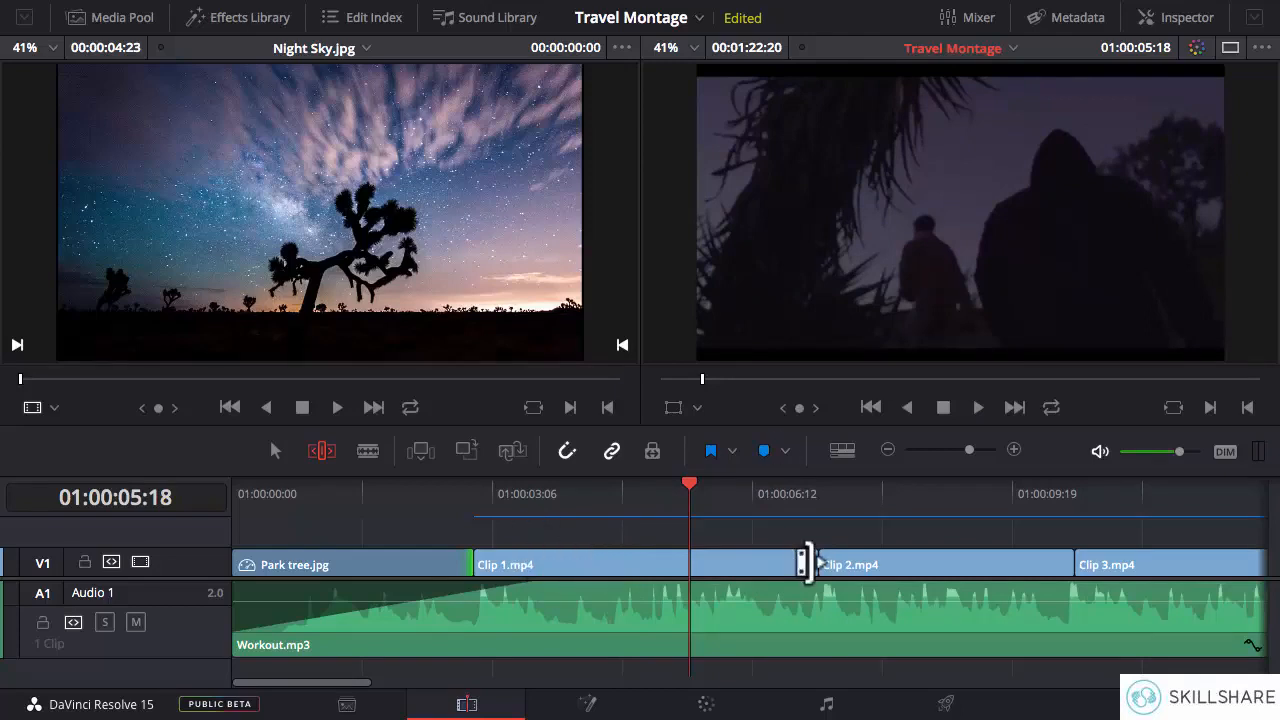
{"action": "left_click_drag", "start_coordinate": [806, 563], "coordinate": [688, 567]}
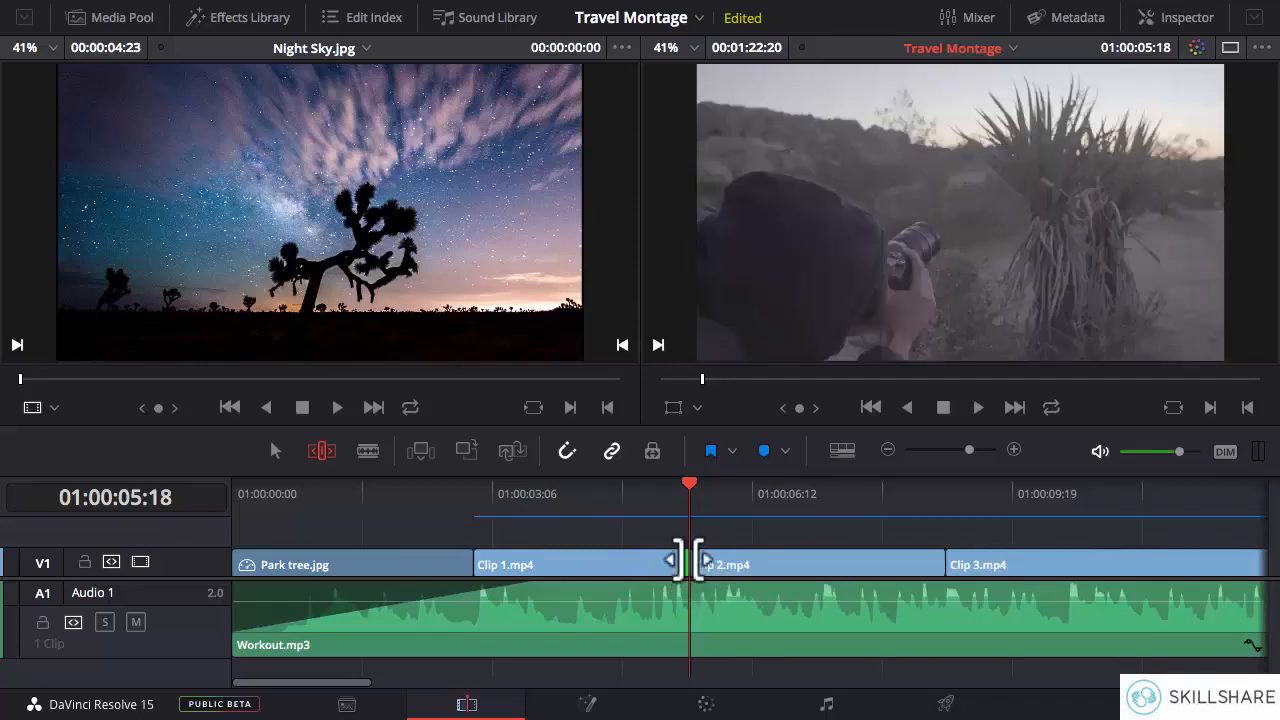
- Play across the cut to Clip 2.mp4 and ripple-trim the end of Clip 1.mp4 a few frames earlier
{"action": "left_click", "coordinate": [626, 500]}
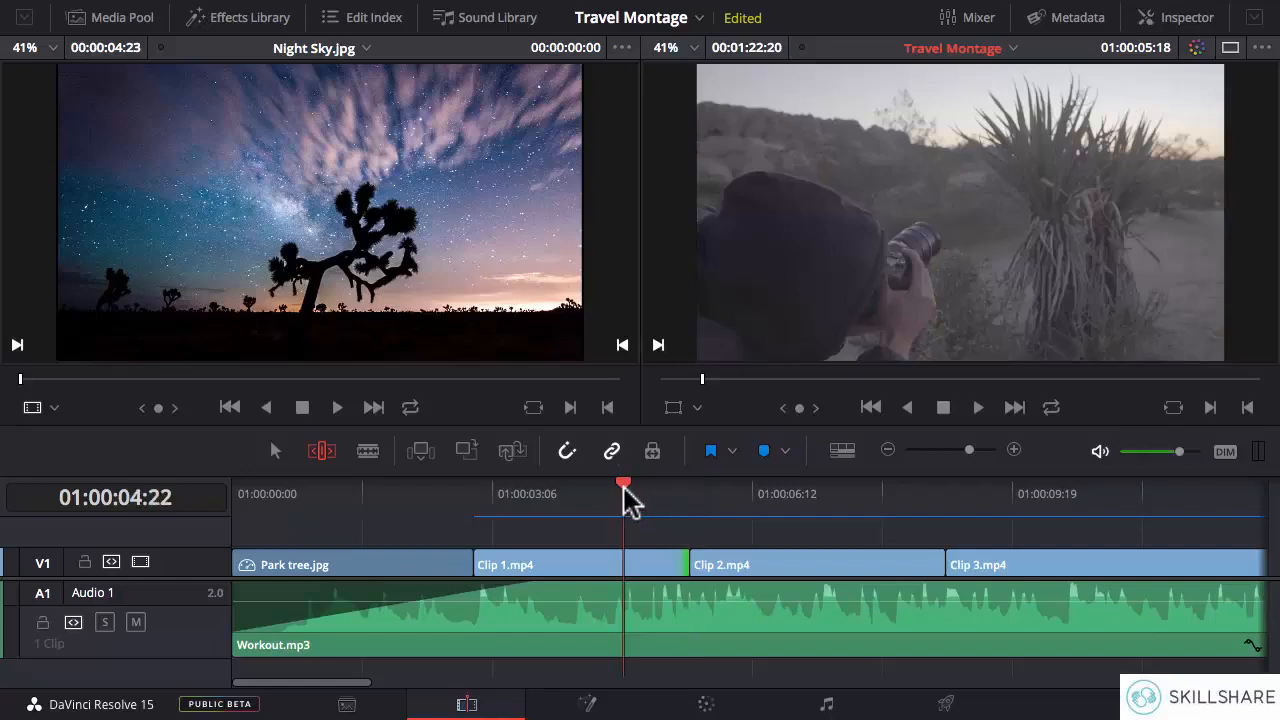
{"action": "key", "text": "space"}
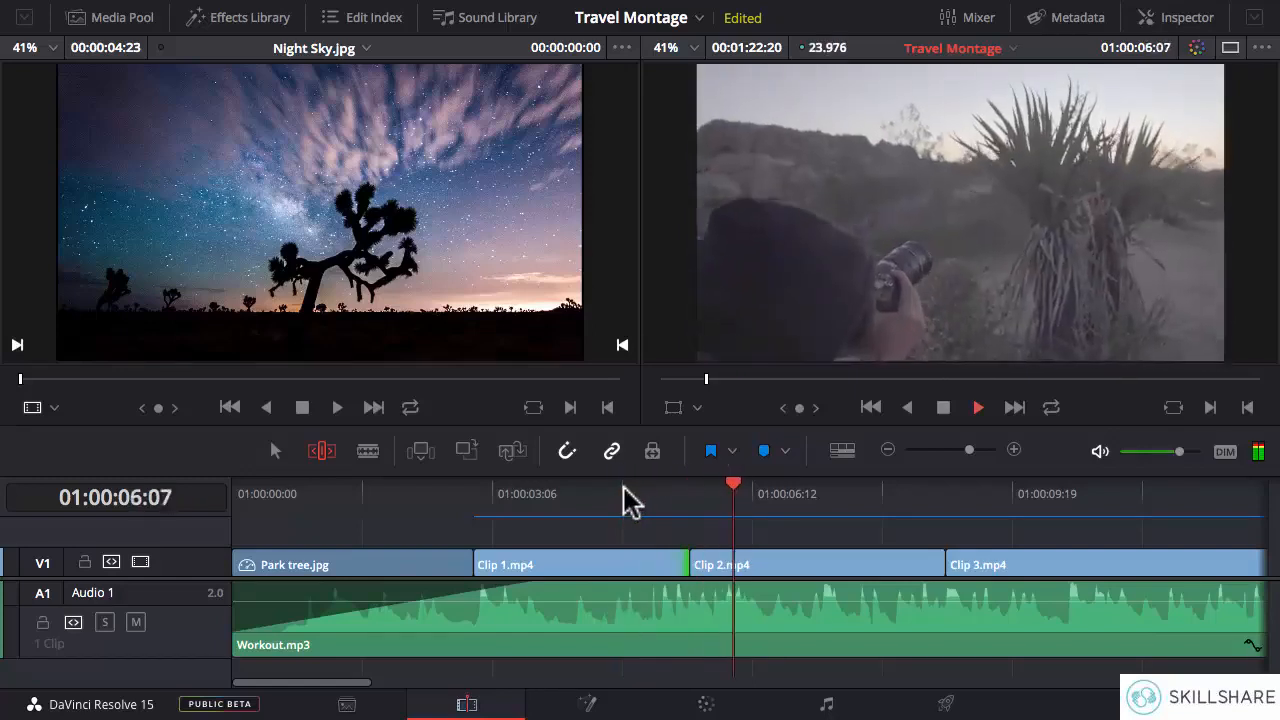
{"action": "left_click", "coordinate": [626, 500]}
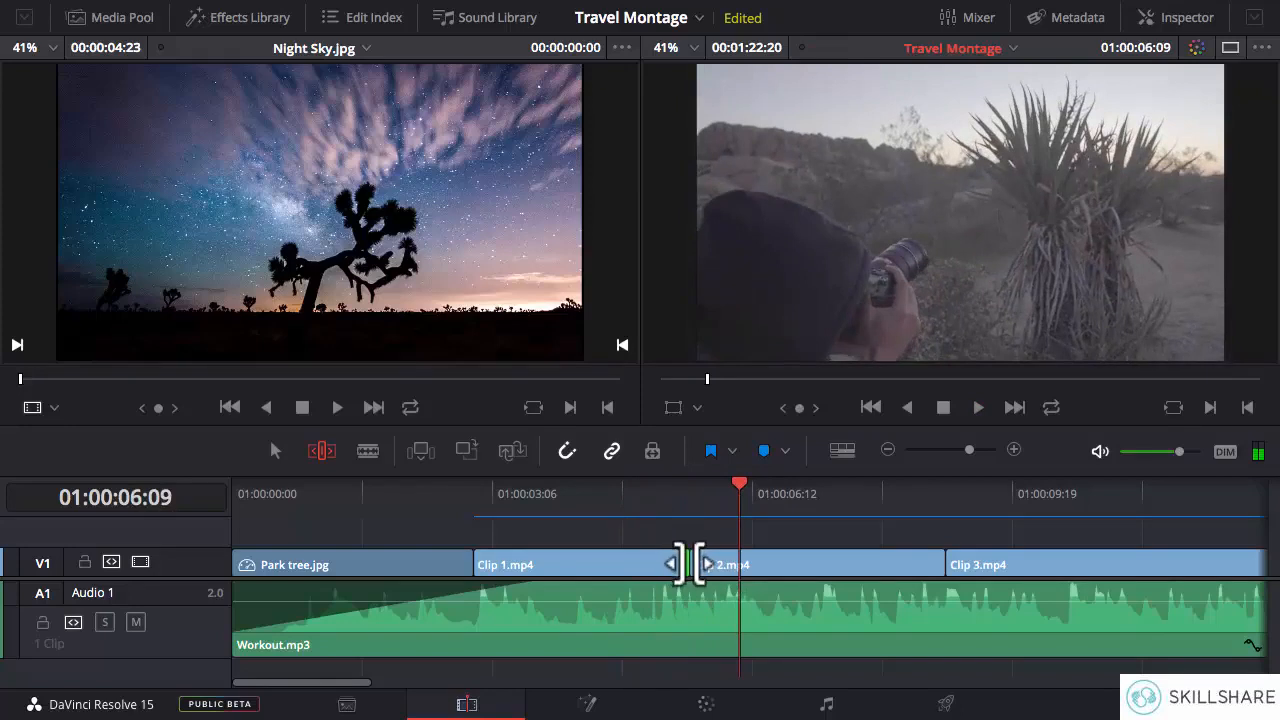
{"action": "mouse_move", "coordinate": [676, 563]}
{"action": "left_mouse_down"}
{"action": "mouse_move", "coordinate": [648, 563]}
{"action": "mouse_move", "coordinate": [662, 563]}
{"action": "left_mouse_up"}
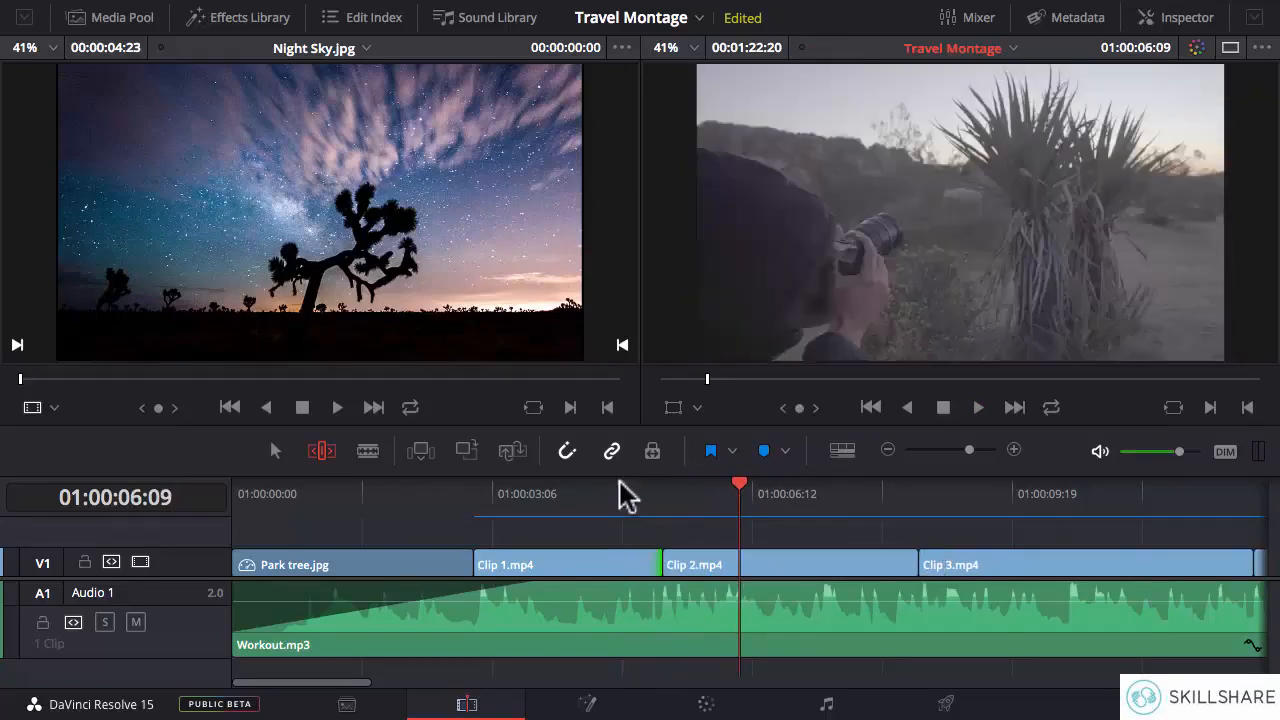
- Replay the cut, ripple-trim Clip 1.mp4's end slightly further, and recheck the transition to Clip 2.mp4 against the music
{"action": "left_click", "coordinate": [612, 493]}
{"action": "key", "text": "space"}
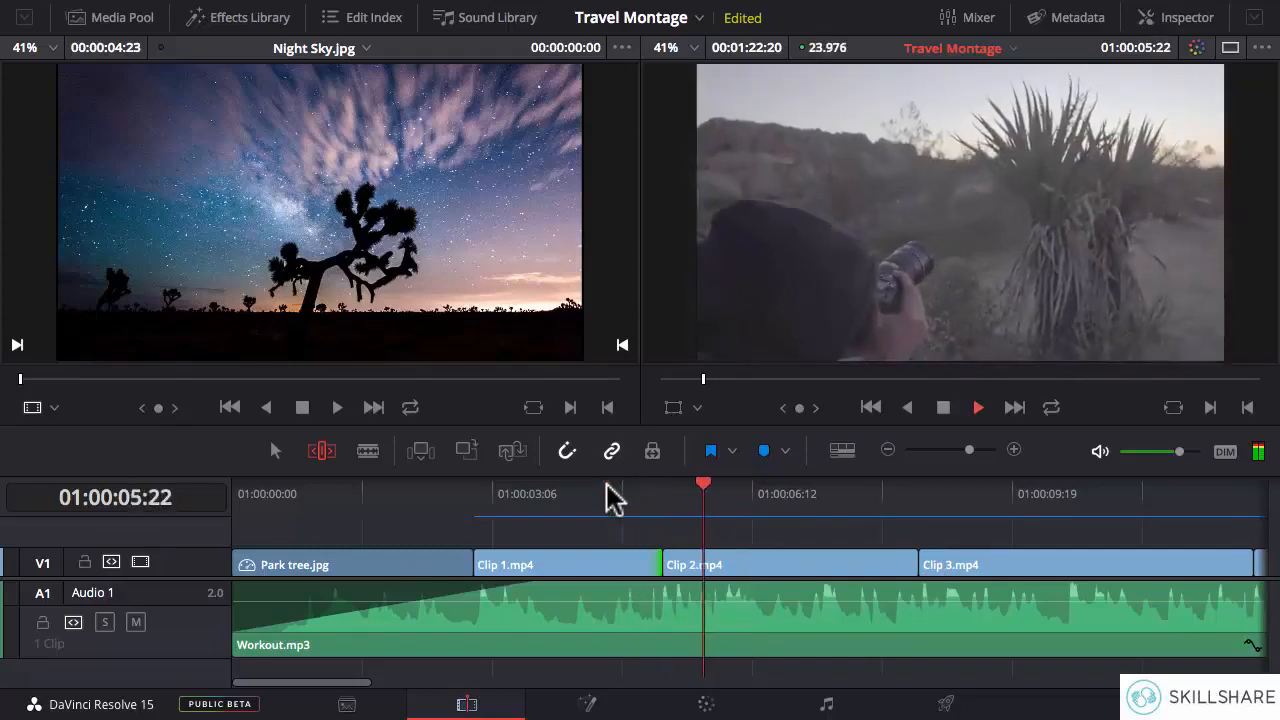
{"action": "left_click", "coordinate": [610, 493]}
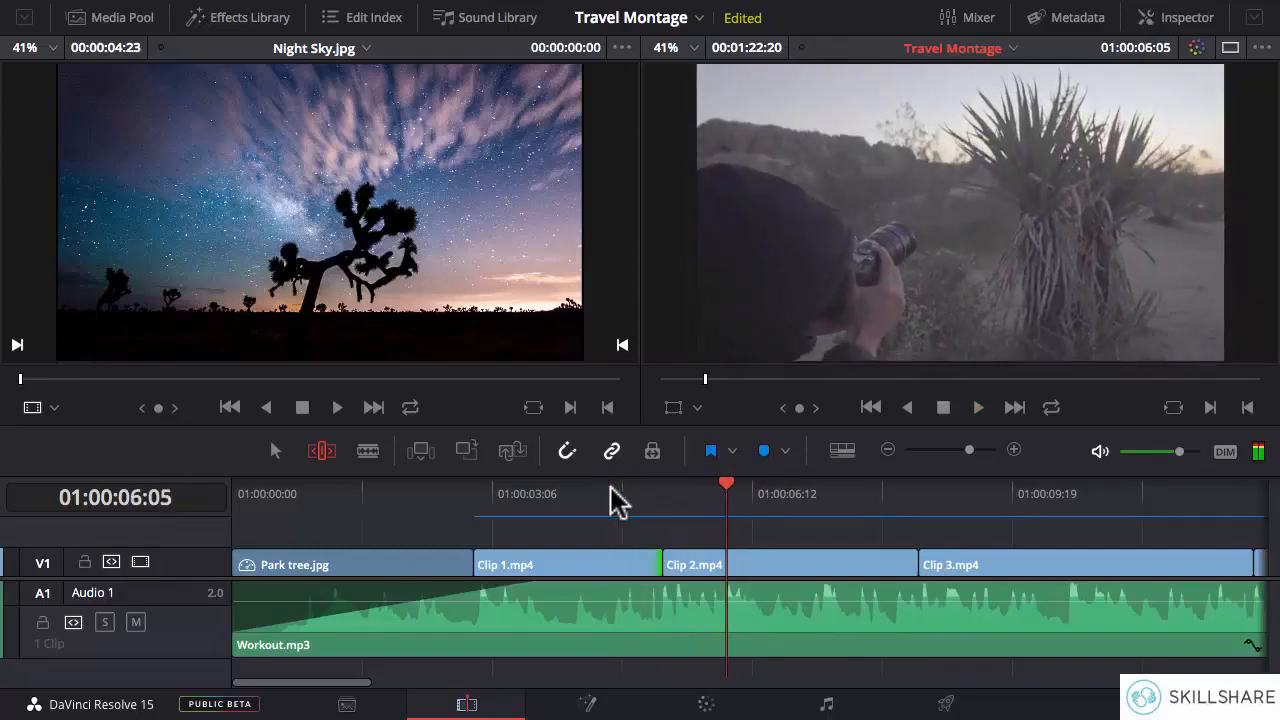
{"action": "mouse_move", "coordinate": [651, 566]}
{"action": "left_mouse_down"}
{"action": "mouse_move", "coordinate": [636, 566]}
{"action": "mouse_move", "coordinate": [650, 566]}
{"action": "left_mouse_up"}
{"action": "left_click", "coordinate": [612, 495]}
{"action": "key", "text": "space"}
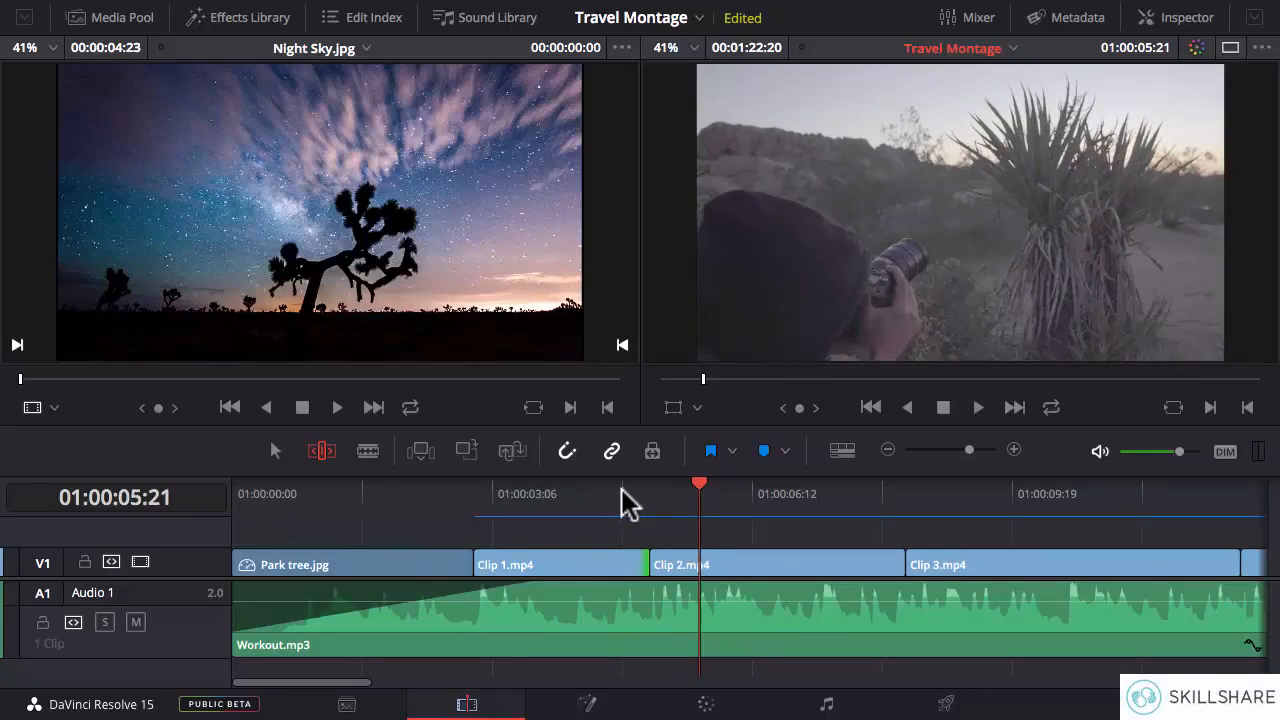
{"action": "left_click", "coordinate": [622, 500]}
{"action": "left_click", "coordinate": [622, 500]}
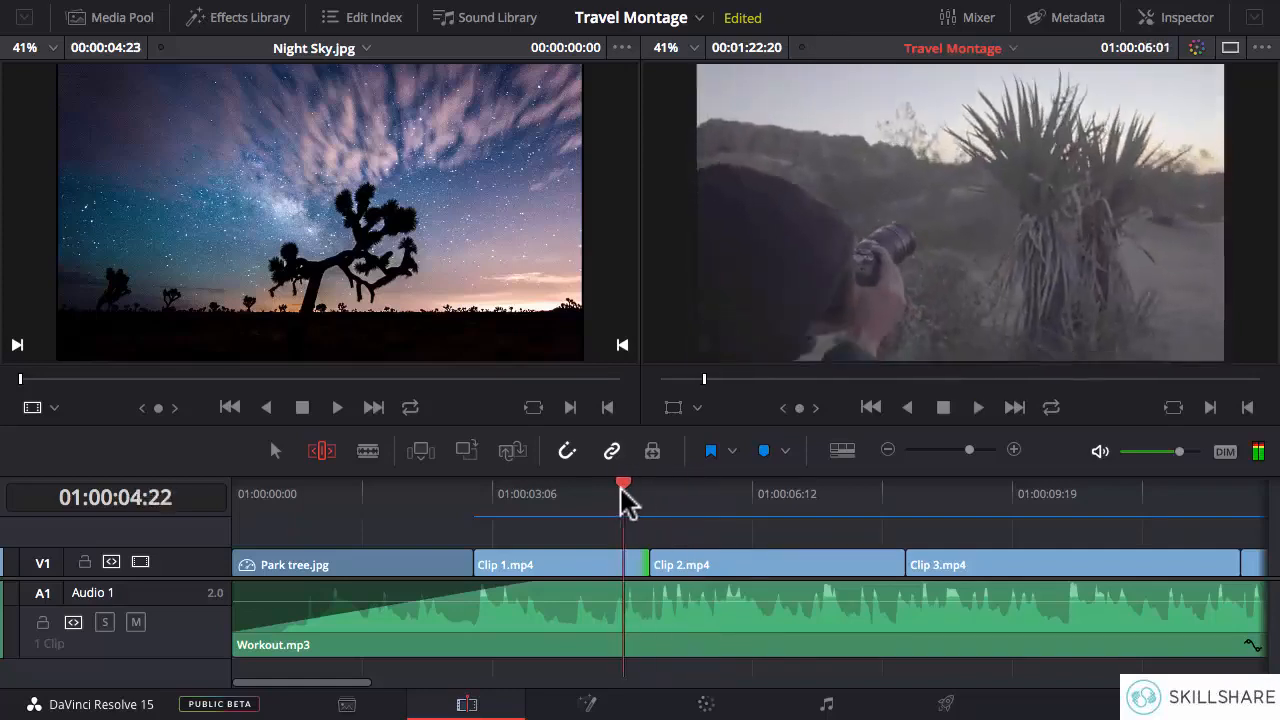
- Replay Clip 1.mp4 into Clip 2.mp4 to check the adjusted cut against the music
{"action": "key", "text": "space"}
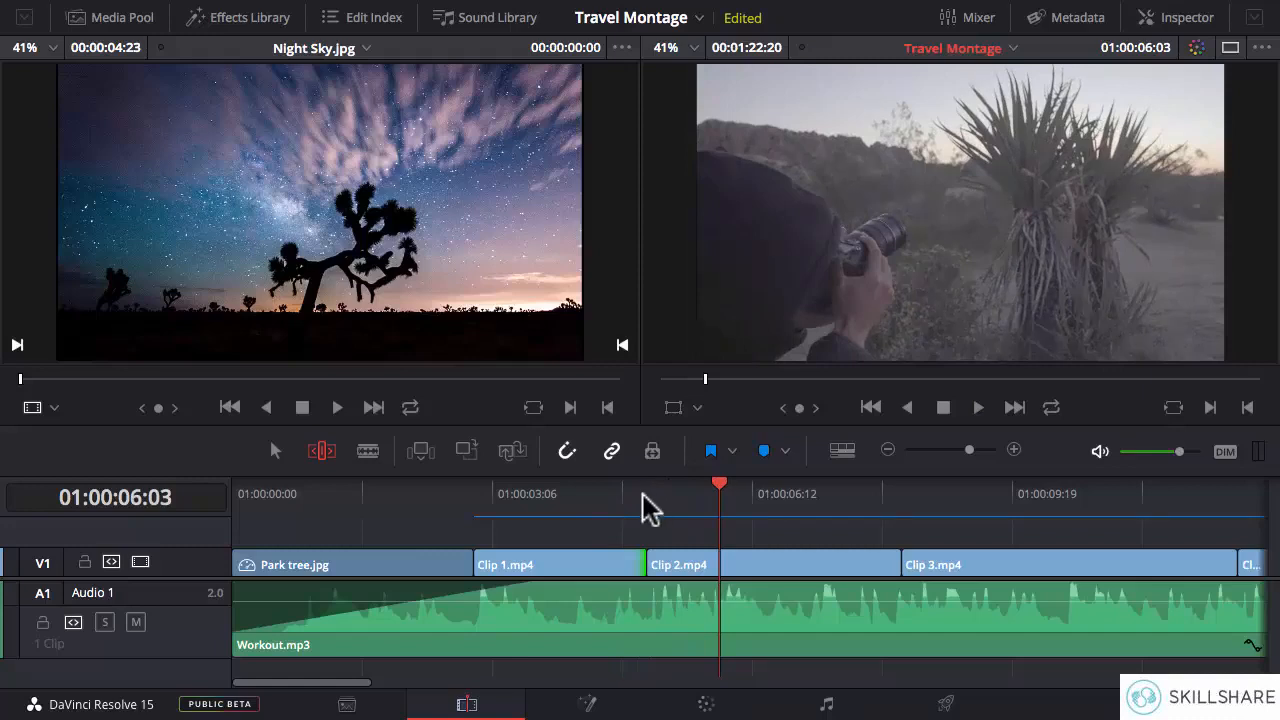
{"action": "left_click", "coordinate": [476, 497]}
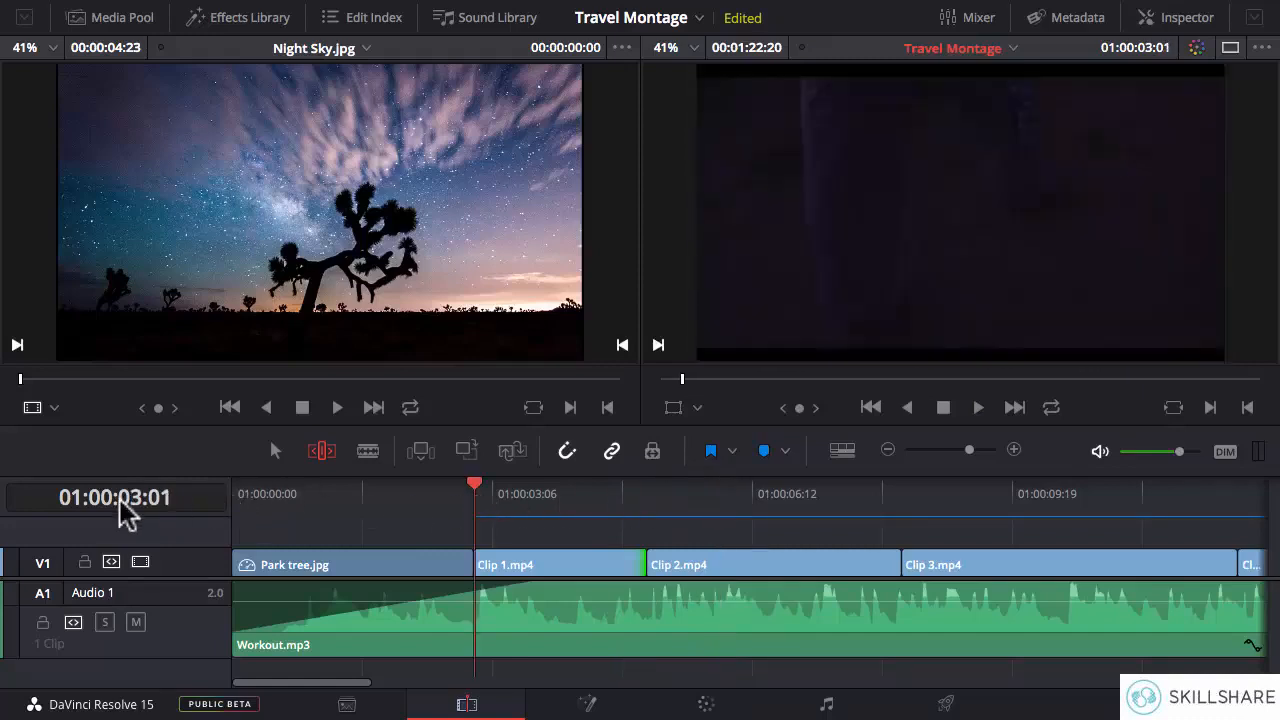
{"action": "left_click", "coordinate": [645, 492]}
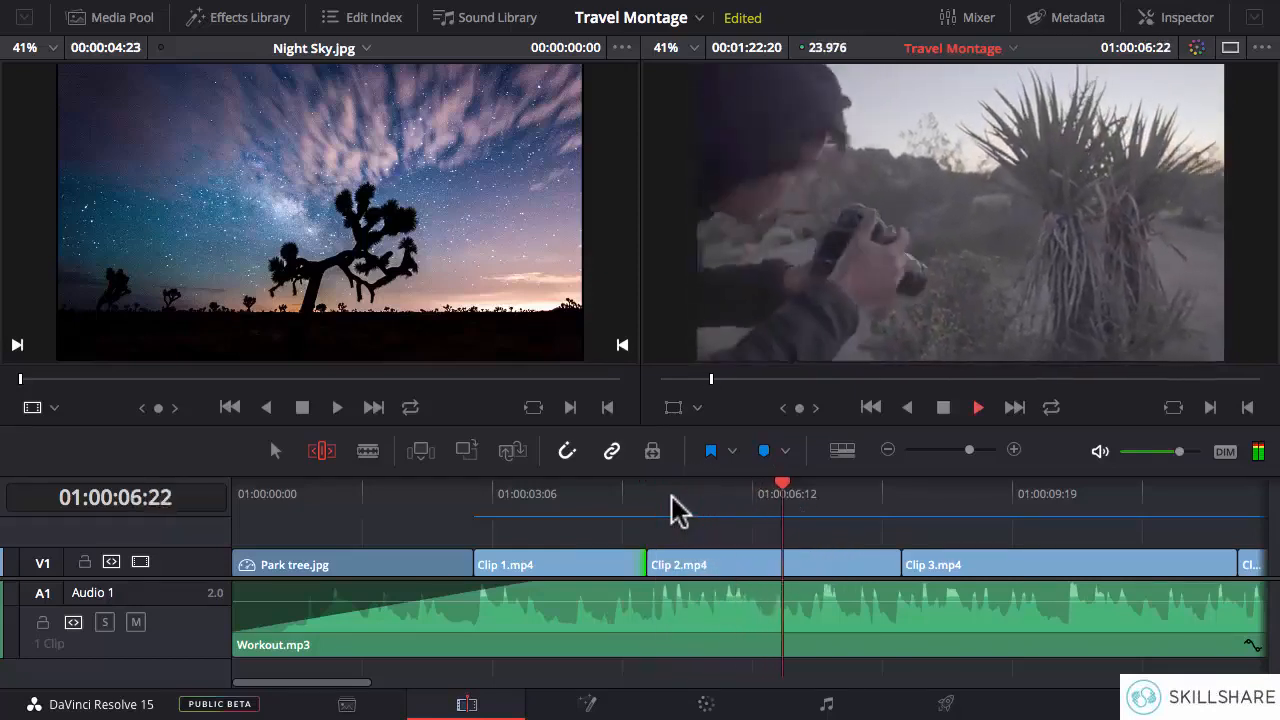
- Play Clip 2.mp4 to search for its next beat and ripple-trim the clip's end about two seconds after its start
{"action": "key", "text": "space"}
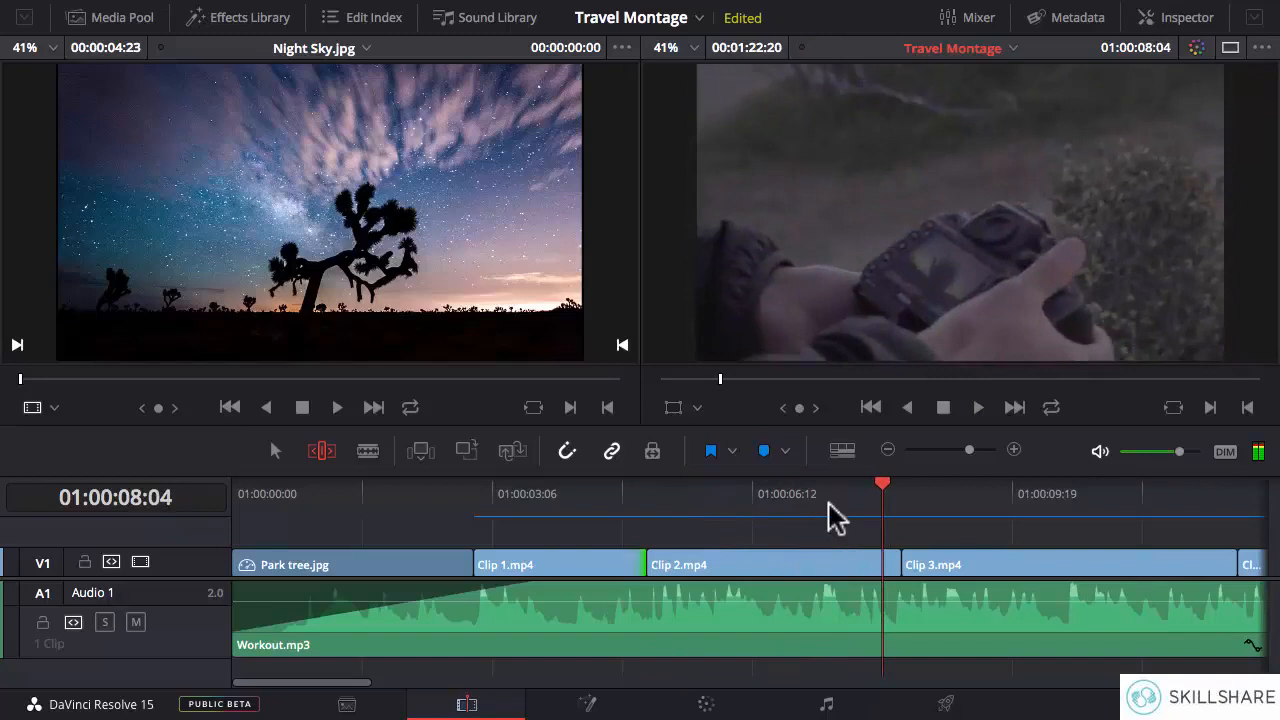
{"action": "left_click", "coordinate": [828, 501]}
{"action": "left_click", "coordinate": [804, 501]}
{"action": "key", "text": "space"}
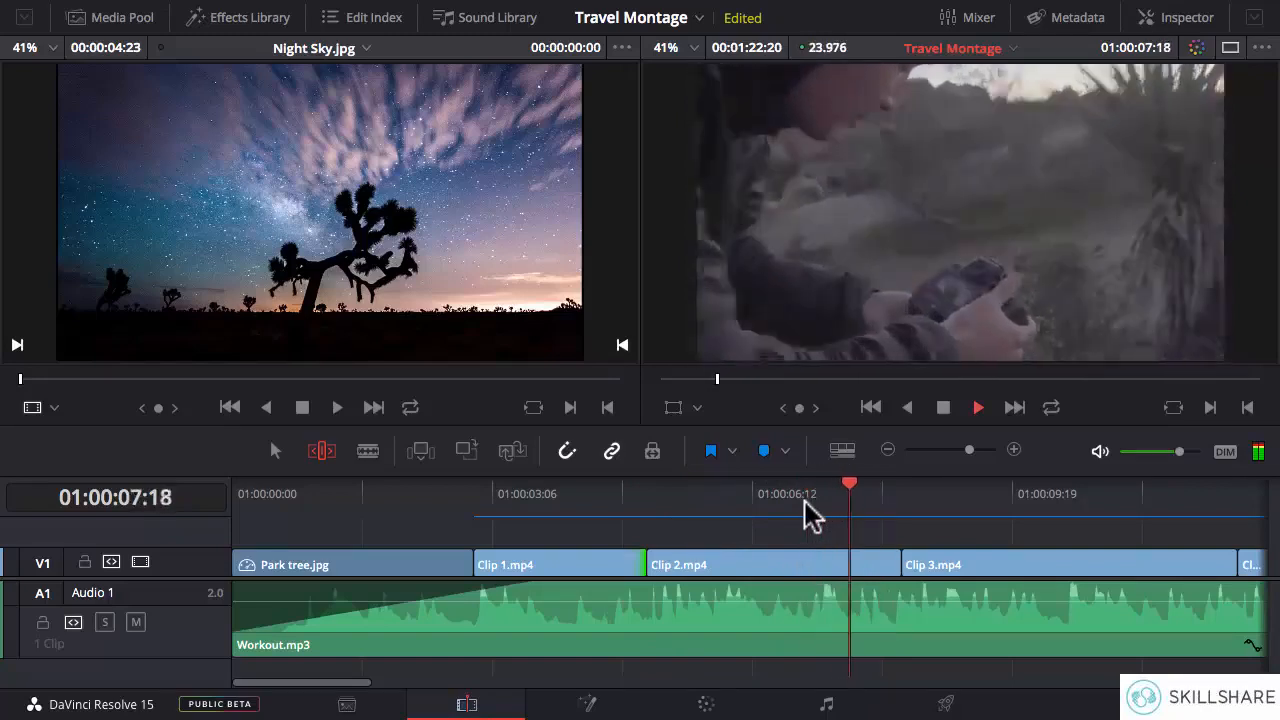
{"action": "key", "text": "space"}
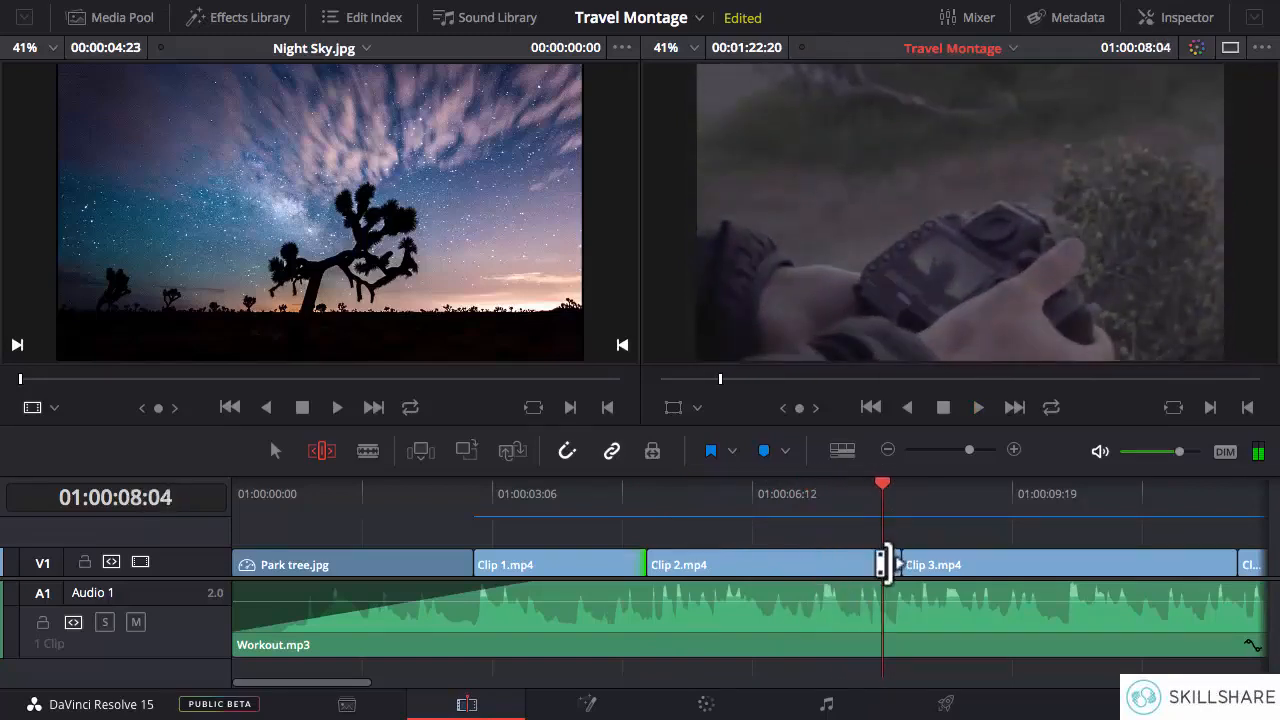
{"action": "left_click_drag", "start_coordinate": [884, 563], "coordinate": [838, 563]}
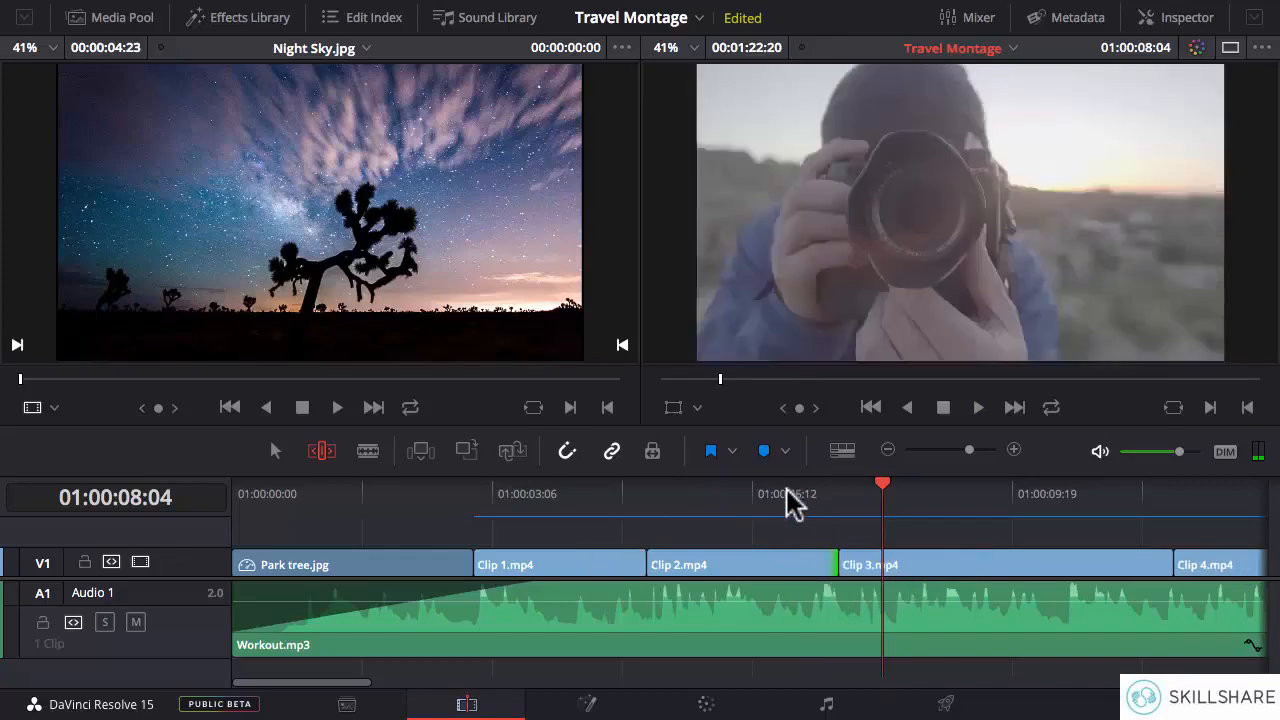
- Play across the cut to Clip 3.mp4 and ripple-extend the end of Clip 2.mp4 by a few frames
{"action": "left_click", "coordinate": [787, 495]}
{"action": "key", "text": "space"}
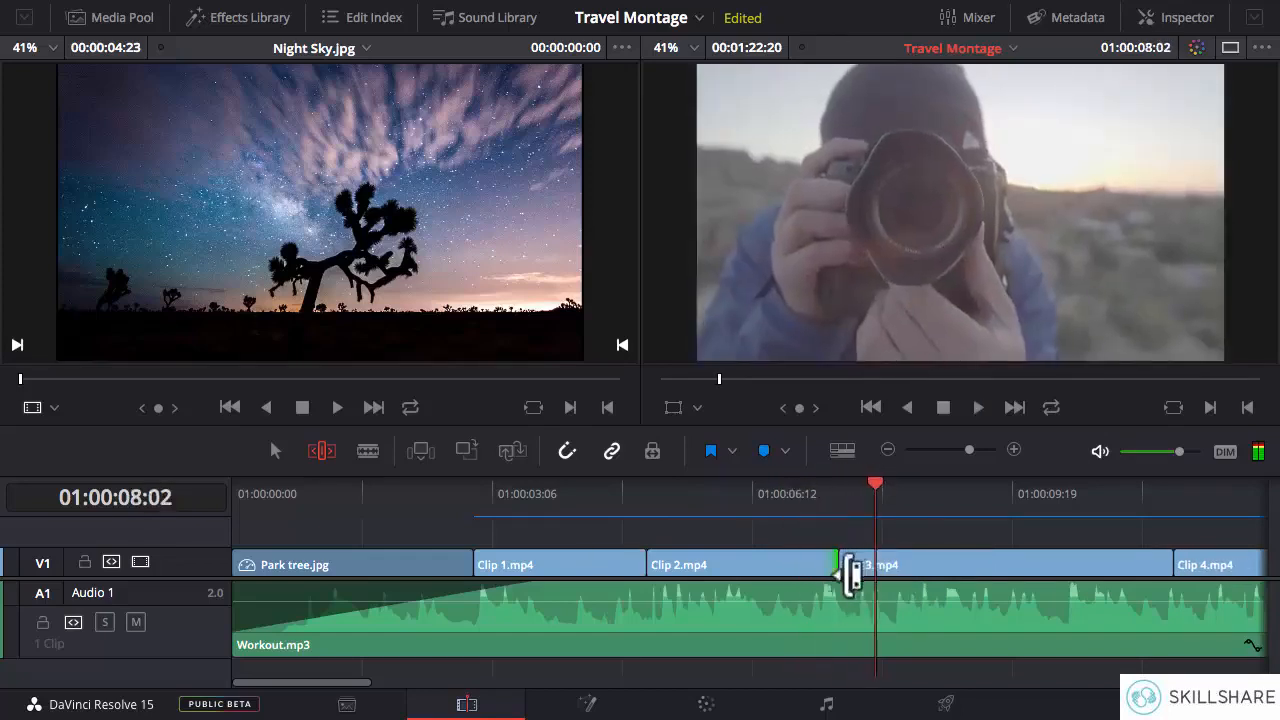
{"action": "left_click_drag", "start_coordinate": [827, 565], "coordinate": [838, 565]}
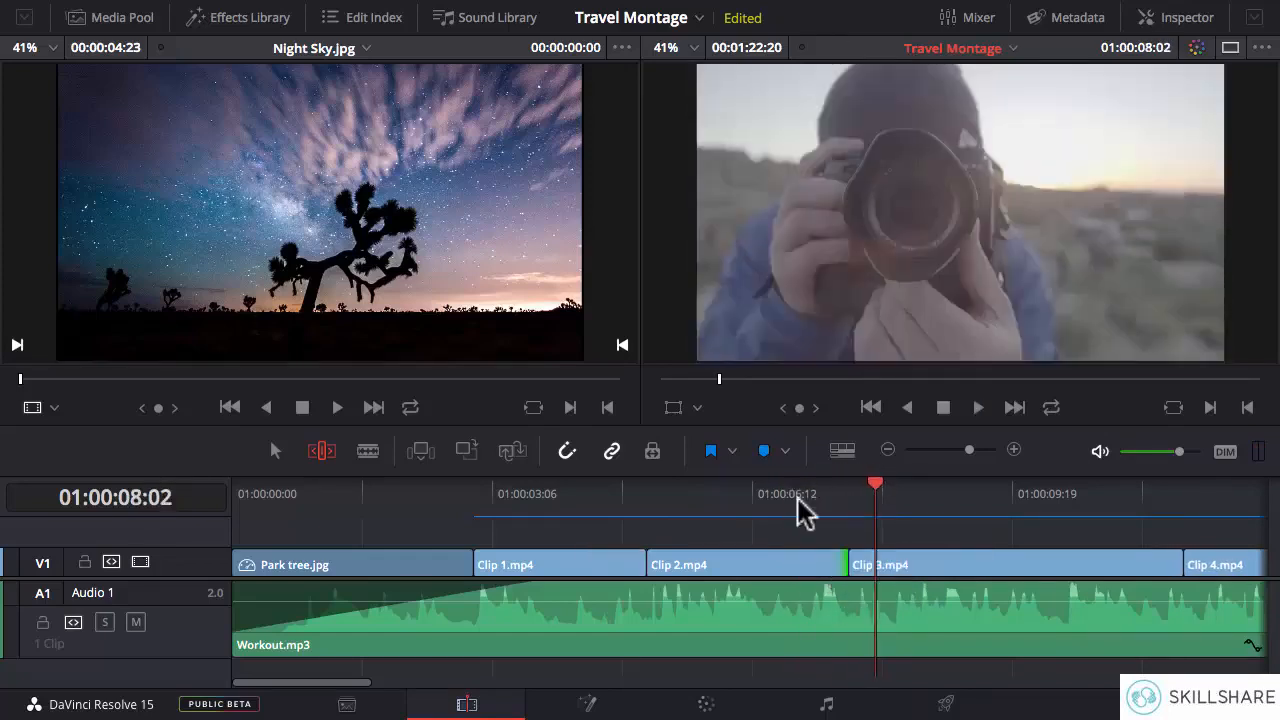
- Replay the music around the start of Clip 3.mp4 to find the beat and ripple-extend Clip 2.mp4's end to 01:00:08:08
{"action": "left_click", "coordinate": [801, 498]}
{"action": "key", "text": "space"}
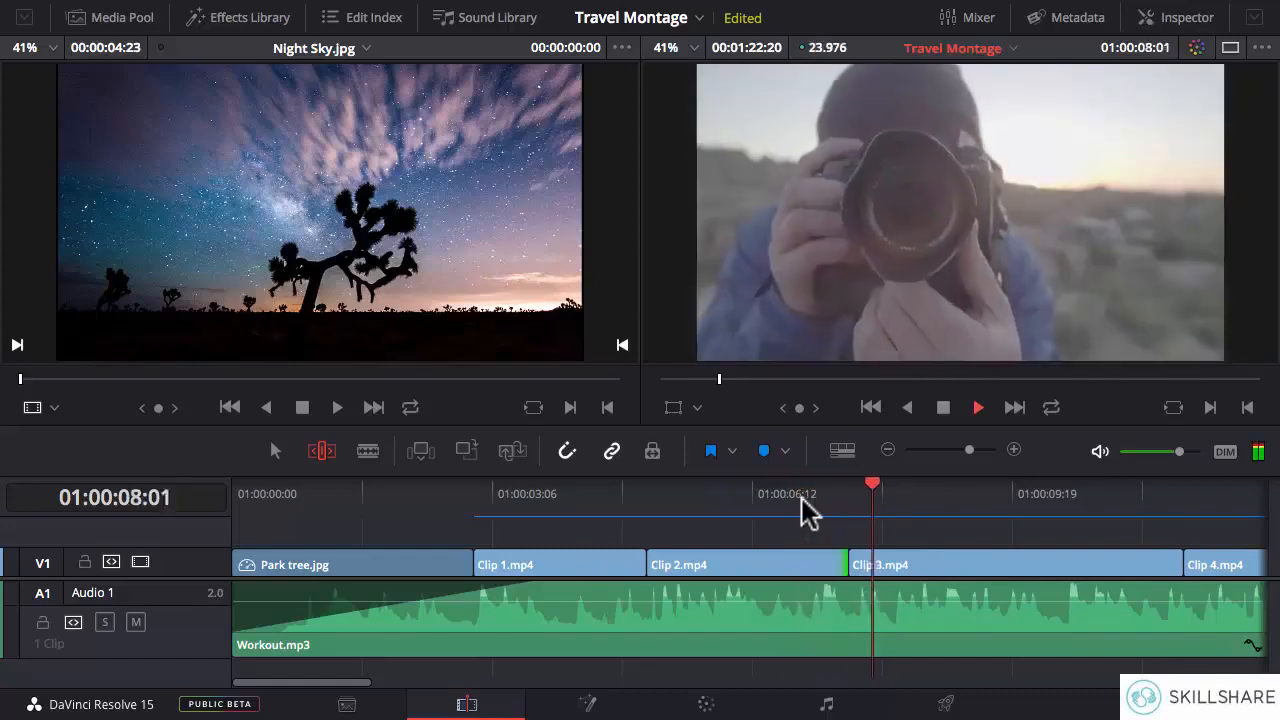
{"action": "key", "text": "space"}
{"action": "left_click", "coordinate": [857, 505]}
{"action": "key", "text": "space"}
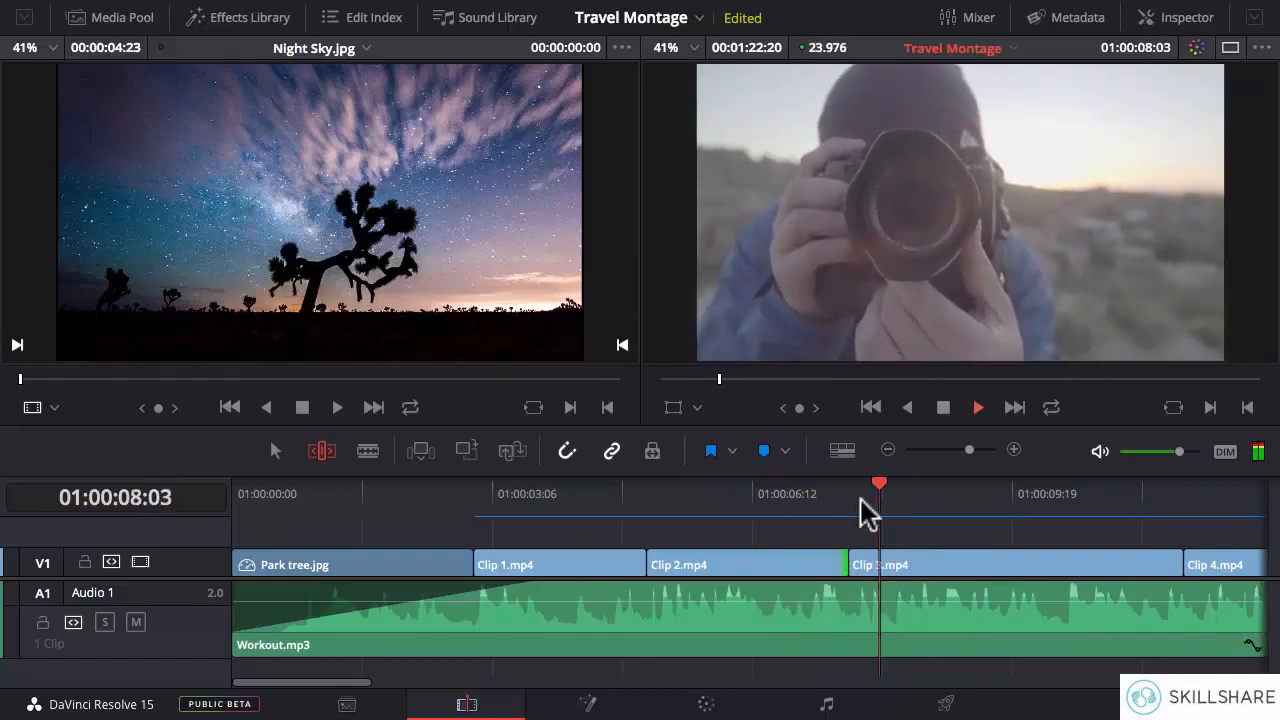
{"action": "key", "text": "space"}
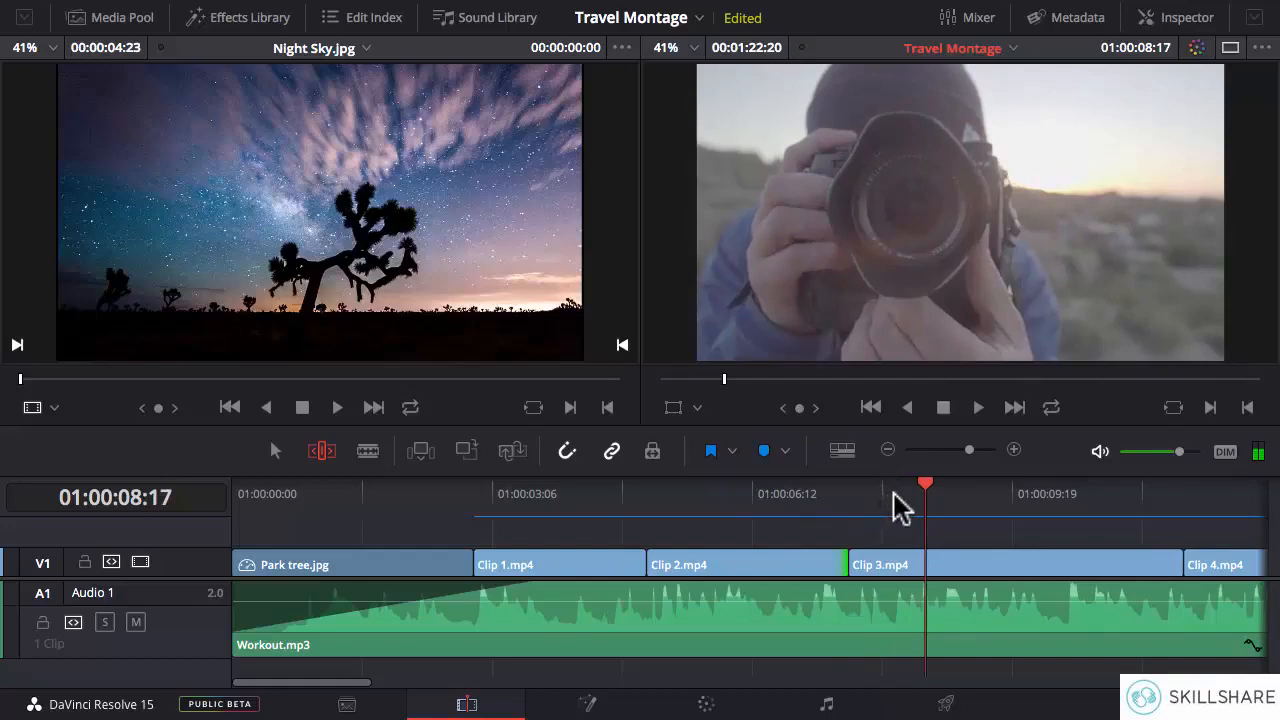
{"action": "left_click", "coordinate": [895, 505]}
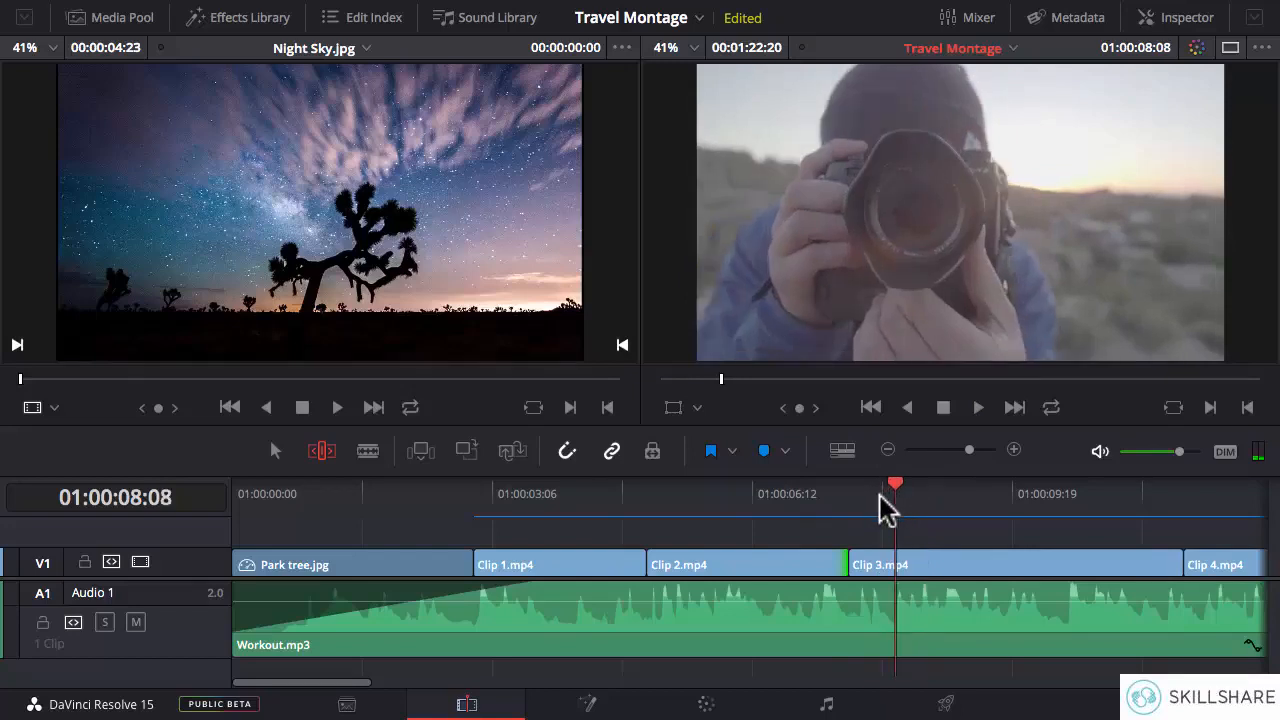
{"action": "left_click", "coordinate": [867, 505]}
{"action": "key", "text": "space"}
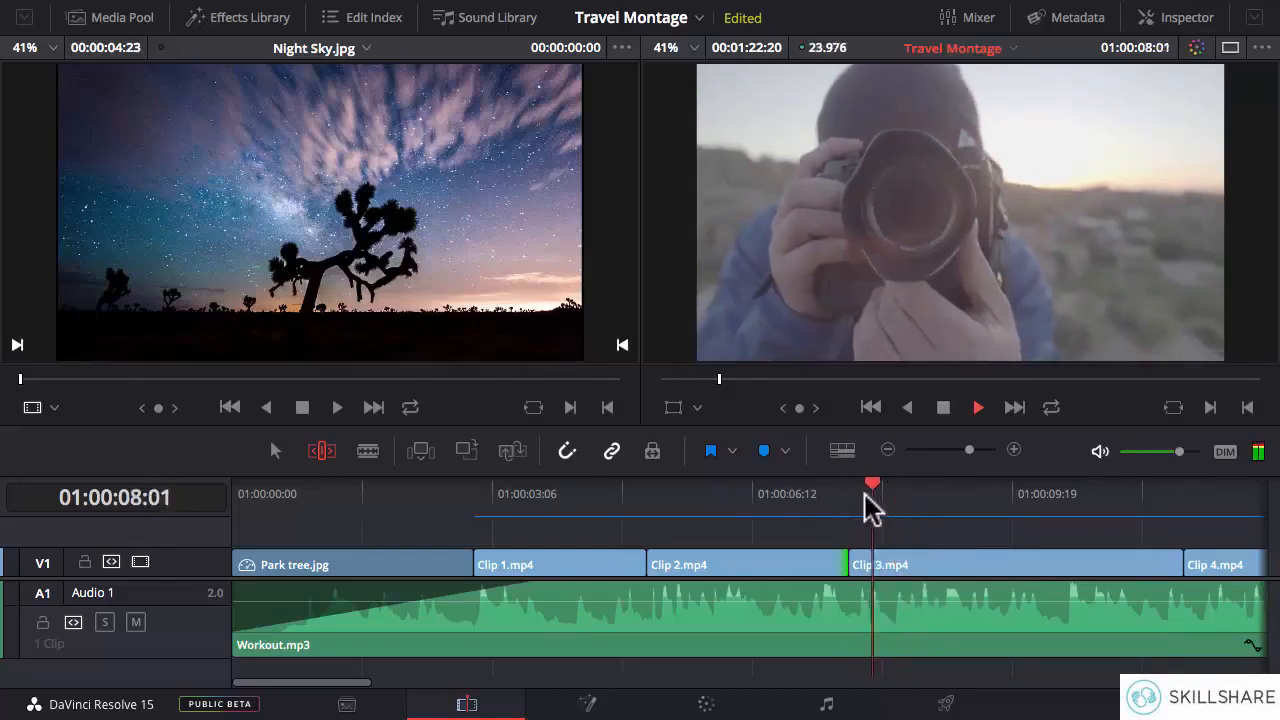
{"action": "key", "text": "space"}
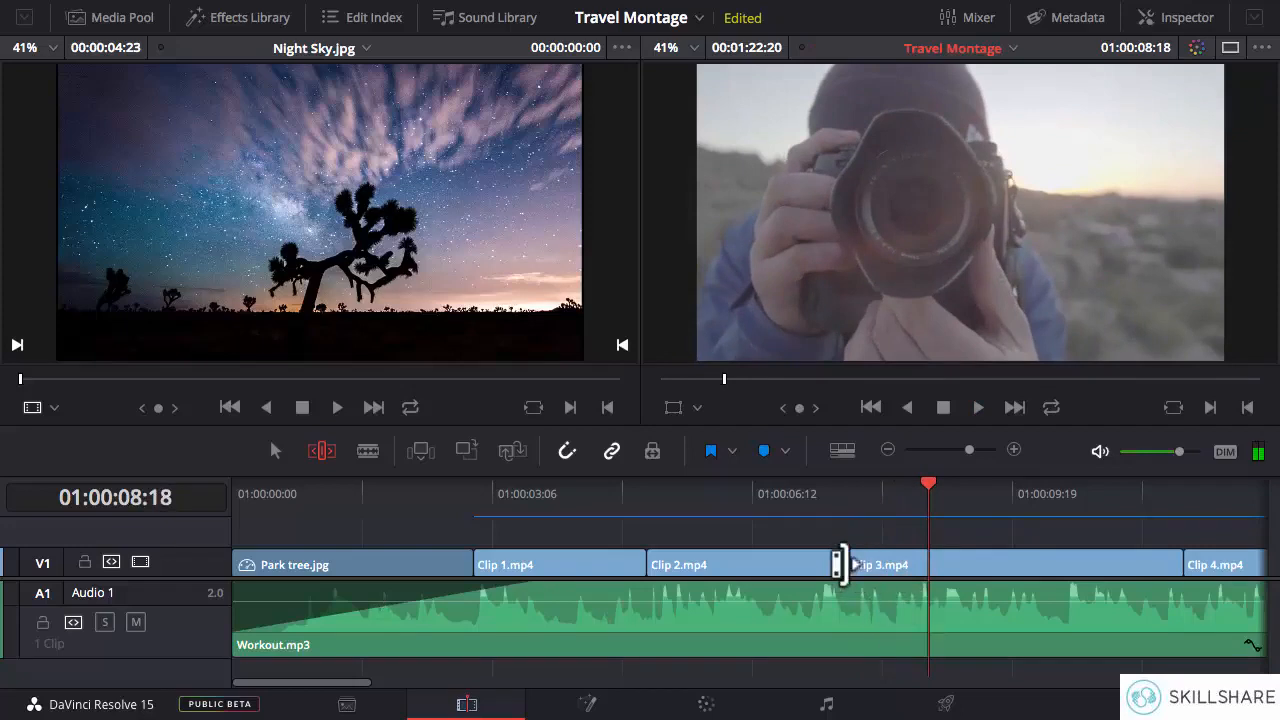
{"action": "left_click_drag", "start_coordinate": [838, 565], "coordinate": [892, 565]}
- Play across the new cut to Clip 3.mp4 and ripple-trim Clip 2.mp4's end a few frames earlier, to 01:00:08:05
{"action": "key", "text": "space"}
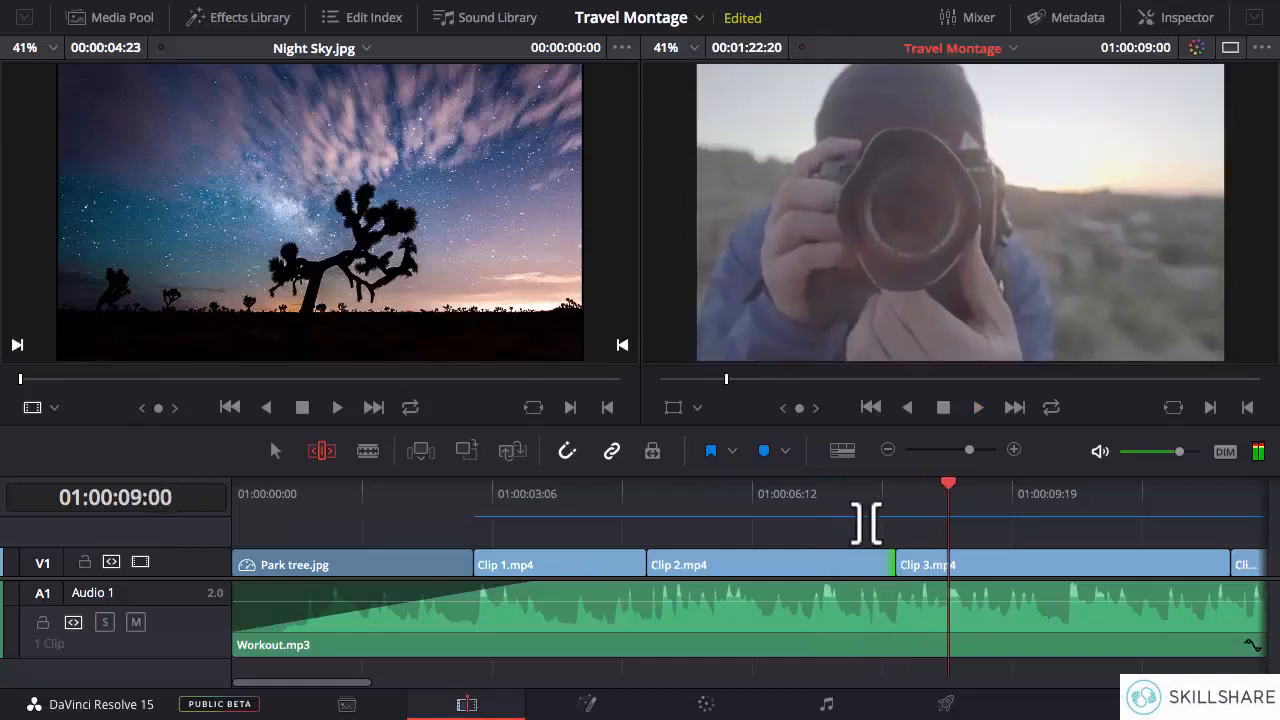
{"action": "left_click", "coordinate": [810, 500]}
{"action": "key", "text": "space"}
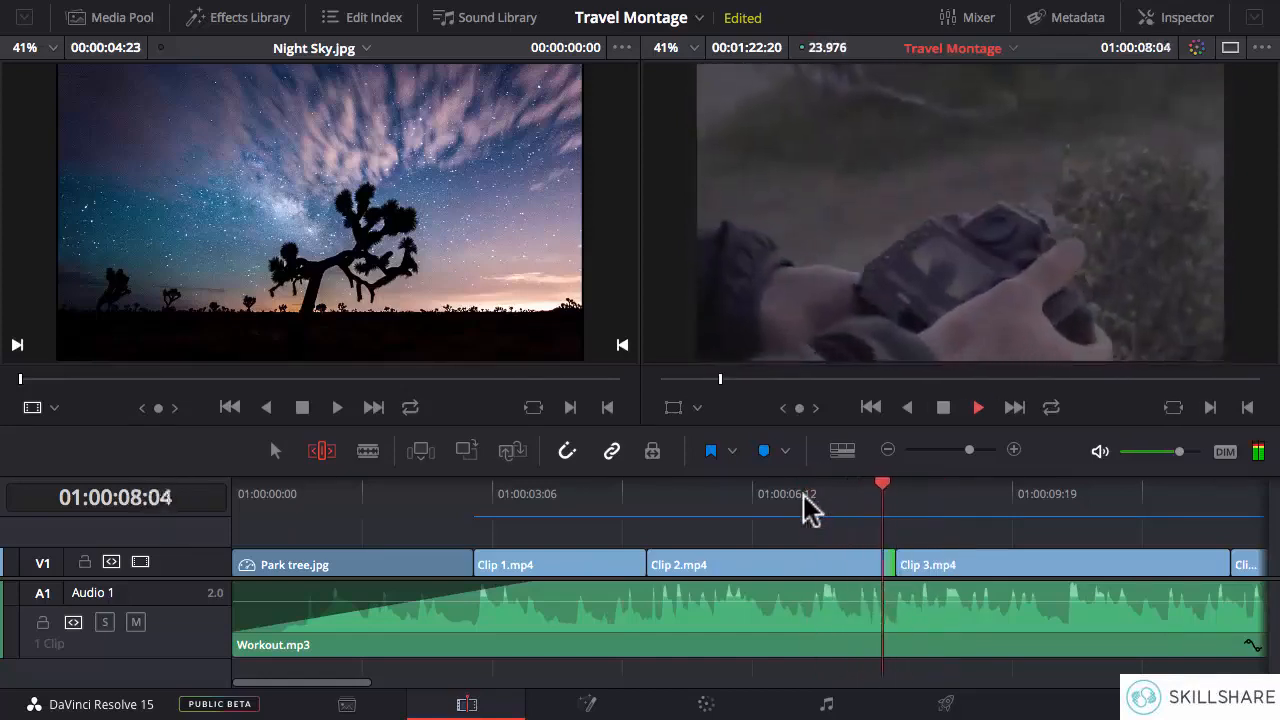
{"action": "left_click", "coordinate": [889, 491]}
{"action": "key", "text": "space"}
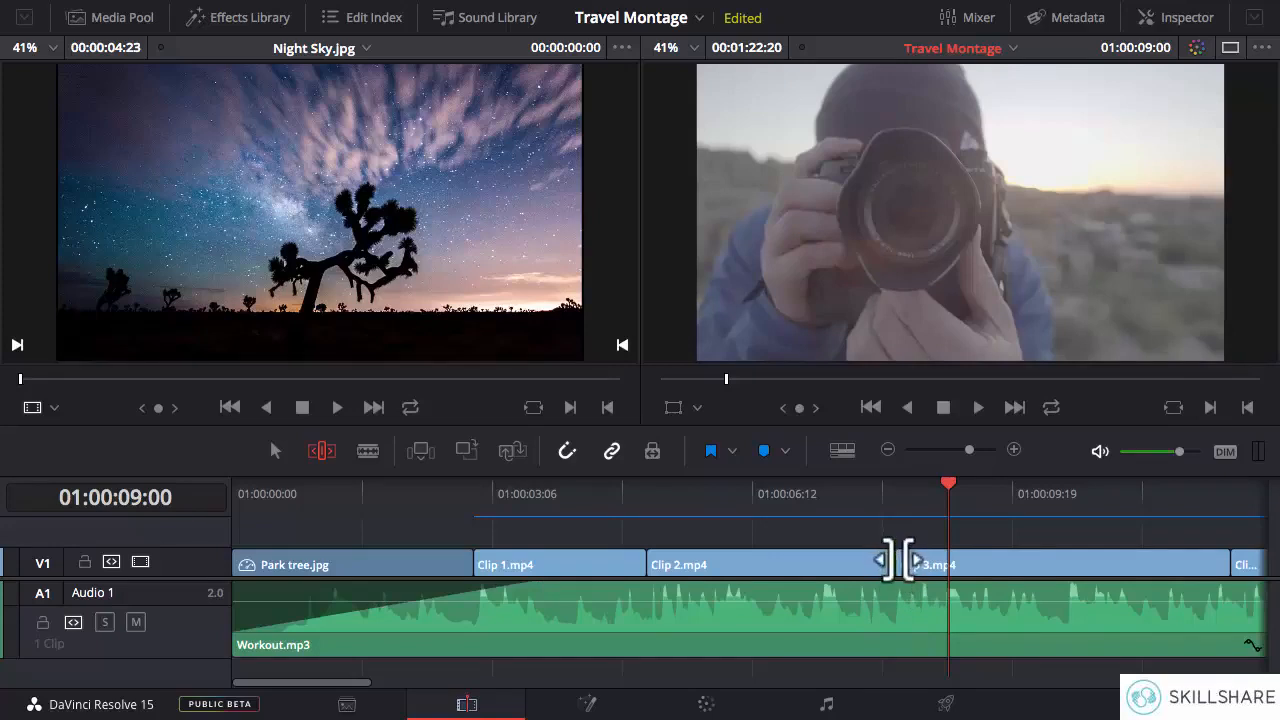
{"action": "left_click", "coordinate": [815, 495]}
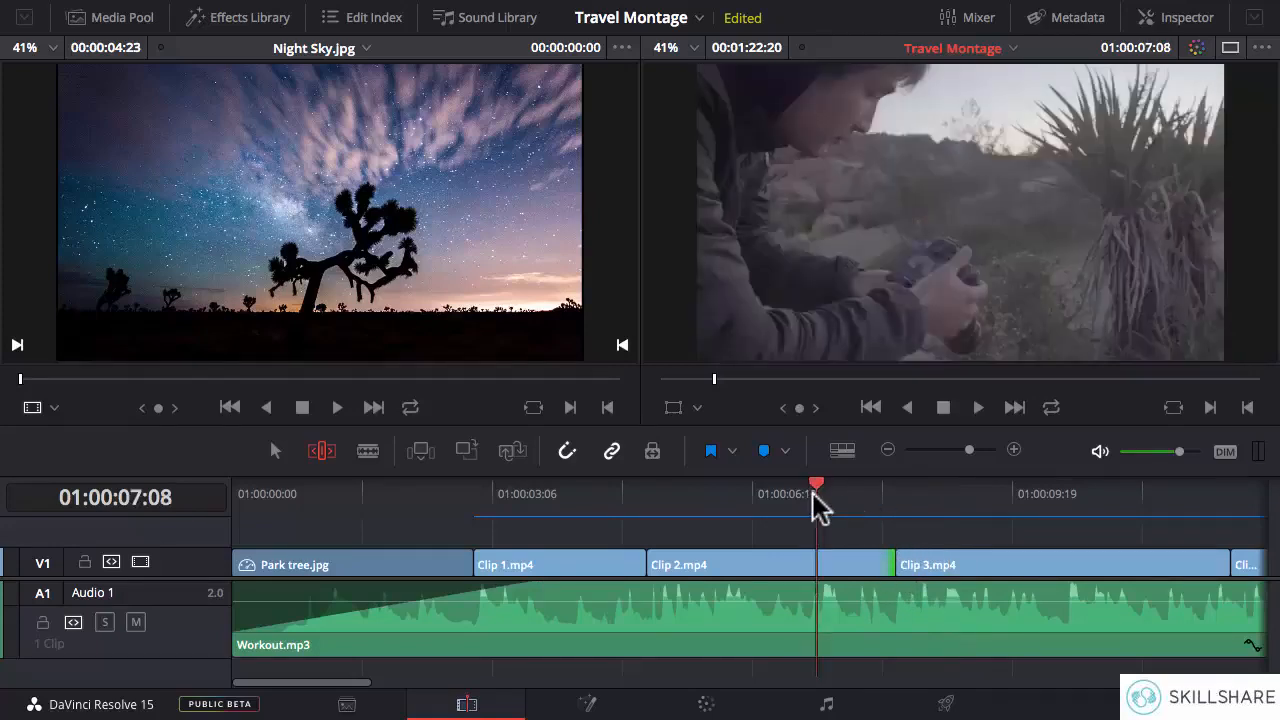
{"action": "key", "text": "space"}
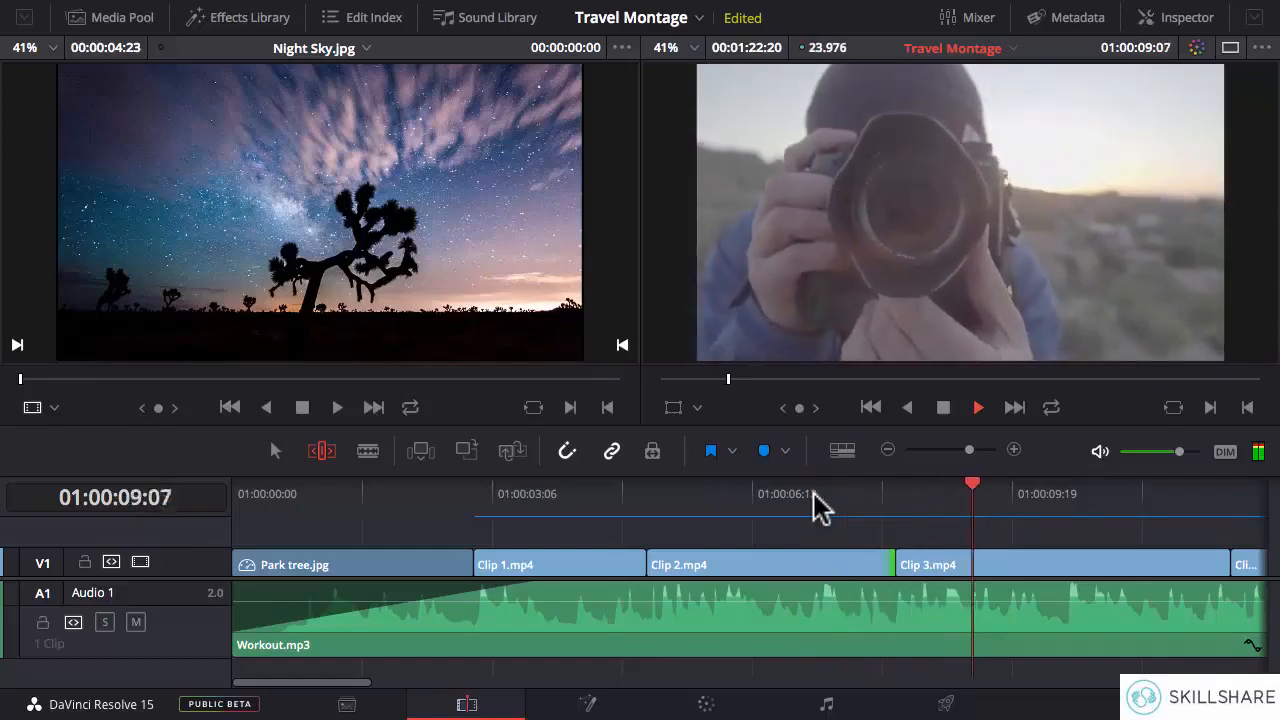
{"action": "key", "text": "space"}
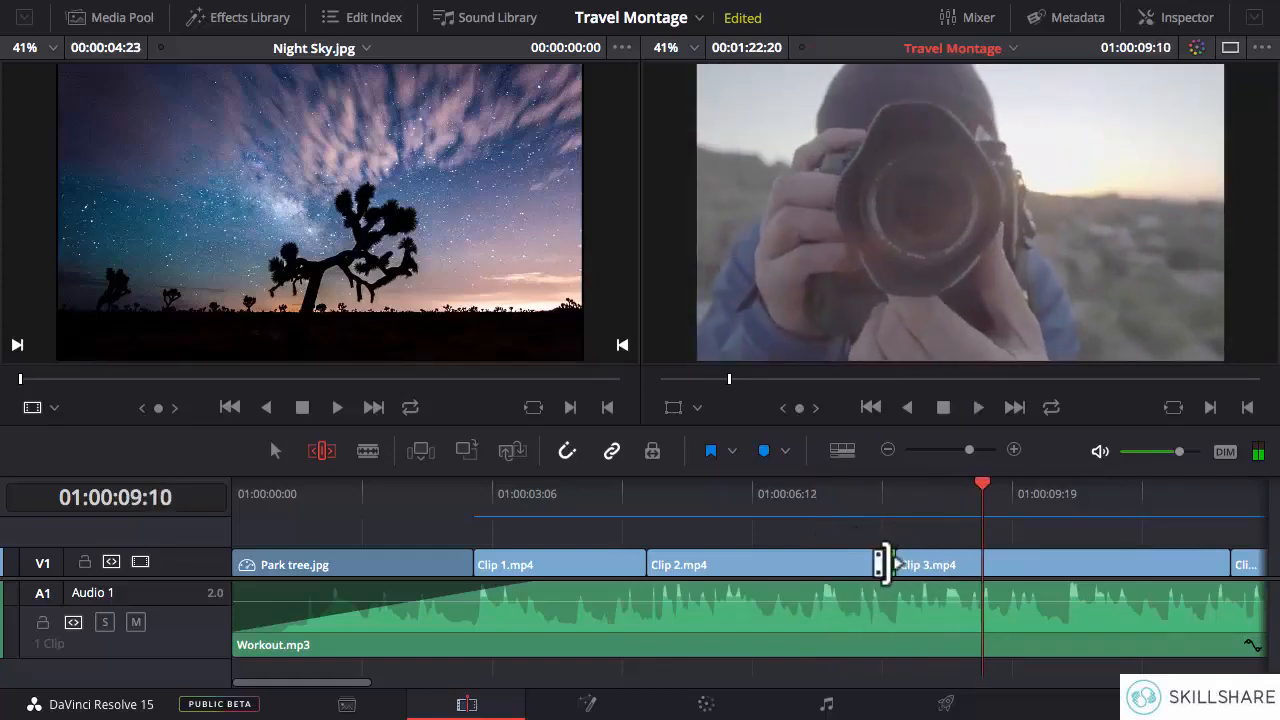
{"action": "left_click_drag", "start_coordinate": [884, 563], "coordinate": [870, 563]}
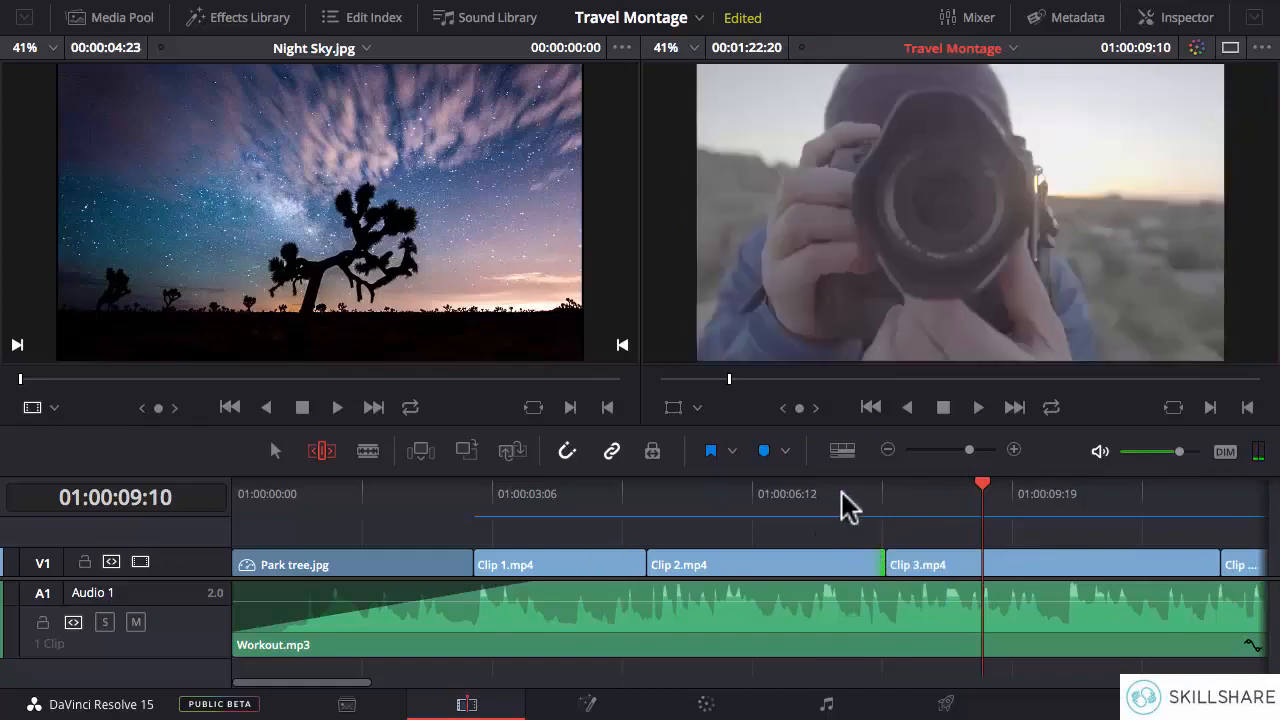
- Replay the transition from Clip 2.mp4 to Clip 3.mp4 to check its timing and return the playhead to the cut
{"action": "left_click", "coordinate": [816, 500]}
{"action": "key", "text": "space"}
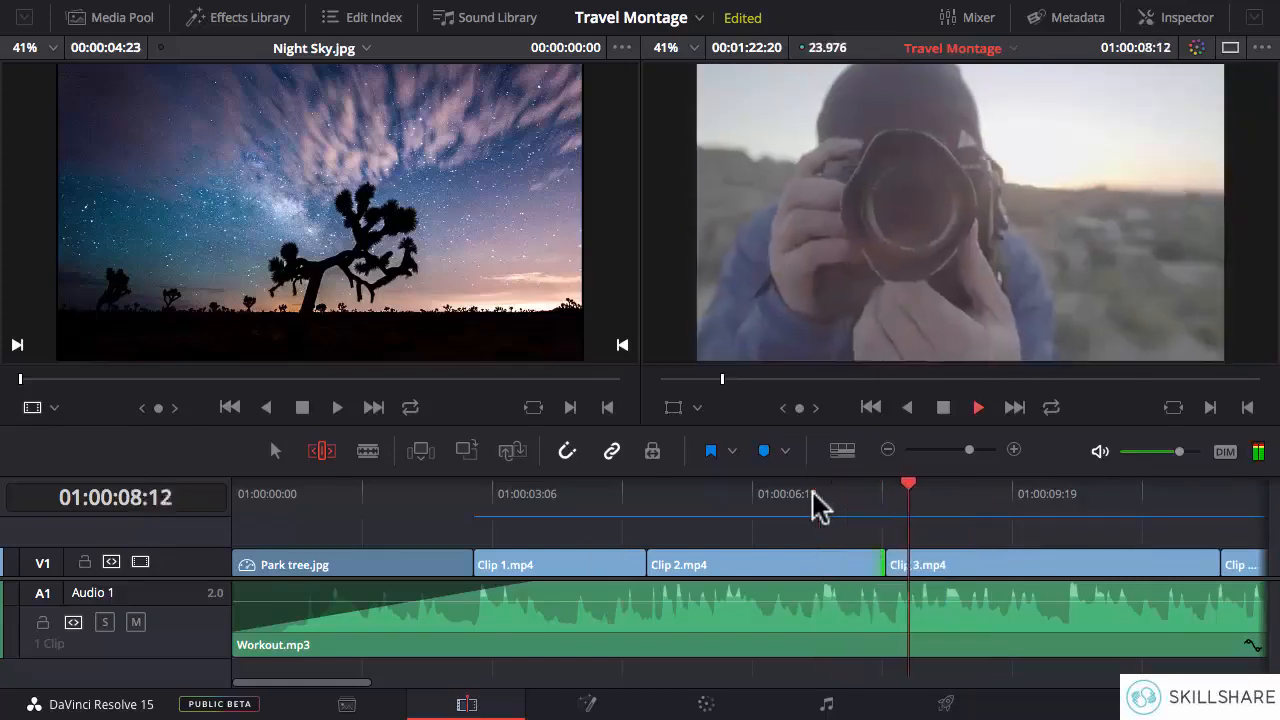
{"action": "key", "text": "space"}
{"action": "left_click", "coordinate": [846, 507]}
{"action": "key", "text": "space"}
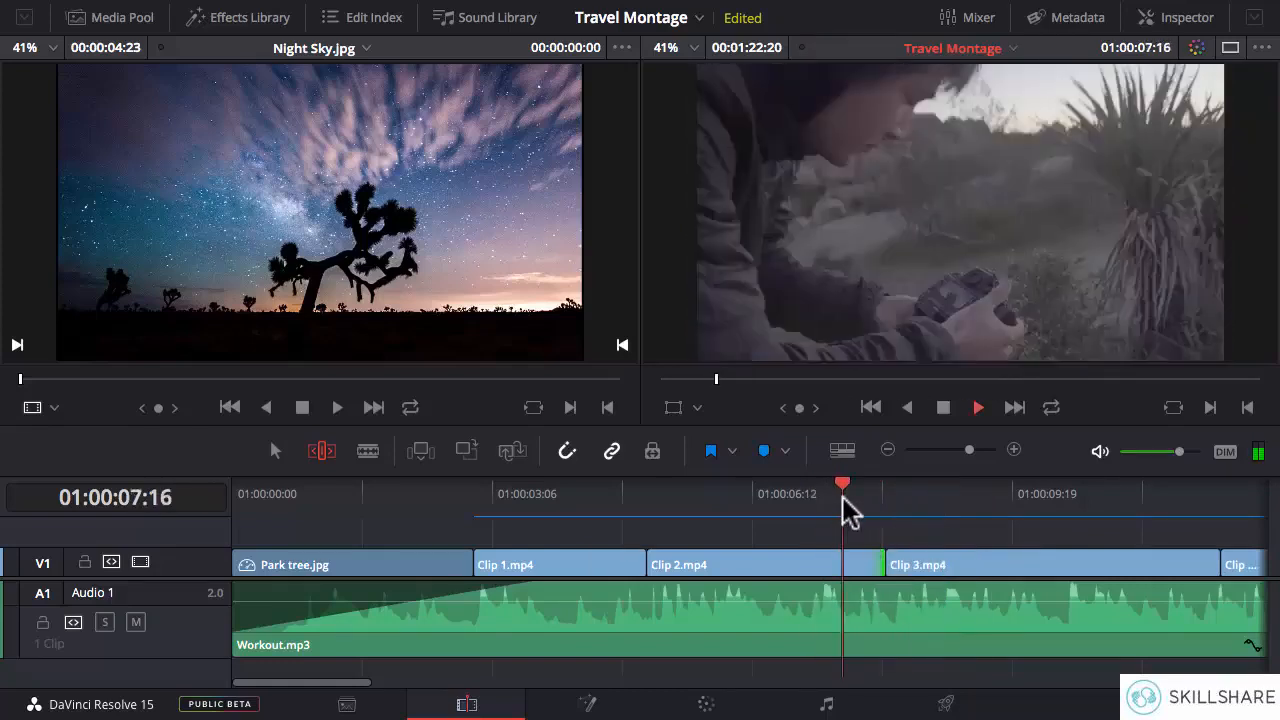
{"action": "left_click", "coordinate": [884, 503]}
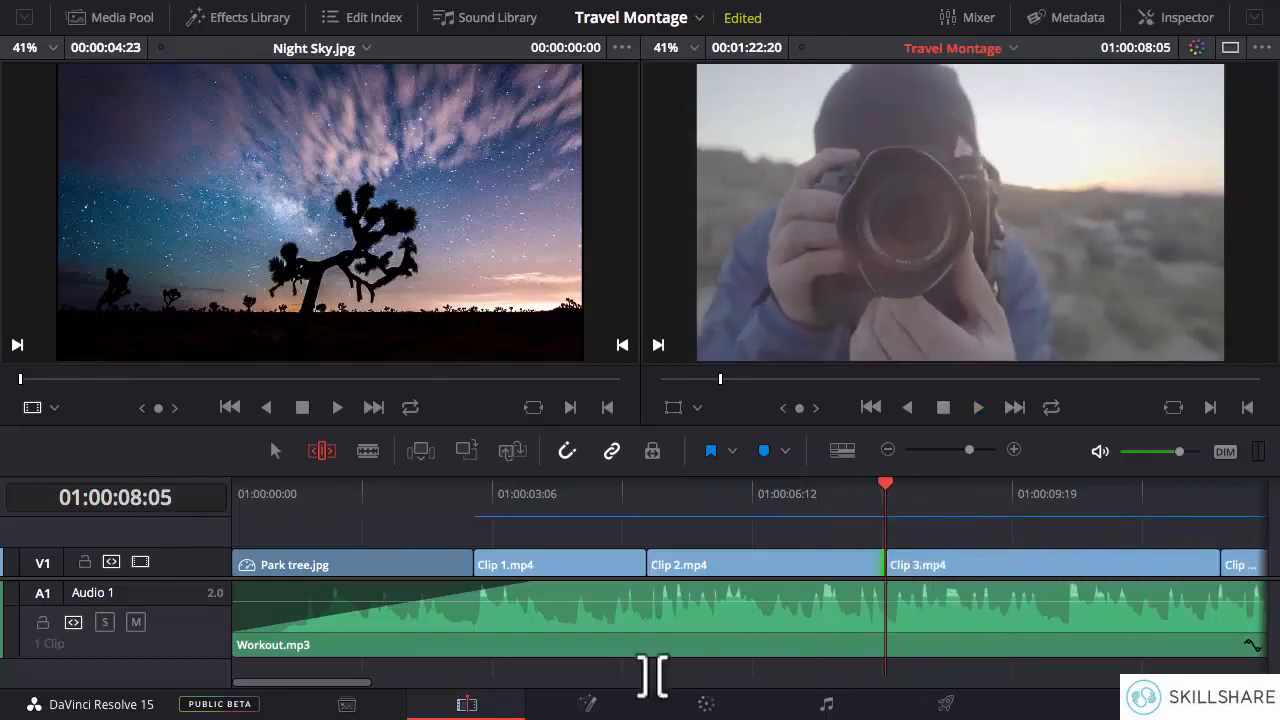
- Play Clip 3.mp4 to locate the next beat and ripple-trim the clip's end to 01:00:10:12
{"action": "left_click_drag", "start_coordinate": [337, 686], "coordinate": [412, 686]}
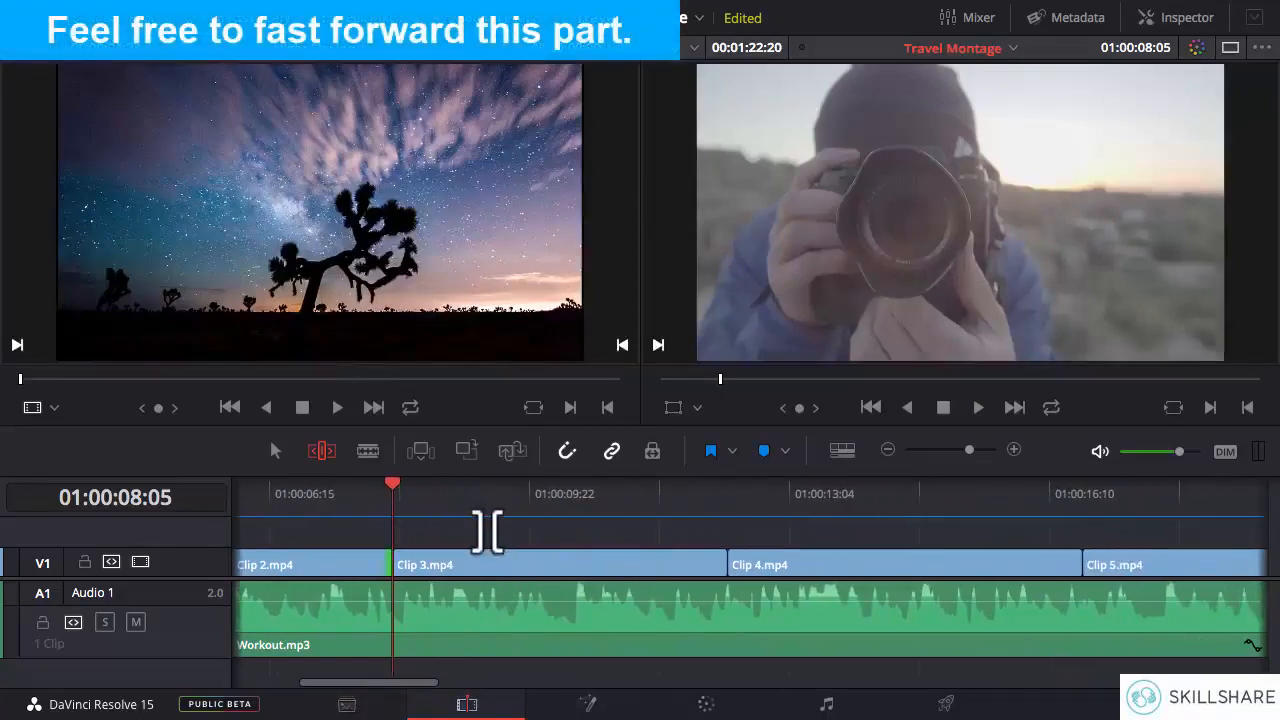
{"action": "key", "text": "space"}
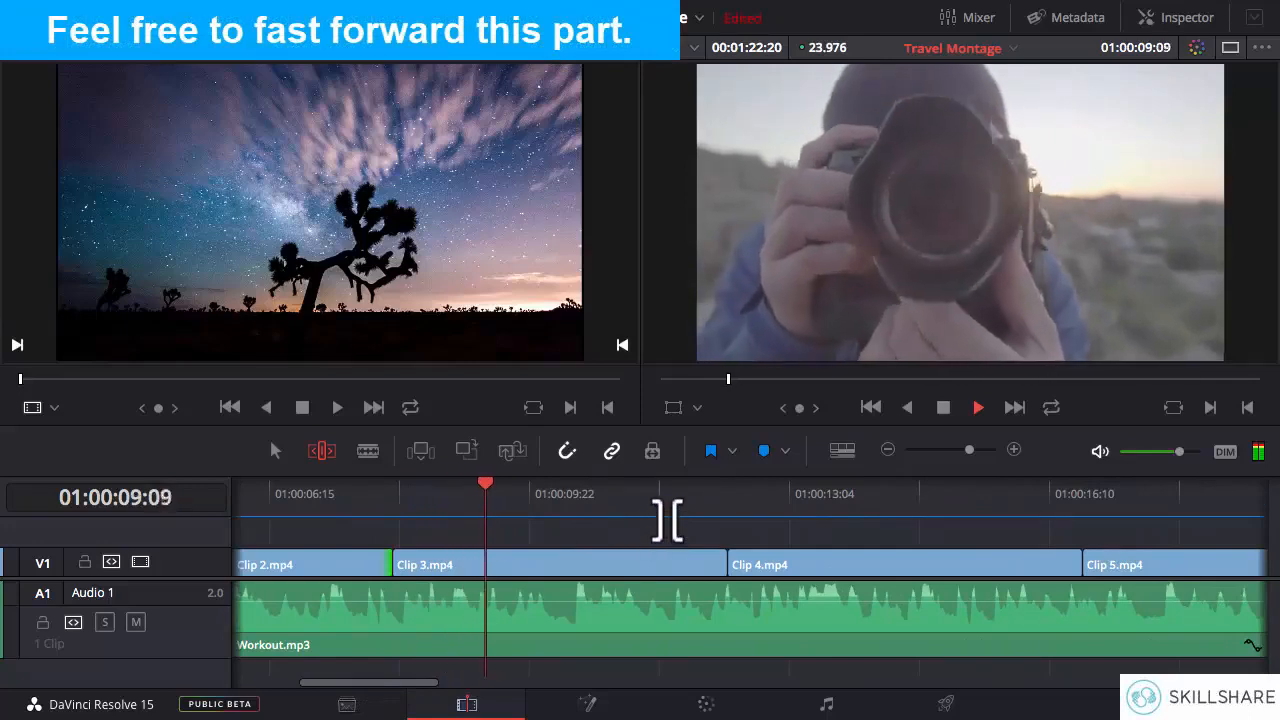
{"action": "key", "text": "space"}
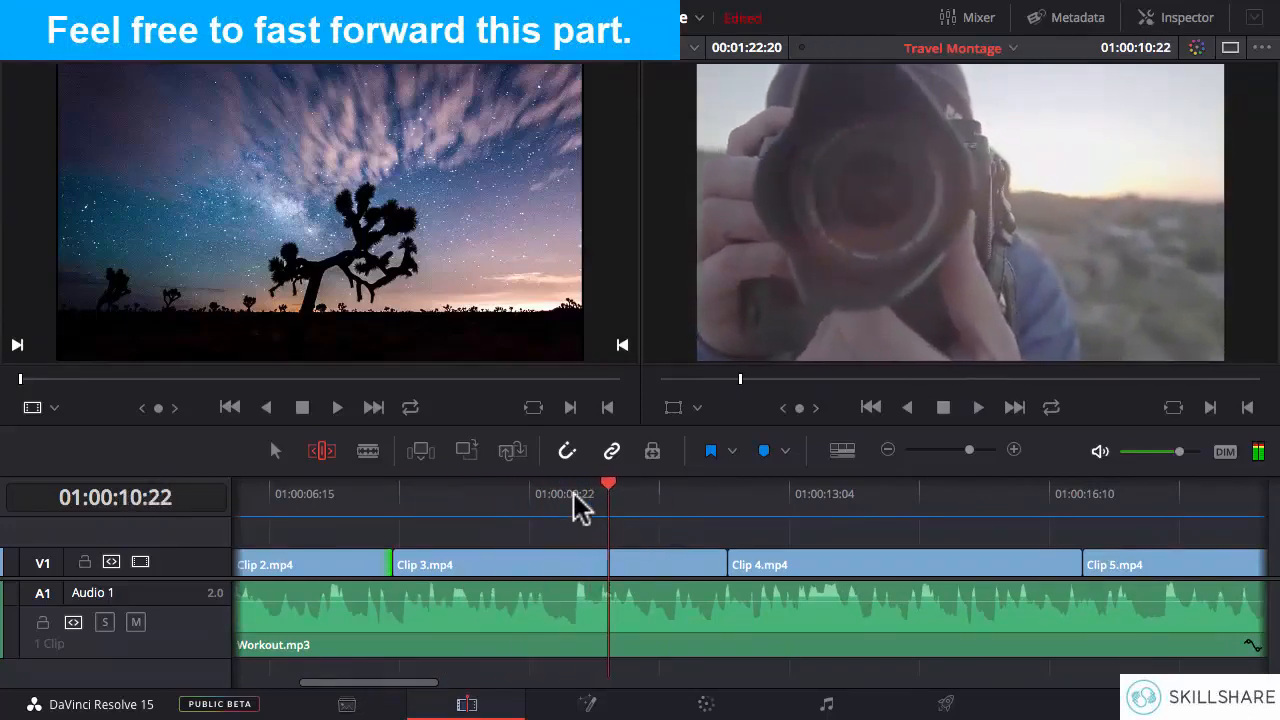
{"action": "left_click", "coordinate": [576, 517]}
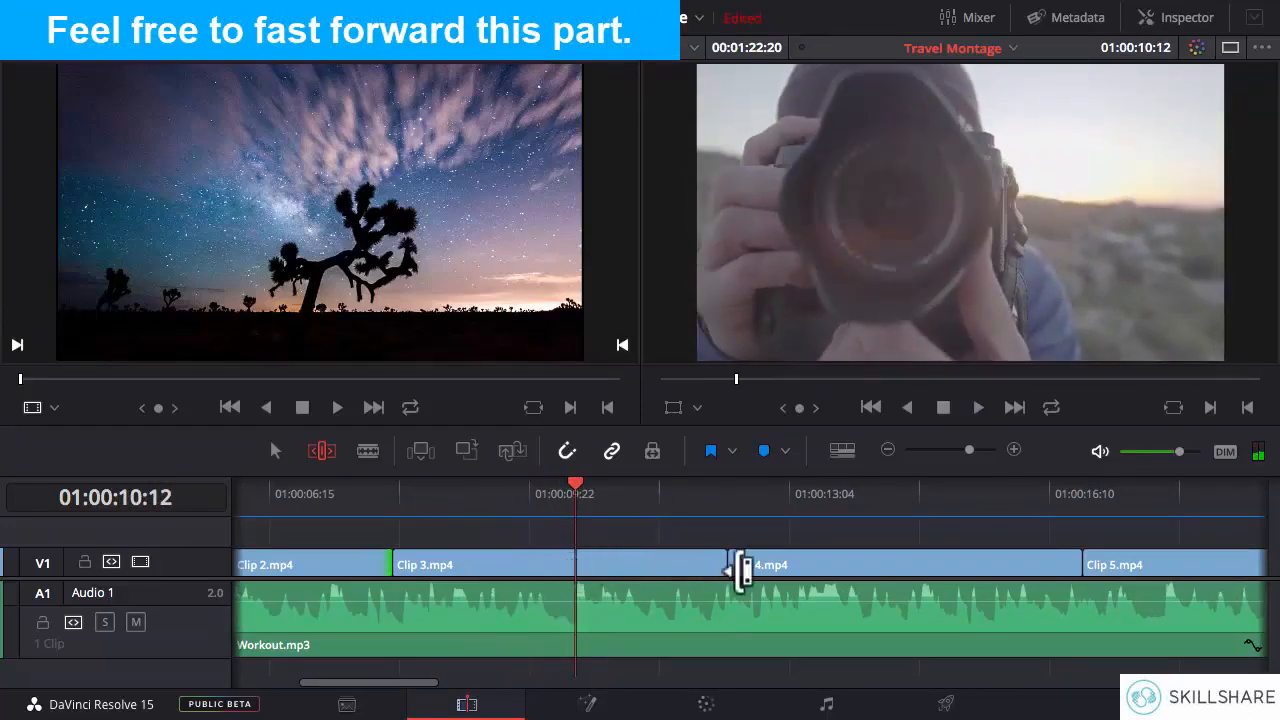
{"action": "left_click_drag", "start_coordinate": [714, 565], "coordinate": [568, 566]}
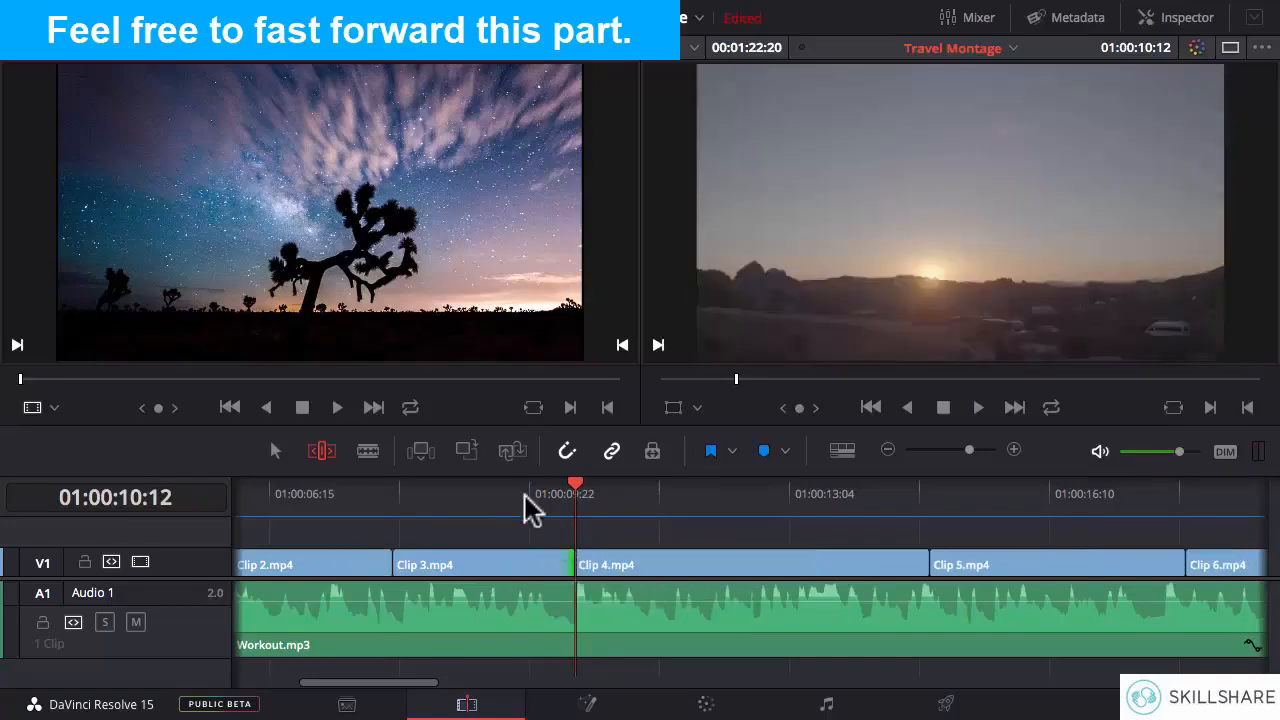
- Replay the cut from Clip 3.mp4 to Clip 4.mp4 several times to check it against the beat, selecting its edit point
{"action": "left_click", "coordinate": [507, 500]}
{"action": "key", "text": "space"}
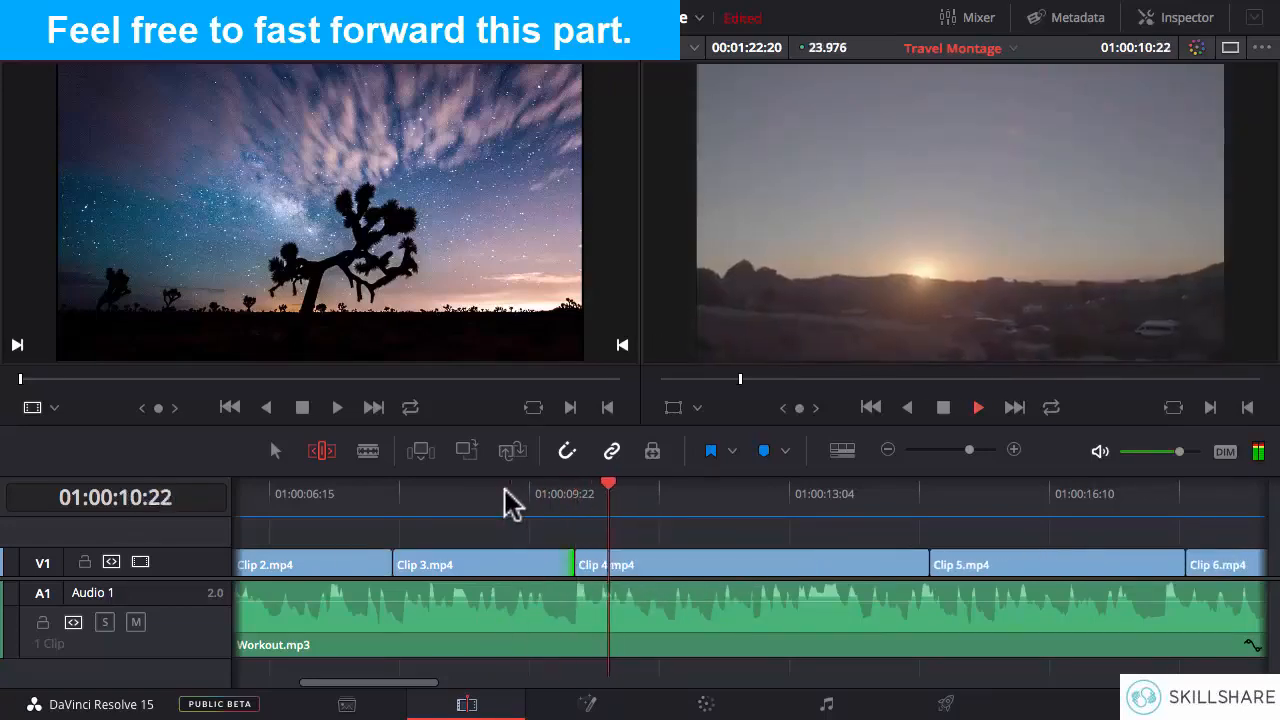
{"action": "left_click", "coordinate": [507, 500]}
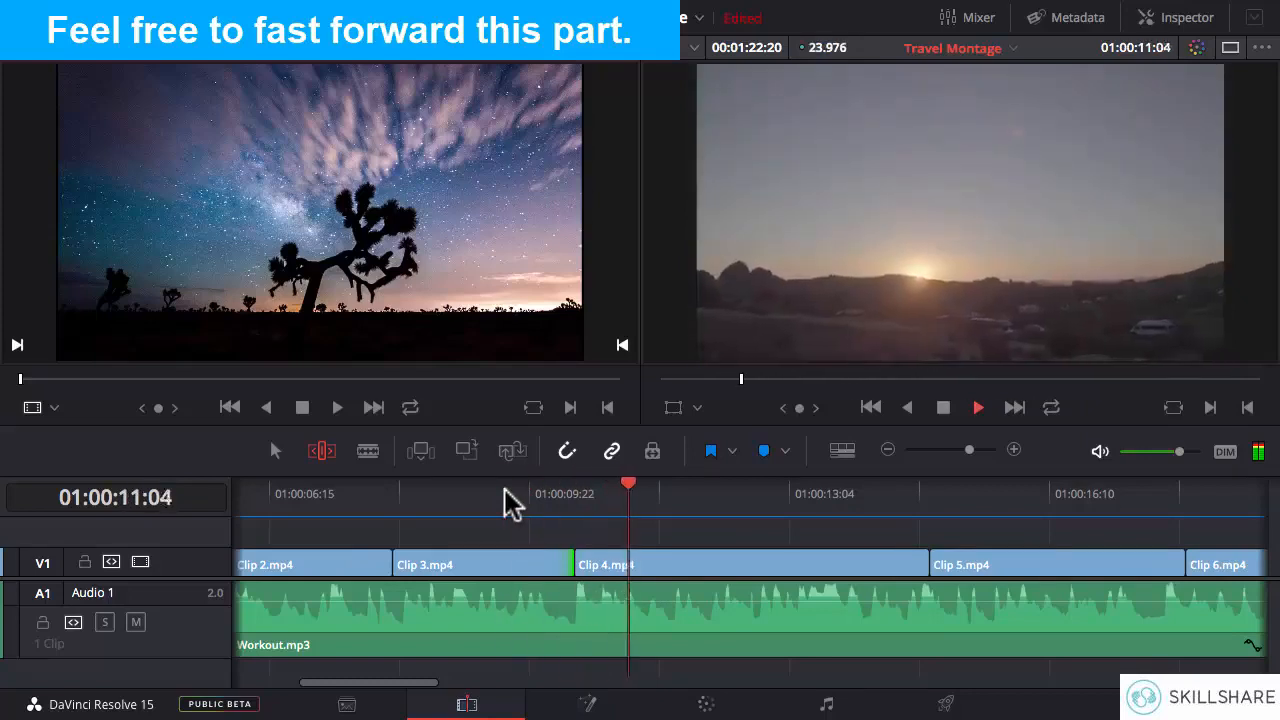
{"action": "key", "text": "space"}
{"action": "left_click", "coordinate": [576, 490]}
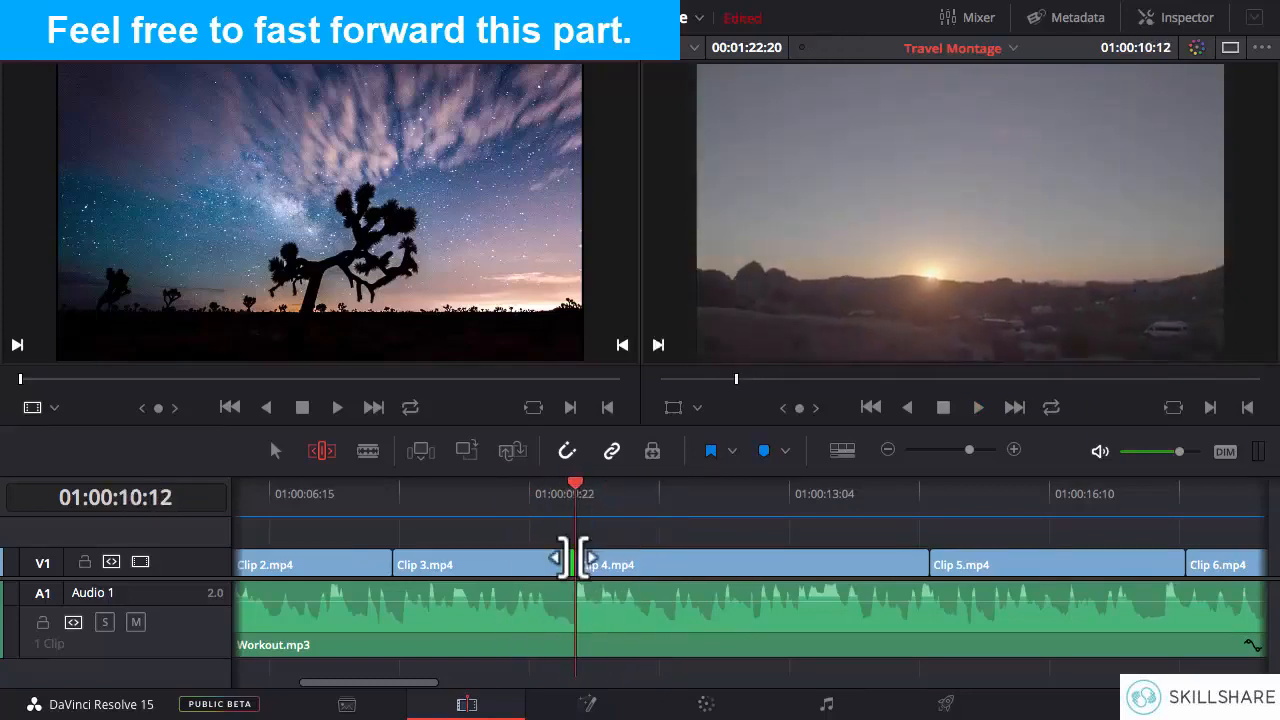
{"action": "left_click", "coordinate": [566, 566]}
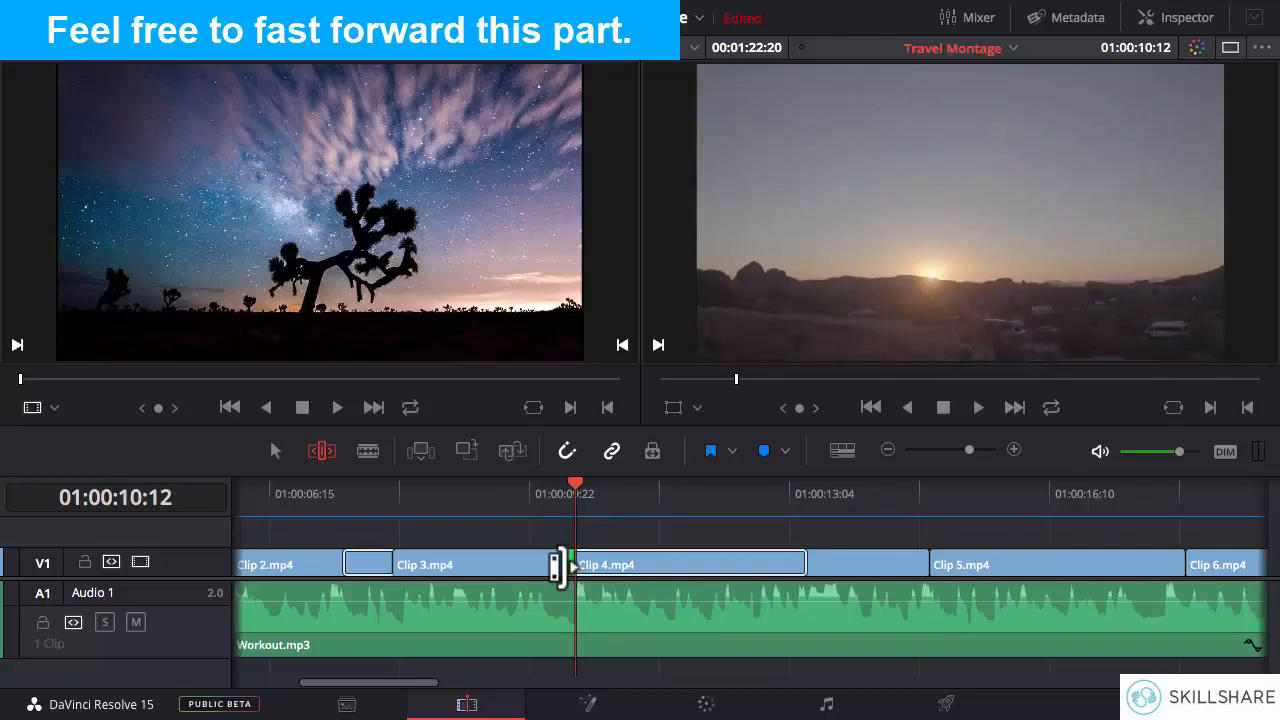
{"action": "left_click", "coordinate": [531, 492]}
{"action": "key", "text": "space"}
- Ripple-trim the end of Clip 3.mp4 a couple of frames earlier and replay the cut to Clip 4.mp4
{"action": "key", "text": "space"}
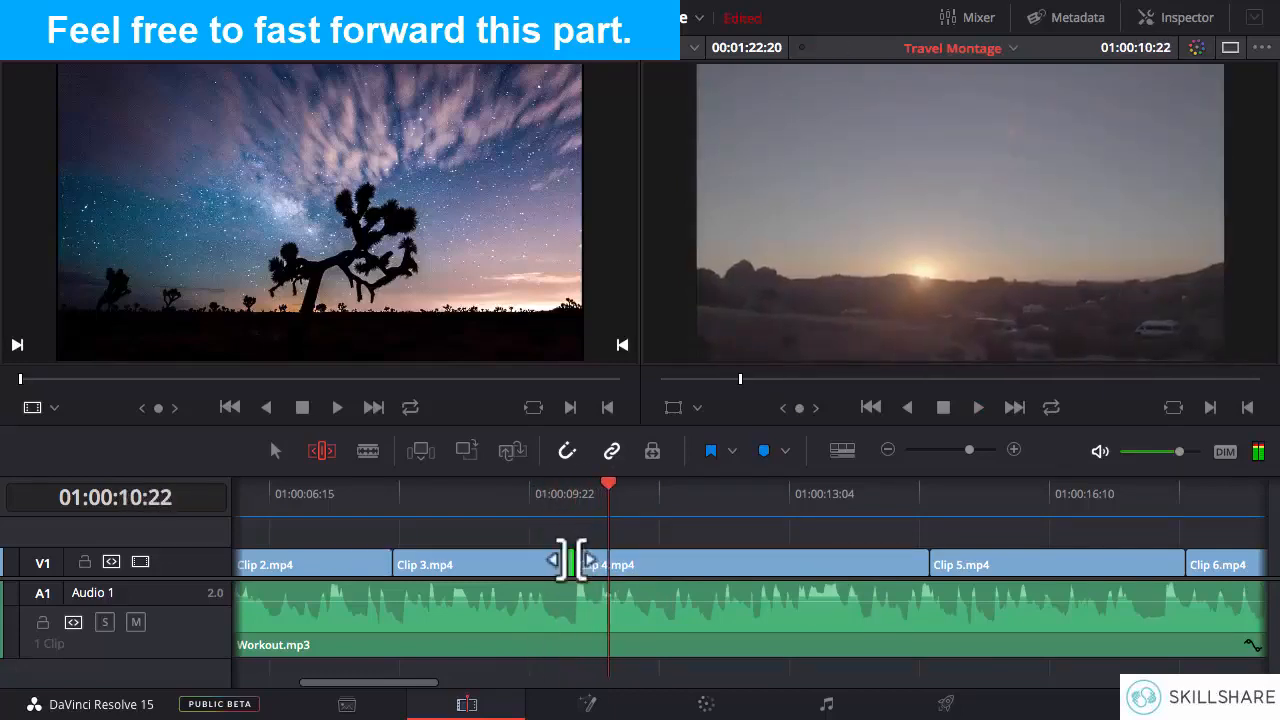
{"action": "left_click_drag", "start_coordinate": [557, 562], "coordinate": [552, 562]}
{"action": "left_click", "coordinate": [517, 493]}
{"action": "key", "text": "space"}
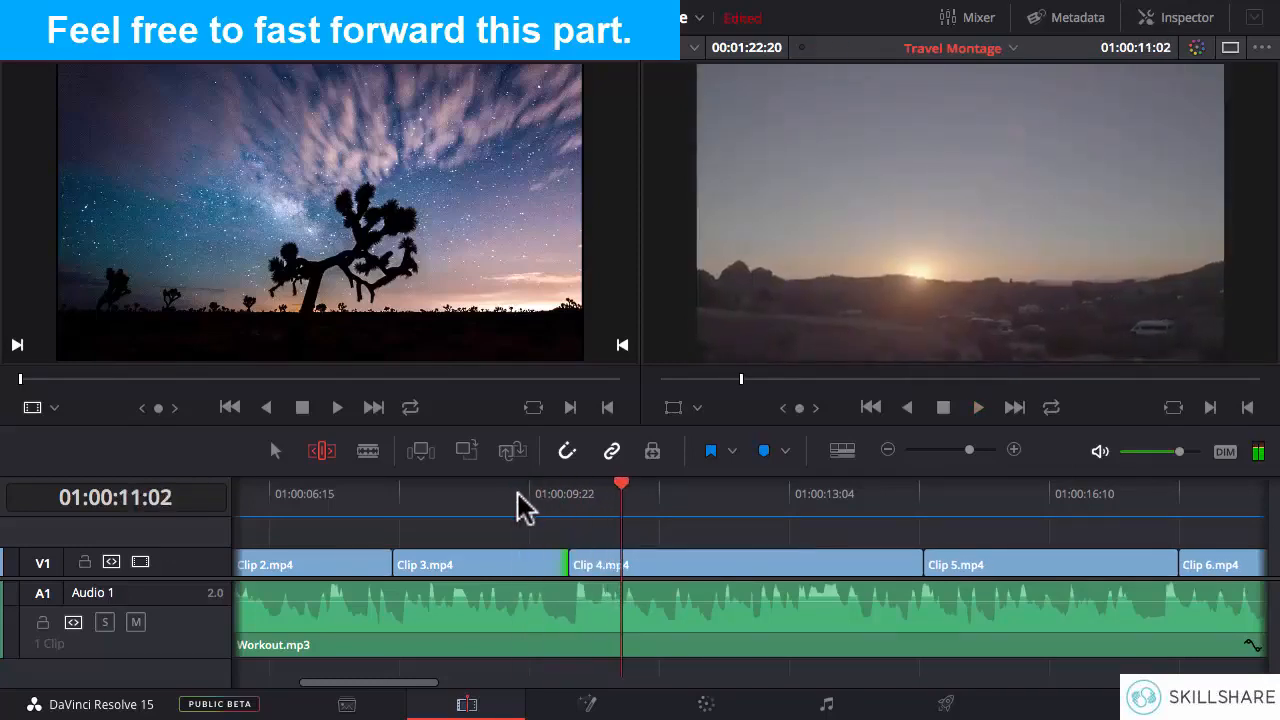
{"action": "left_click", "coordinate": [534, 495]}
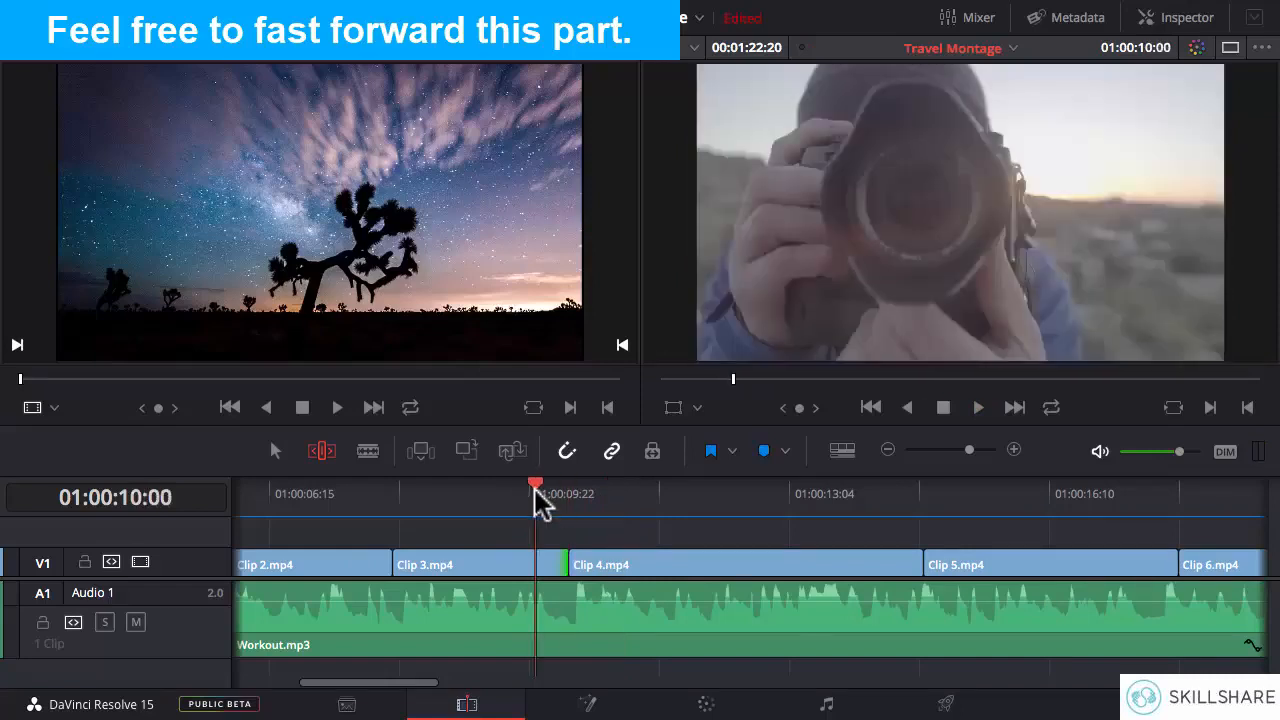
{"action": "key", "text": "space"}
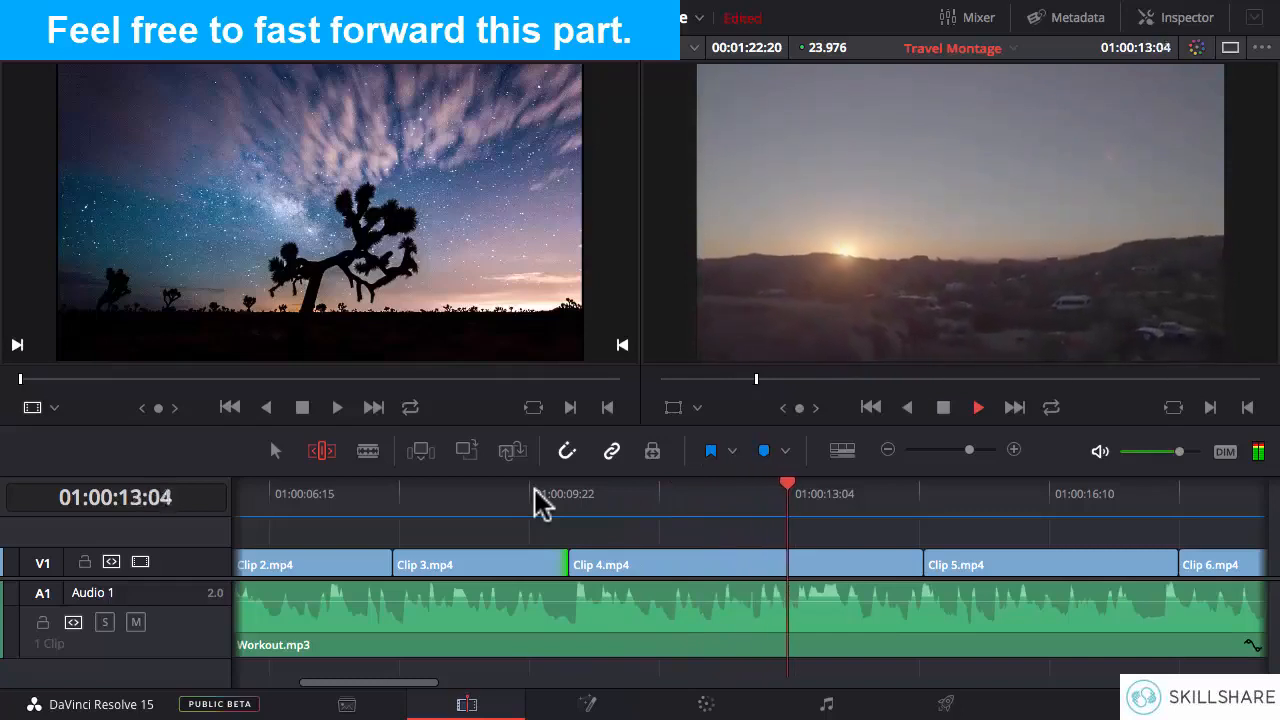
- Replay Clip 4.mp4 to locate the next beat and ripple-trim the clip's end to 01:00:13:02
{"action": "key", "text": "space"}
{"action": "left_click", "coordinate": [733, 494]}
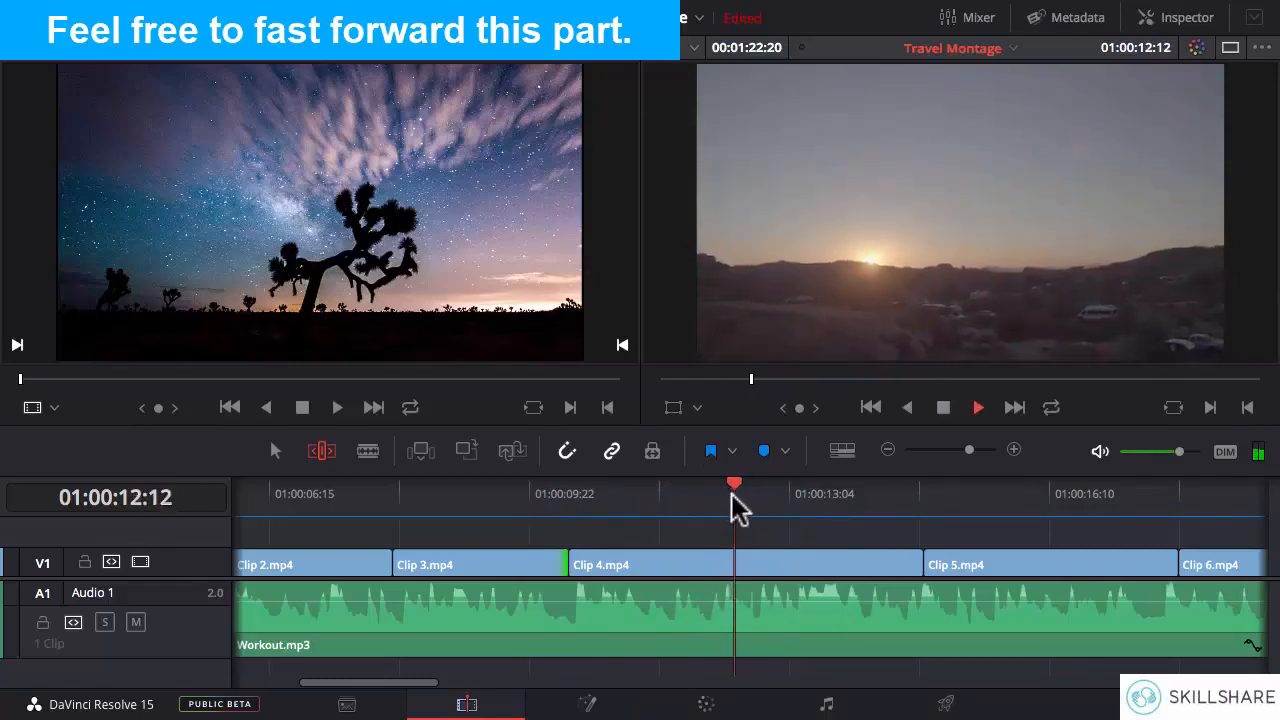
{"action": "key", "text": "space"}
{"action": "left_click", "coordinate": [736, 495]}
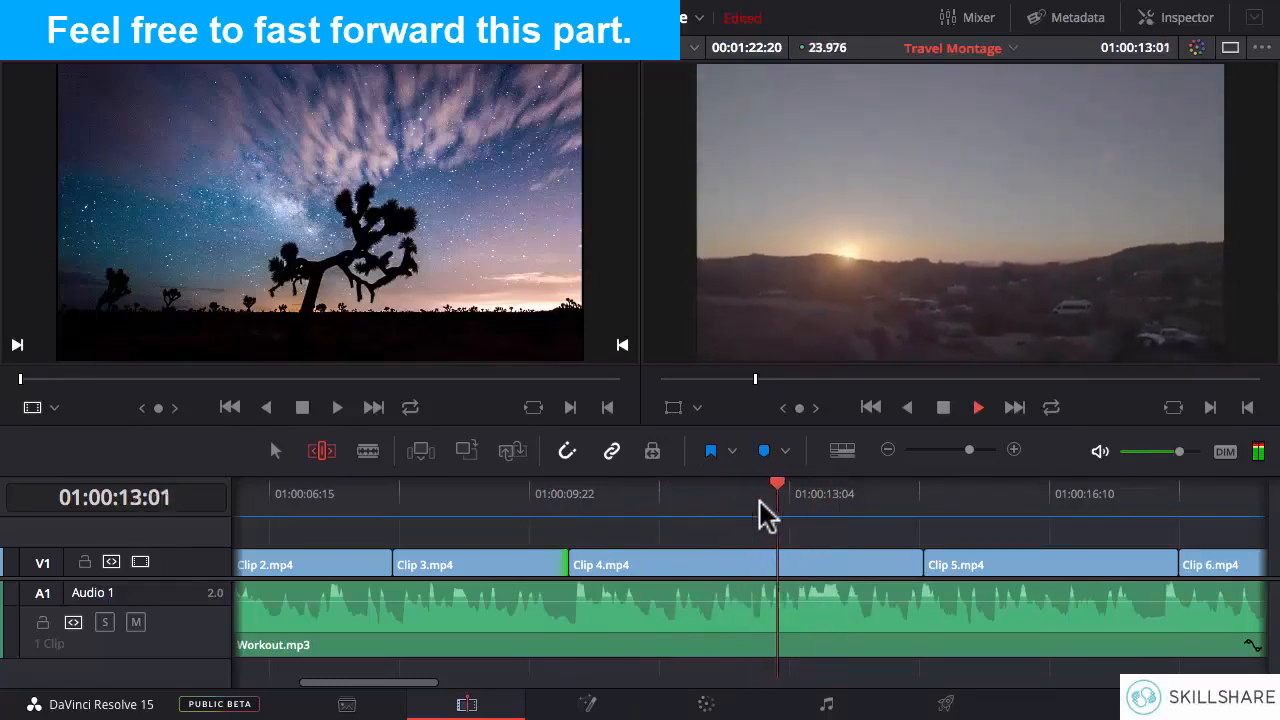
{"action": "left_click", "coordinate": [764, 502]}
{"action": "left_click", "coordinate": [764, 502]}
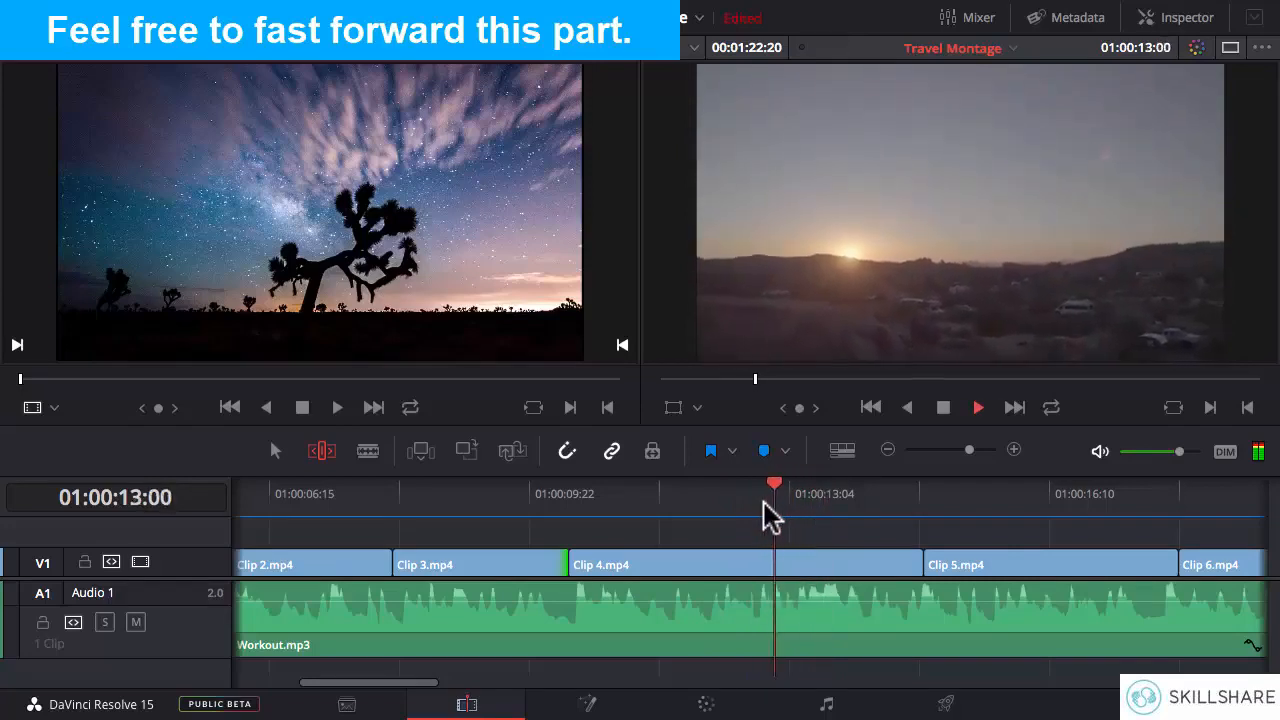
{"action": "key", "text": "space"}
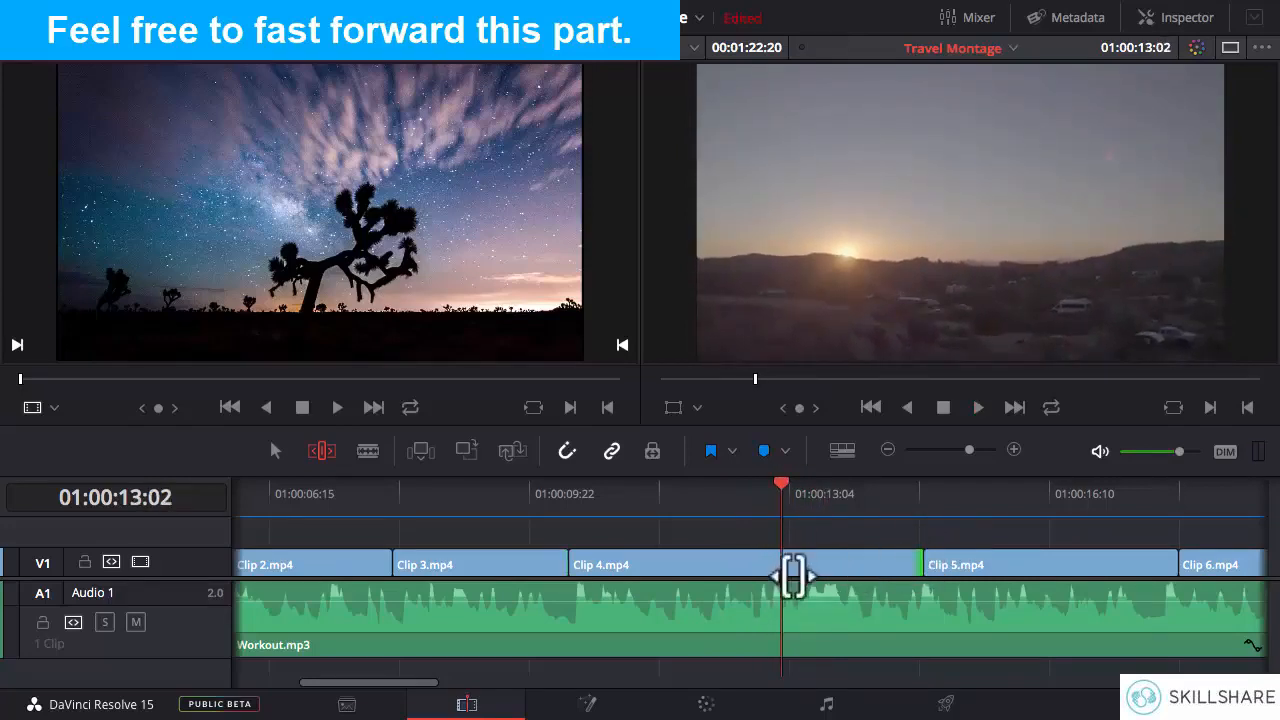
{"action": "left_click_drag", "start_coordinate": [910, 564], "coordinate": [780, 563]}
- Replay the cut from Clip 4.mp4 to Clip 5.mp4 and try extending Clip 4.mp4's end about four frames later
{"action": "left_click", "coordinate": [691, 512]}
{"action": "key", "text": "space"}
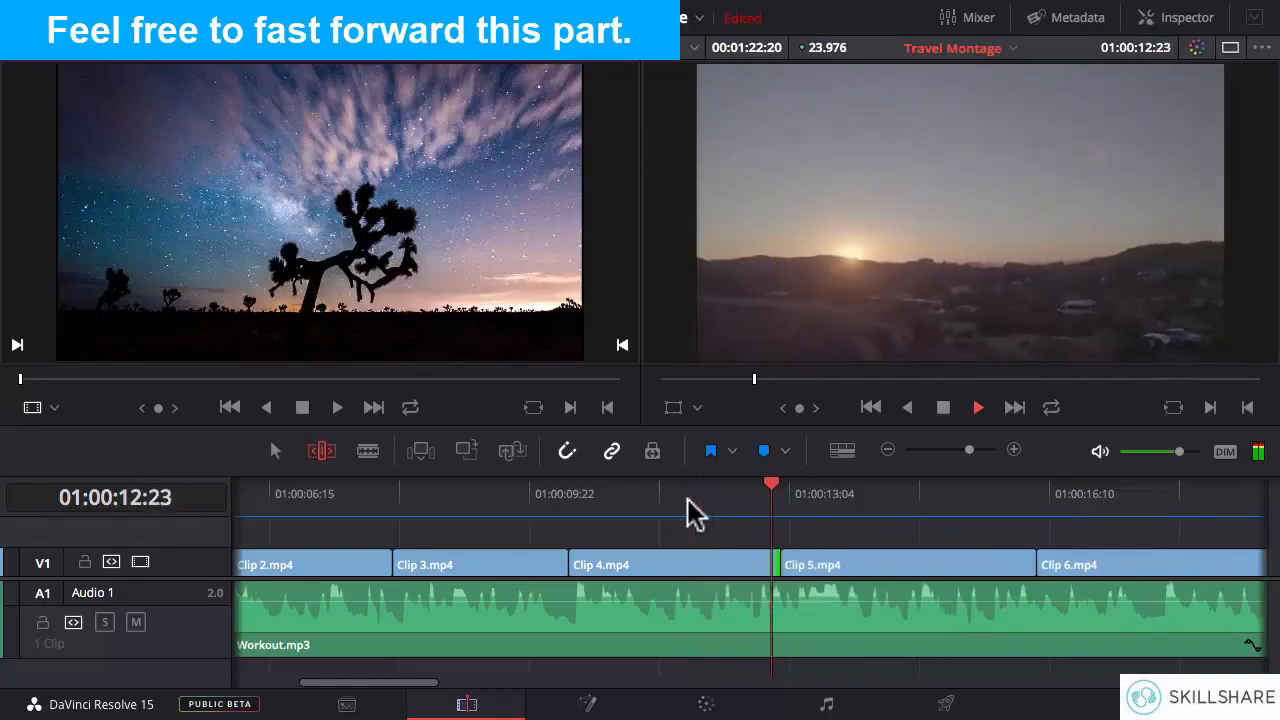
{"action": "left_click", "coordinate": [689, 503]}
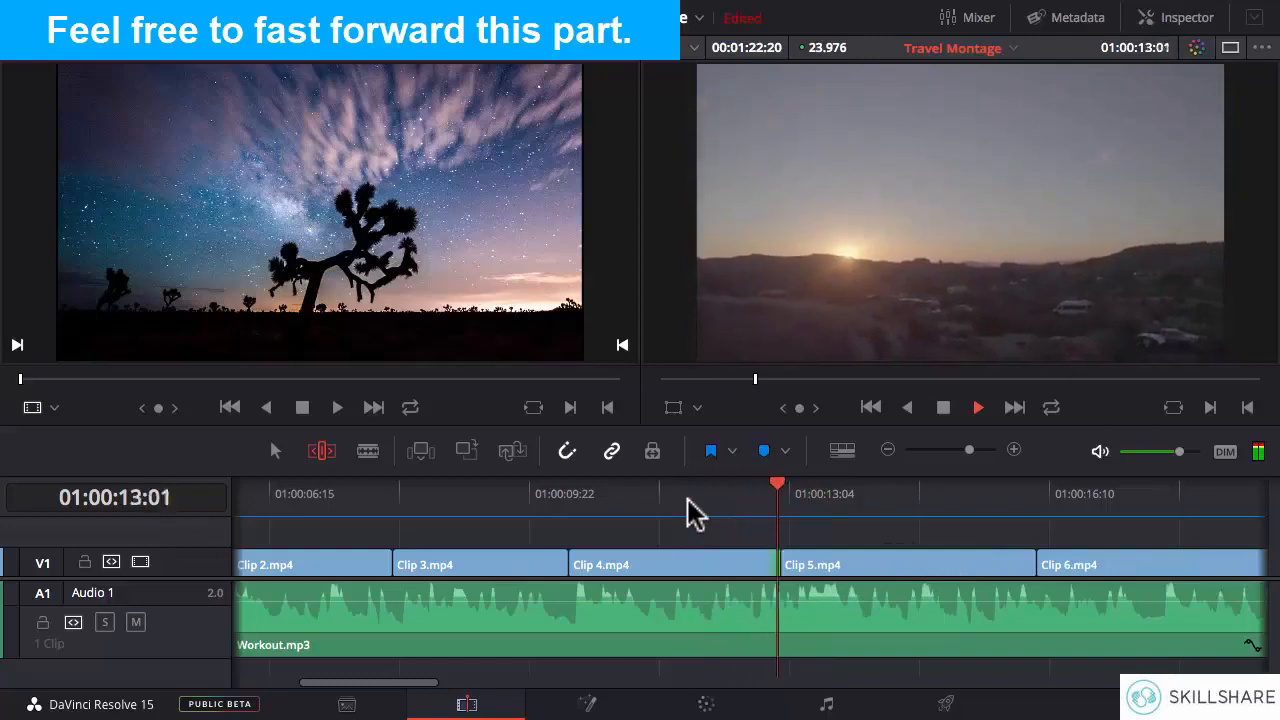
{"action": "key", "text": "space"}
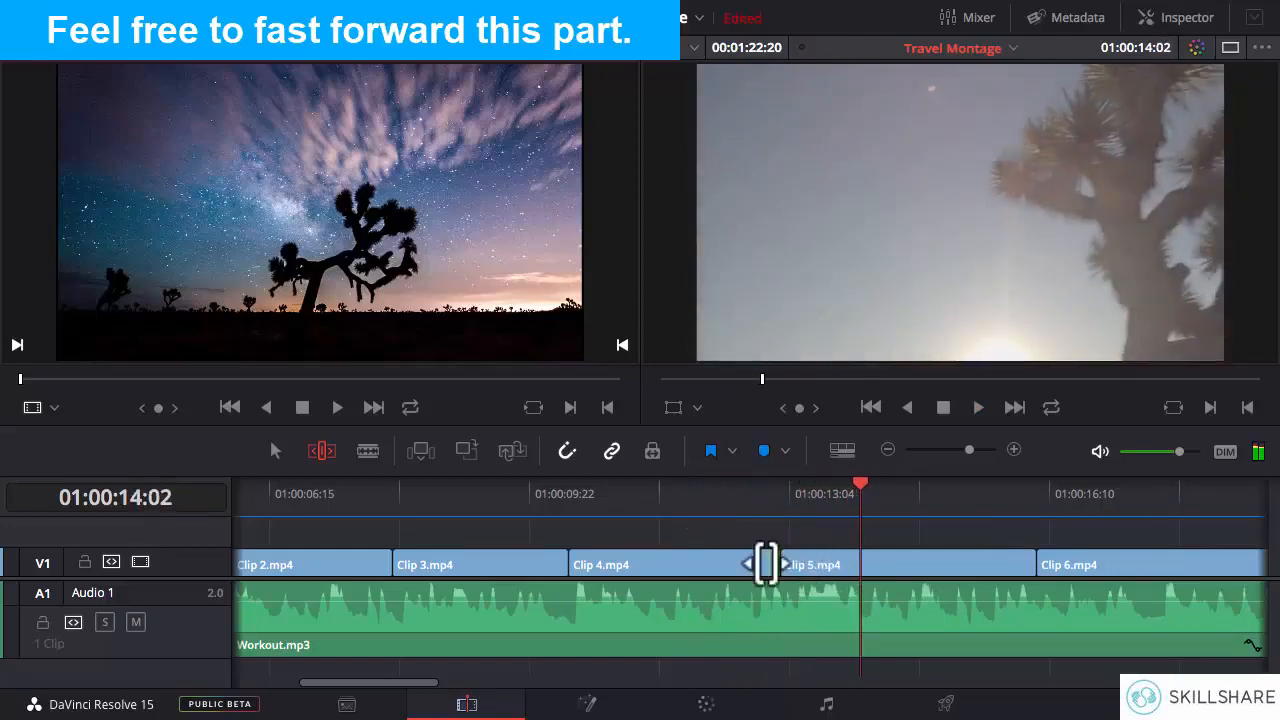
{"action": "left_click_drag", "start_coordinate": [766, 564], "coordinate": [779, 563]}
- Replay the cut to Clip 5.mp4 and ripple-trim Clip 4.mp4's end about eight frames earlier, to about 01:00:12:22
{"action": "left_click", "coordinate": [740, 503]}
{"action": "key", "text": "space"}
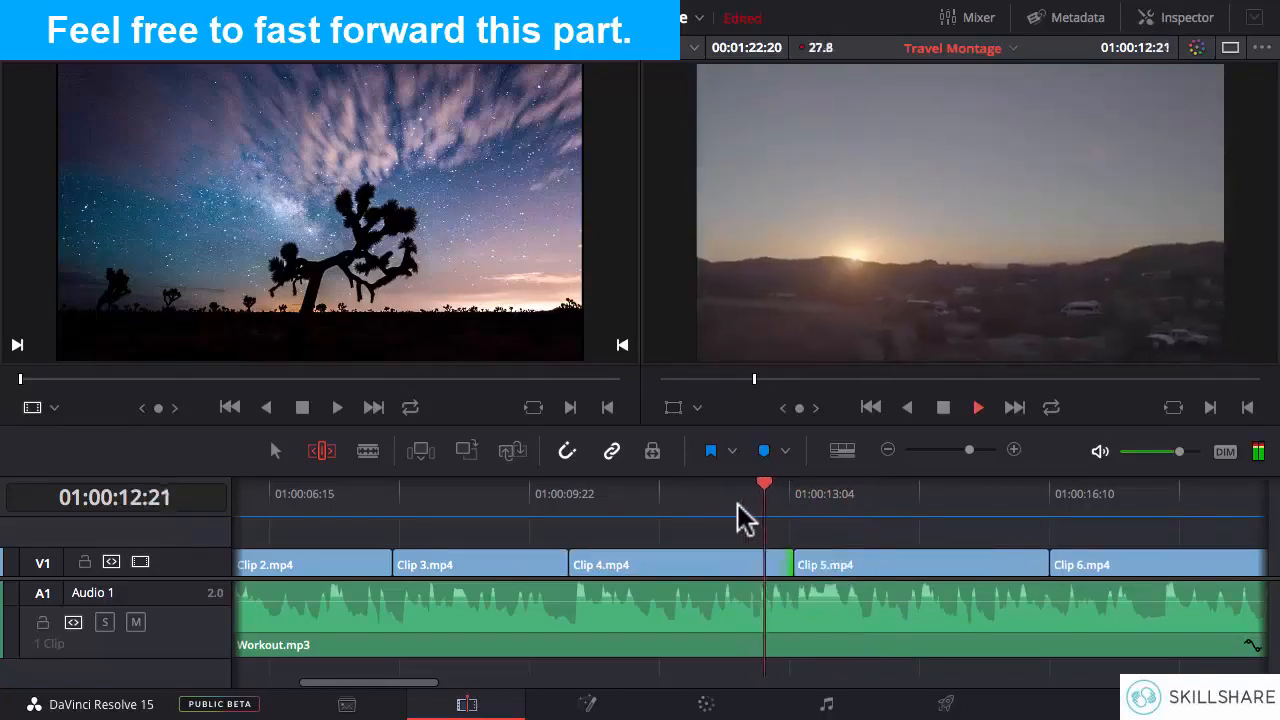
{"action": "left_click", "coordinate": [738, 505]}
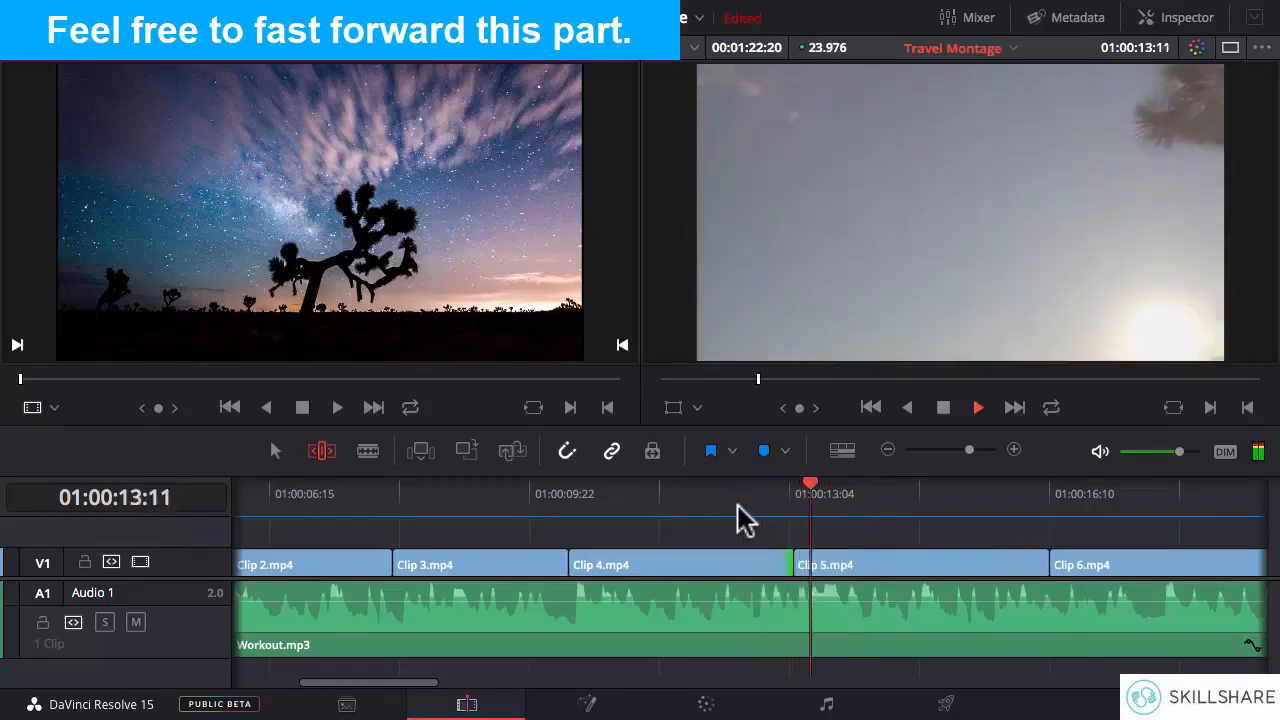
{"action": "key", "text": "space"}
{"action": "left_click_drag", "start_coordinate": [781, 565], "coordinate": [767, 565]}
- Play across the Clip 4.mp4 to Clip 5.mp4 cut and ripple-trim Clip 4.mp4's end earlier, to about 01:00:12:18
{"action": "left_click", "coordinate": [713, 490]}
{"action": "key", "text": "space"}
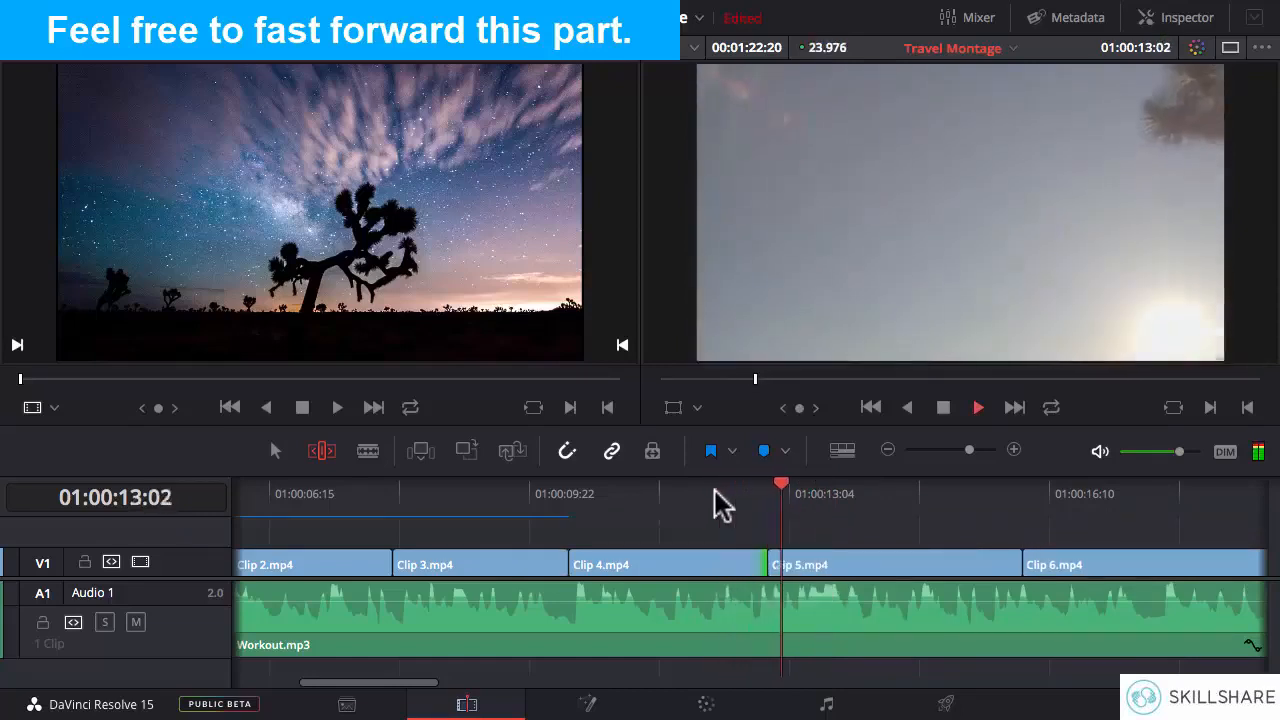
{"action": "left_click", "coordinate": [722, 505]}
{"action": "key", "text": "space"}
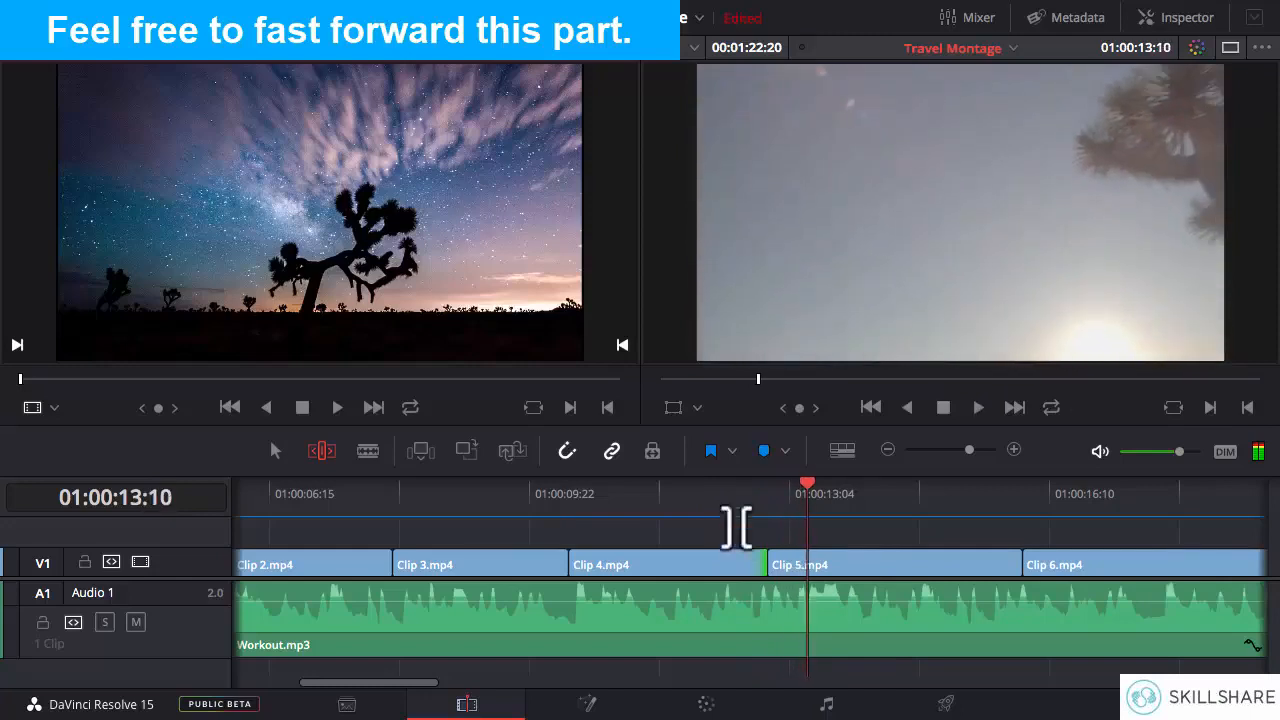
{"action": "left_click_drag", "start_coordinate": [760, 563], "coordinate": [752, 563]}
- Replay the cut to Clip 5.mp4 several times and ripple-trim Clip 4.mp4's end about two more frames earlier
{"action": "left_click", "coordinate": [680, 490]}
{"action": "key", "text": "space"}
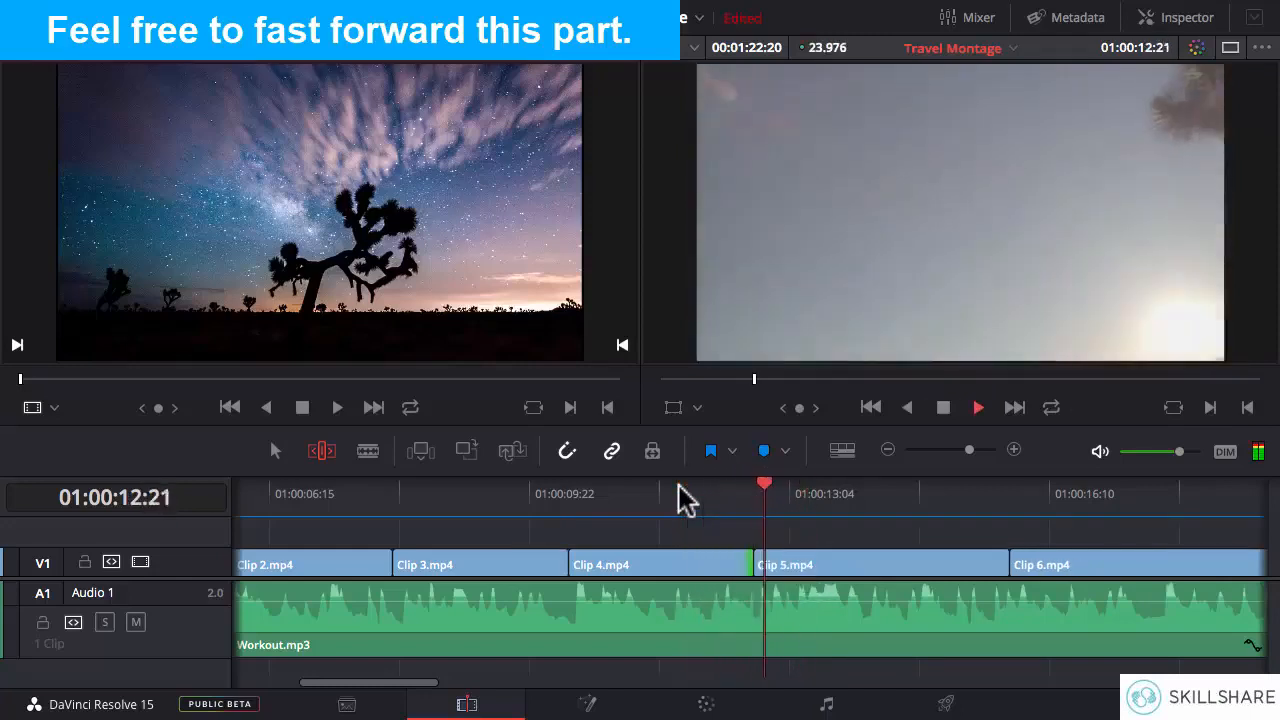
{"action": "left_click", "coordinate": [680, 495]}
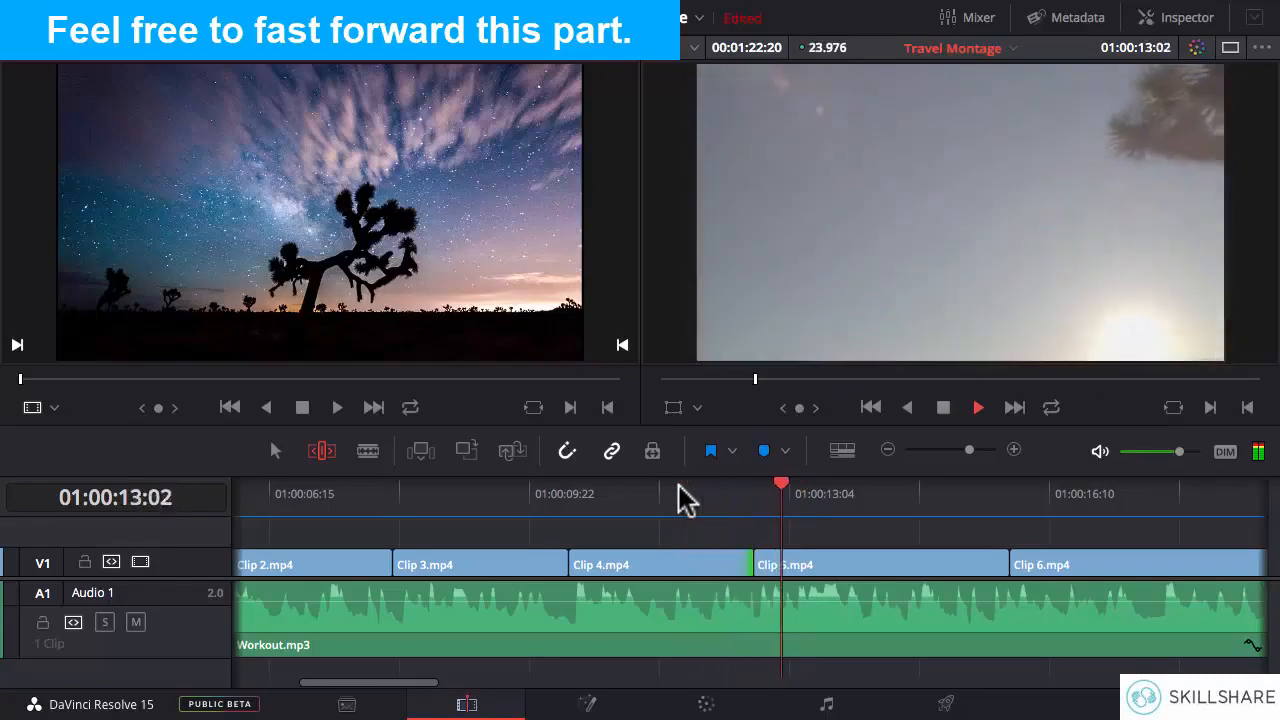
{"action": "left_click", "coordinate": [680, 495]}
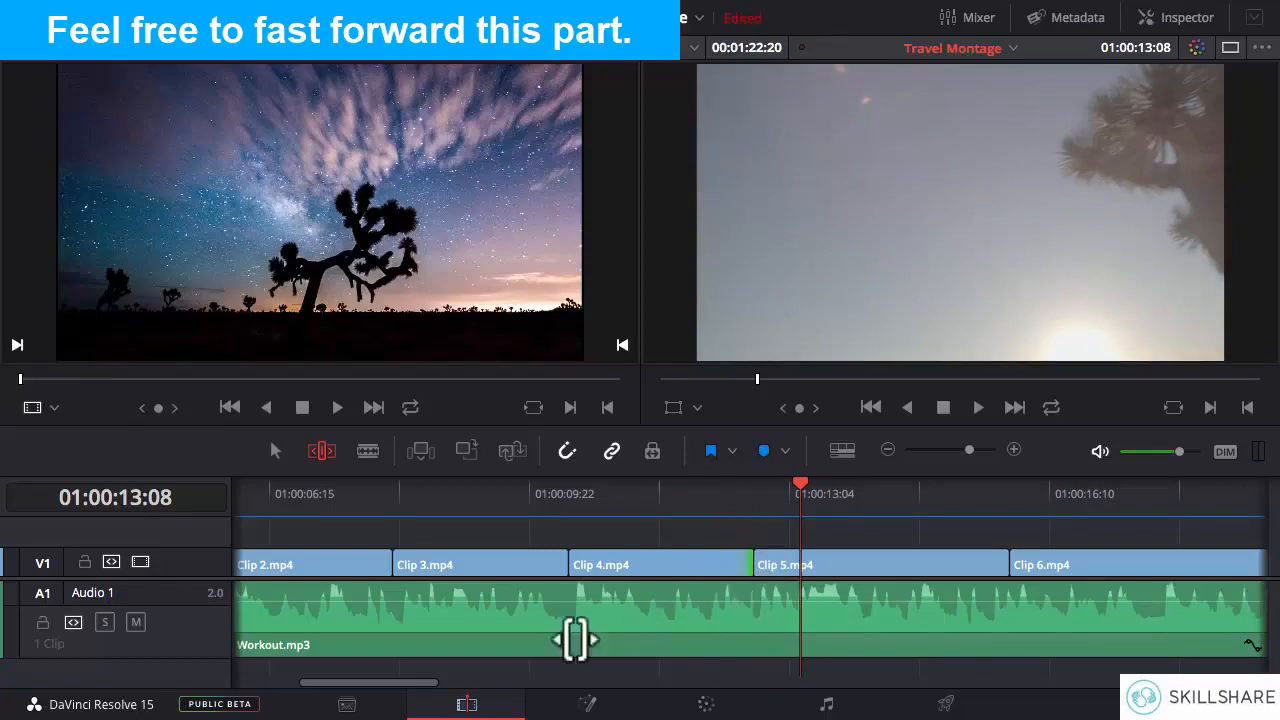
{"action": "key", "text": "space"}
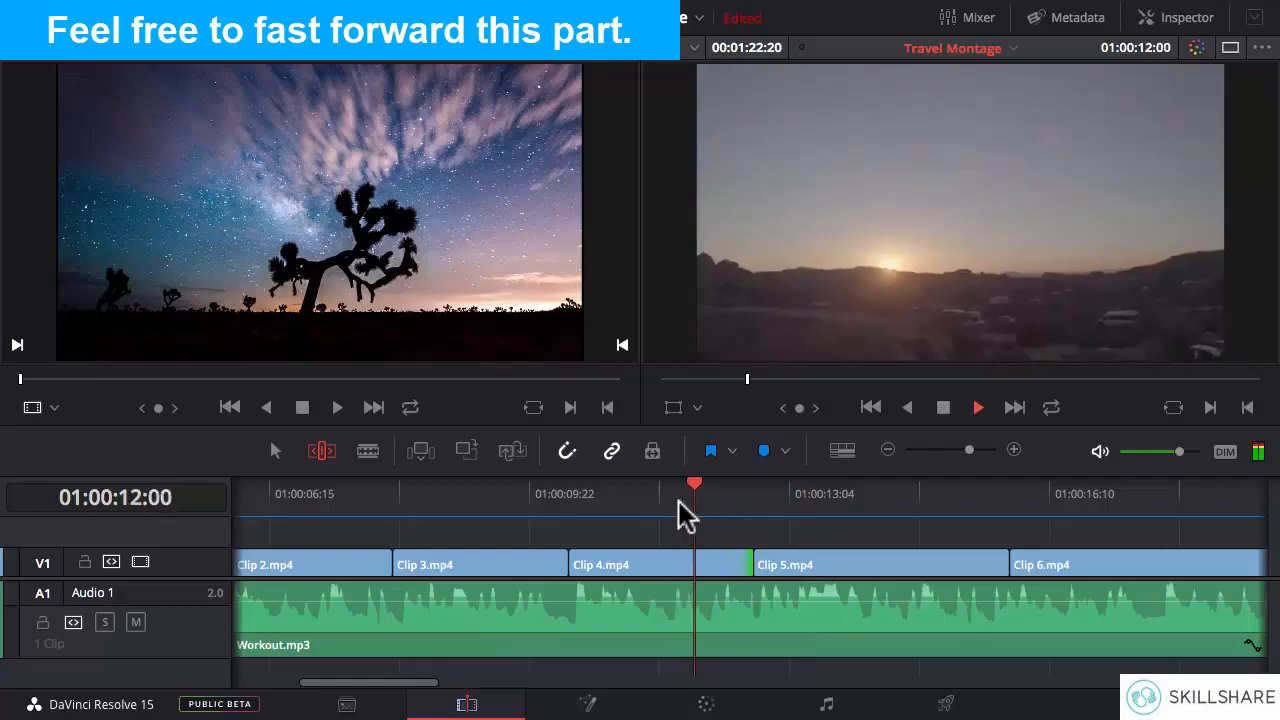
{"action": "key", "text": "space"}
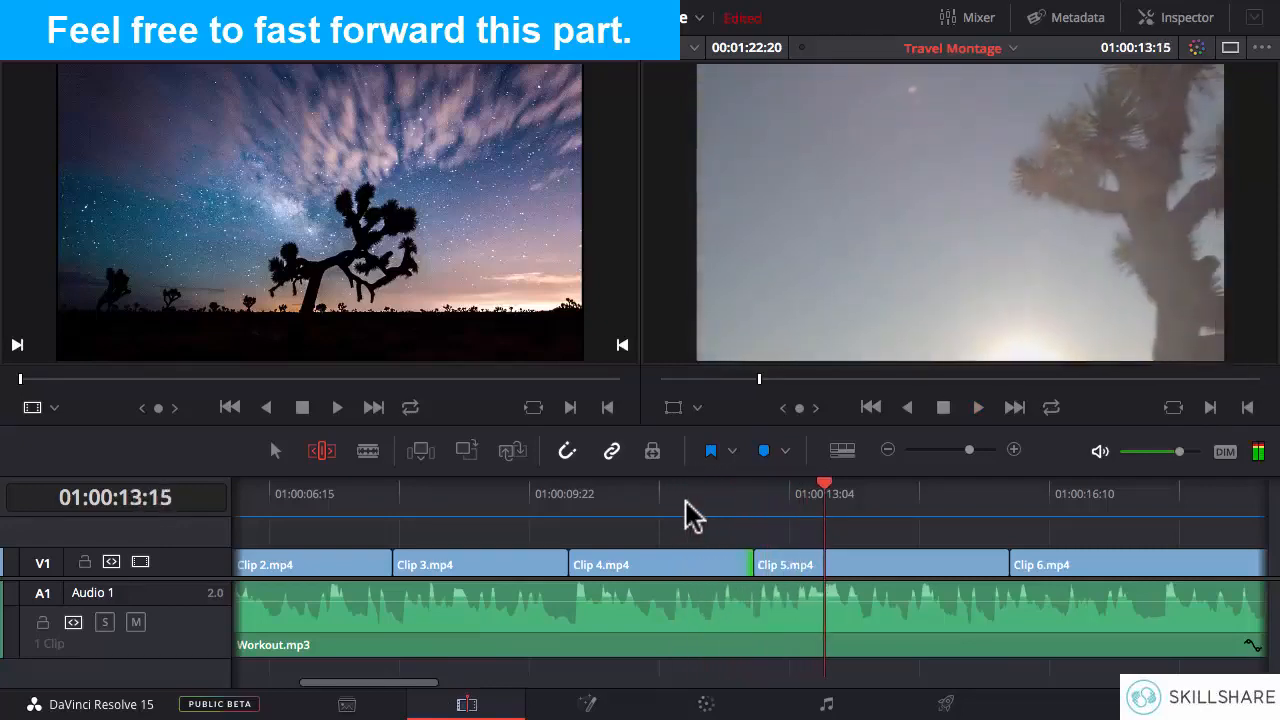
{"action": "left_click_drag", "start_coordinate": [747, 563], "coordinate": [735, 563]}
- Replay the cut against the music and extend Clip 4.mp4's end by about one frame, to about 01:00:12:17
{"action": "left_click", "coordinate": [665, 505]}
{"action": "key", "text": "space"}
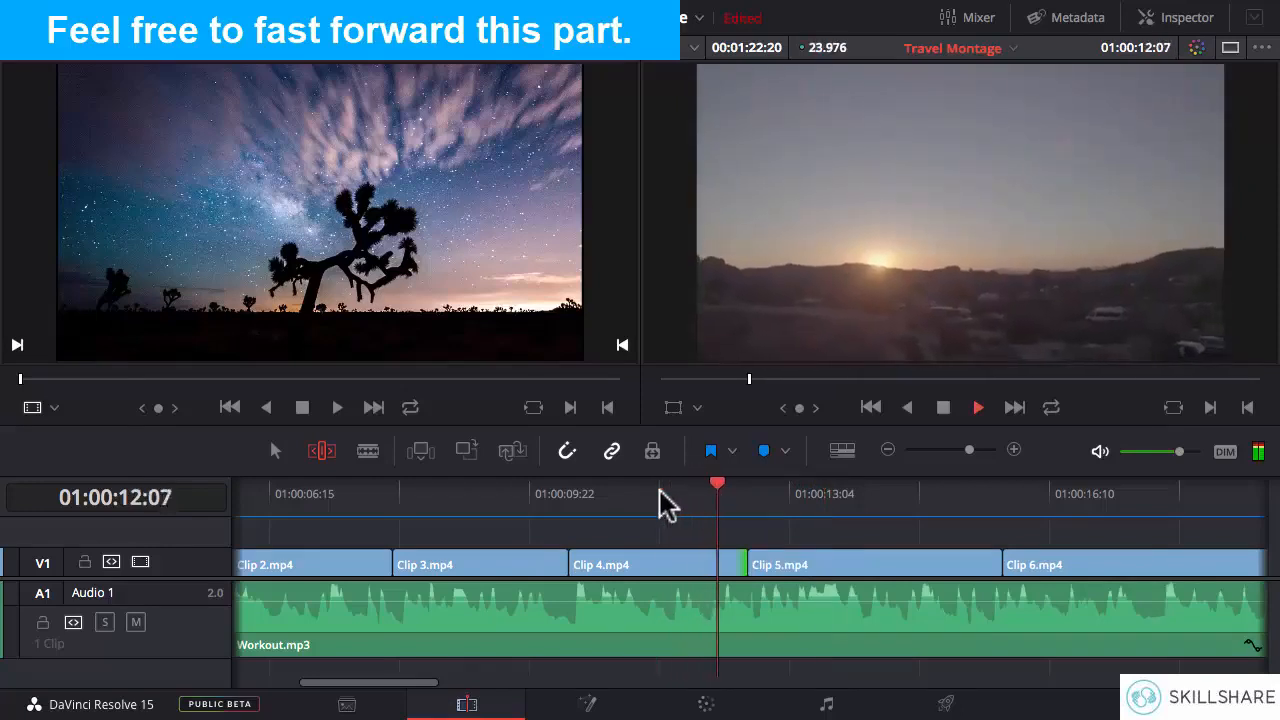
{"action": "left_click", "coordinate": [665, 505]}
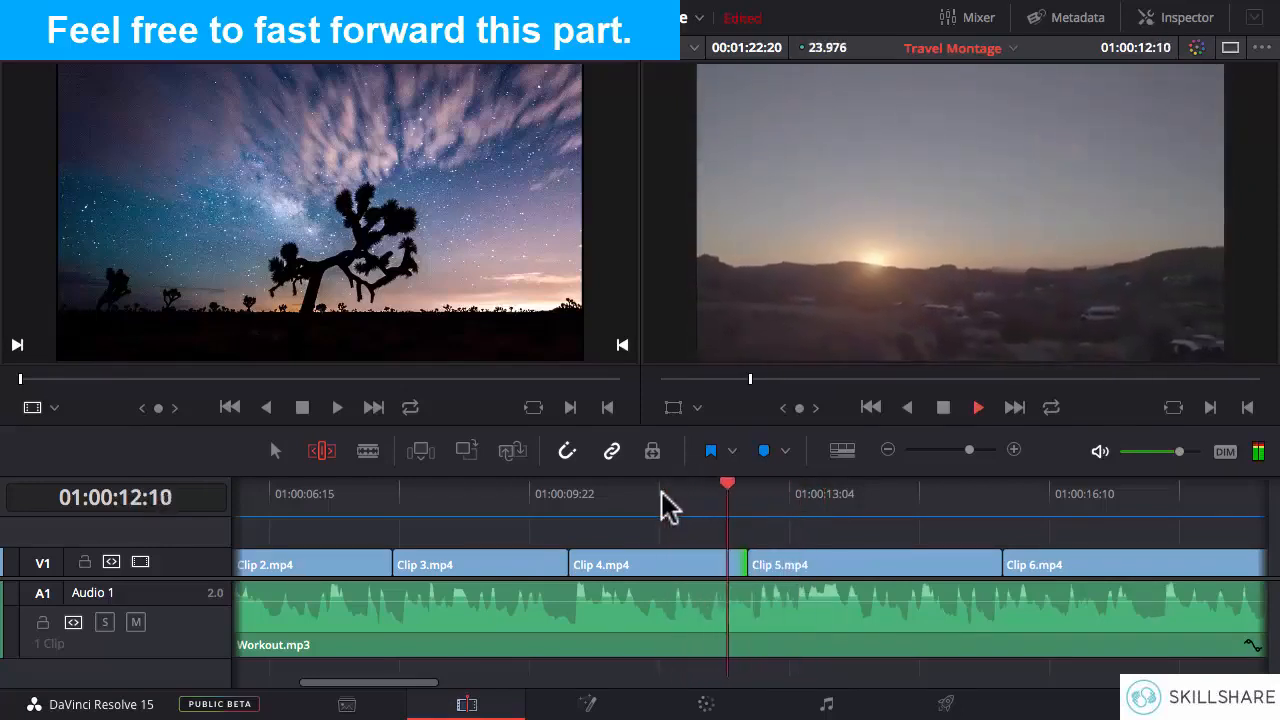
{"action": "key", "text": "space"}
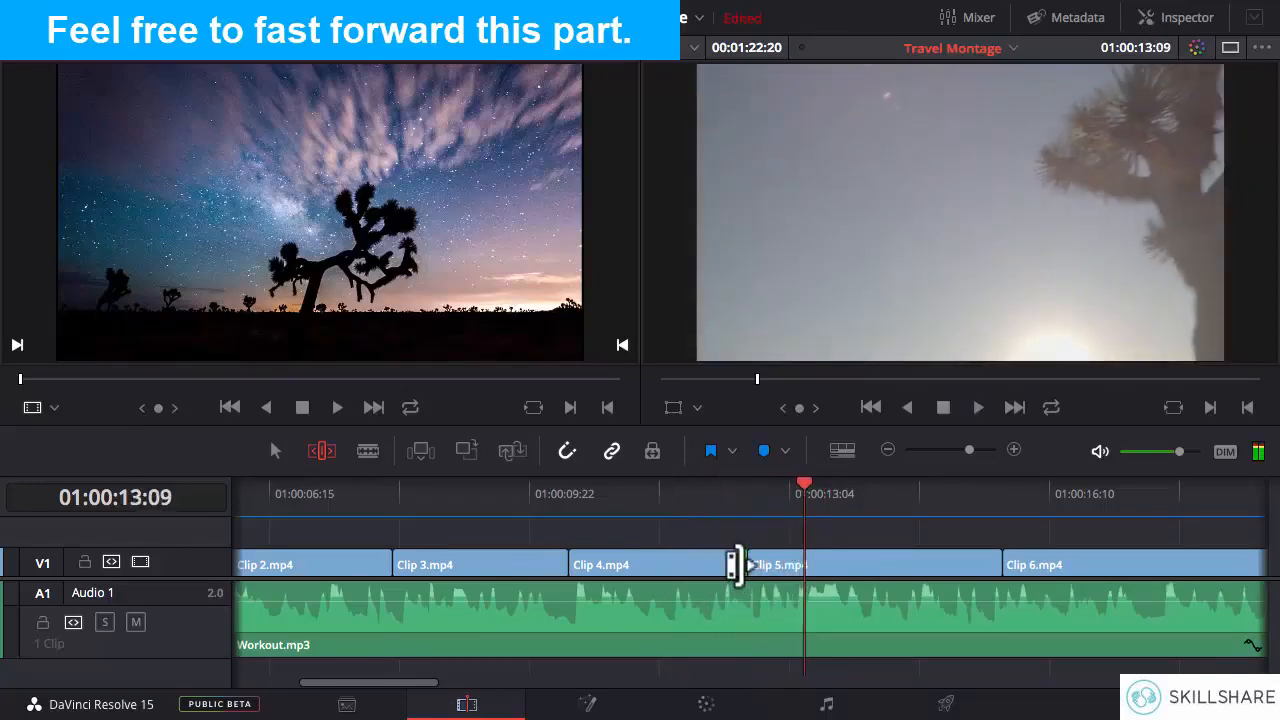
{"action": "left_click_drag", "start_coordinate": [735, 566], "coordinate": [740, 565]}
- Replay the cut from Clip 4.mp4 to Clip 5.mp4 twice to check it against the beat
{"action": "left_click", "coordinate": [688, 480]}
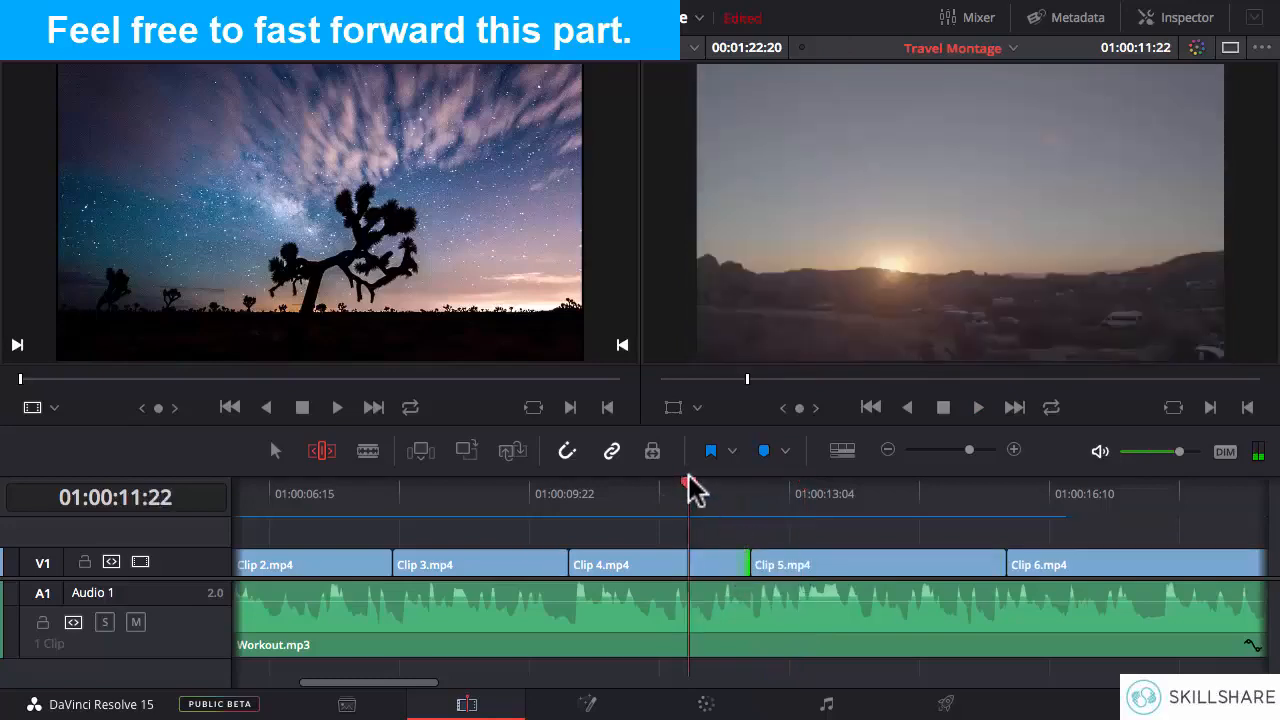
{"action": "key", "text": "space"}
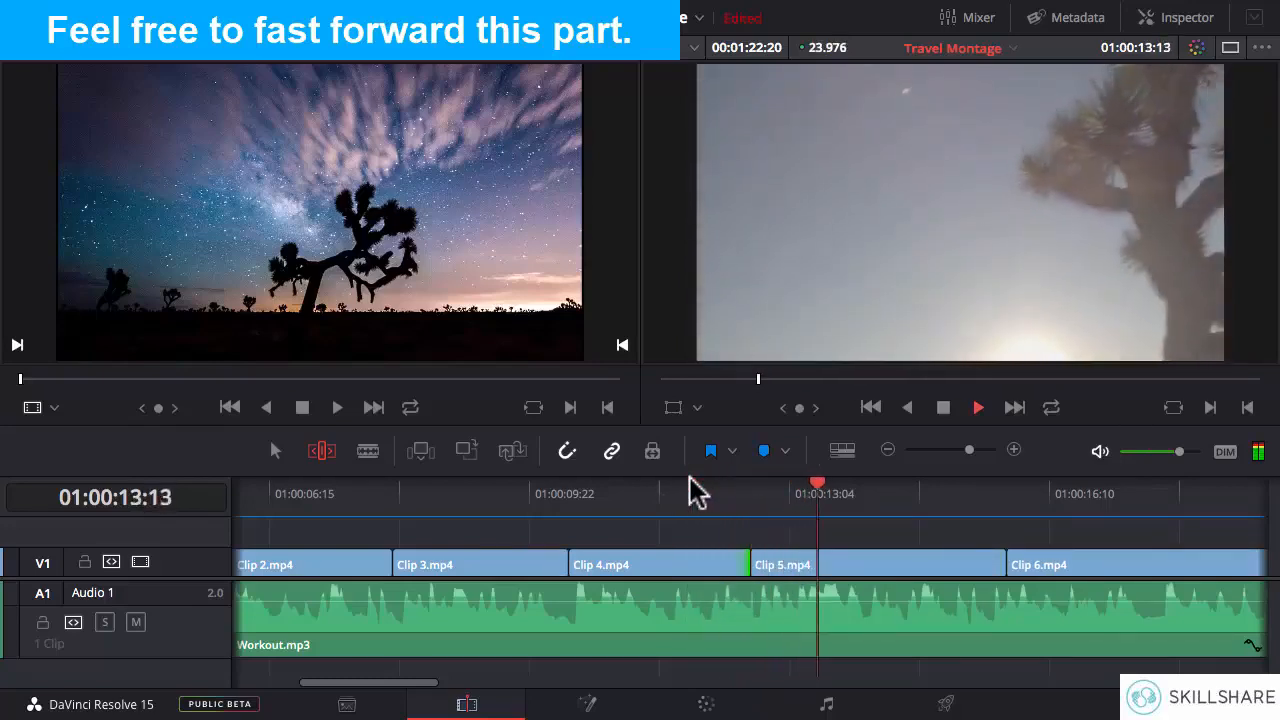
{"action": "left_click", "coordinate": [689, 480]}
{"action": "key", "text": "space"}
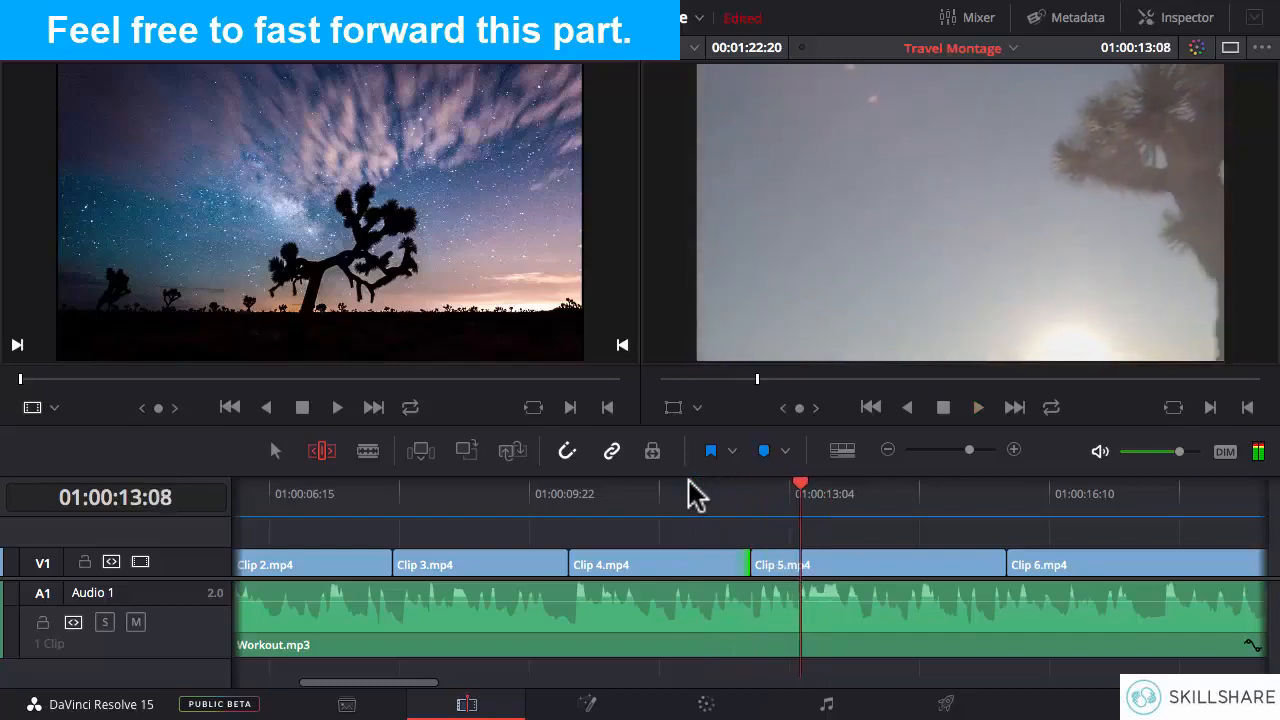
- Play Clip 5.mp4 past its cut to Clip 6.mp4 a few times to listen for the next beat
{"action": "left_click", "coordinate": [710, 487]}
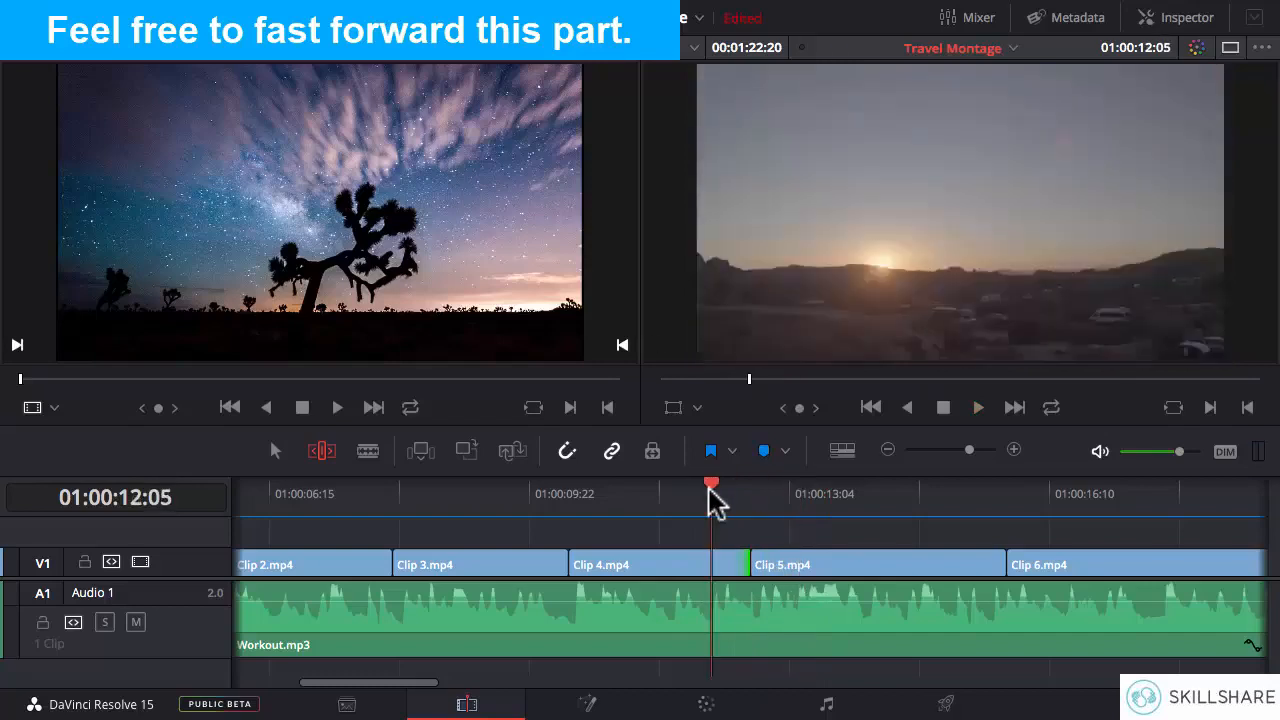
{"action": "key", "text": "space"}
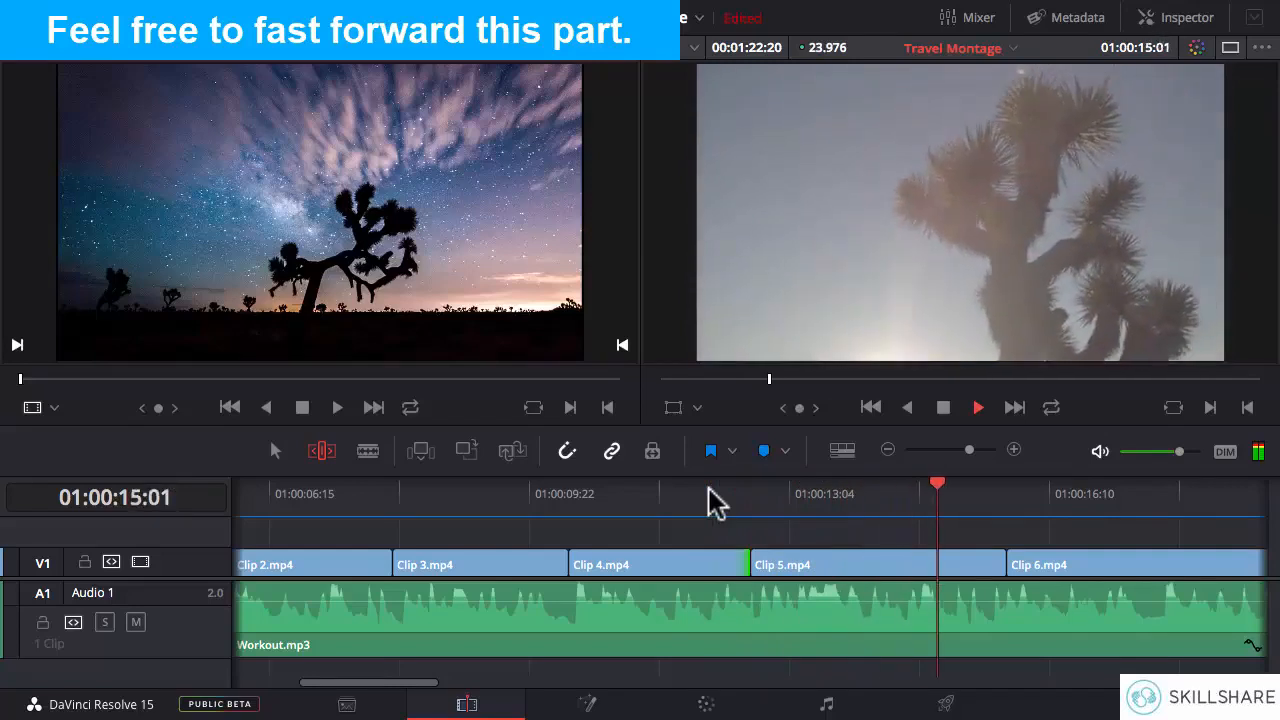
{"action": "left_click", "coordinate": [871, 512]}
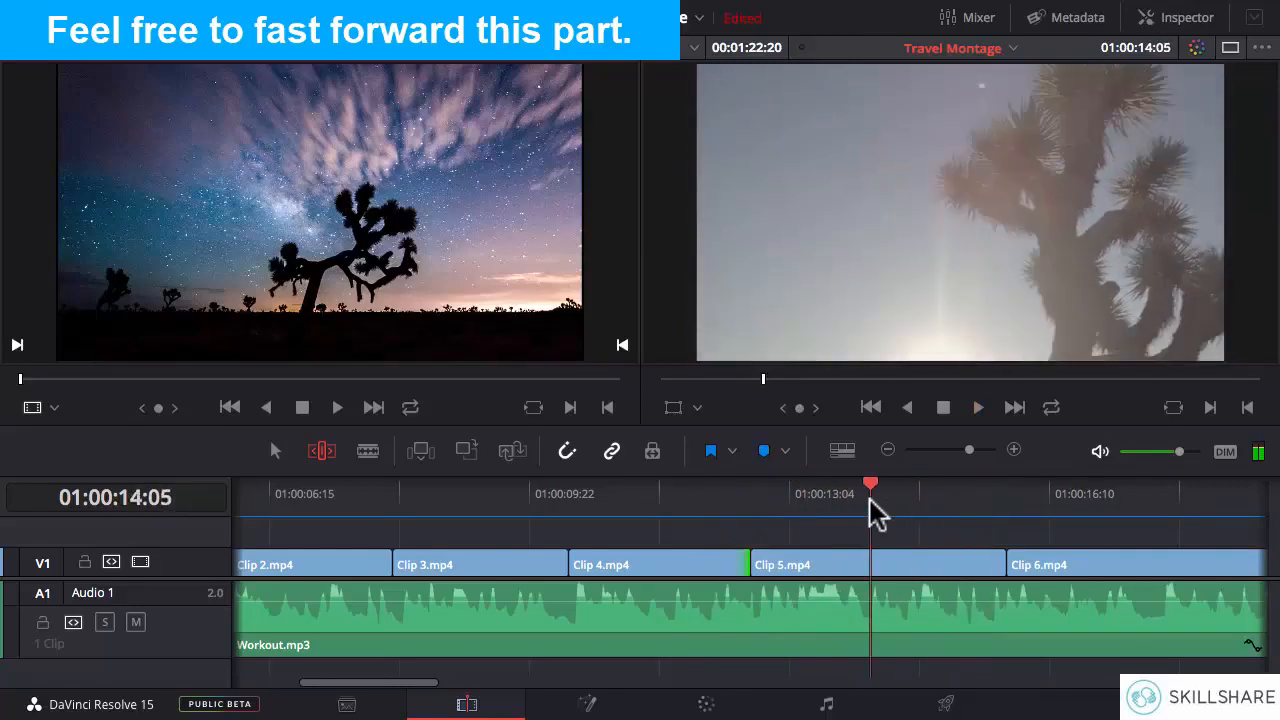
{"action": "key", "text": "space"}
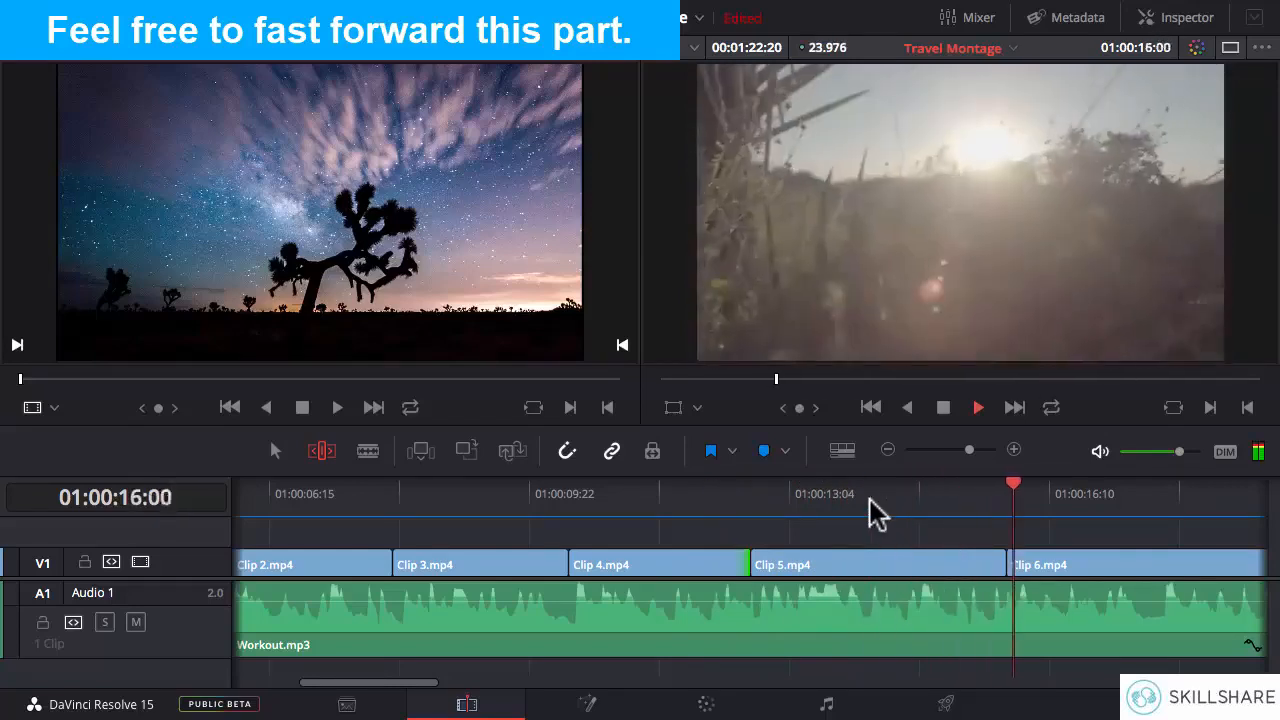
{"action": "key", "text": "space"}
{"action": "left_click", "coordinate": [897, 512]}
{"action": "key", "text": "space"}
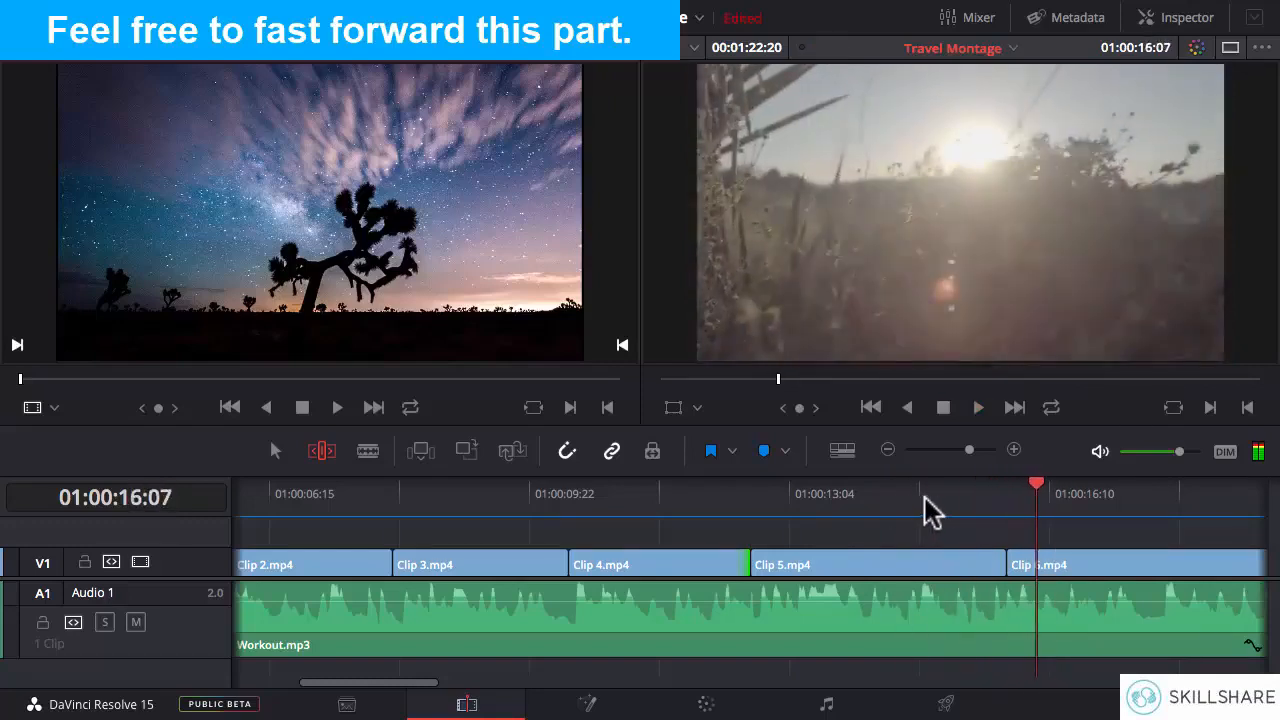
- Replay Clip 5.mp4 to pinpoint the beat, ripple-trim its end to about 01:00:15:03 and park the playhead at 01:00:14:09
{"action": "left_click", "coordinate": [909, 492]}
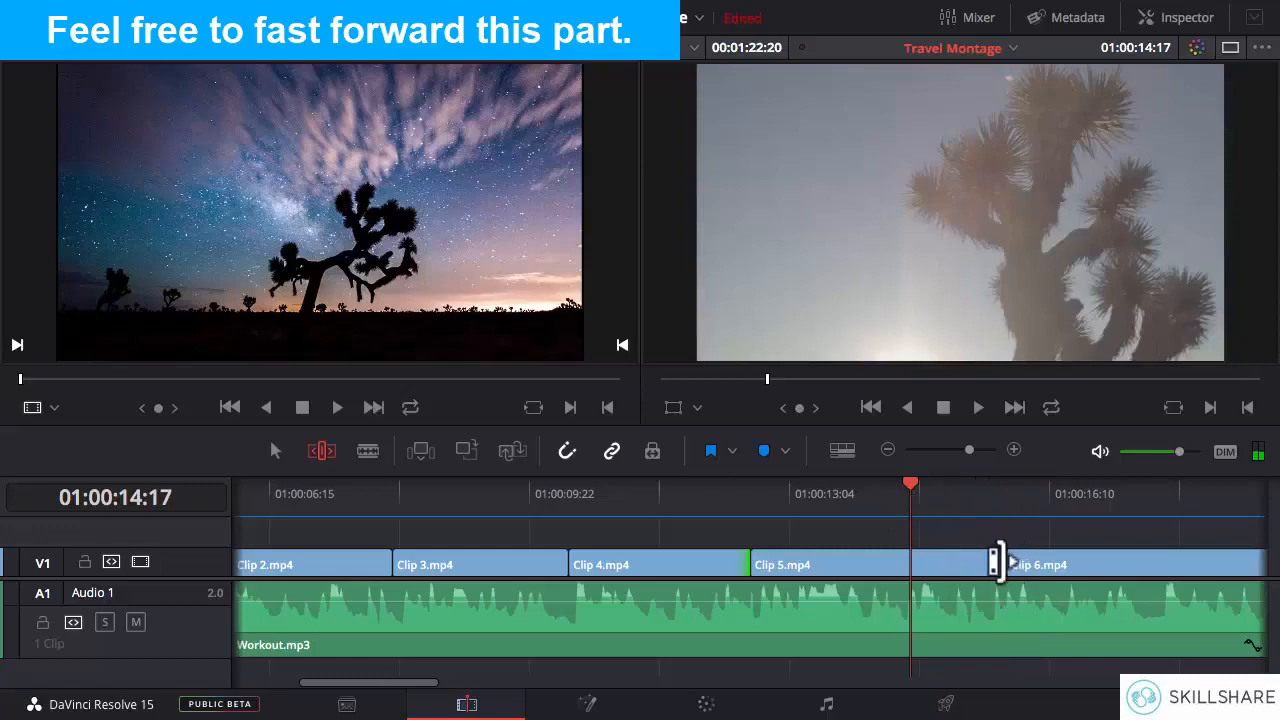
{"action": "left_click", "coordinate": [877, 502]}
{"action": "key", "text": "space"}
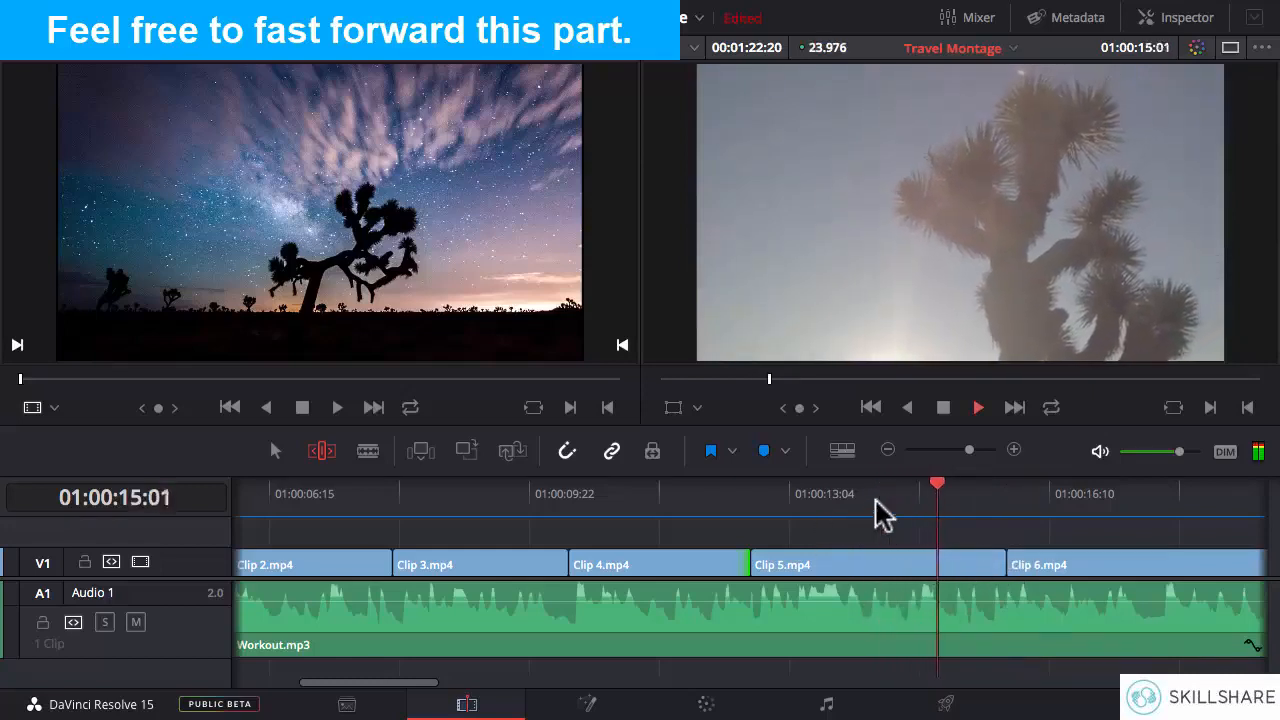
{"action": "left_click", "coordinate": [877, 502]}
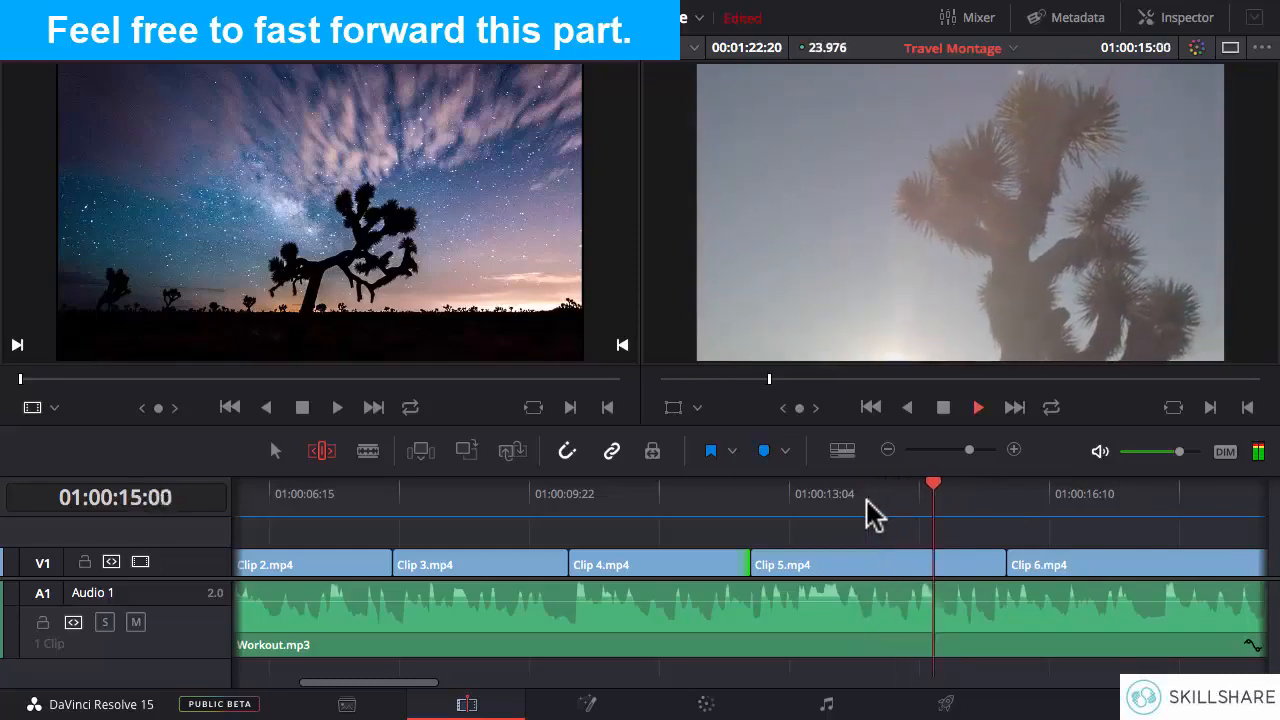
{"action": "key", "text": "space"}
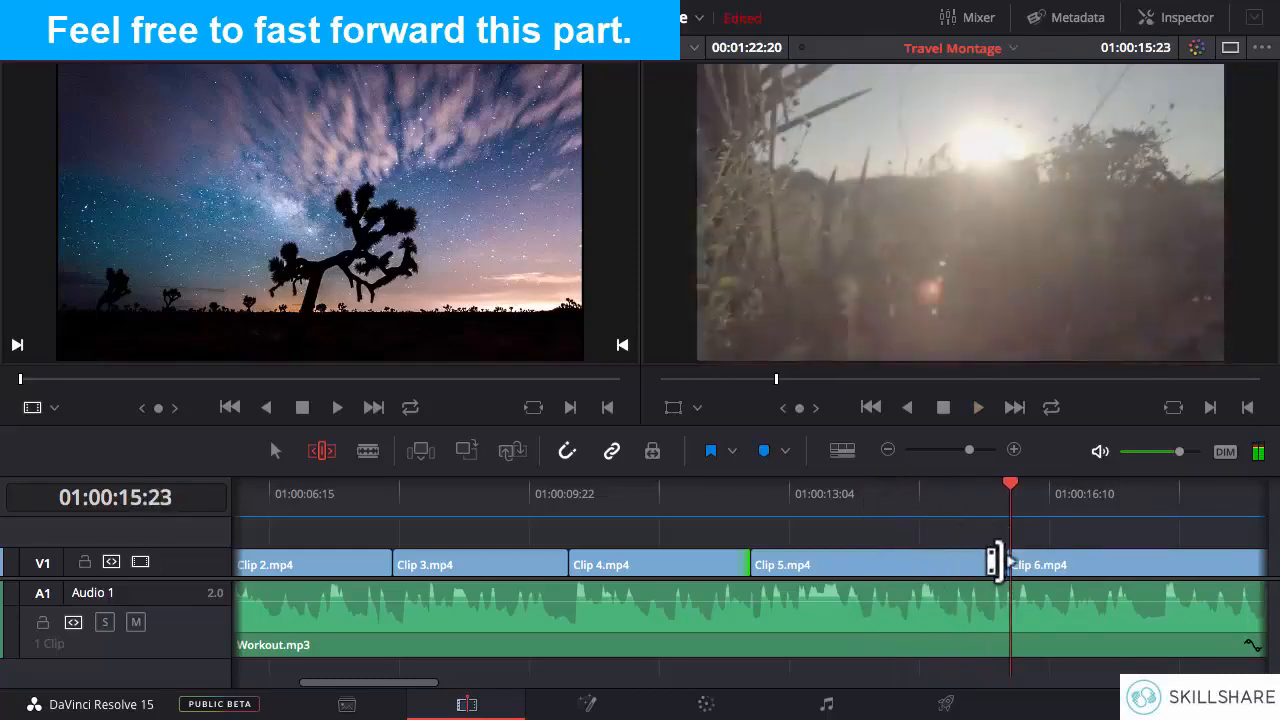
{"action": "left_click_drag", "start_coordinate": [997, 563], "coordinate": [942, 563]}
{"action": "left_click", "coordinate": [885, 500]}
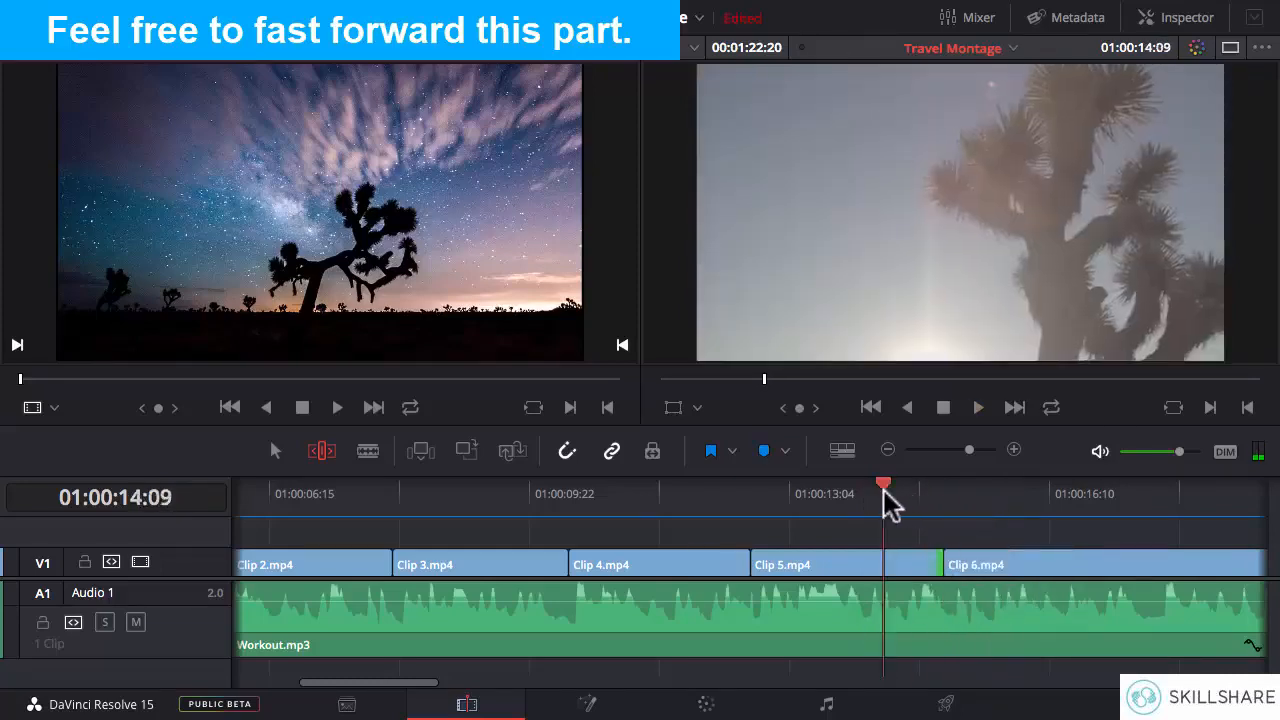
- Replay the cut from Clip 5.mp4 to Clip 6.mp4 and try ripple-trimming Clip 5.mp4's end to about 01:00:14:16
{"action": "key", "text": "space"}
{"action": "left_click", "coordinate": [872, 490]}
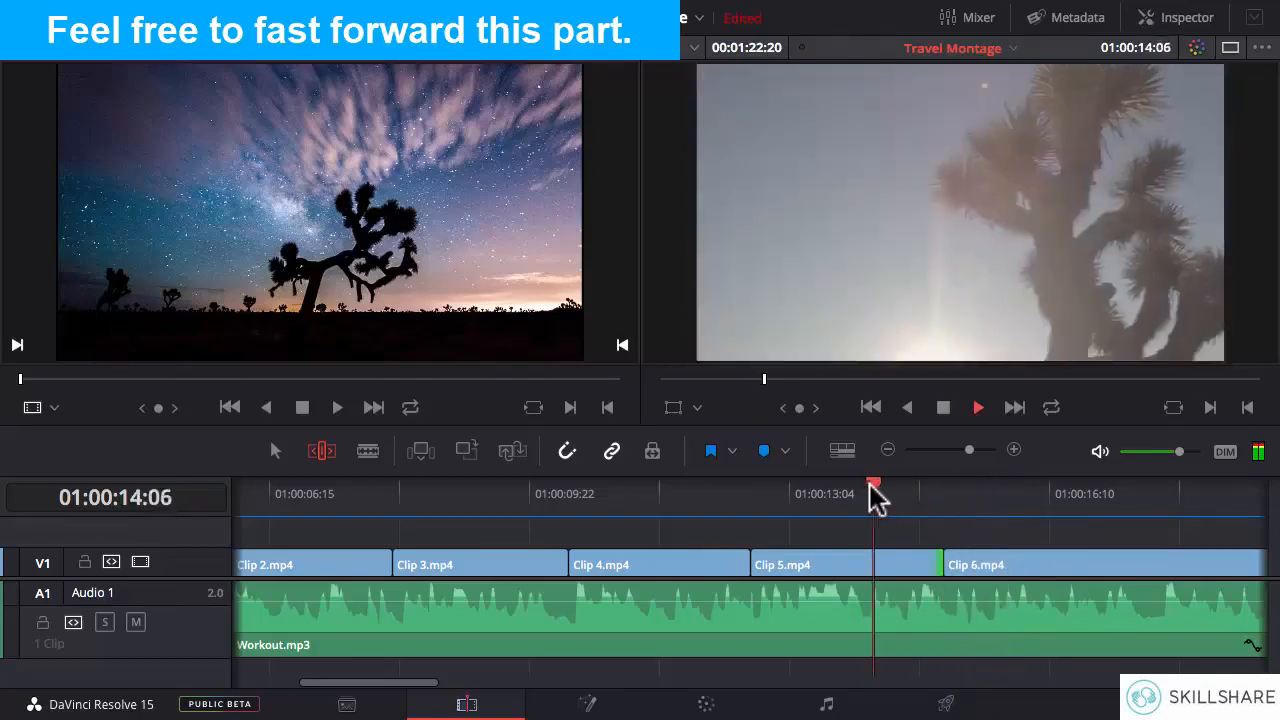
{"action": "key", "text": "space"}
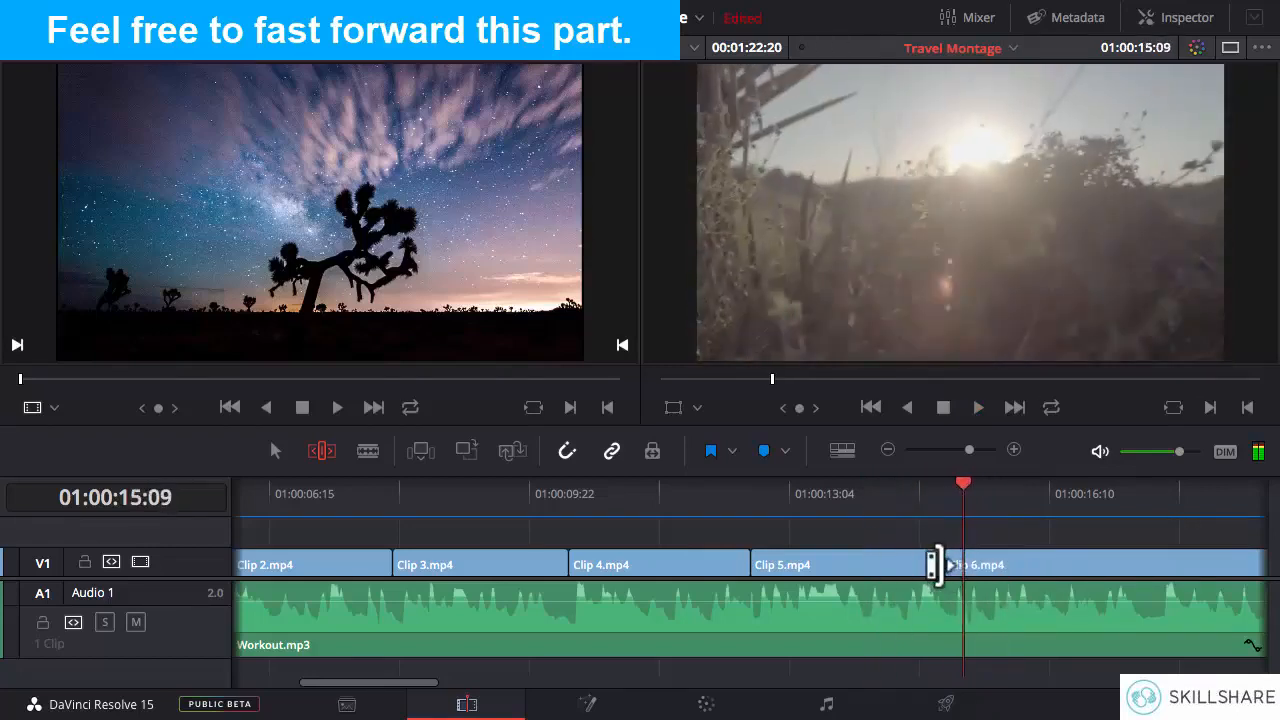
{"action": "left_click_drag", "start_coordinate": [930, 563], "coordinate": [897, 563]}
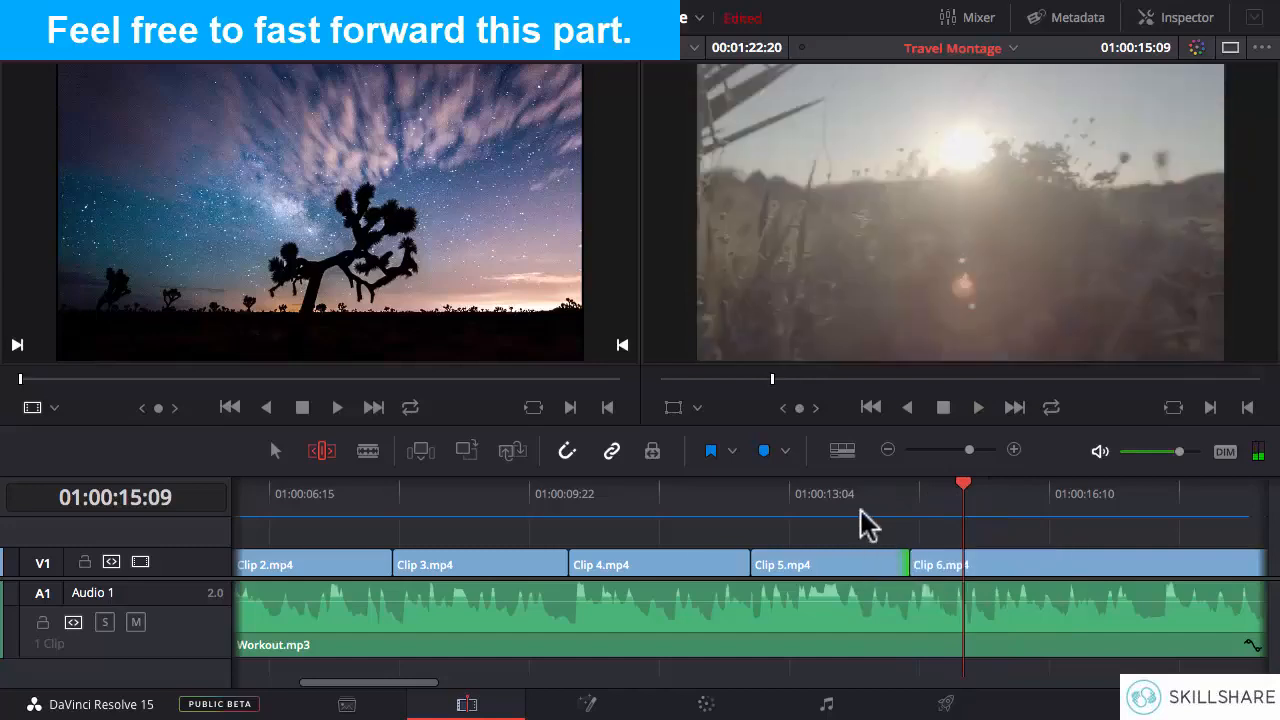
- Replay the cut after Clip 5.mp4, try extending its end by one frame to about 01:00:14:17, and listen again
{"action": "left_click", "coordinate": [817, 502]}
{"action": "key", "text": "space"}
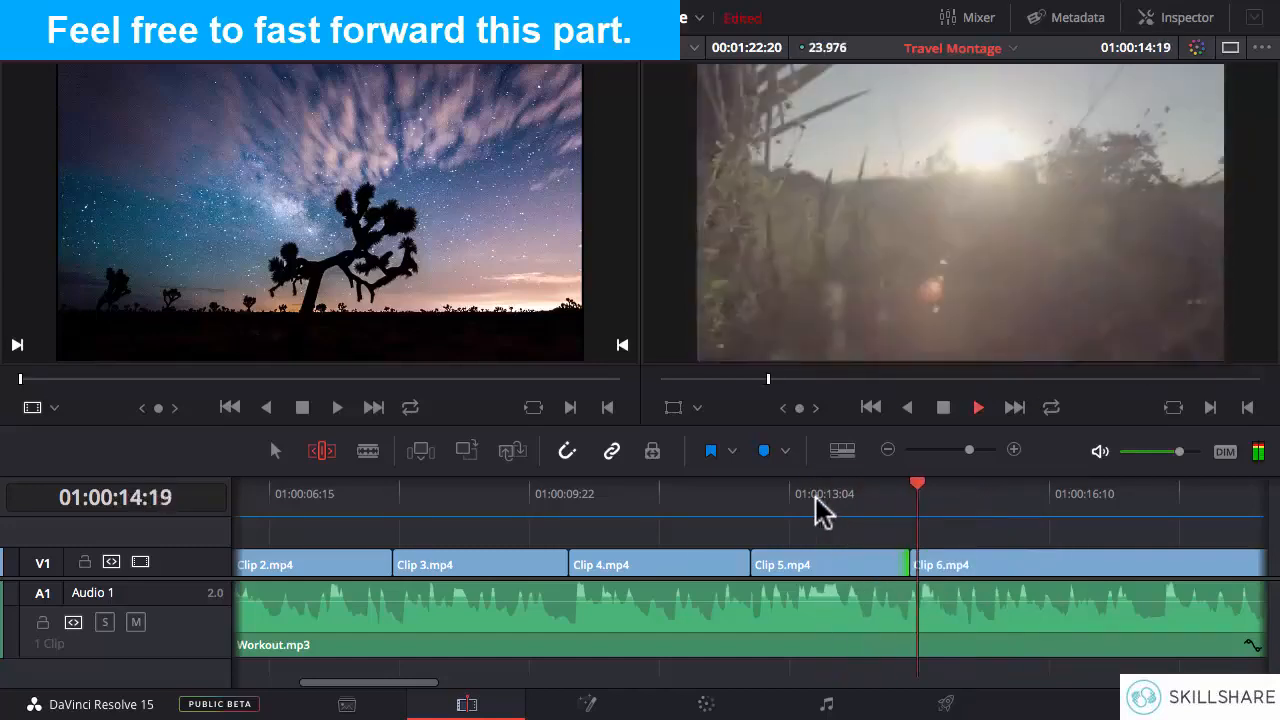
{"action": "key", "text": "space"}
{"action": "left_click_drag", "start_coordinate": [897, 563], "coordinate": [910, 563]}
{"action": "left_click", "coordinate": [826, 502]}
{"action": "key", "text": "space"}
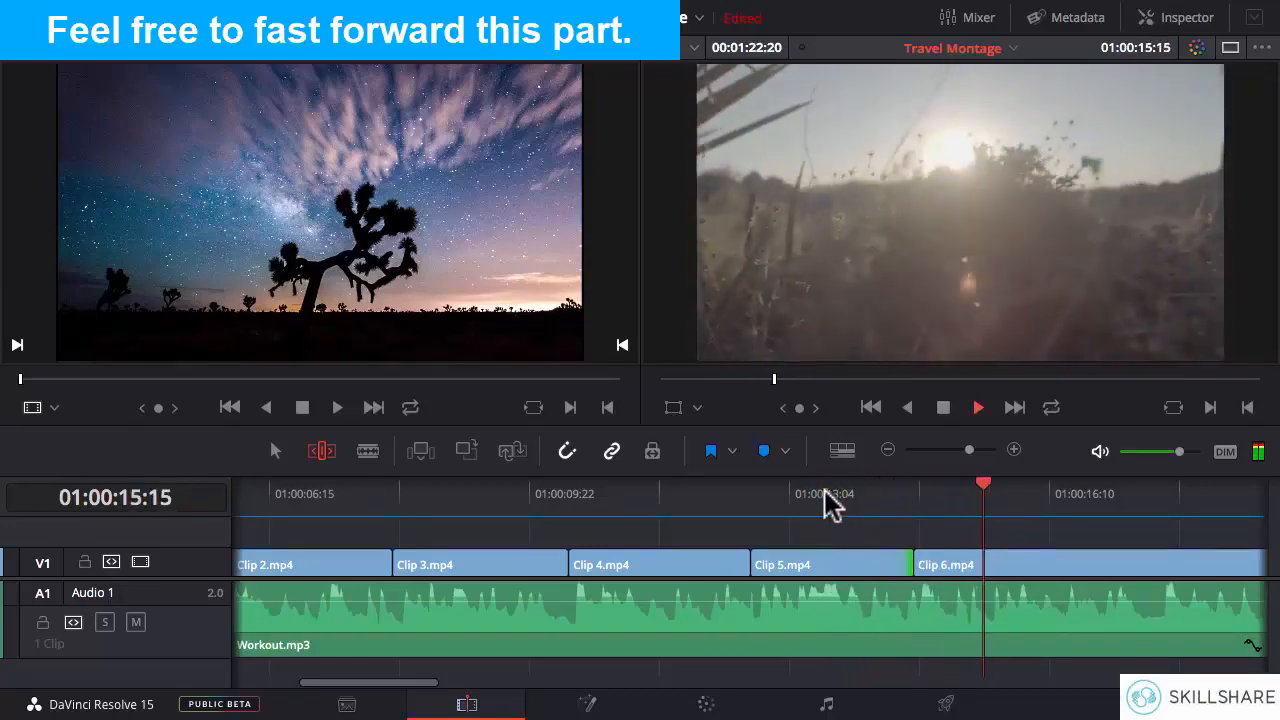
{"action": "left_click", "coordinate": [852, 502]}
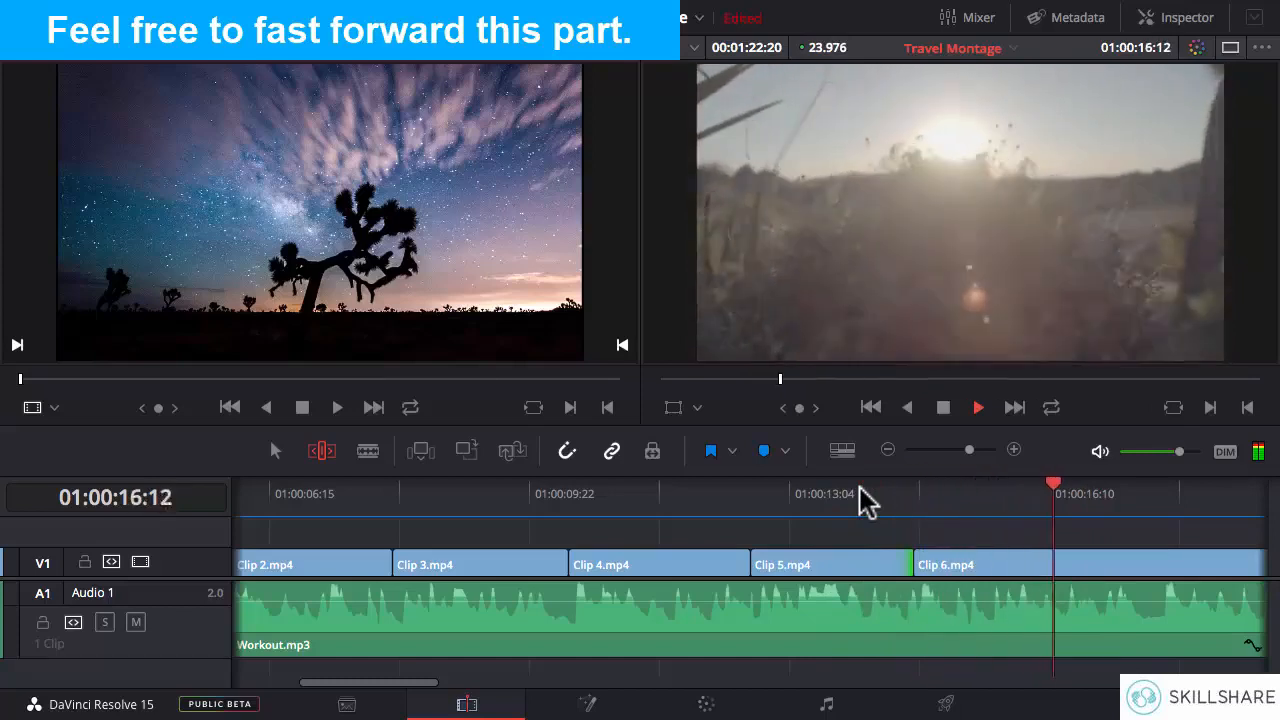
{"action": "key", "text": "space"}
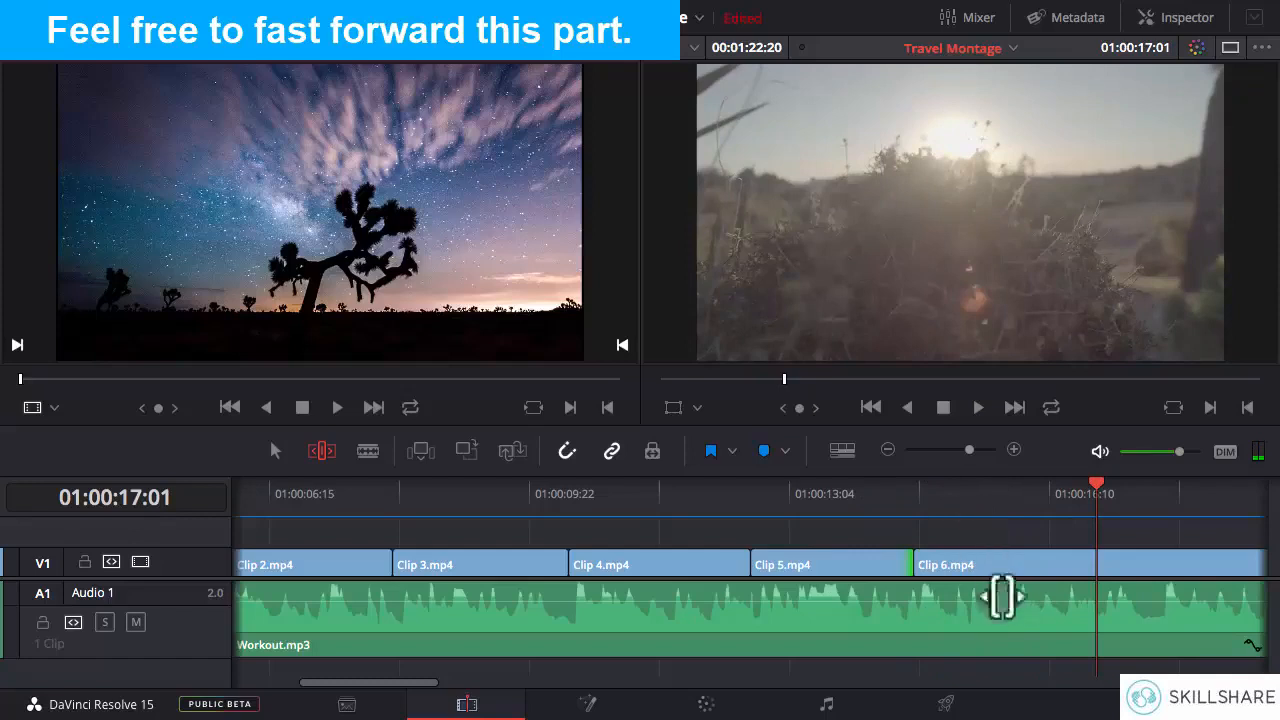
- Ripple-extend Clip 5.mp4's end toward the next beat, replay the cut and bring the end to about 01:00:15:16
{"action": "left_click", "coordinate": [895, 553]}
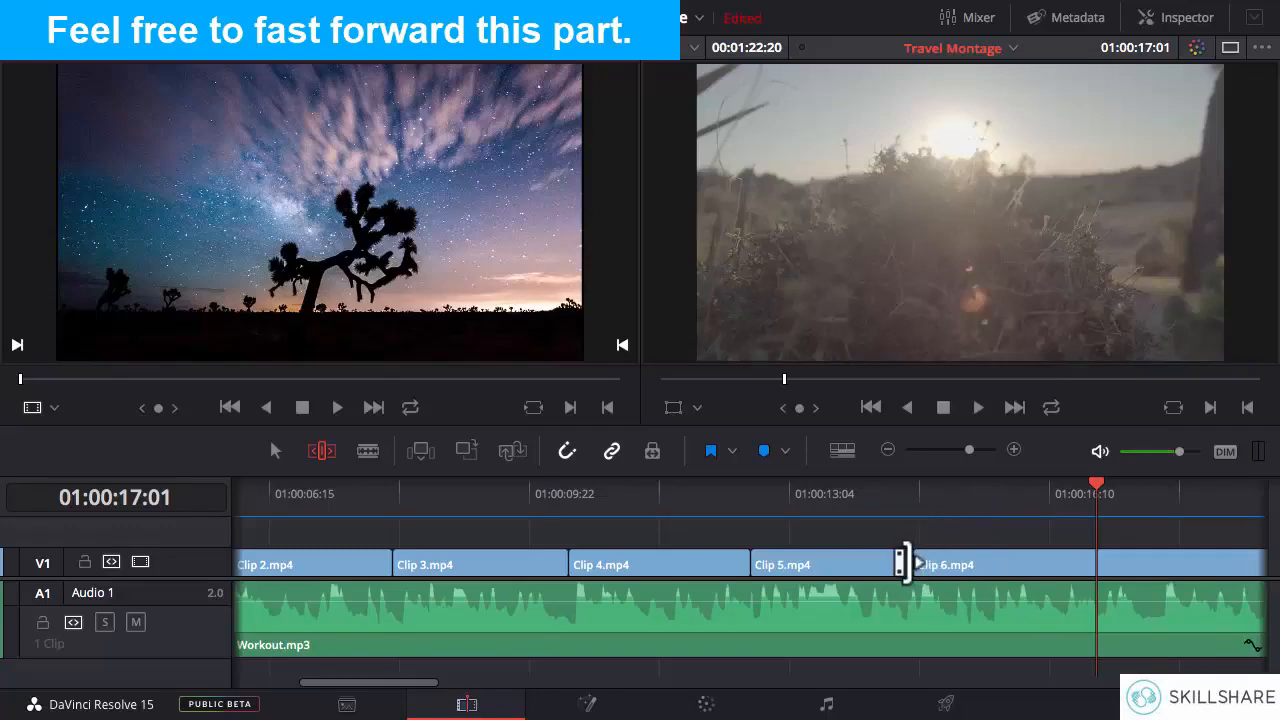
{"action": "left_click_drag", "start_coordinate": [903, 563], "coordinate": [982, 563]}
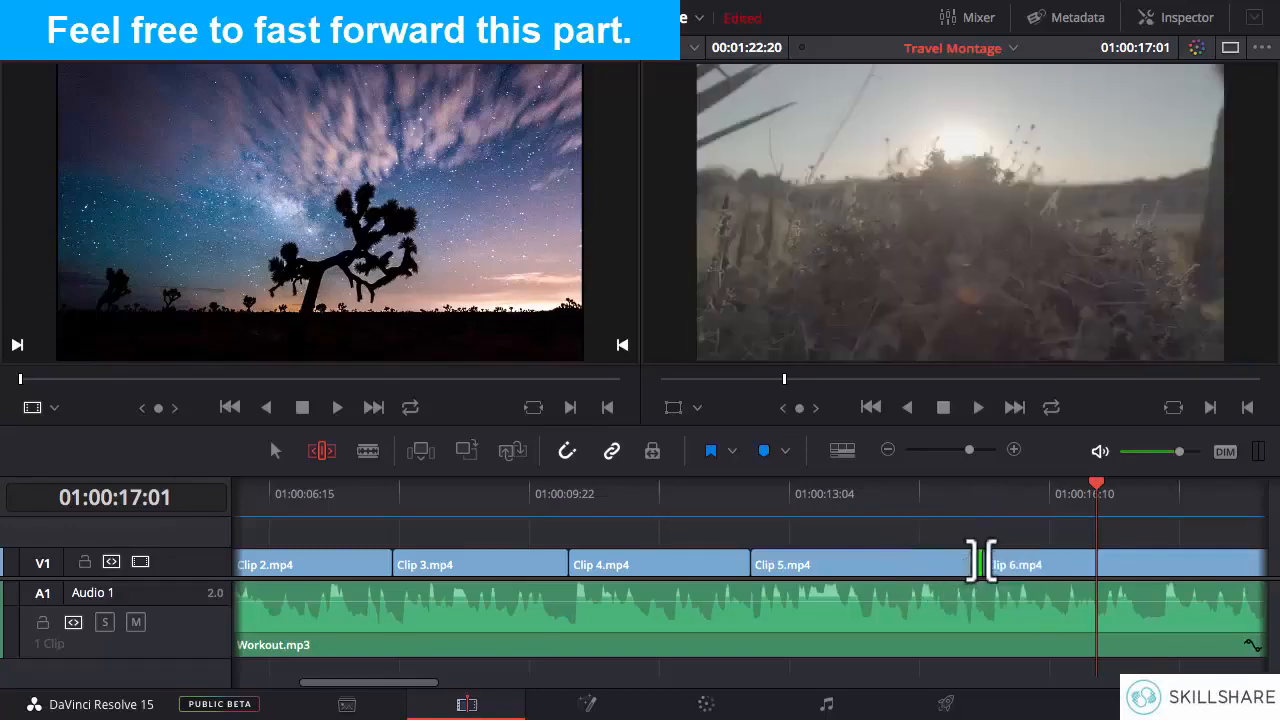
{"action": "left_click", "coordinate": [880, 500]}
{"action": "key", "text": "space"}
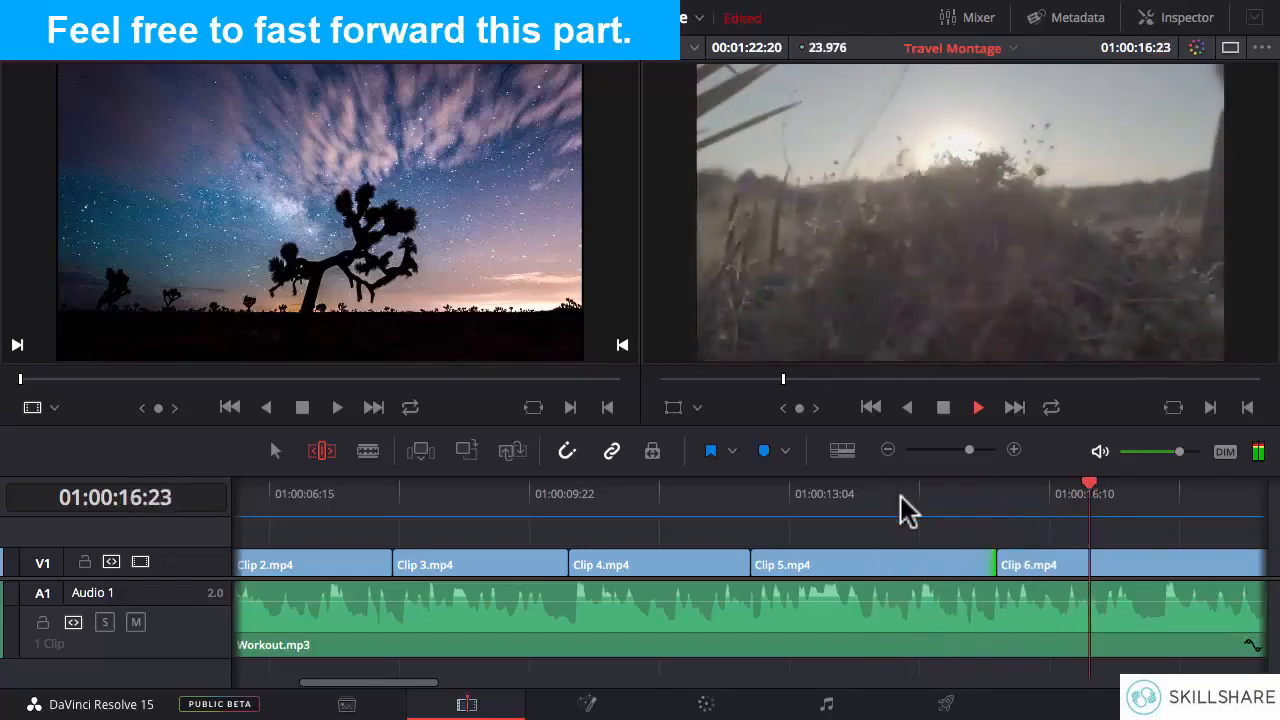
{"action": "key", "text": "space"}
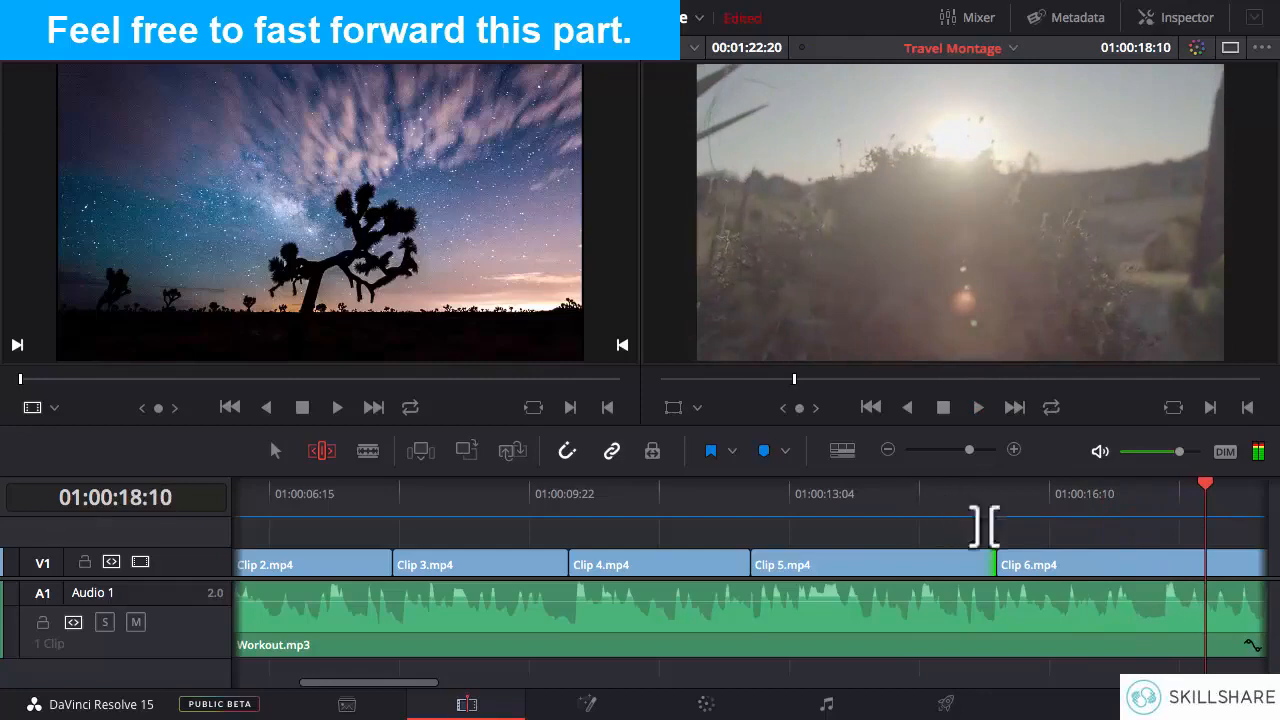
{"action": "left_click_drag", "start_coordinate": [986, 564], "coordinate": [976, 564]}
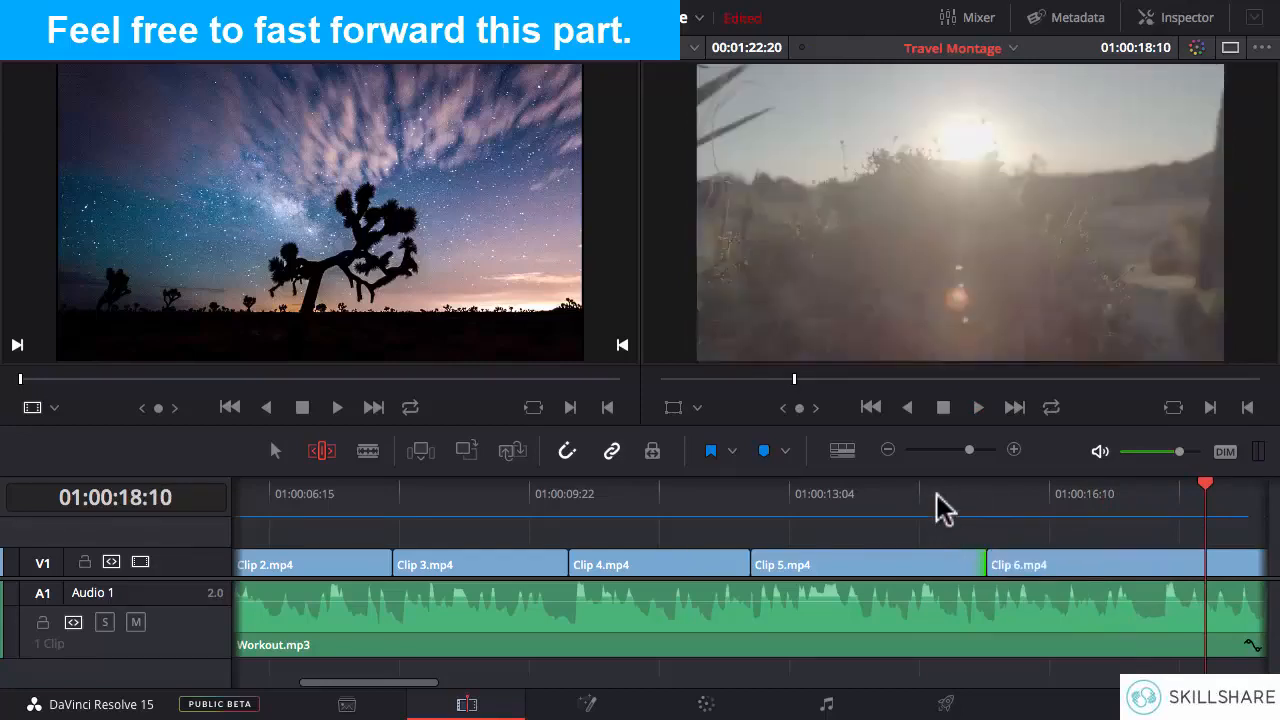
- Replay the cut, shorten Clip 5.mp4's end to about 01:00:15:13 and park the playhead at 01:00:15:00
{"action": "left_click", "coordinate": [891, 494]}
{"action": "key", "text": "space"}
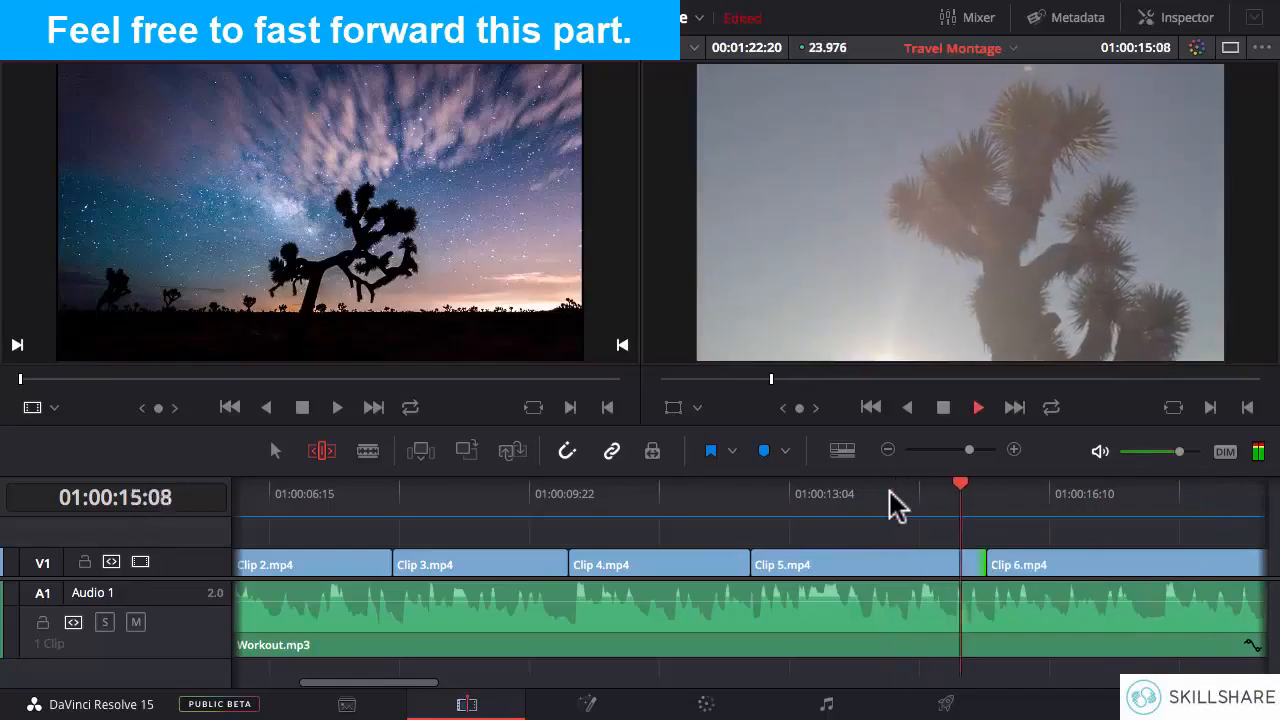
{"action": "left_click", "coordinate": [890, 494]}
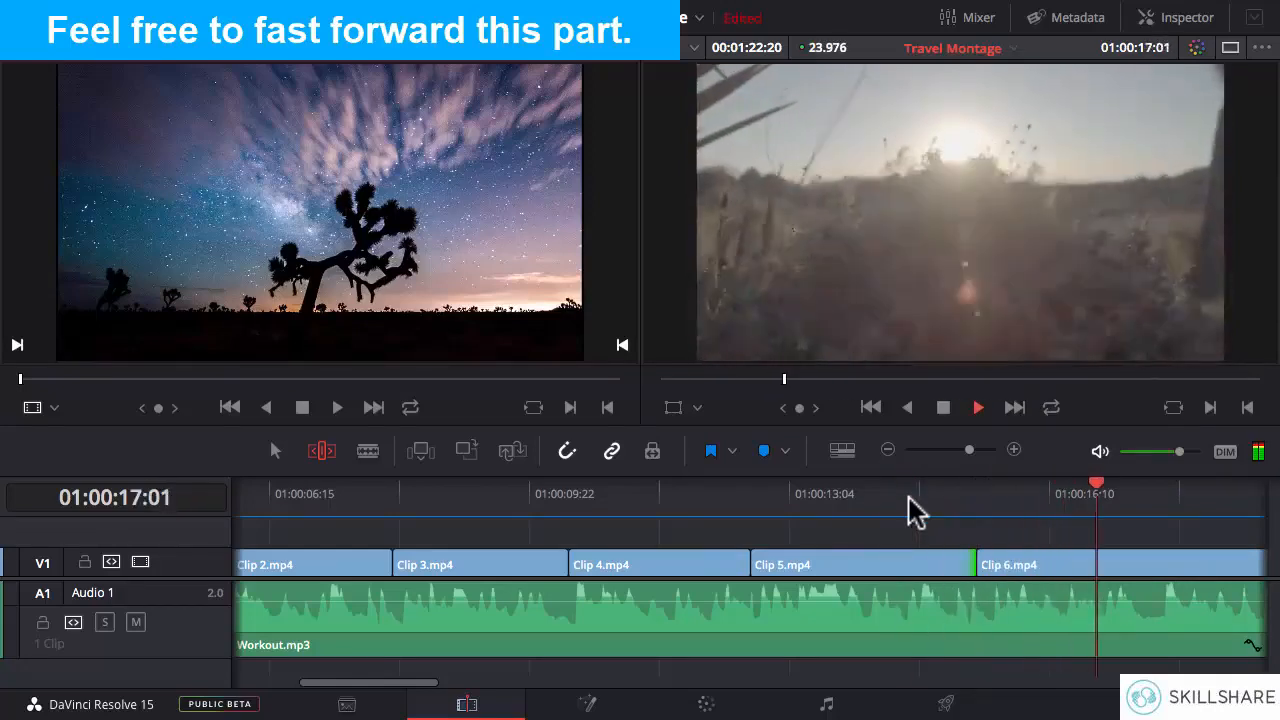
{"action": "key", "text": "space"}
{"action": "left_click", "coordinate": [979, 500]}
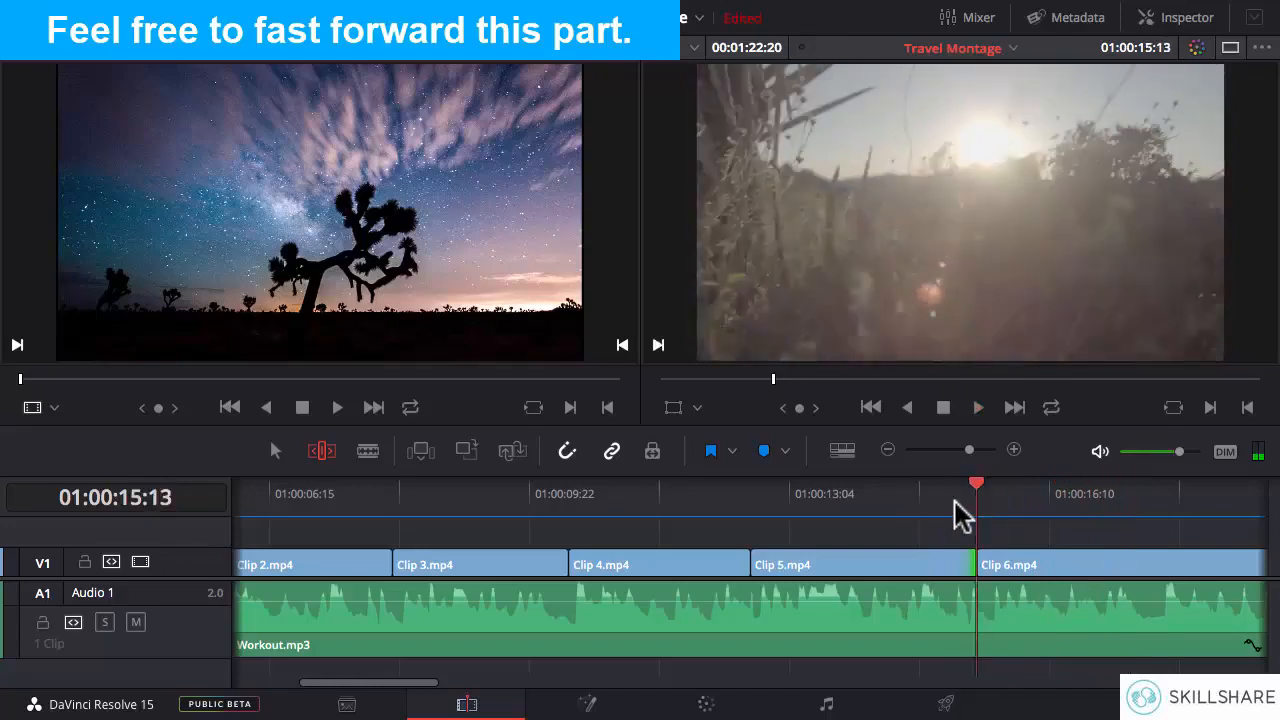
{"action": "left_click", "coordinate": [933, 500]}
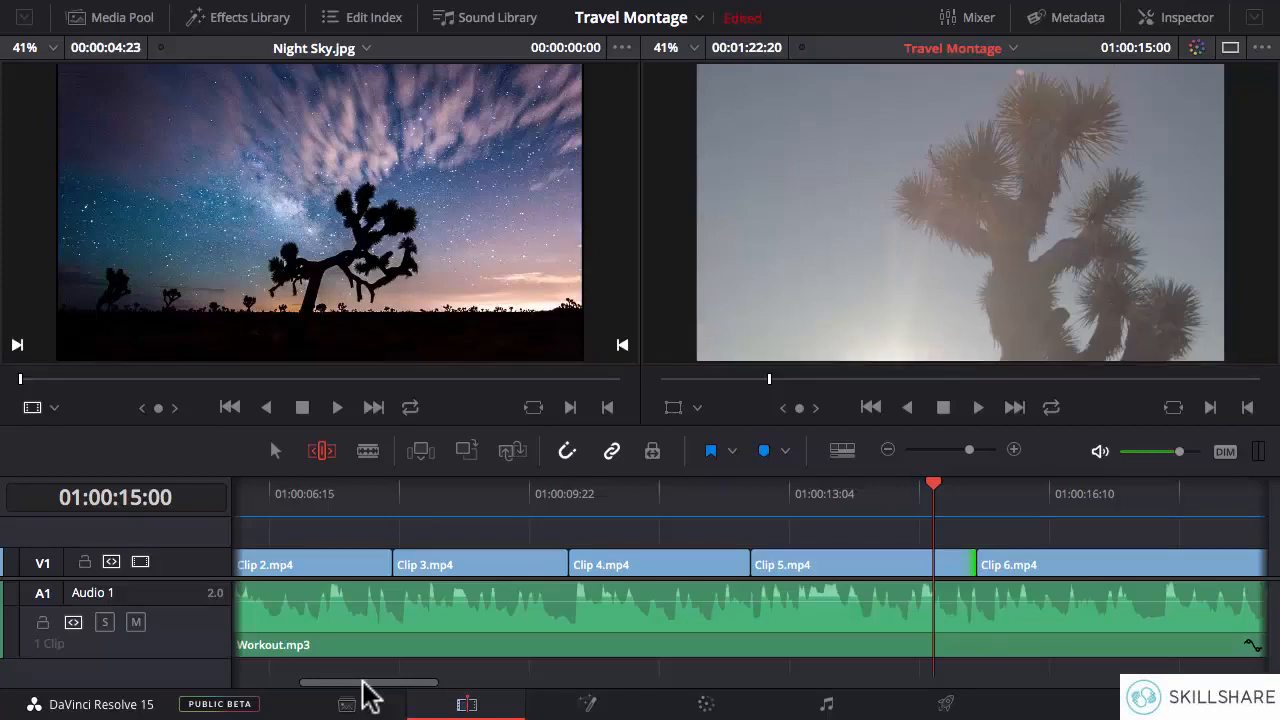
- Play through Clip 6.mp4 and try ripple-trimming its end to about 01:00:17:20
{"action": "key", "text": "space"}
{"action": "left_click", "coordinate": [908, 514]}
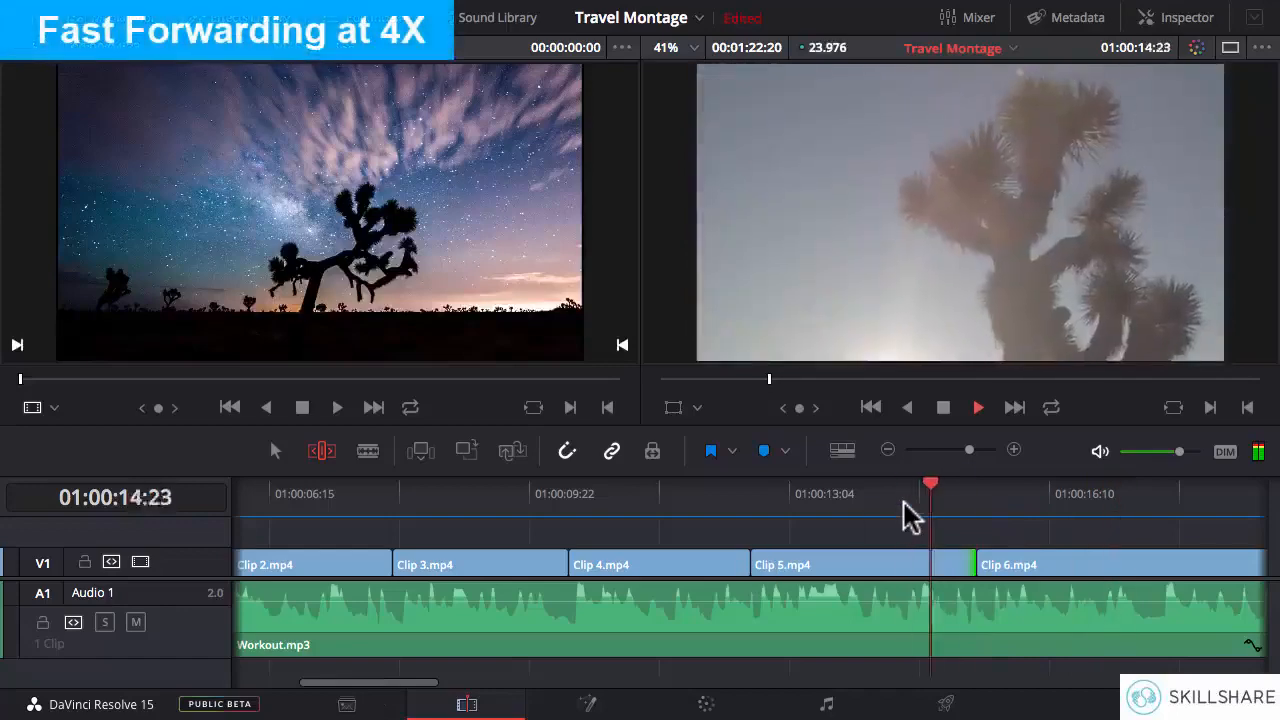
{"action": "left_click_drag", "start_coordinate": [409, 682], "coordinate": [491, 682]}
{"action": "key", "text": "space"}
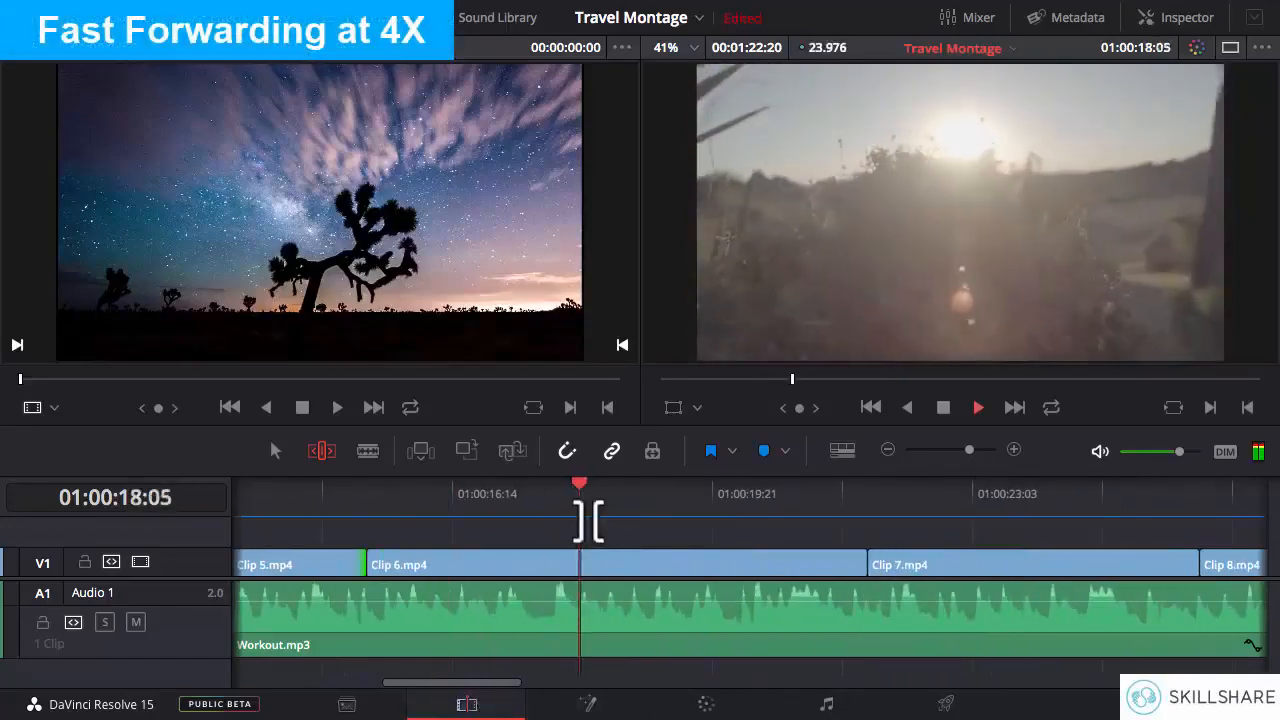
{"action": "key", "text": "space"}
{"action": "left_click_drag", "start_coordinate": [863, 566], "coordinate": [541, 567]}
- Replay the cut from Clip 6.mp4 to Clip 7.mp4 and undo the trim of Clip 6.mp4's end
{"action": "left_click", "coordinate": [441, 497]}
{"action": "key", "text": "space"}
{"action": "left_click", "coordinate": [427, 496]}
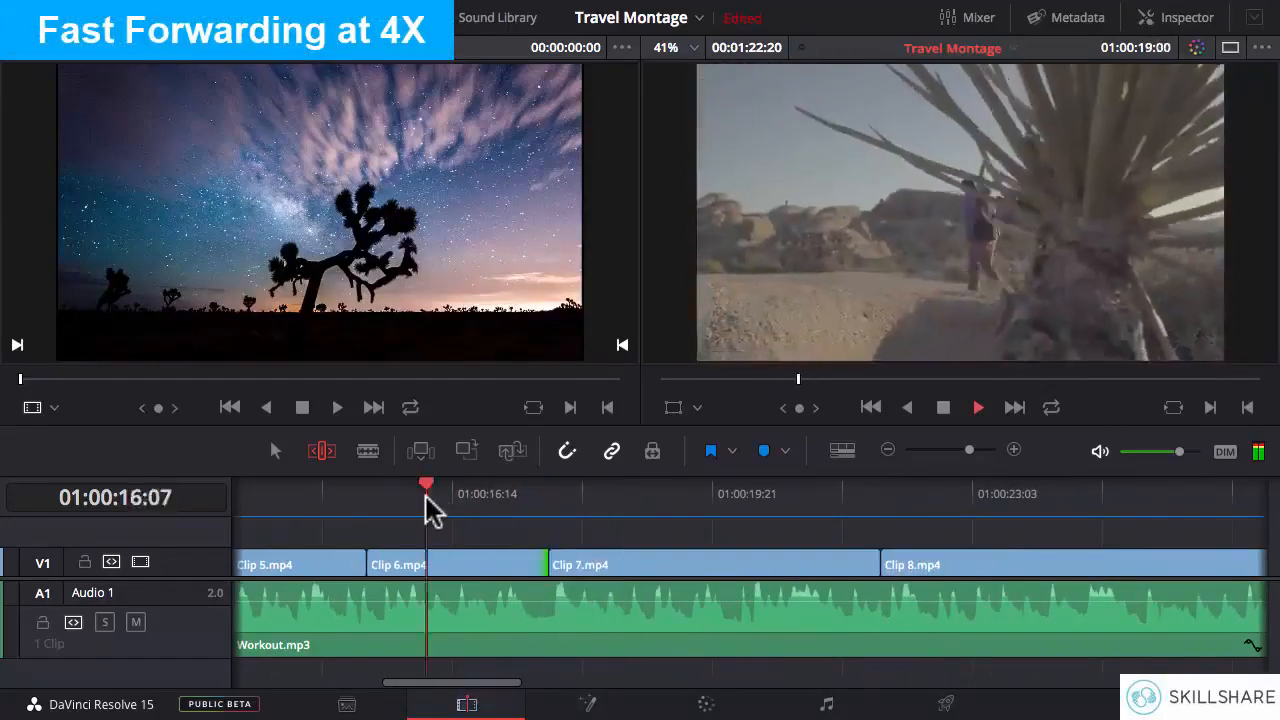
{"action": "left_click", "coordinate": [424, 497]}
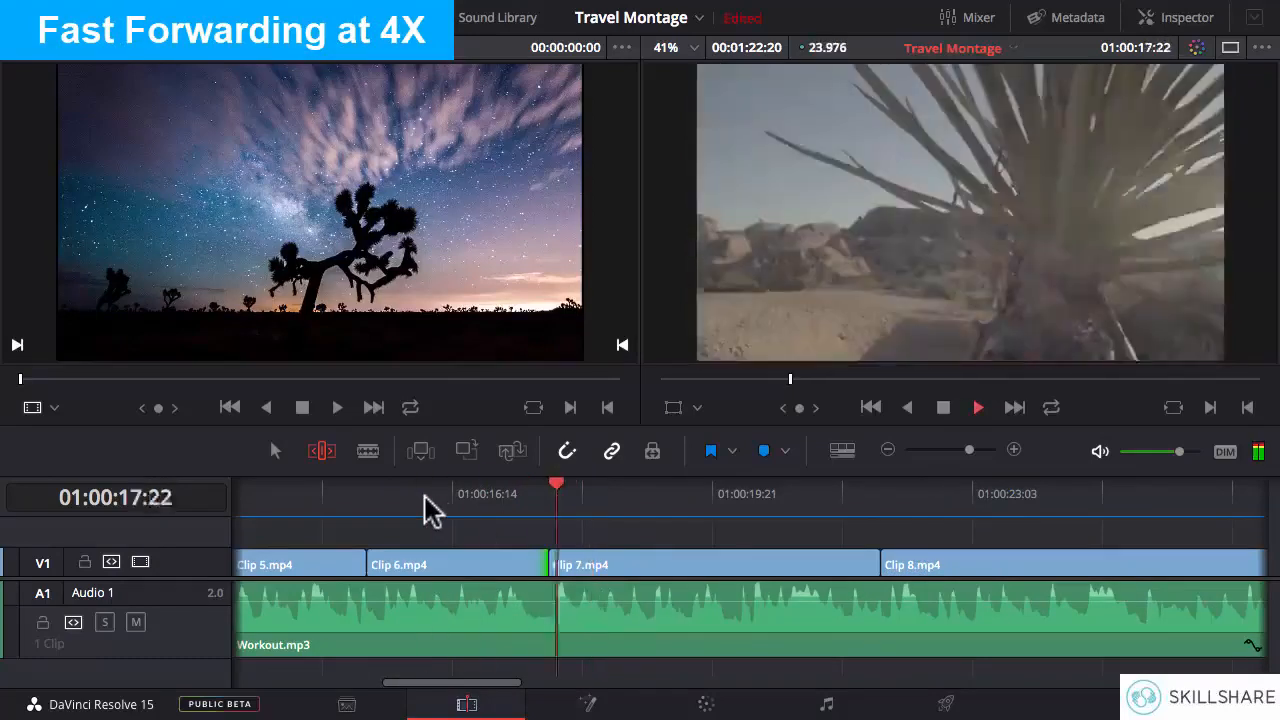
{"action": "left_click", "coordinate": [425, 497]}
{"action": "key", "text": "ctrl+z"}
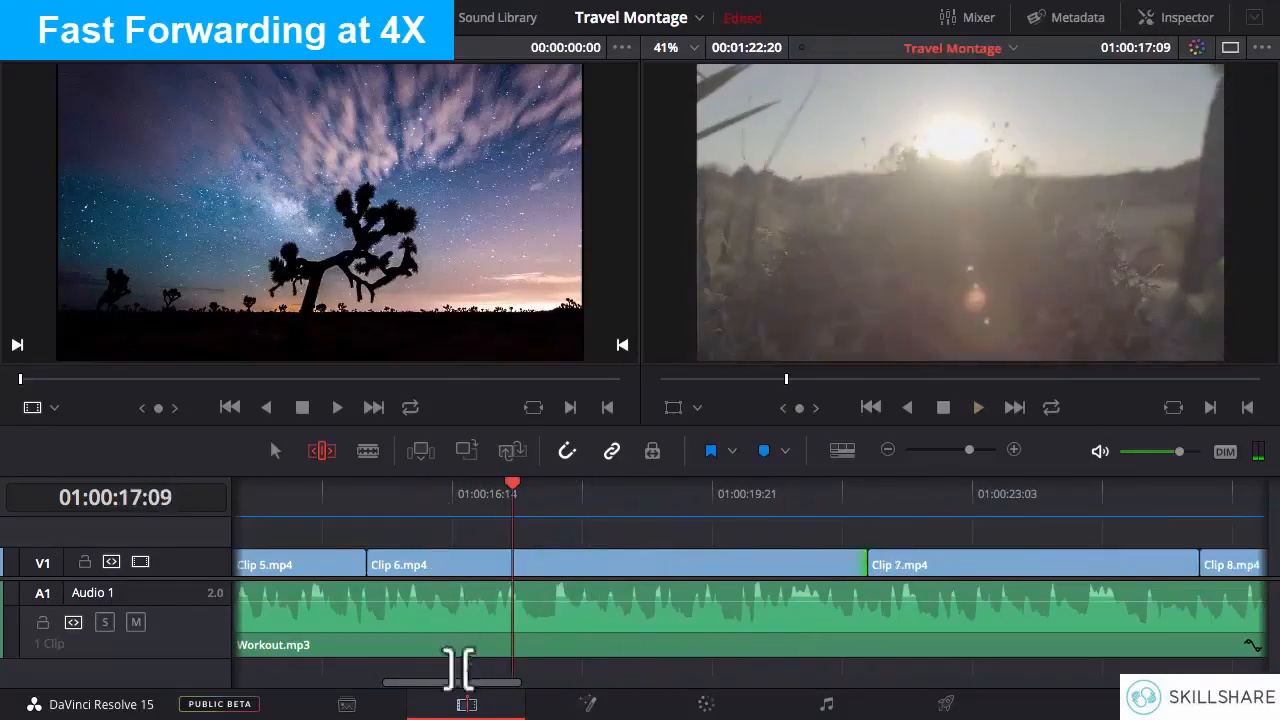
- Replay Clip 6.mp4 from its start, park the playhead at 01:00:17:23 and play on through the montage
{"action": "left_click", "coordinate": [368, 495]}
{"action": "key", "text": "space"}
{"action": "left_click", "coordinate": [558, 500]}
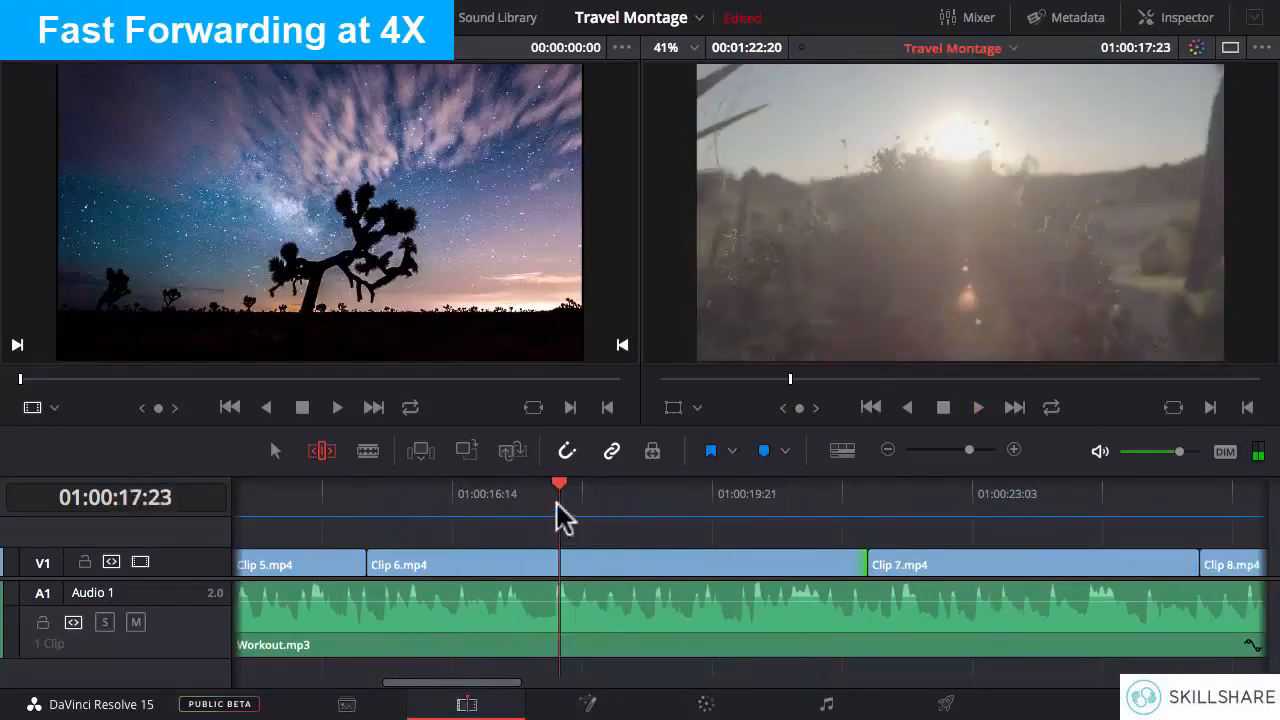
{"action": "key", "text": "l"}
{"action": "key", "text": "l"}
{"action": "key", "text": "l"}
{"action": "key", "text": "space"}
- Ripple-trim clip ends on the way to Clip 13.mp4, replaying the cuts against the music
{"action": "left_click_drag", "start_coordinate": [768, 563], "coordinate": [624, 565]}
{"action": "left_click", "coordinate": [514, 491]}
{"action": "key", "text": "space"}
{"action": "left_click", "coordinate": [513, 490]}
{"action": "key", "text": "space"}
{"action": "left_click", "coordinate": [550, 495]}
{"action": "key", "text": "space"}
{"action": "left_click", "coordinate": [491, 492]}
{"action": "key", "text": "space"}
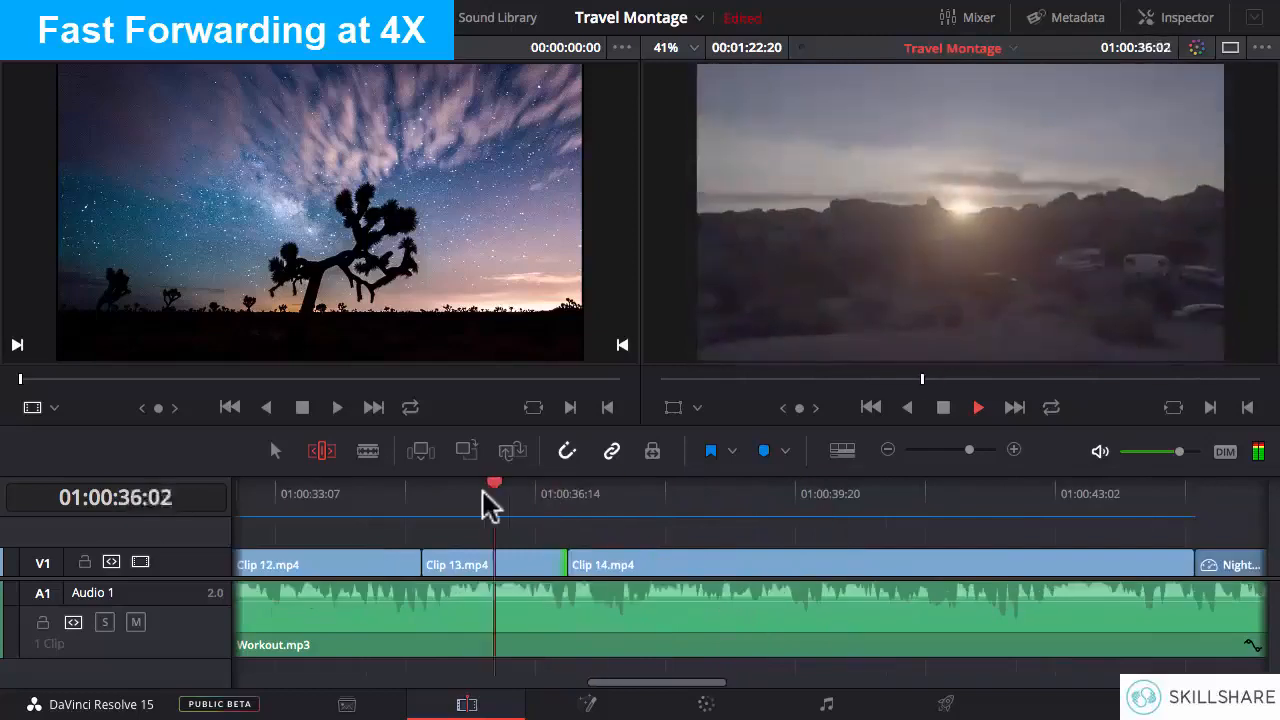
- Ripple-extend Clip 13.mp4's end slightly to about 01:00:37:01 and replay the cut into Clip 14.mp4
{"action": "key", "text": "space"}
{"action": "left_click_drag", "start_coordinate": [563, 565], "coordinate": [552, 564]}
{"action": "left_click", "coordinate": [505, 500]}
{"action": "key", "text": "space"}
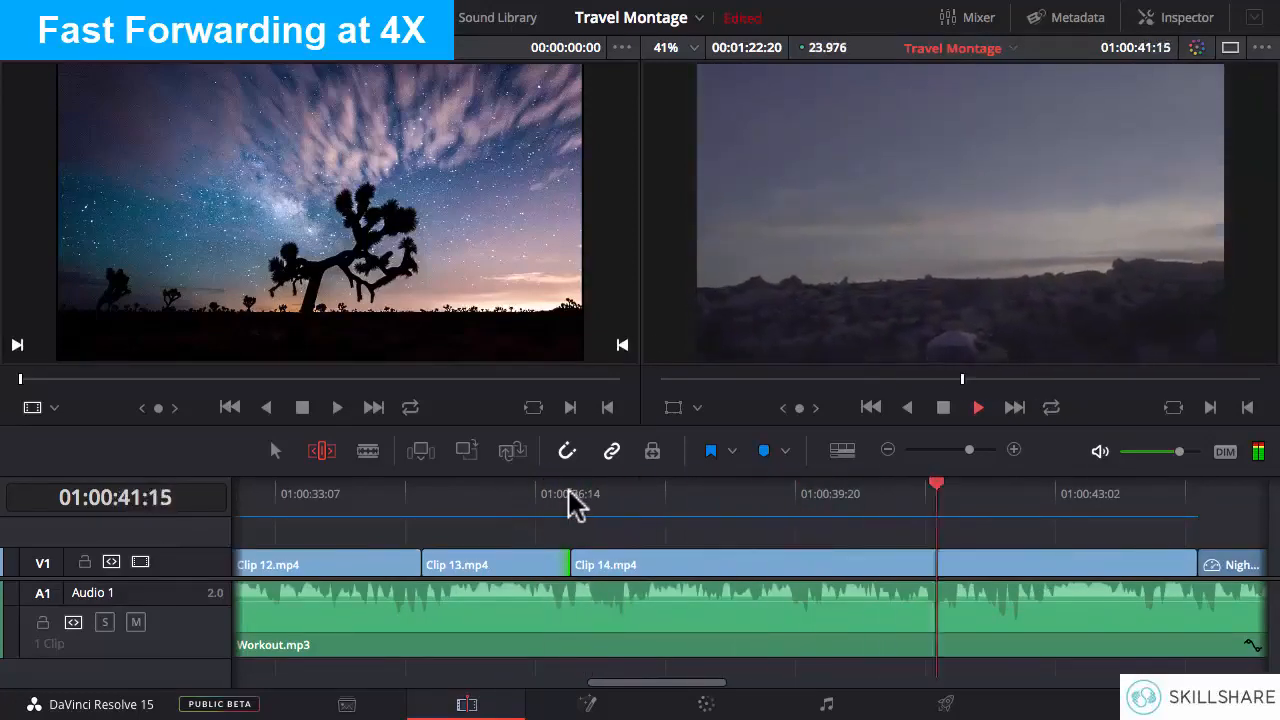
{"action": "key", "text": "space"}
- Play the last part of Clip 14.mp4 and ripple-trim its end to about 01:00:42:13
{"action": "left_click_drag", "start_coordinate": [662, 682], "coordinate": [727, 681]}
{"action": "left_click", "coordinate": [443, 496]}
{"action": "key", "text": "space"}
- Replay the cut from Clip 14.mp4 to Night Sky.jpg several times to check it against the beat
{"action": "key", "text": "space"}
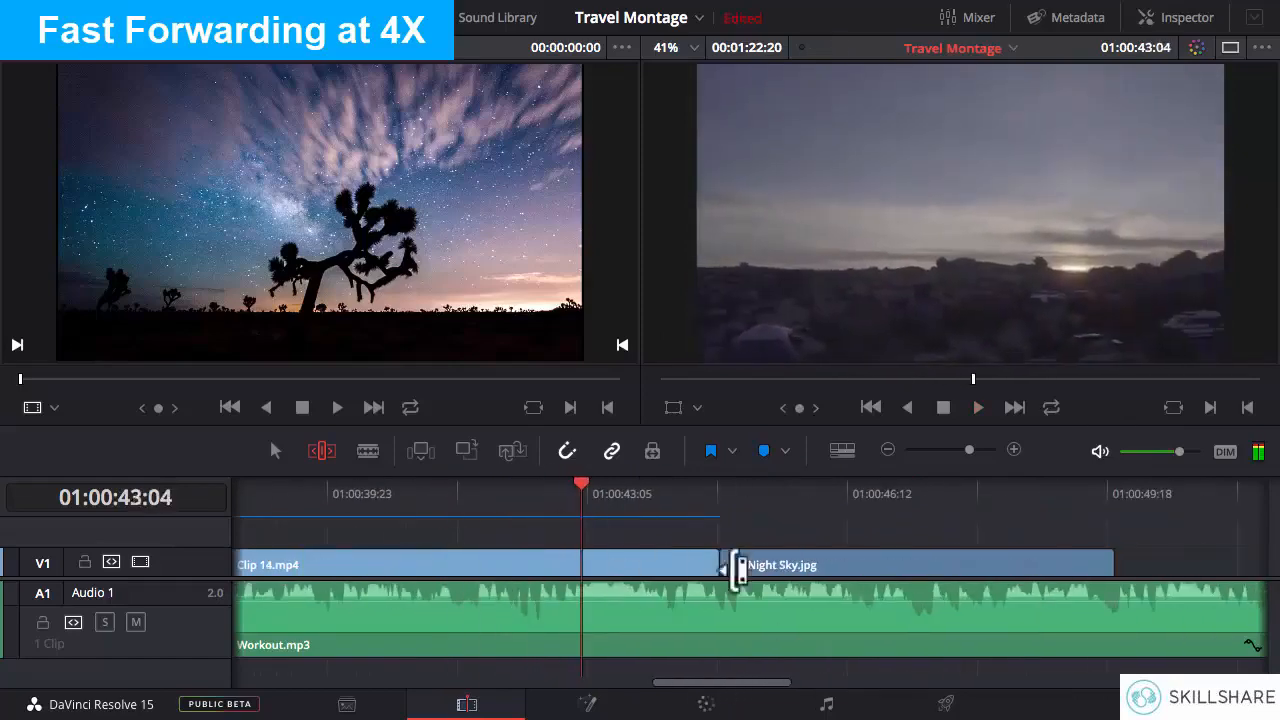
{"action": "left_click_drag", "start_coordinate": [707, 565], "coordinate": [520, 565]}
{"action": "left_click", "coordinate": [454, 494]}
{"action": "key", "text": "space"}
{"action": "key", "text": "space"}
{"action": "left_click", "coordinate": [423, 489]}
{"action": "key", "text": "space"}
{"action": "left_click", "coordinate": [424, 489]}
{"action": "key", "text": "space"}
{"action": "left_click", "coordinate": [469, 492]}
{"action": "key", "text": "space"}
{"action": "left_click", "coordinate": [467, 491]}
{"action": "key", "text": "space"}
{"action": "left_click", "coordinate": [437, 487]}
{"action": "key", "text": "space"}
{"action": "left_click", "coordinate": [437, 487]}
{"action": "left_click", "coordinate": [494, 487]}
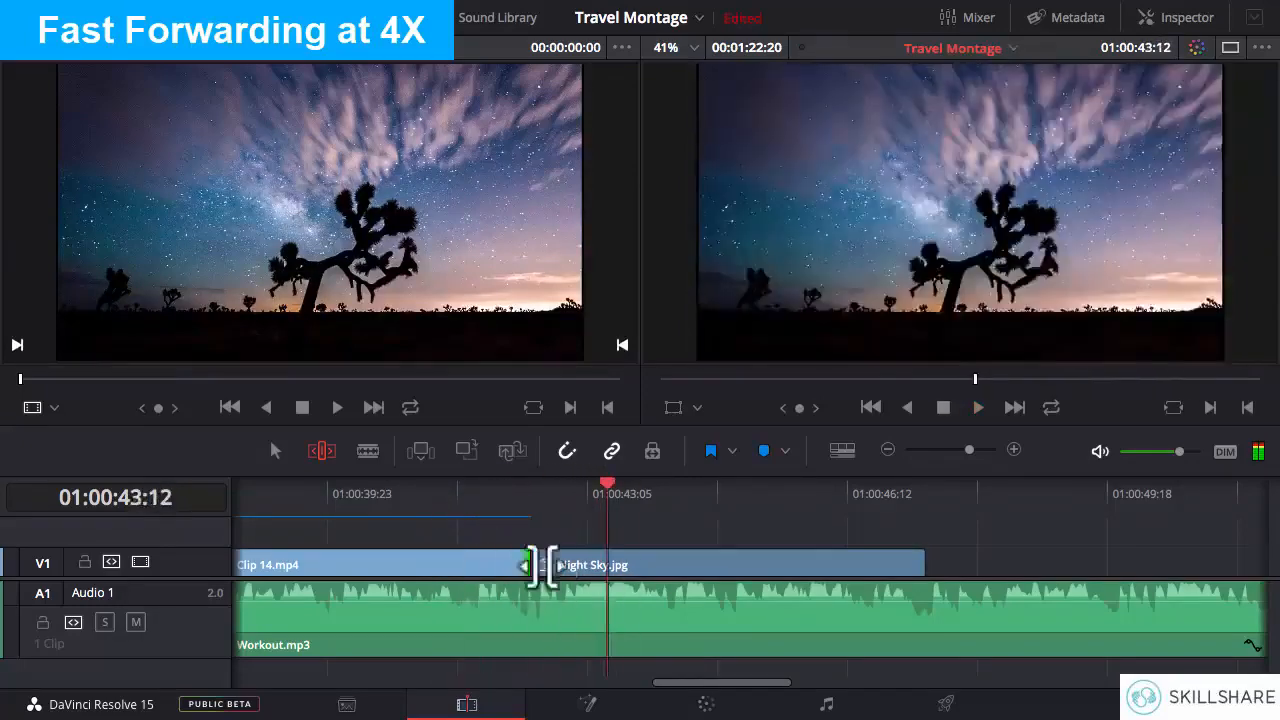
- Restart playback near the end of Clip 14.mp4 and play through to the end of Night Sky.jpg
{"action": "left_click", "coordinate": [444, 491]}
{"action": "left_click", "coordinate": [444, 491]}
{"action": "left_click", "coordinate": [444, 491]}
{"action": "left_click", "coordinate": [444, 491]}
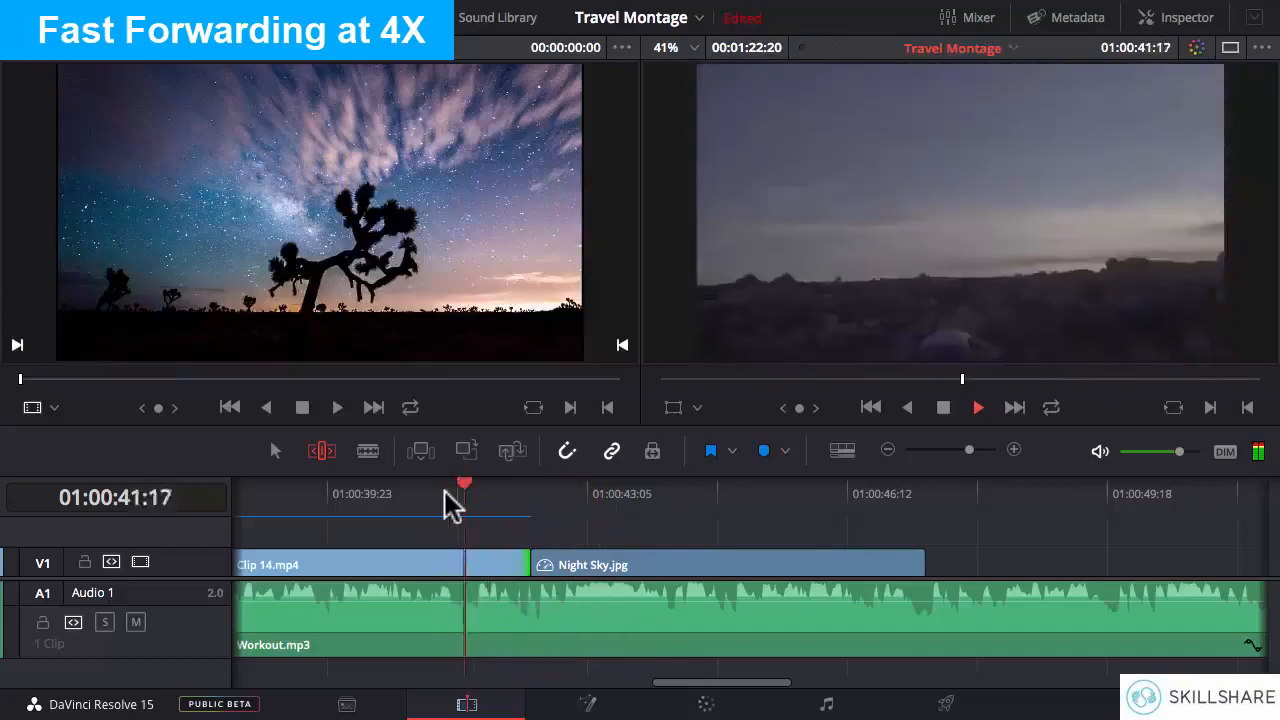
{"action": "left_click", "coordinate": [444, 491]}
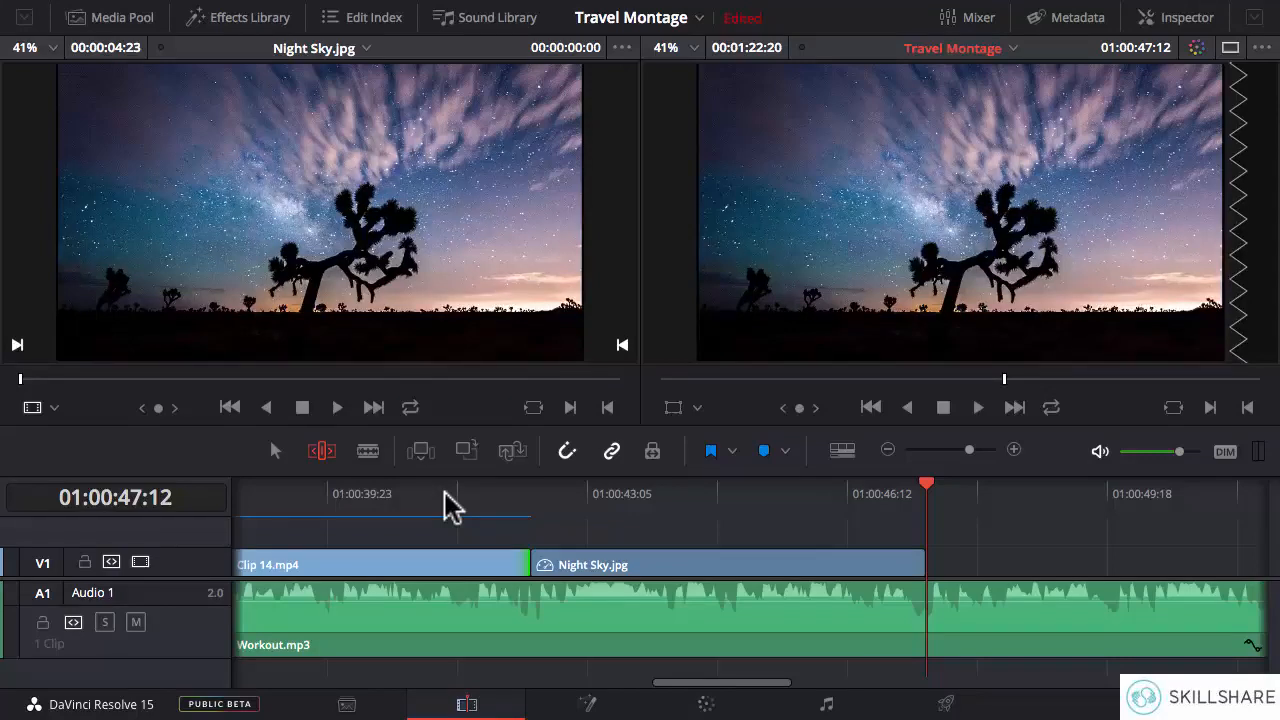
- Return to the beginning of the timeline and play the montage from Clip 1.mp4 into Night Sky.jpg to review every cut
{"action": "left_click_drag", "start_coordinate": [722, 684], "coordinate": [271, 688]}
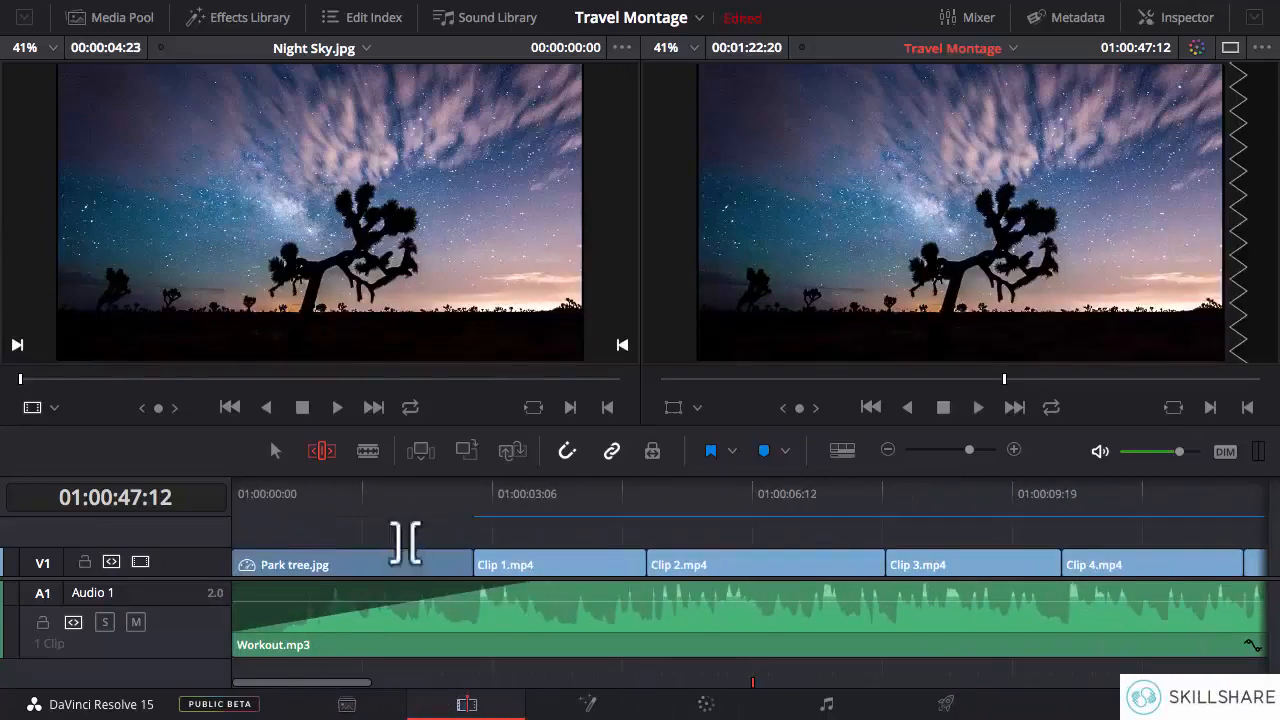
{"action": "left_click", "coordinate": [471, 492]}
{"action": "key", "text": "space"}
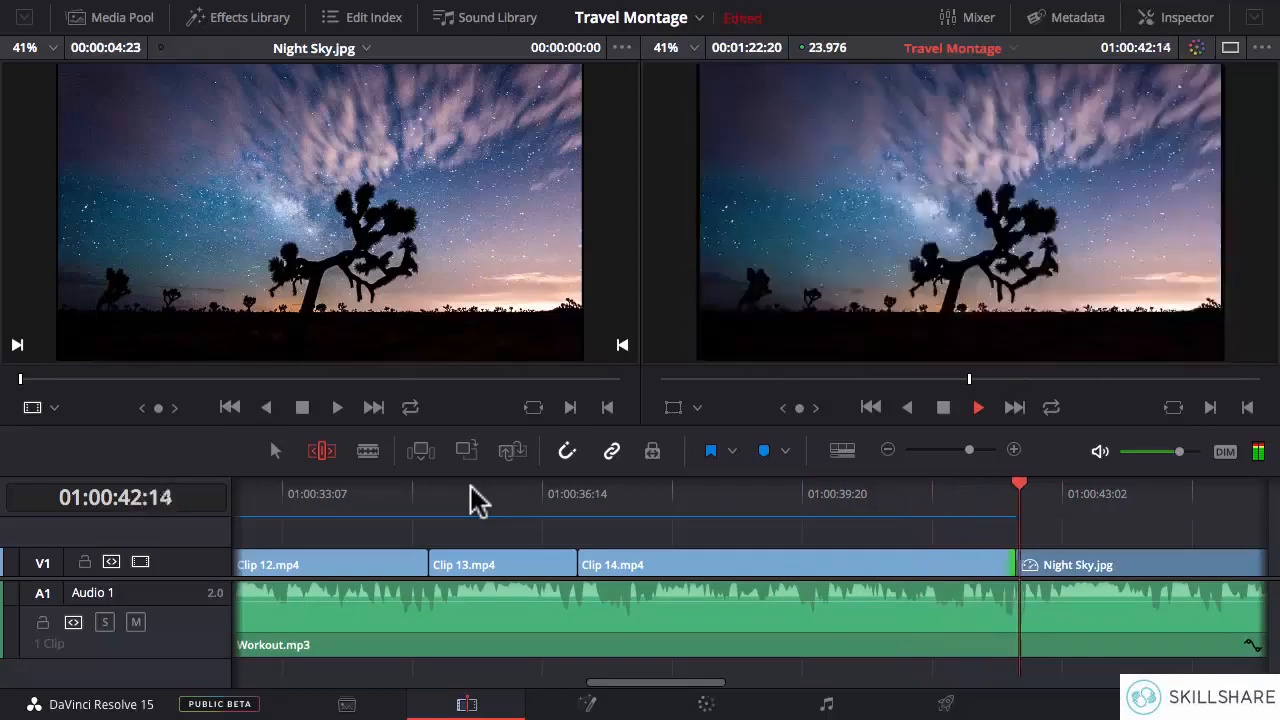
{"action": "key", "text": "space"}
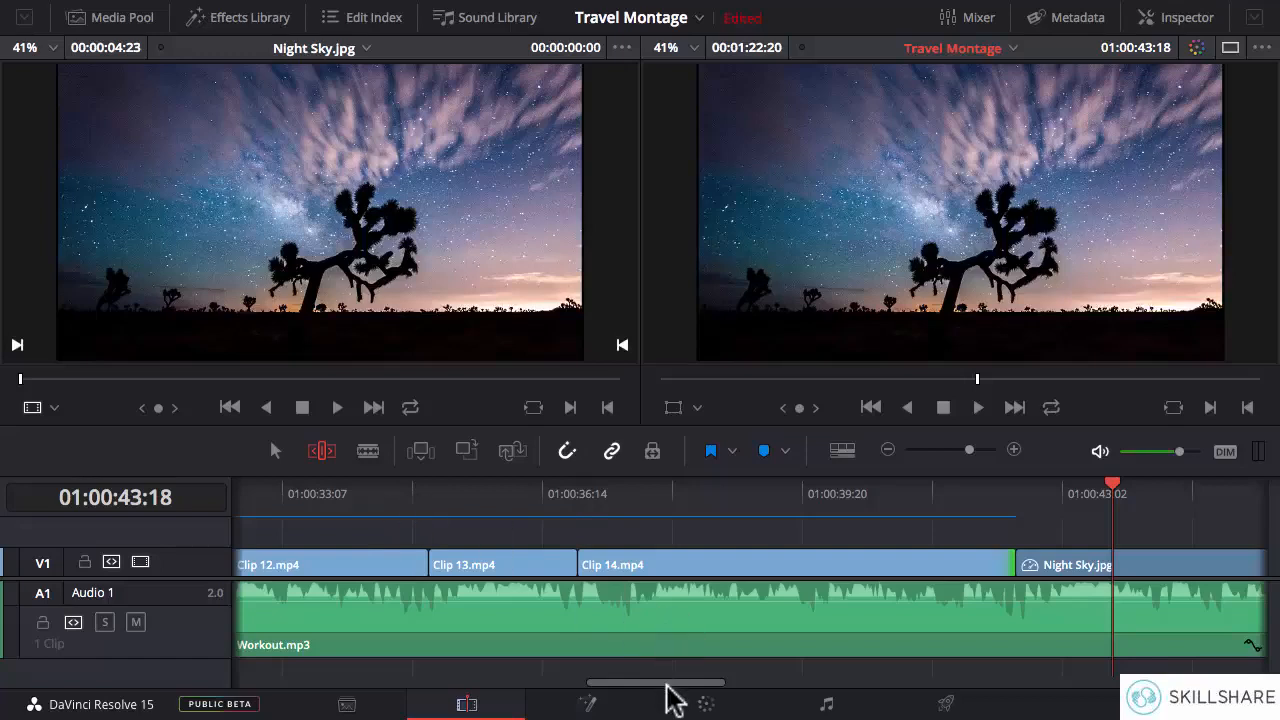
- Extend Night Sky.jpg's end to about 01:00:47:18 and park the playhead at 01:00:48:00
{"action": "mouse_move", "coordinate": [667, 685]}
{"action": "left_mouse_down"}
{"action": "mouse_move", "coordinate": [765, 680]}
{"action": "mouse_move", "coordinate": [678, 684]}
{"action": "left_mouse_up"}
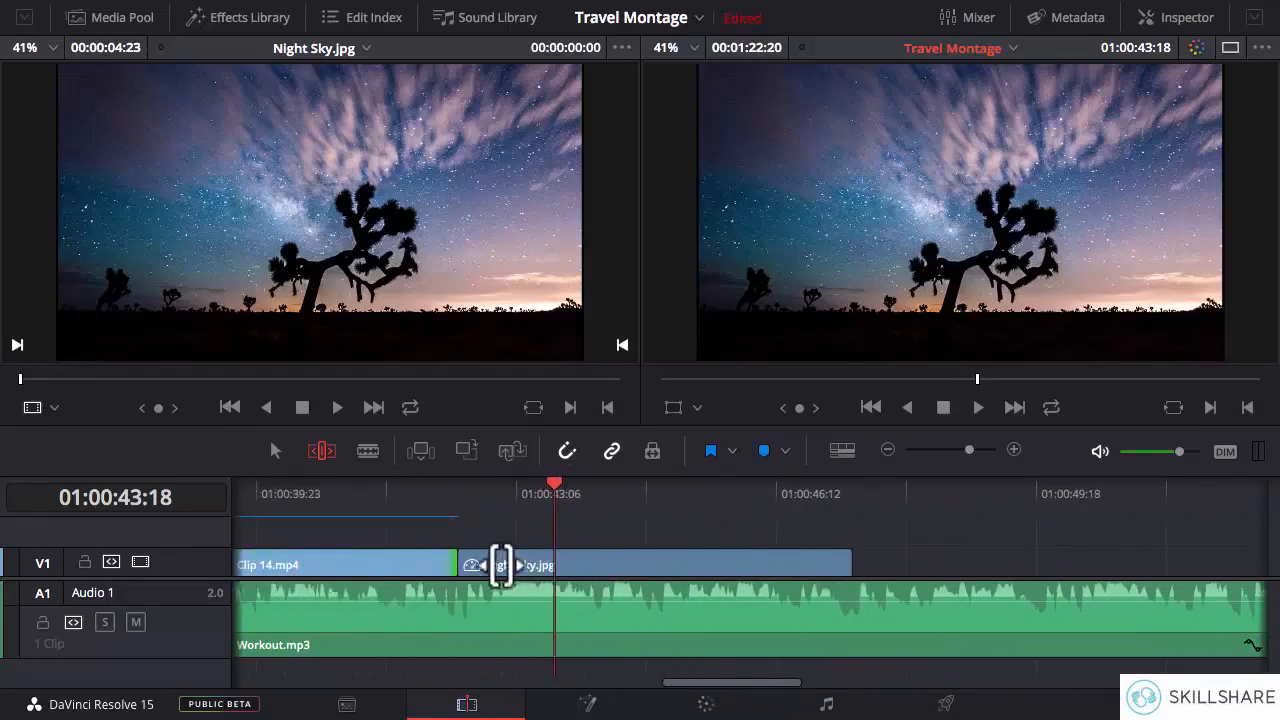
{"action": "left_click", "coordinate": [853, 495]}
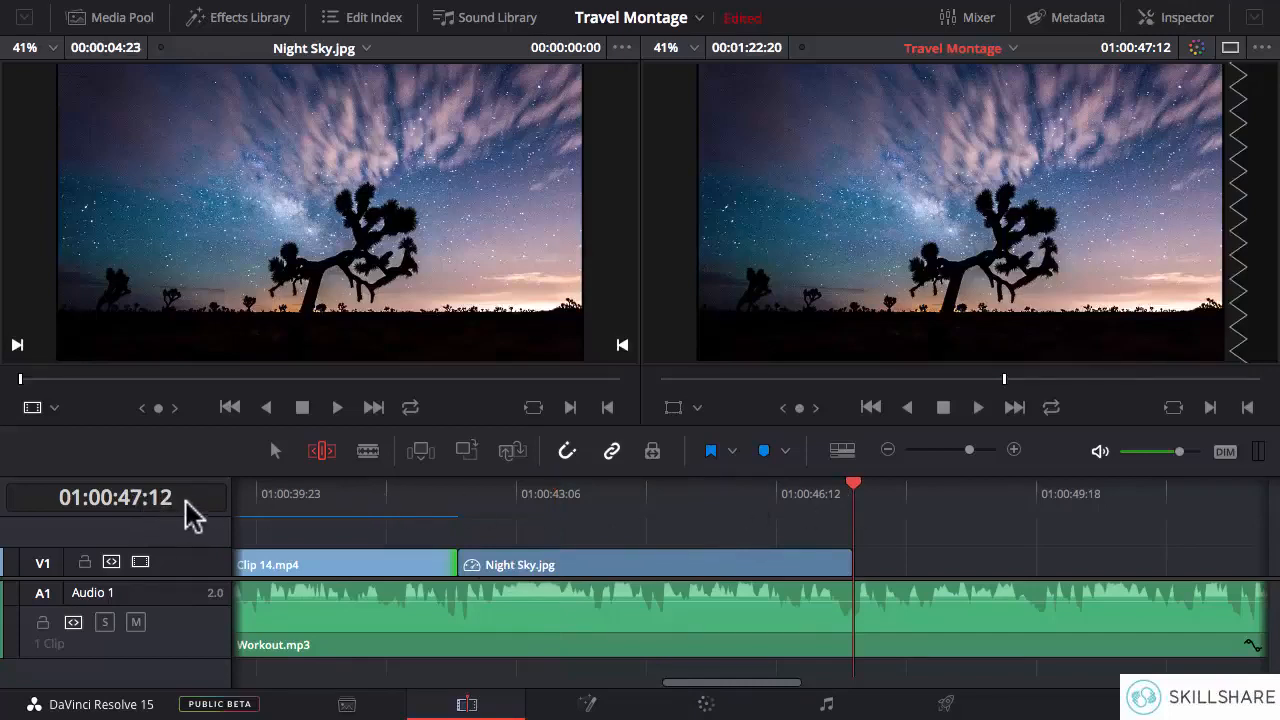
{"action": "left_click", "coordinate": [856, 564]}
{"action": "left_click_drag", "start_coordinate": [856, 564], "coordinate": [870, 564]}
{"action": "left_click", "coordinate": [872, 490]}
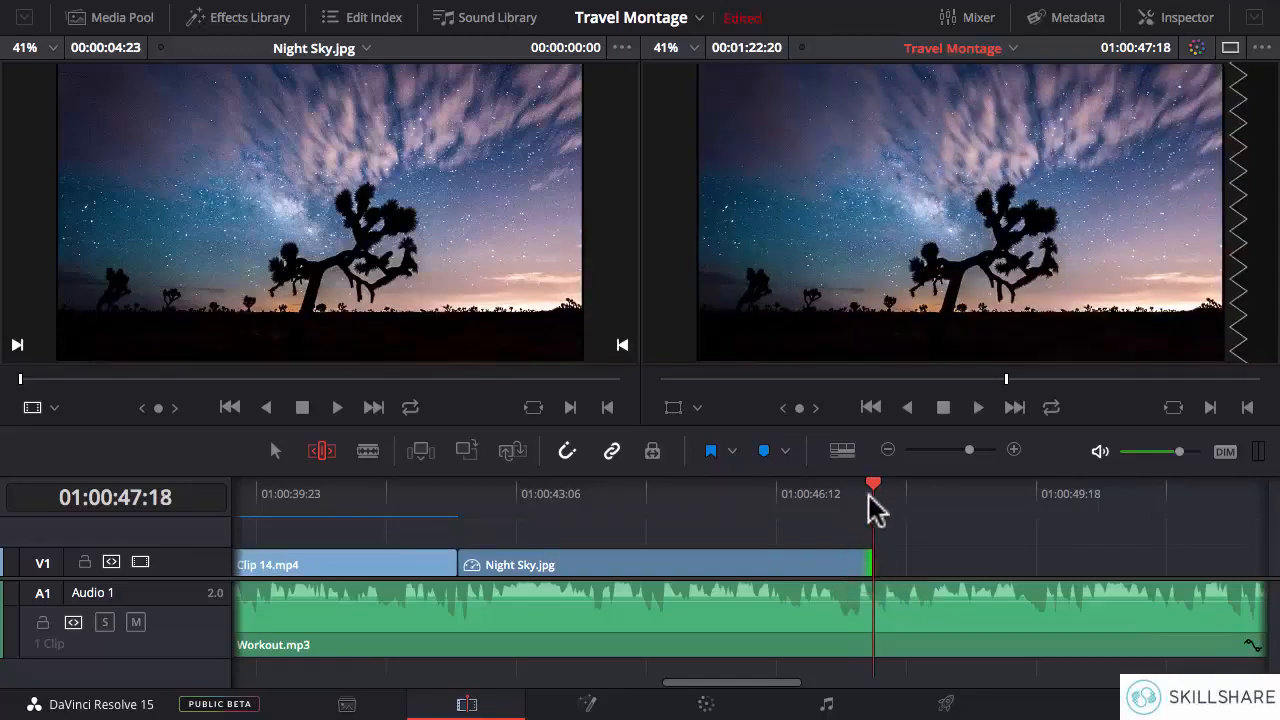
{"action": "mouse_move", "coordinate": [880, 490]}
{"action": "left_mouse_down"}
{"action": "mouse_move", "coordinate": [916, 488]}
{"action": "mouse_move", "coordinate": [895, 489]}
{"action": "mouse_move", "coordinate": [894, 502]}
{"action": "left_mouse_up"}
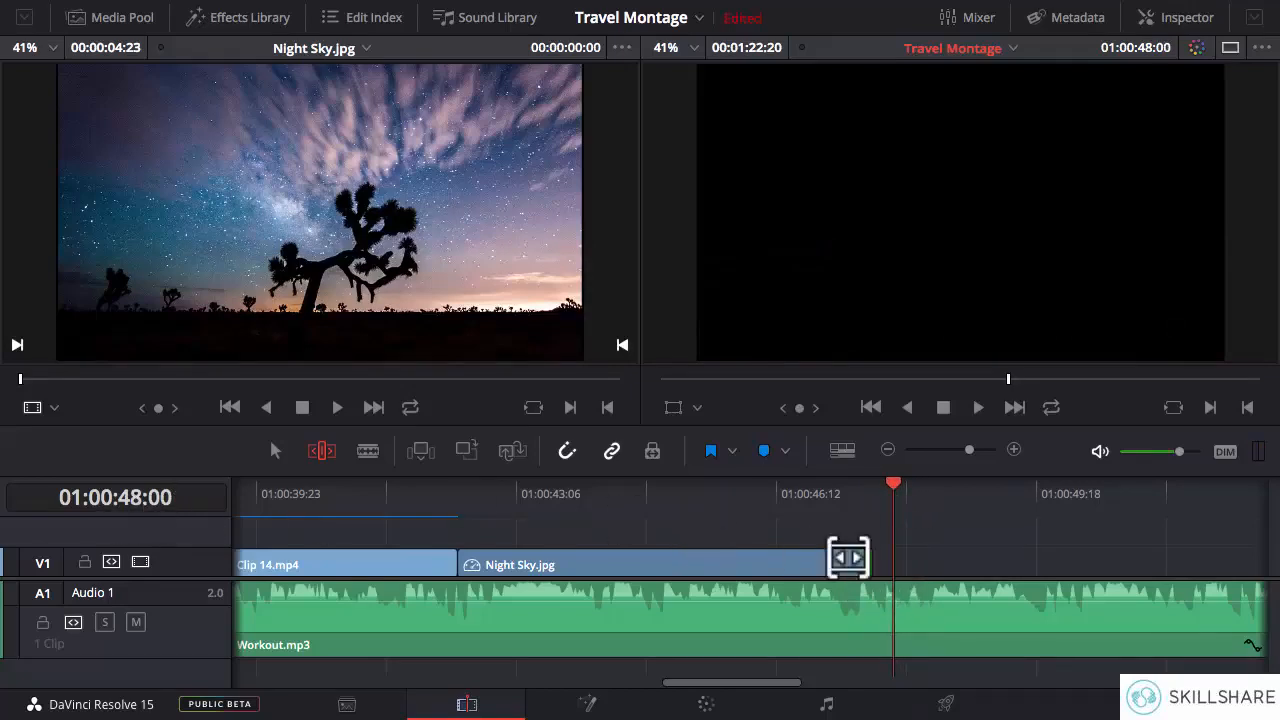
- Extend Night Sky.jpg's end to 01:00:48:00 and split Workout.mp3 at that same point with the Blade tool
{"action": "left_click_drag", "start_coordinate": [855, 564], "coordinate": [890, 564]}
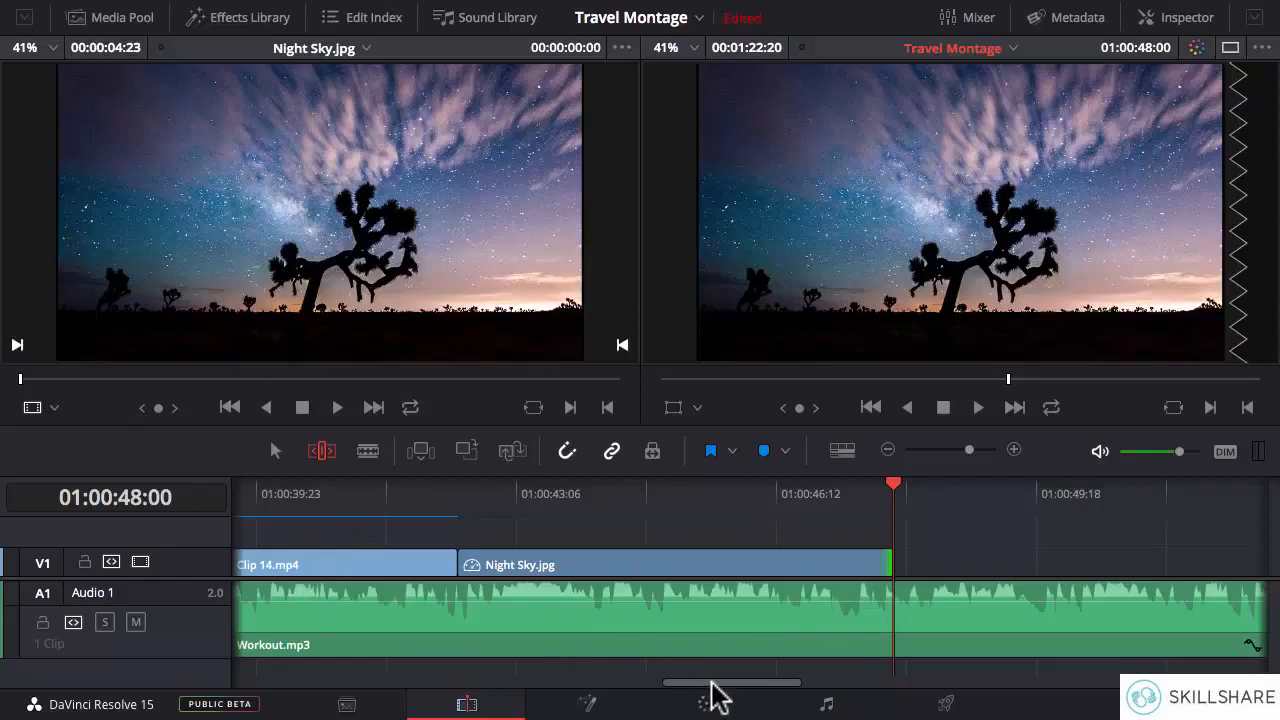
{"action": "left_click_drag", "start_coordinate": [711, 683], "coordinate": [761, 683]}
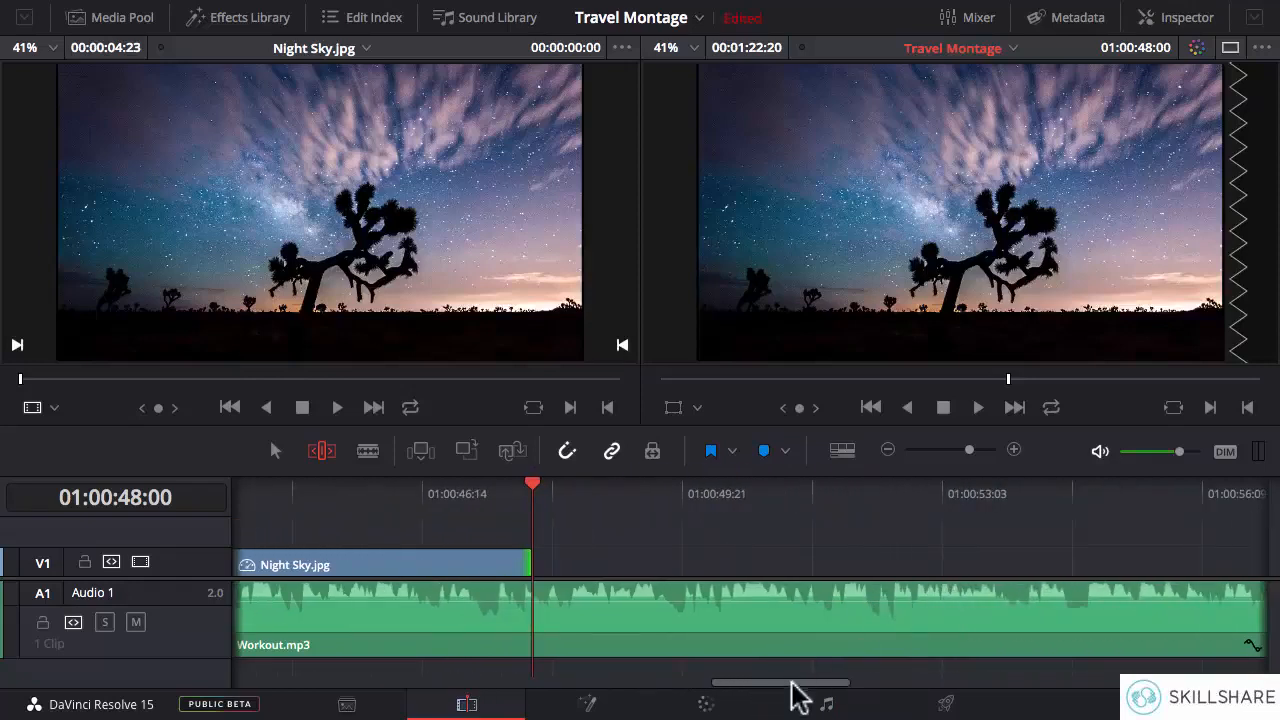
{"action": "left_click", "coordinate": [889, 450]}
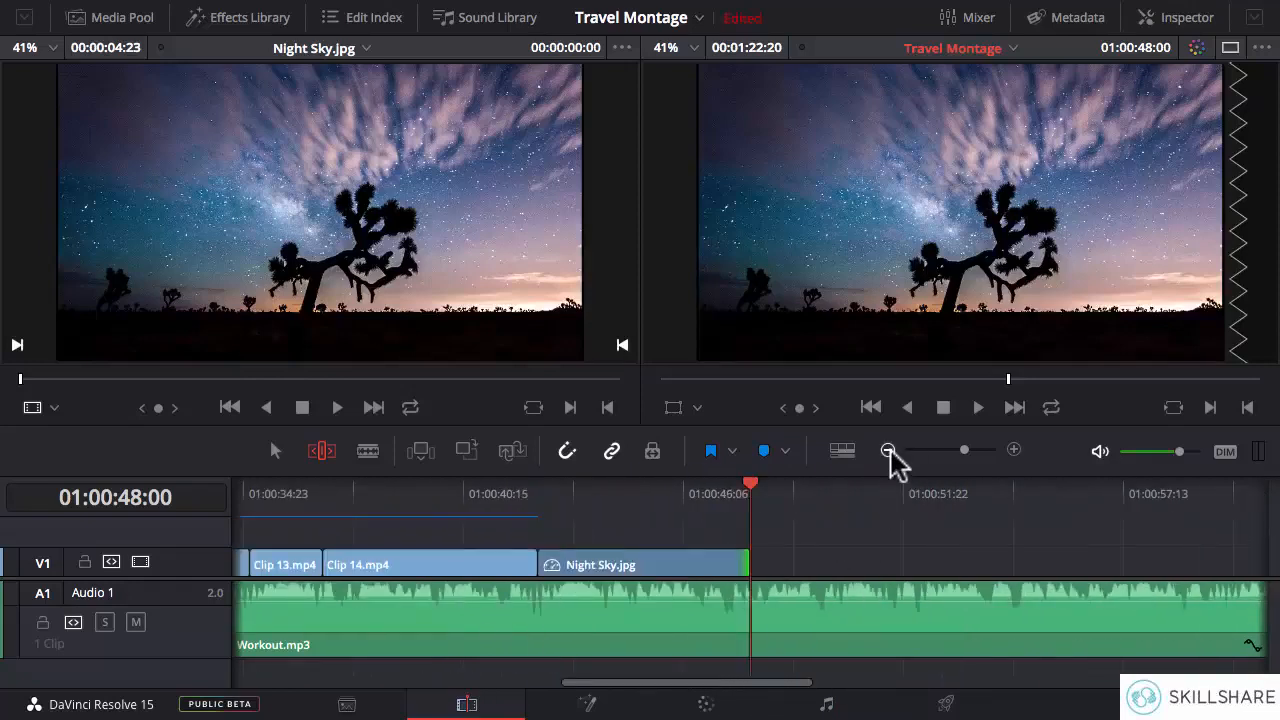
{"action": "left_click", "coordinate": [889, 450]}
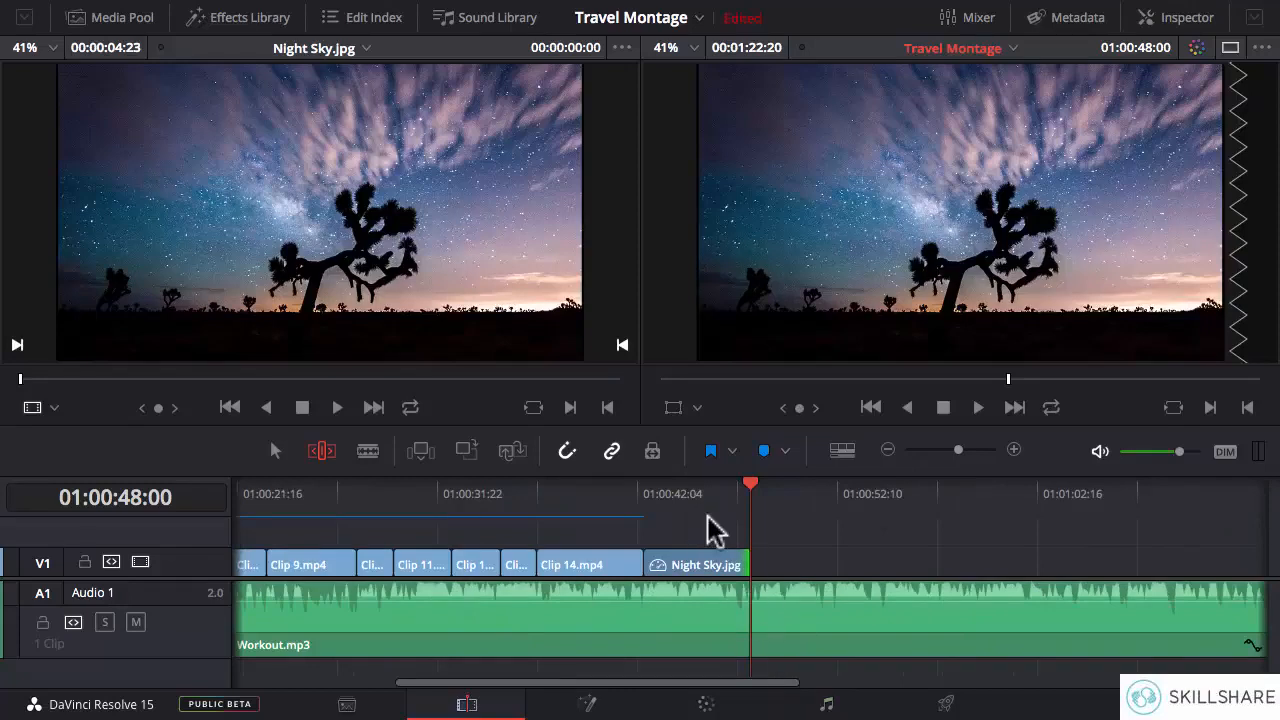
{"action": "left_click", "coordinate": [358, 455]}
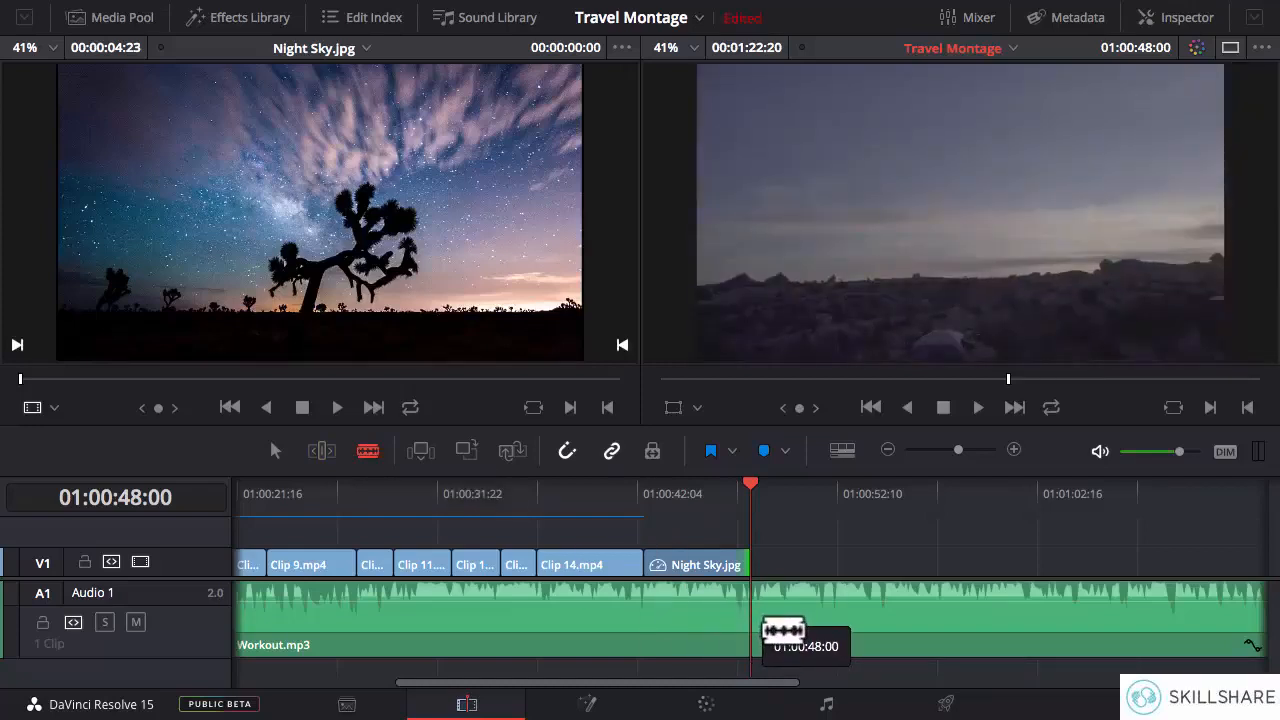
{"action": "left_click", "coordinate": [780, 628]}
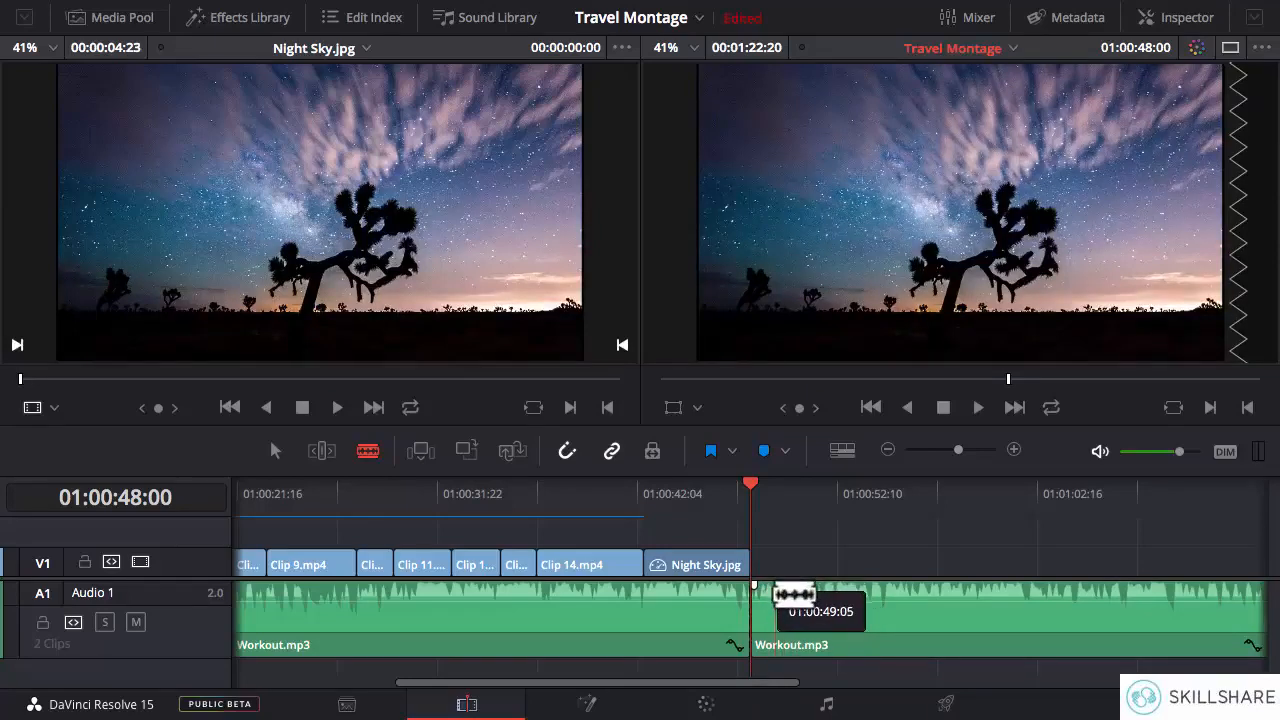
- Return to selection mode and delete the part of Workout.mp3 that follows the cut at 01:00:48:00
{"action": "key", "text": "a"}
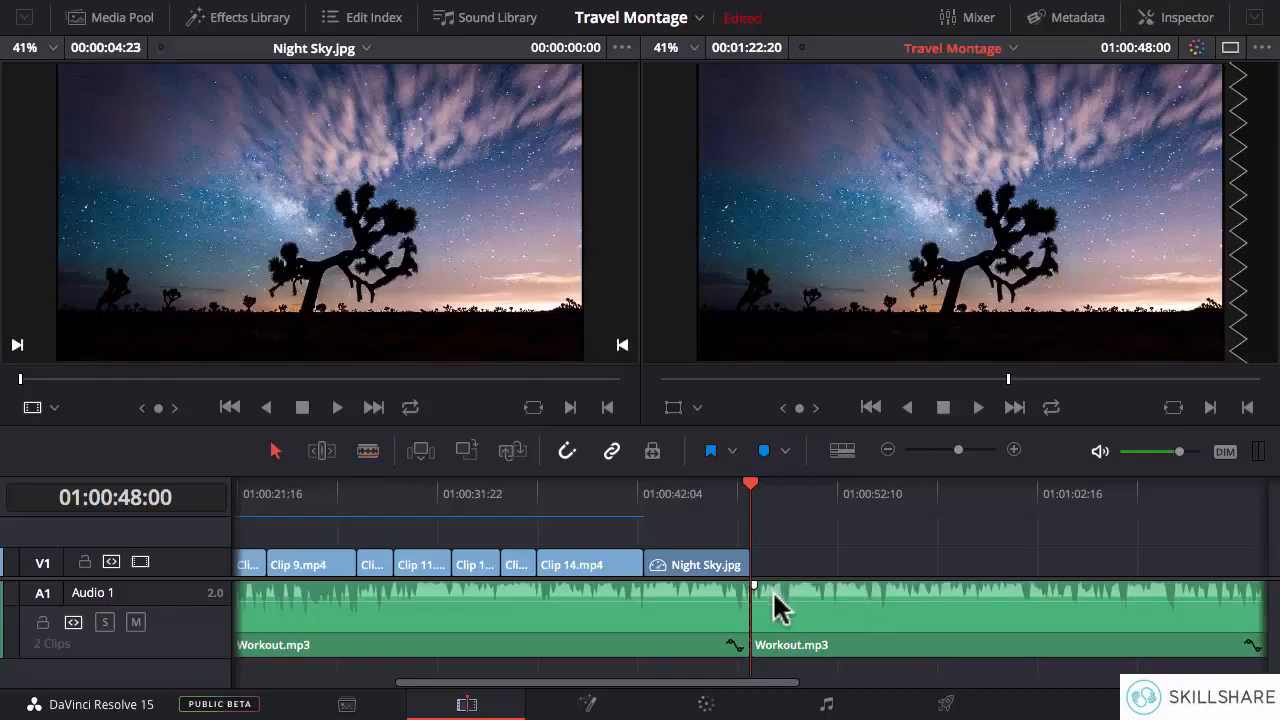
{"action": "left_click", "coordinate": [851, 600]}
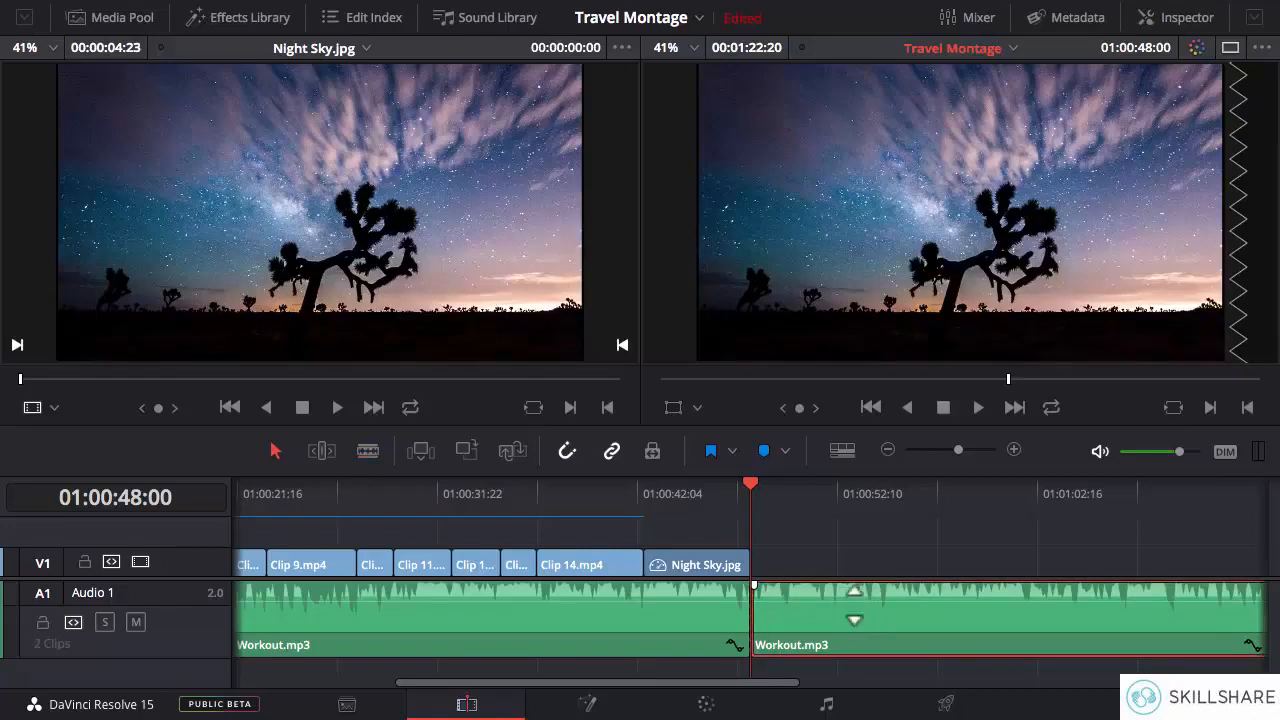
{"action": "key", "text": "Delete"}
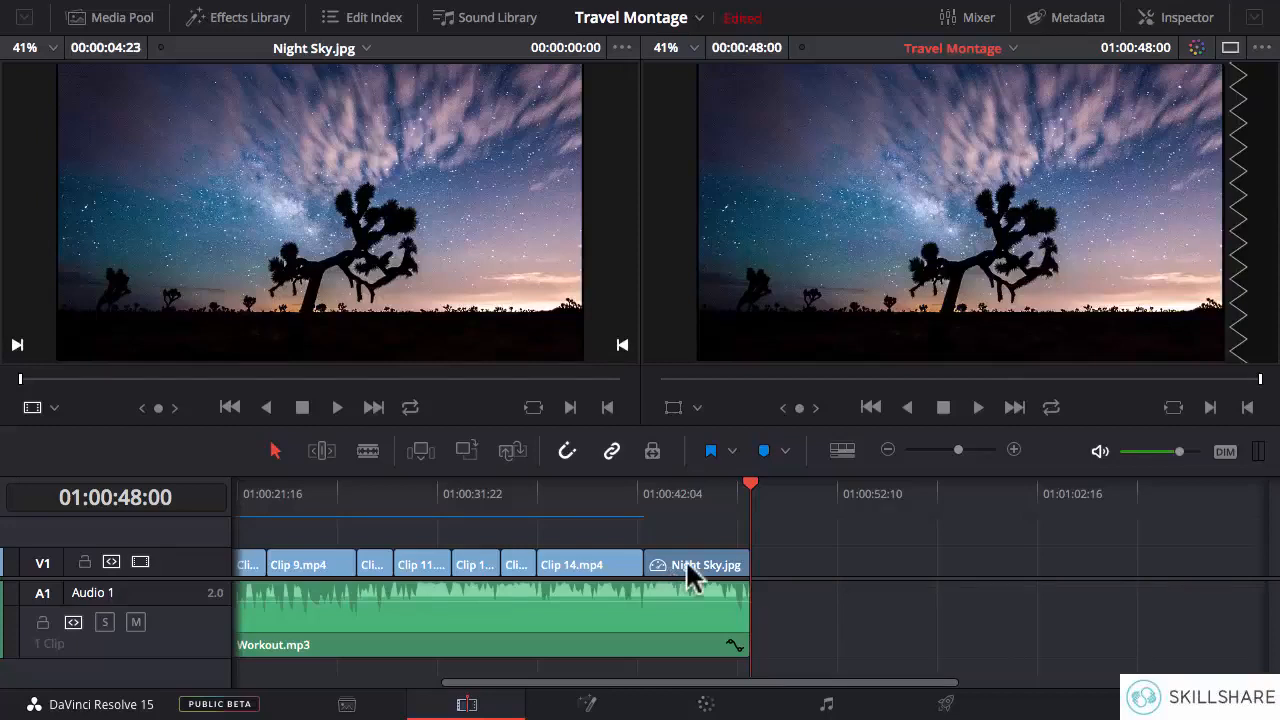
- Play Night Sky.jpg from its start to about 01:00:46:21 to check the ending against the music
{"action": "scroll", "coordinate": [671, 585], "scroll_direction": "up", "scroll_amount": 5}
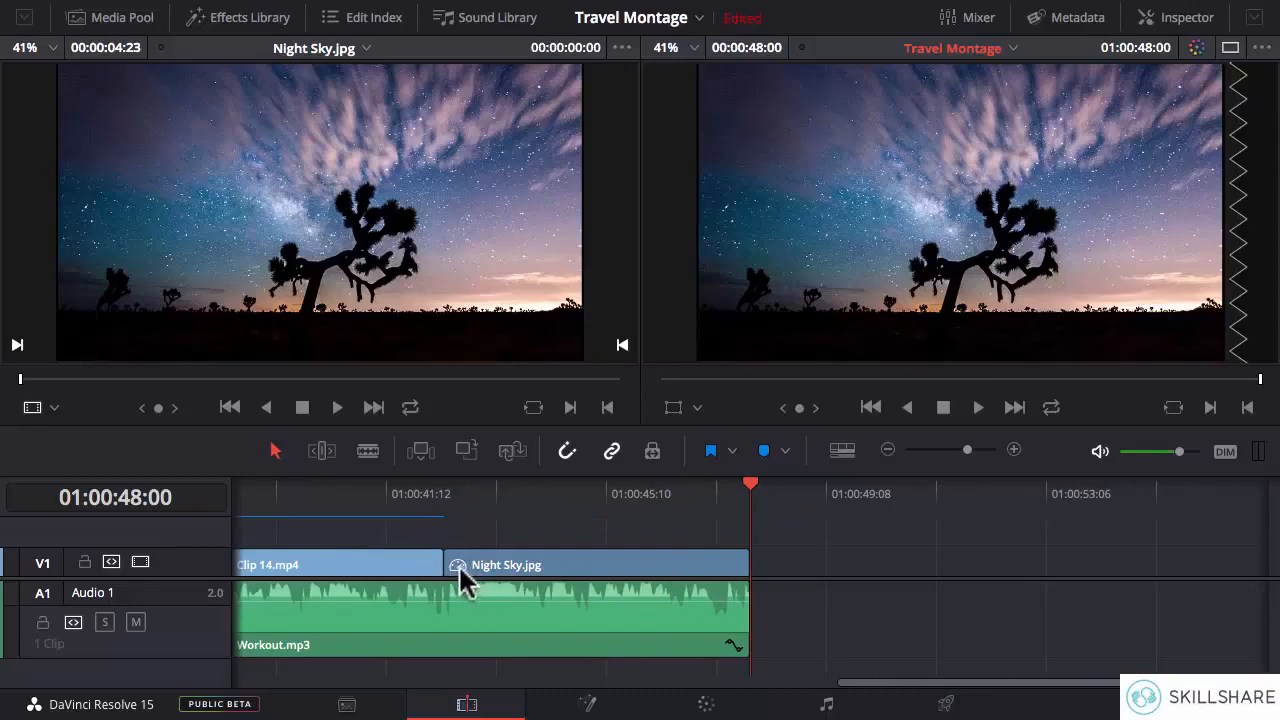
{"action": "left_click", "coordinate": [525, 493]}
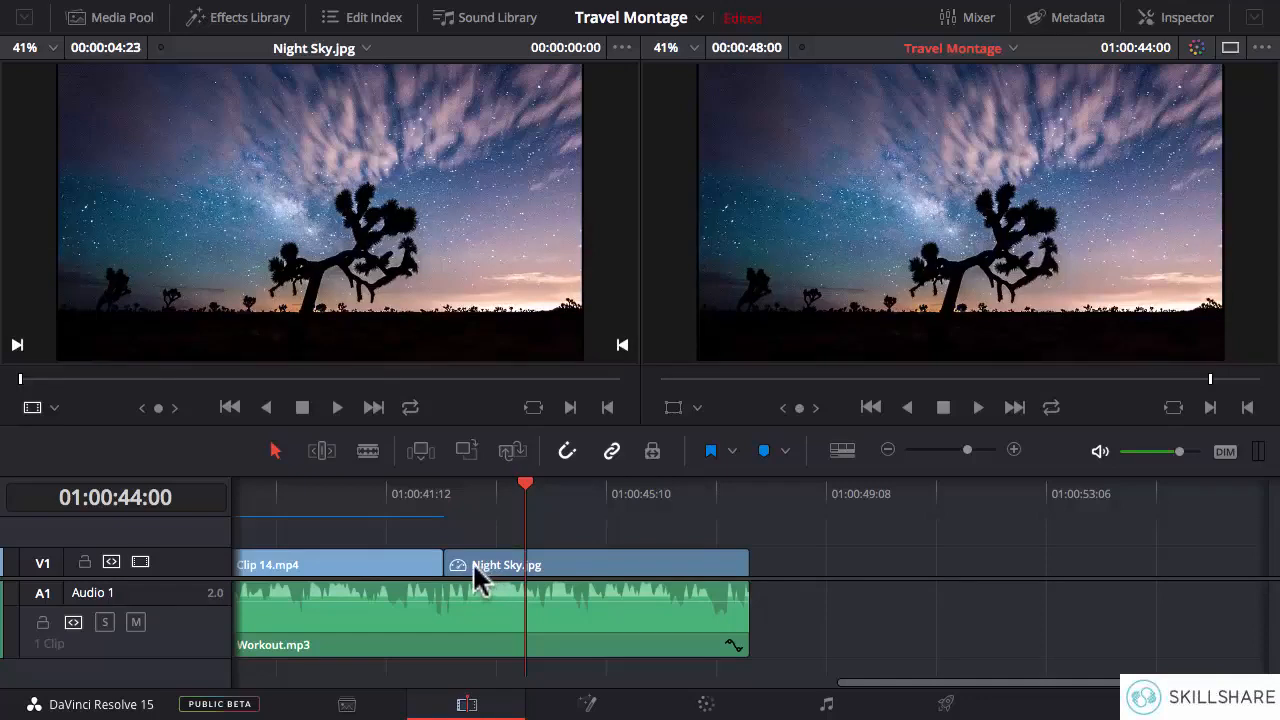
{"action": "left_click_drag", "start_coordinate": [903, 683], "coordinate": [856, 684]}
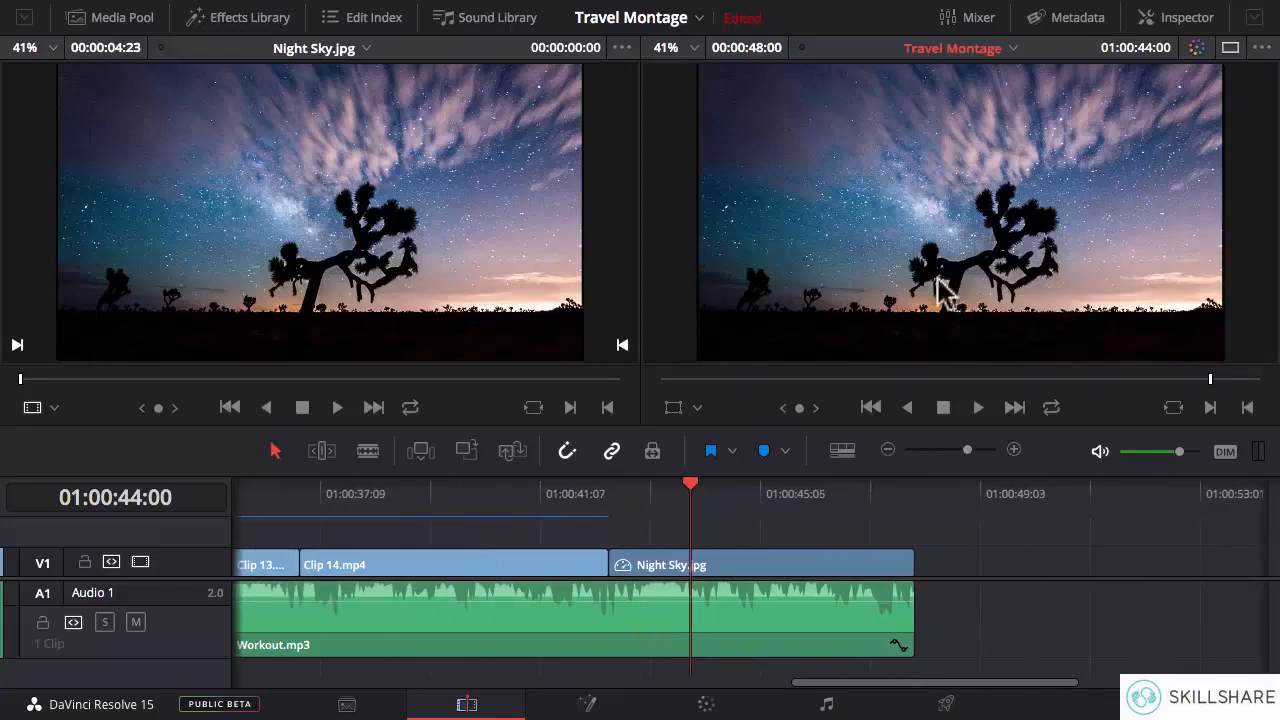
{"action": "left_click", "coordinate": [608, 497]}
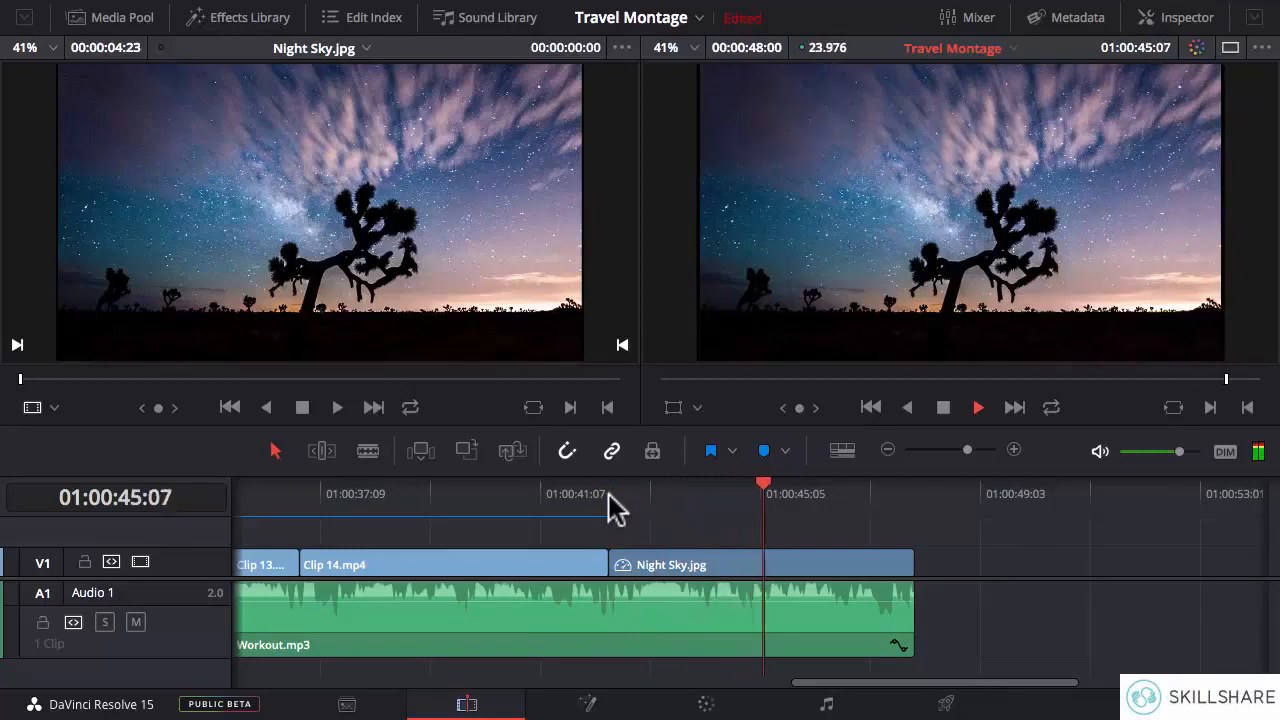
{"action": "key", "text": "space"}
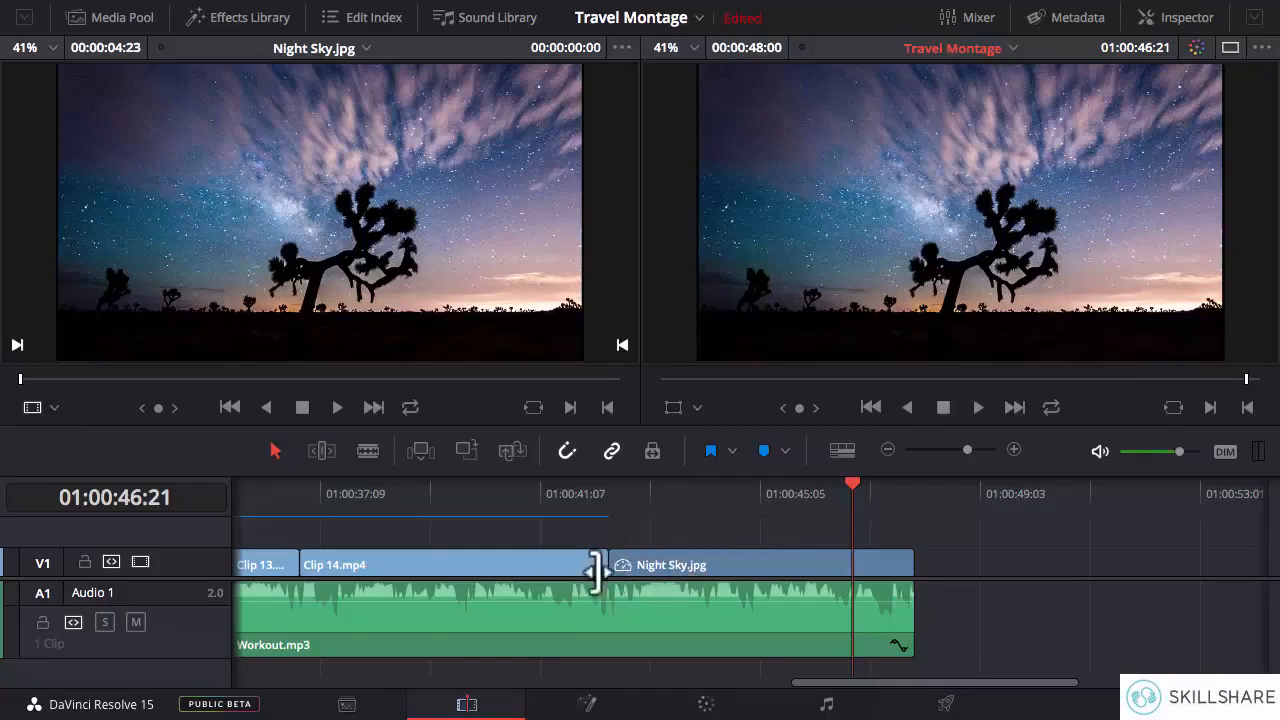
- Set a Zoom keyframe at 1.000 on Night Sky.jpg at 01:00:43:12
{"action": "left_click", "coordinate": [662, 490]}
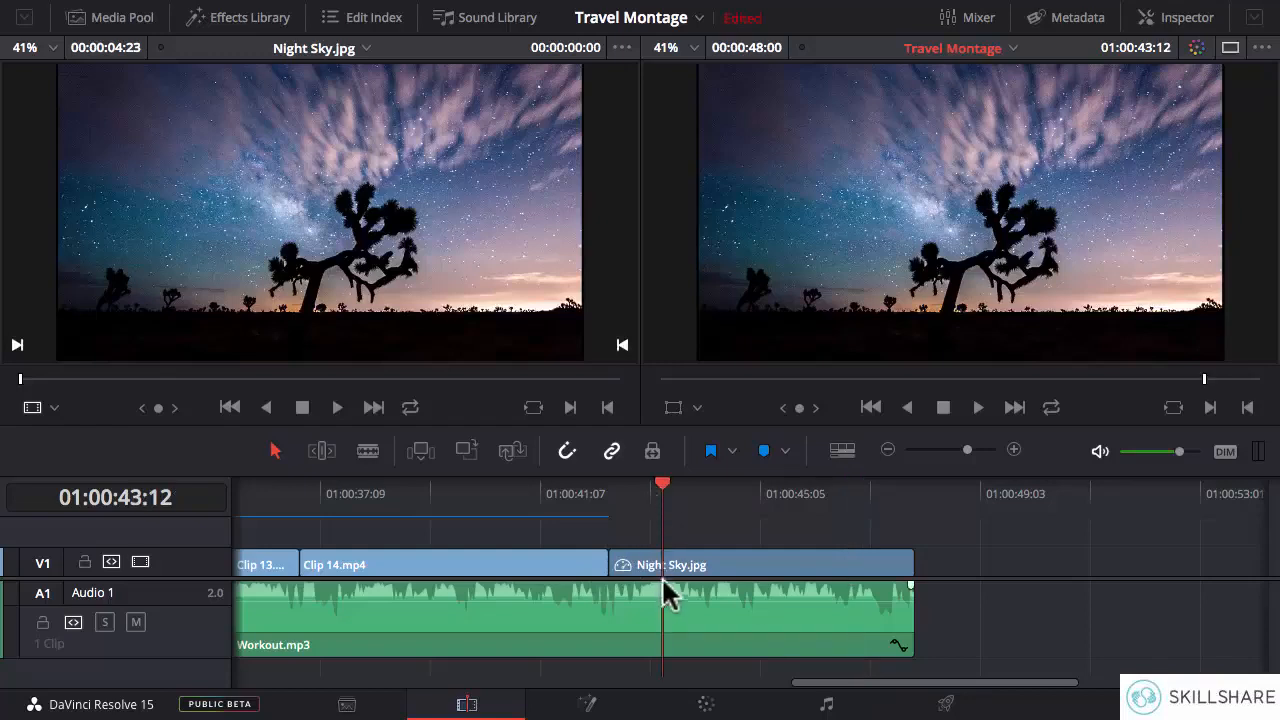
{"action": "left_click", "coordinate": [757, 575]}
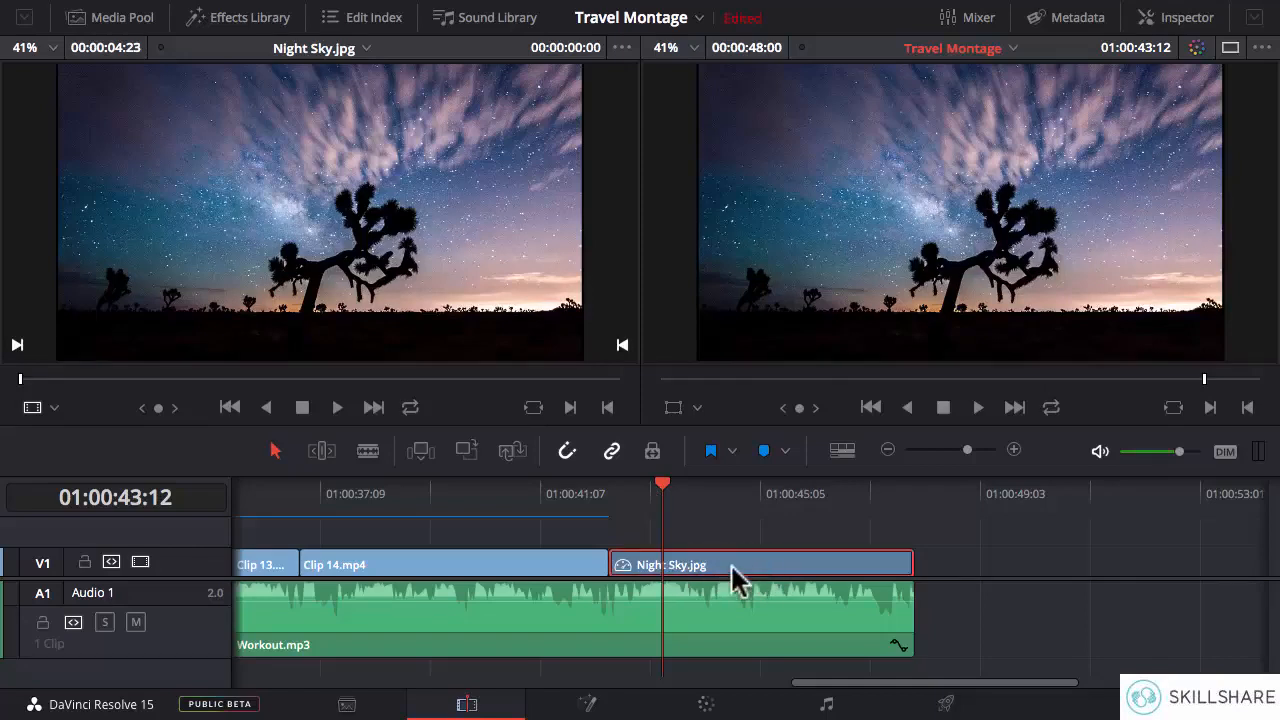
{"action": "left_click", "coordinate": [1176, 28]}
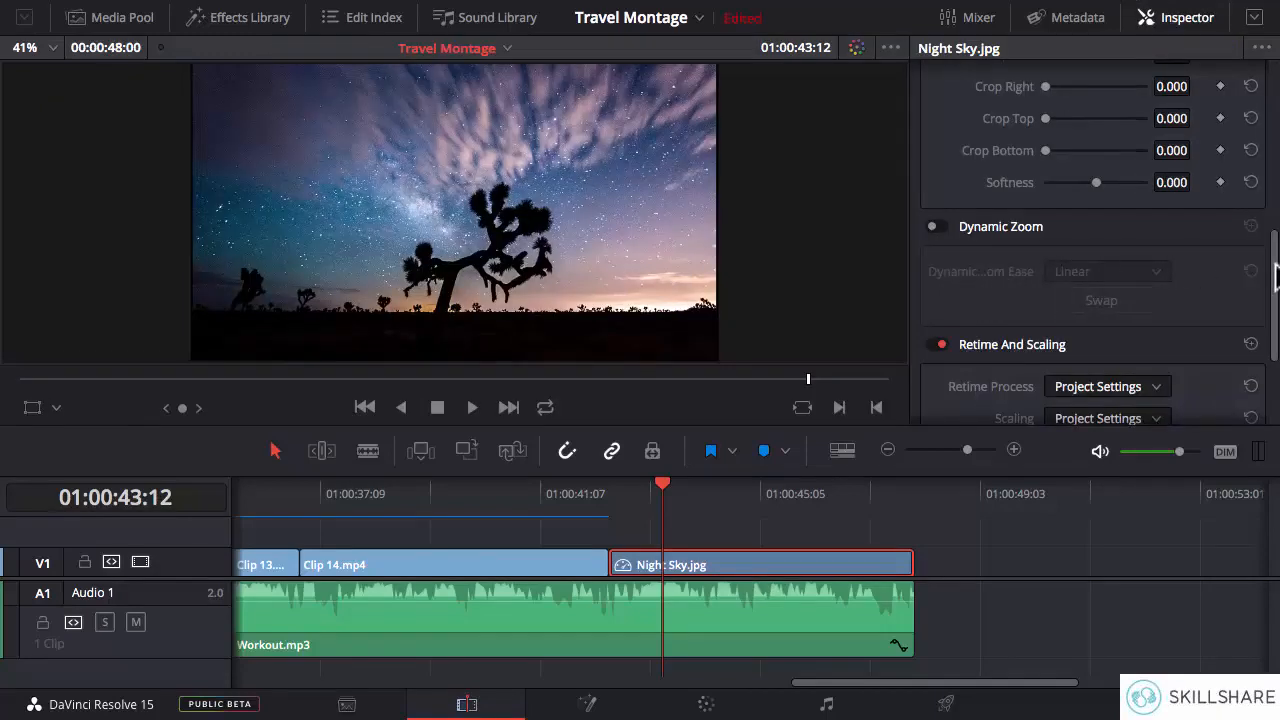
{"action": "scroll", "coordinate": [1100, 405], "scroll_direction": "up", "scroll_amount": 8}
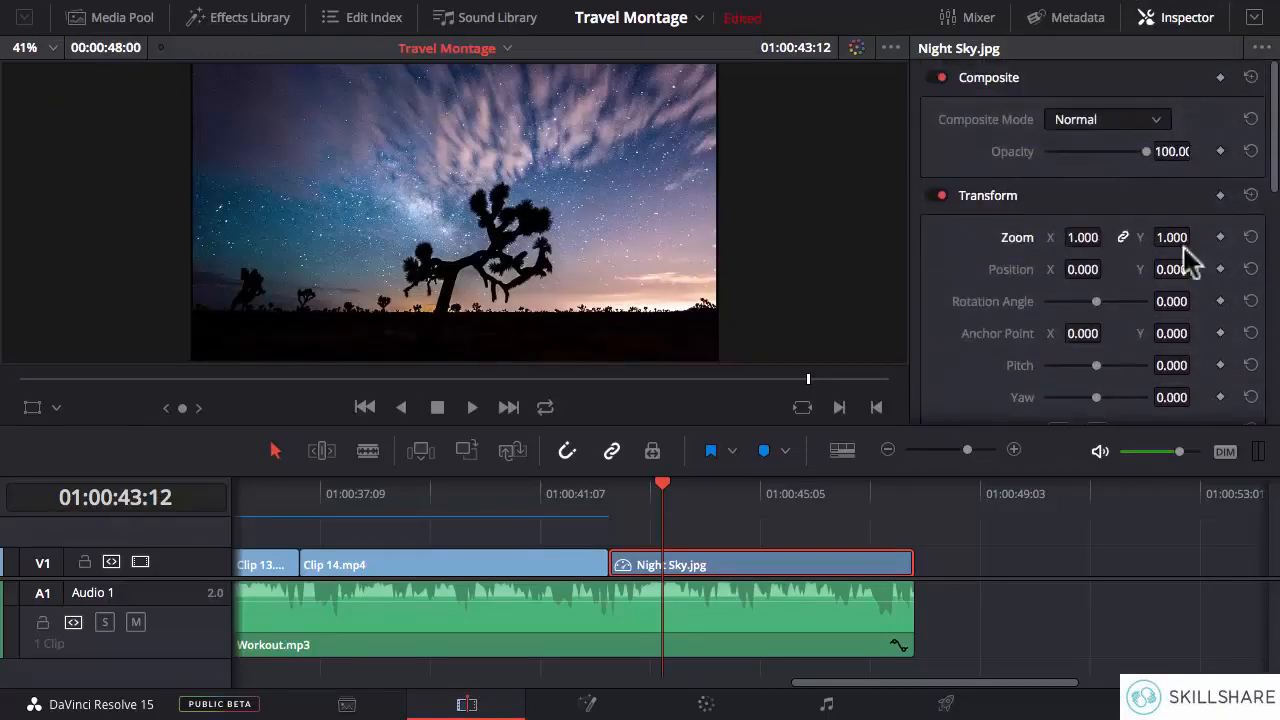
{"action": "left_click", "coordinate": [1220, 237]}
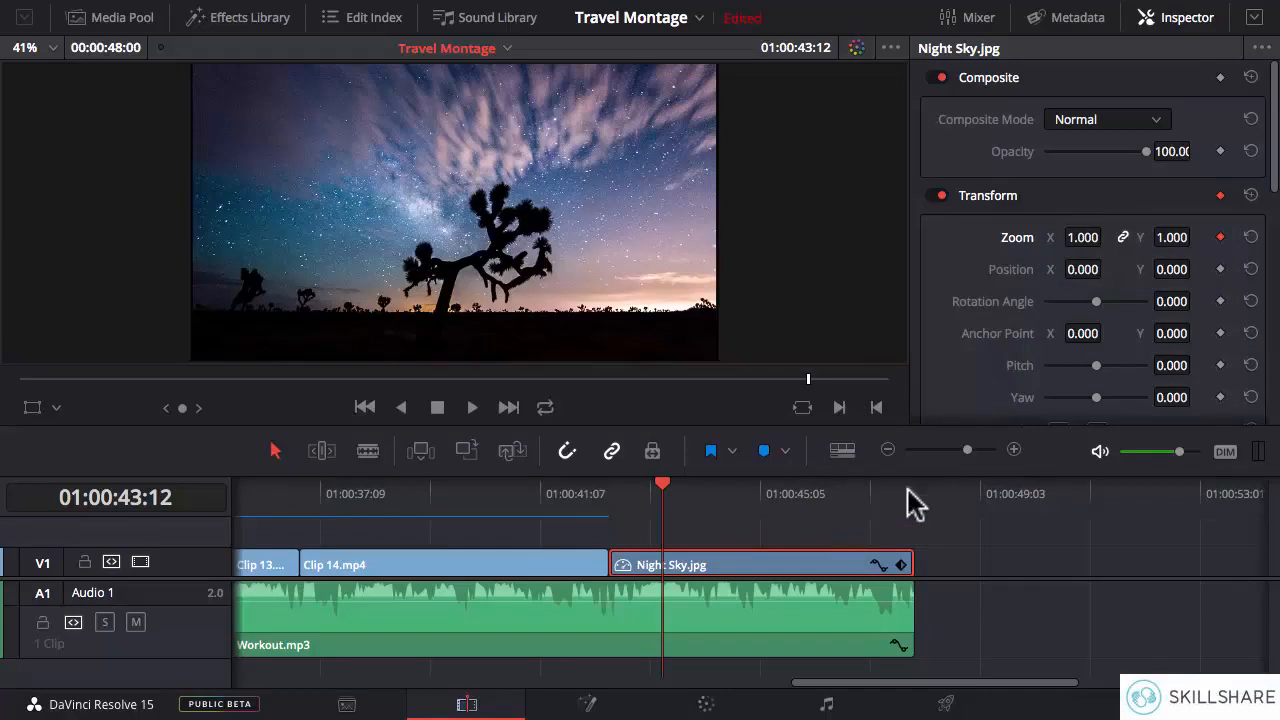
- Add a Zoom keyframe of 1.460 to Night Sky.jpg at 01:00:47:02, and play the clip from its start to review the zoom
{"action": "left_click", "coordinate": [856, 484]}
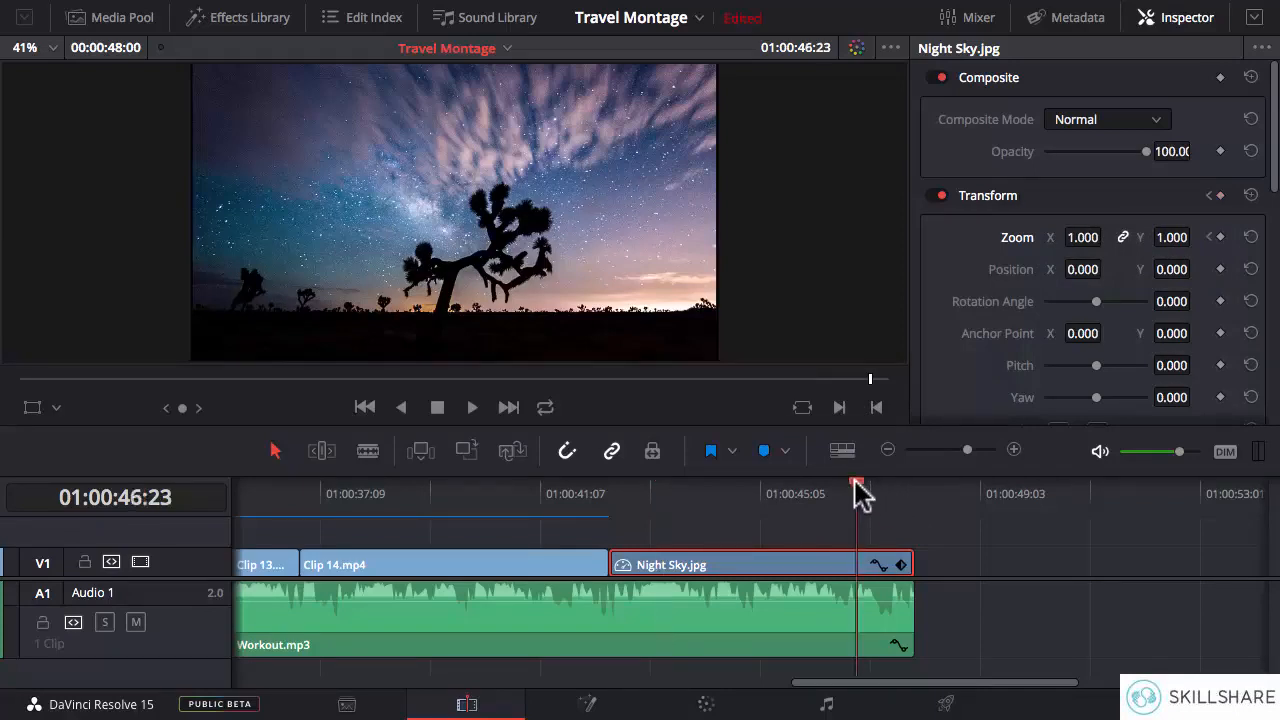
{"action": "left_click_drag", "start_coordinate": [857, 483], "coordinate": [863, 483]}
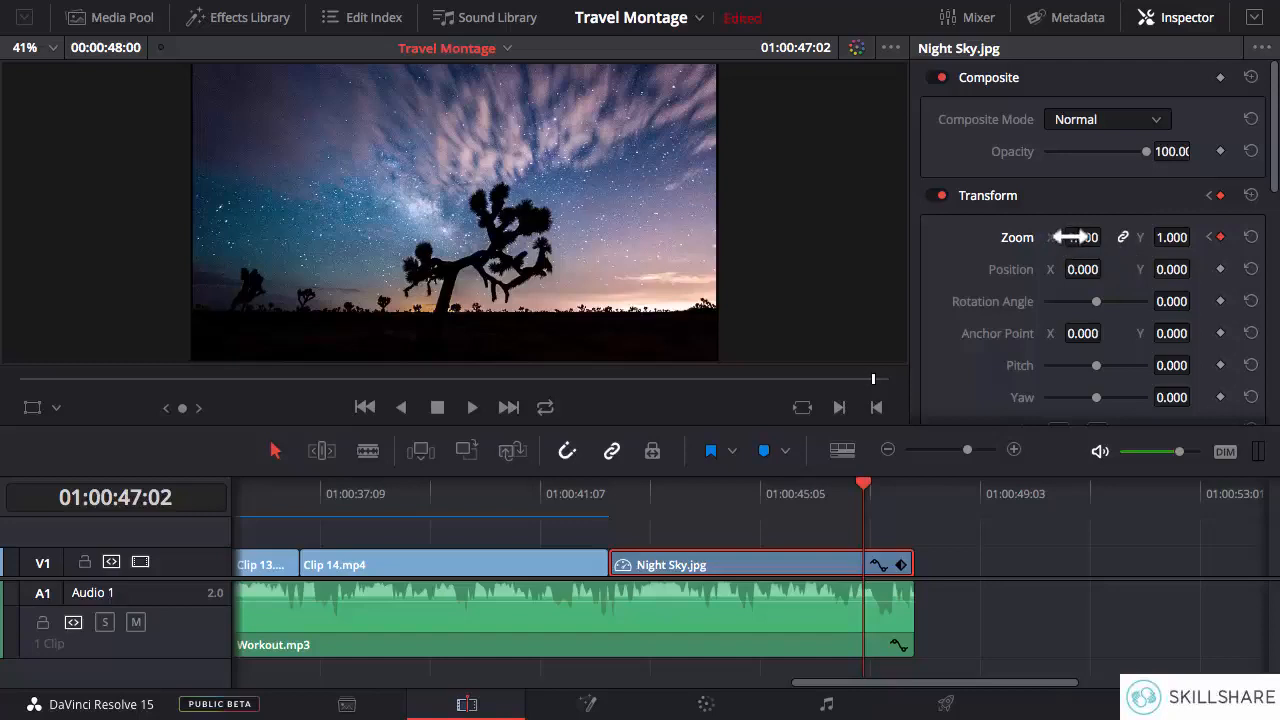
{"action": "left_click_drag", "start_coordinate": [1082, 237], "coordinate": [1118, 237]}
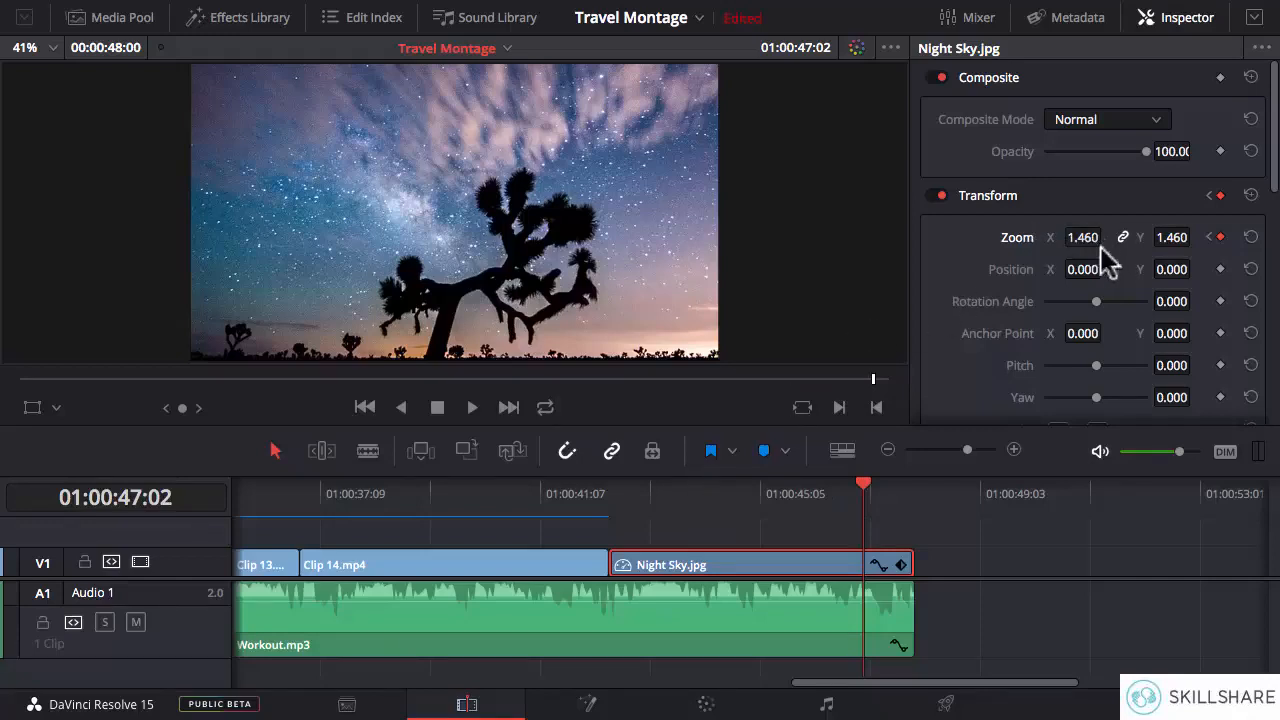
{"action": "left_click", "coordinate": [612, 493]}
{"action": "key", "text": "space"}
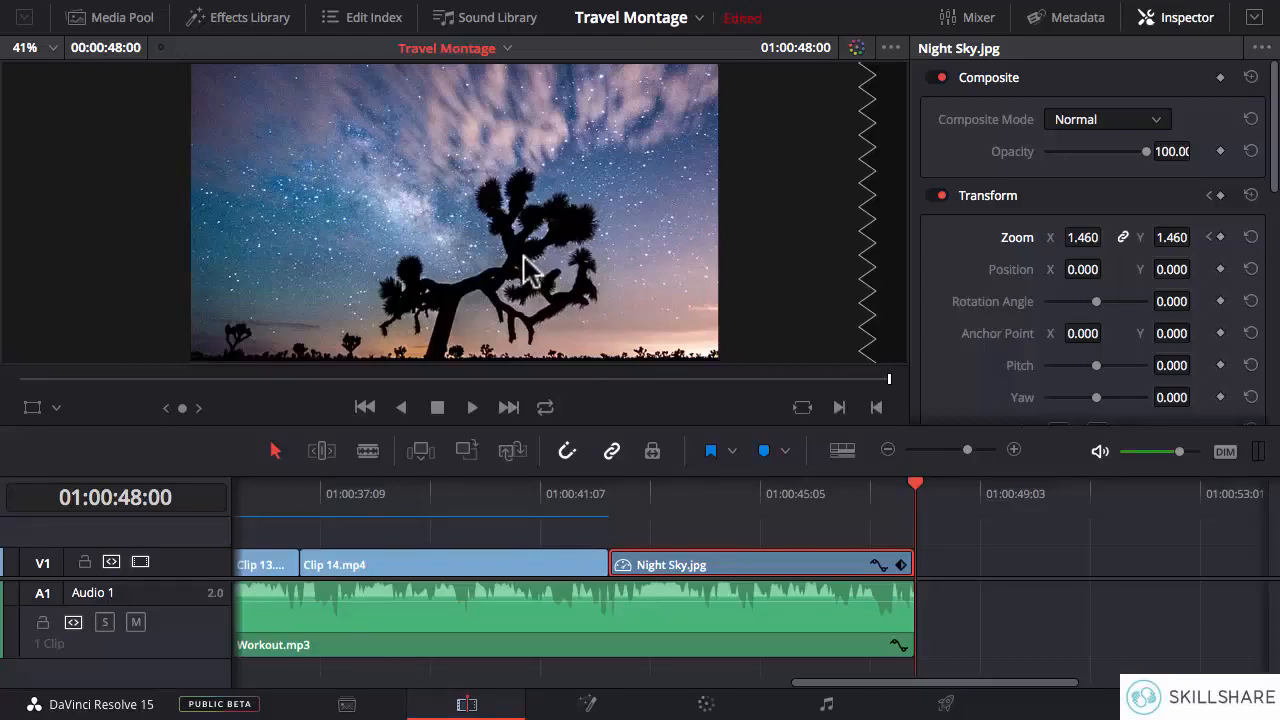
- Scrub through Clip 3.mp4 and the start of Clip 4.mp4 to examine how their footage lines up with the music
{"action": "left_click_drag", "start_coordinate": [917, 684], "coordinate": [470, 683]}
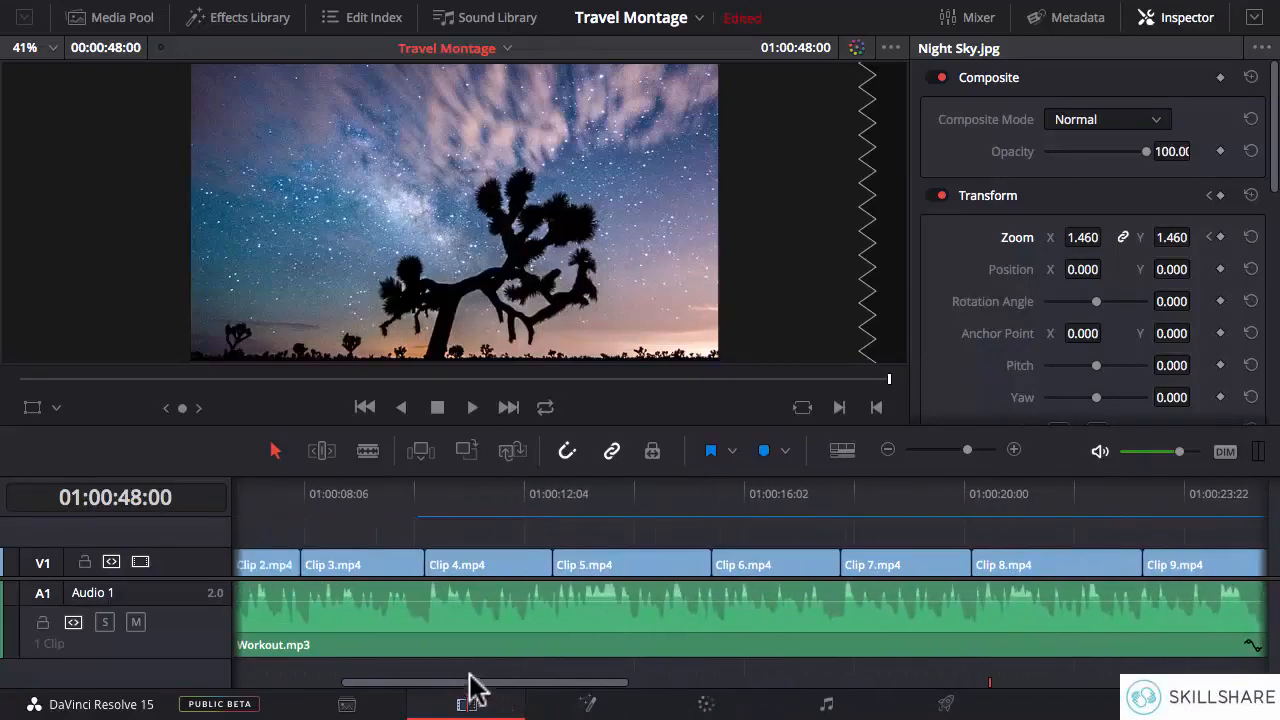
{"action": "left_click", "coordinate": [328, 490]}
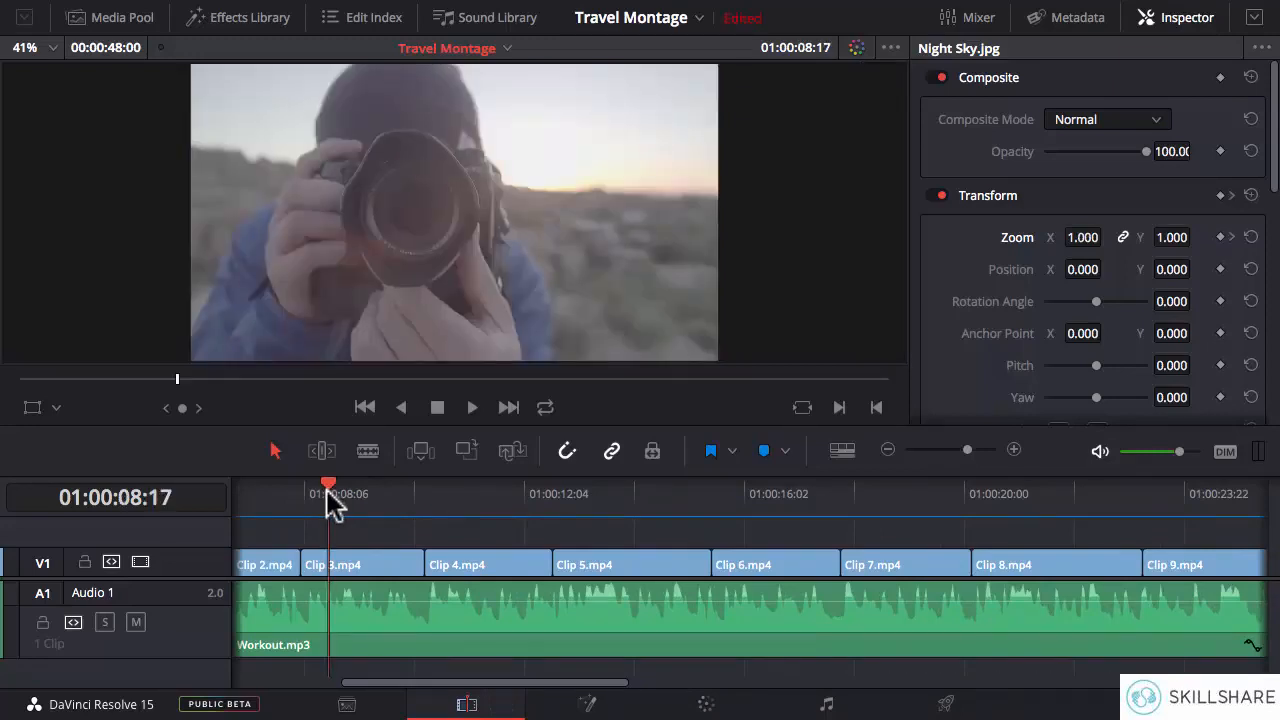
{"action": "left_click_drag", "start_coordinate": [326, 490], "coordinate": [384, 486]}
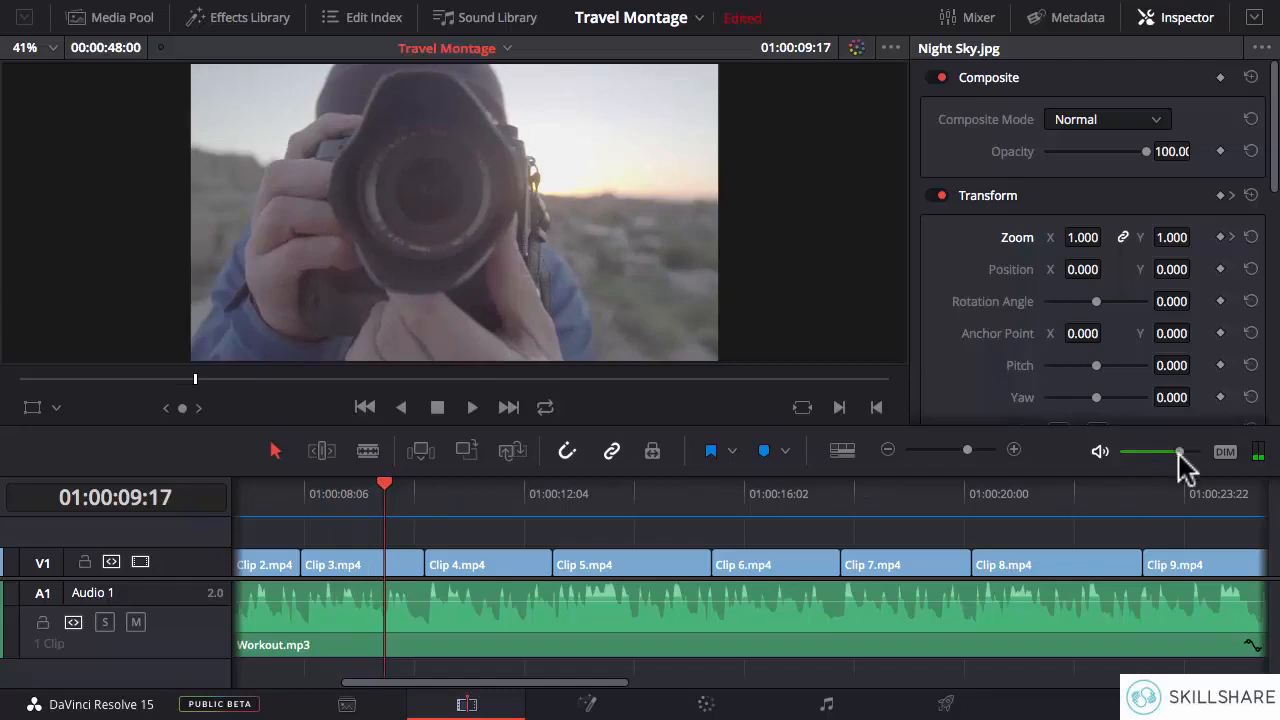
{"action": "left_click", "coordinate": [424, 490]}
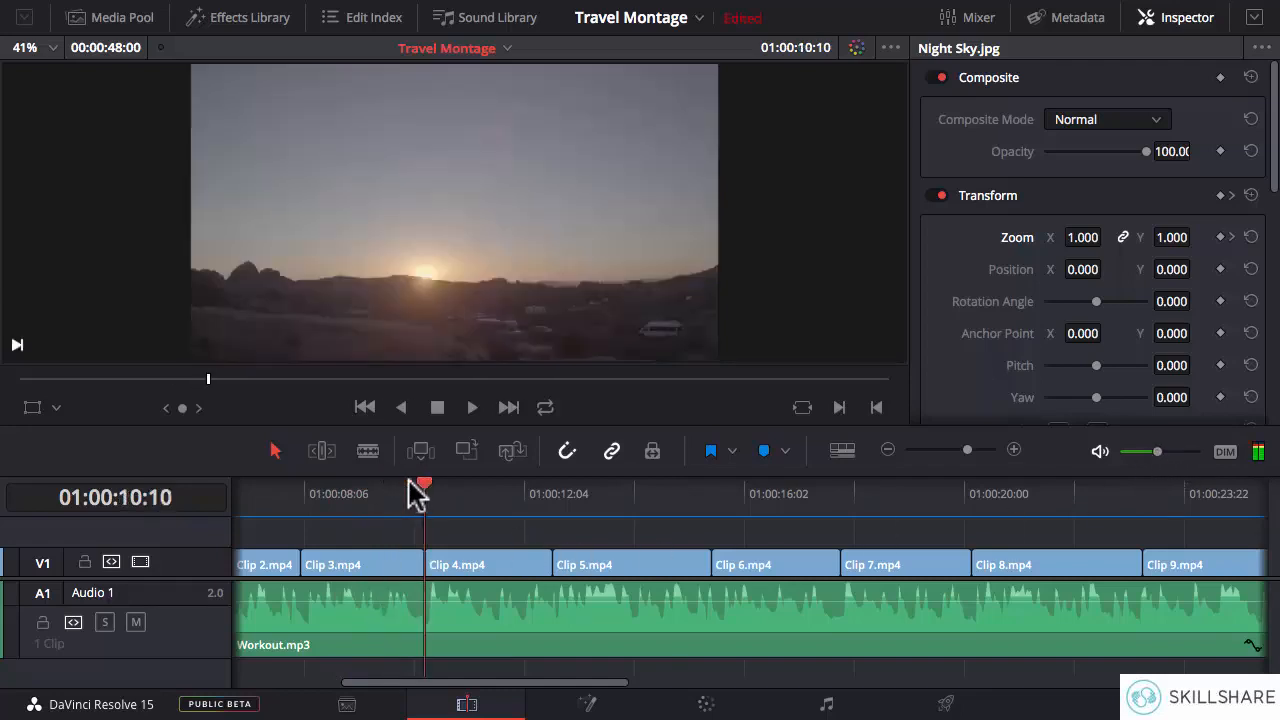
{"action": "left_click_drag", "start_coordinate": [426, 492], "coordinate": [451, 506]}
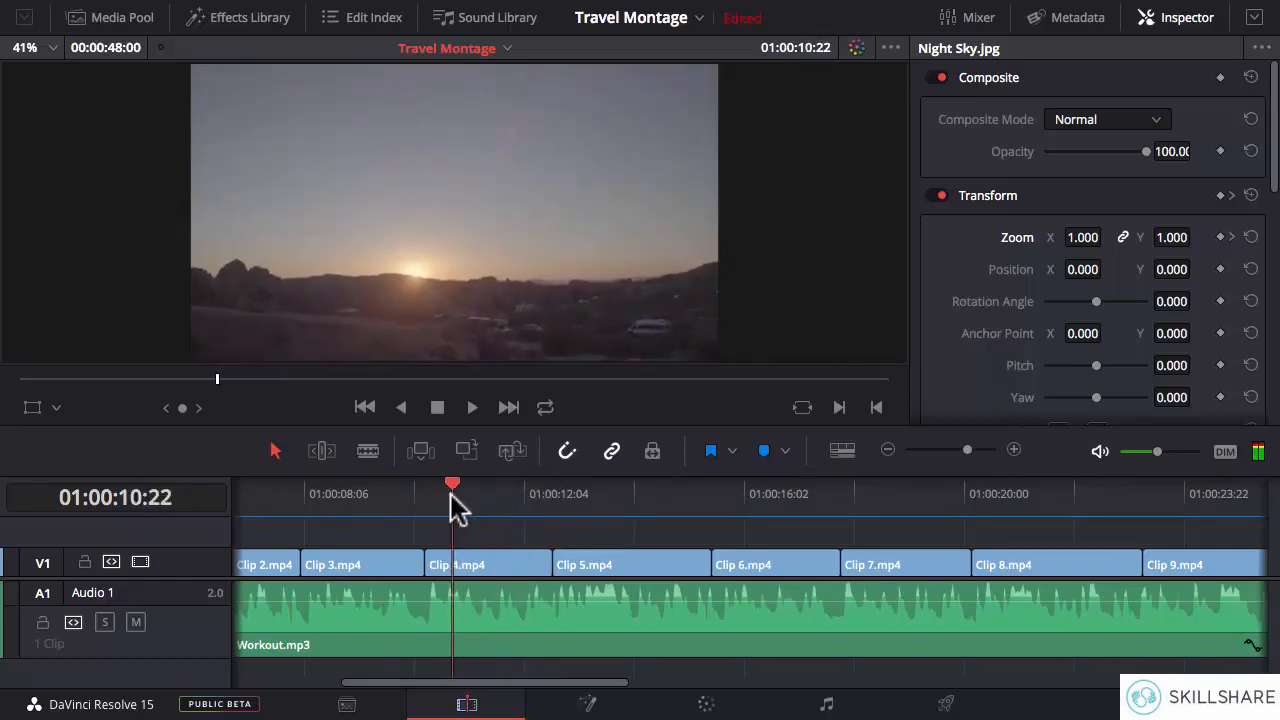
{"action": "scroll", "coordinate": [556, 552], "scroll_direction": "left", "scroll_amount": 5}
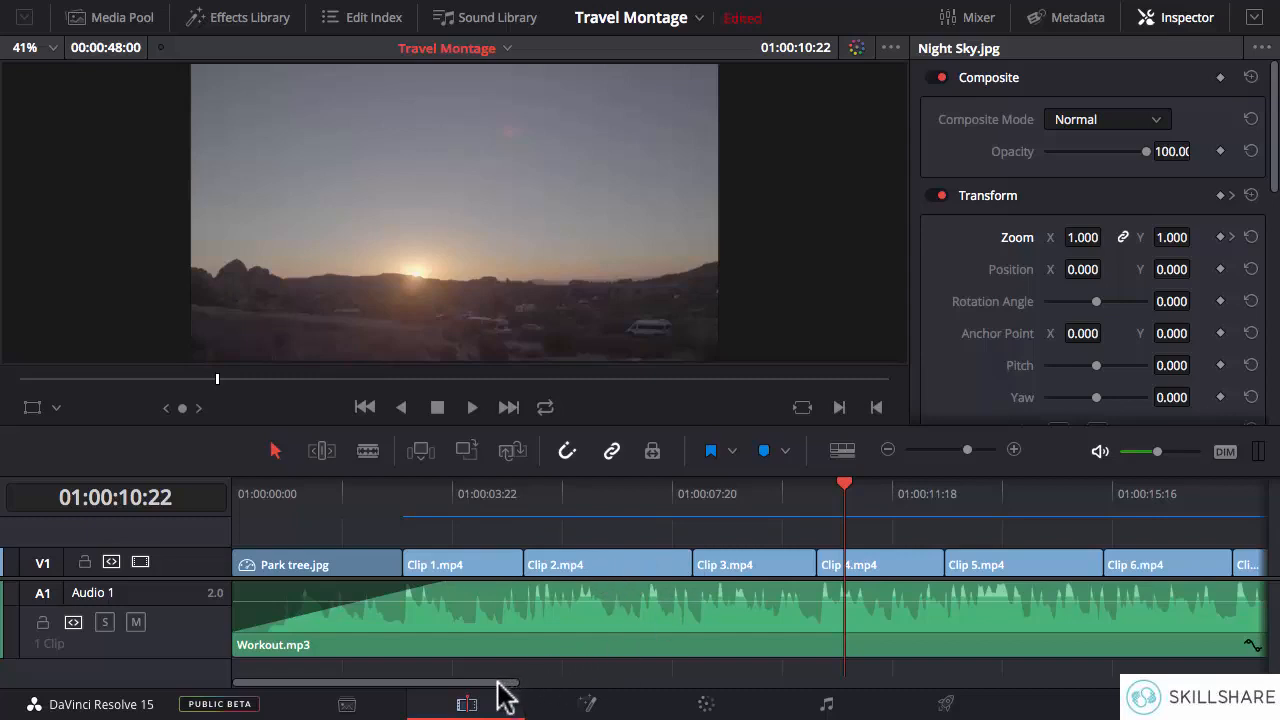
{"action": "left_click_drag", "start_coordinate": [505, 690], "coordinate": [612, 690]}
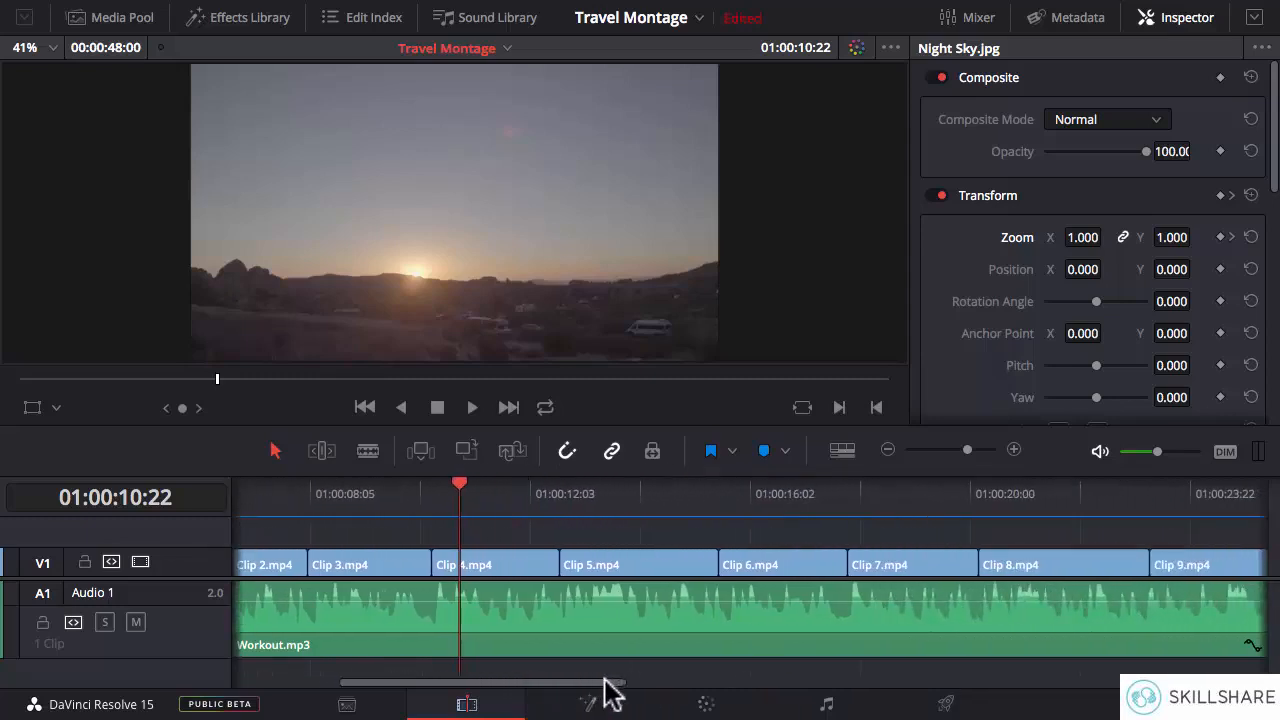
- Slip the footage within Clip 4.mp4 in Trim Edit Mode around the beat near 01:00:12:05, and scrub the clip to check it
{"action": "left_click_drag", "start_coordinate": [457, 491], "coordinate": [532, 492]}
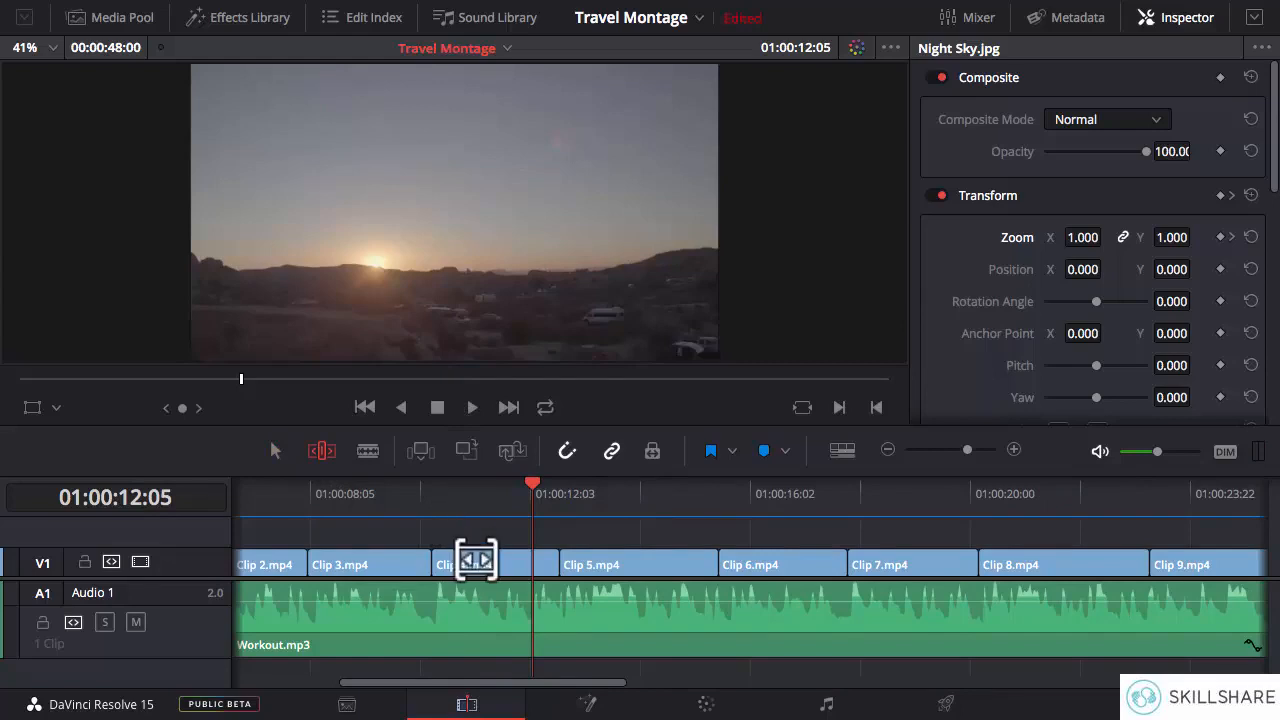
{"action": "left_click_drag", "start_coordinate": [477, 560], "coordinate": [429, 558]}
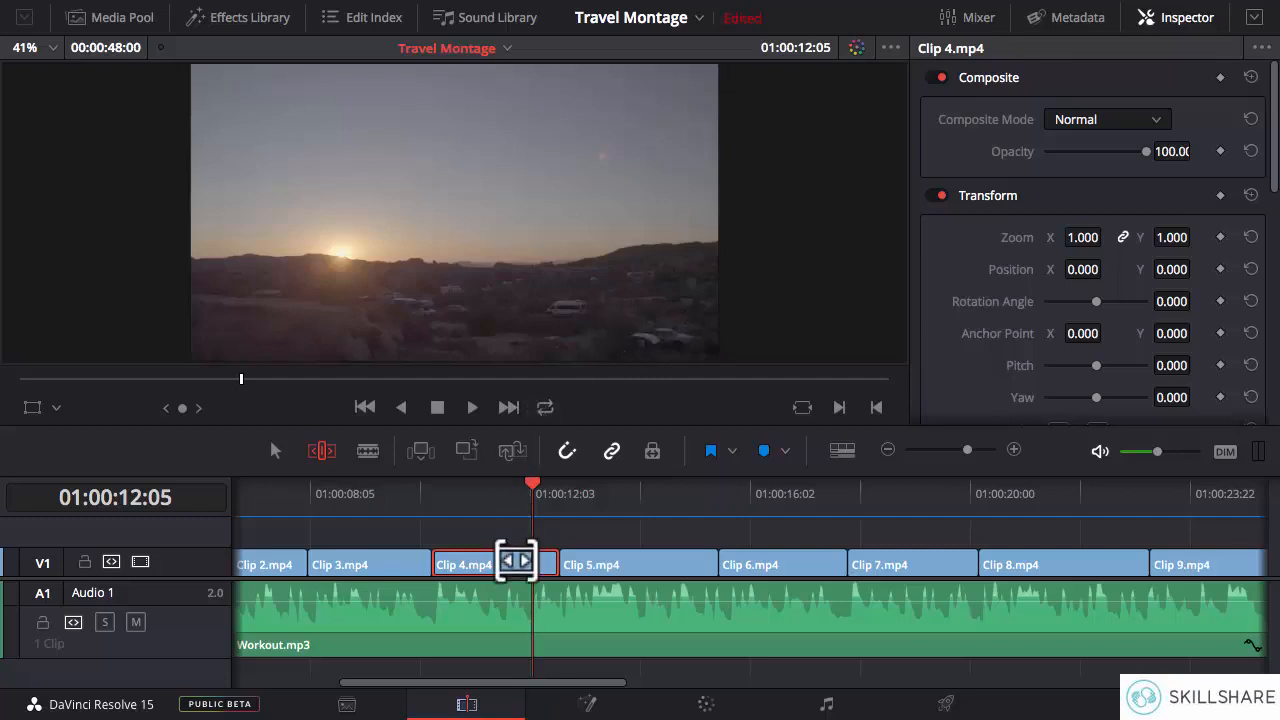
{"action": "mouse_move", "coordinate": [505, 563]}
{"action": "left_mouse_down"}
{"action": "mouse_move", "coordinate": [466, 561]}
{"action": "mouse_move", "coordinate": [556, 559]}
{"action": "mouse_move", "coordinate": [474, 556]}
{"action": "mouse_move", "coordinate": [494, 553]}
{"action": "left_mouse_up"}
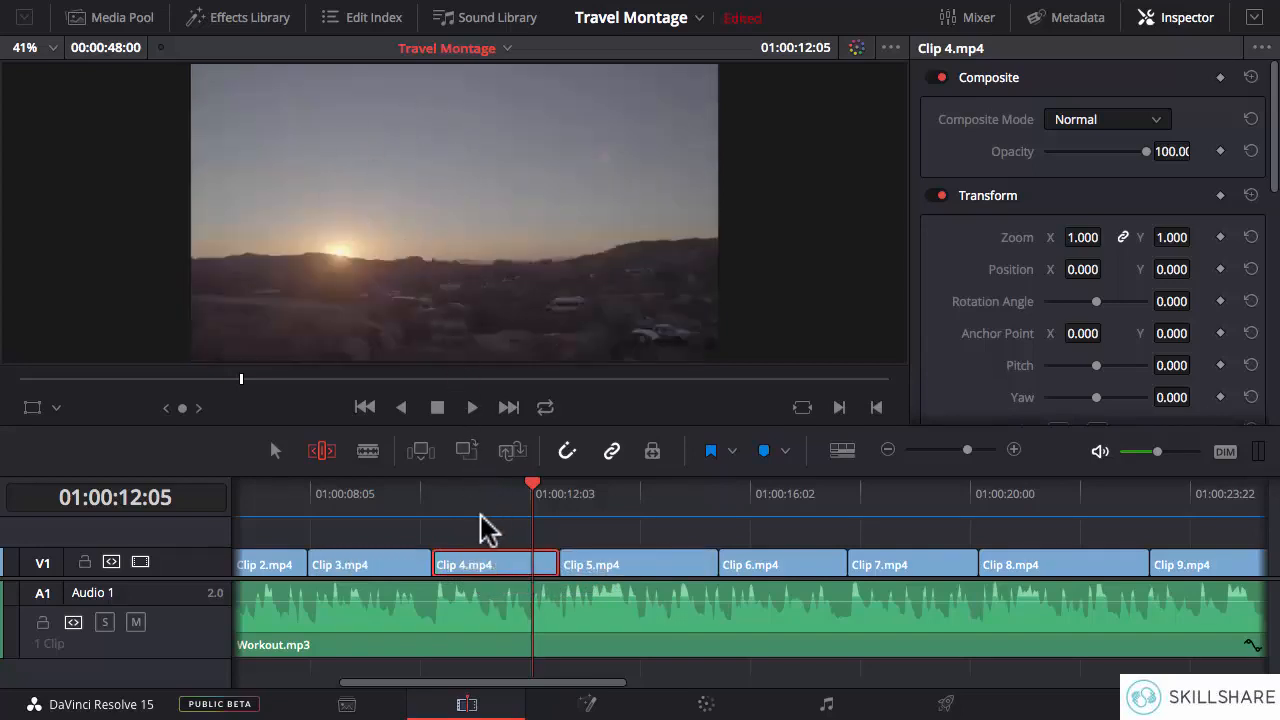
{"action": "mouse_move", "coordinate": [538, 500]}
{"action": "left_mouse_down"}
{"action": "mouse_move", "coordinate": [443, 491]}
{"action": "mouse_move", "coordinate": [537, 491]}
{"action": "left_mouse_up"}
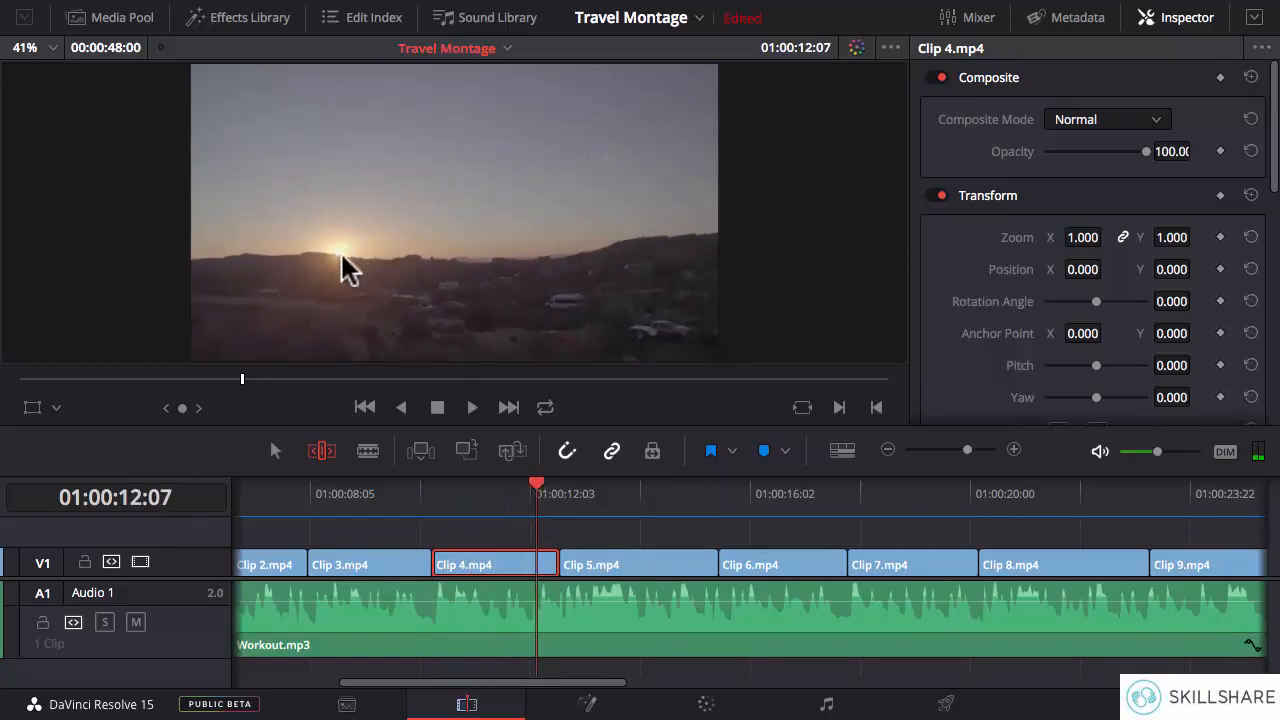
{"action": "left_click_drag", "start_coordinate": [537, 495], "coordinate": [491, 503]}
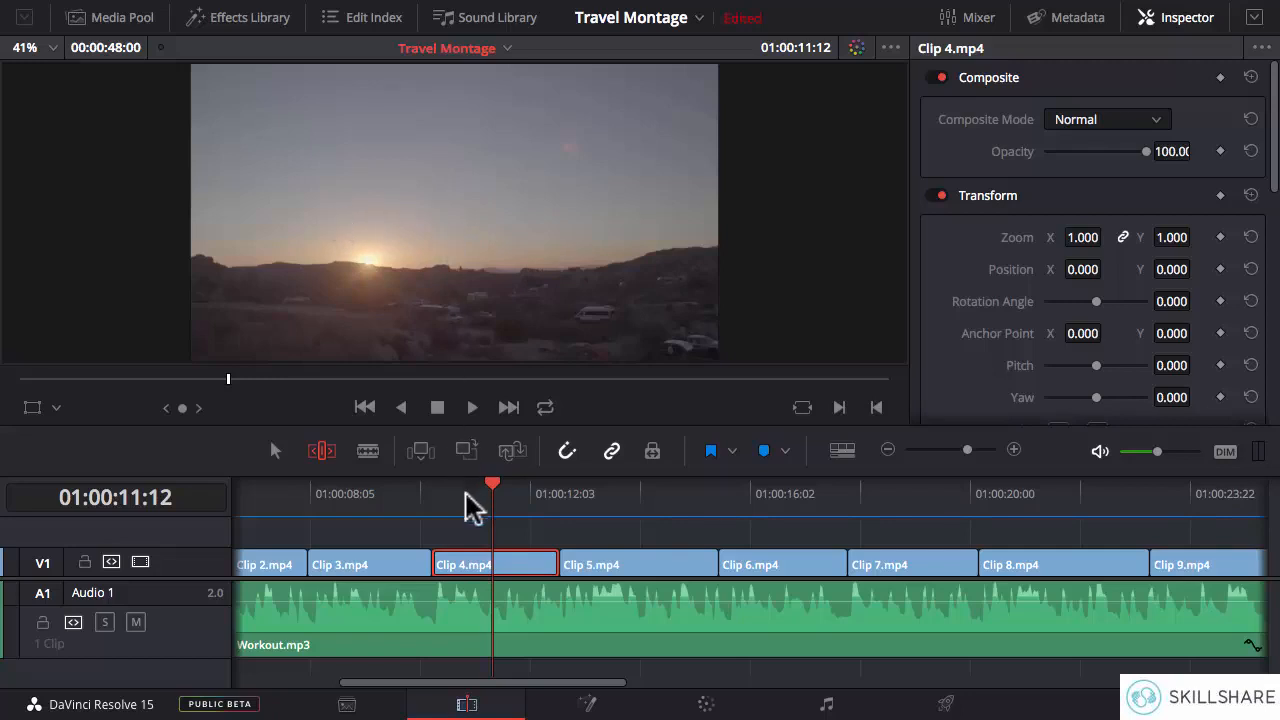
- Slip the footage within Clip 4.mp4 to an earlier beat position and slow the clip to 50% speed
{"action": "left_click_drag", "start_coordinate": [479, 562], "coordinate": [440, 566]}
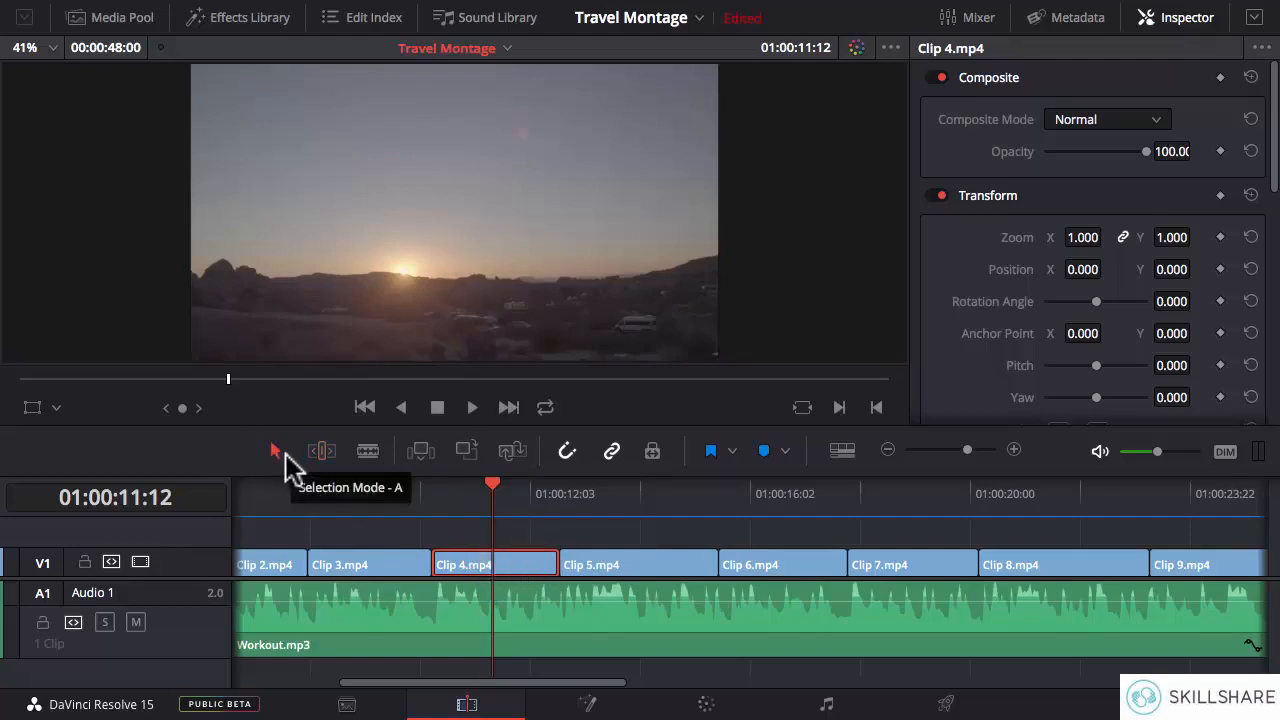
{"action": "left_click", "coordinate": [285, 454]}
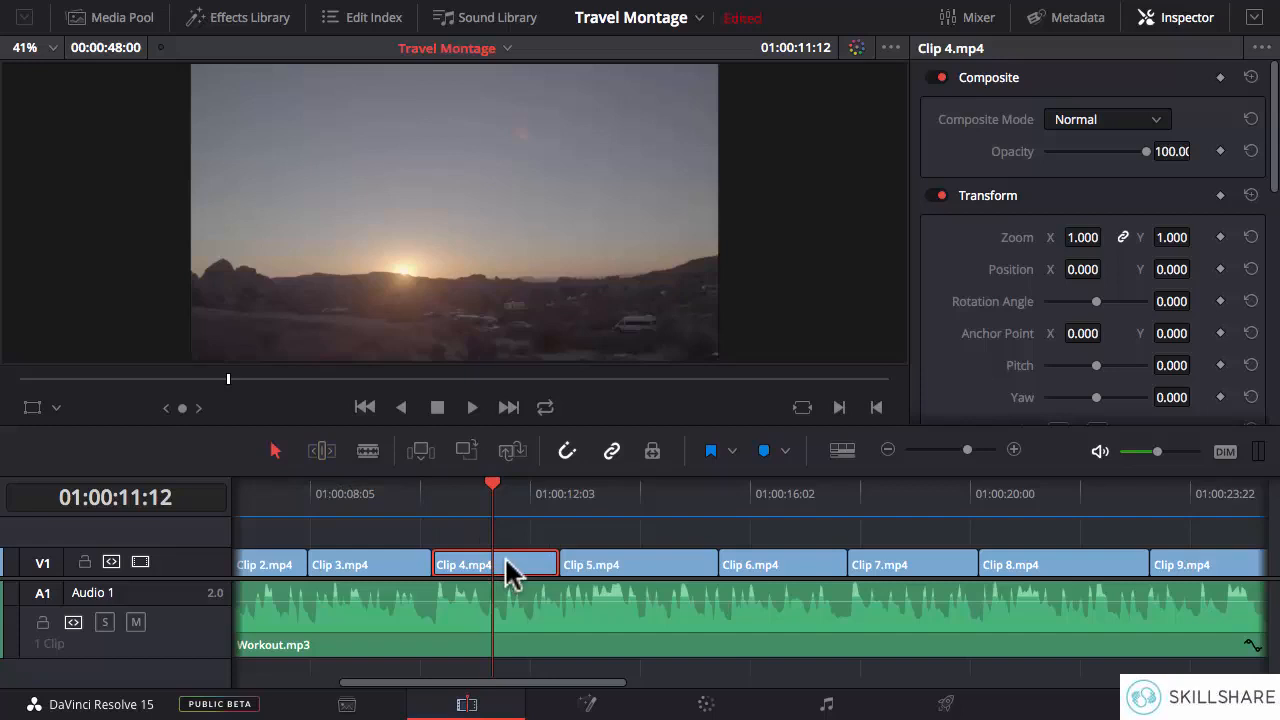
{"action": "right_click", "coordinate": [506, 562]}
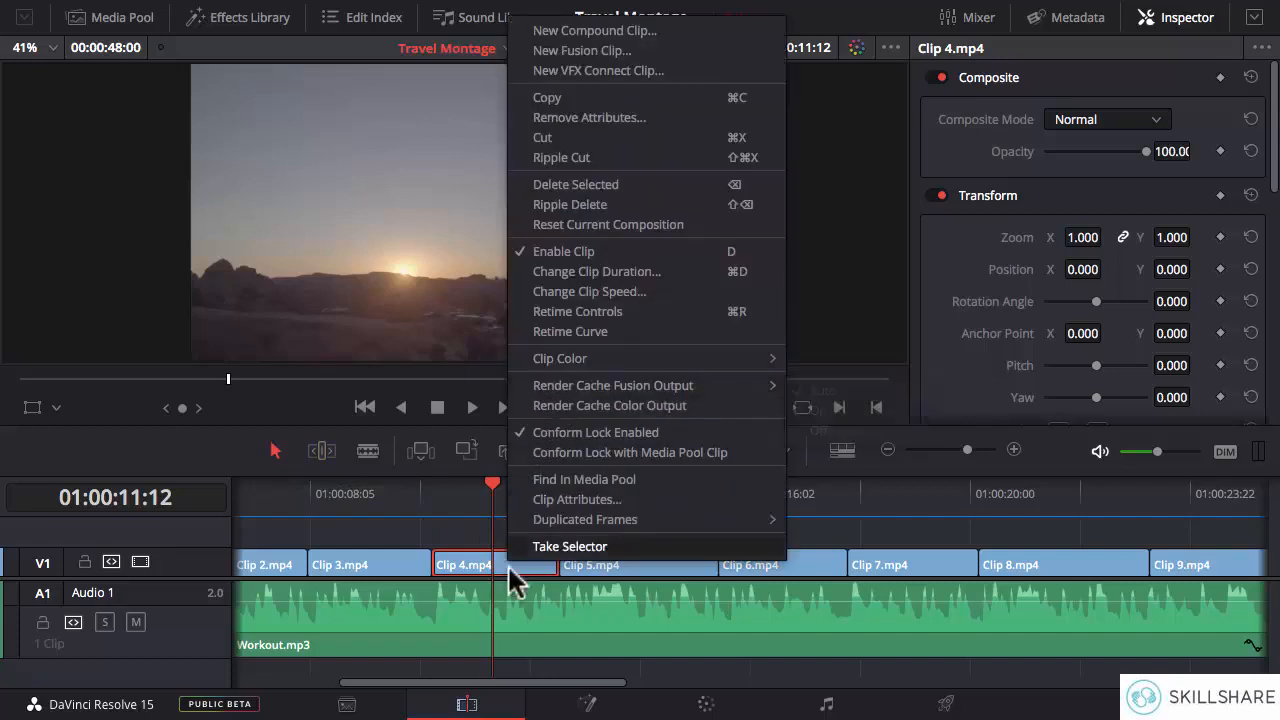
{"action": "left_click", "coordinate": [590, 292]}
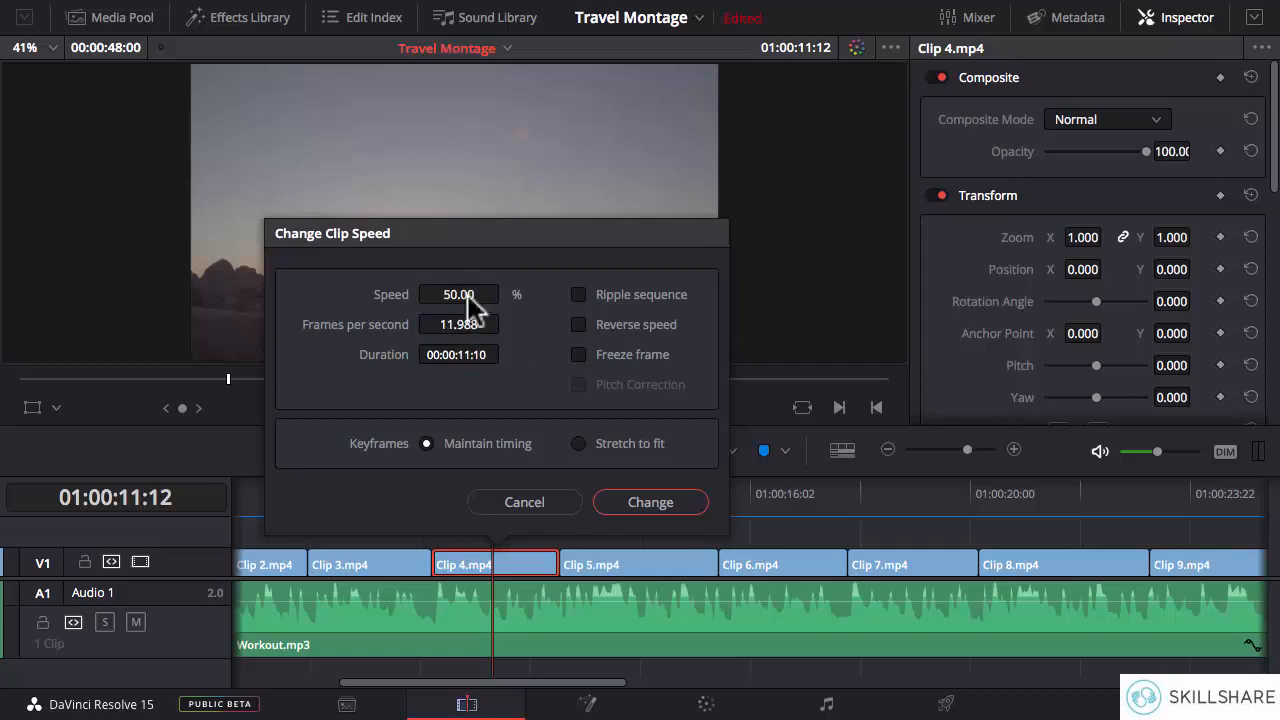
{"action": "left_click", "coordinate": [645, 500]}
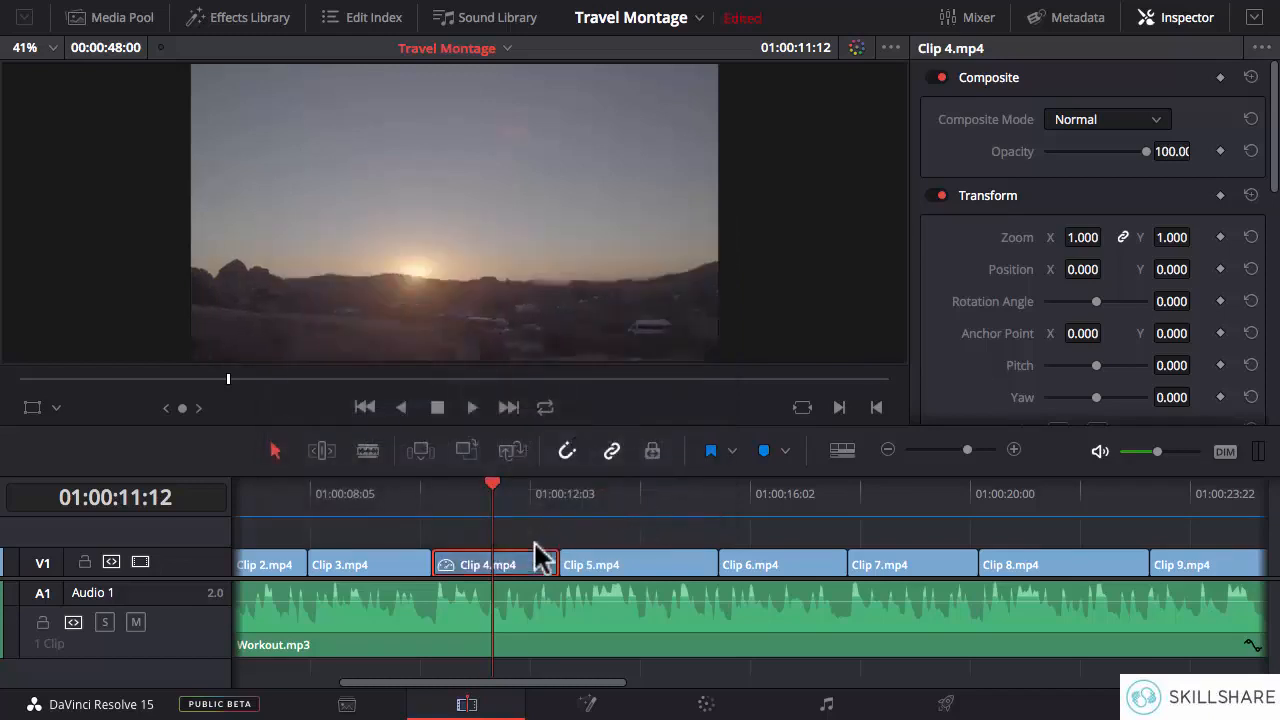
- Slip the slowed footage within Clip 4.mp4 in Trim Edit Mode, and play it from the clip's start to check its timing
{"action": "left_click", "coordinate": [434, 500]}
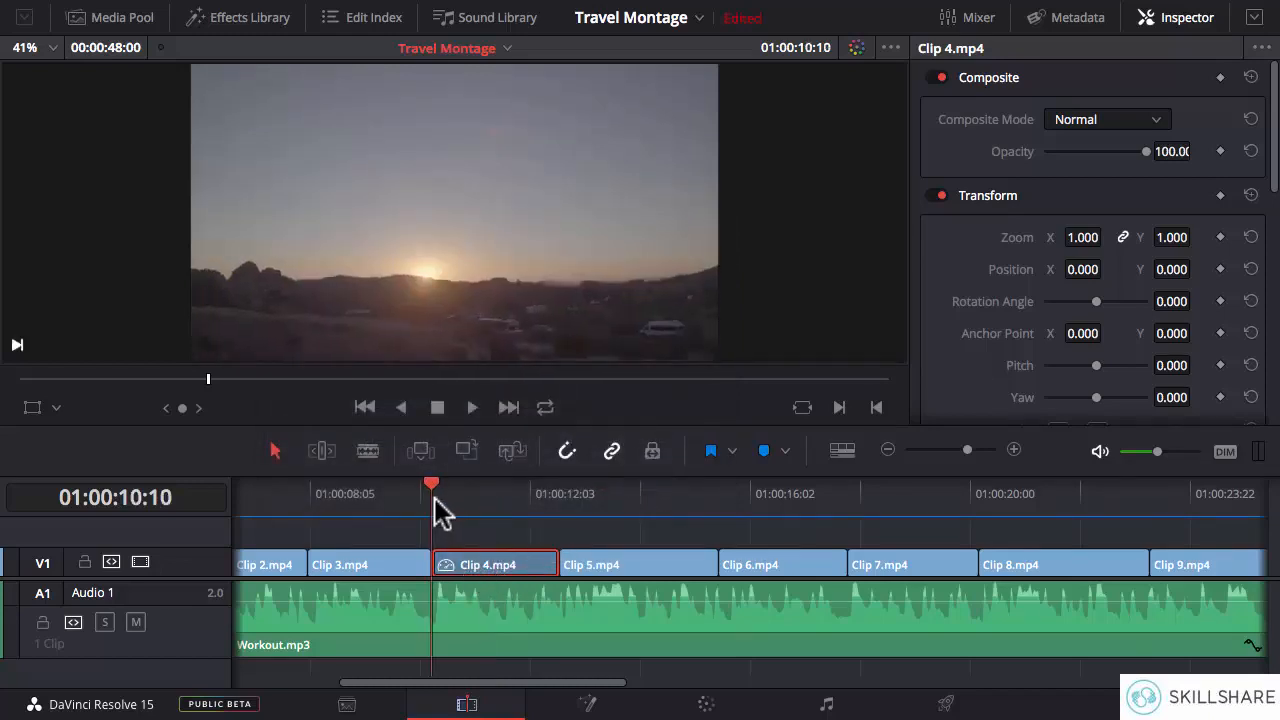
{"action": "left_click_drag", "start_coordinate": [432, 490], "coordinate": [563, 490]}
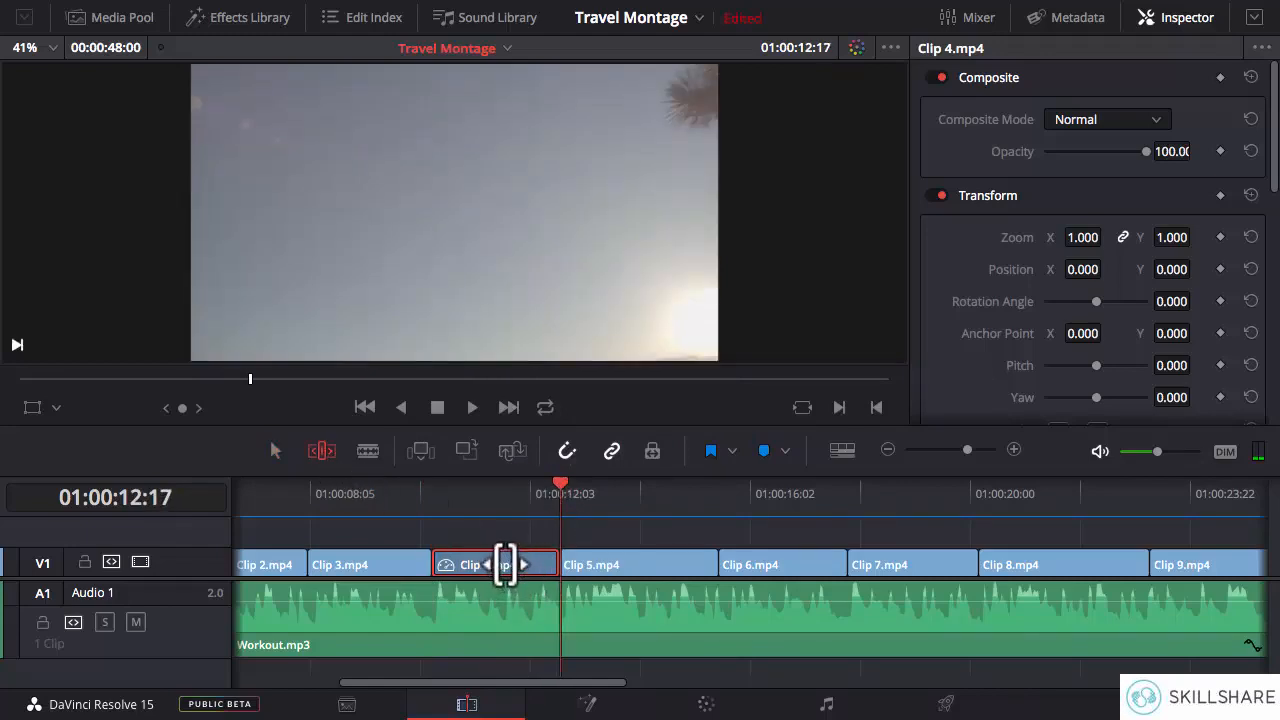
{"action": "left_click_drag", "start_coordinate": [502, 559], "coordinate": [567, 556]}
{"action": "left_click", "coordinate": [396, 494]}
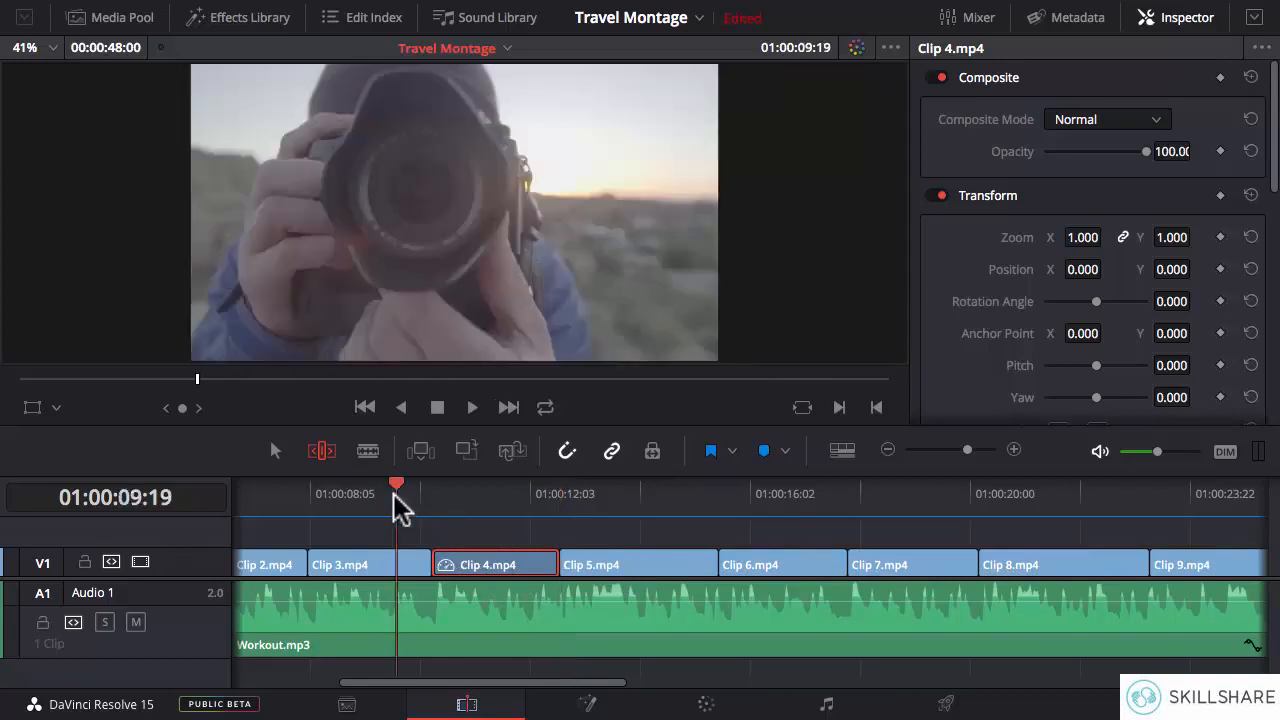
{"action": "left_click", "coordinate": [430, 506]}
{"action": "key", "text": "space"}
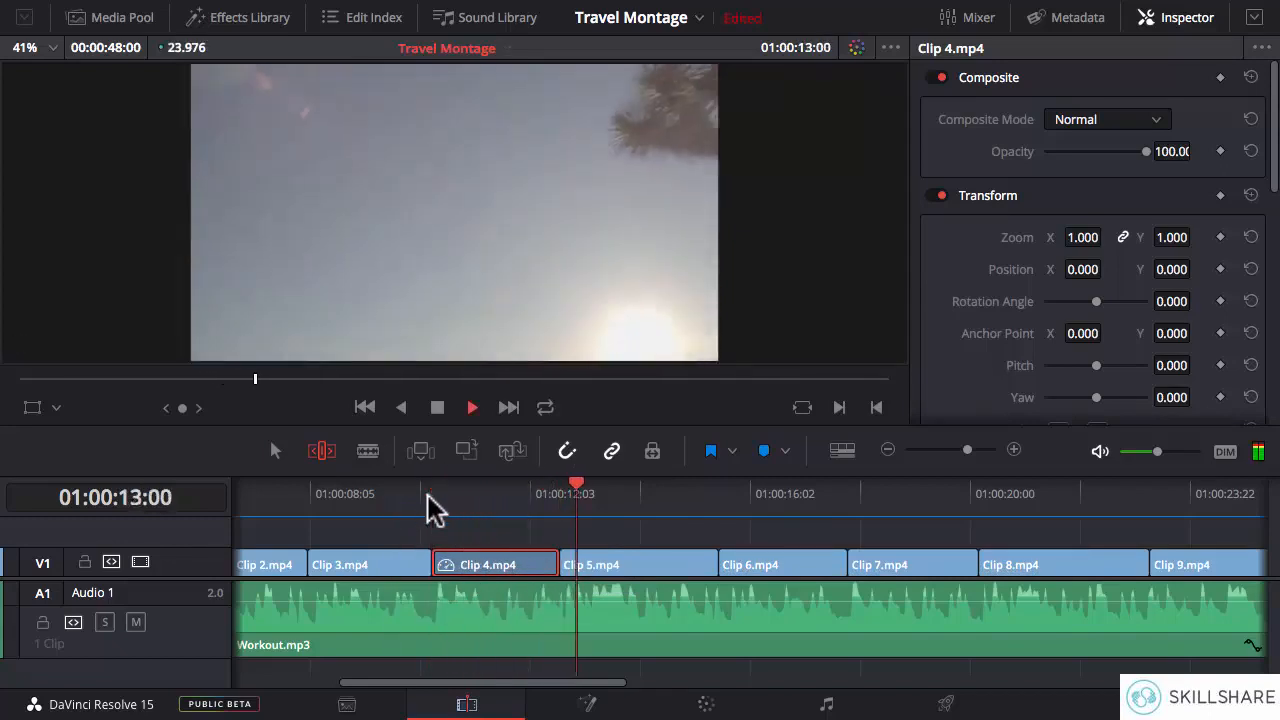
{"action": "left_click", "coordinate": [430, 506]}
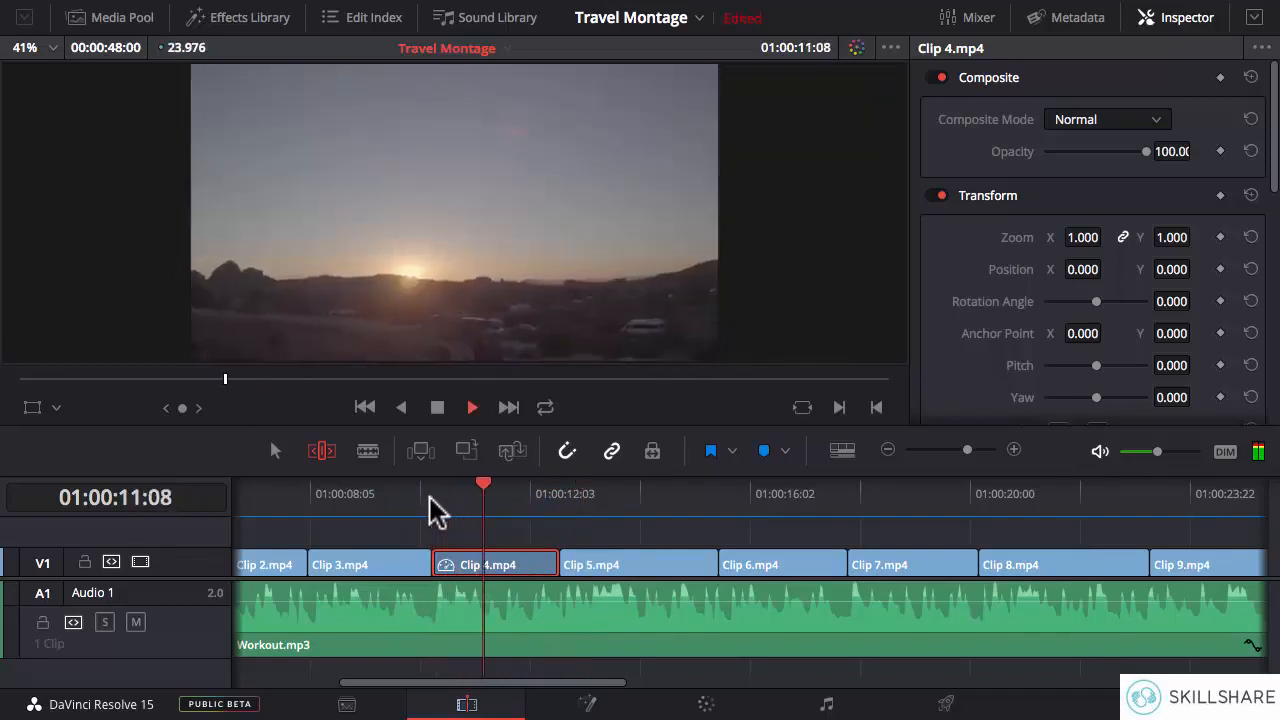
{"action": "key", "text": "space"}
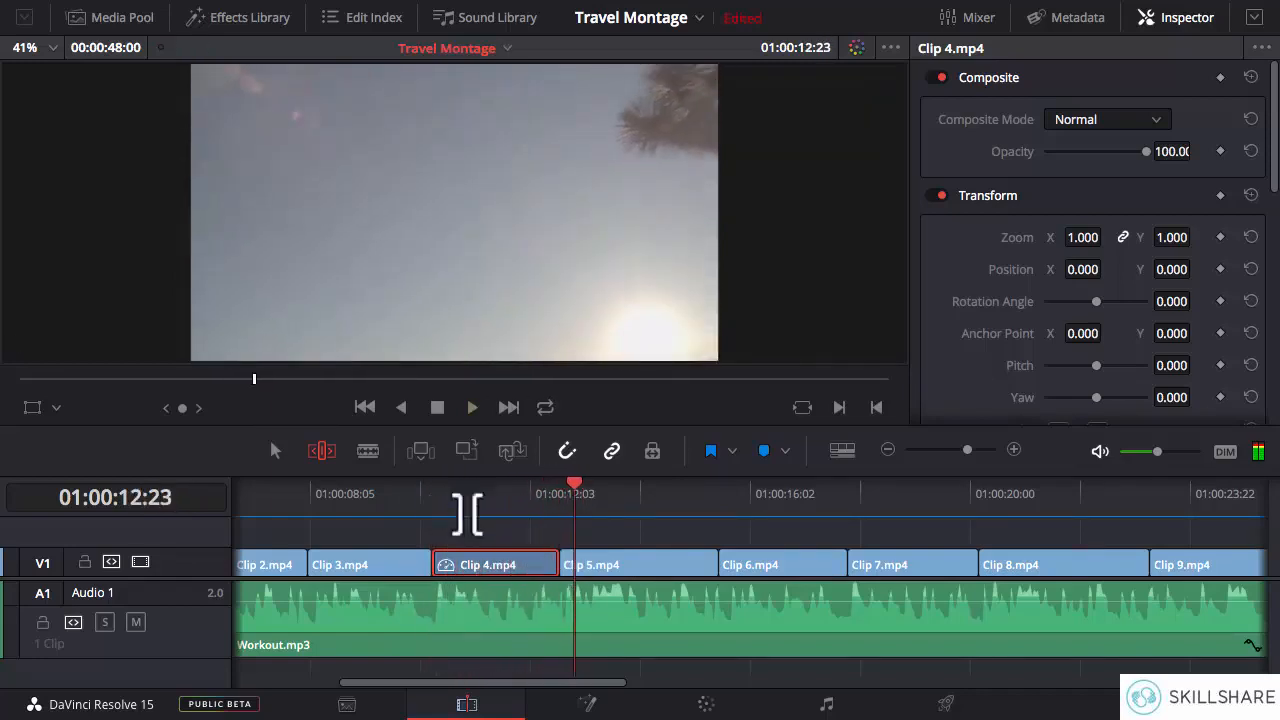
{"action": "left_click", "coordinate": [491, 503]}
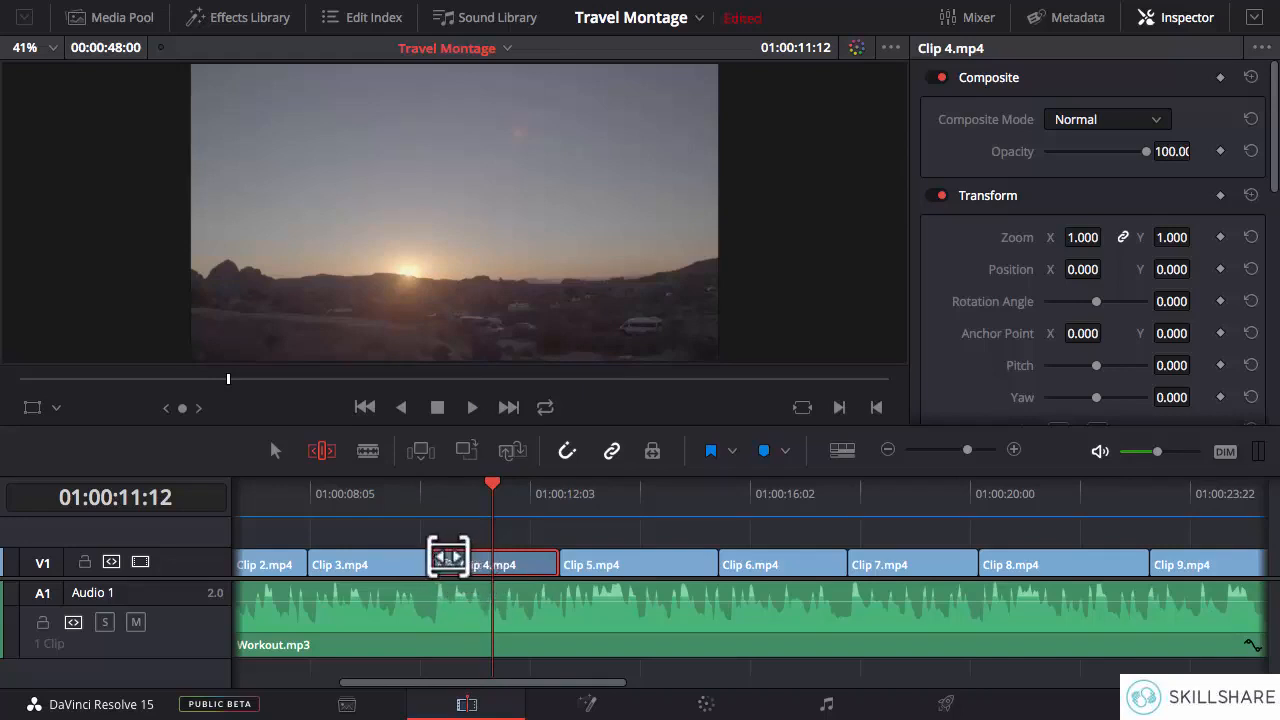
- Review Clip 9.mp4 from its start, set its speed to 199%, and play it again to check the pace
{"action": "left_click_drag", "start_coordinate": [538, 684], "coordinate": [728, 685]}
{"action": "left_click", "coordinate": [389, 495]}
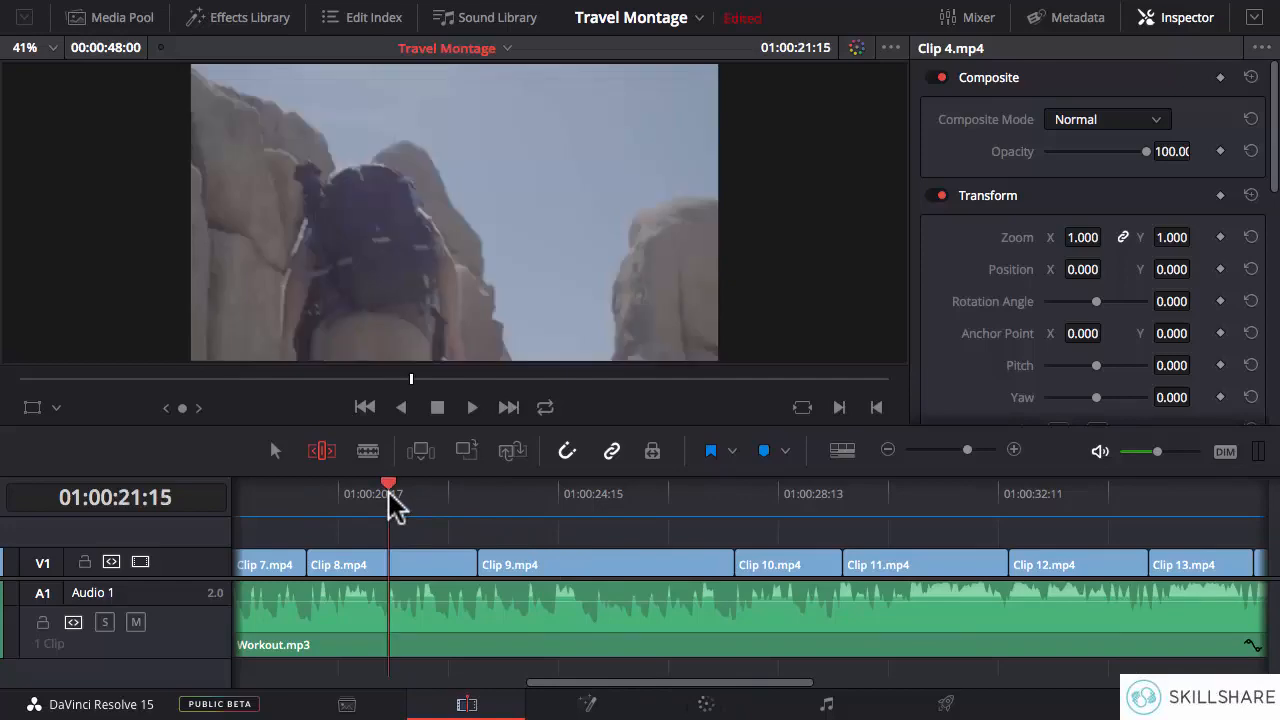
{"action": "left_click", "coordinate": [475, 497]}
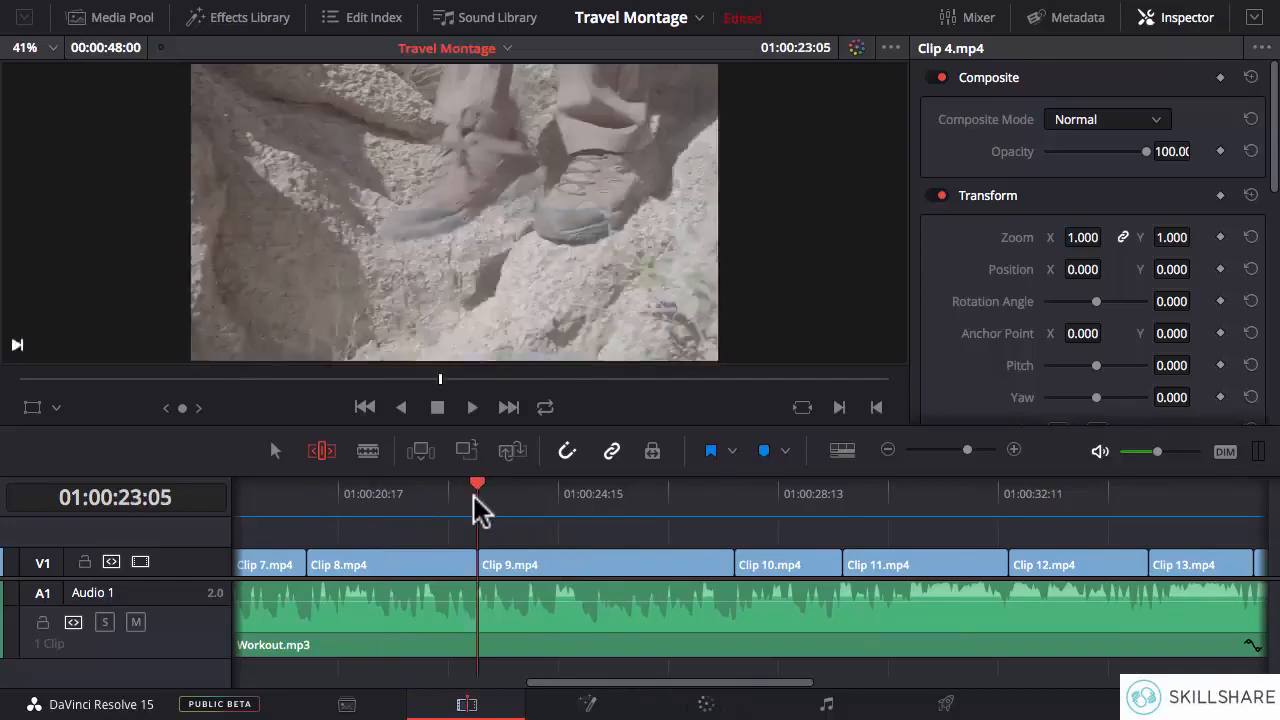
{"action": "key", "text": "space"}
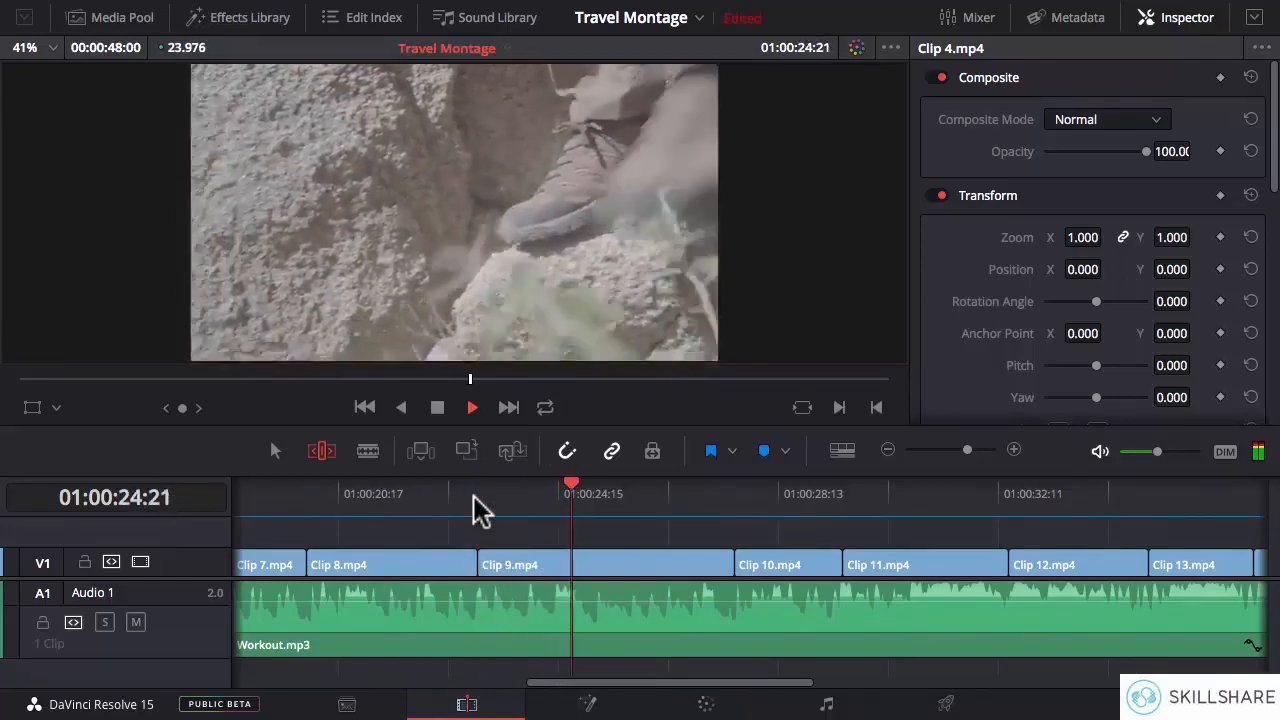
{"action": "key", "text": "space"}
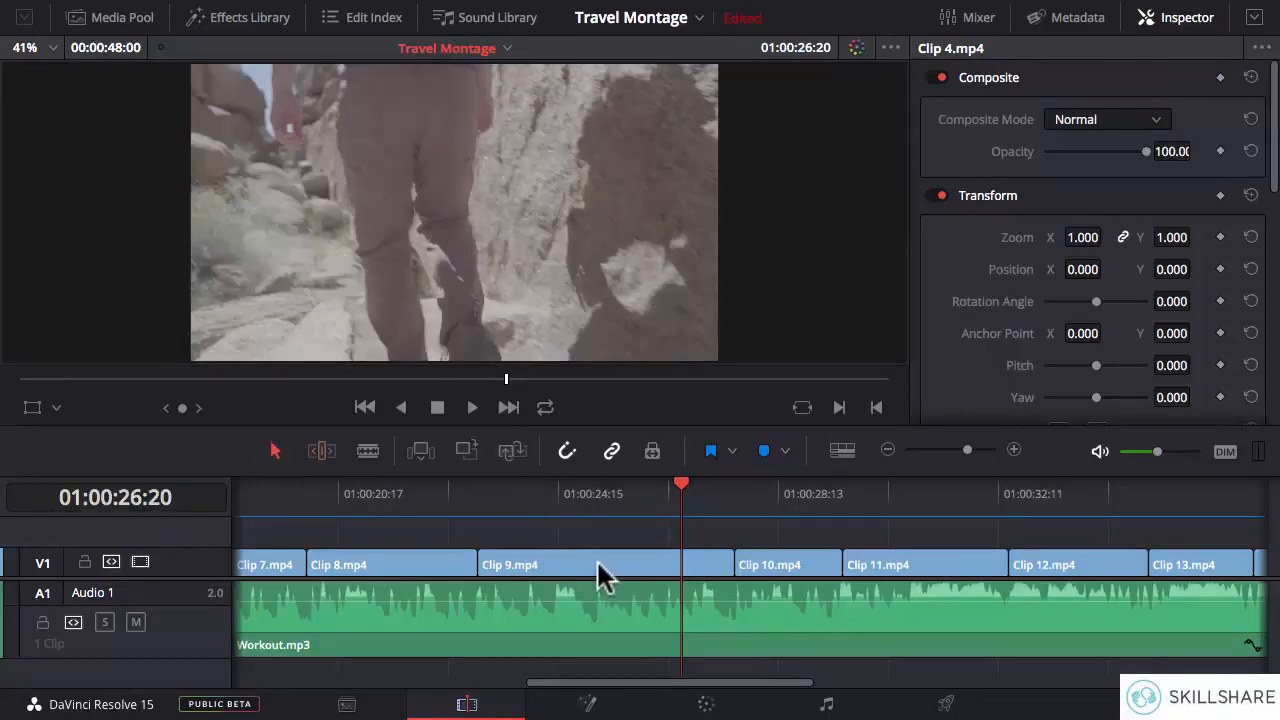
{"action": "right_click", "coordinate": [600, 577]}
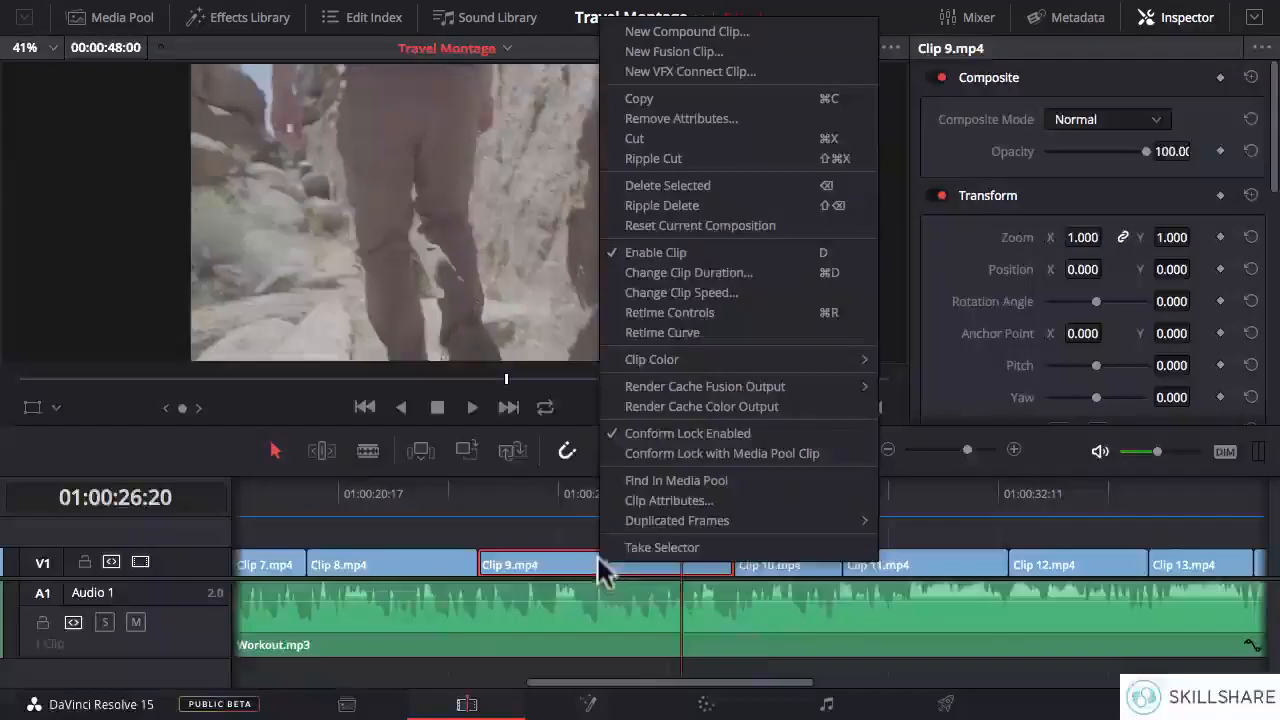
{"action": "left_click", "coordinate": [670, 293]}
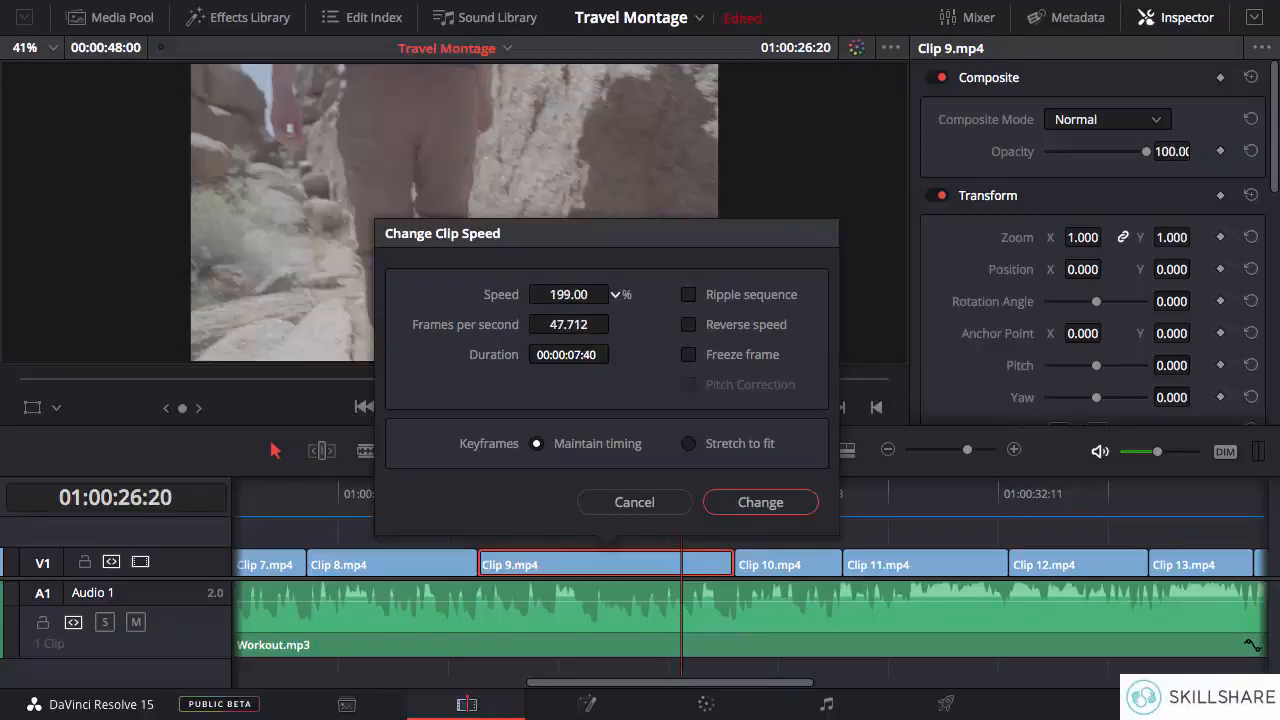
{"action": "left_click", "coordinate": [760, 502]}
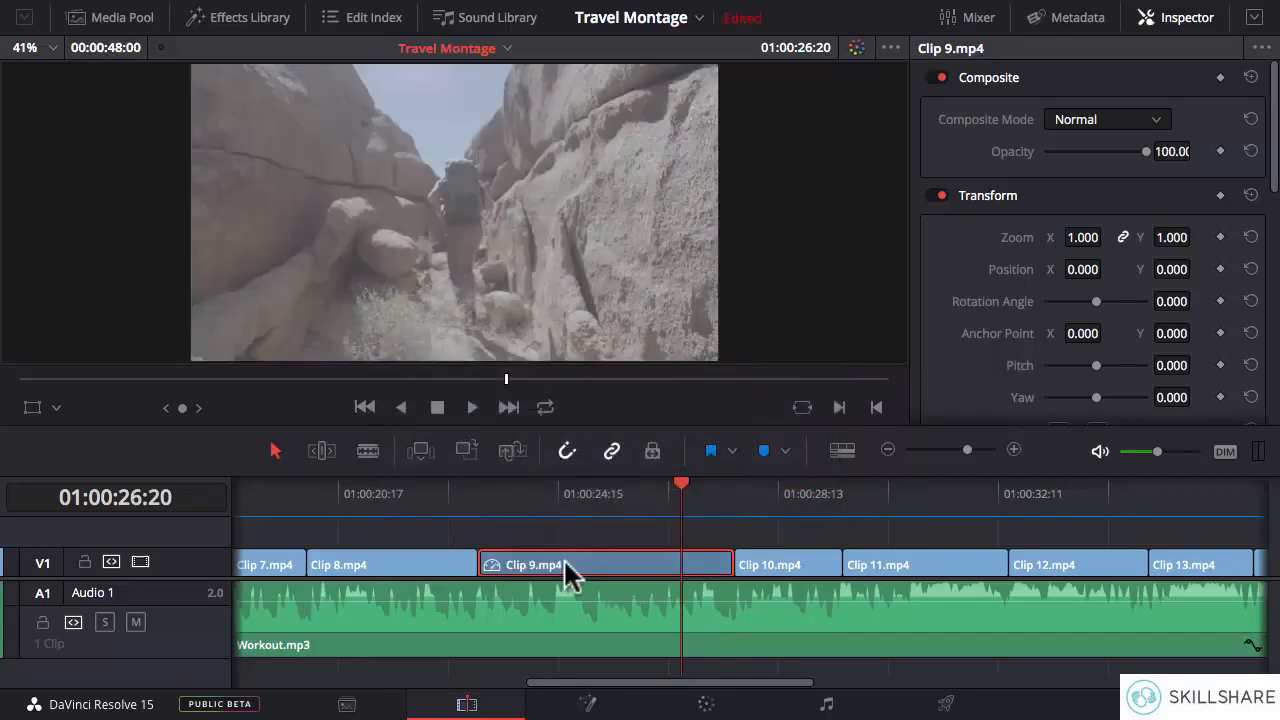
{"action": "left_click", "coordinate": [477, 493]}
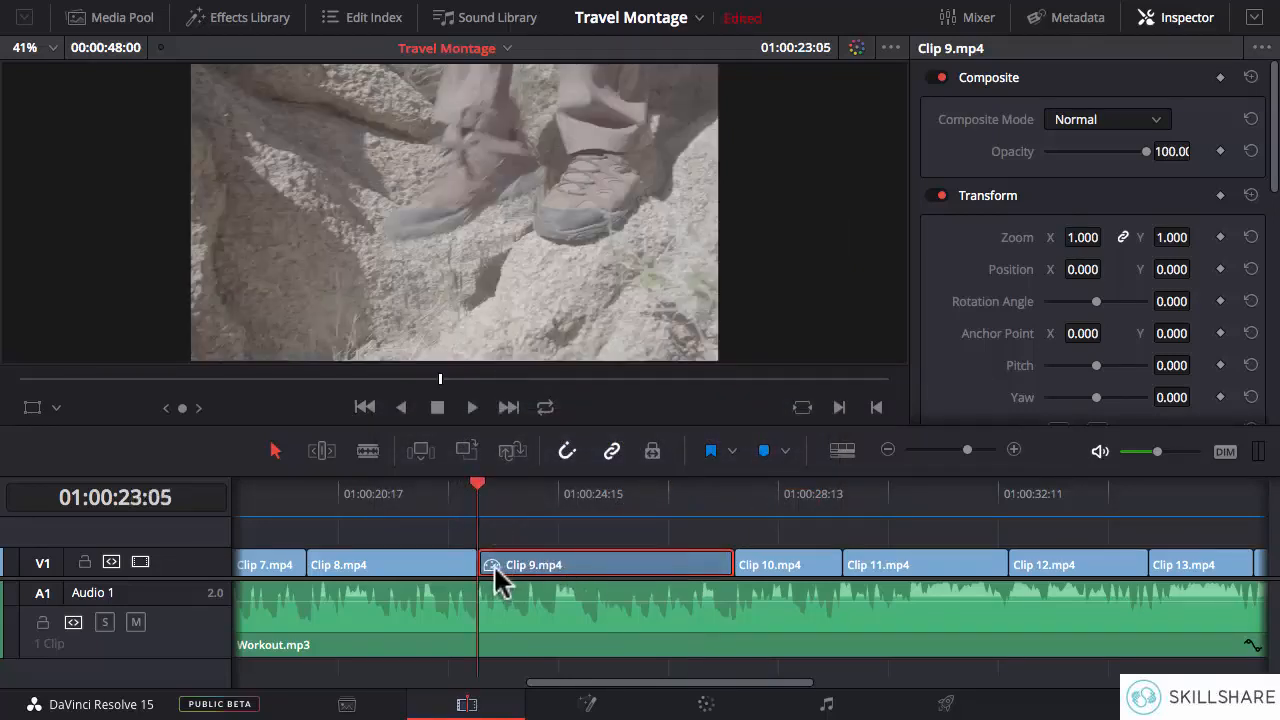
{"action": "key", "text": "space"}
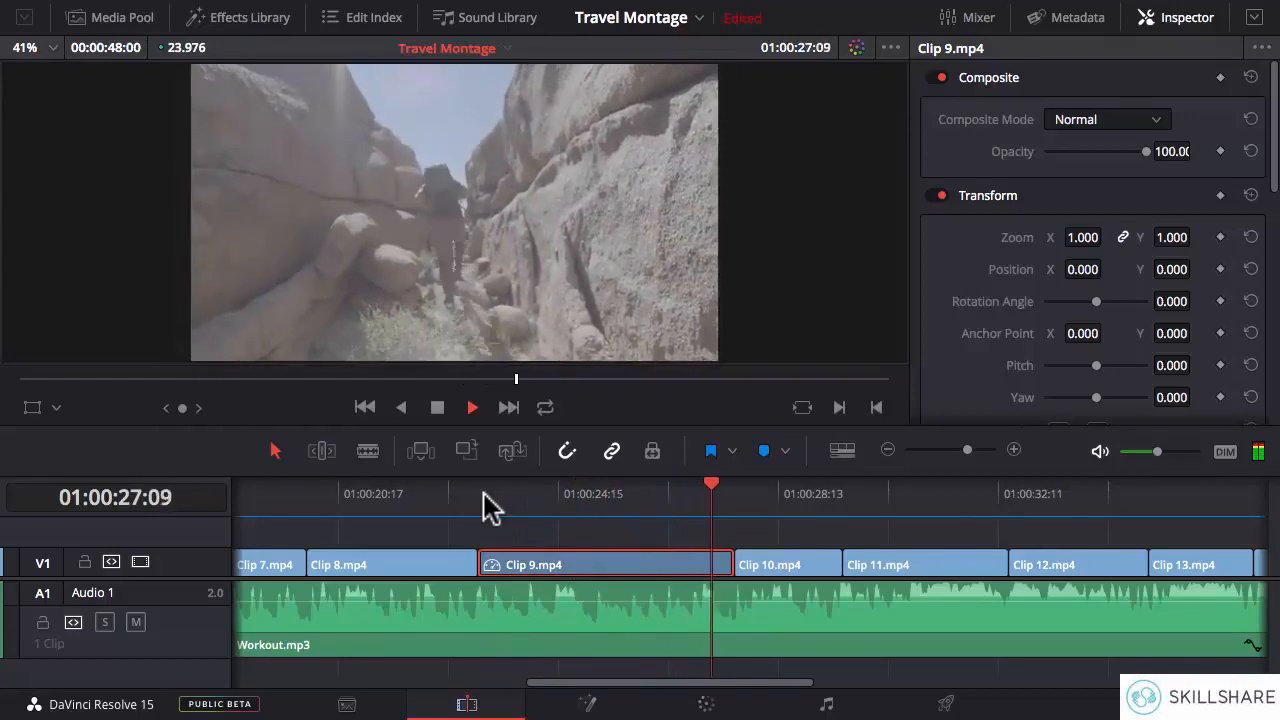
{"action": "key", "text": "space"}
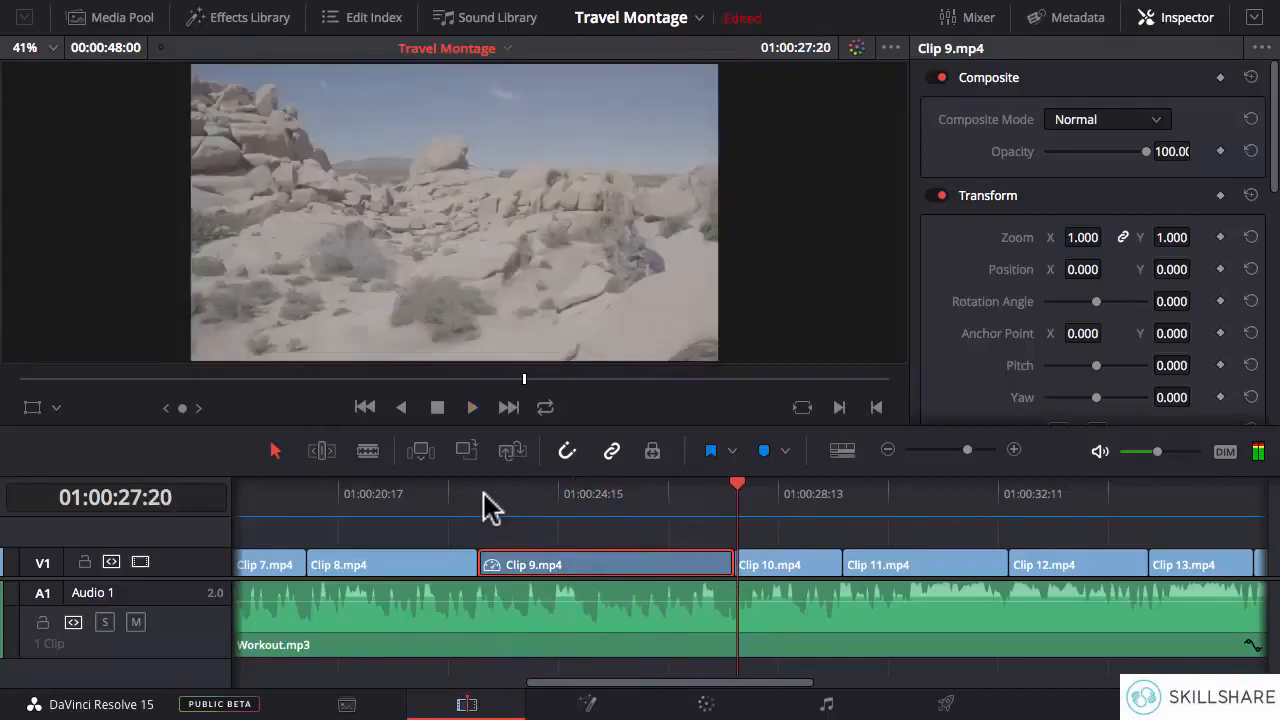
- Set Clip 9.mp4's speed to 160% and play it from its start to check it against the music
{"action": "right_click", "coordinate": [640, 575]}
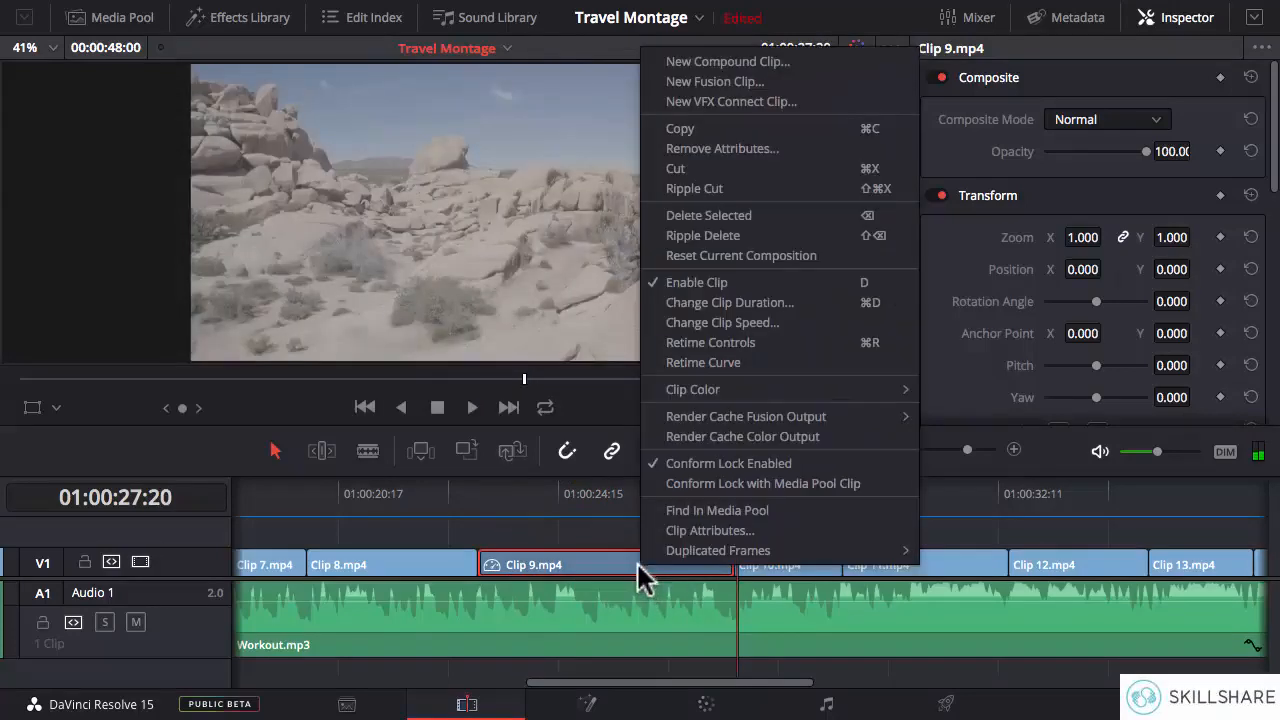
{"action": "left_click", "coordinate": [703, 322]}
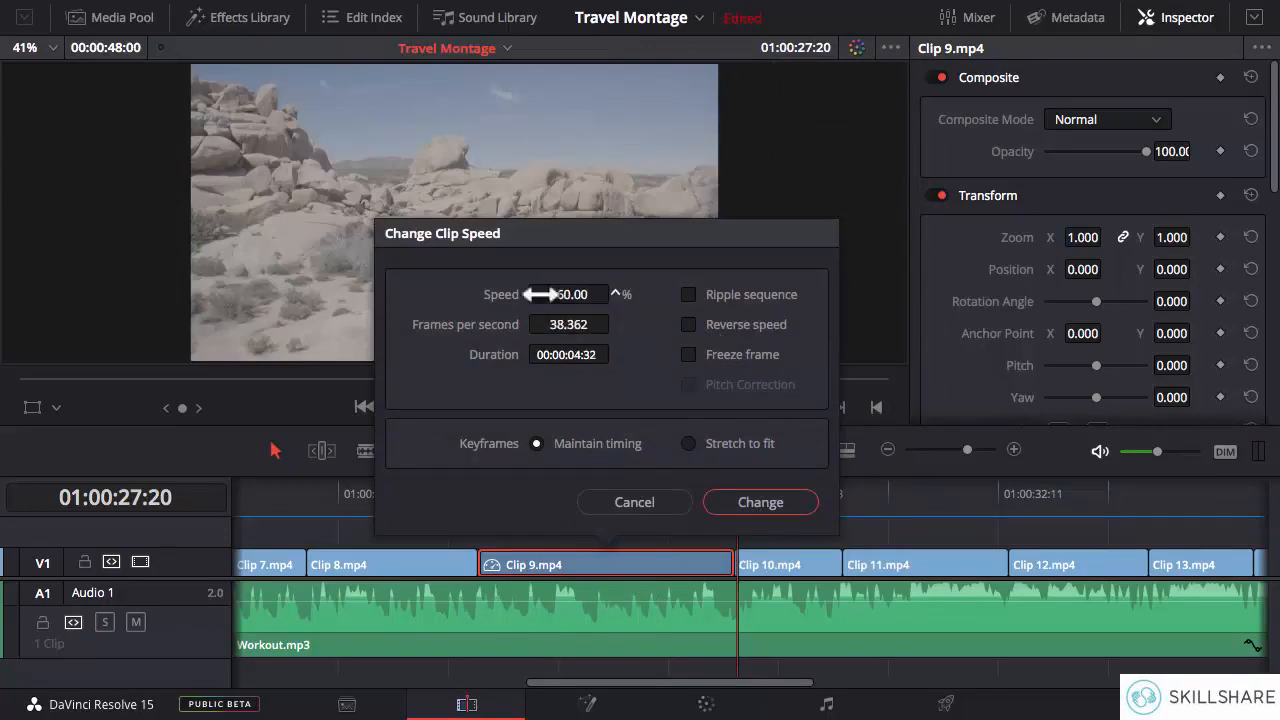
{"action": "left_click", "coordinate": [737, 500]}
{"action": "left_click", "coordinate": [478, 490]}
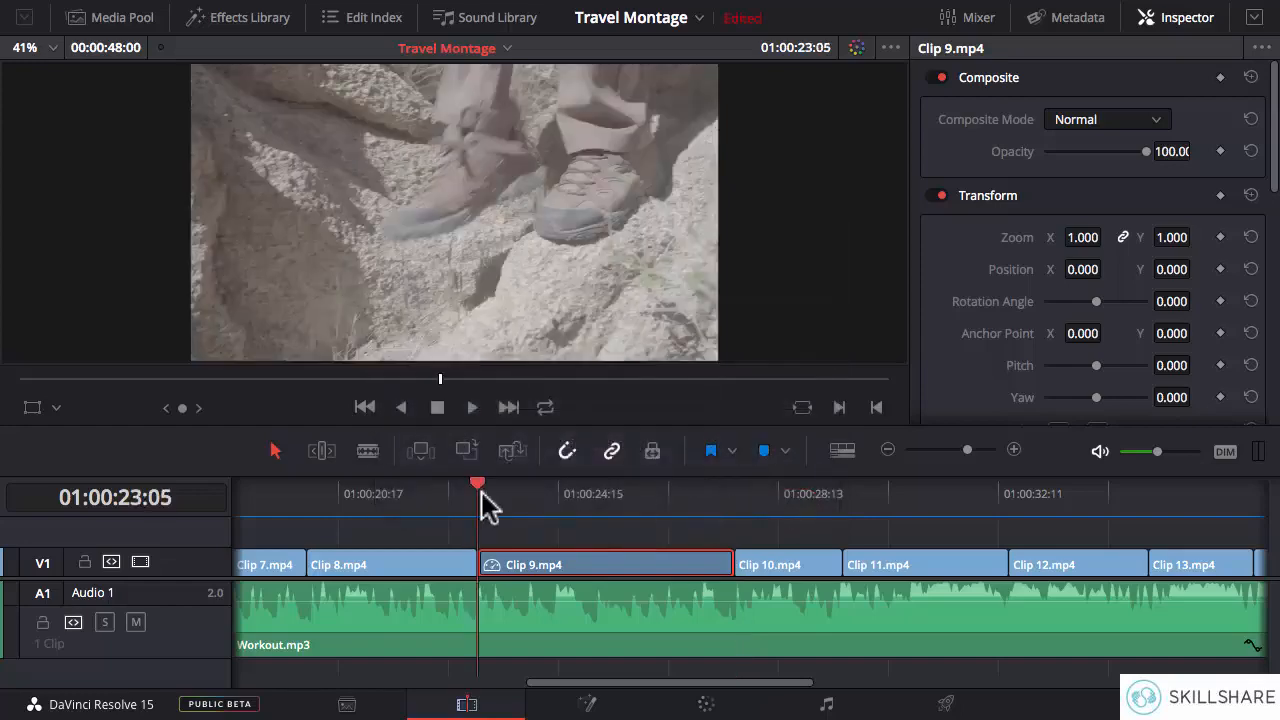
{"action": "key", "text": "space"}
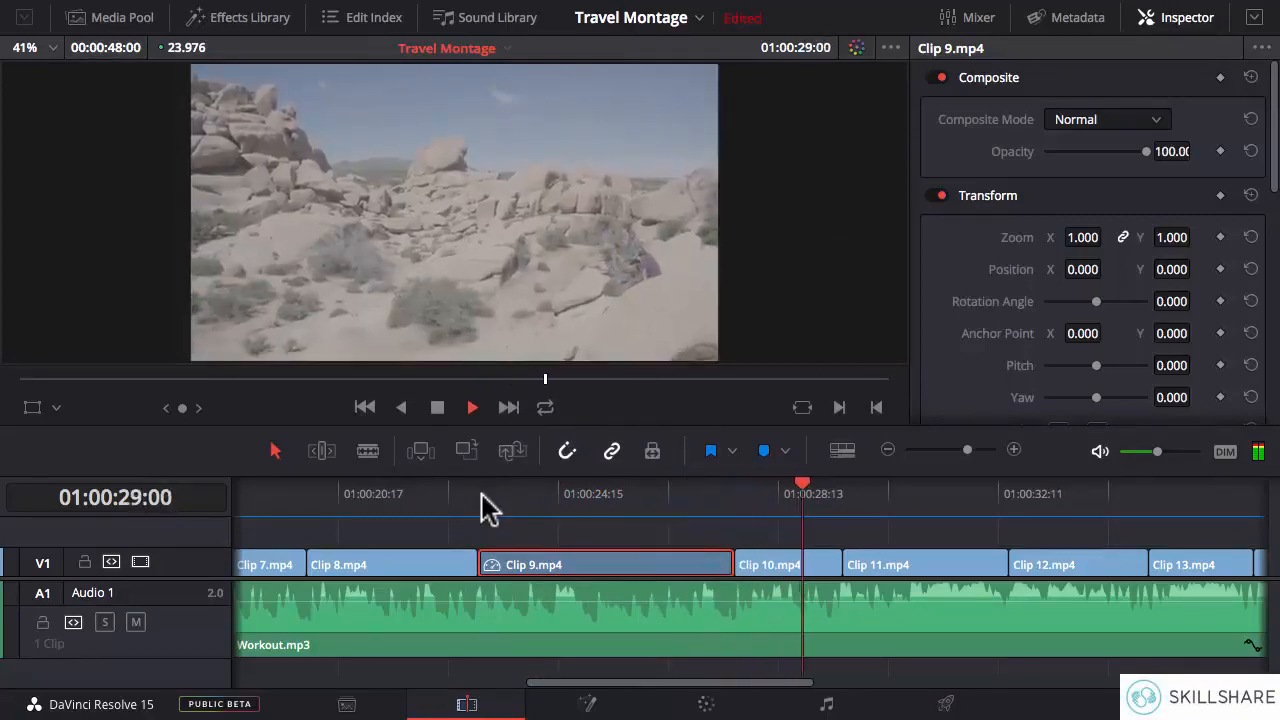
{"action": "left_click", "coordinate": [477, 503]}
{"action": "left_click", "coordinate": [415, 507]}
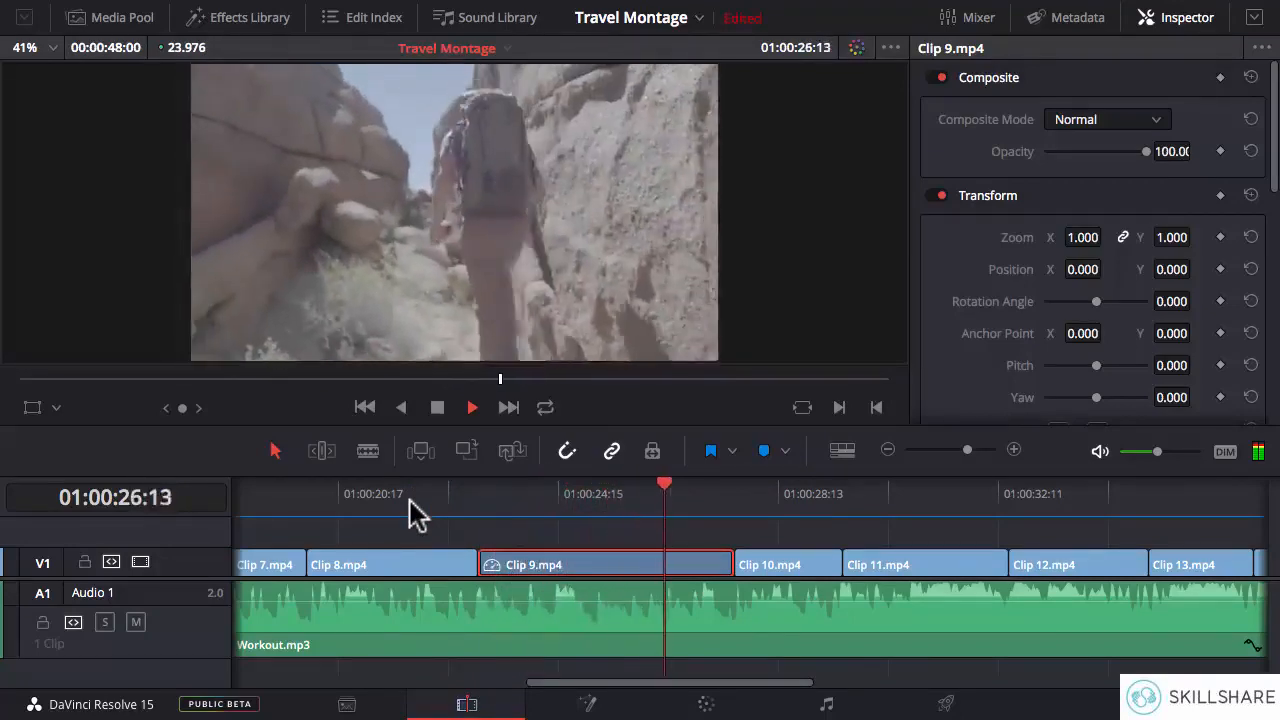
{"action": "key", "text": "space"}
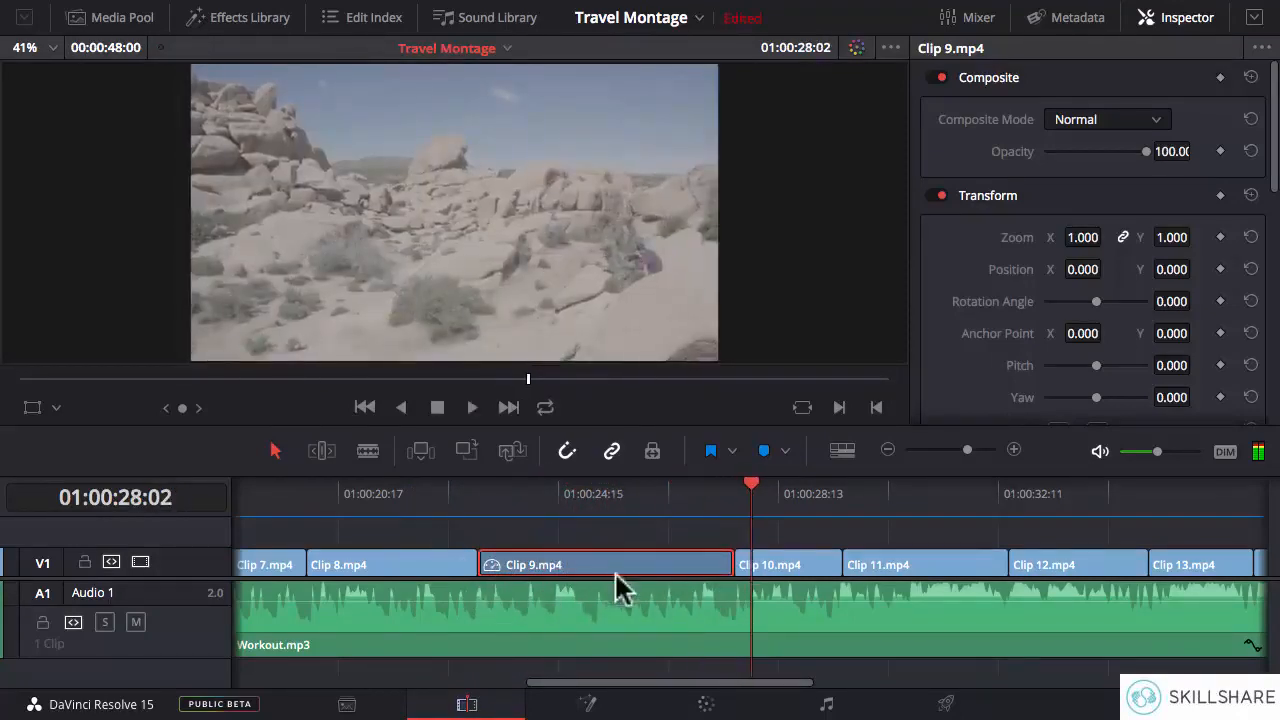
- Slip the footage within Clip 9.mp4 by about 19 frames in Trim Edit Mode, and play the clip to check it
{"action": "left_click", "coordinate": [321, 451]}
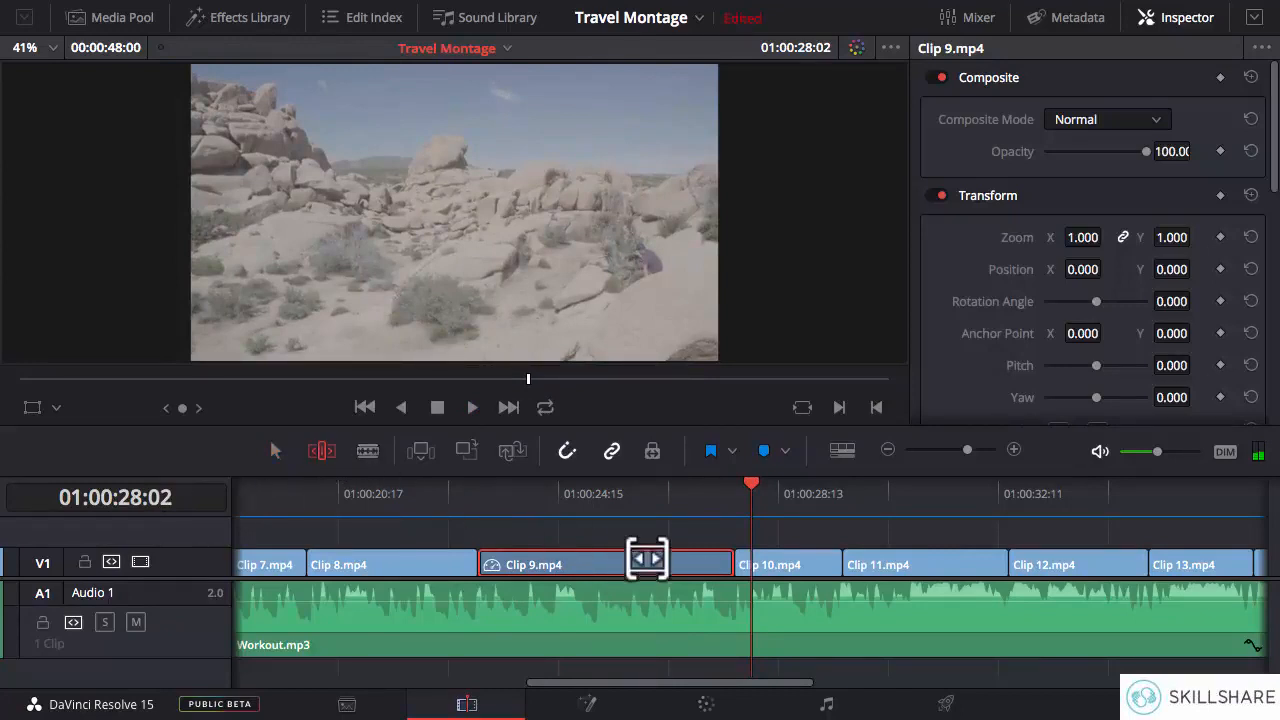
{"action": "left_click_drag", "start_coordinate": [630, 560], "coordinate": [585, 558]}
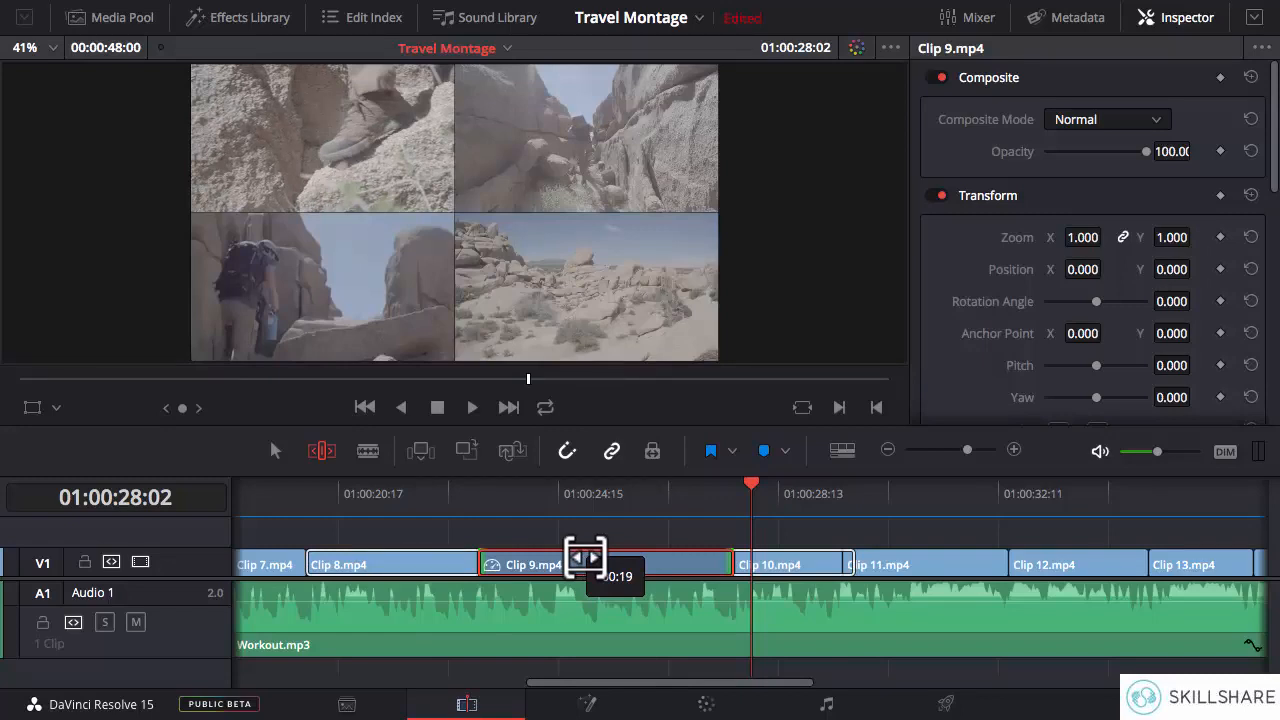
{"action": "left_click_drag", "start_coordinate": [585, 558], "coordinate": [585, 558]}
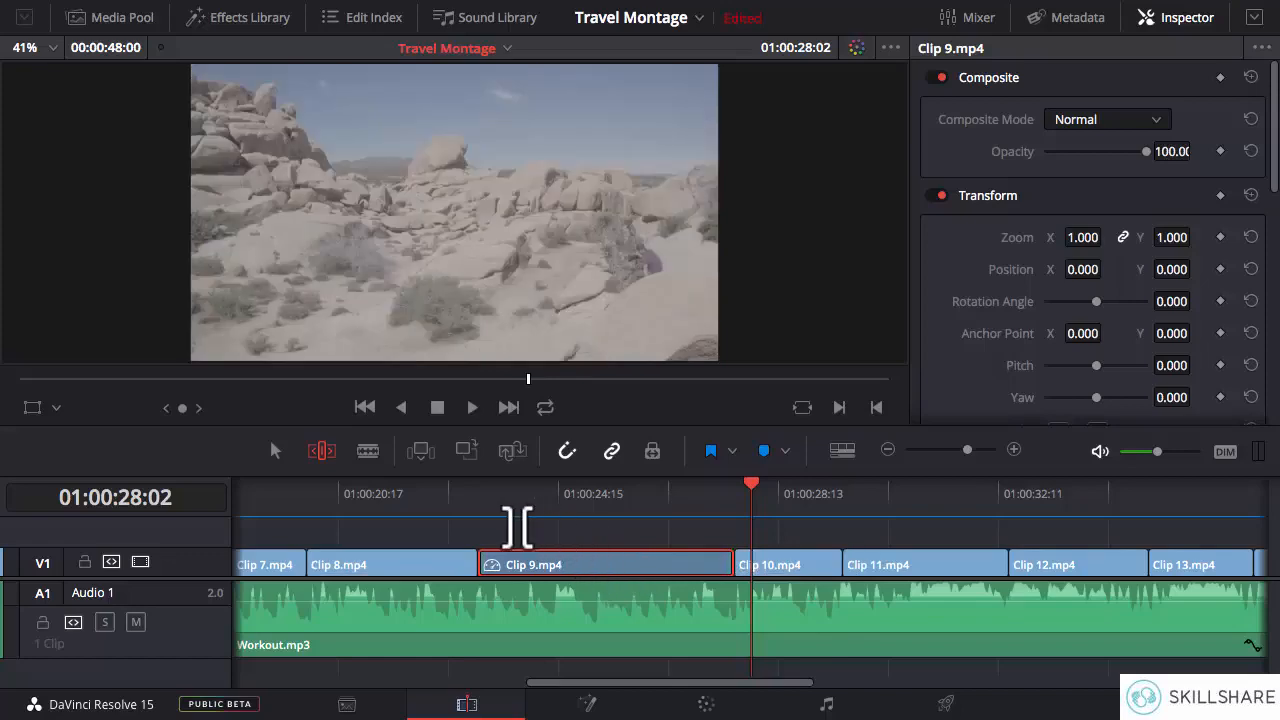
{"action": "left_click", "coordinate": [480, 510]}
{"action": "key", "text": "space"}
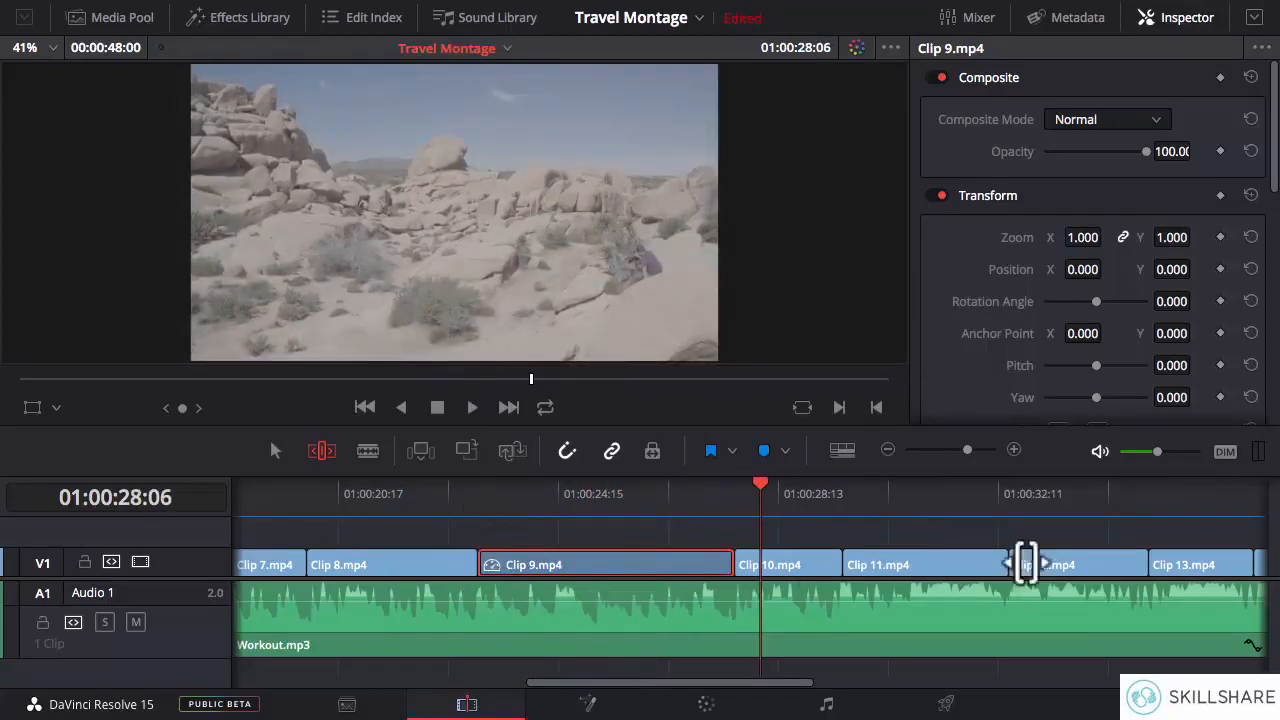
- Select Clip 1.mp4 after Park tree.jpg for slipping in Trim Edit Mode
{"action": "left_click_drag", "start_coordinate": [688, 684], "coordinate": [392, 684]}
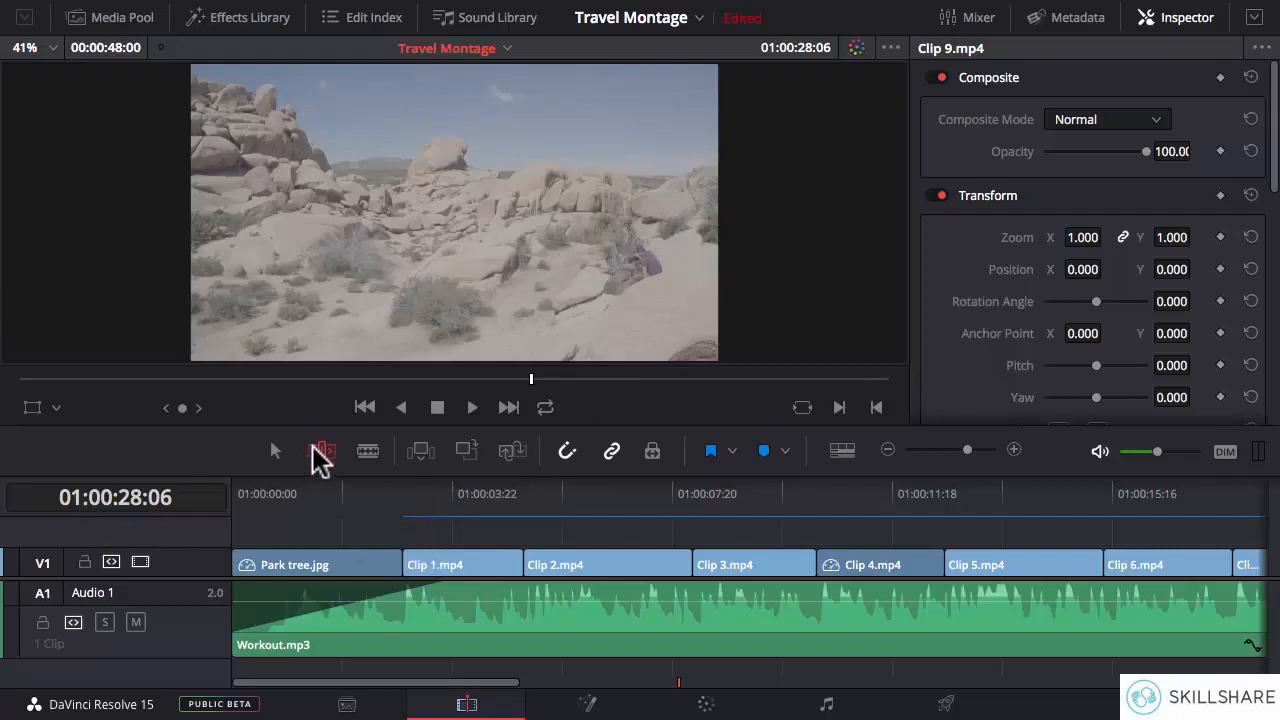
{"action": "left_click", "coordinate": [466, 561]}
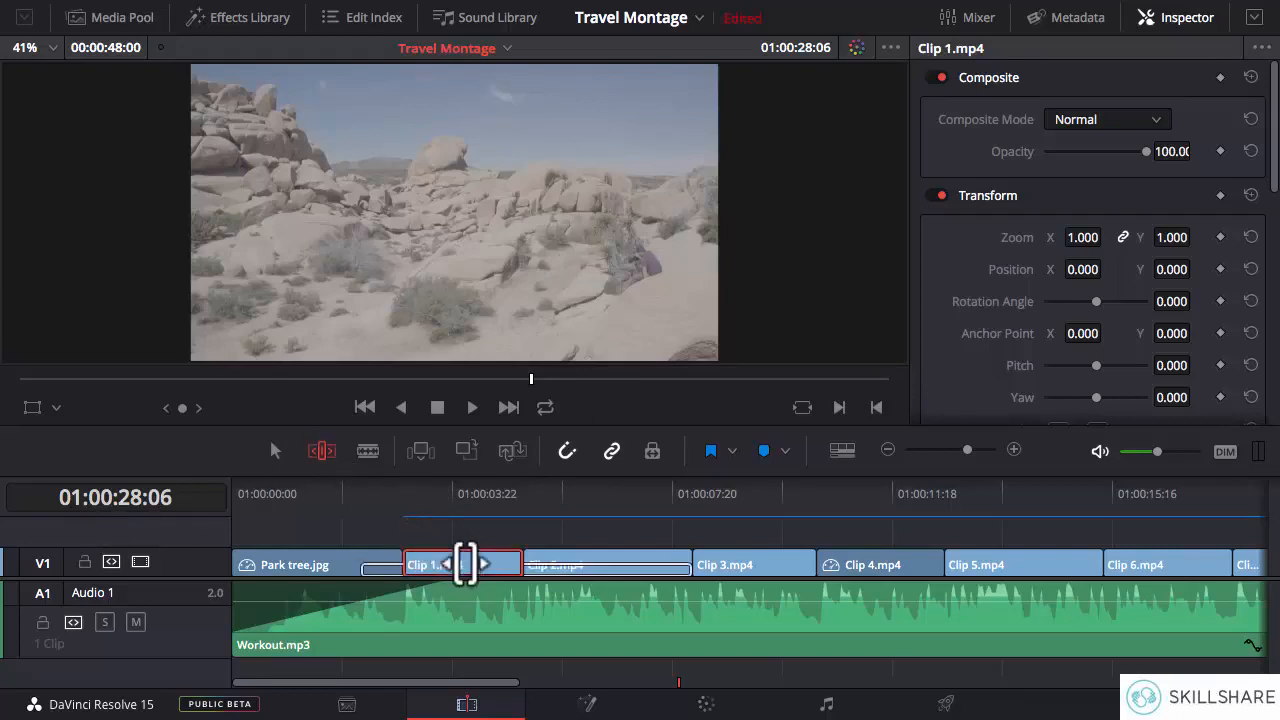
{"action": "mouse_move", "coordinate": [466, 561]}
{"action": "left_mouse_down"}
{"action": "mouse_move", "coordinate": [418, 561]}
{"action": "mouse_move", "coordinate": [466, 561]}
{"action": "left_mouse_up"}
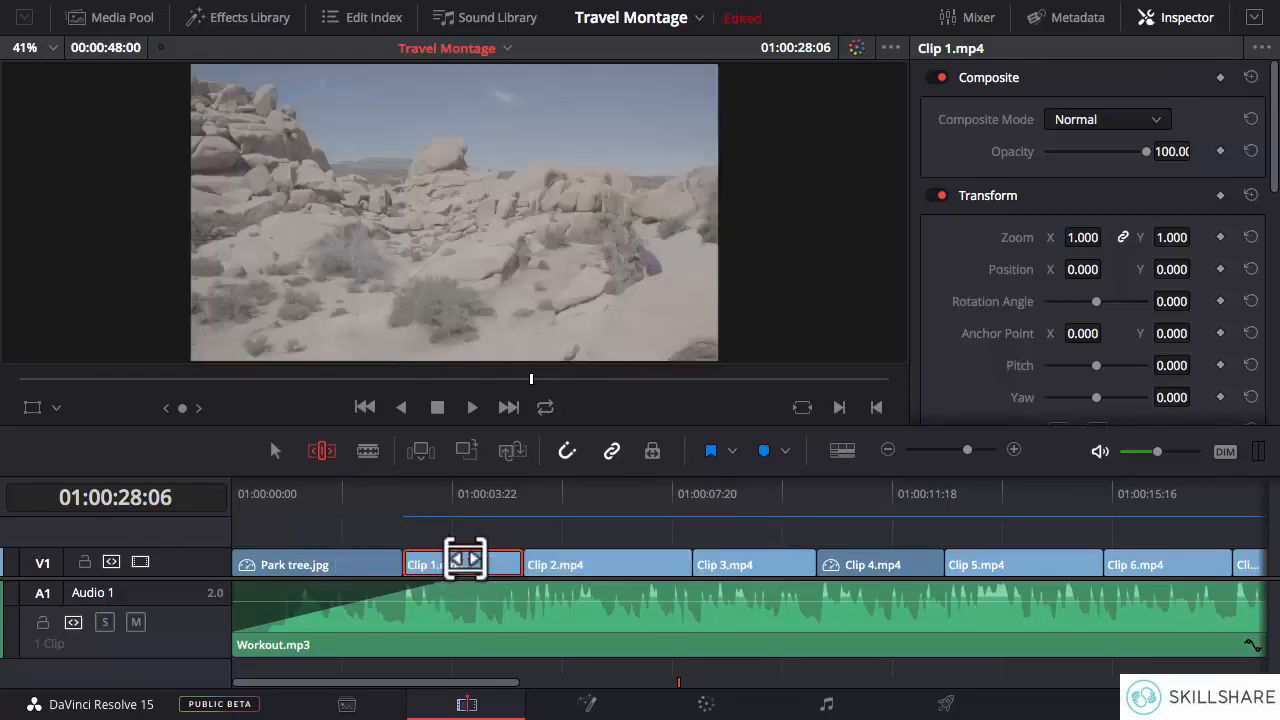
- Review Clip 1.mp4 from its start, and slip its footage to a later part of the source without moving the clip
{"action": "left_click", "coordinate": [402, 490]}
{"action": "key", "text": "space"}
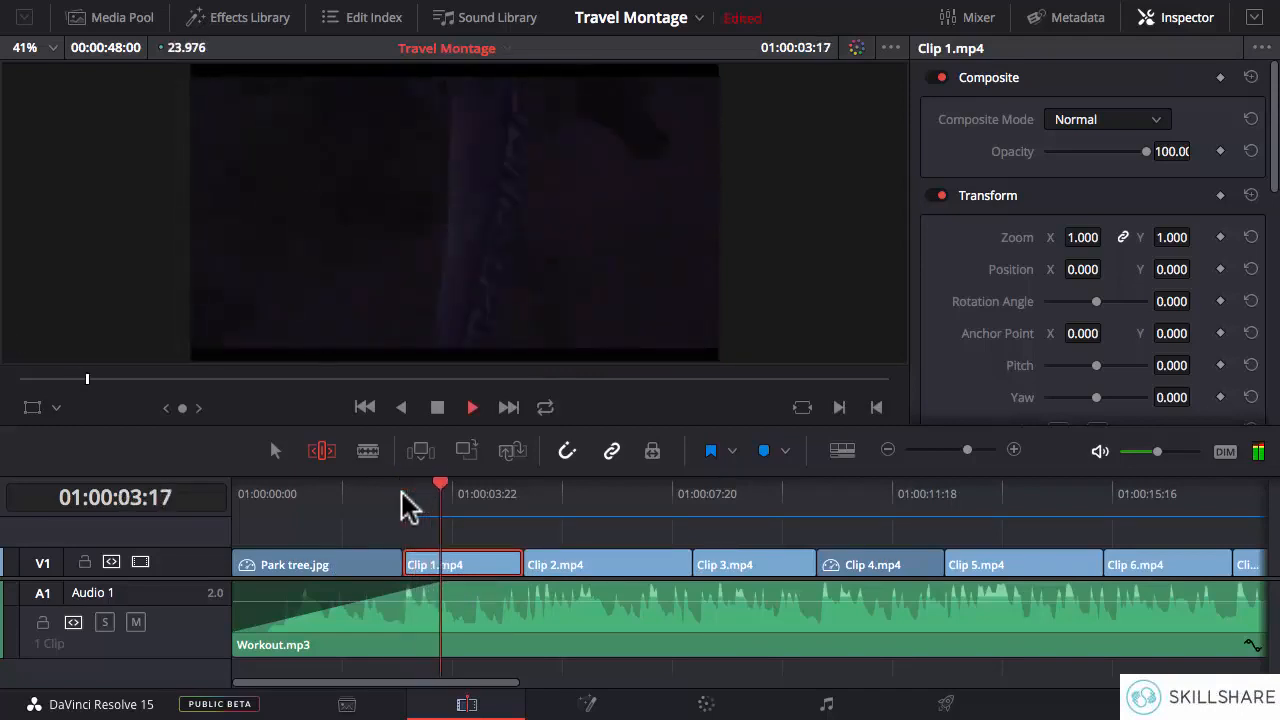
{"action": "left_click", "coordinate": [403, 490]}
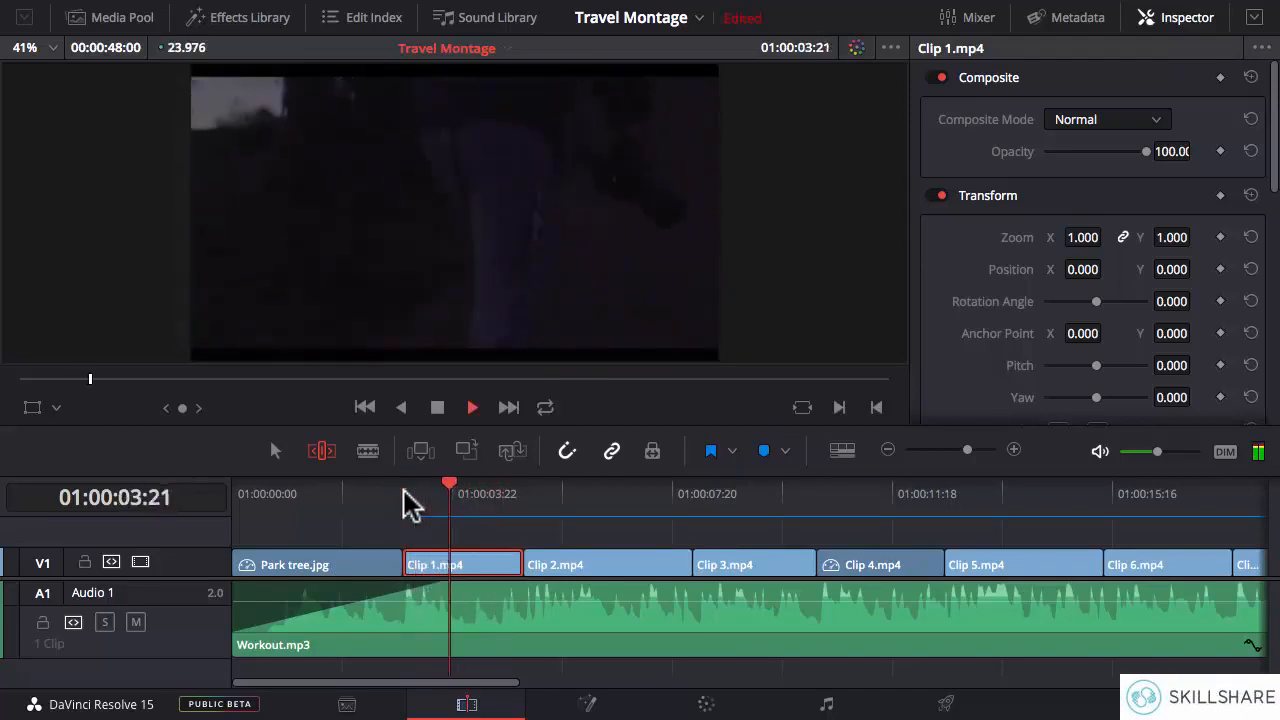
{"action": "key", "text": "space"}
{"action": "left_click_drag", "start_coordinate": [457, 549], "coordinate": [498, 549]}
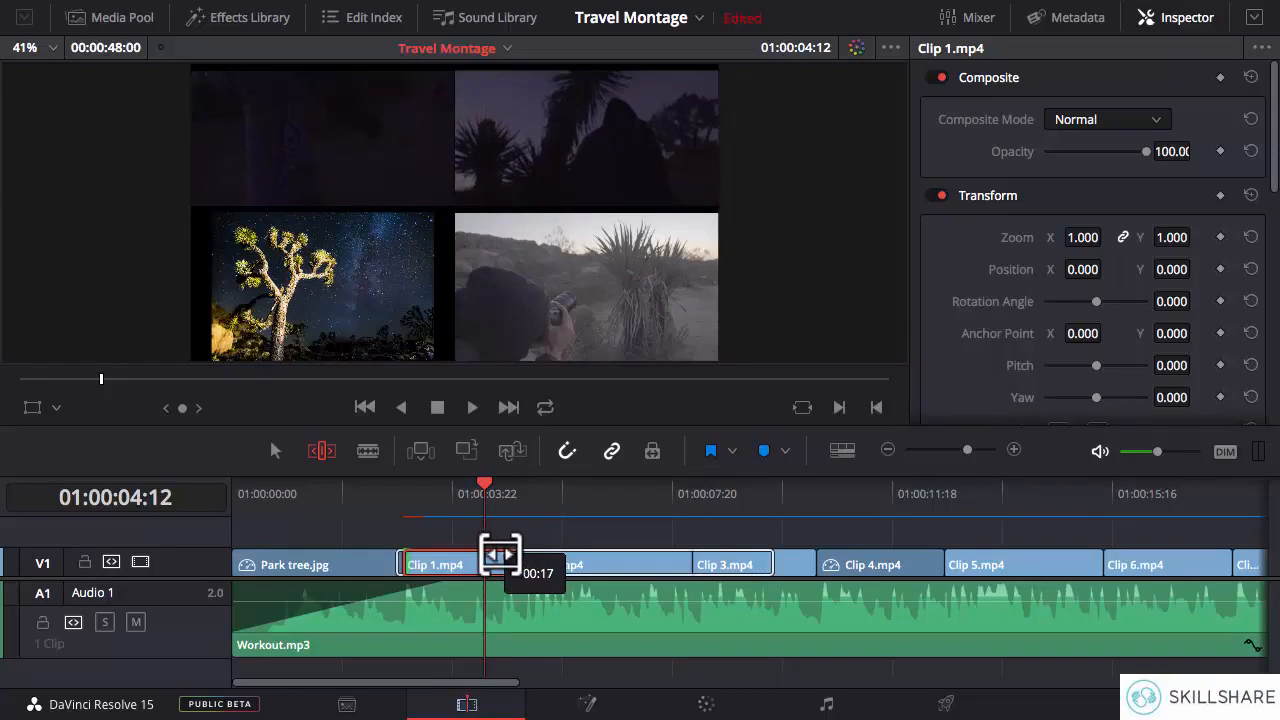
{"action": "left_click_drag", "start_coordinate": [495, 553], "coordinate": [424, 554]}
- Play Clip 1.mp4 repeatedly from its start to check the slipped footage against the music
{"action": "left_click", "coordinate": [401, 493]}
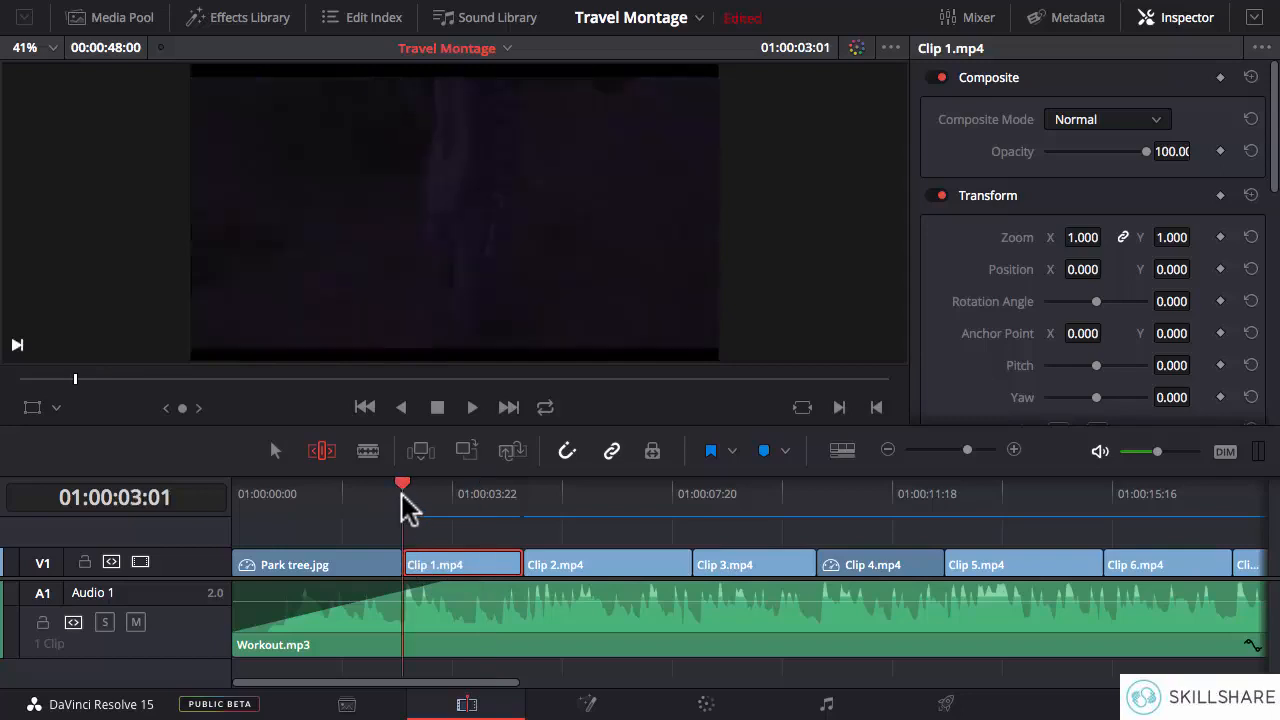
{"action": "key", "text": "space"}
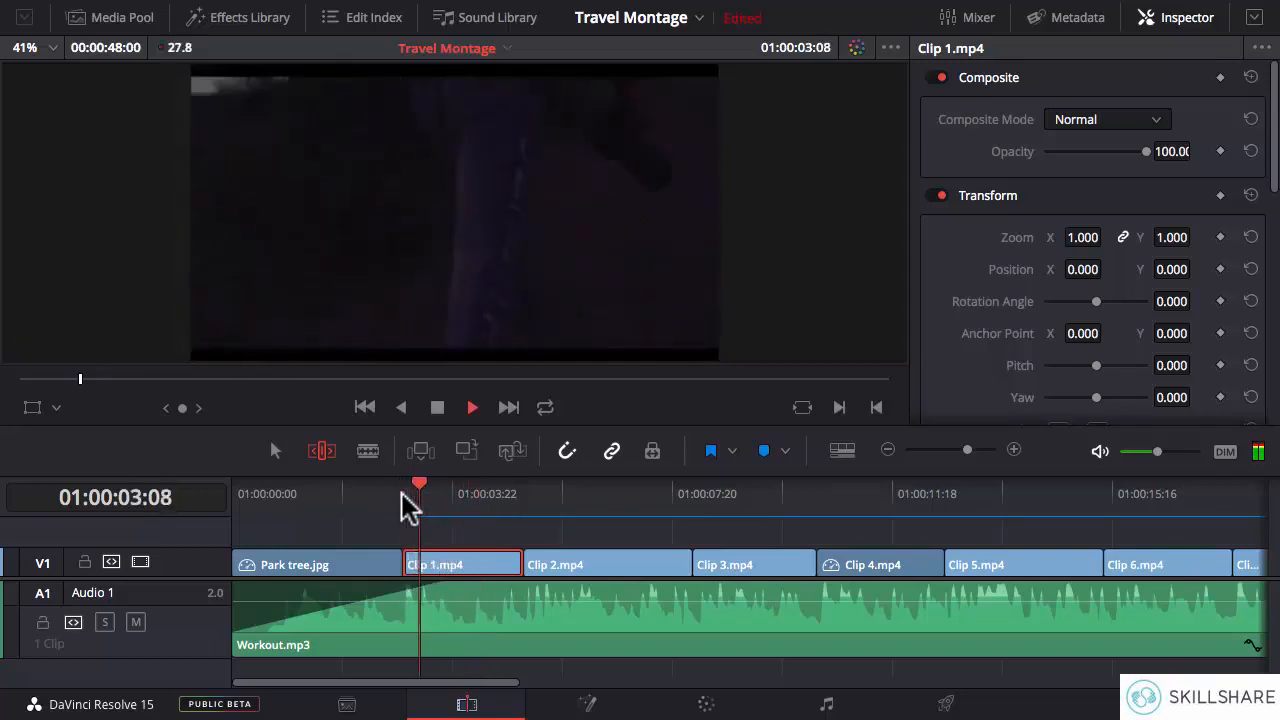
{"action": "left_click", "coordinate": [400, 507]}
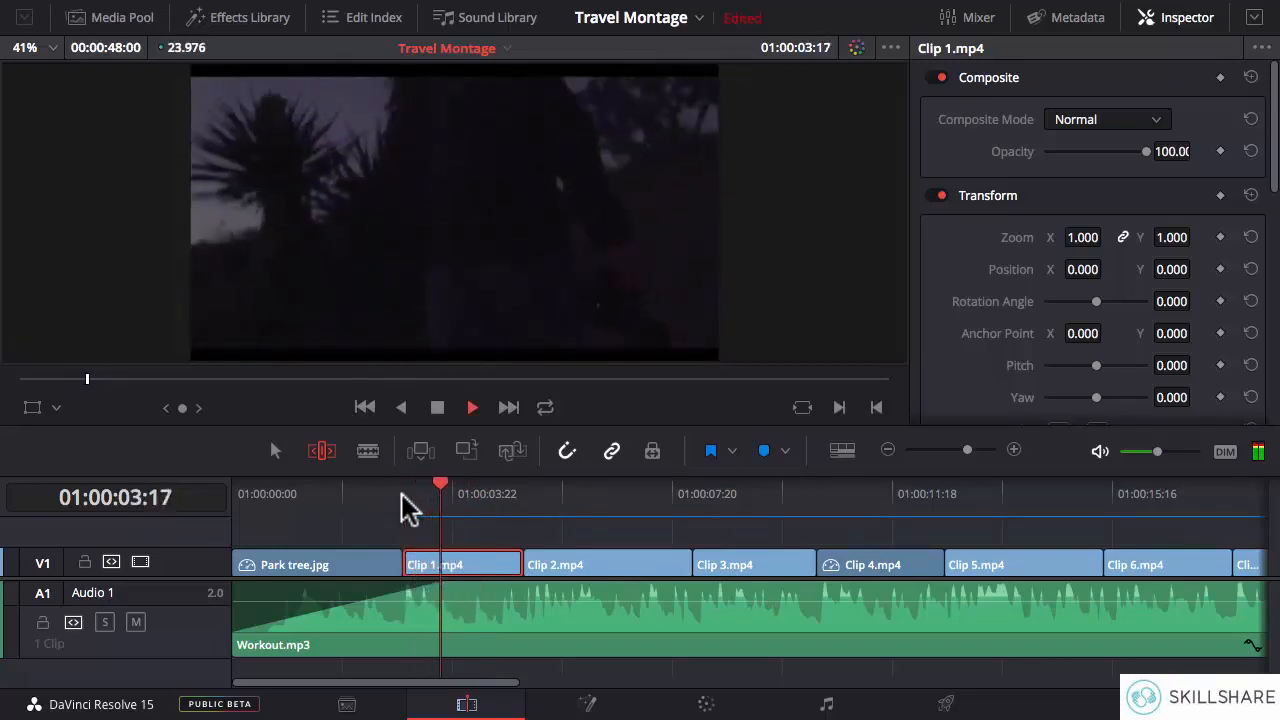
{"action": "left_click", "coordinate": [401, 493]}
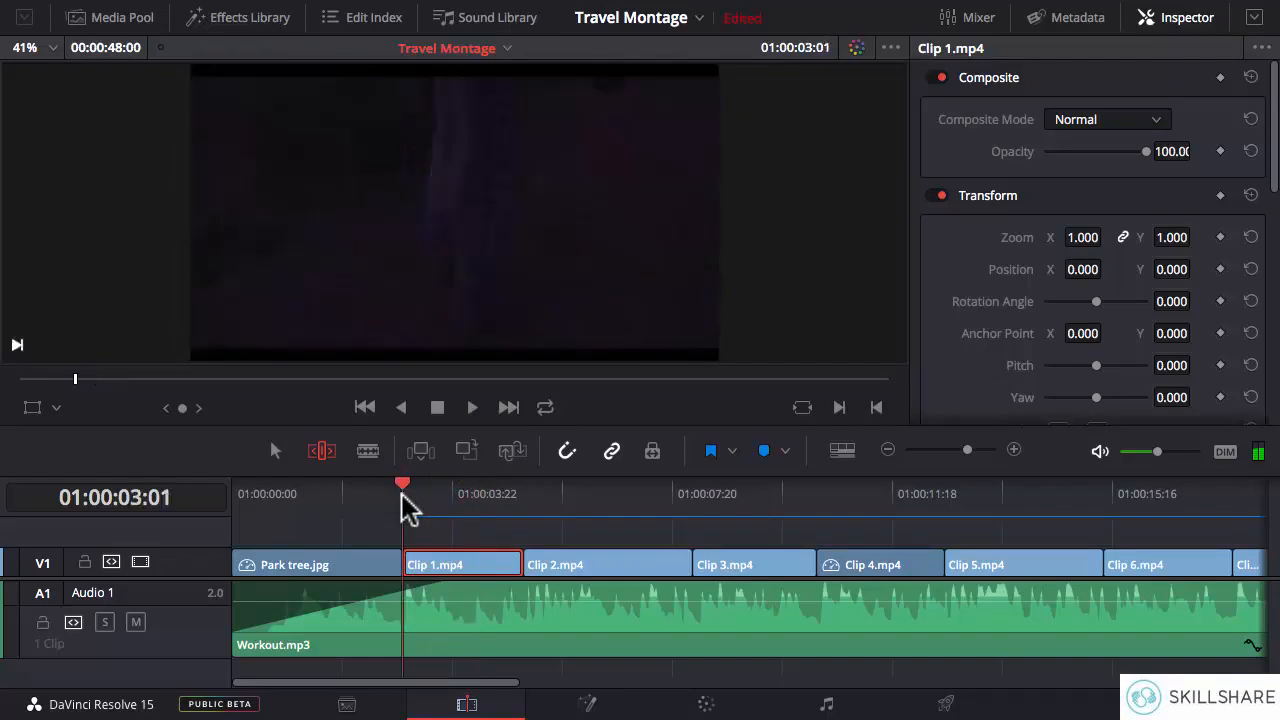
{"action": "key", "text": "space"}
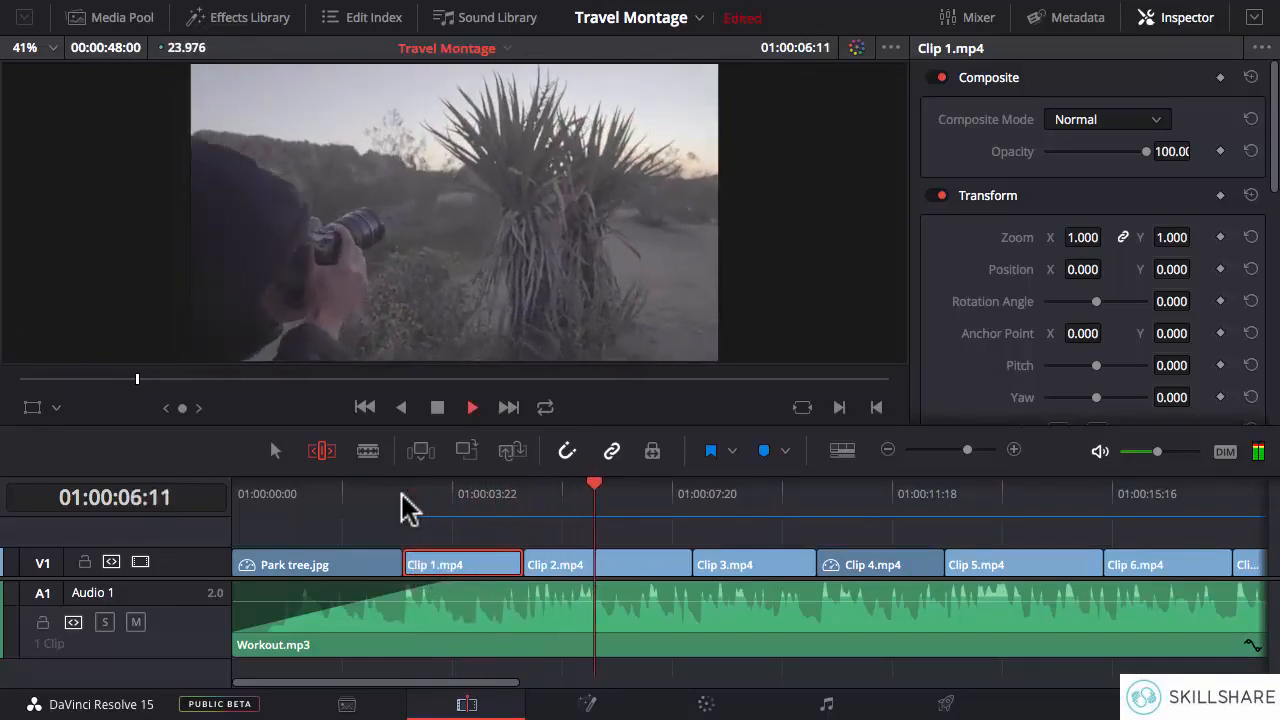
{"action": "key", "text": "space"}
- Slip Clip 2.mp4's footage about 15 frames later, and play the clip from its start to check the camera movement
{"action": "left_click_drag", "start_coordinate": [575, 557], "coordinate": [537, 563]}
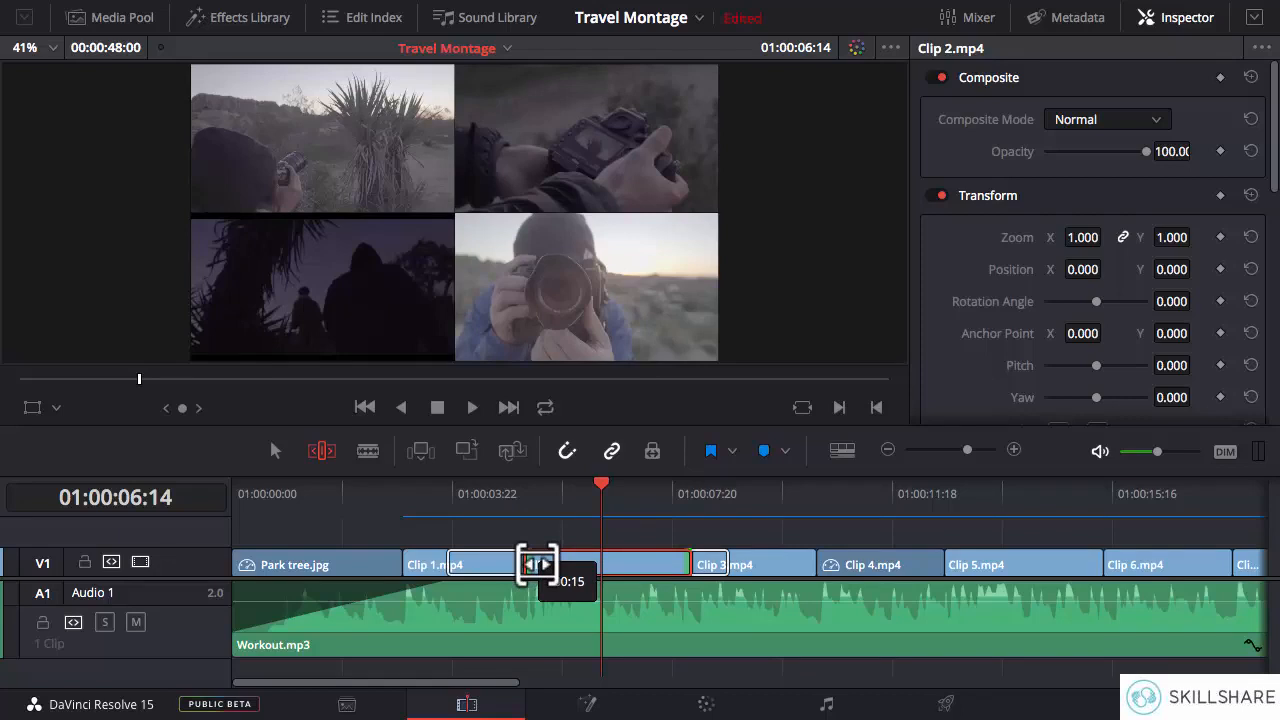
{"action": "left_click_drag", "start_coordinate": [537, 563], "coordinate": [537, 563]}
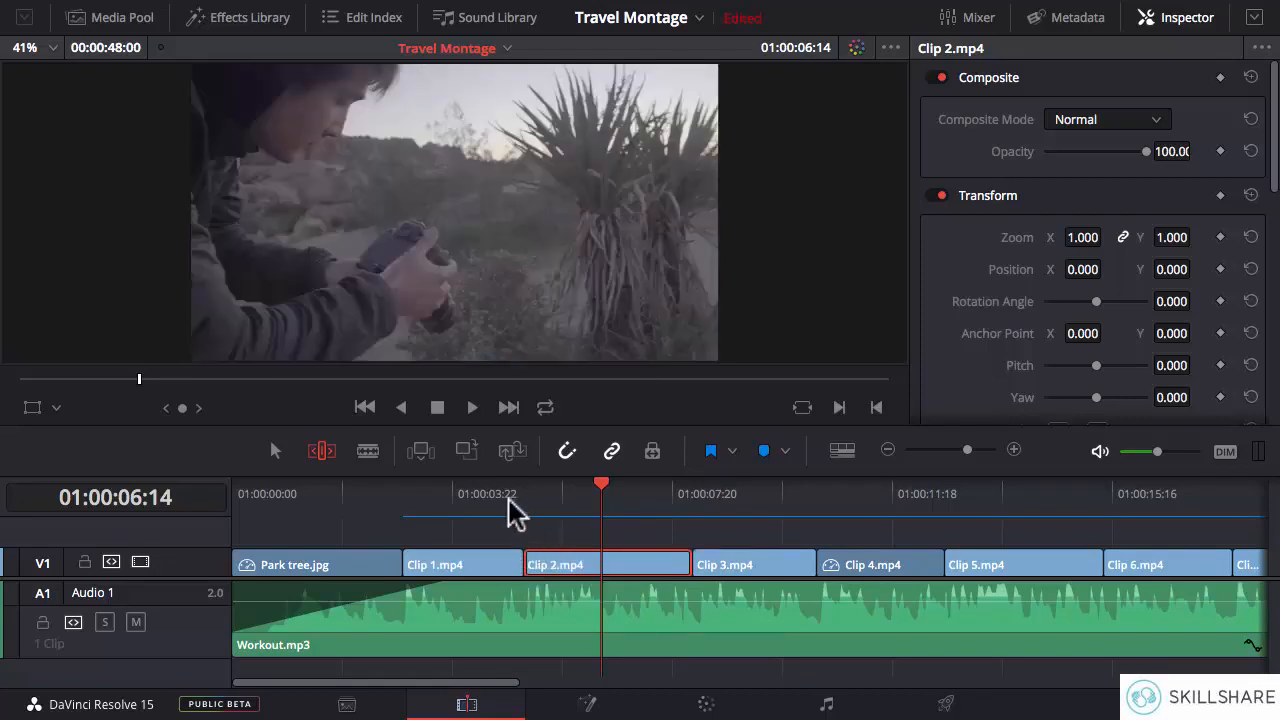
{"action": "left_click", "coordinate": [525, 505]}
{"action": "key", "text": "space"}
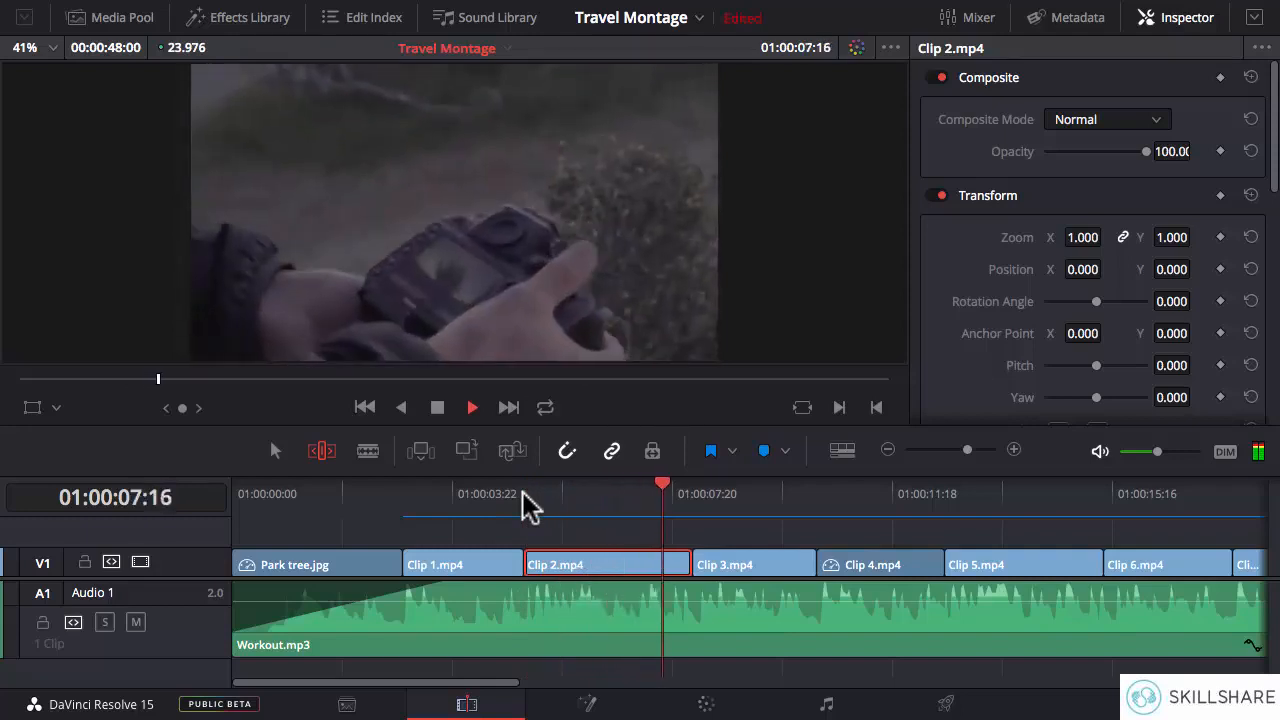
{"action": "key", "text": "space"}
{"action": "key", "text": "space"}
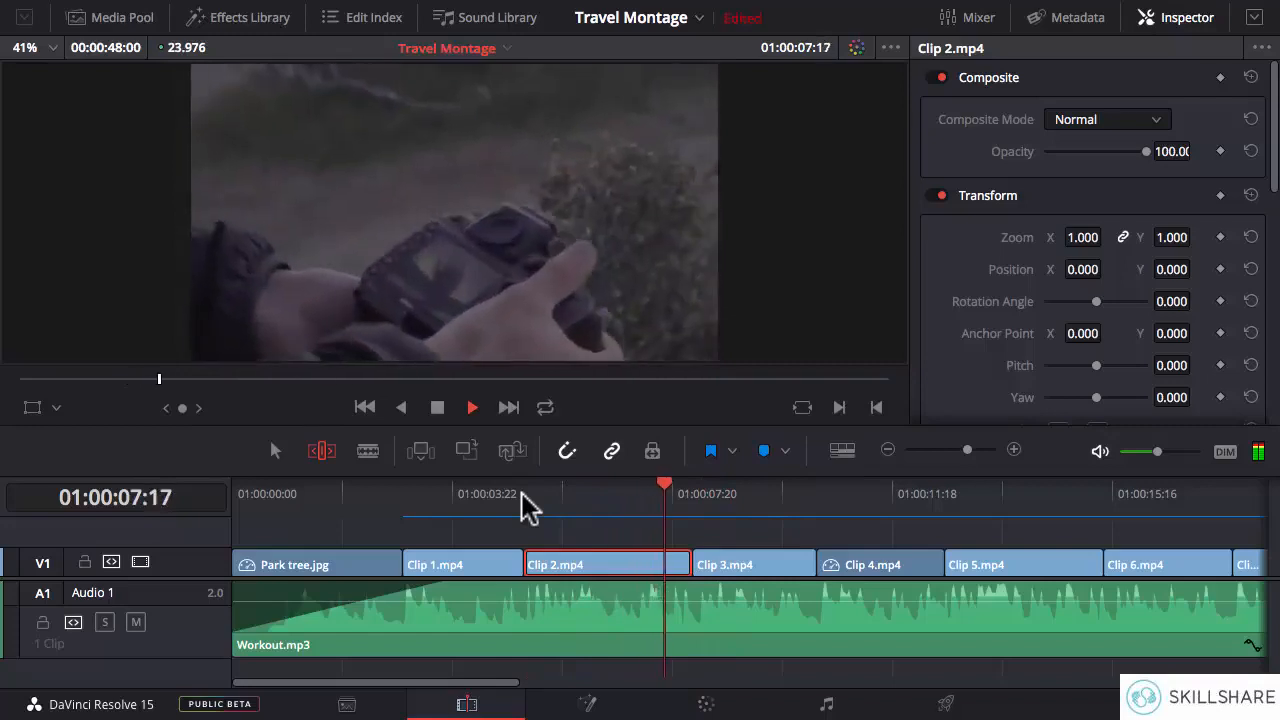
{"action": "key", "text": "space"}
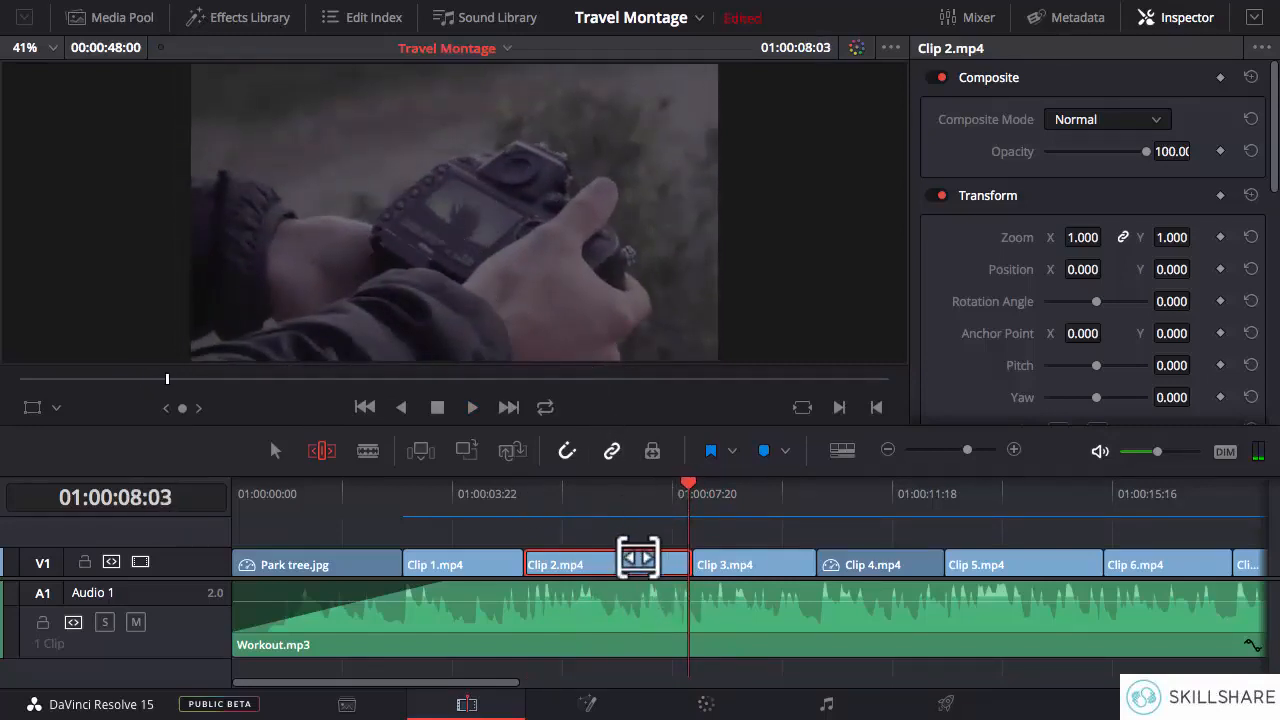
- Slip Clip 2.mp4's footage slightly back to an earlier part, and replay the clip from its start
{"action": "left_click_drag", "start_coordinate": [610, 557], "coordinate": [624, 557]}
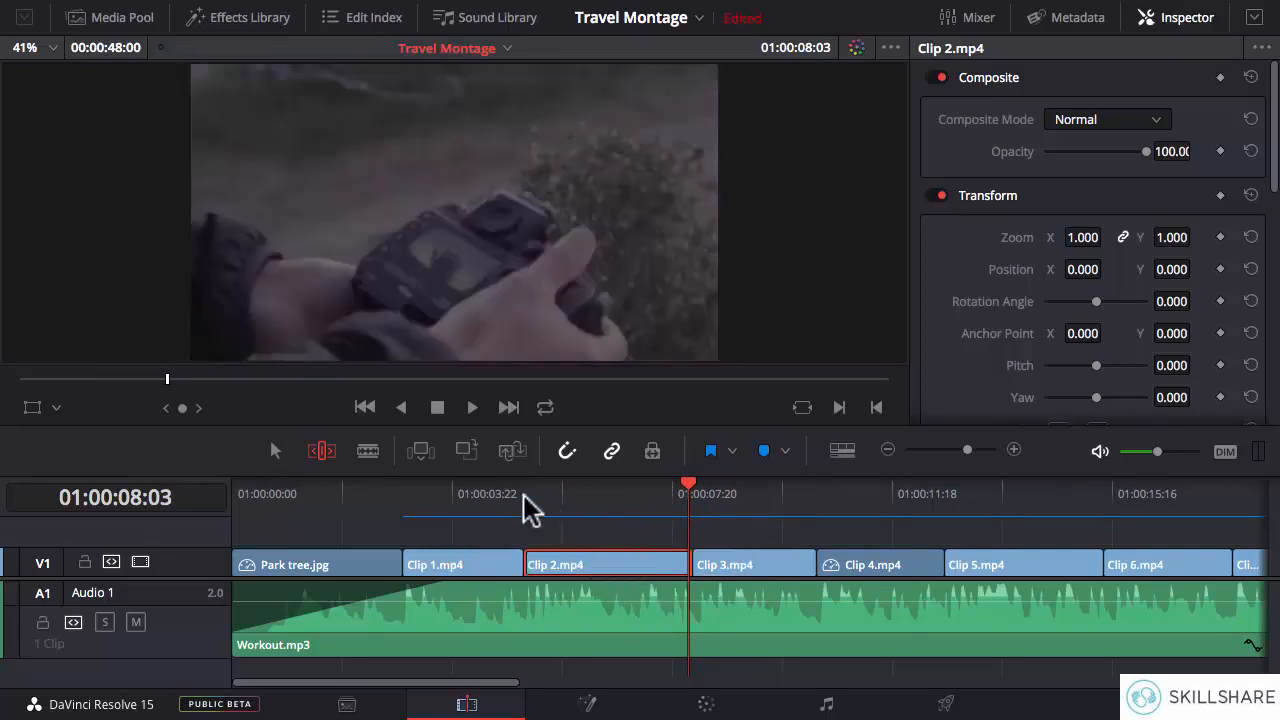
{"action": "left_click", "coordinate": [524, 494]}
{"action": "key", "text": "space"}
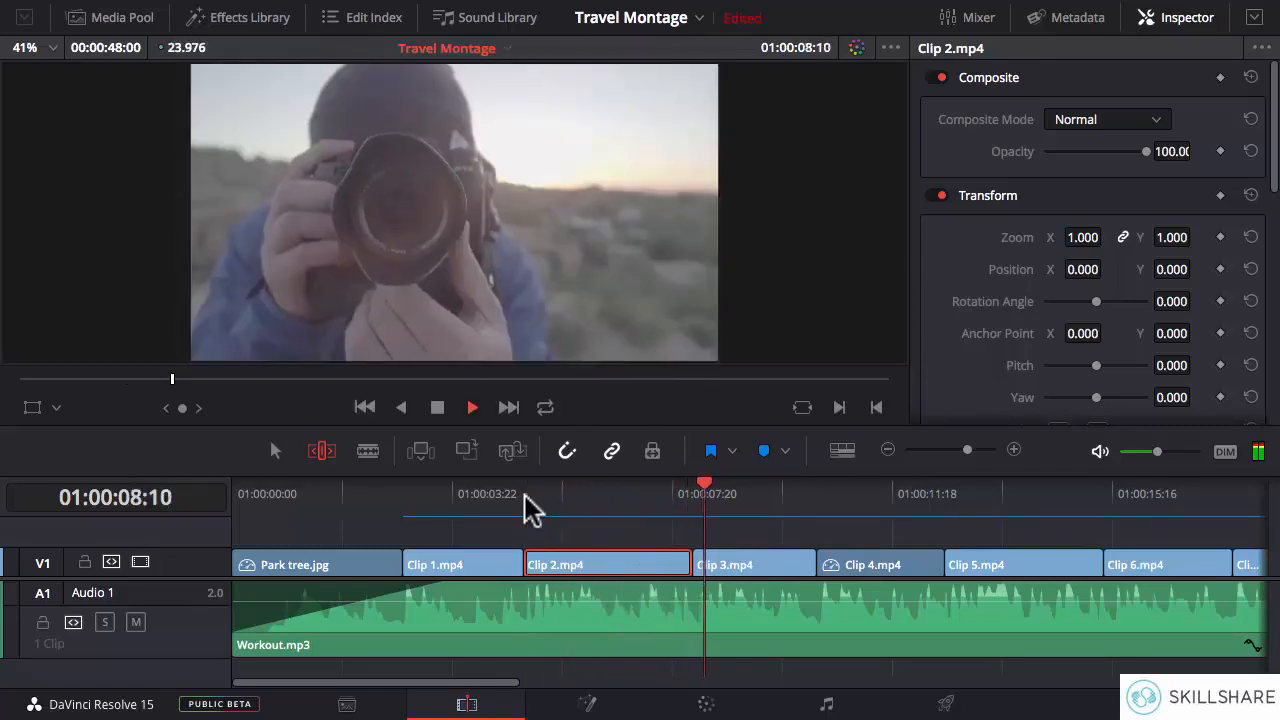
{"action": "left_click", "coordinate": [526, 494]}
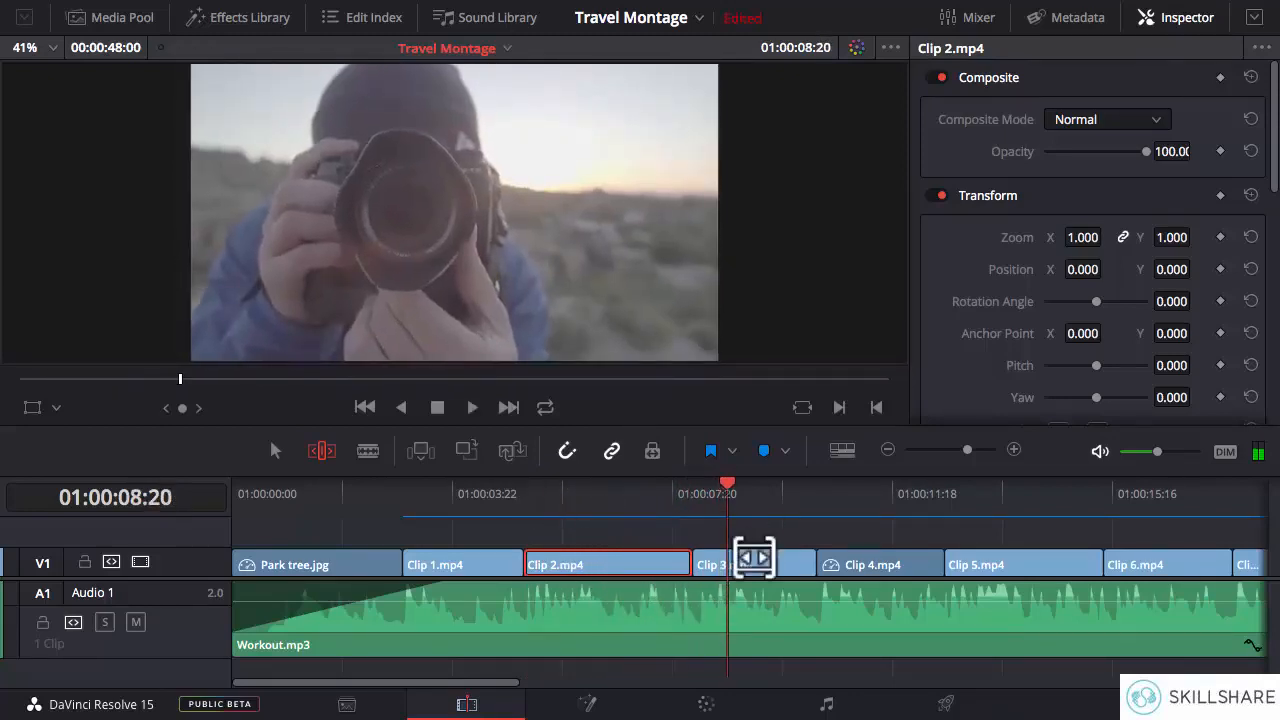
- Slip Clip 3.mp4's footage slightly later within its cut points, and play the clip to check its timing
{"action": "left_click_drag", "start_coordinate": [754, 558], "coordinate": [722, 552]}
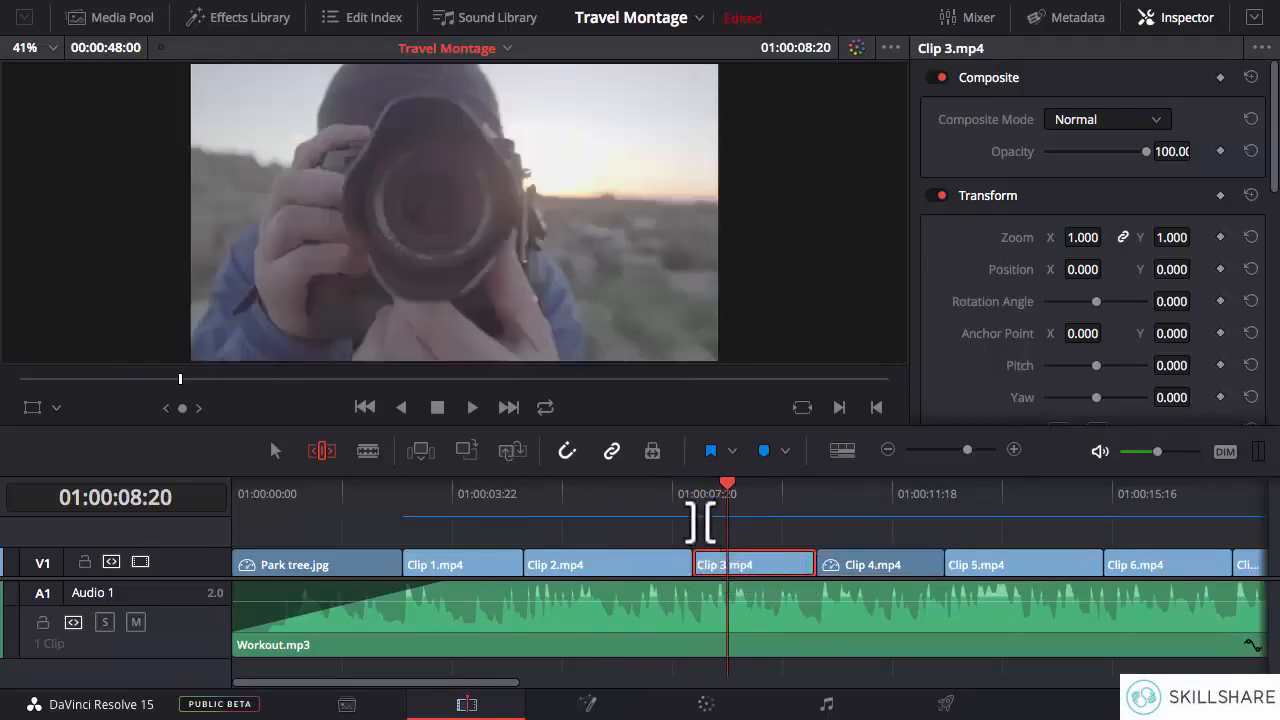
{"action": "left_click", "coordinate": [696, 504]}
{"action": "key", "text": "space"}
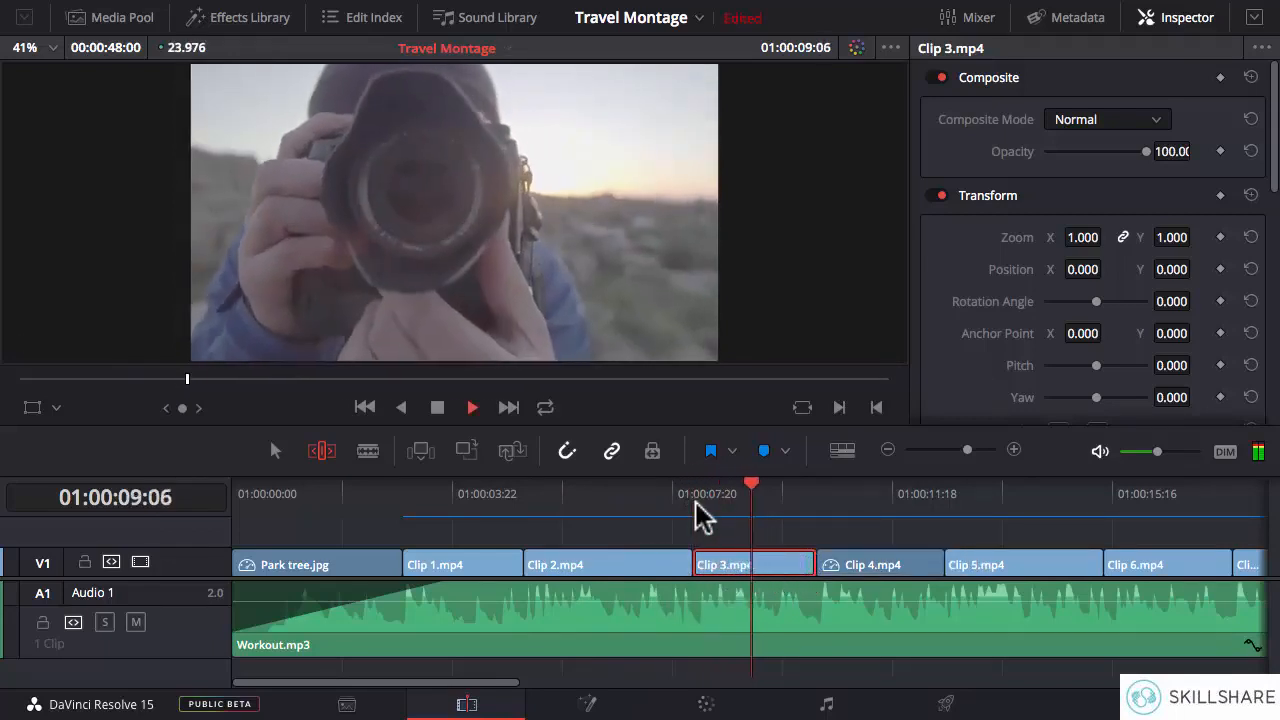
{"action": "left_click", "coordinate": [697, 504]}
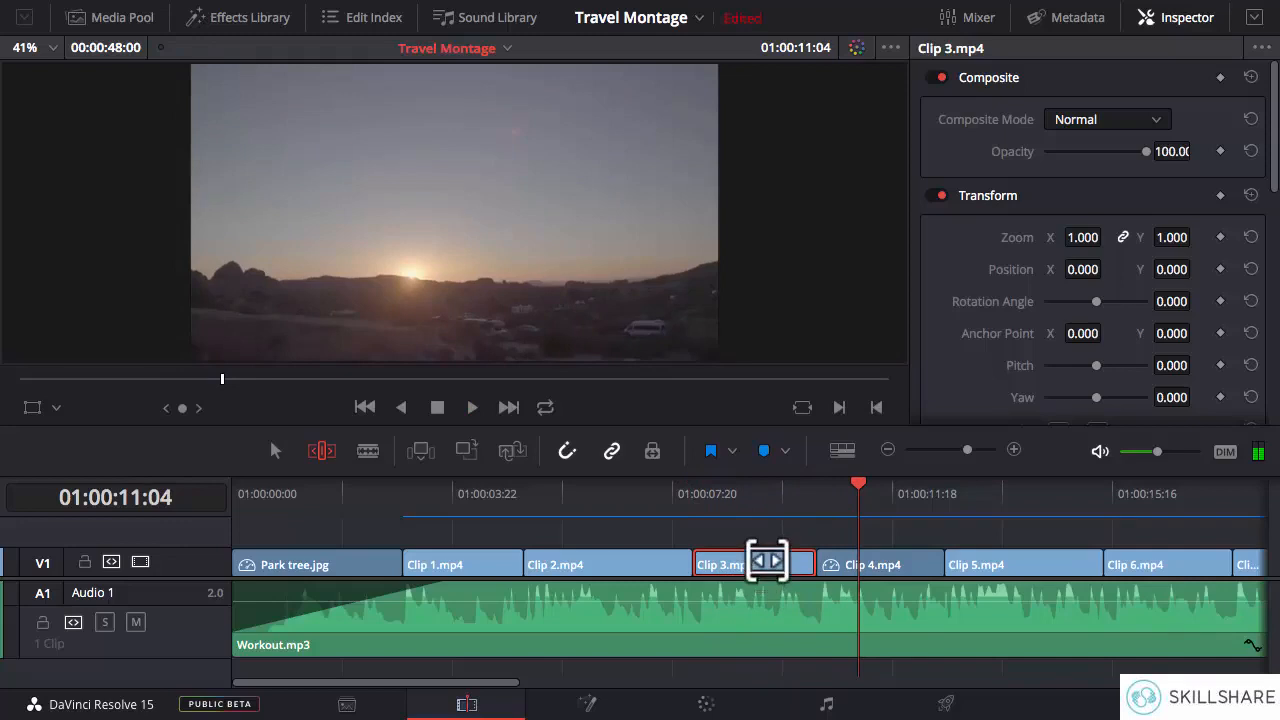
- Slip Clip 3.mp4's footage much further to a later part, and replay it to compare with the beat
{"action": "left_click_drag", "start_coordinate": [778, 557], "coordinate": [660, 557]}
{"action": "left_click", "coordinate": [690, 500]}
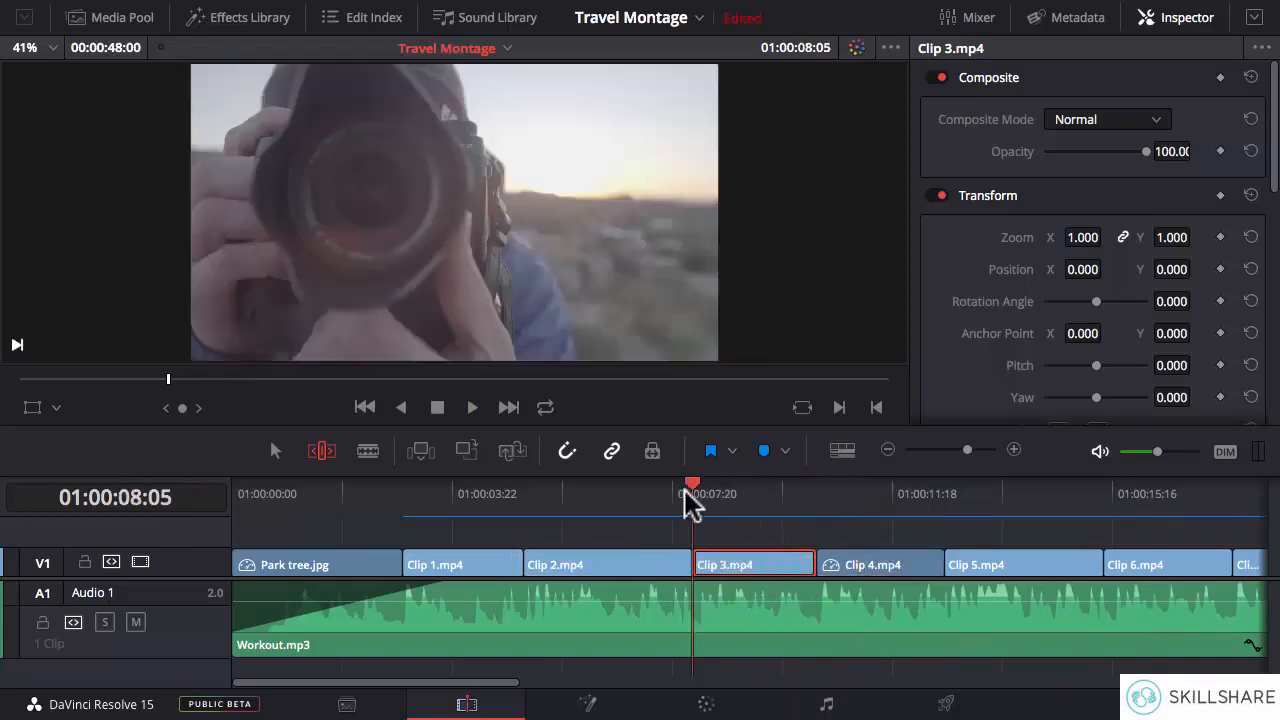
{"action": "key", "text": "space"}
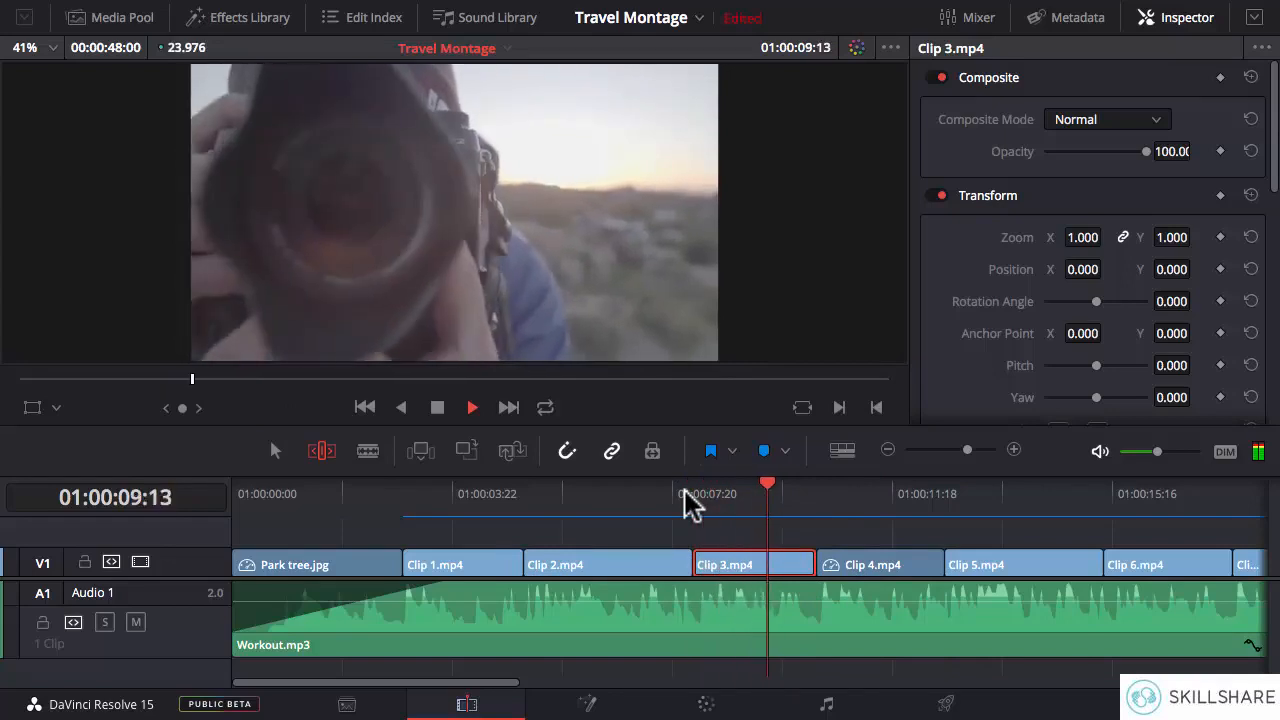
{"action": "left_click", "coordinate": [686, 494]}
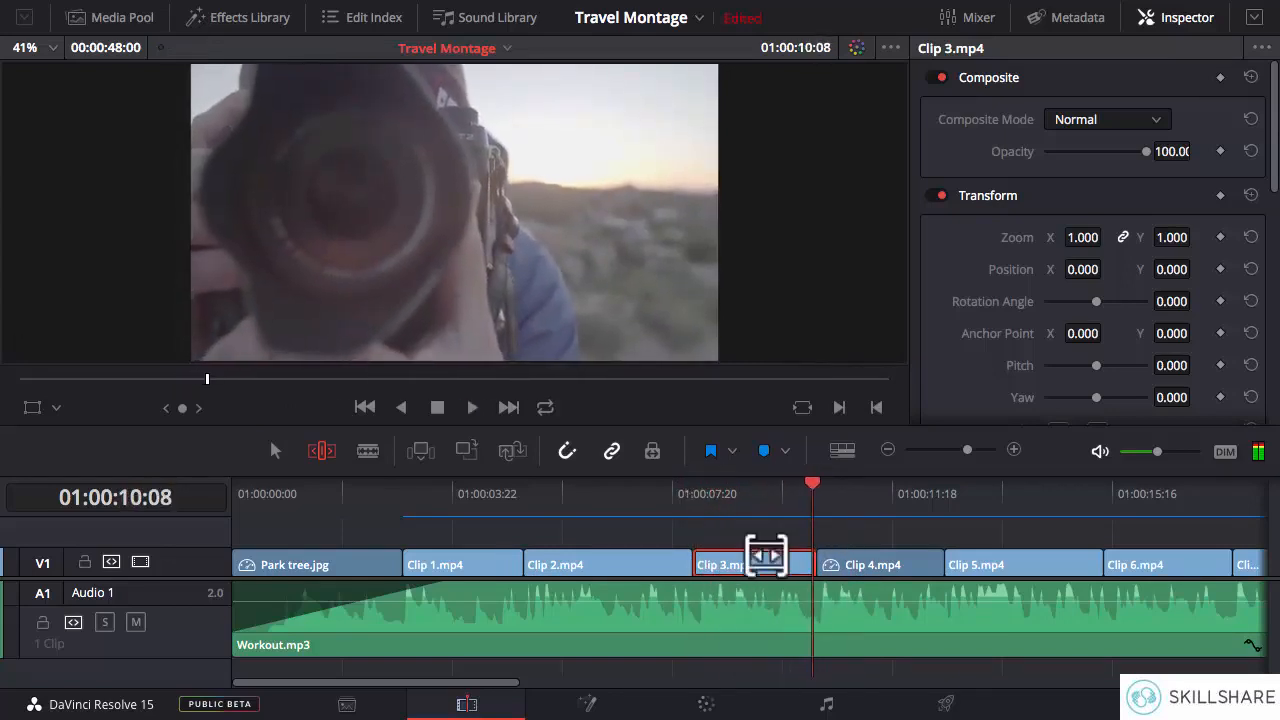
- Slip Clip 3.mp4's footage back to an earlier part, and play it from its start into Clip 4.mp4
{"action": "left_click_drag", "start_coordinate": [745, 562], "coordinate": [850, 553]}
{"action": "left_click", "coordinate": [690, 495]}
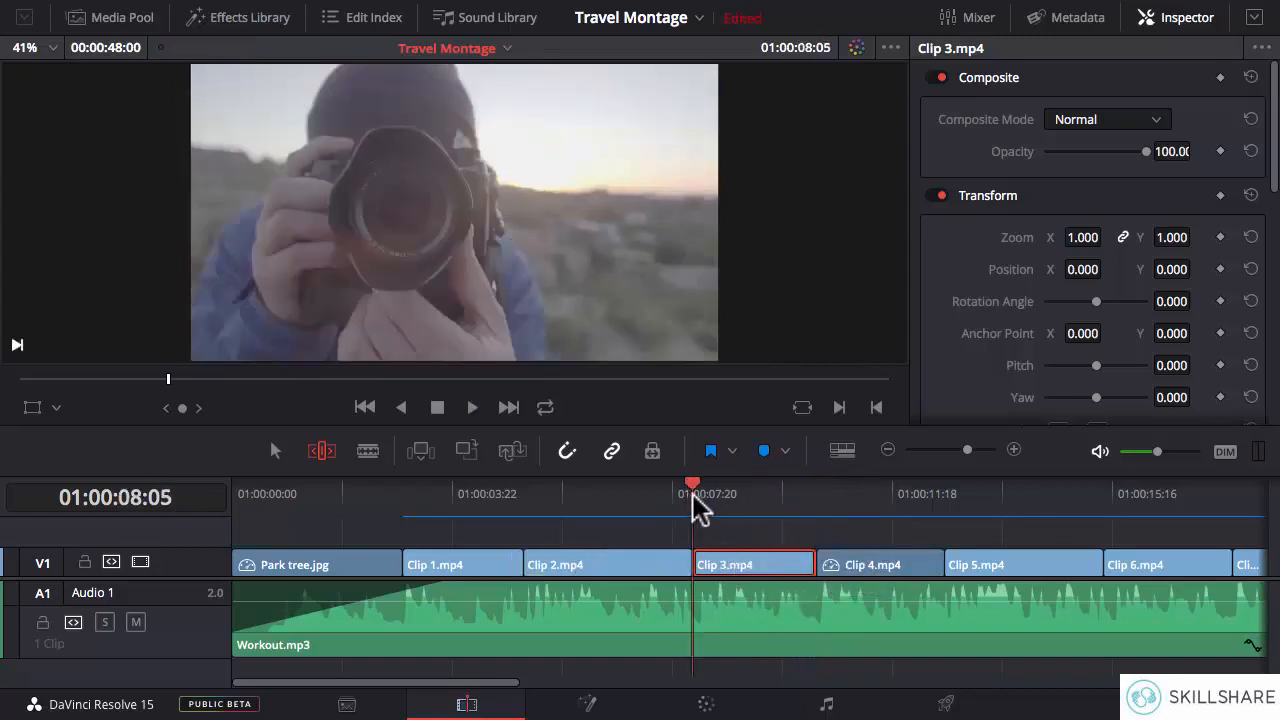
{"action": "key", "text": "space"}
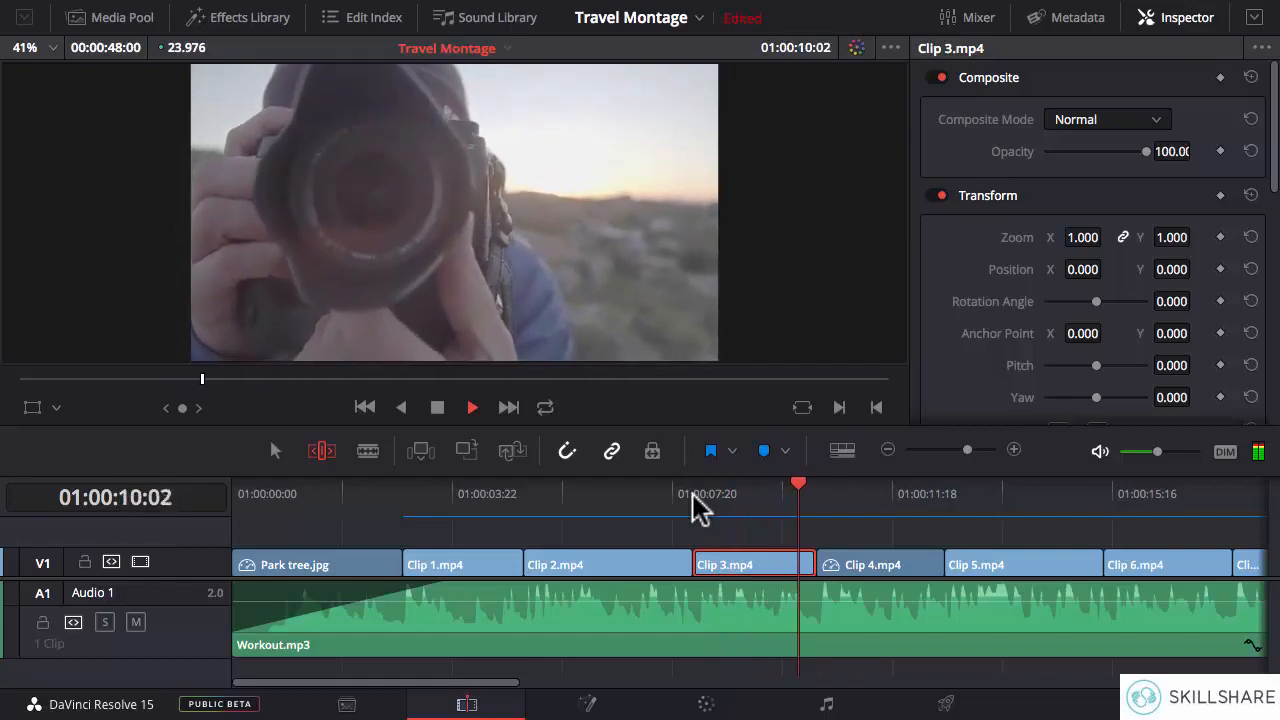
{"action": "left_click", "coordinate": [694, 493]}
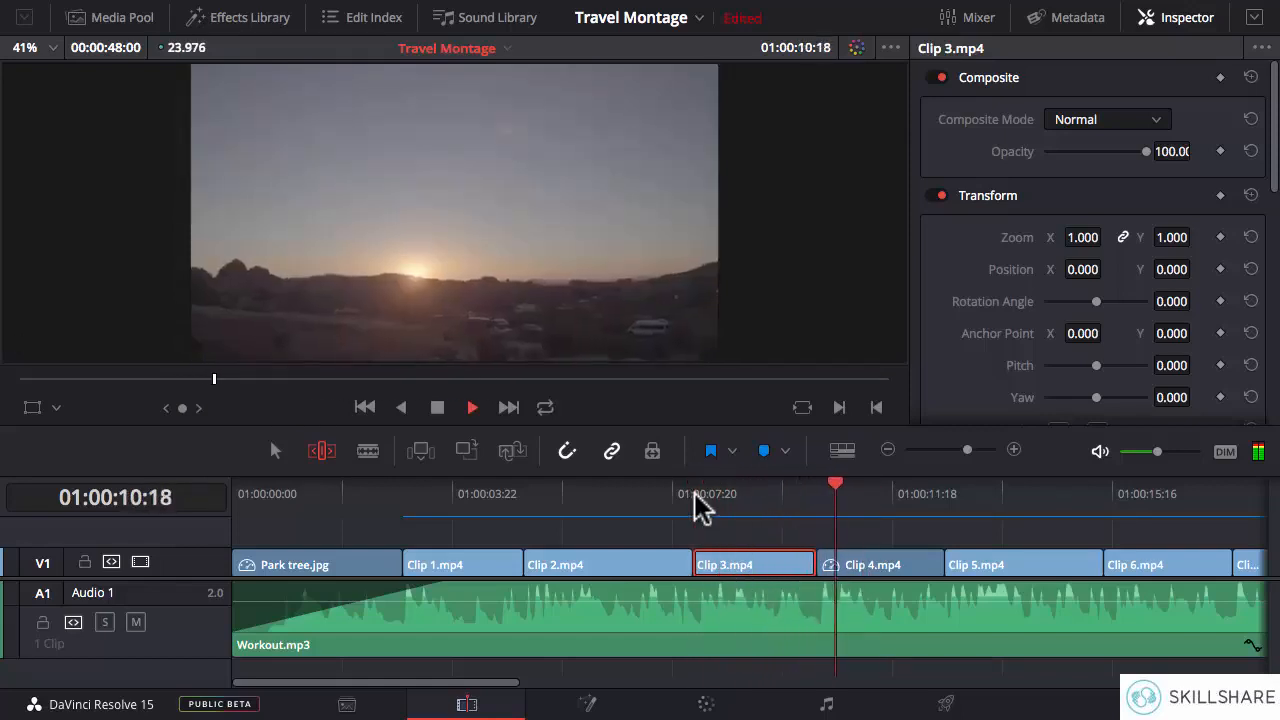
{"action": "key", "text": "space"}
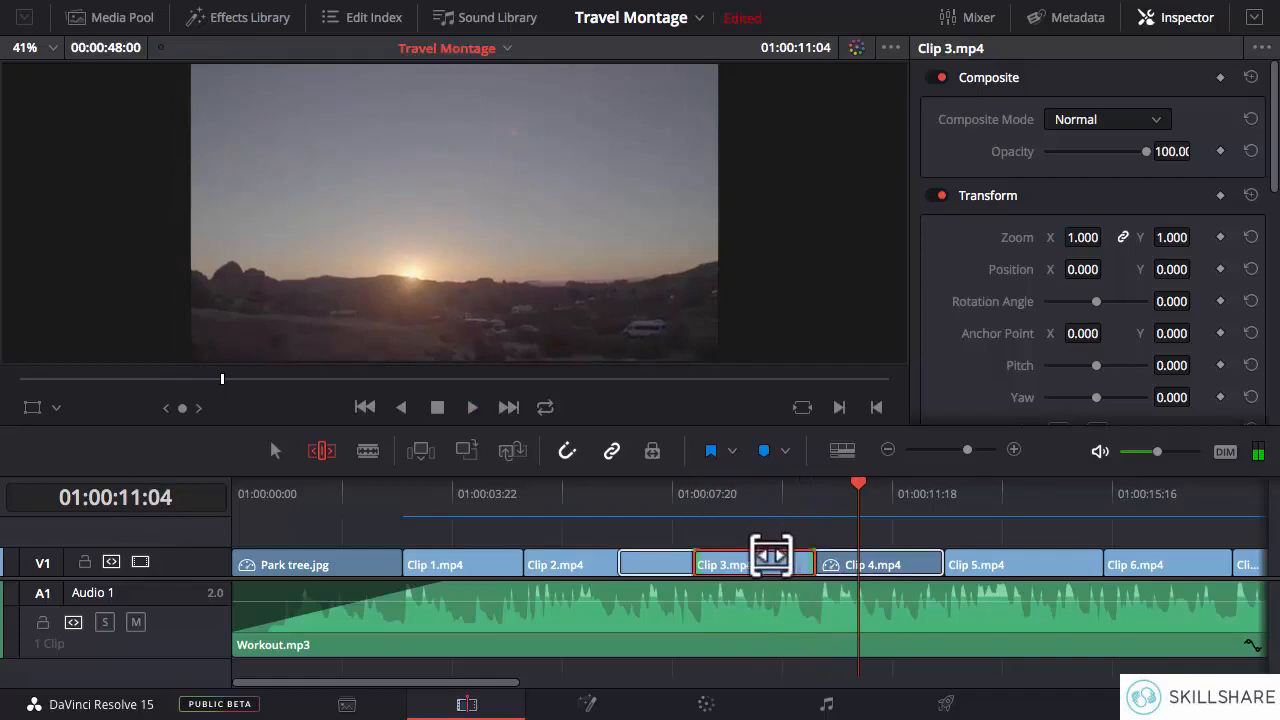
- Fine-tune Clip 3.mp4's slip slightly later and back earlier, and play it from its start once more
{"action": "left_click_drag", "start_coordinate": [771, 556], "coordinate": [740, 545]}
{"action": "left_click", "coordinate": [691, 500]}
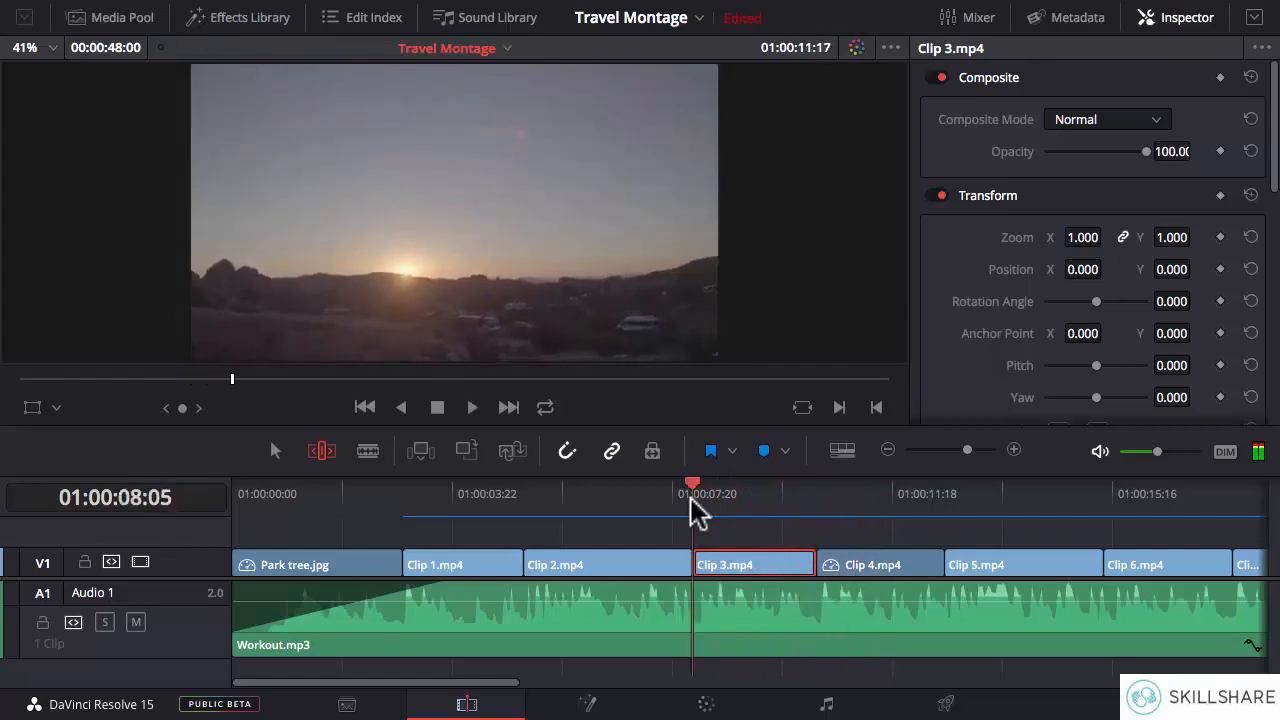
{"action": "left_click_drag", "start_coordinate": [749, 557], "coordinate": [791, 554]}
{"action": "left_click", "coordinate": [695, 492]}
{"action": "key", "text": "space"}
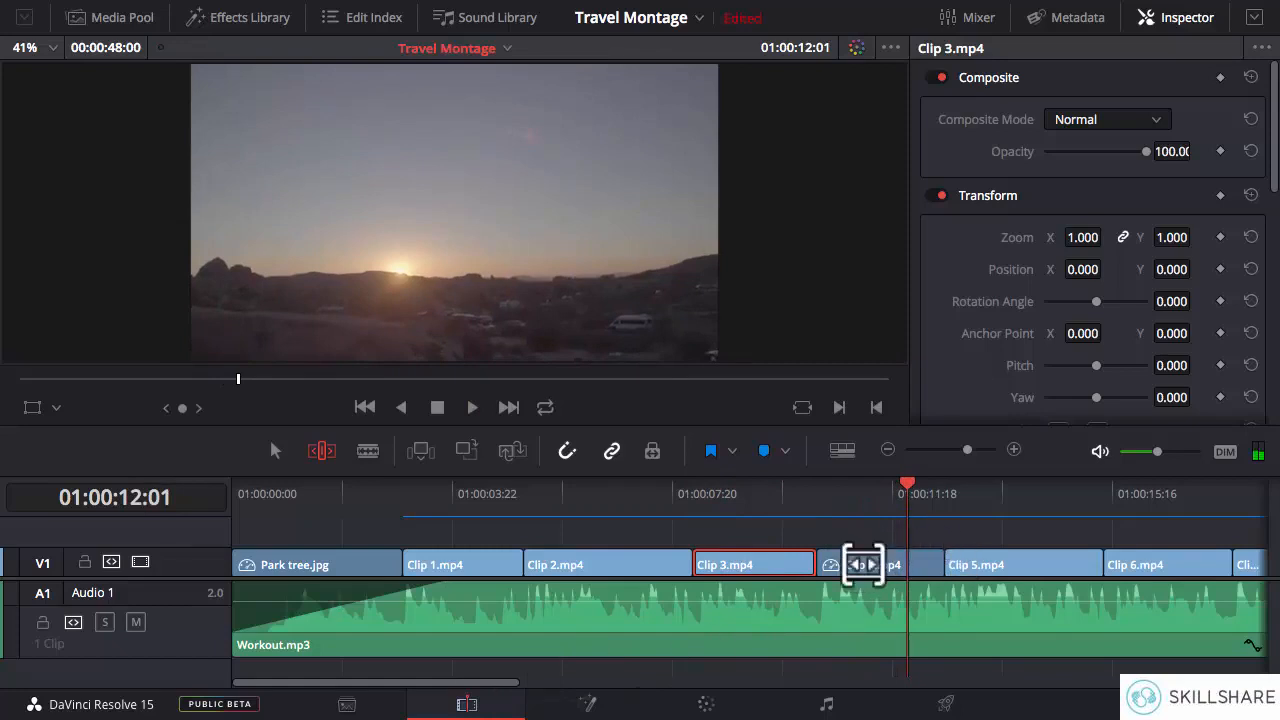
- Play Clip 5.mp4 repeatedly from its start to check its action against the music
{"action": "left_click_drag", "start_coordinate": [487, 684], "coordinate": [603, 684]}
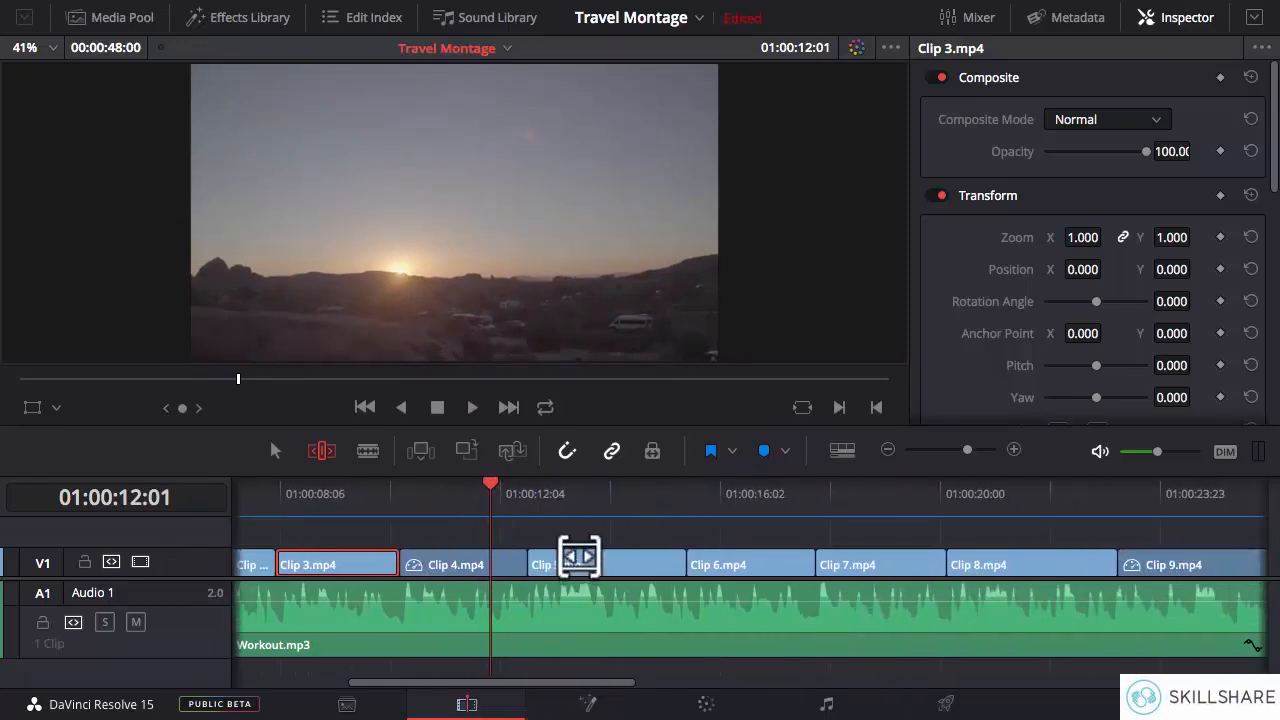
{"action": "left_click", "coordinate": [529, 509]}
{"action": "key", "text": "space"}
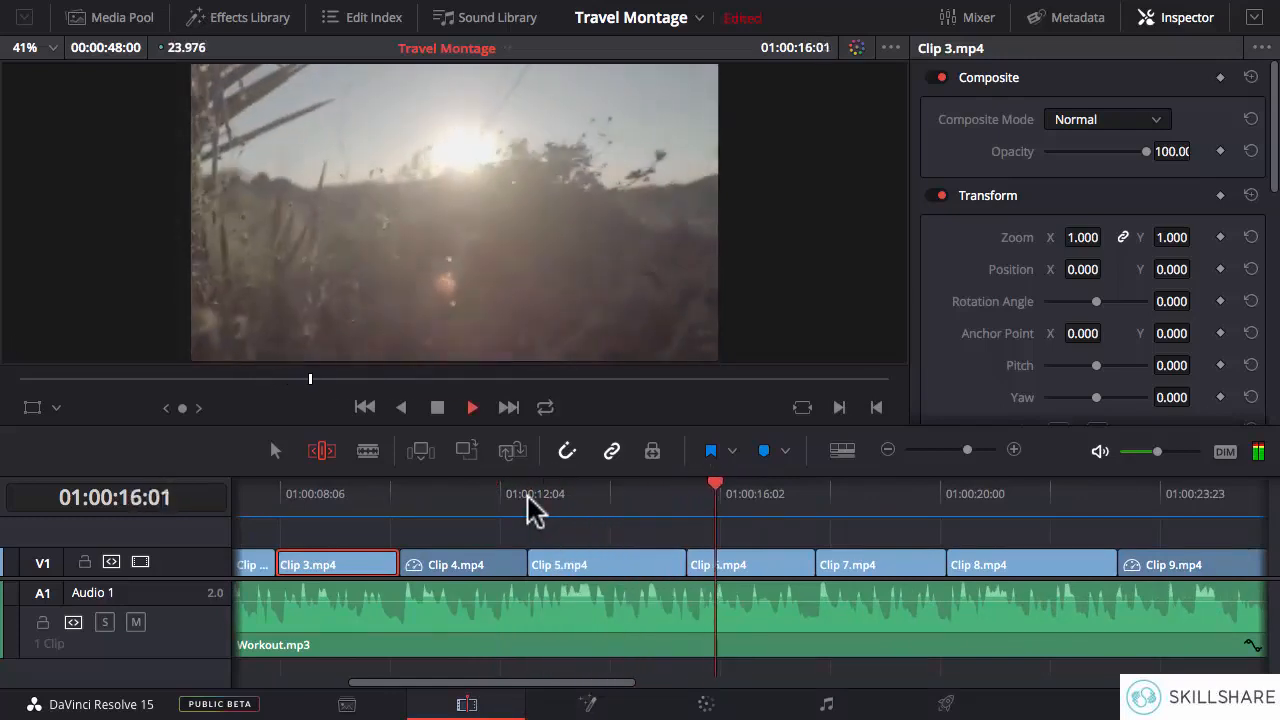
{"action": "left_click", "coordinate": [529, 509]}
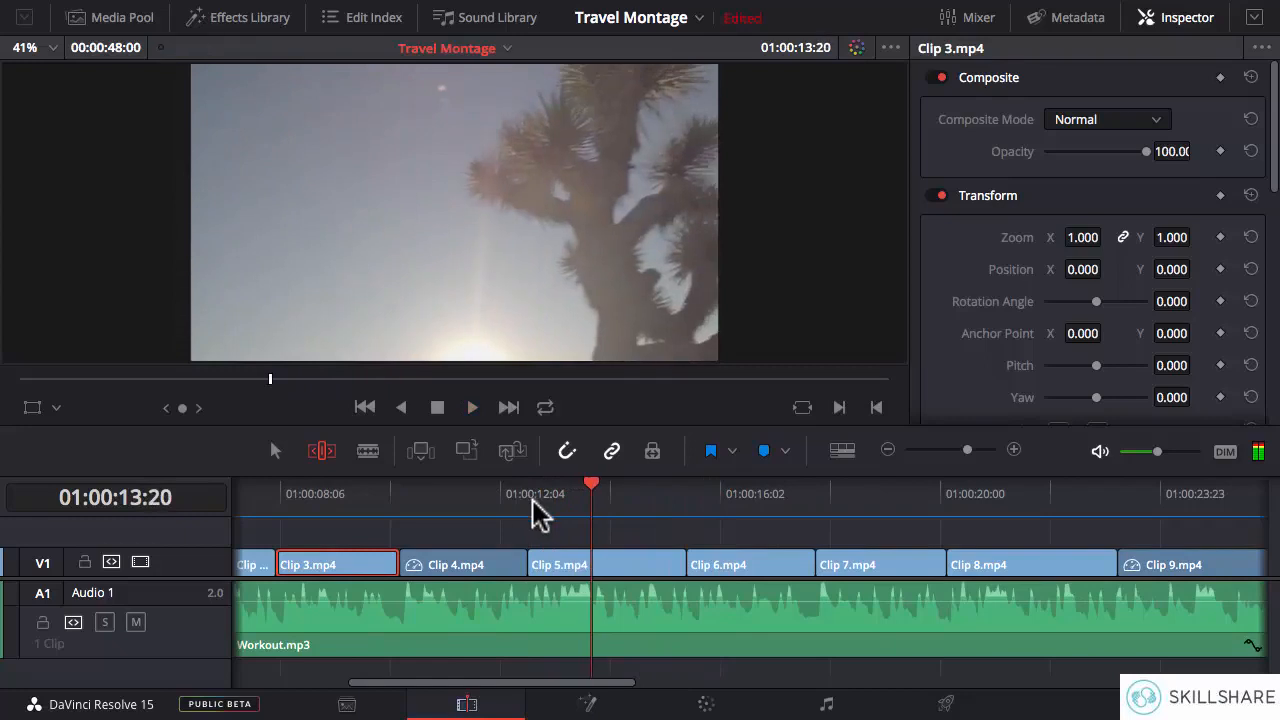
{"action": "left_click", "coordinate": [530, 492]}
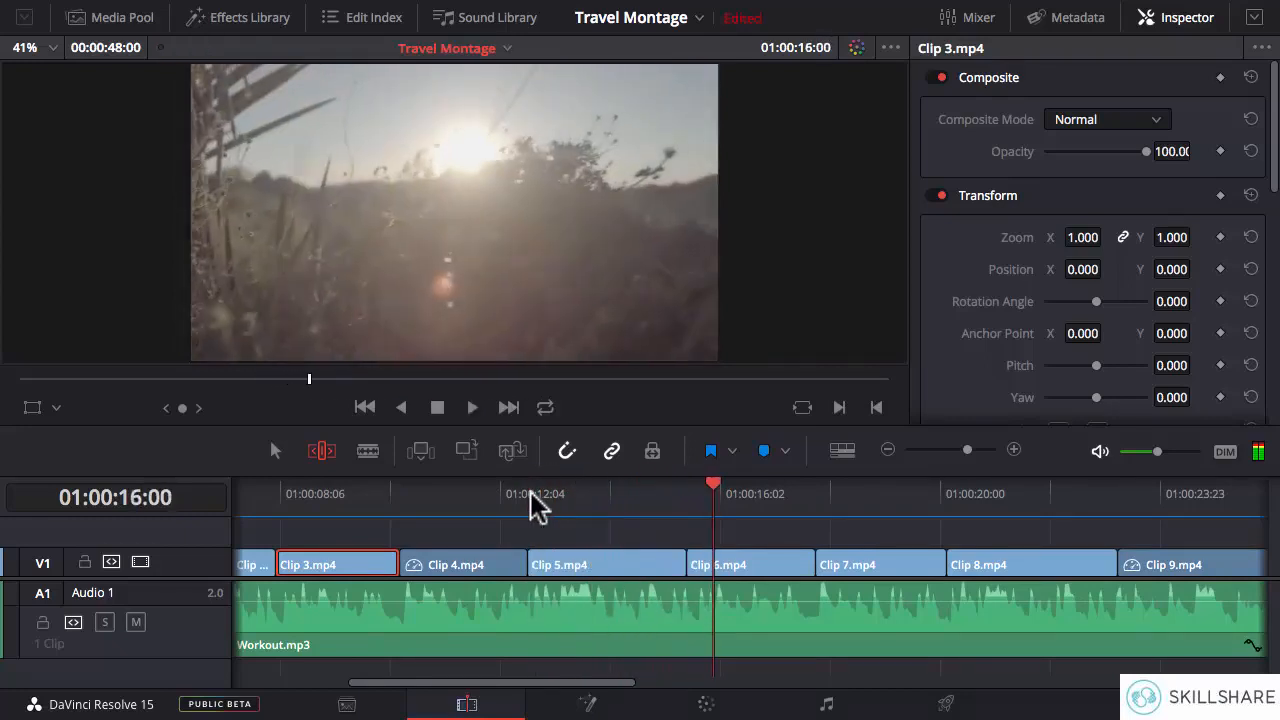
{"action": "key", "text": "space"}
- Slip Clip 5.mp4's footage to a later part of the source, and replay the clip from its start to check it
{"action": "left_click", "coordinate": [609, 567]}
{"action": "left_click_drag", "start_coordinate": [611, 560], "coordinate": [572, 559]}
{"action": "left_click", "coordinate": [531, 495]}
{"action": "key", "text": "space"}
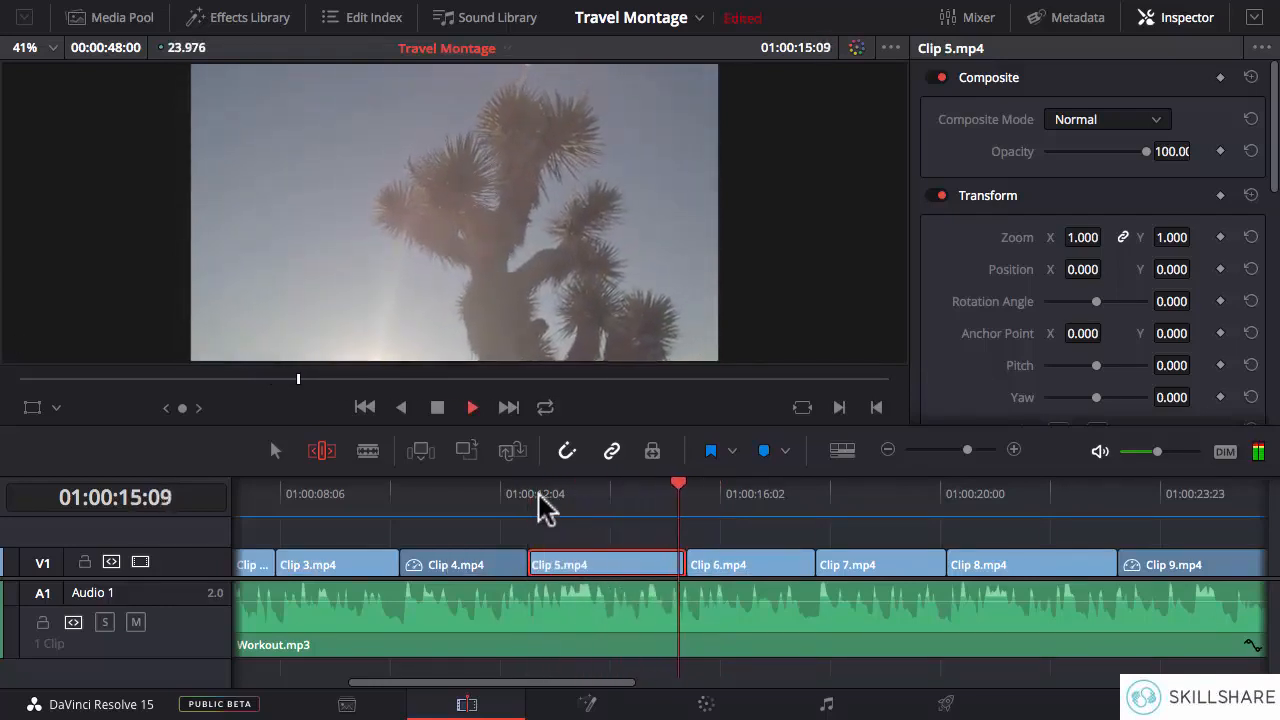
{"action": "left_click", "coordinate": [536, 494]}
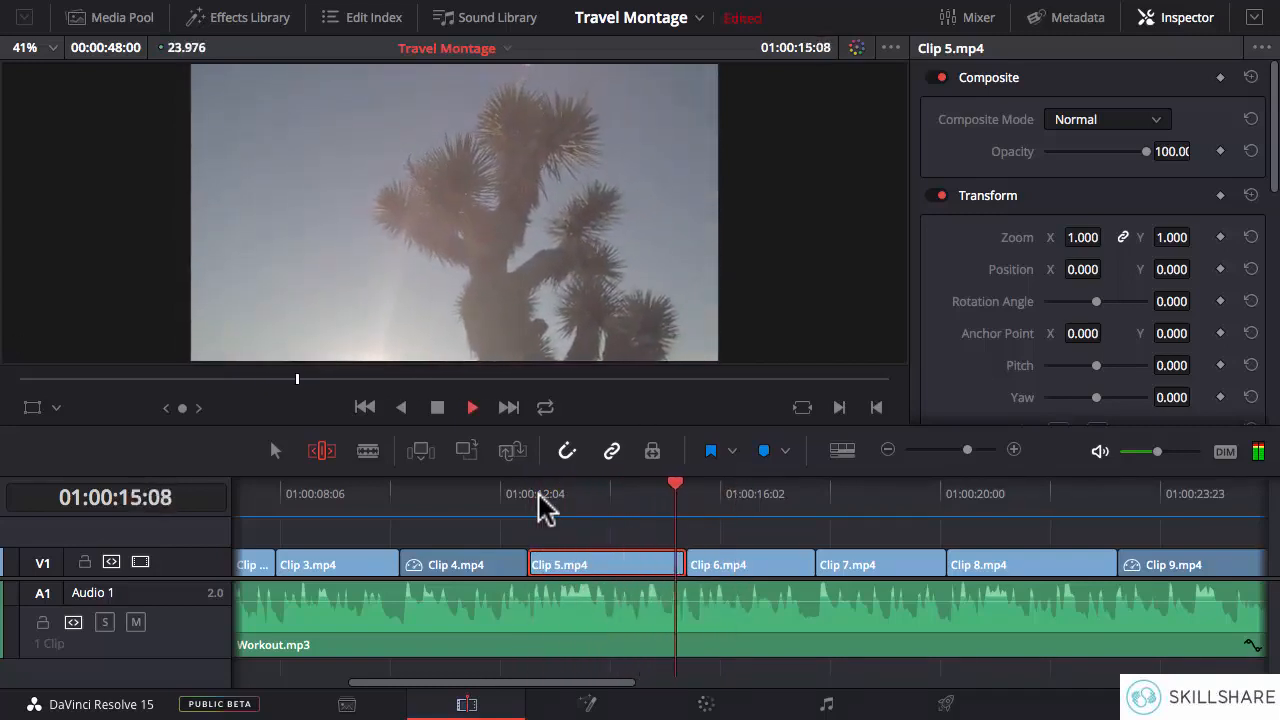
{"action": "key", "text": "space"}
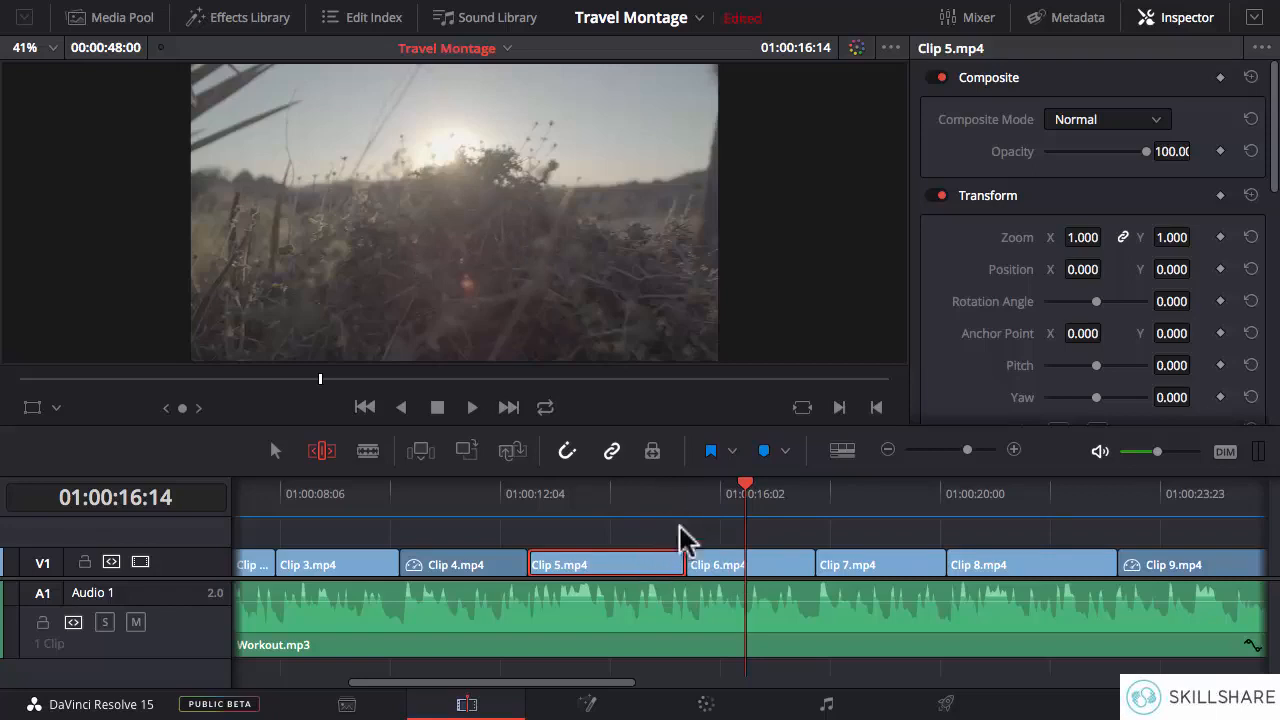
- Play repeatedly from Clip 5.mp4 into Clip 6.mp4 to check the action at the cut against the music
{"action": "left_click_drag", "start_coordinate": [669, 491], "coordinate": [665, 491]}
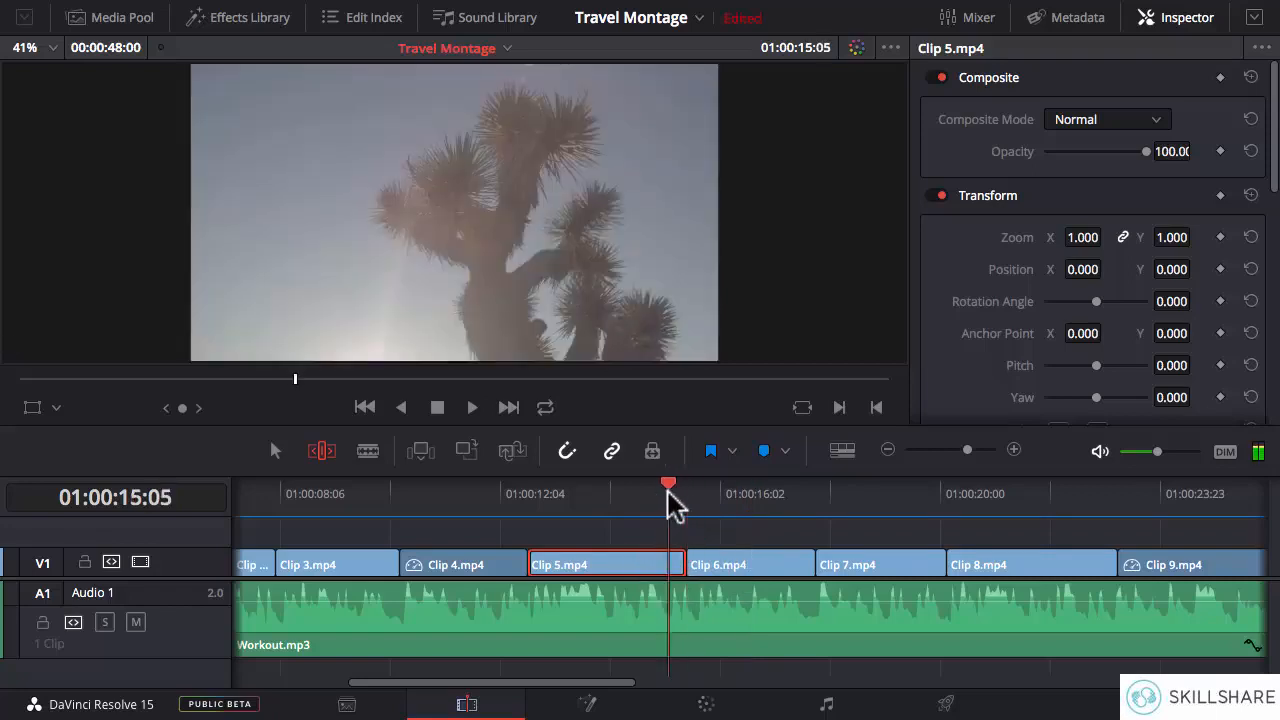
{"action": "key", "text": "Down"}
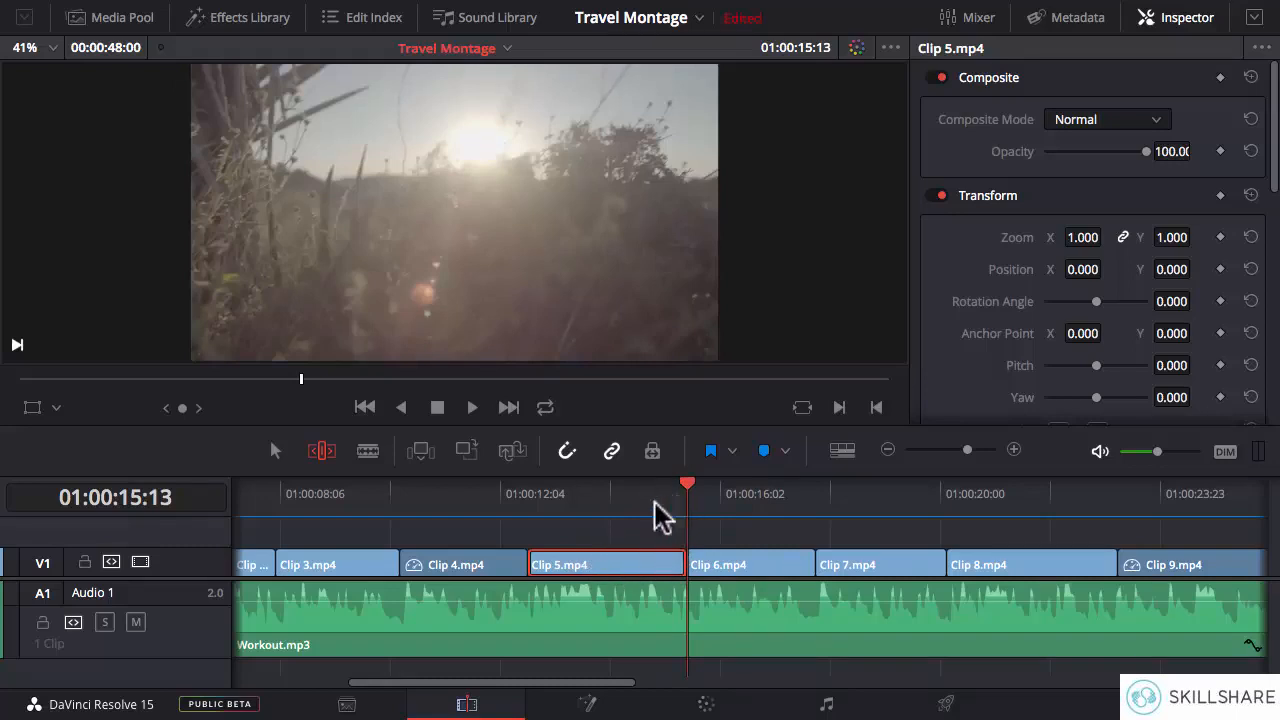
{"action": "left_click", "coordinate": [528, 494]}
{"action": "key", "text": "space"}
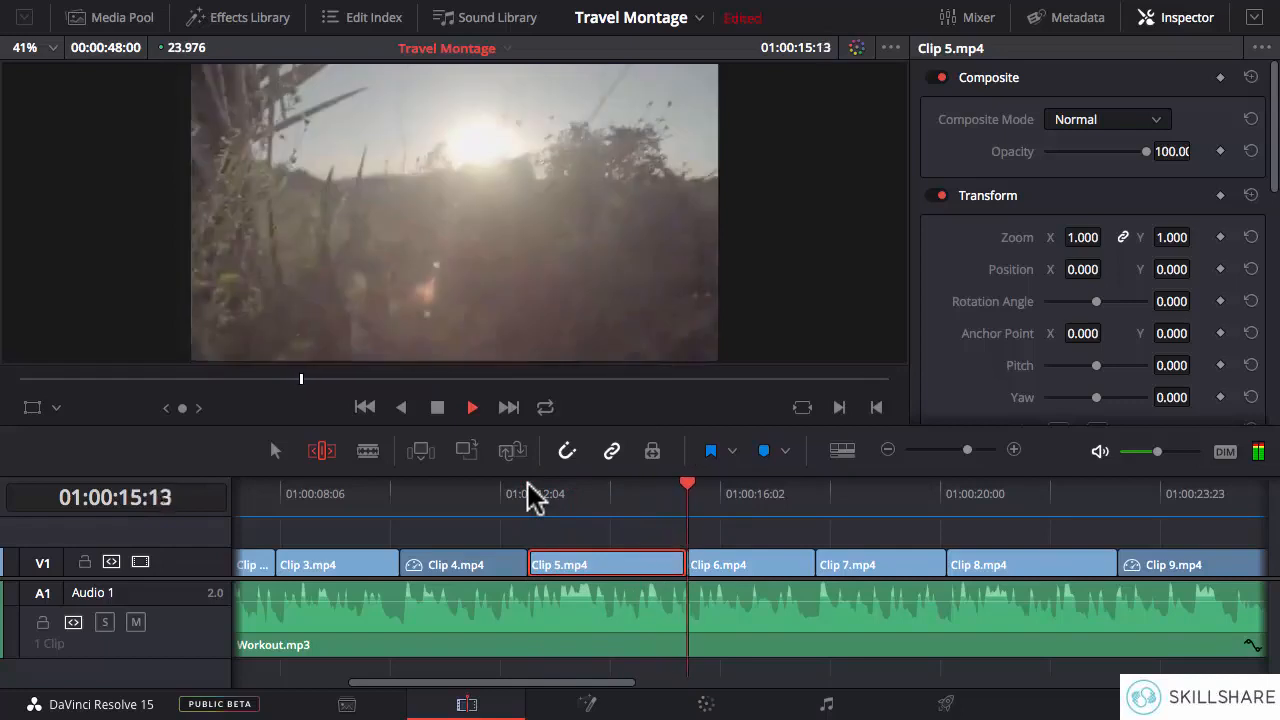
{"action": "key", "text": "space"}
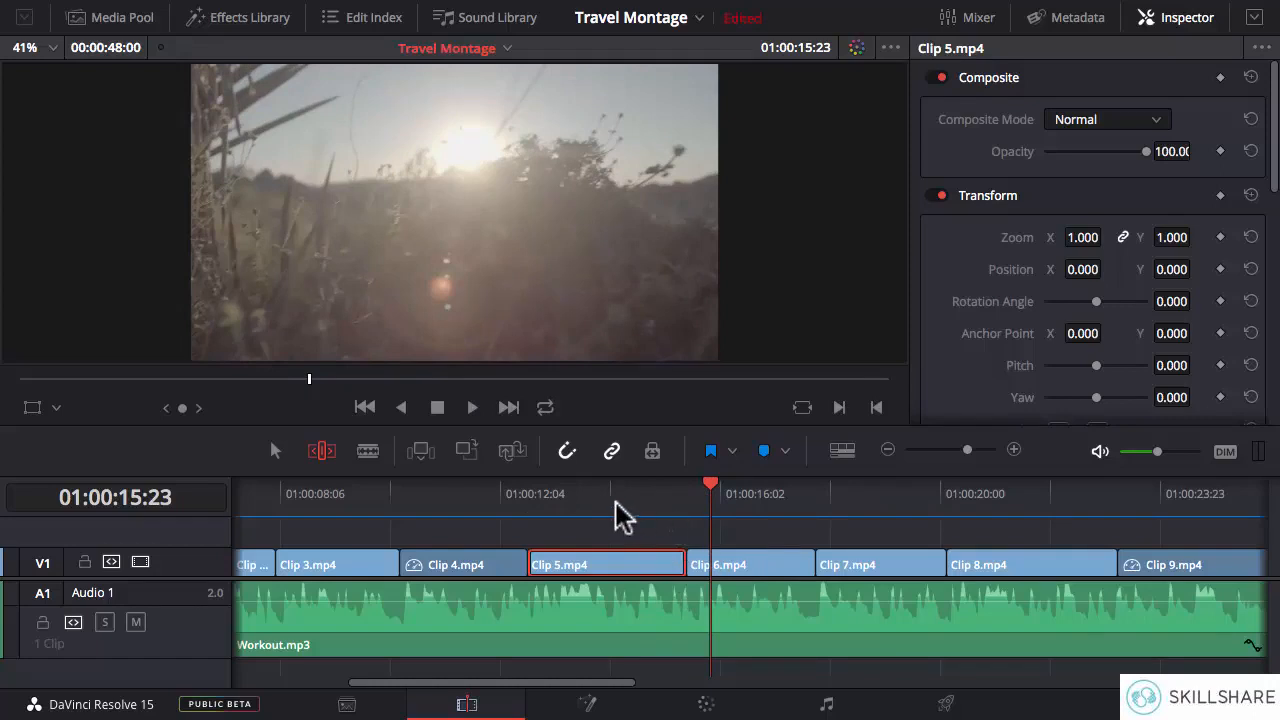
{"action": "left_click", "coordinate": [537, 497]}
{"action": "key", "text": "space"}
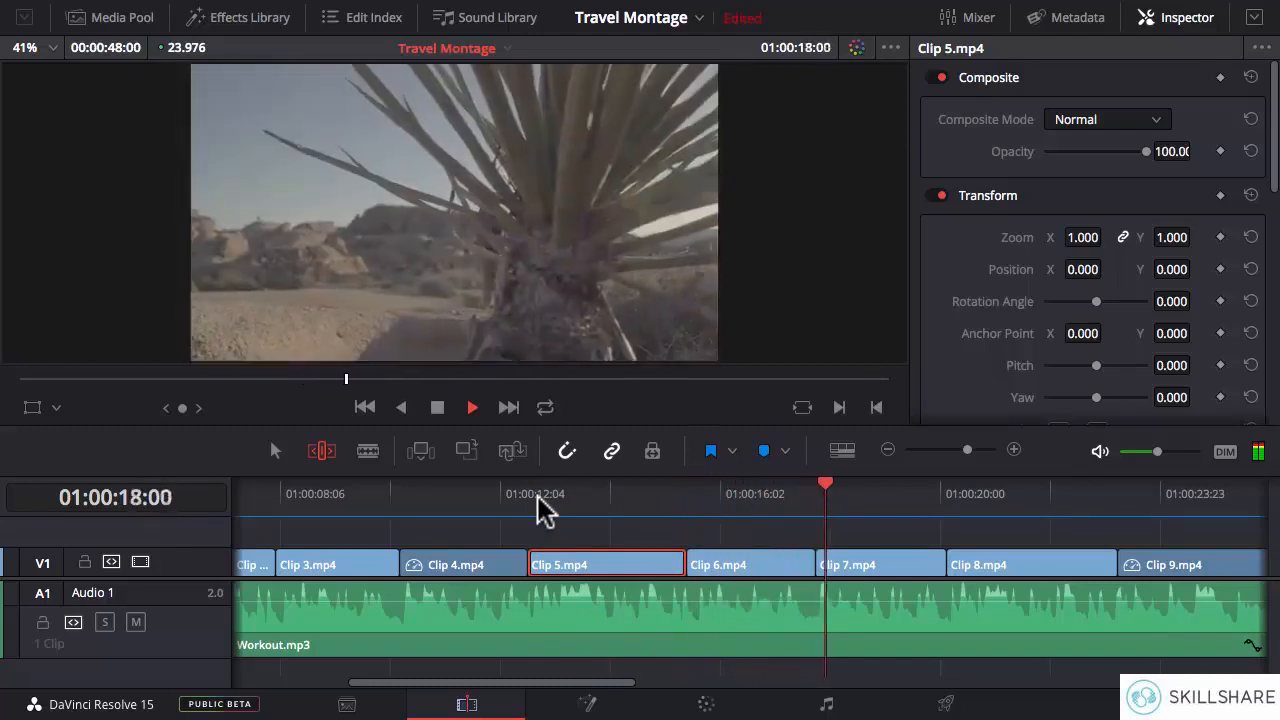
{"action": "key", "text": "space"}
- Slip Clip 6.mp4's footage to a later part of the source, and play the clip from its start
{"action": "left_click_drag", "start_coordinate": [577, 683], "coordinate": [644, 683]}
{"action": "left_click", "coordinate": [525, 562]}
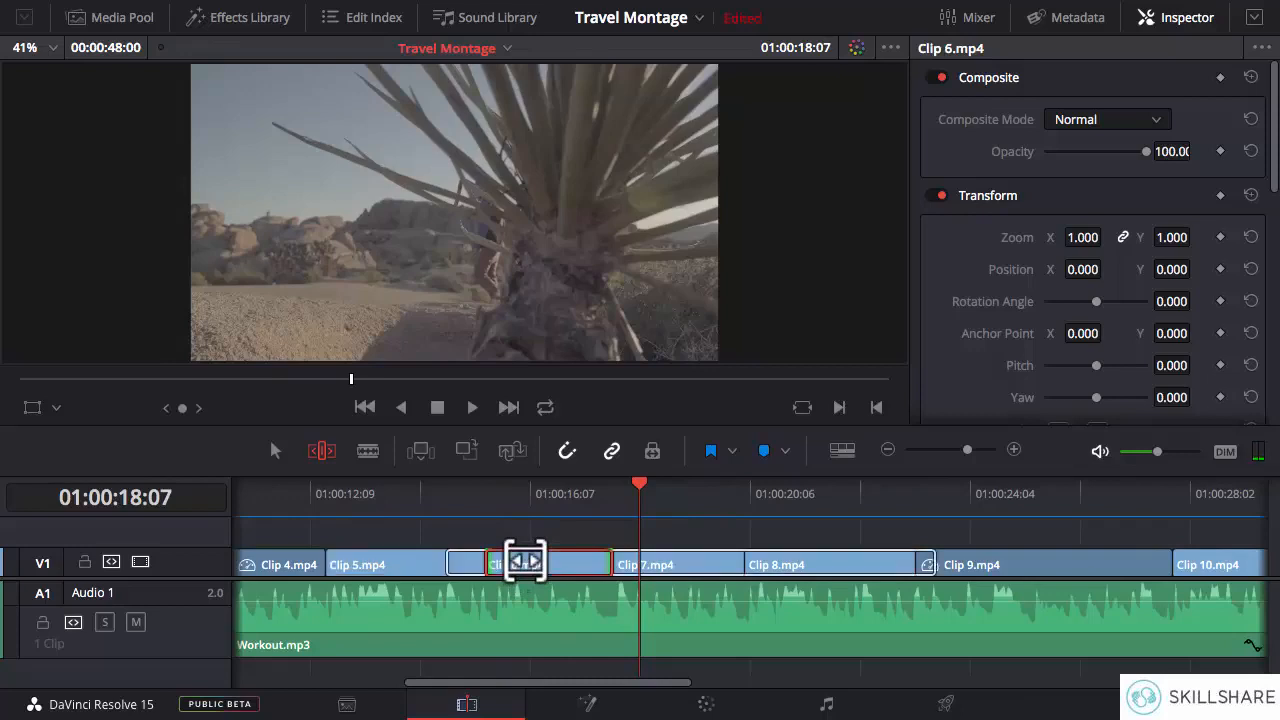
{"action": "left_click_drag", "start_coordinate": [525, 562], "coordinate": [394, 555]}
{"action": "left_click_drag", "start_coordinate": [541, 562], "coordinate": [487, 535]}
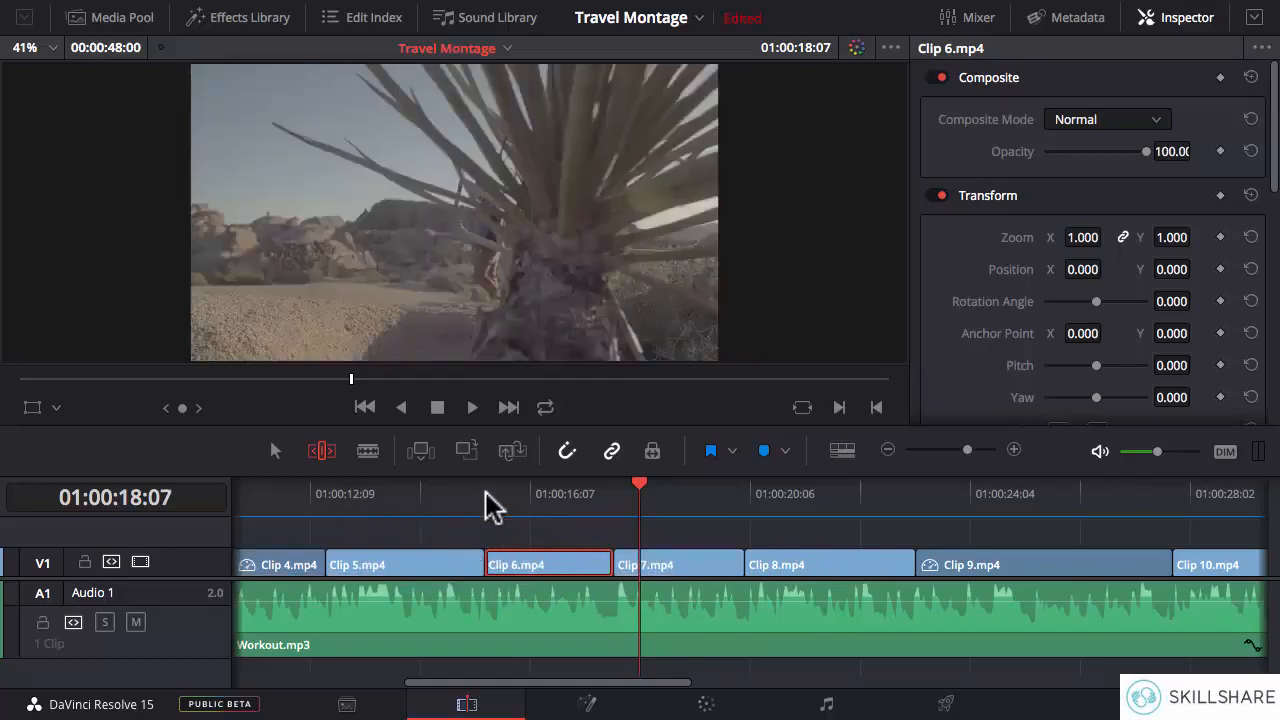
{"action": "left_click", "coordinate": [485, 492]}
{"action": "key", "text": "space"}
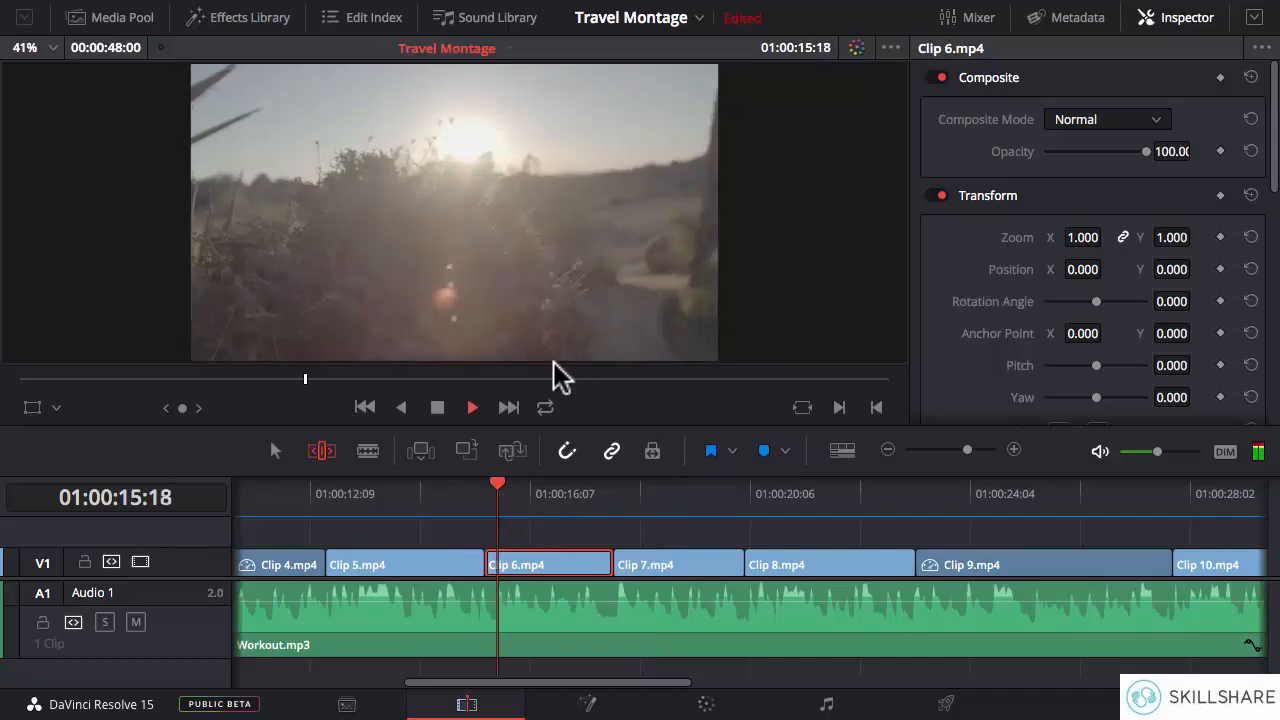
{"action": "key", "text": "space"}
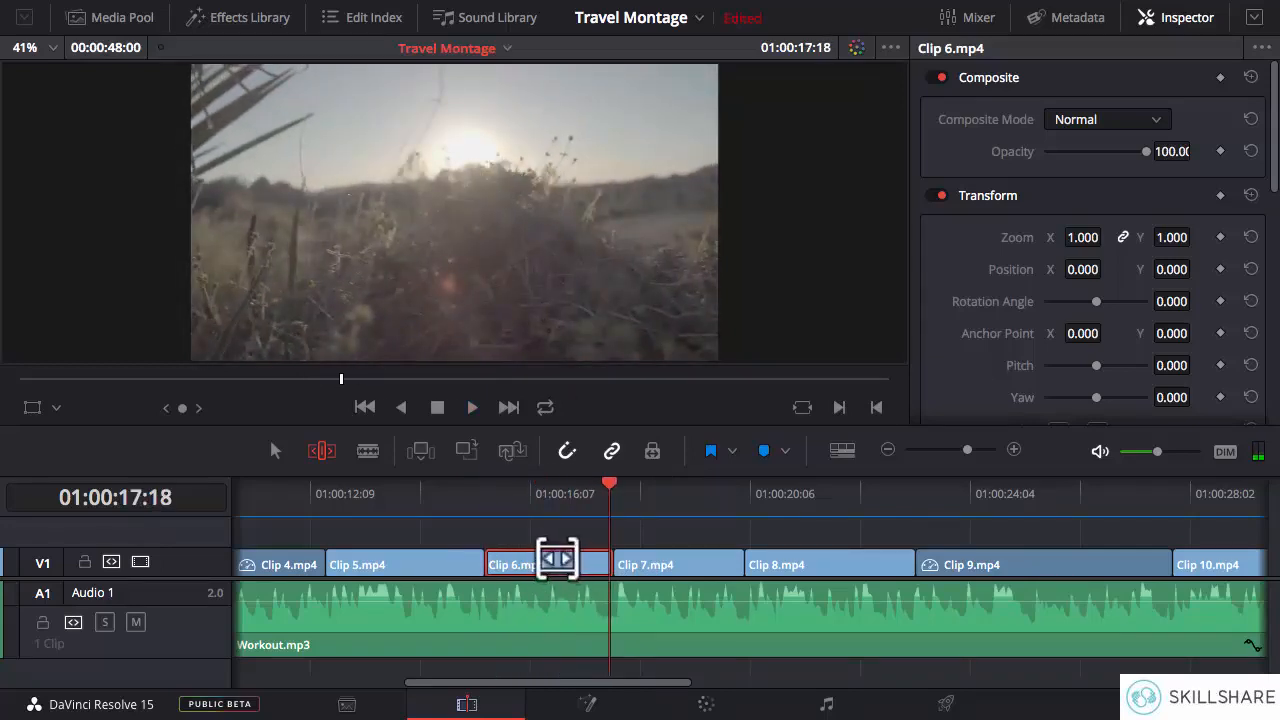
- Slip Clip 6.mp4's footage back to an earlier part, and replay the clip from near its start
{"action": "left_click_drag", "start_coordinate": [557, 560], "coordinate": [706, 552]}
{"action": "left_click", "coordinate": [497, 505]}
{"action": "key", "text": "space"}
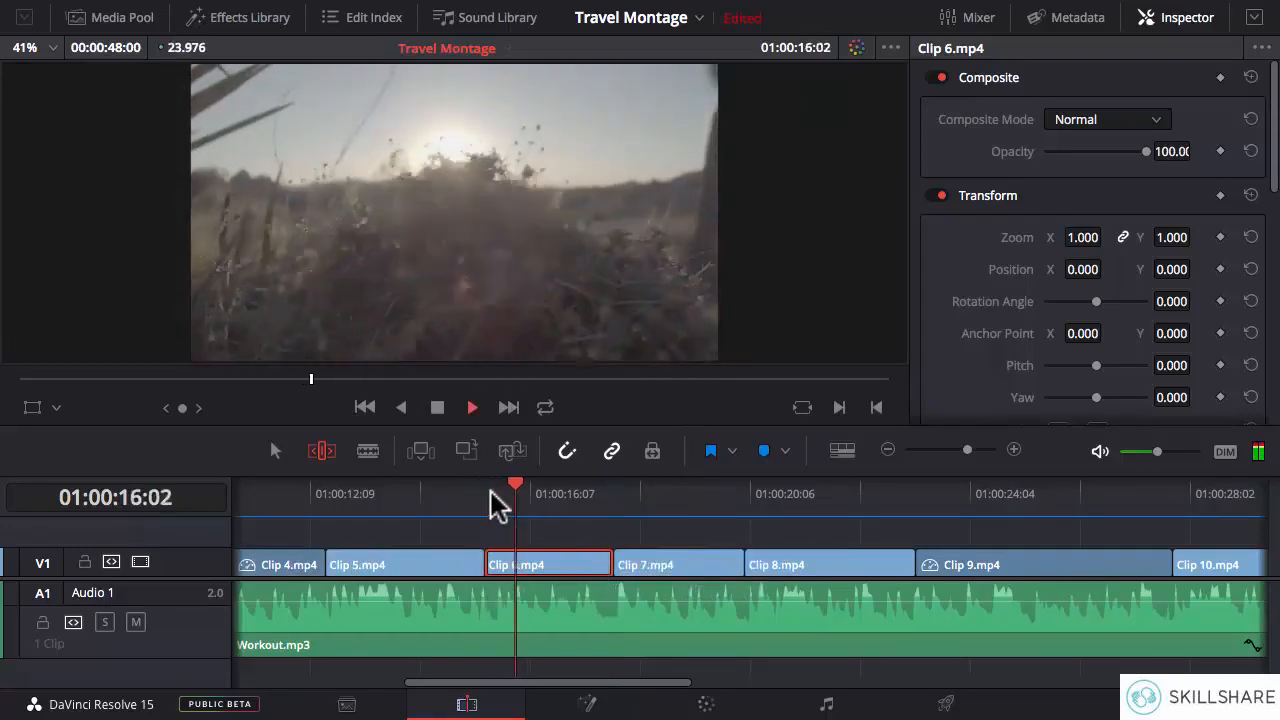
{"action": "key", "text": "space"}
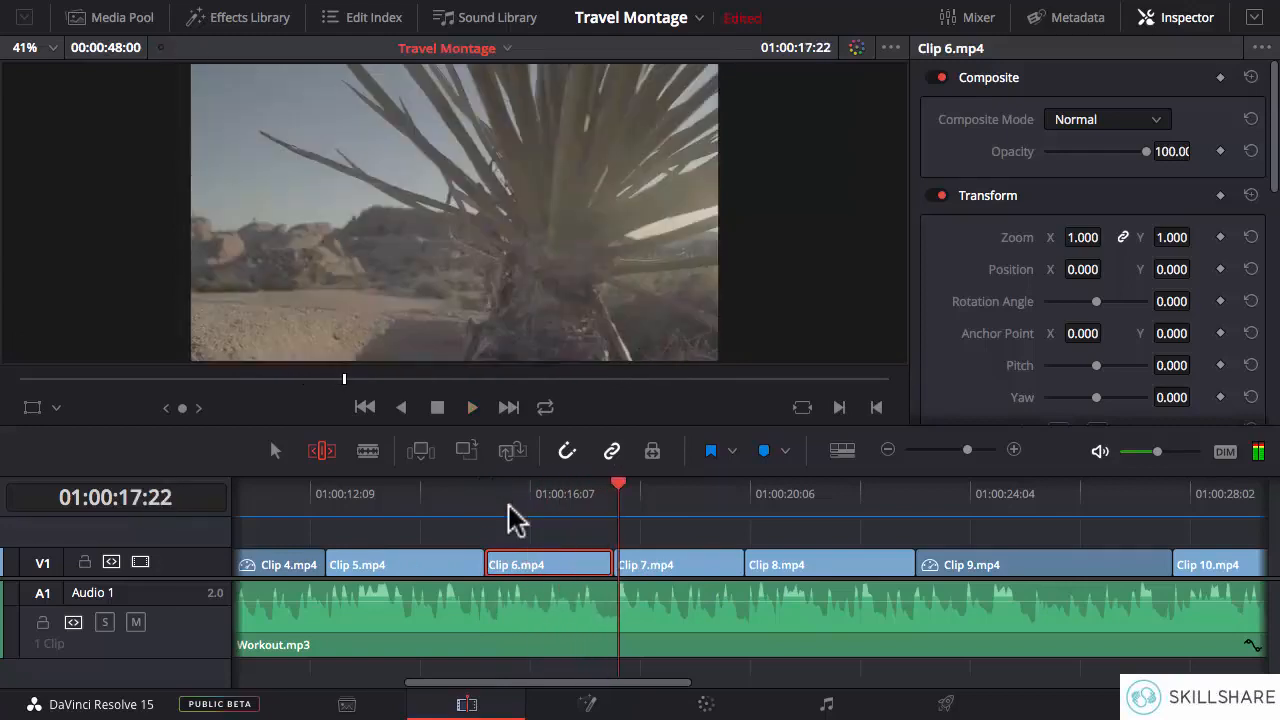
- Slip Clip 6.mp4's footage earlier still, and replay it from its start into Clip 7.mp4 several times to check the timing
{"action": "left_click_drag", "start_coordinate": [548, 562], "coordinate": [630, 563]}
{"action": "left_click", "coordinate": [488, 503]}
{"action": "key", "text": "space"}
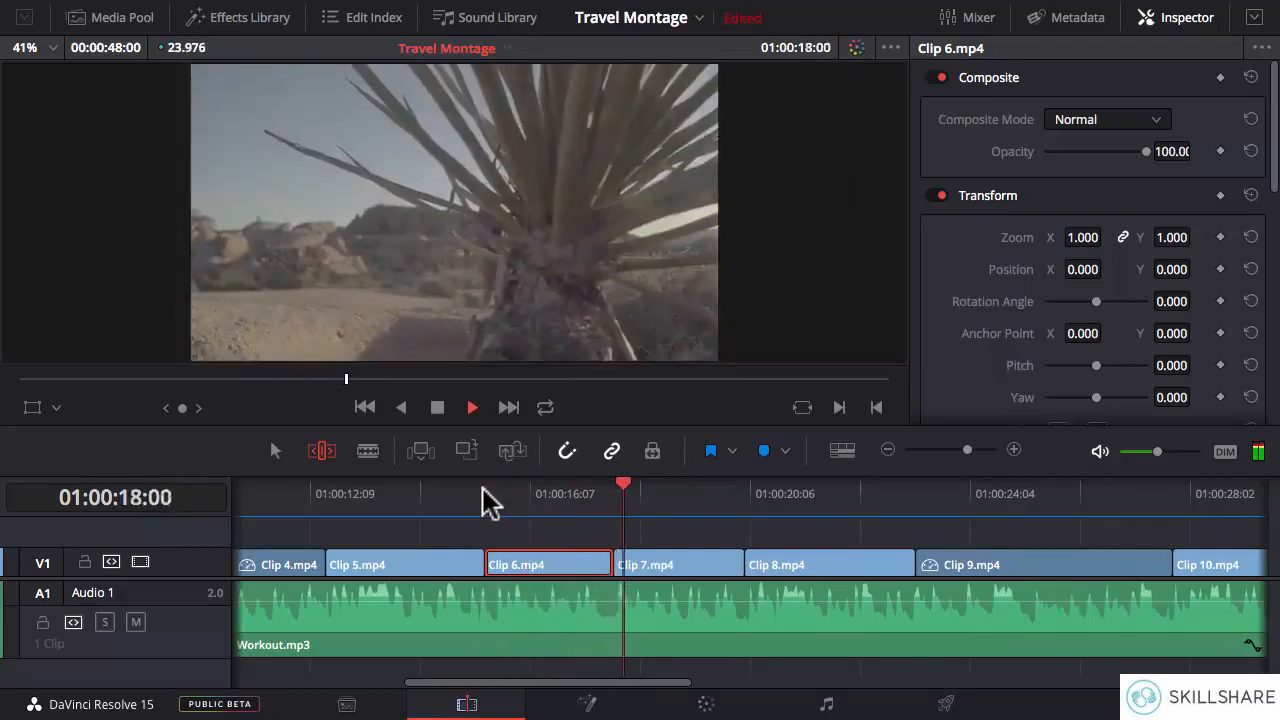
{"action": "left_click", "coordinate": [482, 503]}
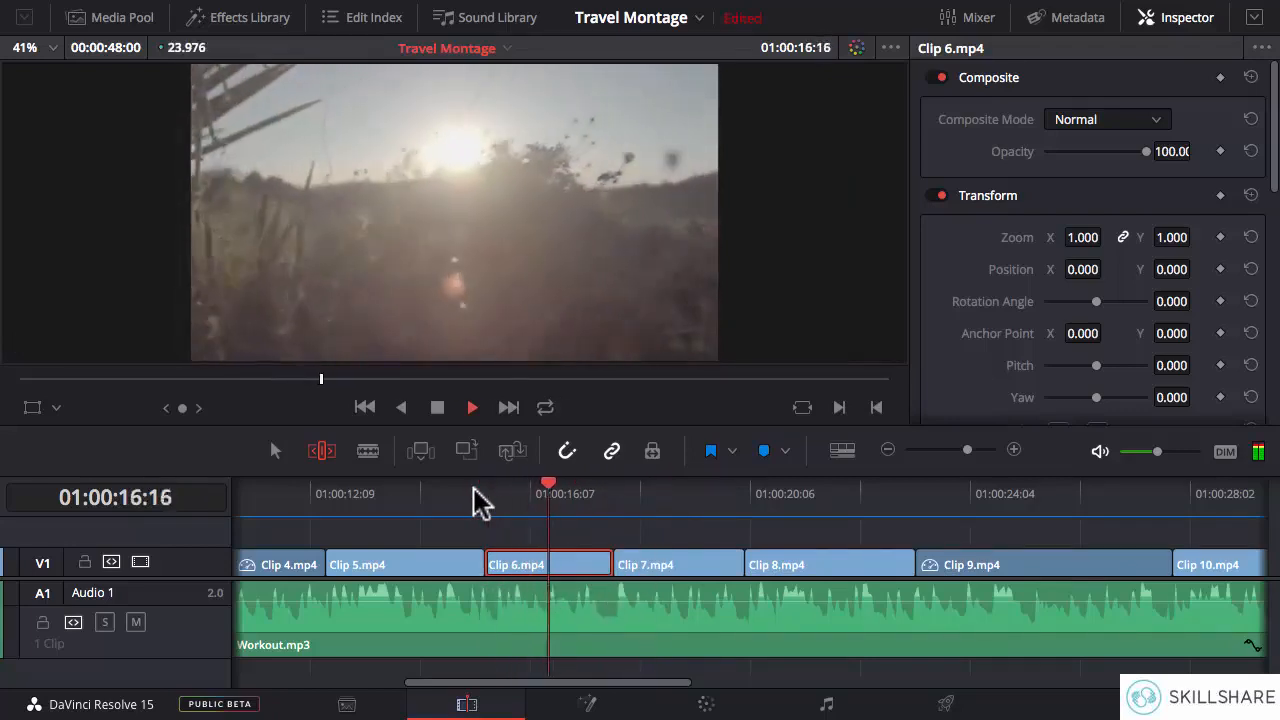
{"action": "key", "text": "space"}
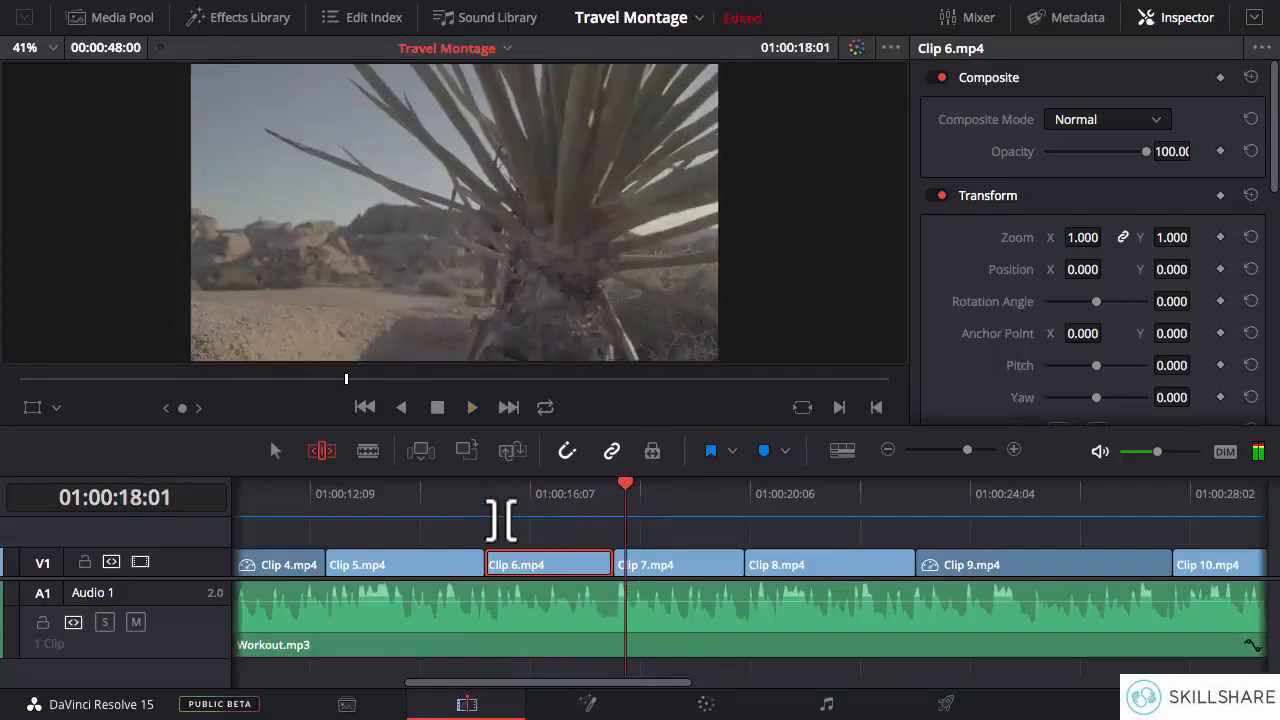
{"action": "left_click", "coordinate": [486, 495]}
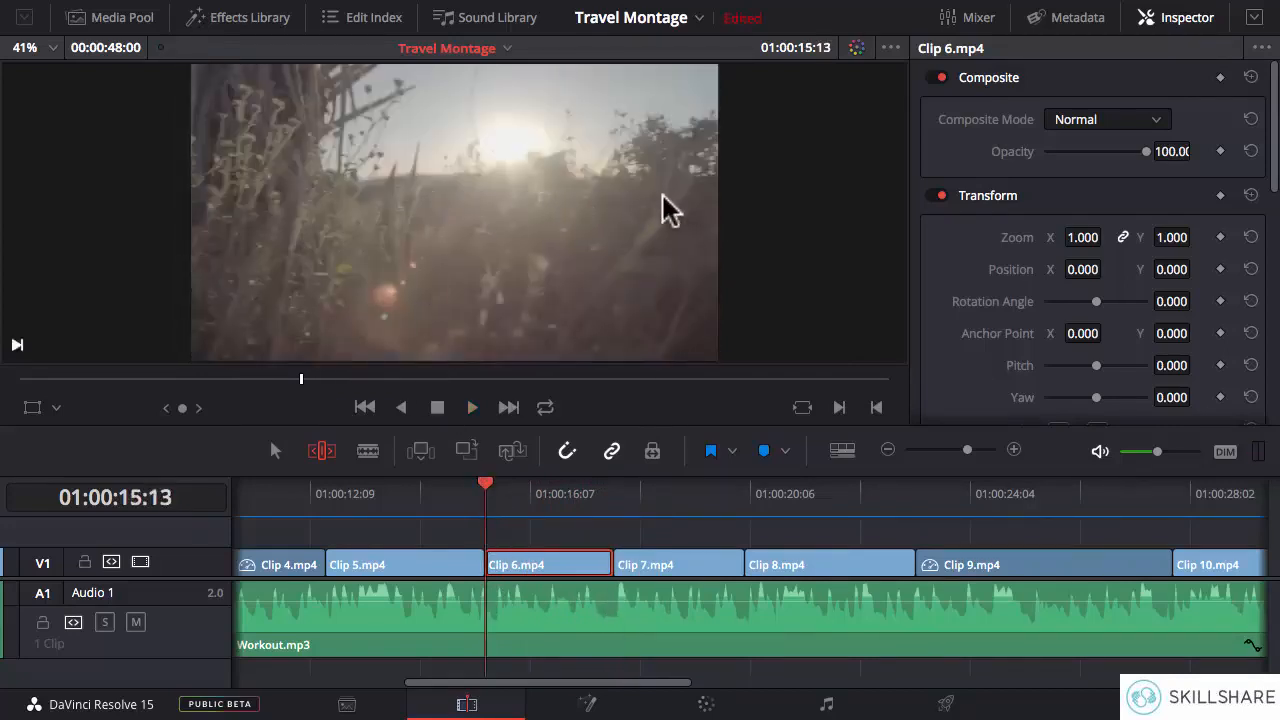
{"action": "key", "text": "space"}
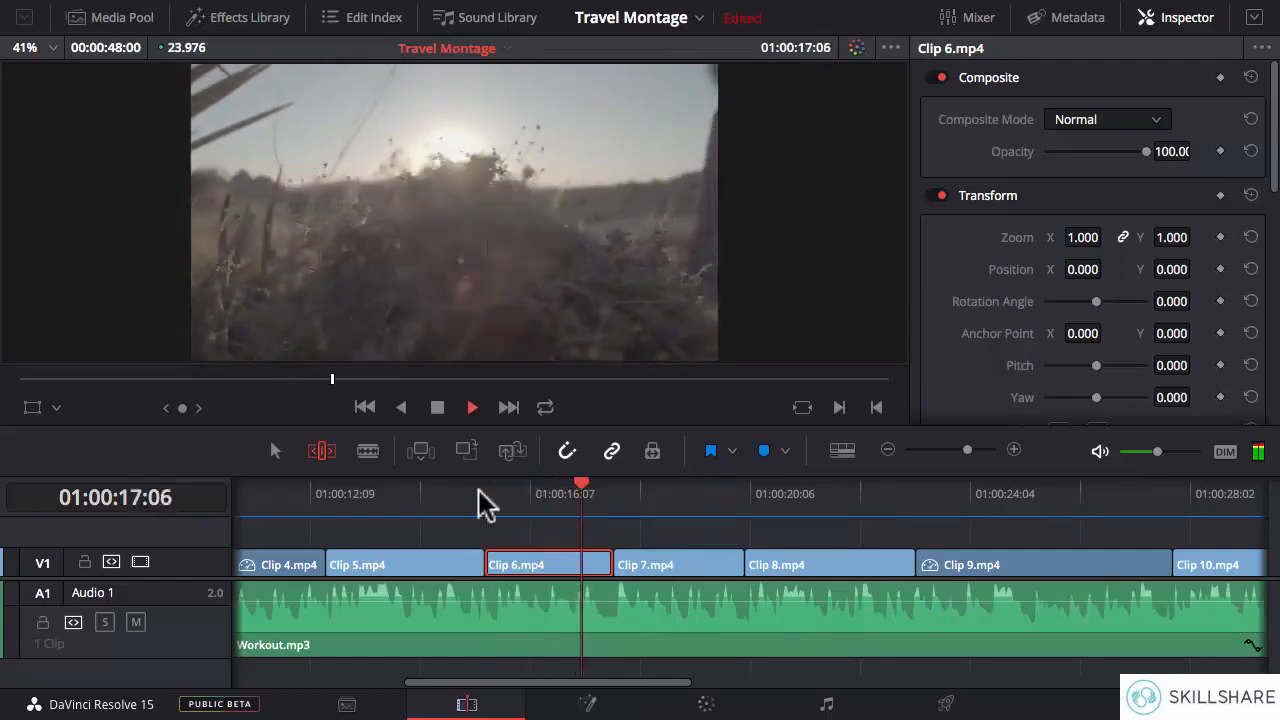
{"action": "key", "text": "space"}
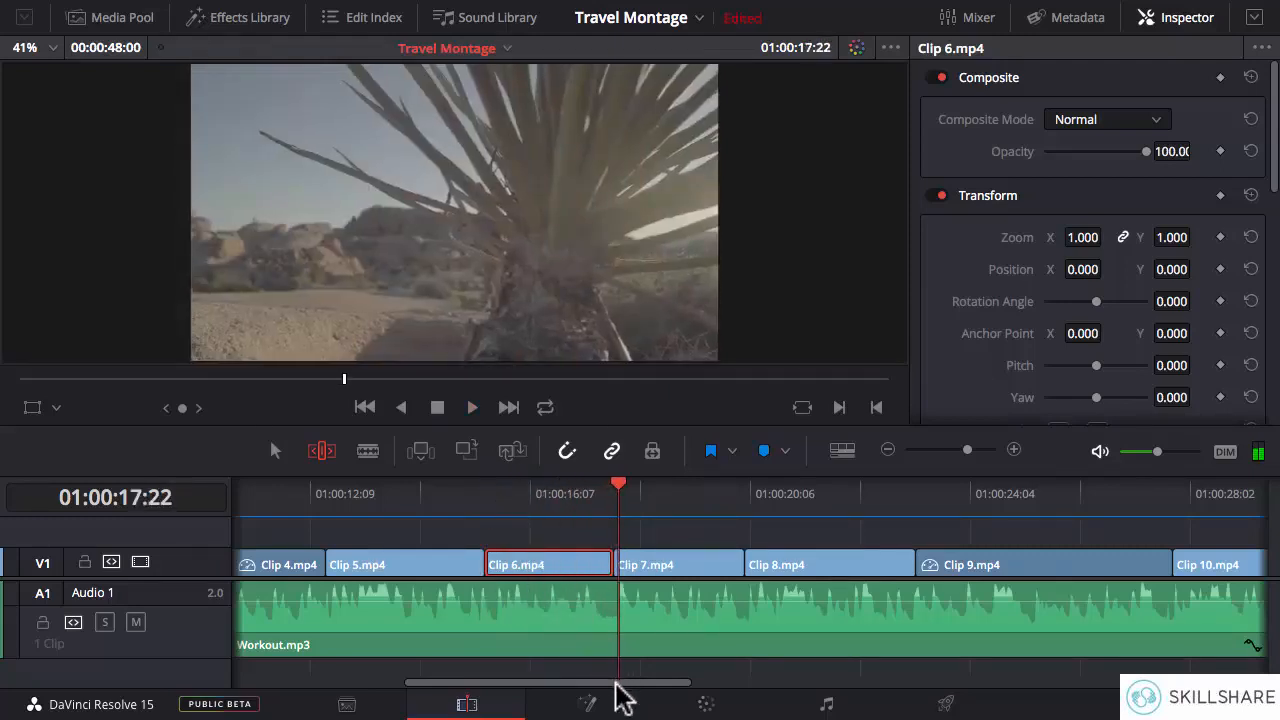
- Play on through Clip 7.mp4 into Clip 8.mp4, and replay Clip 7.mp4 from its start to judge its pace
{"action": "left_click_drag", "start_coordinate": [615, 683], "coordinate": [670, 685]}
{"action": "key", "text": "space"}
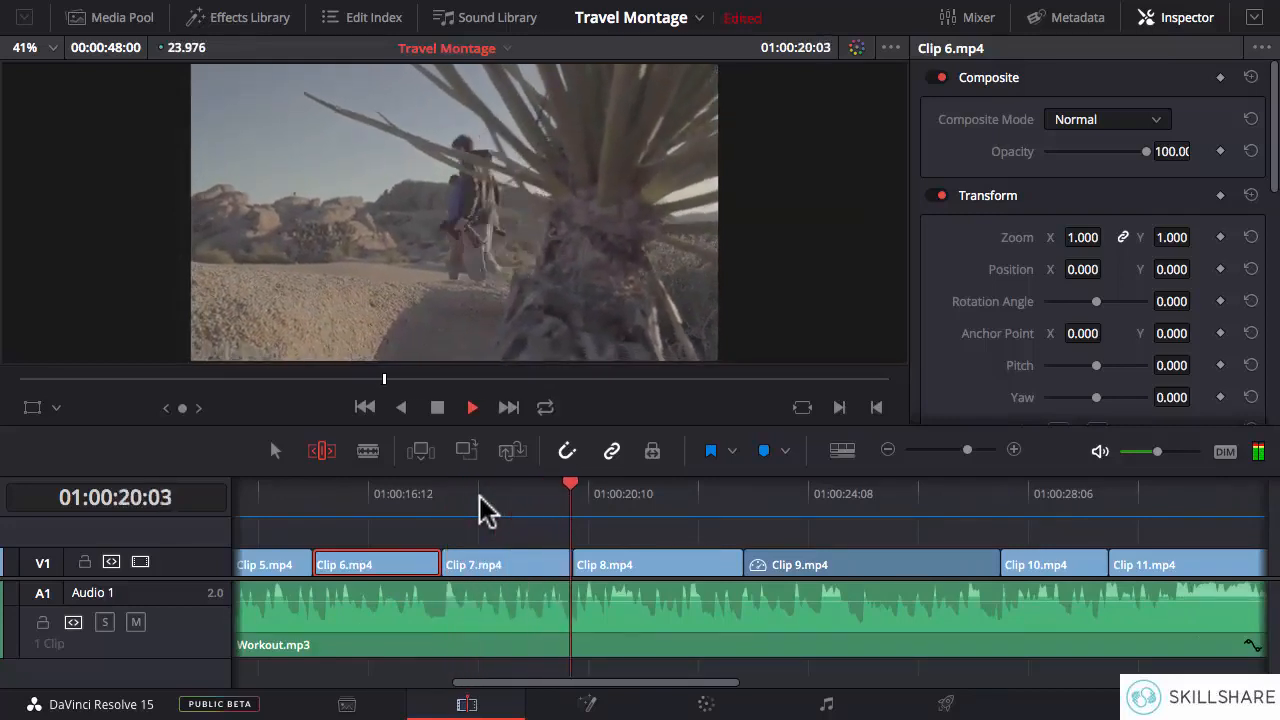
{"action": "key", "text": "space"}
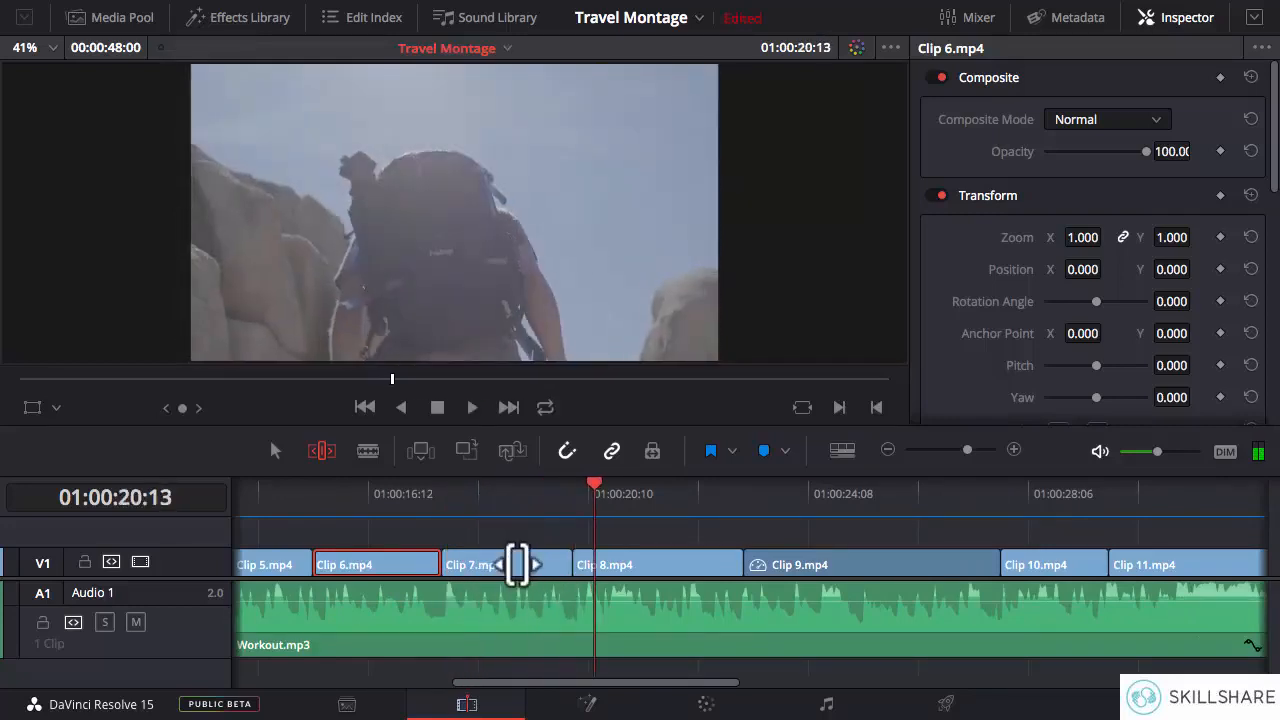
{"action": "left_click", "coordinate": [442, 494]}
{"action": "key", "text": "space"}
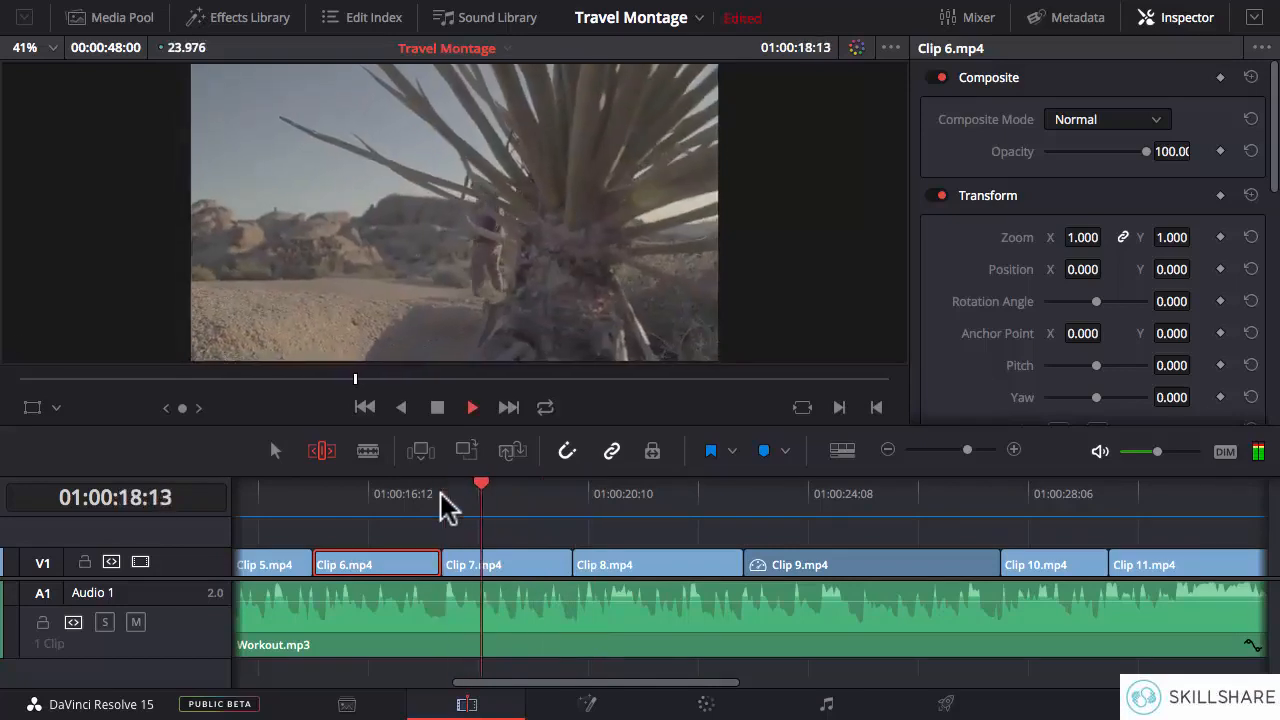
- Speed up Clip 7.mp4 to 31.169 frames per second, and play from just before it into Clip 8.mp4
{"action": "right_click", "coordinate": [497, 570]}
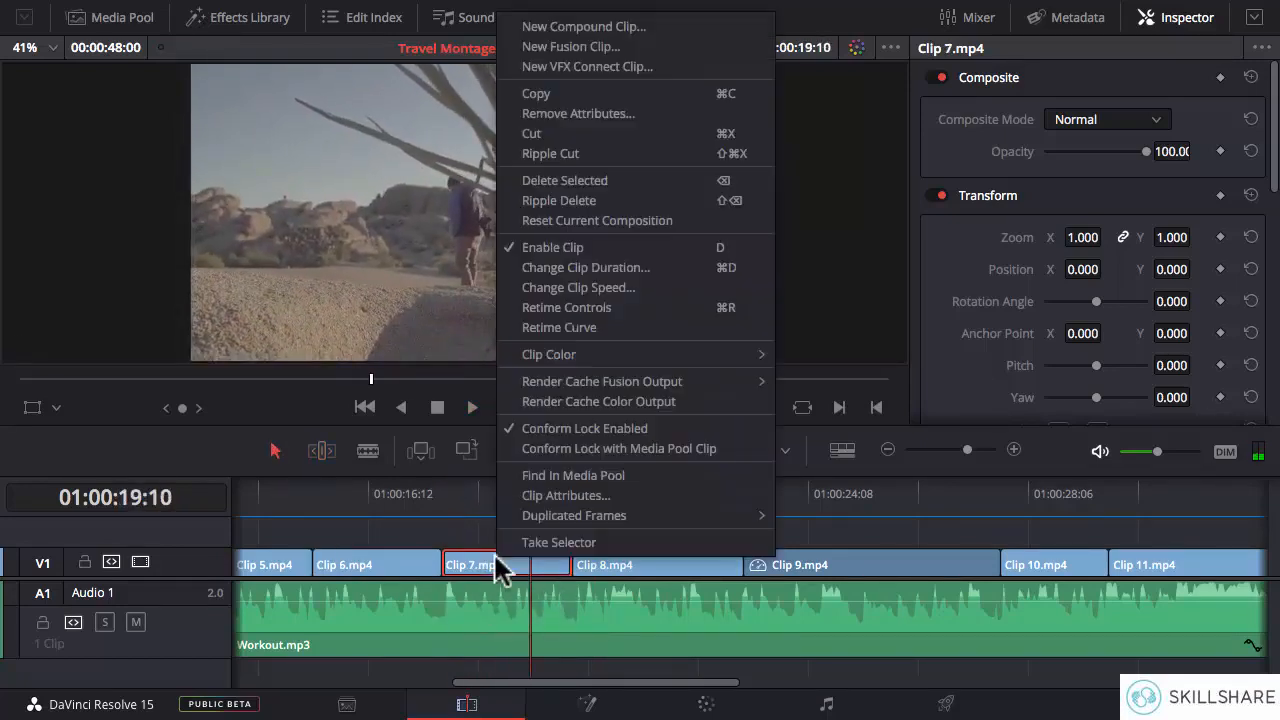
{"action": "left_click", "coordinate": [582, 287]}
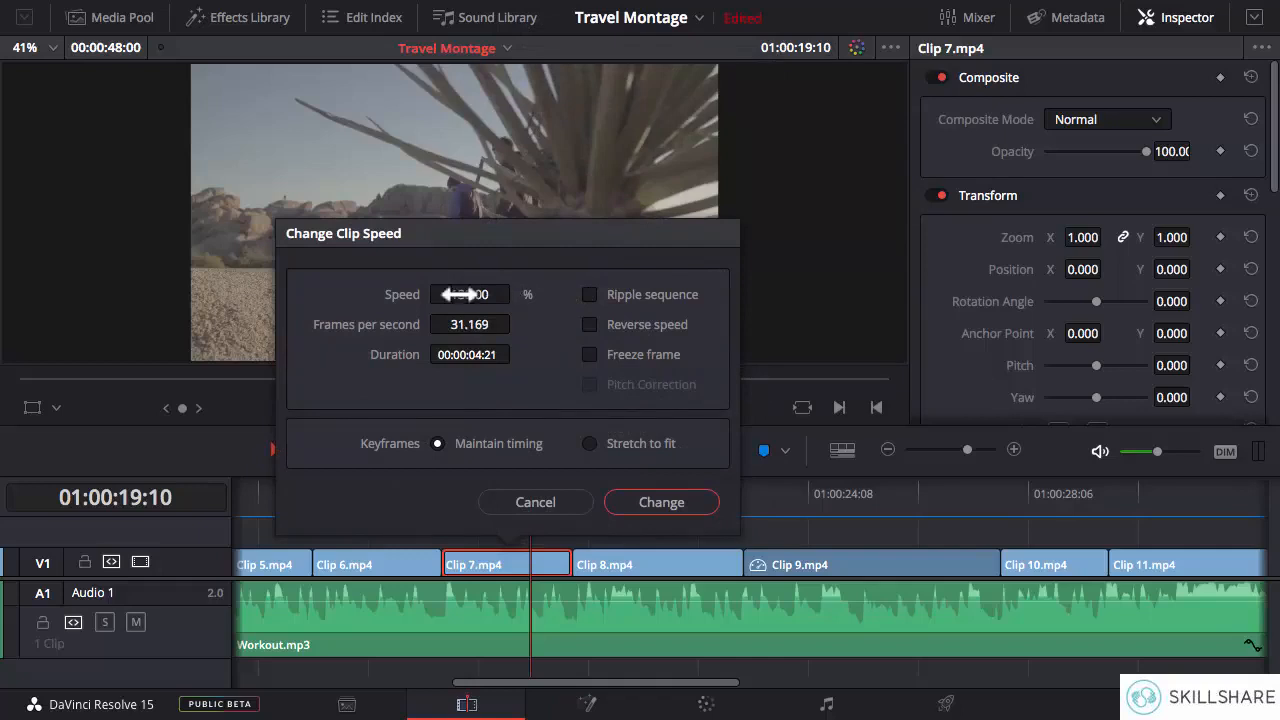
{"action": "left_click", "coordinate": [650, 505]}
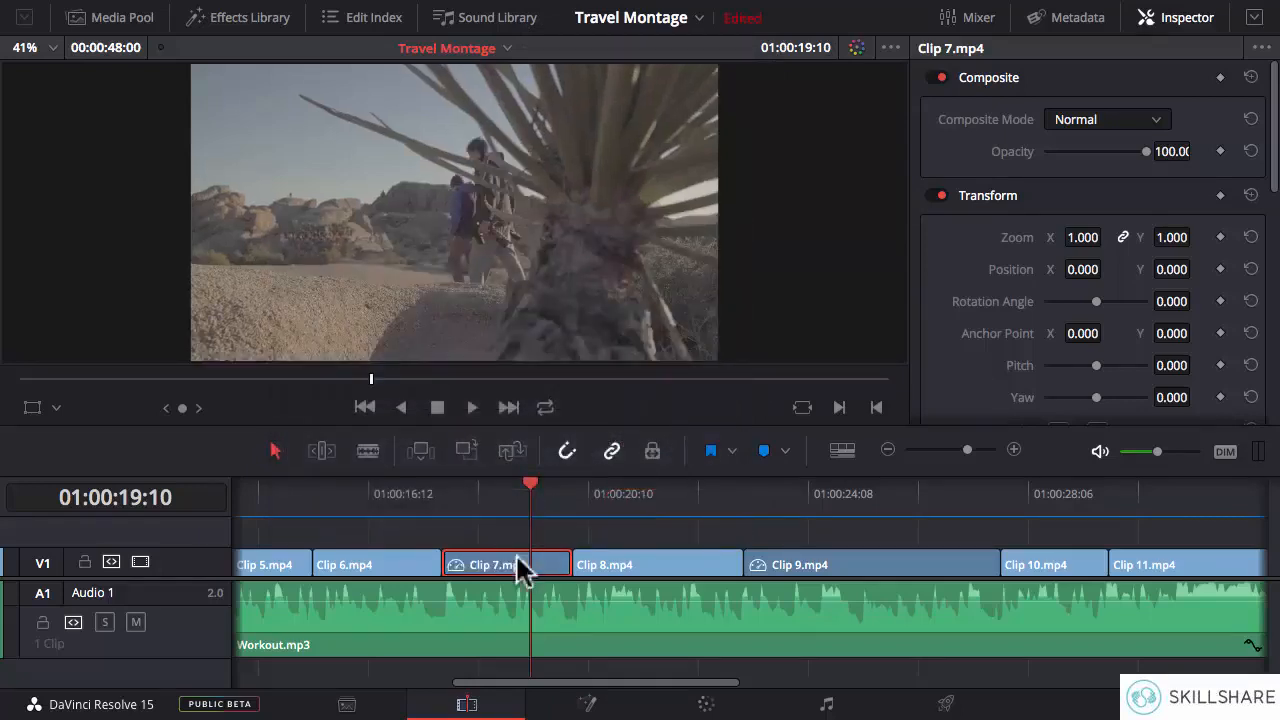
{"action": "left_click", "coordinate": [430, 500]}
{"action": "key", "text": "space"}
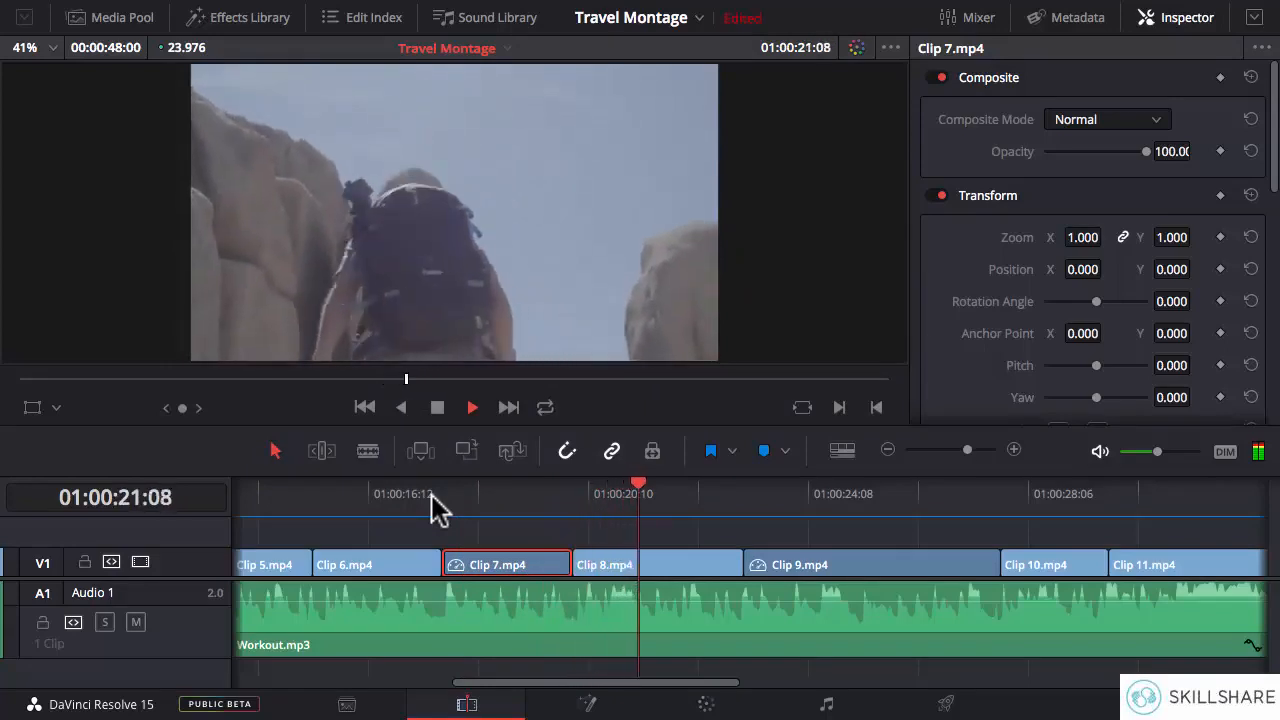
{"action": "key", "text": "space"}
- Play Clip 8.mp4 from its start into Clip 9.mp4, and park the playhead near Clip 8.mp4's end at 01:00:22:20
{"action": "left_click_drag", "start_coordinate": [571, 688], "coordinate": [623, 688]}
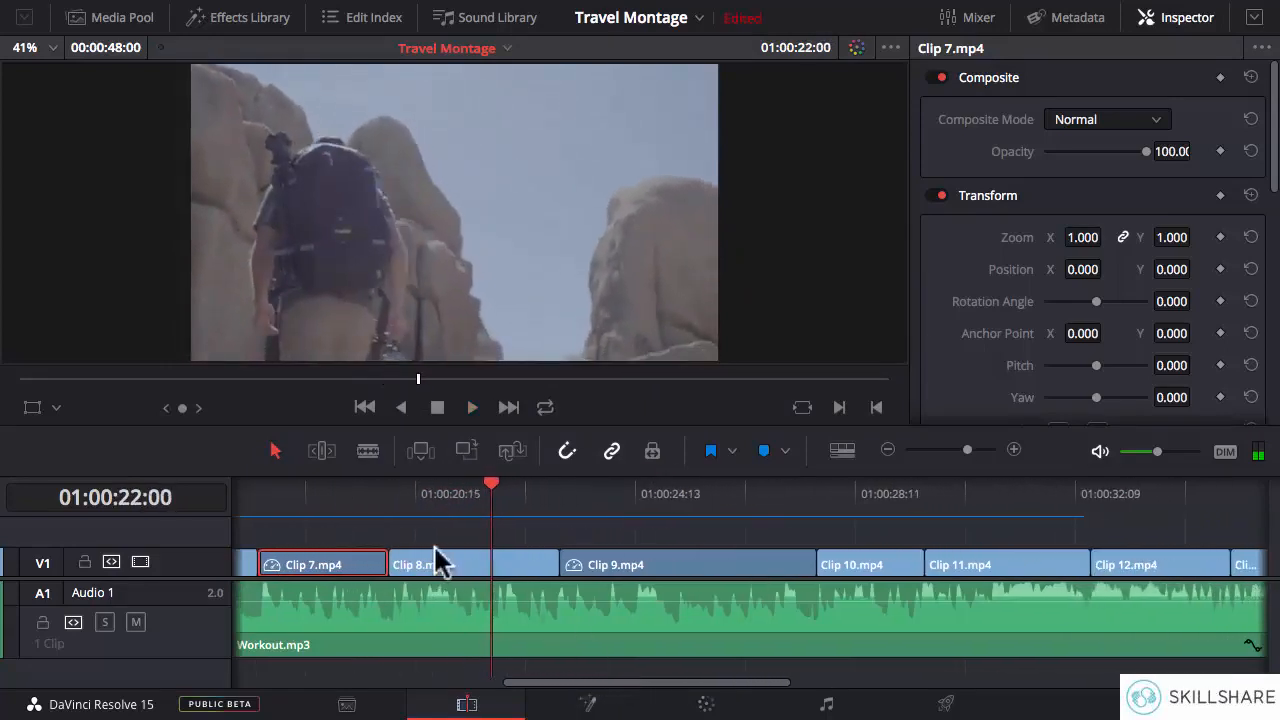
{"action": "left_click", "coordinate": [393, 505]}
{"action": "key", "text": "space"}
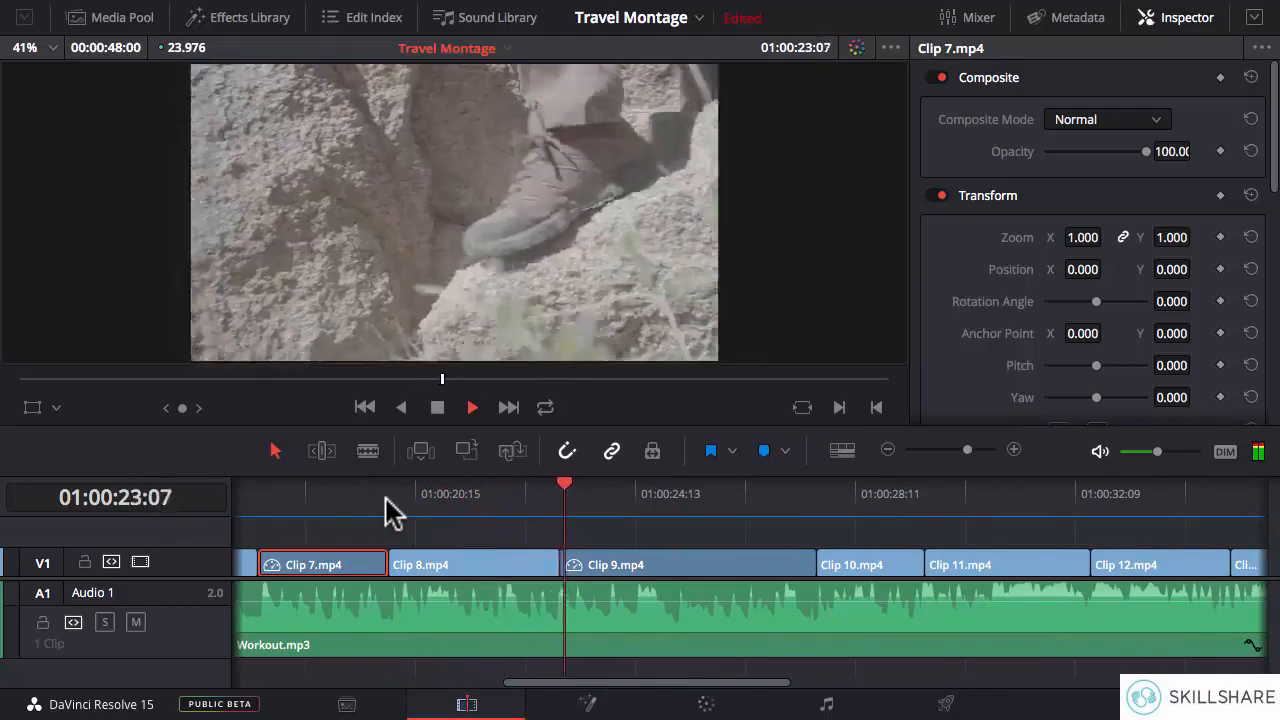
{"action": "left_click", "coordinate": [512, 492]}
{"action": "left_click_drag", "start_coordinate": [510, 491], "coordinate": [539, 491]}
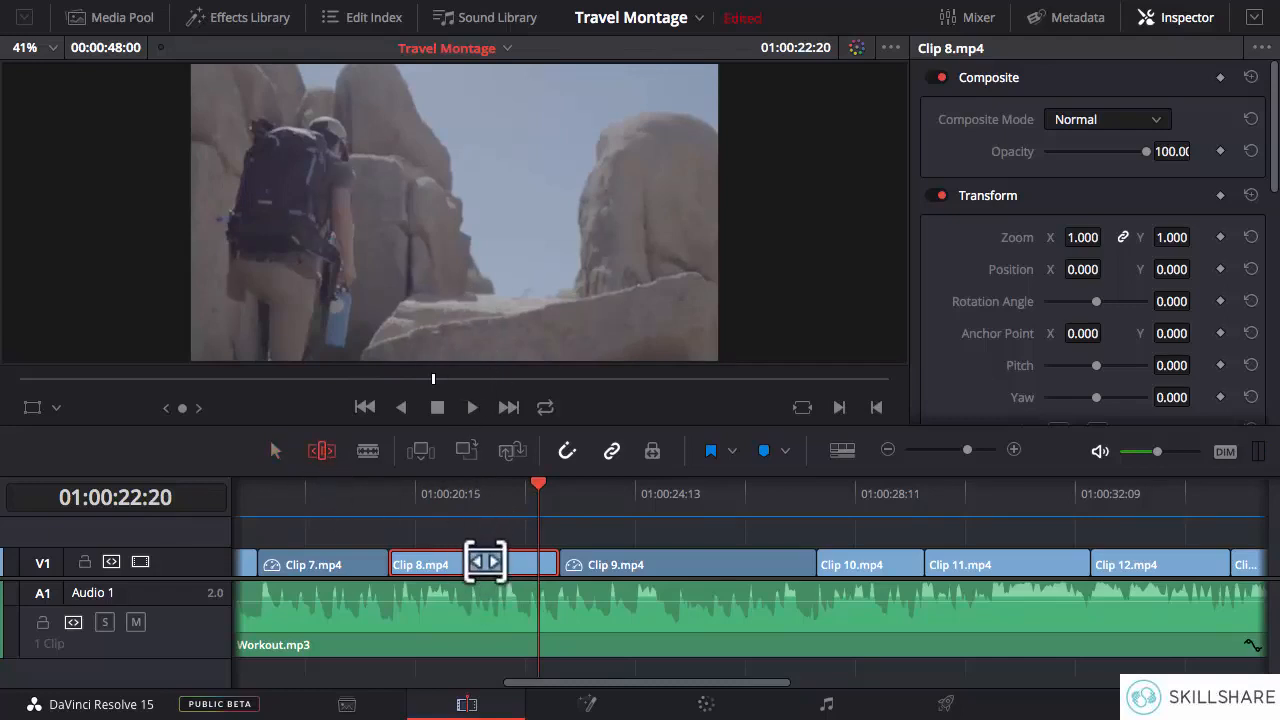
- Slip Clip 8.mp4's footage to a later part of the source, and play from its start into Clip 9.mp4
{"action": "mouse_move", "coordinate": [485, 562]}
{"action": "left_mouse_down"}
{"action": "mouse_move", "coordinate": [412, 563]}
{"action": "mouse_move", "coordinate": [502, 562]}
{"action": "left_mouse_up"}
{"action": "left_click_drag", "start_coordinate": [534, 564], "coordinate": [539, 564]}
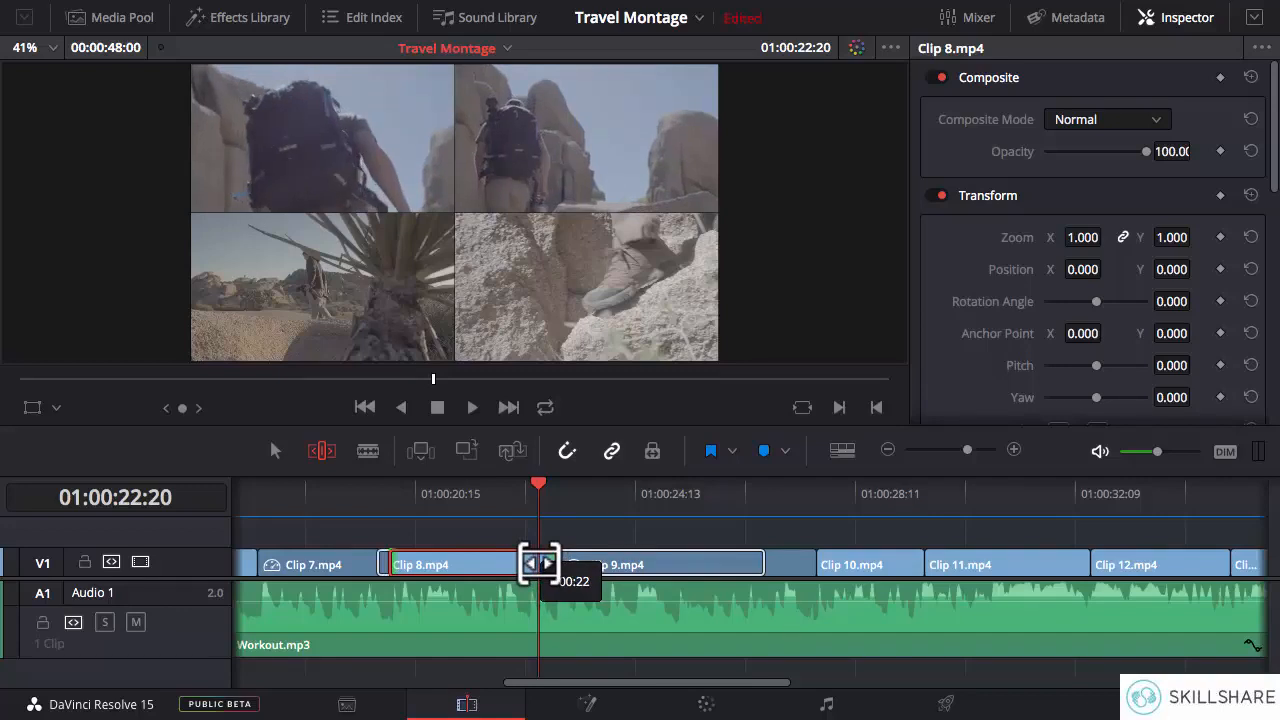
{"action": "left_click_drag", "start_coordinate": [539, 564], "coordinate": [417, 567]}
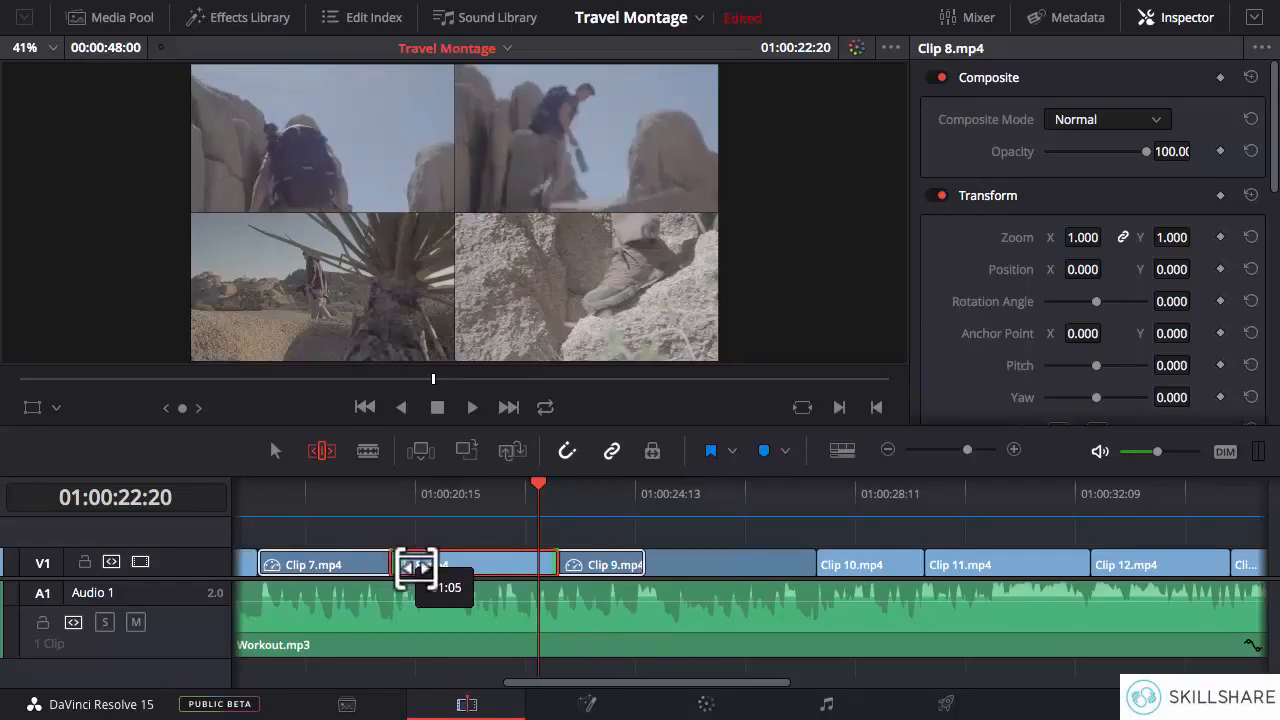
{"action": "mouse_move", "coordinate": [414, 567]}
{"action": "left_mouse_down"}
{"action": "mouse_move", "coordinate": [431, 566]}
{"action": "mouse_move", "coordinate": [390, 565]}
{"action": "left_mouse_up"}
{"action": "left_click", "coordinate": [391, 492]}
{"action": "key", "text": "space"}
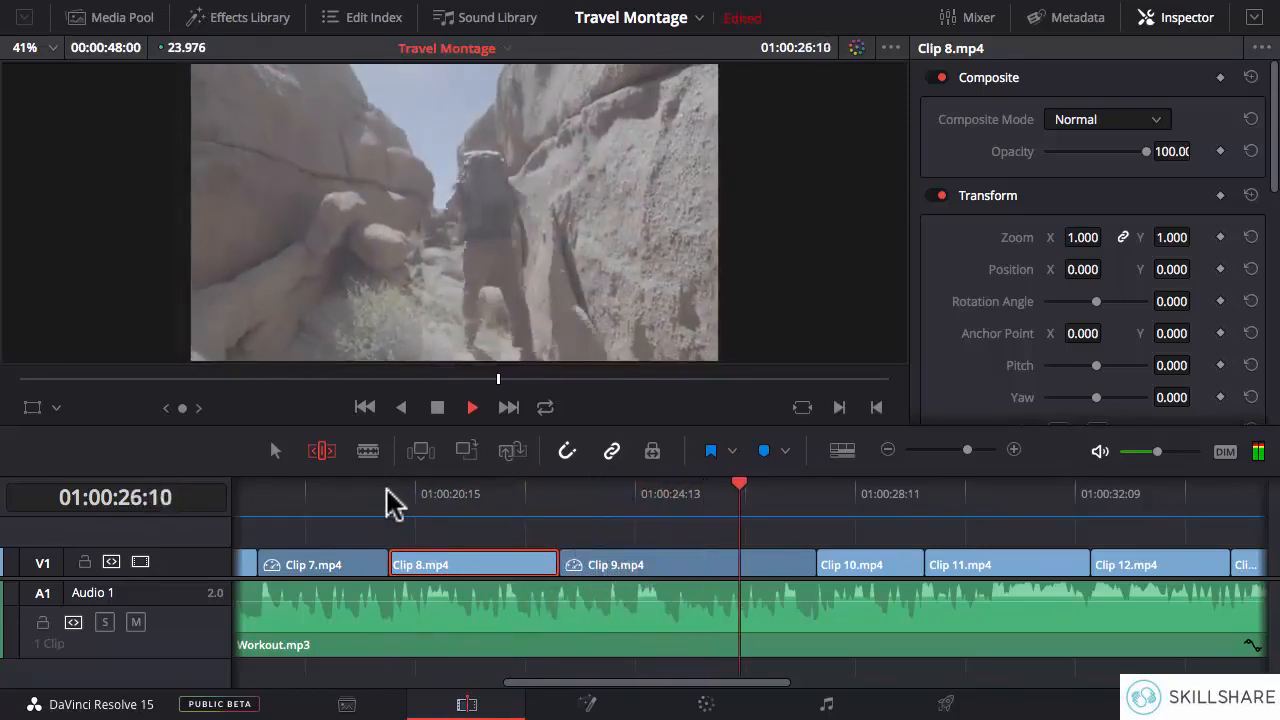
{"action": "key", "text": "space"}
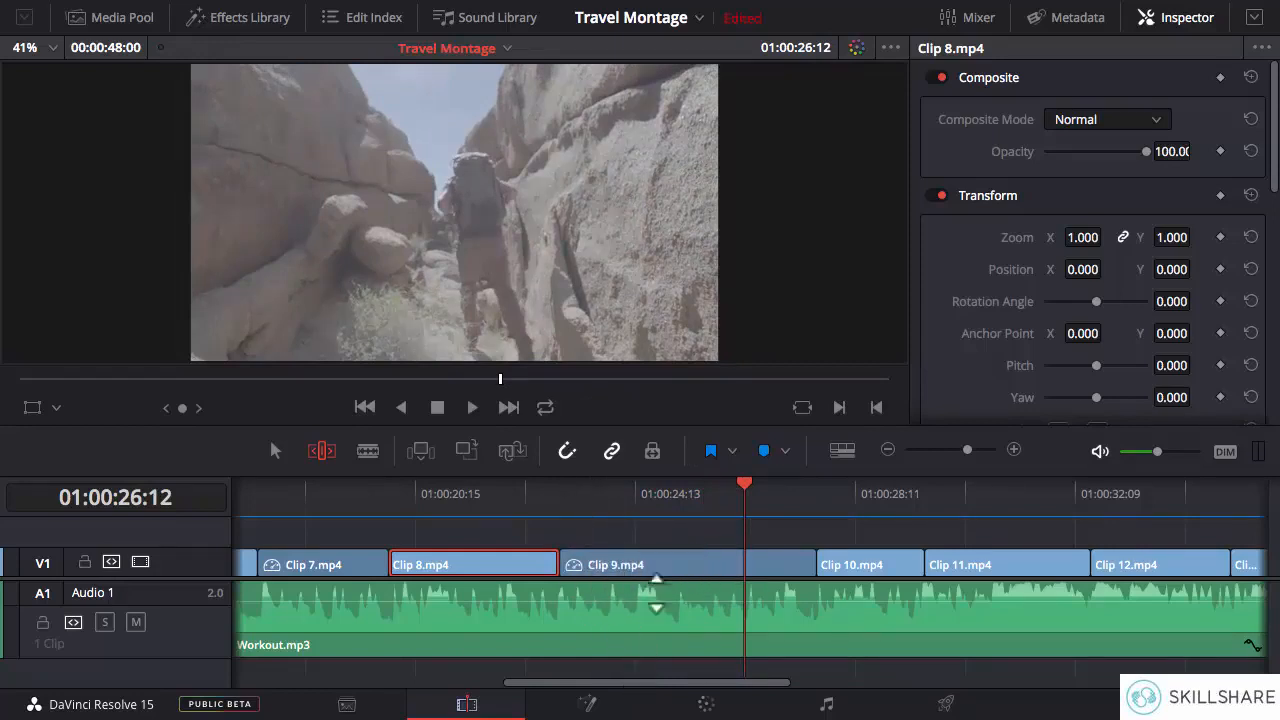
- Play Clip 10.mp4 repeatedly from its start to check its action against the music
{"action": "left_click_drag", "start_coordinate": [662, 683], "coordinate": [766, 684]}
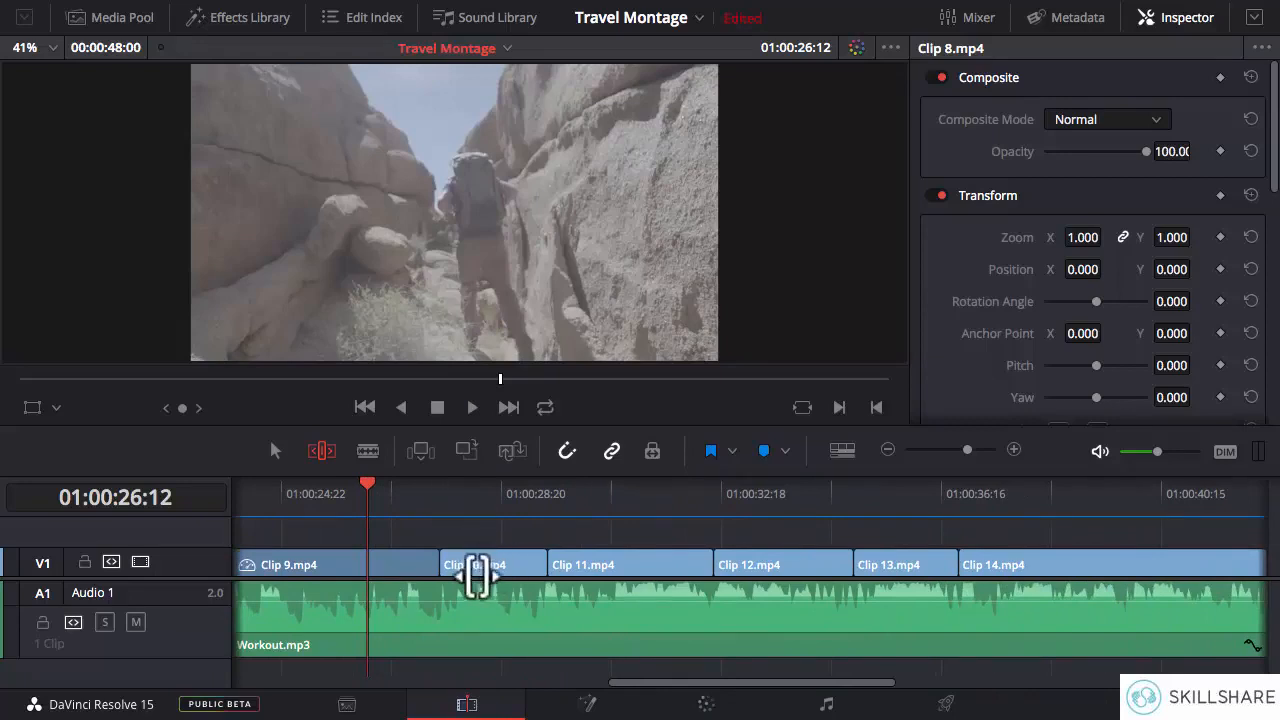
{"action": "left_click", "coordinate": [447, 498]}
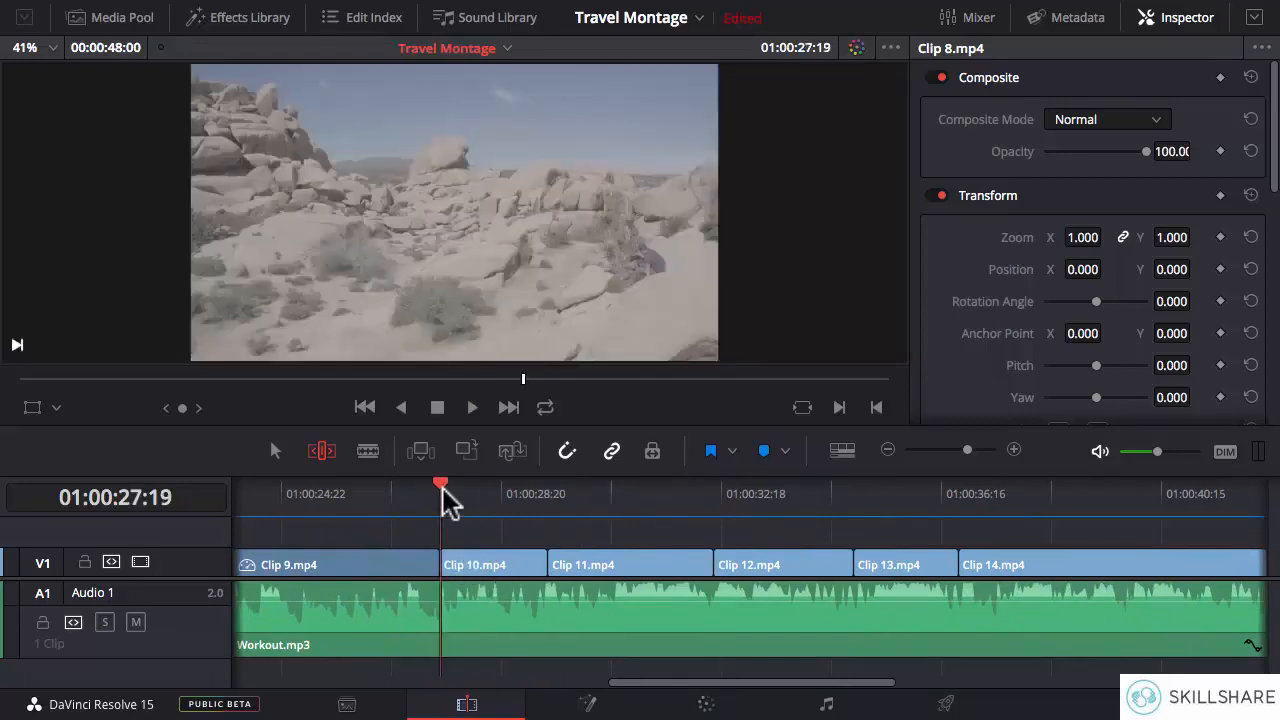
{"action": "key", "text": "space"}
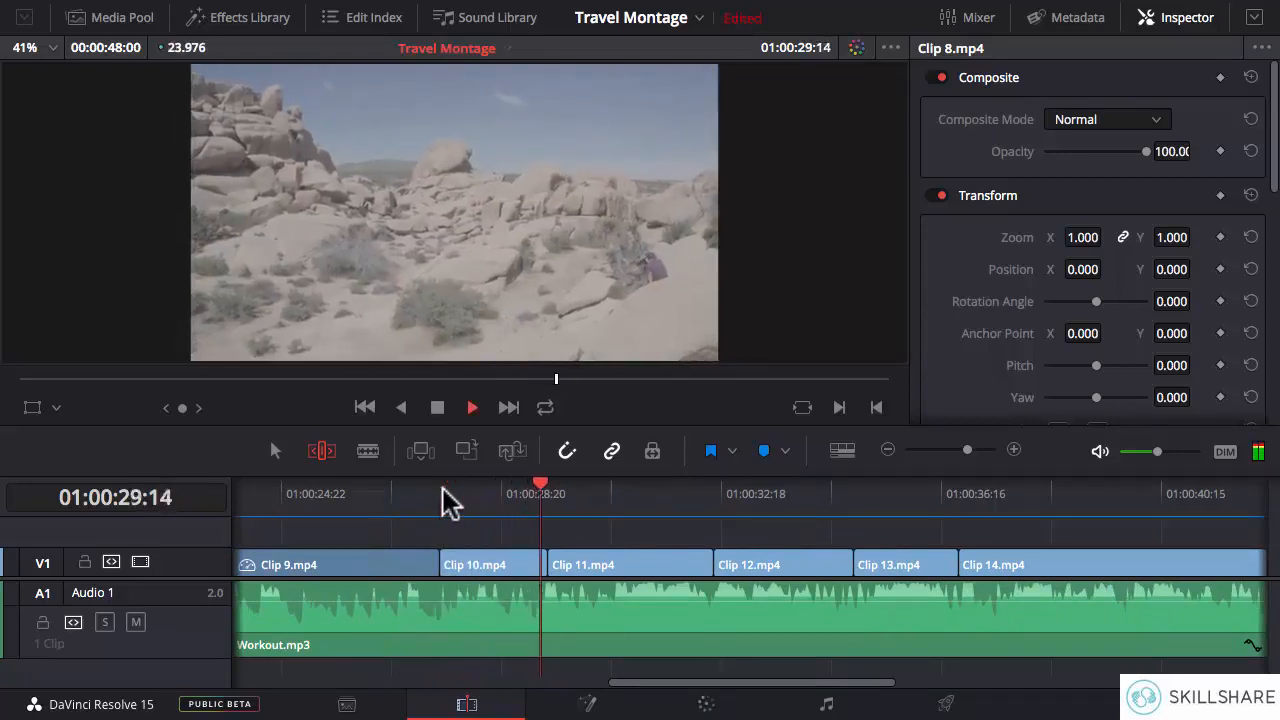
{"action": "key", "text": "space"}
{"action": "left_click", "coordinate": [433, 488]}
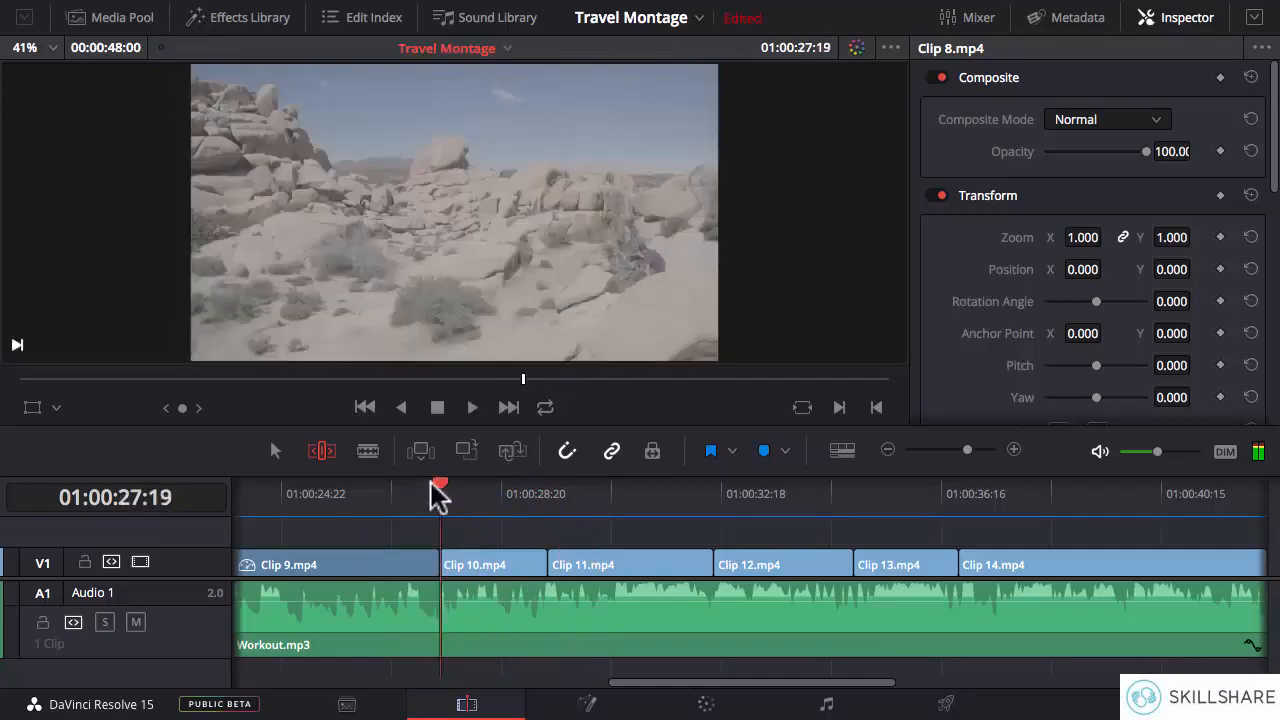
{"action": "key", "text": "space"}
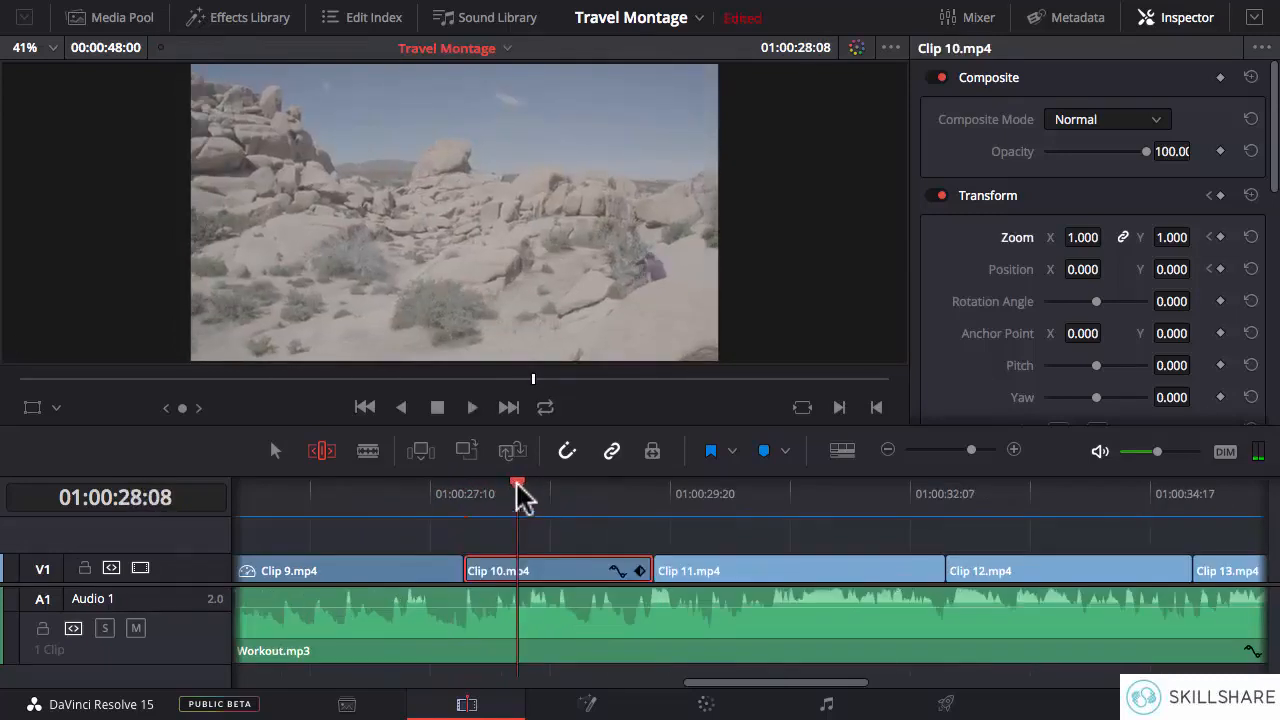
- Inspect Clip 10.mp4 with the playhead at 01:00:29:11, 01:00:28:09 and 01:00:29:00, and return it to 01:00:28:09
{"action": "left_click_drag", "start_coordinate": [518, 495], "coordinate": [630, 495]}
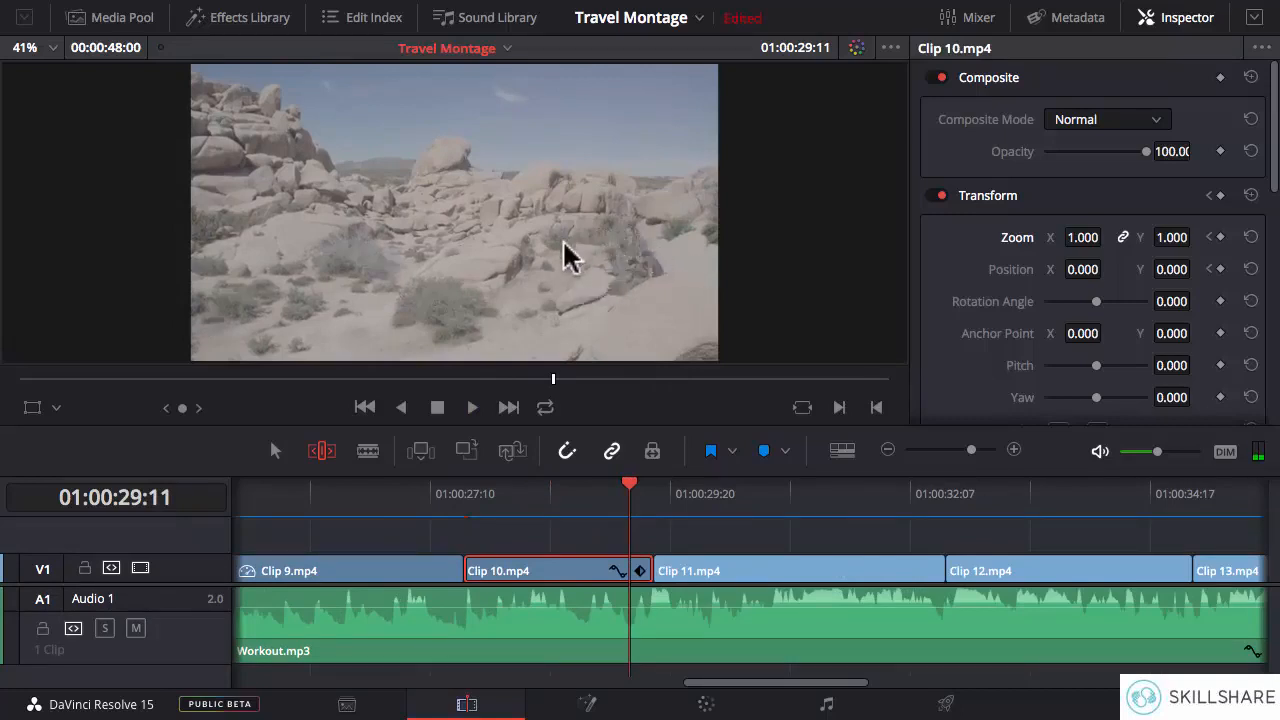
{"action": "left_click", "coordinate": [519, 491]}
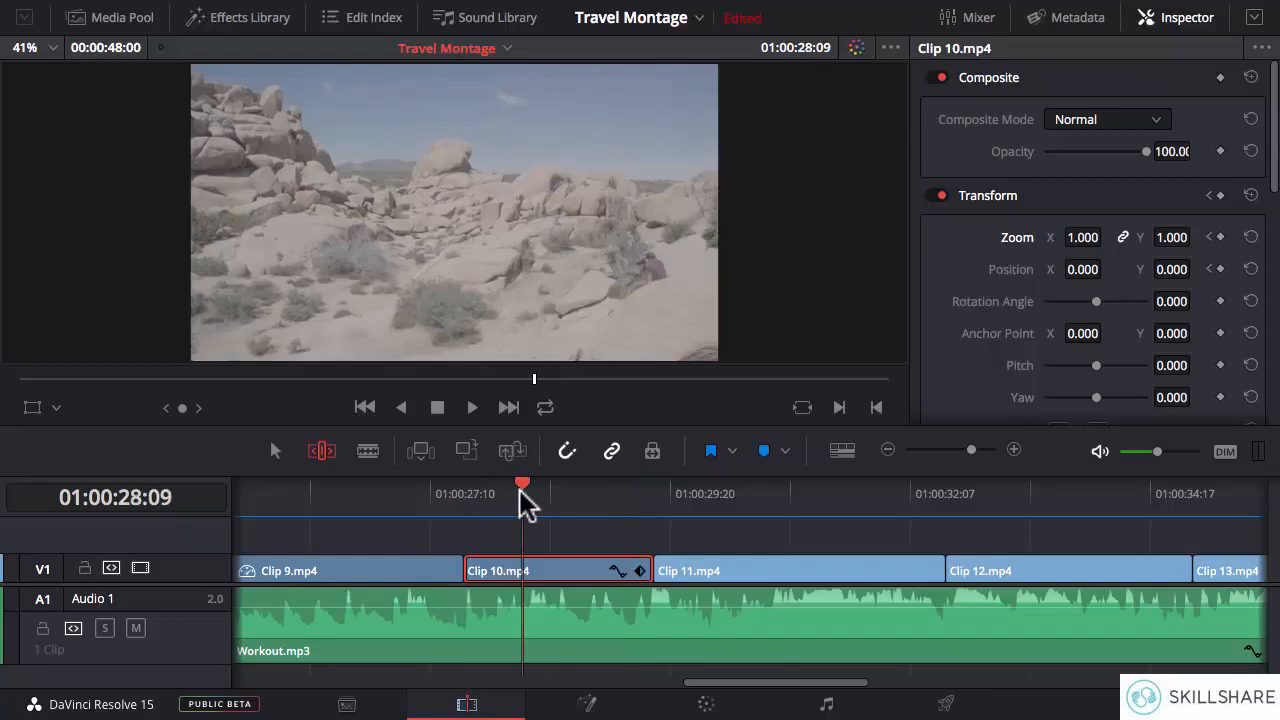
{"action": "left_click", "coordinate": [585, 491]}
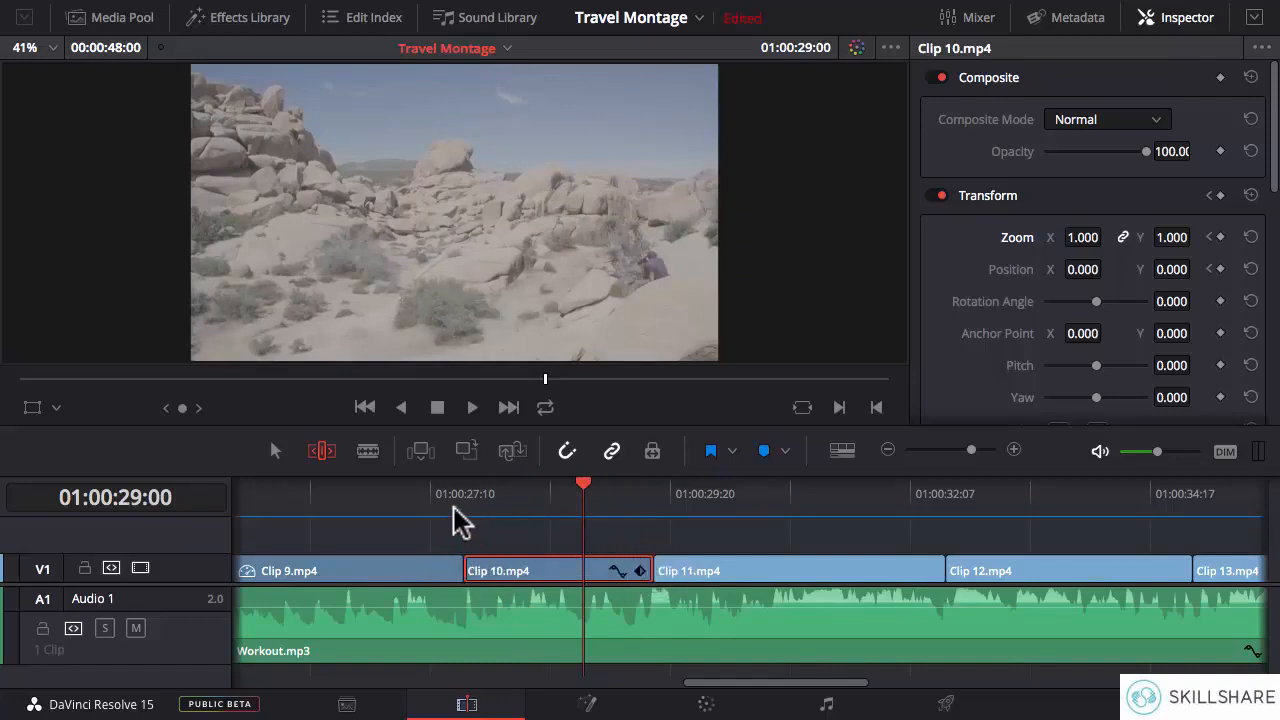
{"action": "left_click", "coordinate": [521, 491]}
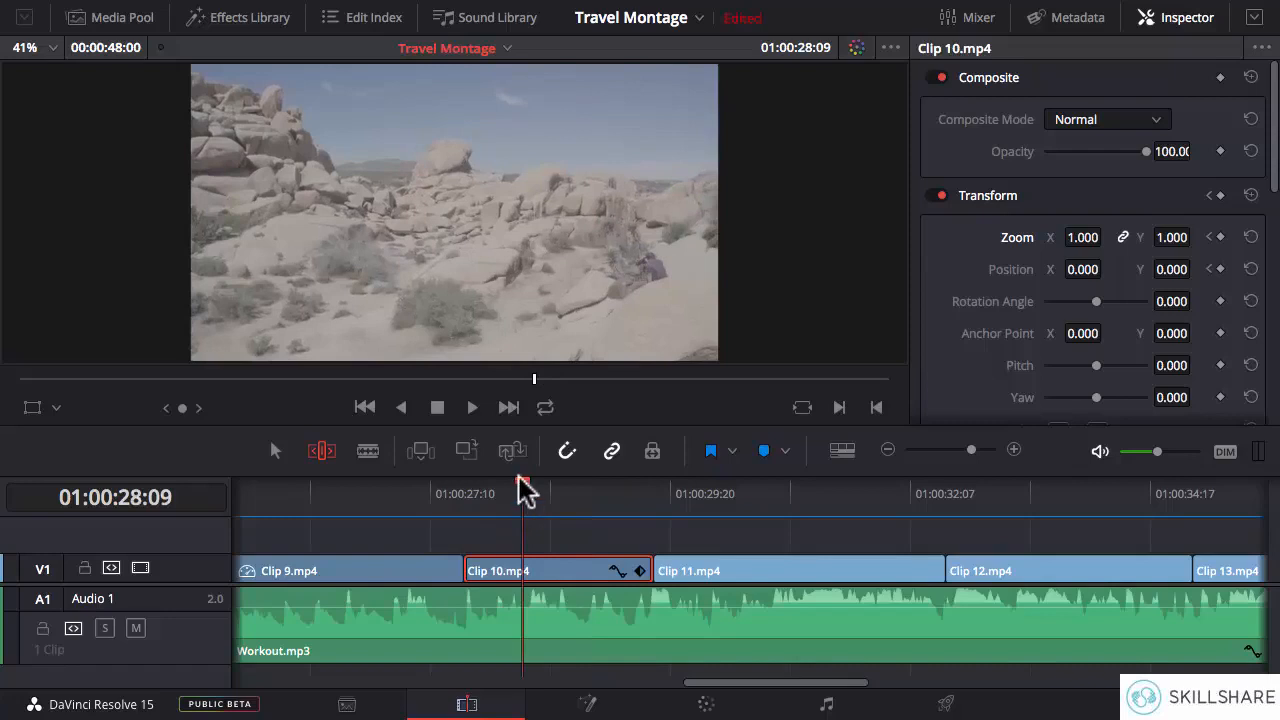
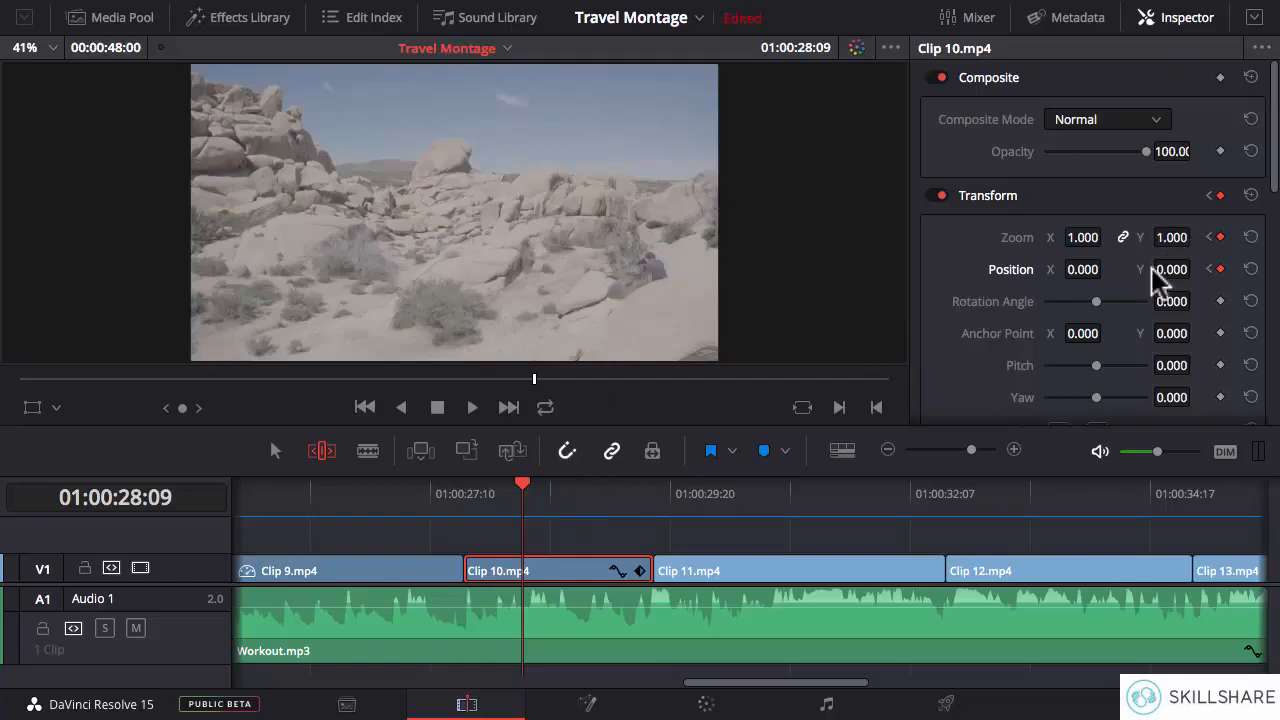
- At 01:00:29:01, keyframe Clip 10.mp4 with Zoom 2.000, Position X -632 and Position Y 259
{"action": "left_click", "coordinate": [586, 490]}
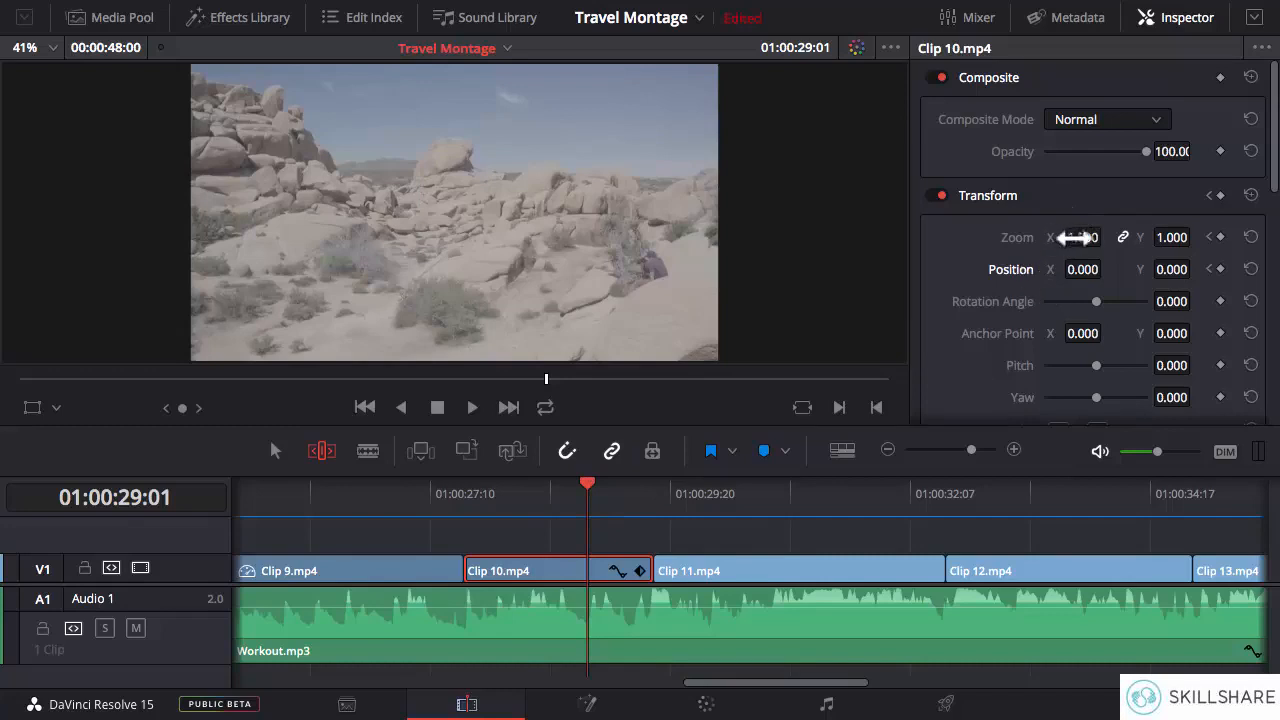
{"action": "left_click_drag", "start_coordinate": [1083, 237], "coordinate": [1111, 237]}
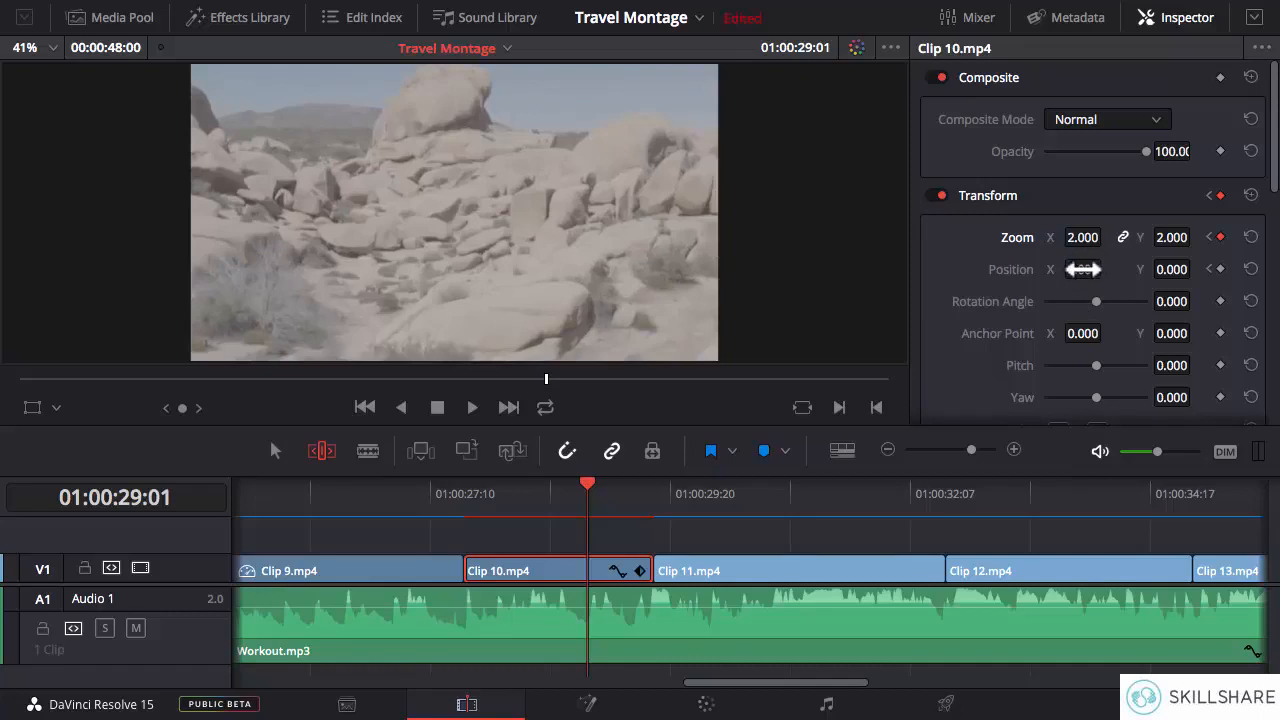
{"action": "left_click_drag", "start_coordinate": [1083, 269], "coordinate": [963, 269]}
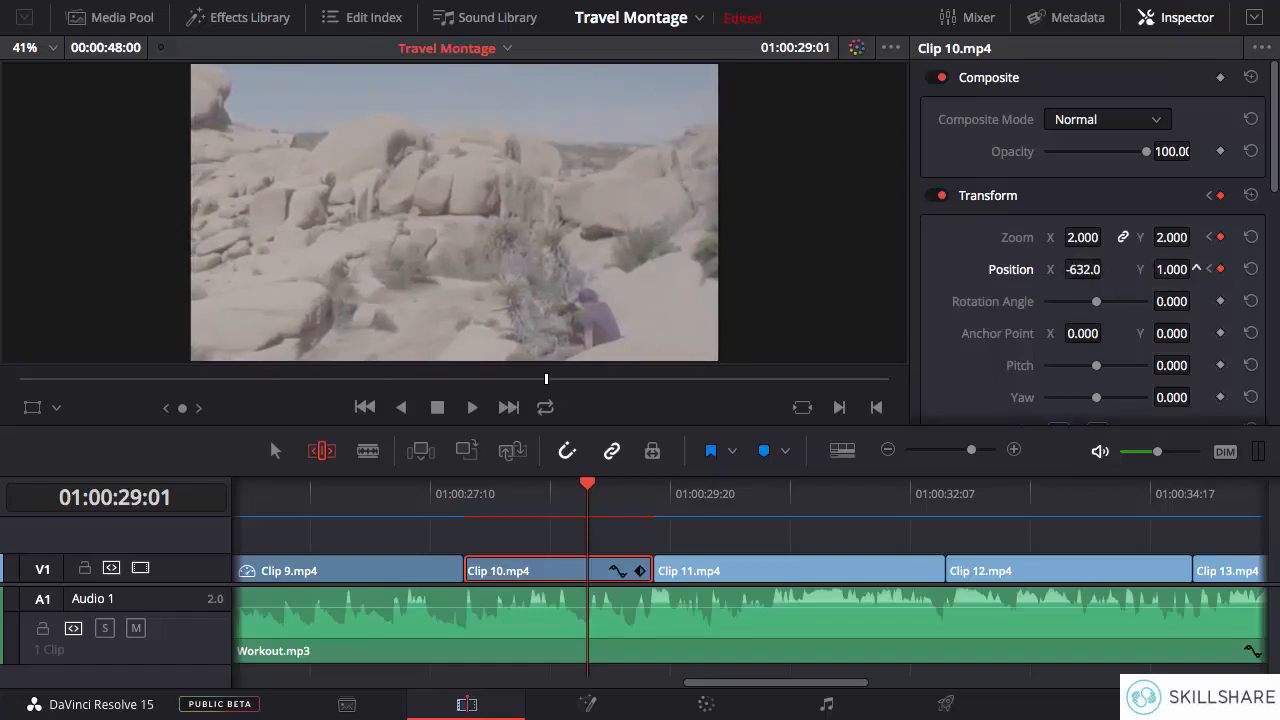
{"action": "left_click_drag", "start_coordinate": [1196, 268], "coordinate": [1175, 269]}
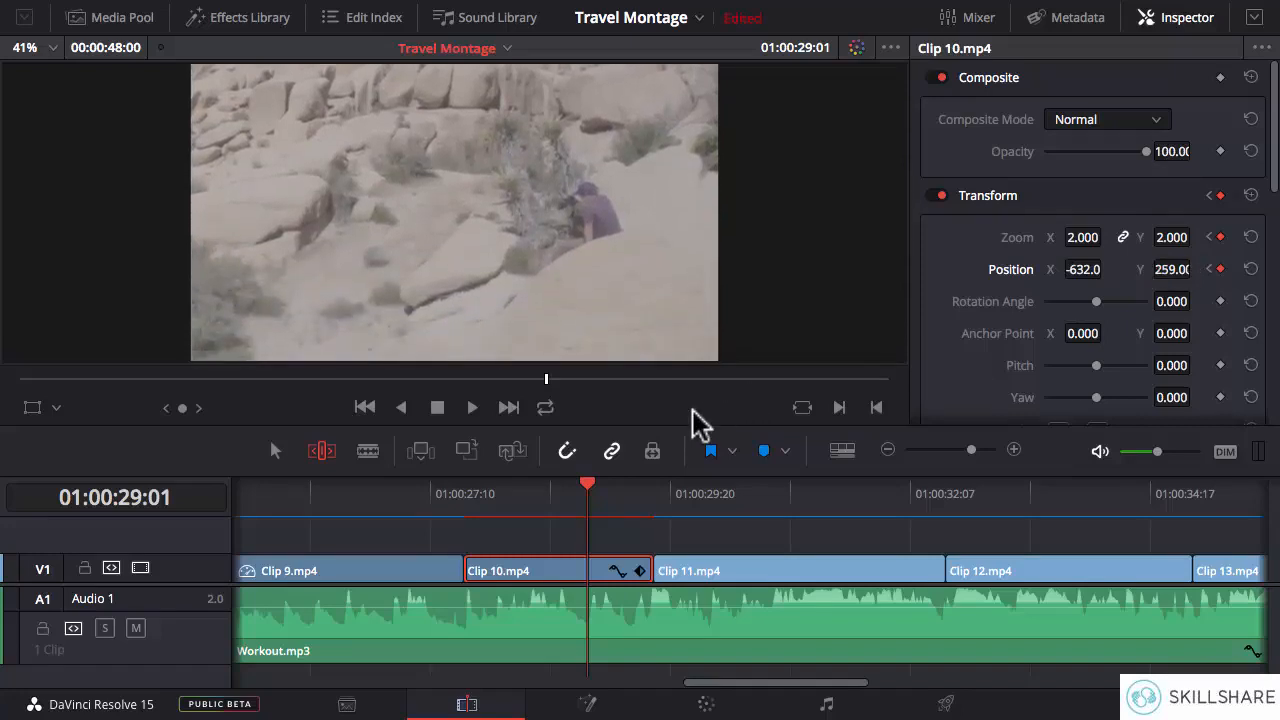
- Play Clip 10.mp4 twice from its start to check the keyframed zoom against the music
{"action": "left_click", "coordinate": [465, 492]}
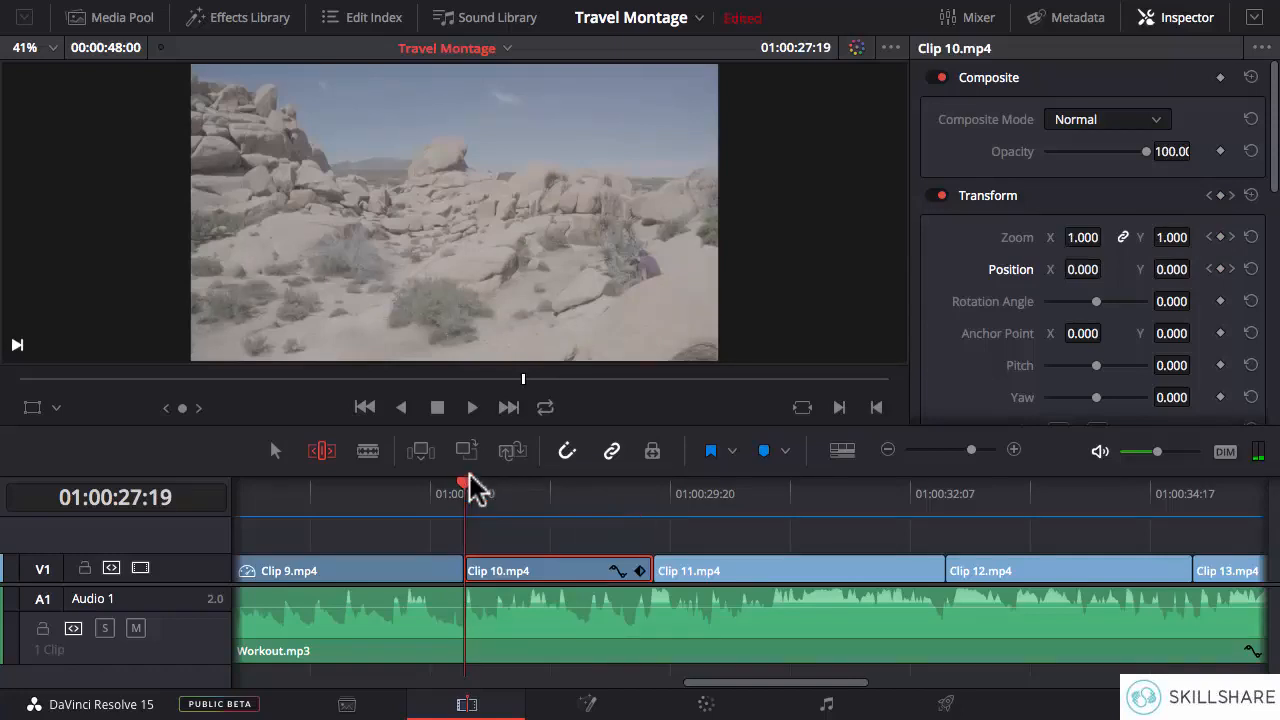
{"action": "key", "text": "space"}
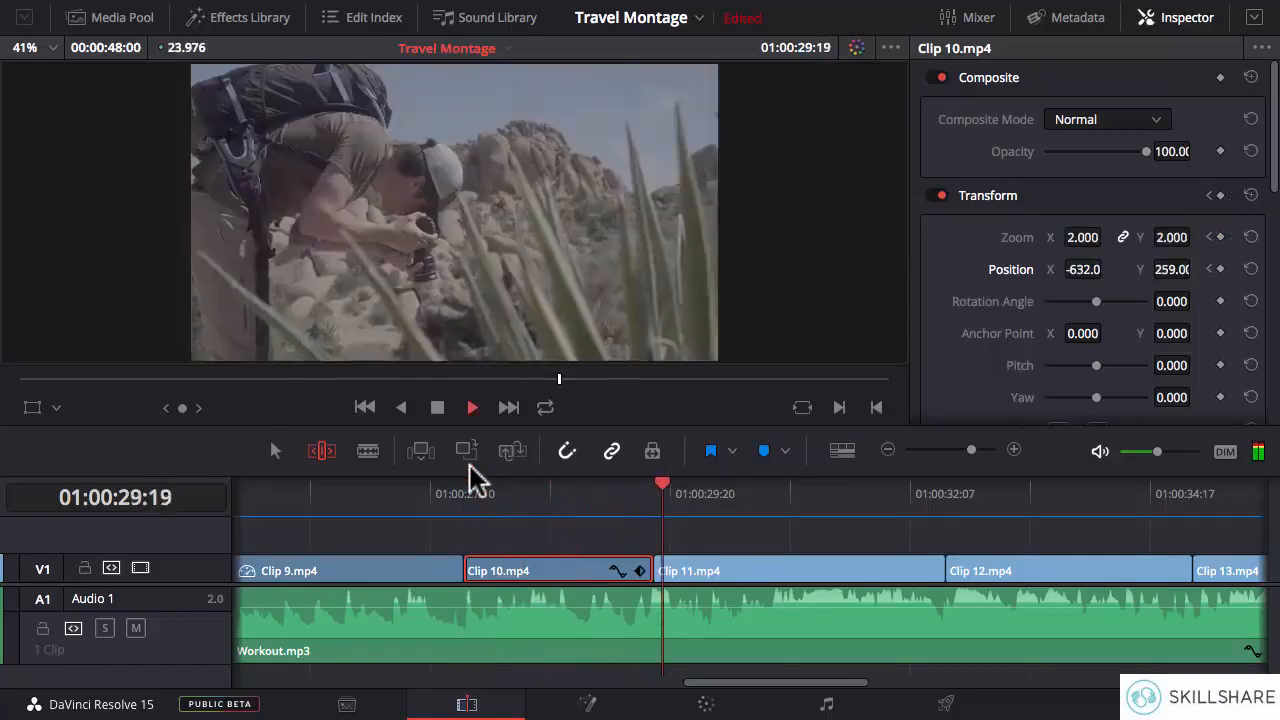
{"action": "key", "text": "space"}
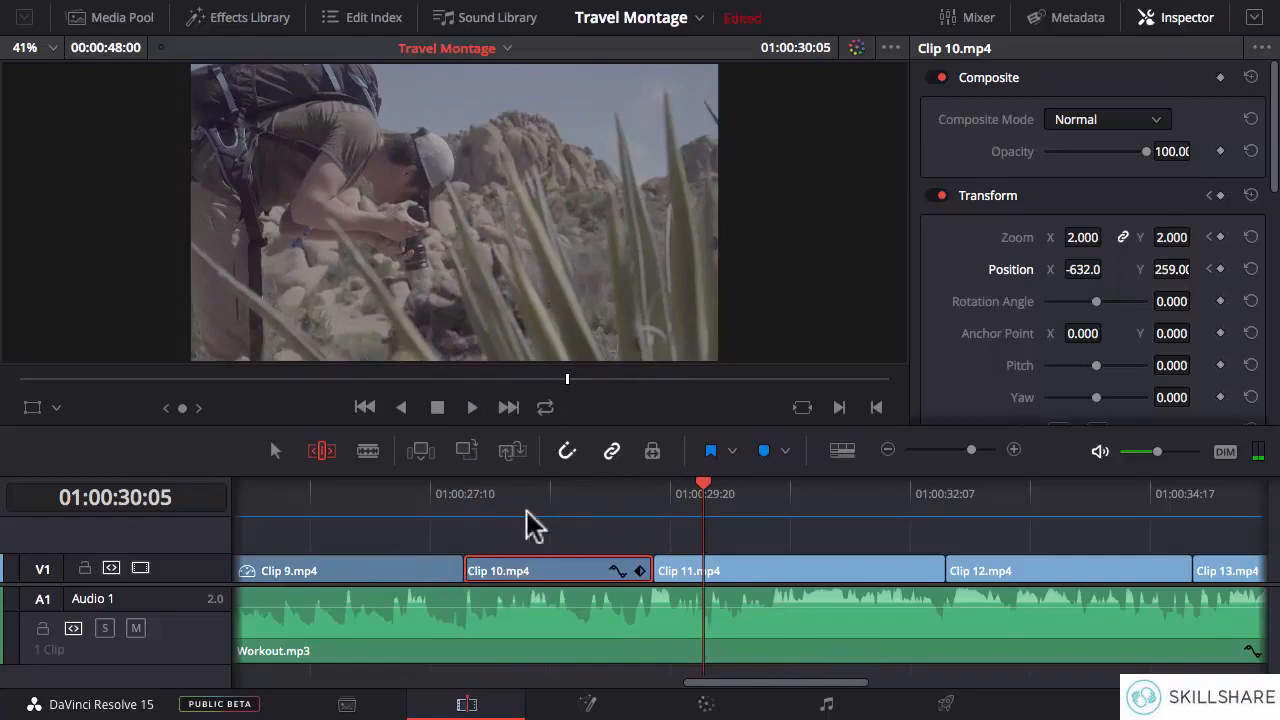
{"action": "left_click", "coordinate": [468, 515]}
{"action": "key", "text": "space"}
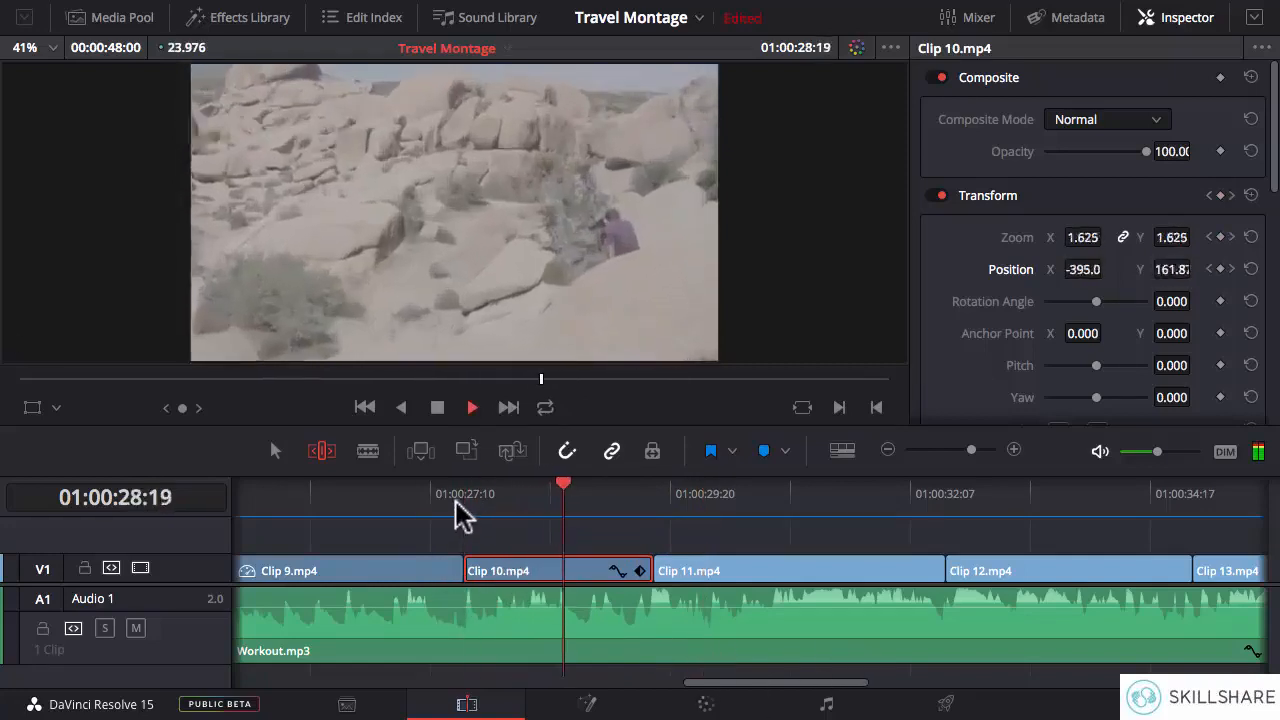
{"action": "key", "text": "space"}
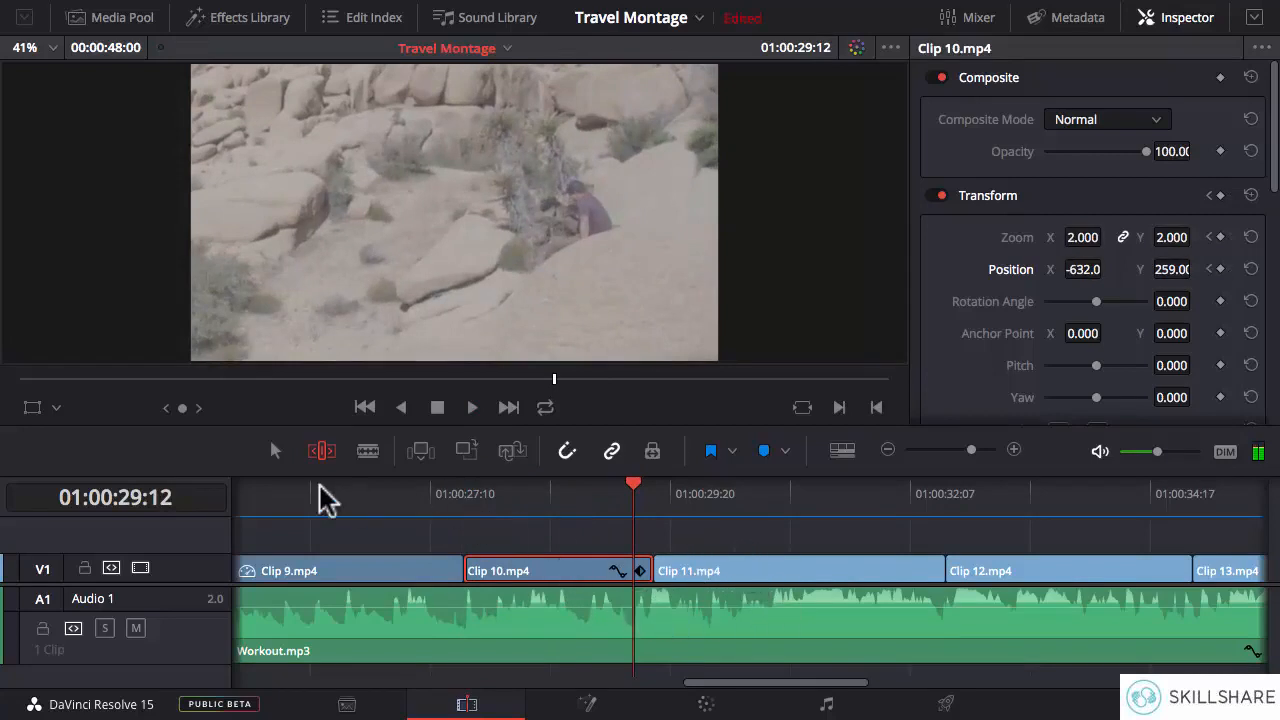
- Slip Clip 11.mp4's footage slightly and play it repeatedly from its start against the music
{"action": "left_click_drag", "start_coordinate": [775, 690], "coordinate": [816, 690]}
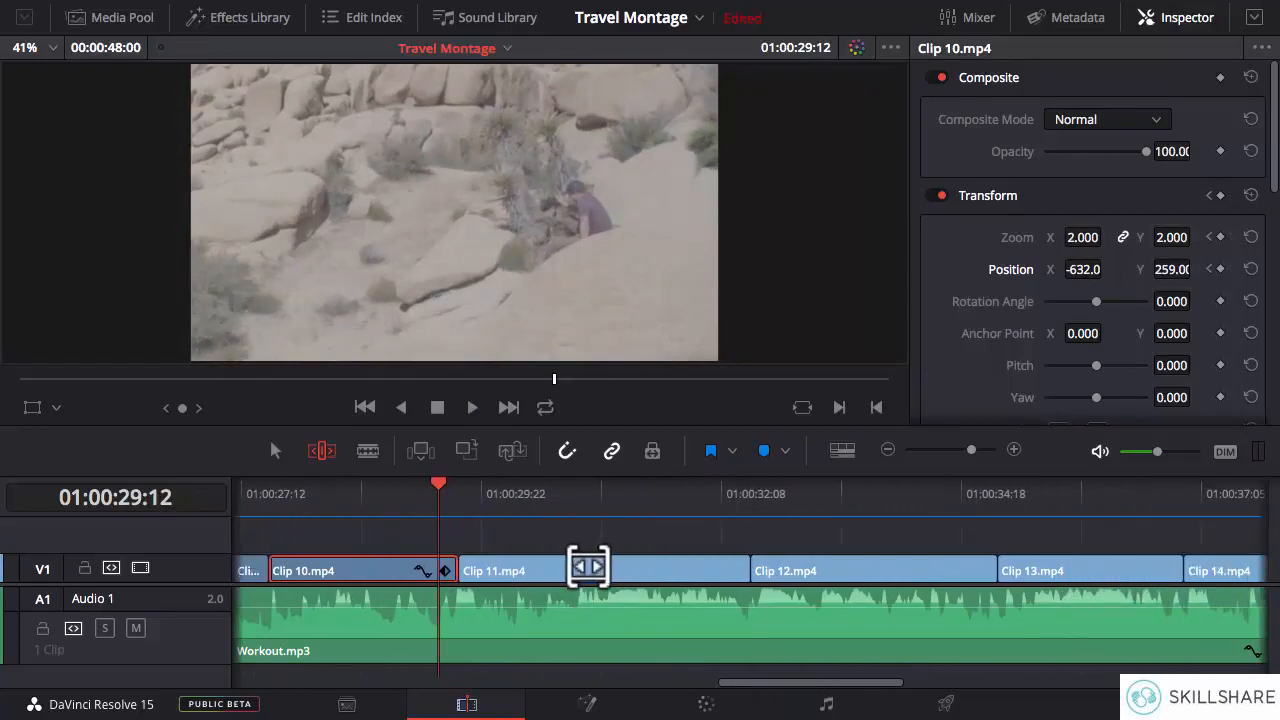
{"action": "left_click", "coordinate": [588, 567]}
{"action": "mouse_move", "coordinate": [588, 567]}
{"action": "left_mouse_down"}
{"action": "mouse_move", "coordinate": [598, 559]}
{"action": "mouse_move", "coordinate": [468, 557]}
{"action": "mouse_move", "coordinate": [590, 568]}
{"action": "left_mouse_up"}
{"action": "left_click", "coordinate": [460, 490]}
{"action": "key", "text": "space"}
{"action": "key", "text": "space"}
{"action": "left_click", "coordinate": [452, 494]}
{"action": "key", "text": "space"}
{"action": "key", "text": "space"}
{"action": "left_click", "coordinate": [456, 498]}
{"action": "key", "text": "space"}
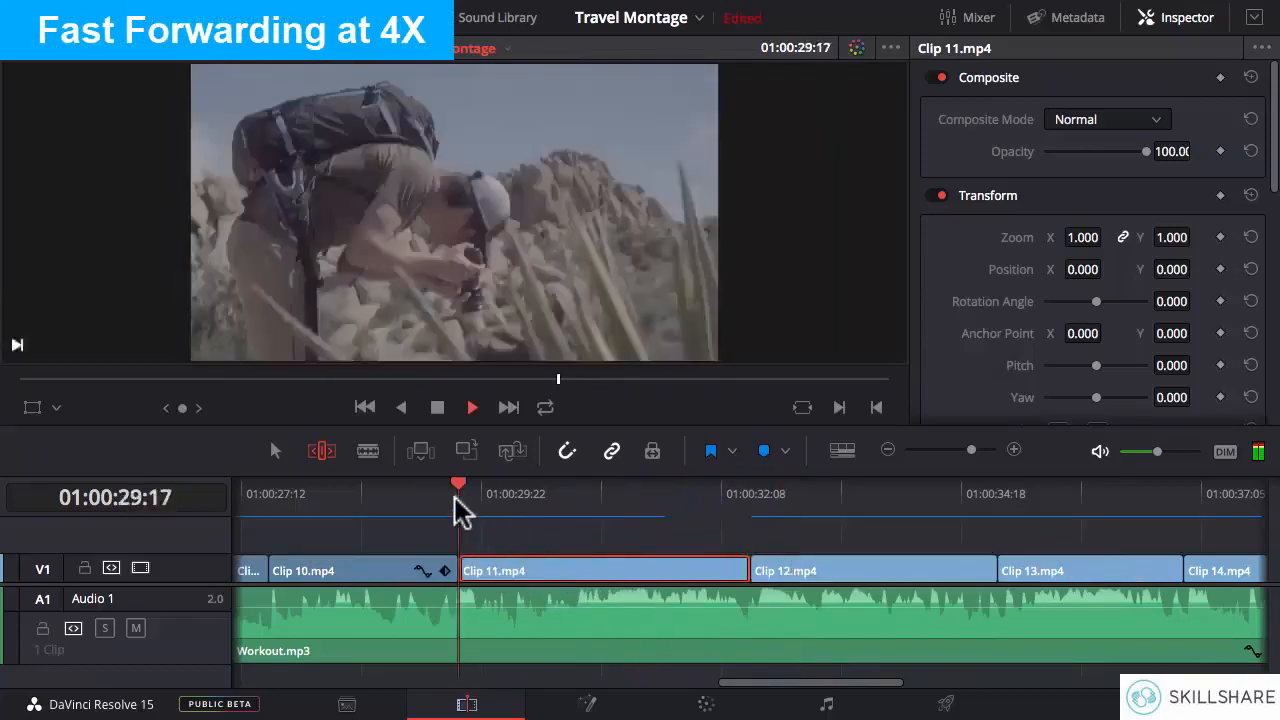
{"action": "key", "text": "space"}
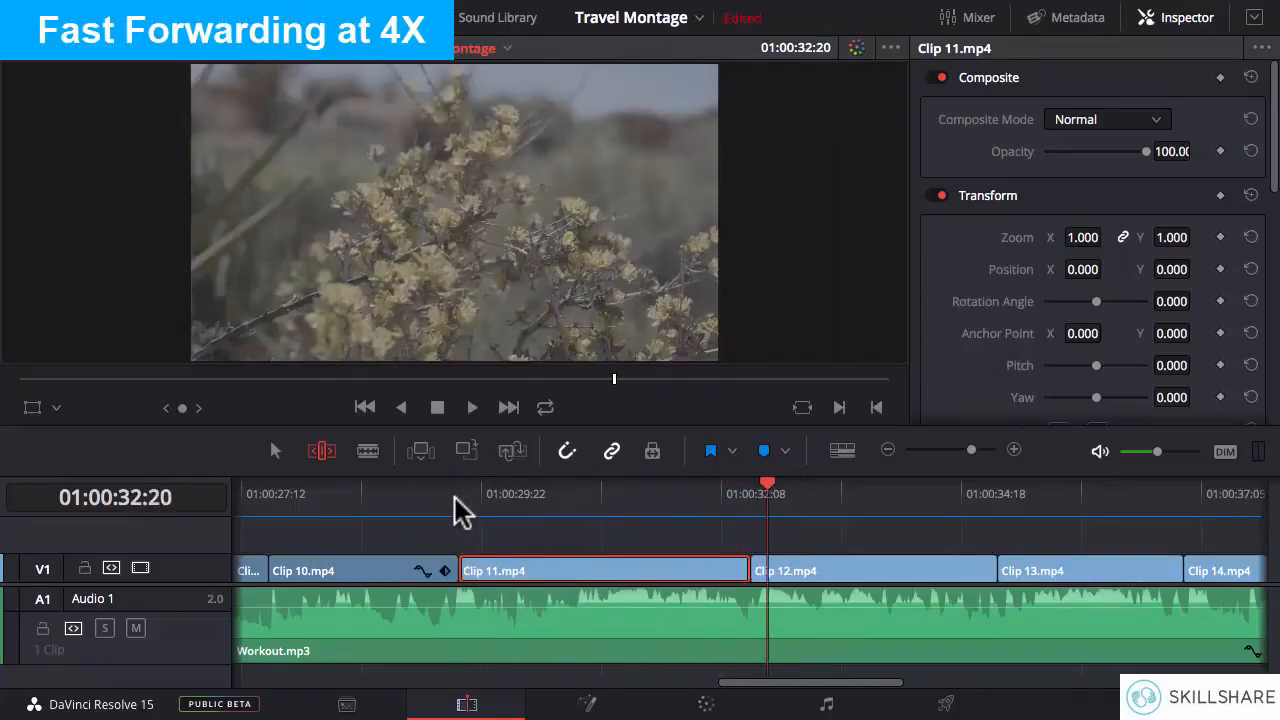
- Slip Clip 11.mp4's footage to a later part of the source and play it from its start
{"action": "left_click_drag", "start_coordinate": [574, 569], "coordinate": [470, 569]}
{"action": "left_click", "coordinate": [456, 495]}
{"action": "key", "text": "space"}
{"action": "key", "text": "space"}
- Slip Clip 11.mp4's footage back to an earlier part of the source and play from its start into Clip 12.mp4
{"action": "left_click_drag", "start_coordinate": [572, 571], "coordinate": [748, 570]}
{"action": "left_click", "coordinate": [461, 490]}
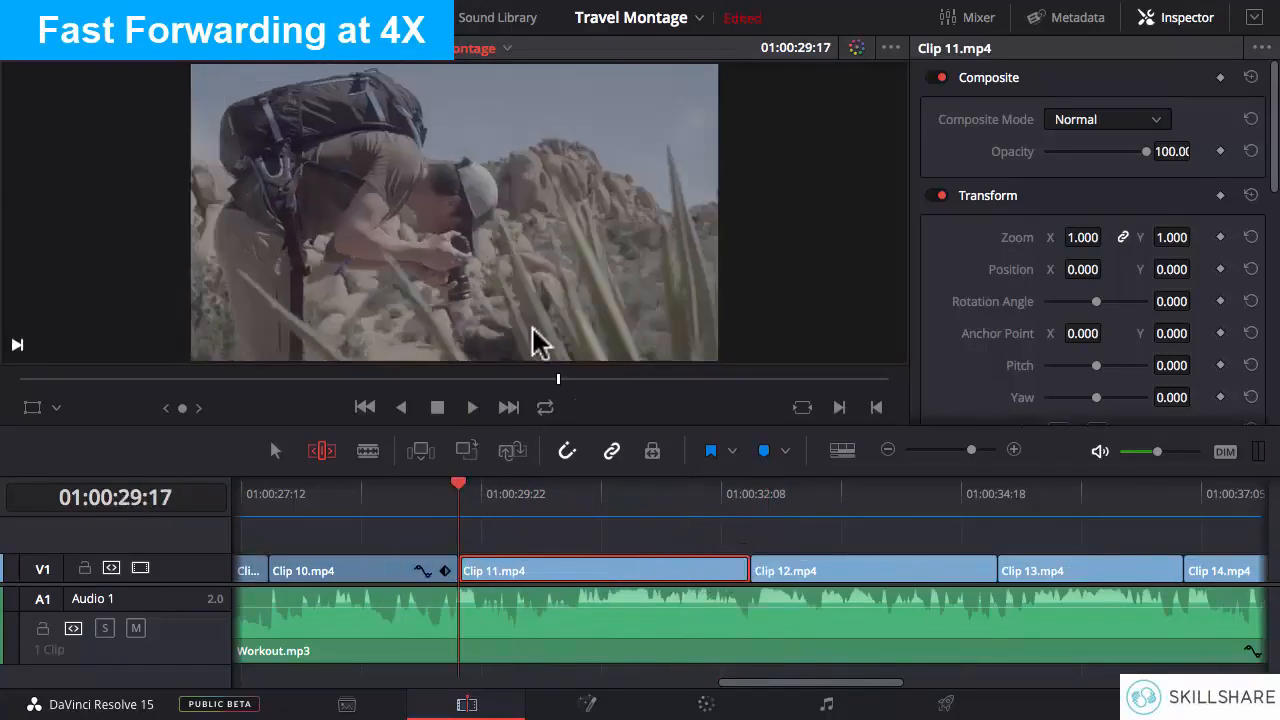
{"action": "key", "text": "space"}
{"action": "key", "text": "space"}
- Slip Clip 11.mp4's footage about 10 frames earlier in the source and play it from its start
{"action": "left_click_drag", "start_coordinate": [553, 570], "coordinate": [591, 565]}
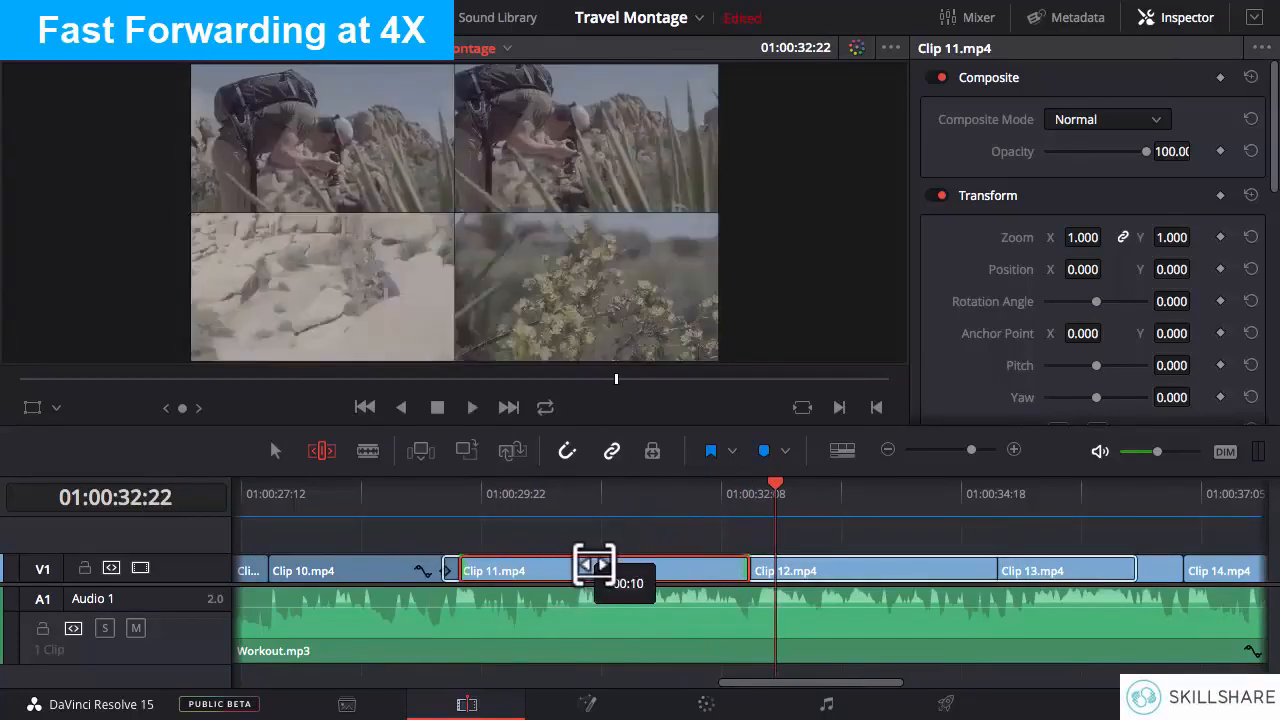
{"action": "left_click", "coordinate": [463, 498]}
{"action": "key", "text": "space"}
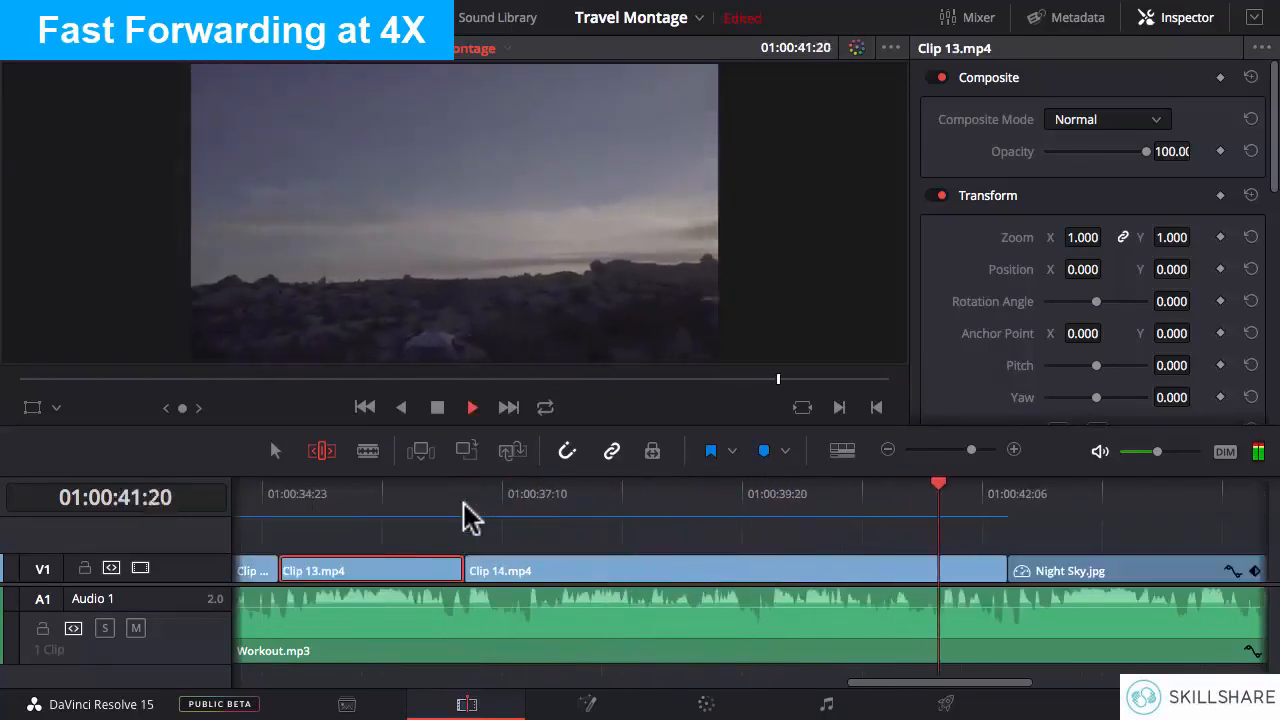
- Play the second half of Clip 14.mp4 repeatedly to check its camera movement against the music
{"action": "left_click", "coordinate": [704, 514]}
{"action": "key", "text": "space"}
{"action": "left_click_drag", "start_coordinate": [760, 497], "coordinate": [703, 507]}
{"action": "key", "text": "space"}
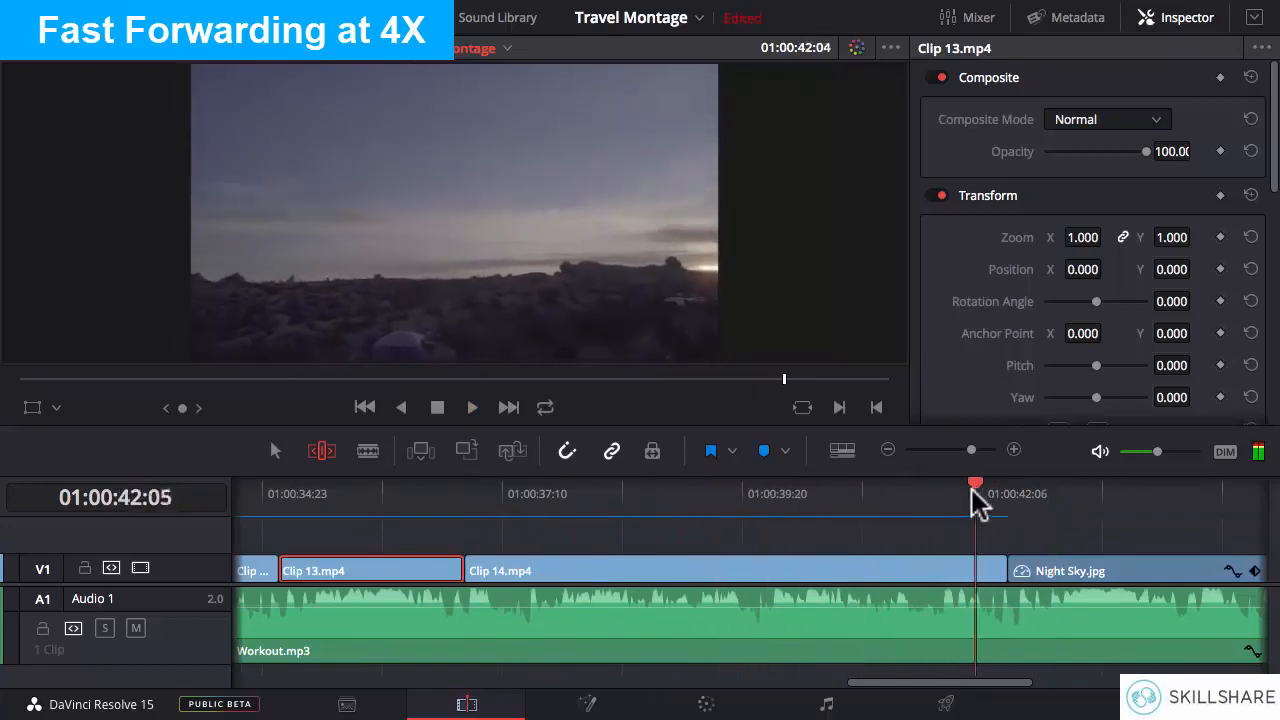
{"action": "key", "text": "space"}
- Slip Clip 14.mp4's footage to a later part of the source and play it from its start
{"action": "left_click_drag", "start_coordinate": [725, 566], "coordinate": [565, 565]}
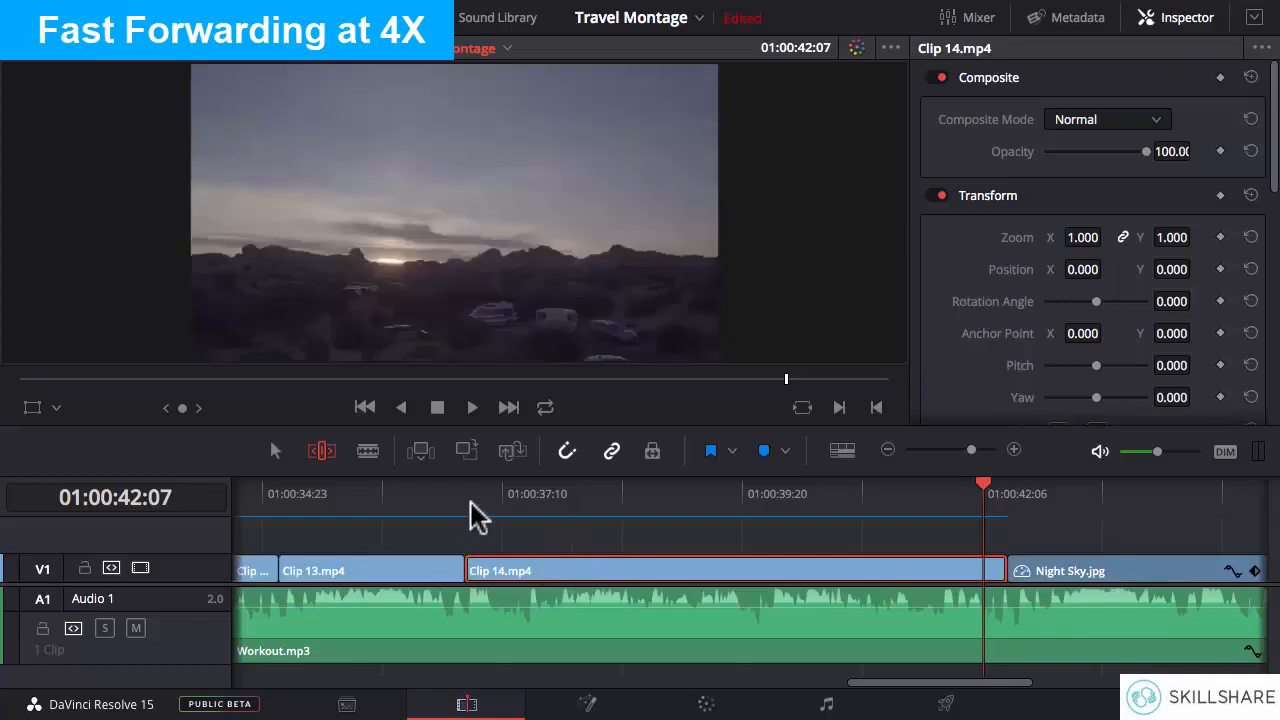
{"action": "left_click", "coordinate": [465, 500]}
{"action": "key", "text": "space"}
{"action": "key", "text": "space"}
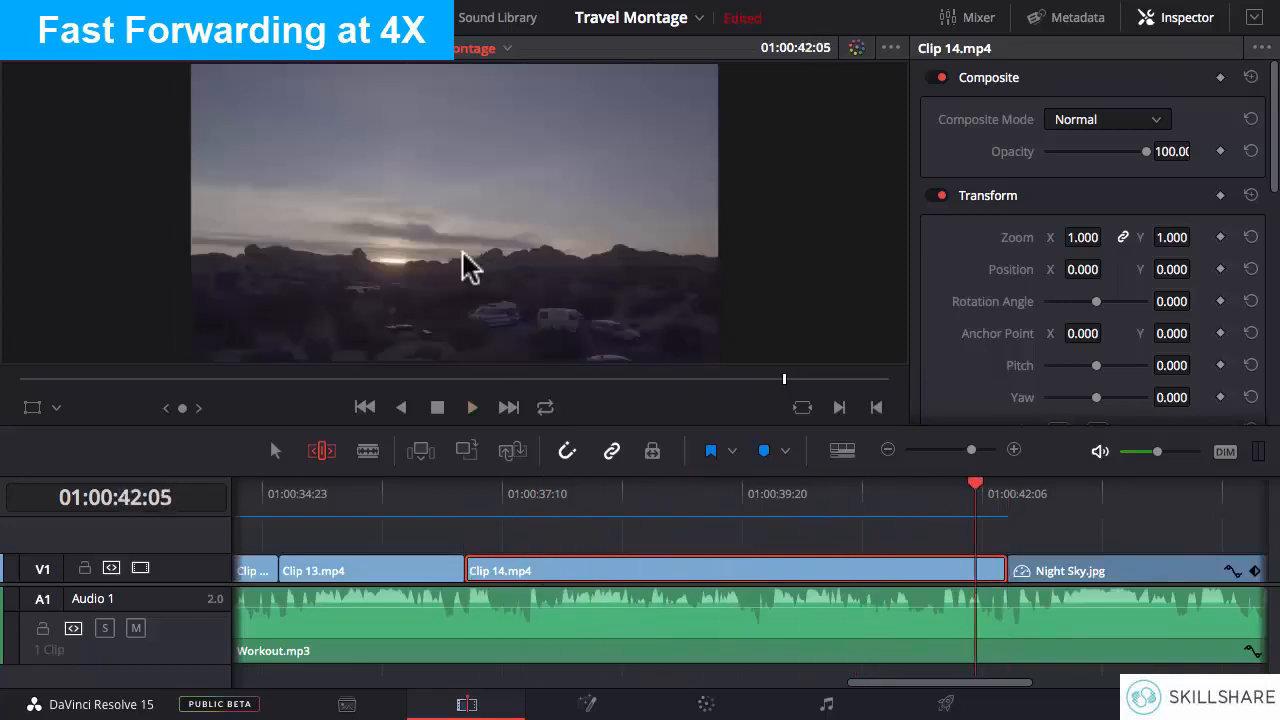
- With the playhead at 01:00:41:20, slip Clip 14.mp4's footage to an earlier part of the source and play it from its start
{"action": "left_click", "coordinate": [940, 510]}
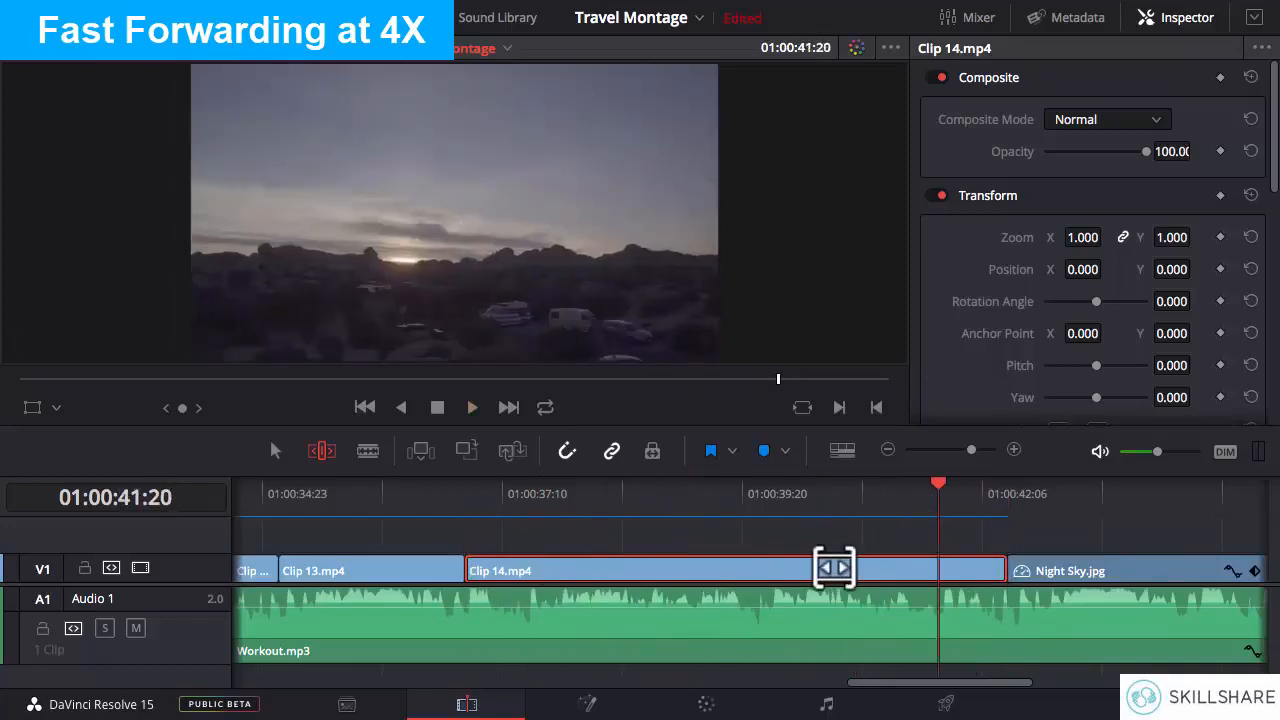
{"action": "left_click_drag", "start_coordinate": [831, 567], "coordinate": [963, 563]}
{"action": "left_click", "coordinate": [468, 512]}
{"action": "key", "text": "space"}
{"action": "key", "text": "space"}
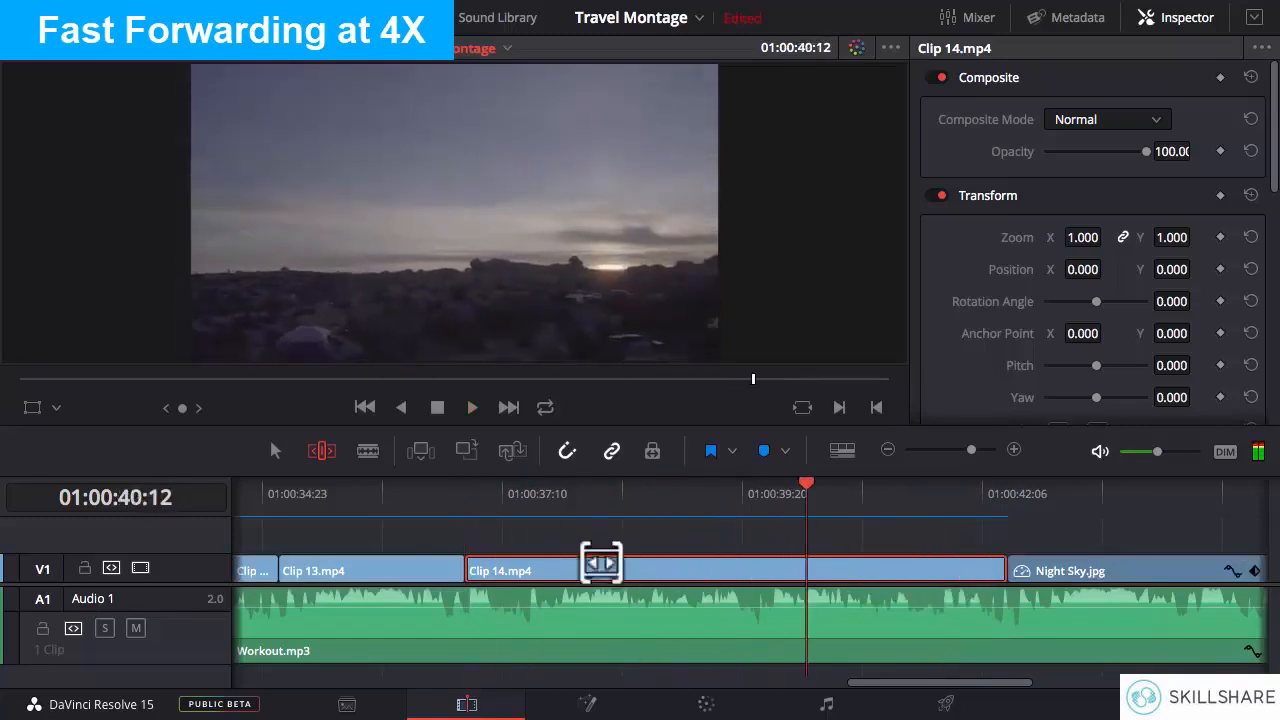
- Slip Clip 14.mp4's footage further toward the beginning of the source and play it repeatedly from its start
{"action": "left_click_drag", "start_coordinate": [600, 565], "coordinate": [744, 566]}
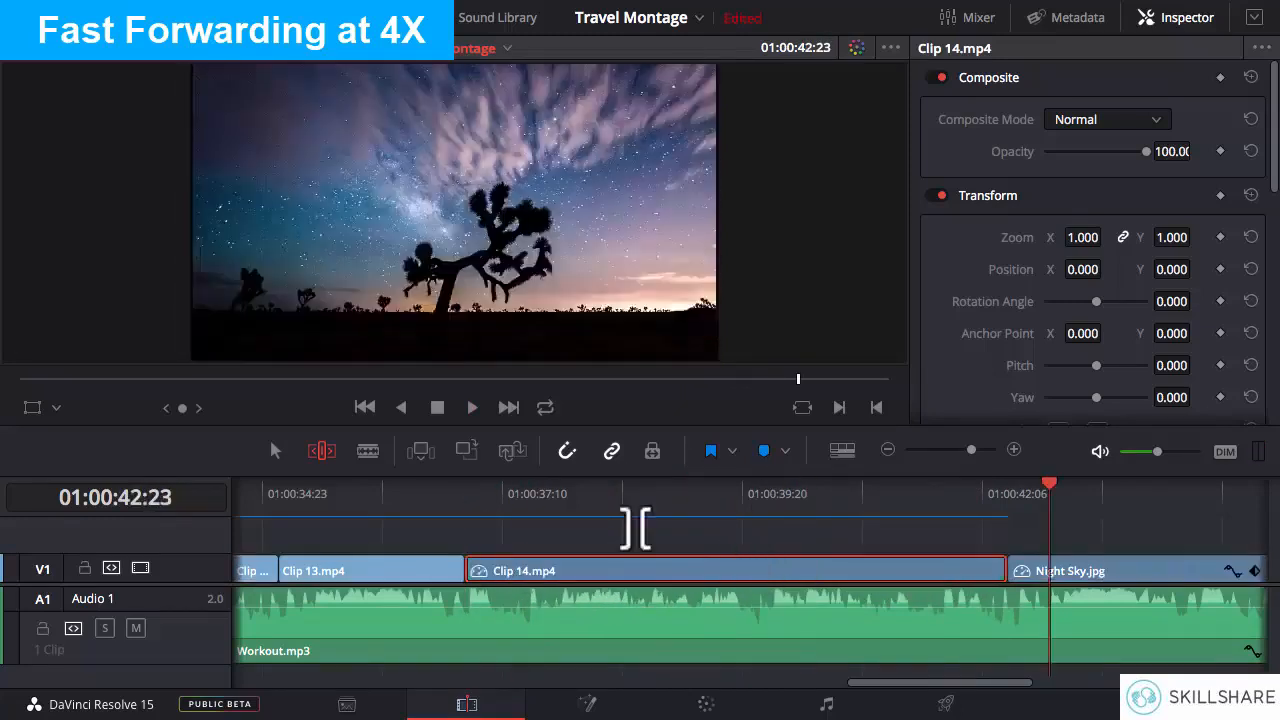
{"action": "left_click", "coordinate": [467, 493]}
{"action": "key", "text": "space"}
{"action": "key", "text": "space"}
{"action": "left_click", "coordinate": [467, 493]}
{"action": "key", "text": "space"}
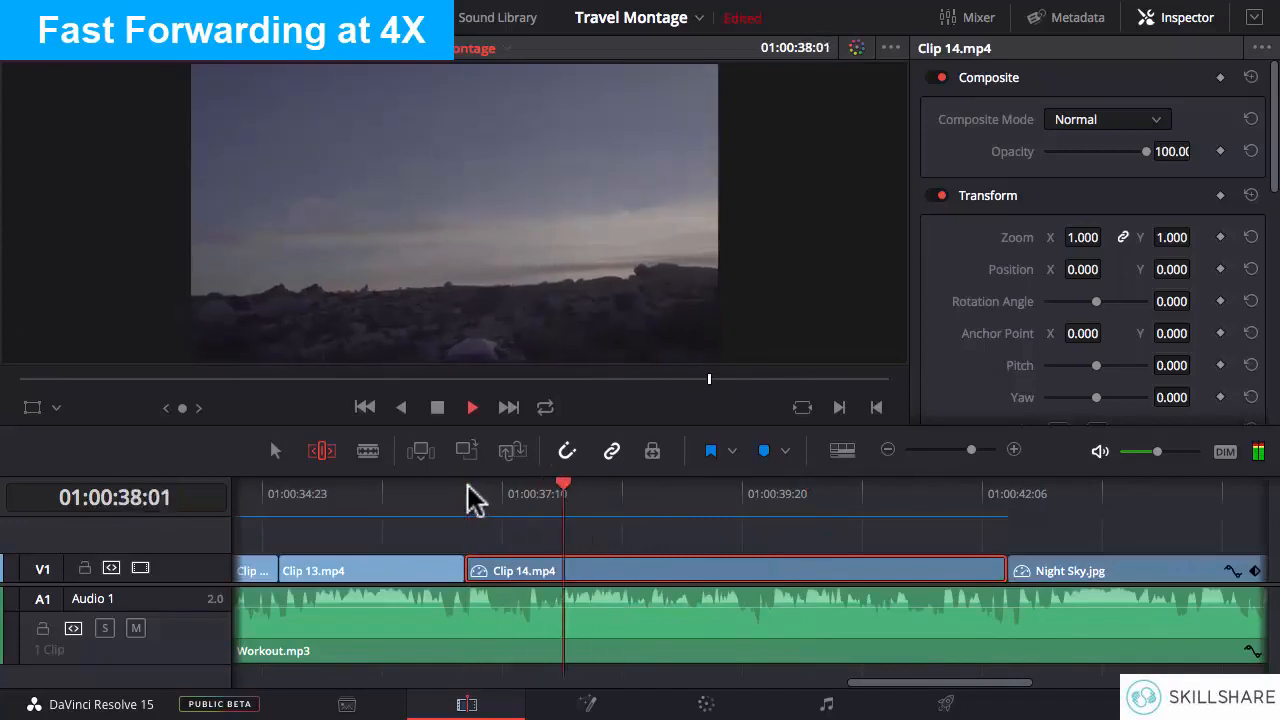
{"action": "key", "text": "space"}
{"action": "left_click", "coordinate": [467, 493]}
{"action": "key", "text": "space"}
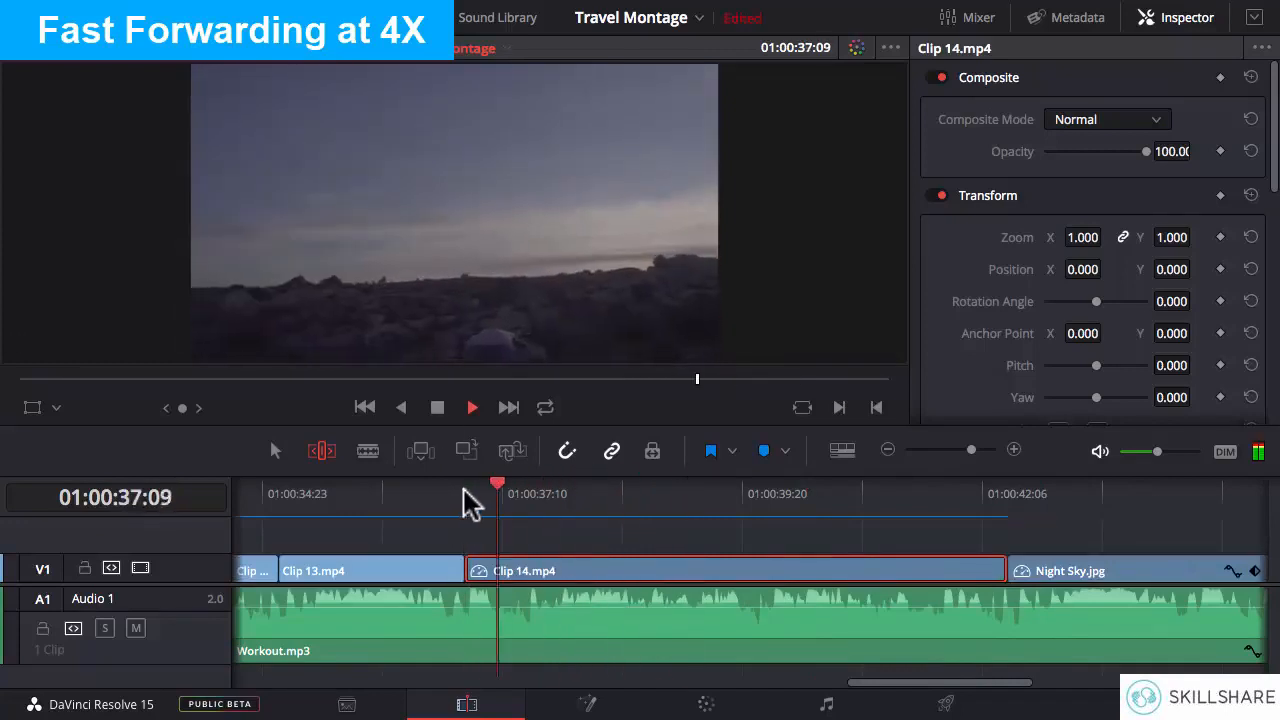
- Slow Clip 14.mp4 down slightly by changing its clip speed
{"action": "right_click", "coordinate": [620, 570]}
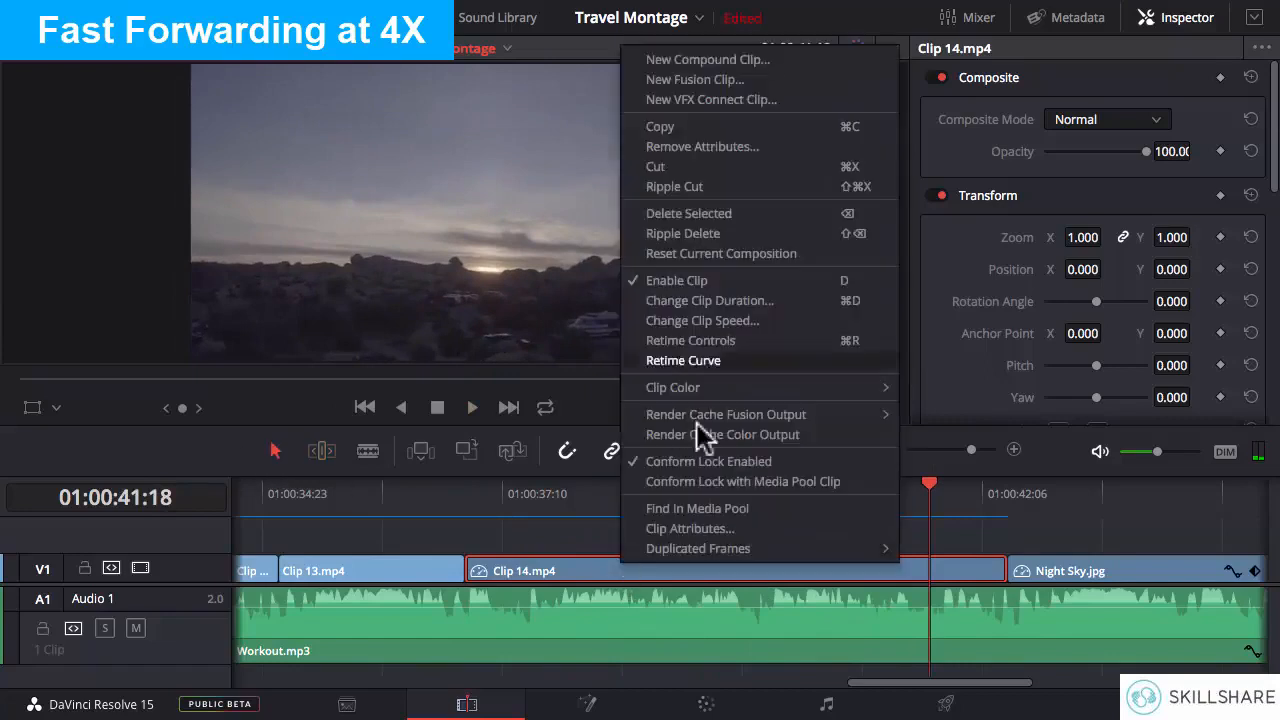
{"action": "left_click", "coordinate": [680, 317]}
{"action": "left_click", "coordinate": [764, 508]}
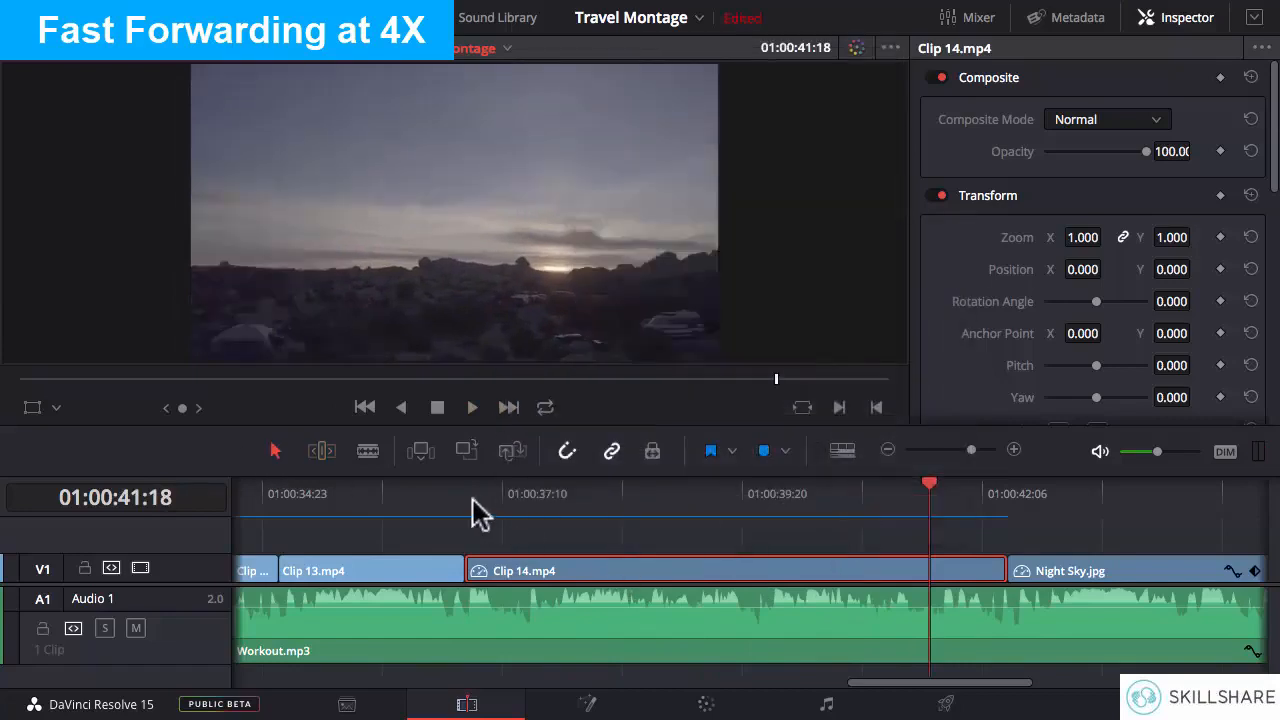
- With the playhead at 01:00:38:10, slip Clip 14.mp4's footage later in the source and play from its start into Night Sky.jpg
{"action": "left_click", "coordinate": [600, 498]}
{"action": "left_click", "coordinate": [322, 451]}
{"action": "left_click_drag", "start_coordinate": [685, 571], "coordinate": [549, 573]}
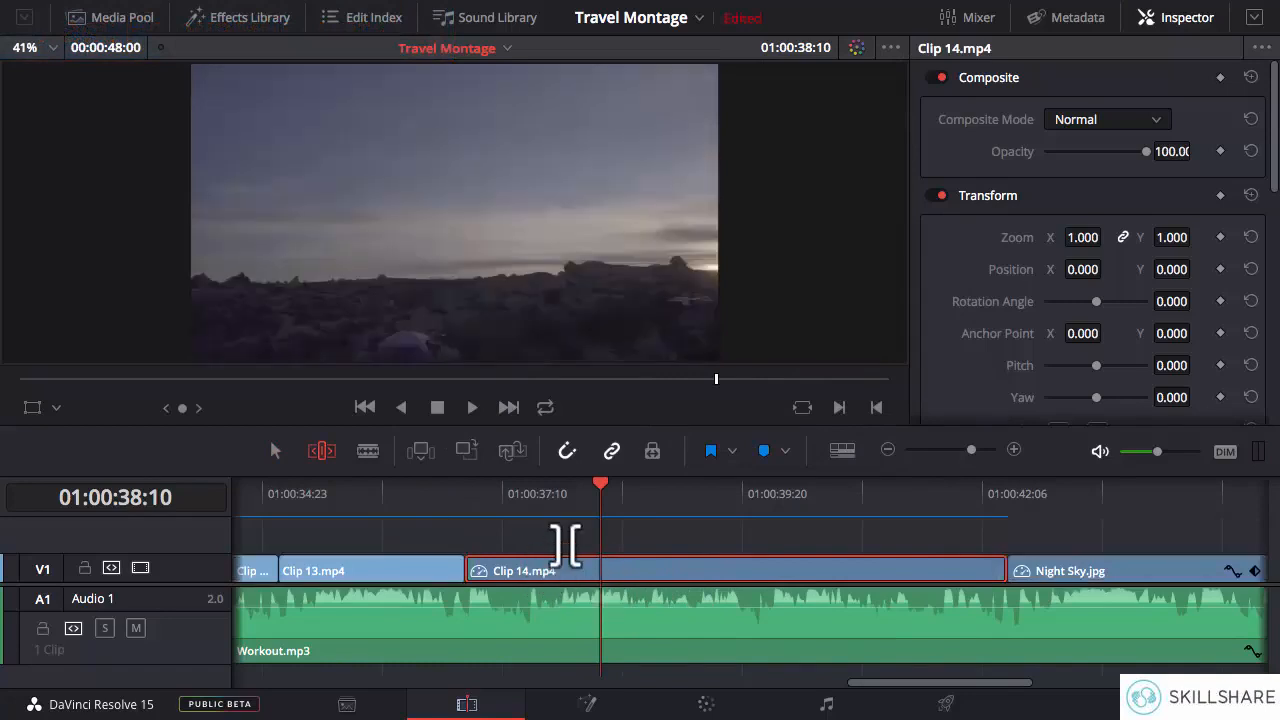
{"action": "left_click", "coordinate": [465, 497]}
{"action": "key", "text": "space"}
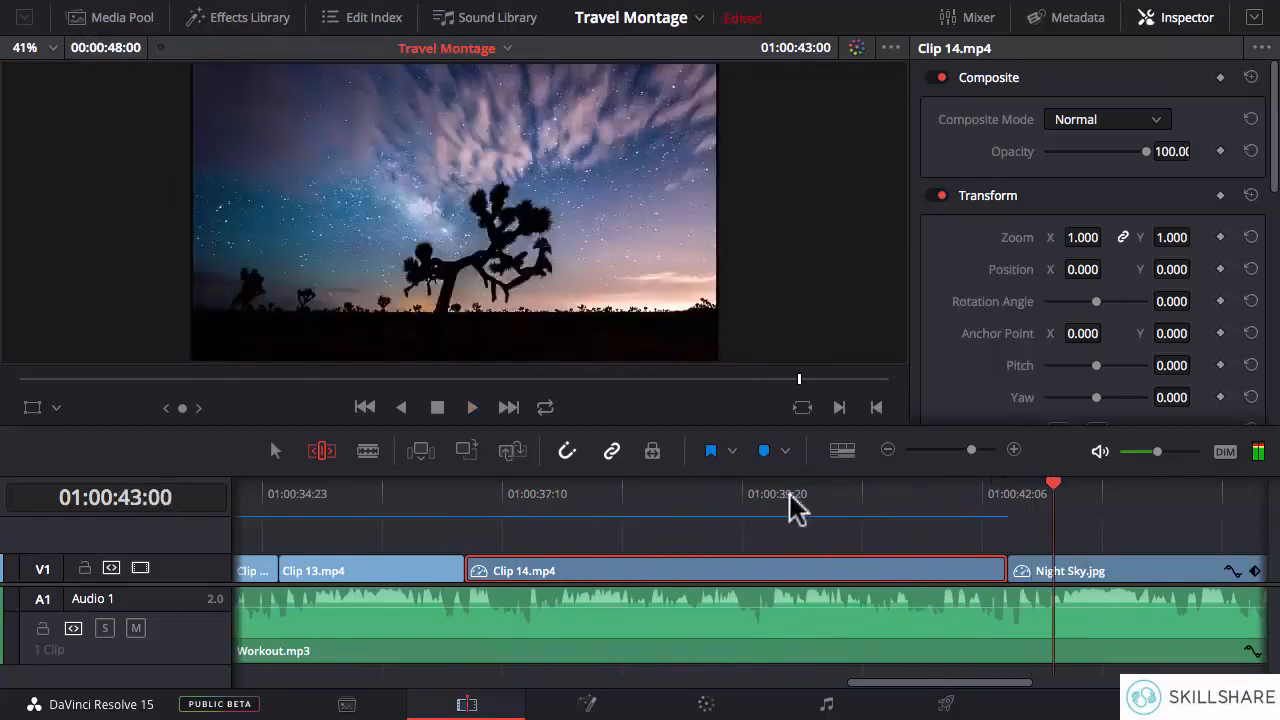
- Compare the frames at Clip 14.mp4's start, 01:00:37:01, and end, 01:00:42:12, before the cut to Night Sky.jpg
{"action": "left_click", "coordinate": [465, 500]}
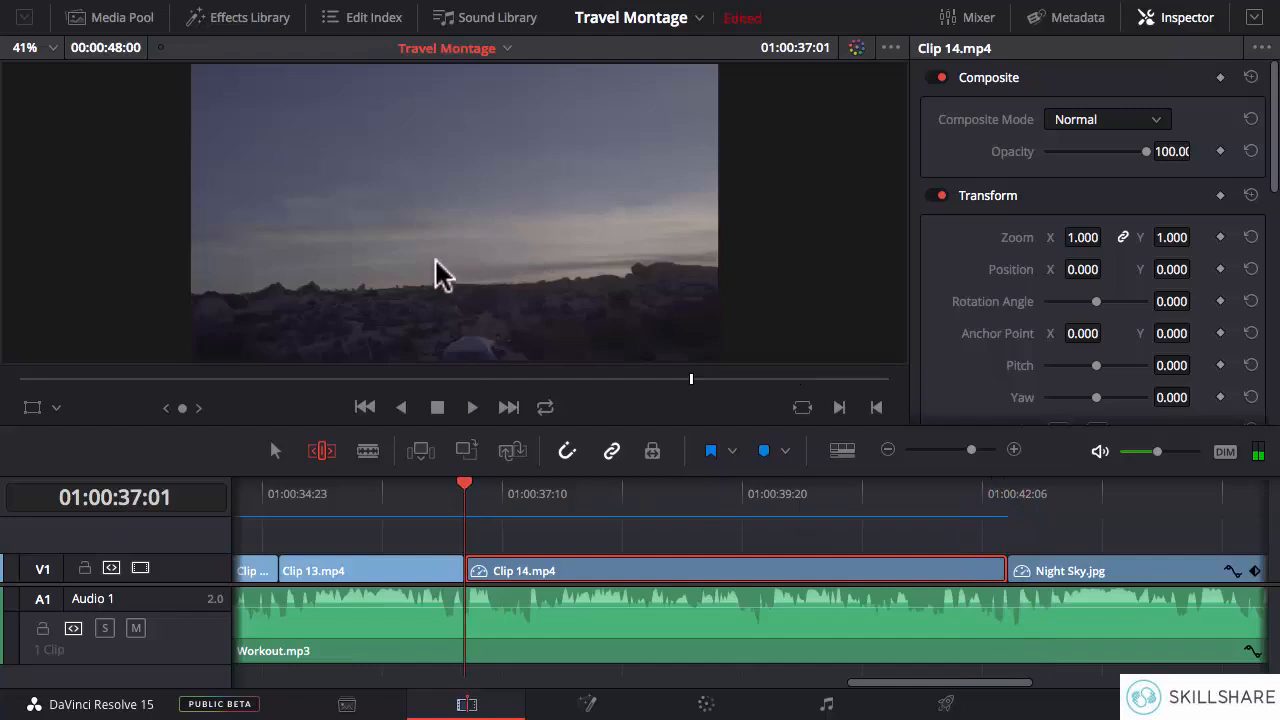
{"action": "left_click", "coordinate": [1006, 497]}
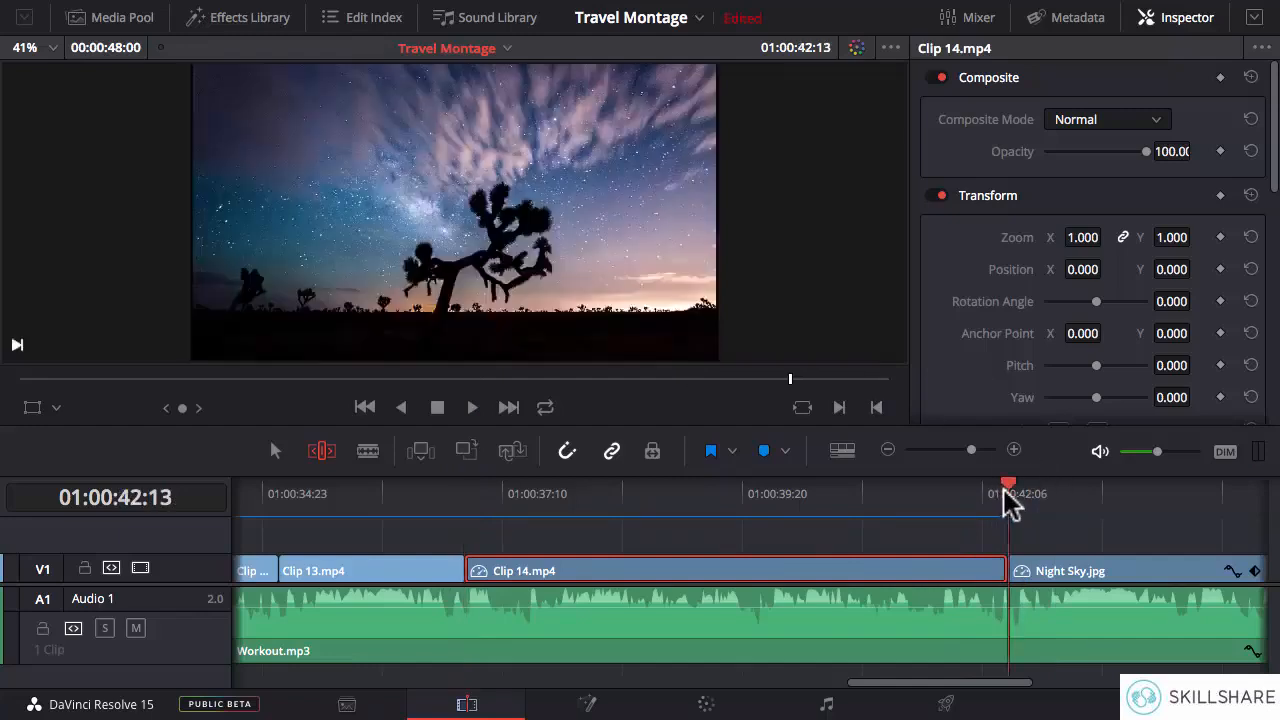
{"action": "key", "text": "Left"}
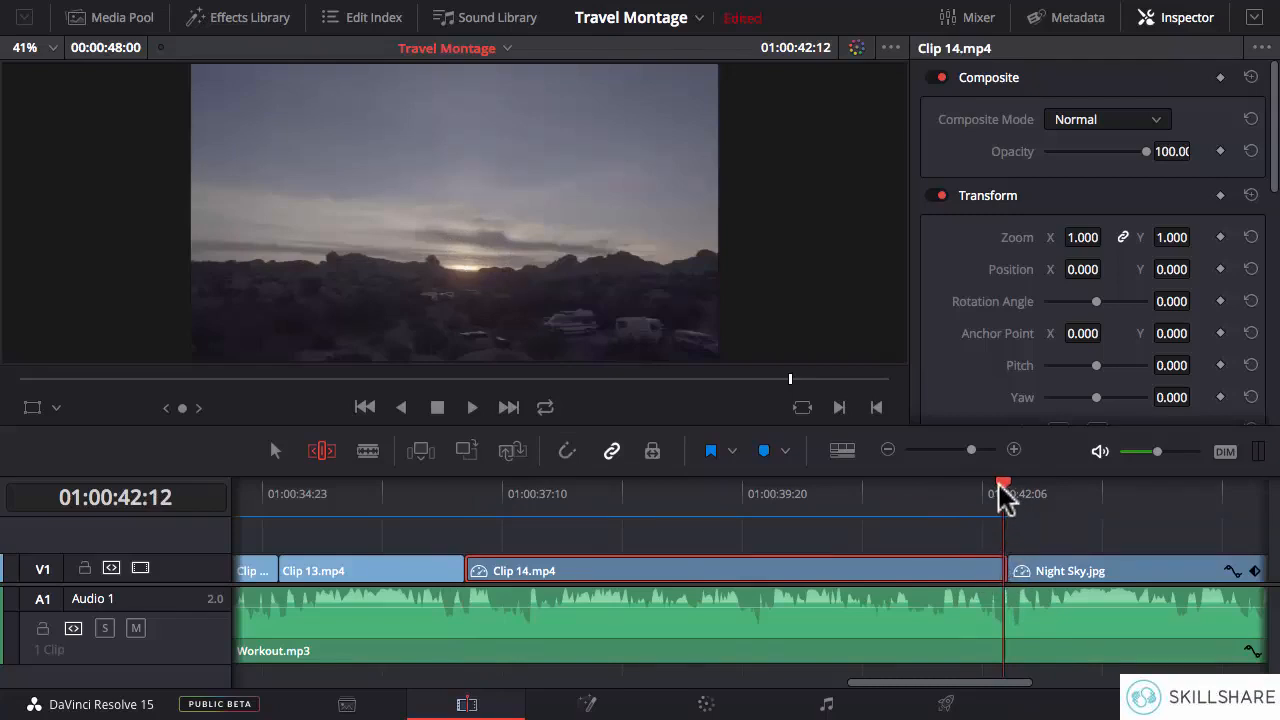
- Return the playhead to the beginning of the timeline at 01:00:00:00, with Park tree.jpg shown in close detail
{"action": "left_click", "coordinate": [888, 451]}
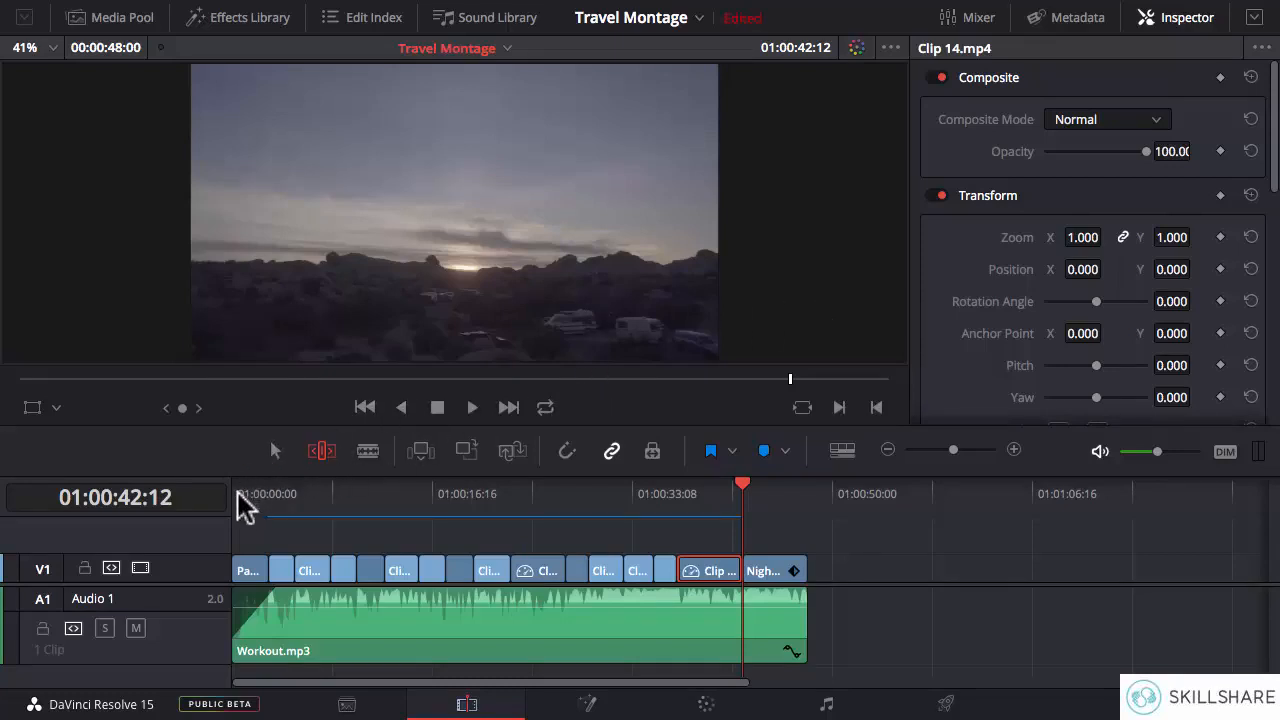
{"action": "left_click_drag", "start_coordinate": [239, 491], "coordinate": [224, 480]}
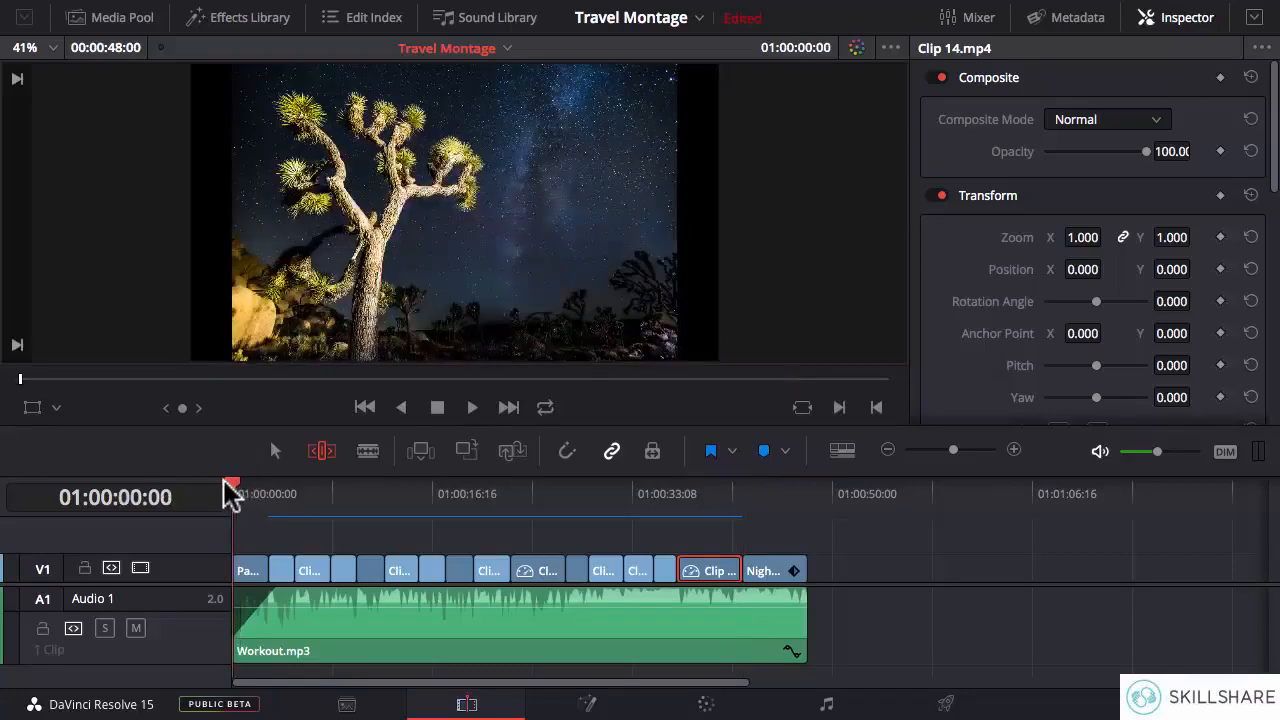
{"action": "left_click", "coordinate": [1014, 451]}
{"action": "left_click", "coordinate": [1014, 451]}
{"action": "left_click", "coordinate": [1014, 451]}
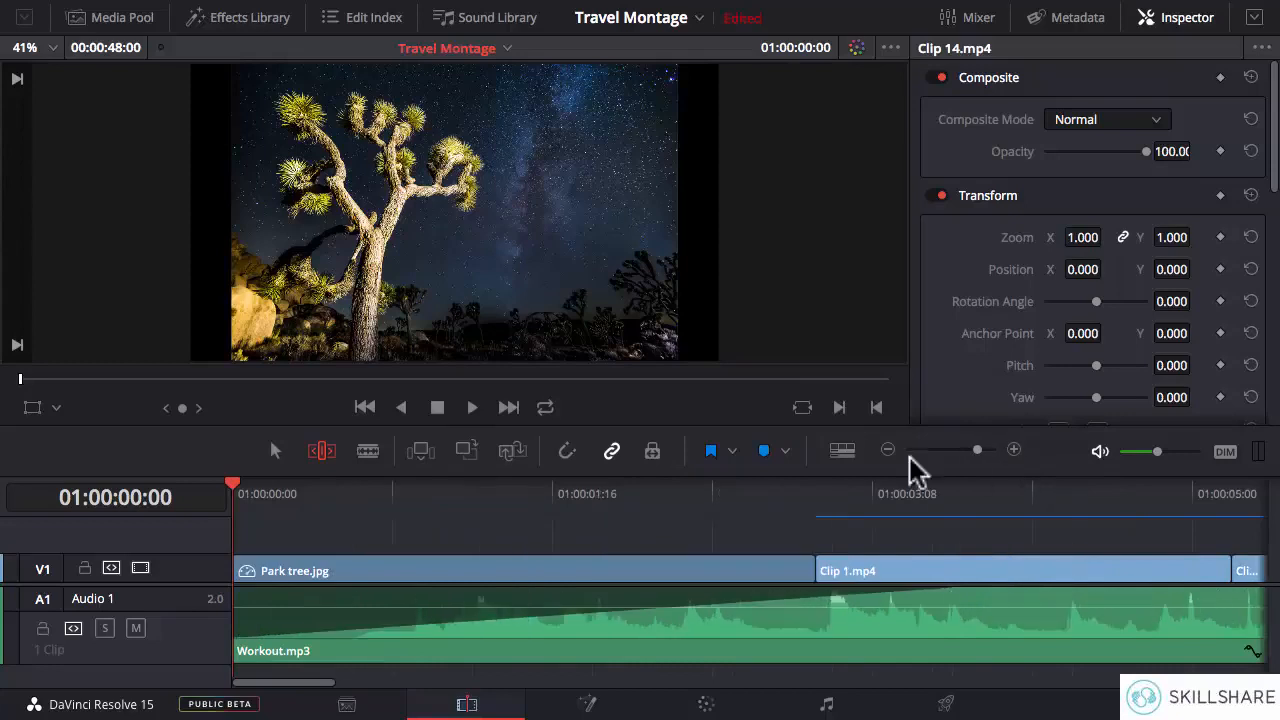
- Add a Text title on a new video track above Park tree.jpg, near the start of the timeline
{"action": "mouse_move", "coordinate": [501, 650]}
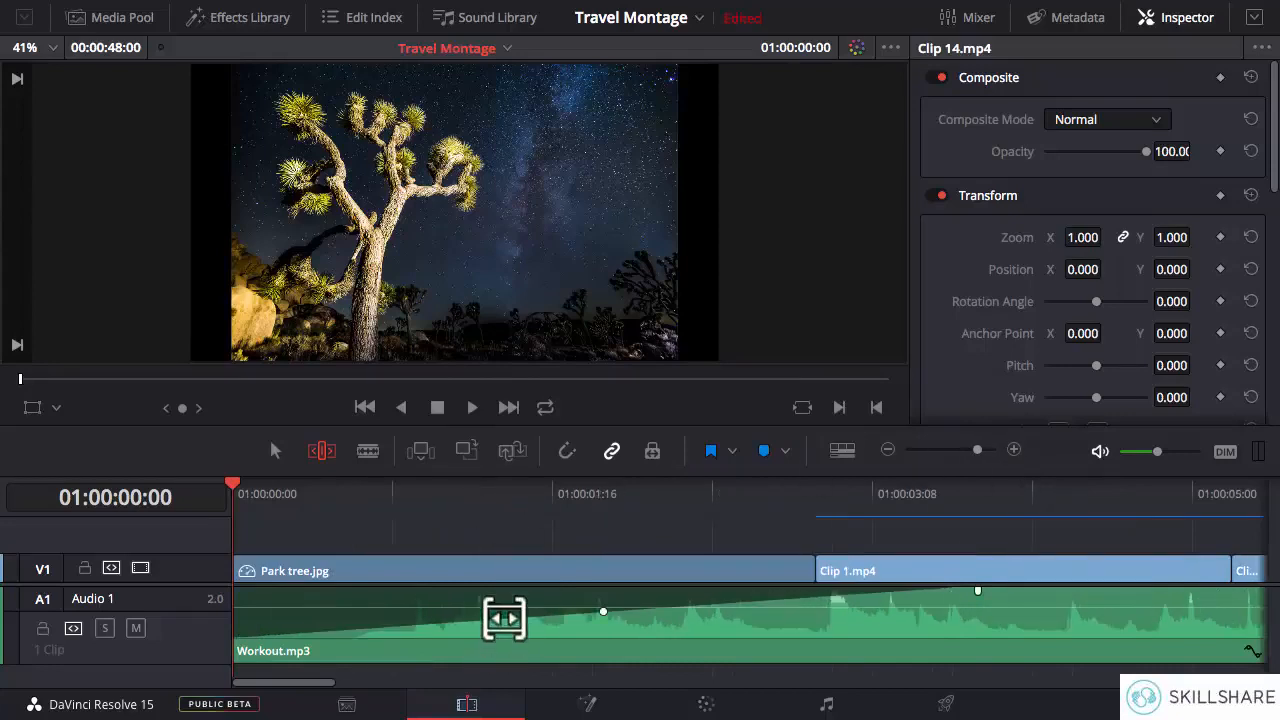
{"action": "left_click", "coordinate": [250, 22]}
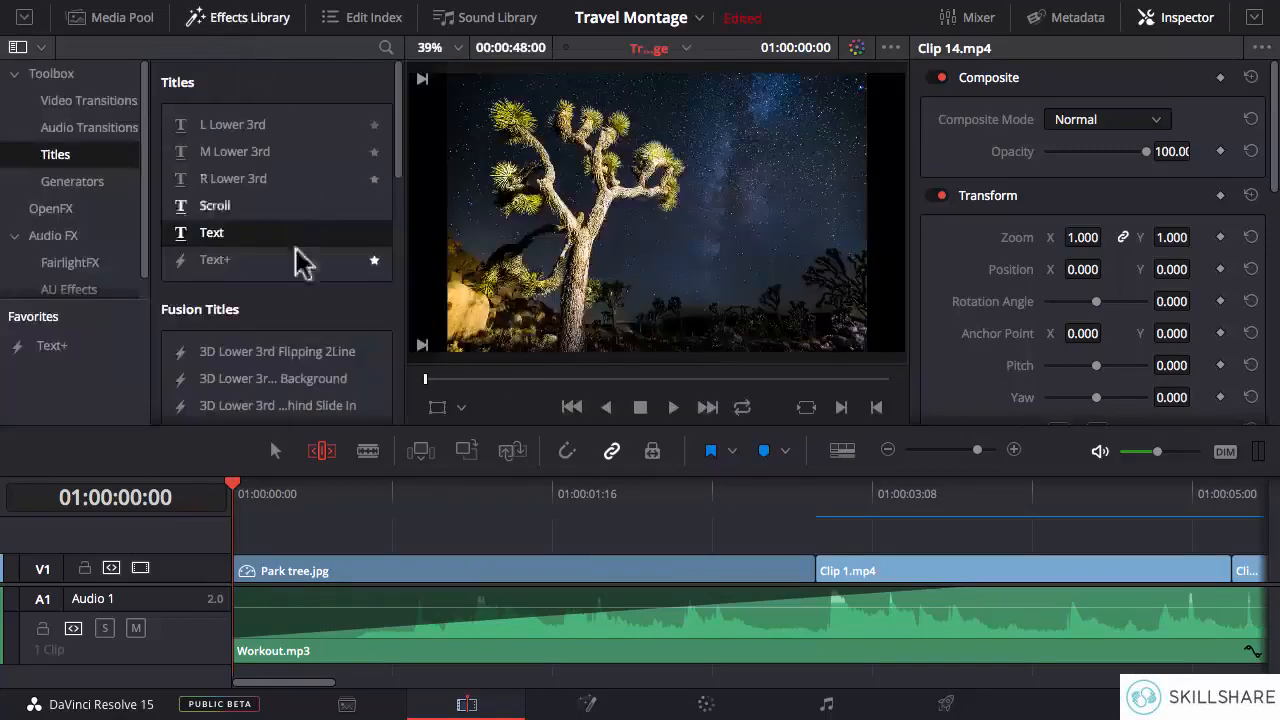
{"action": "left_click", "coordinate": [75, 127]}
{"action": "left_click", "coordinate": [60, 155]}
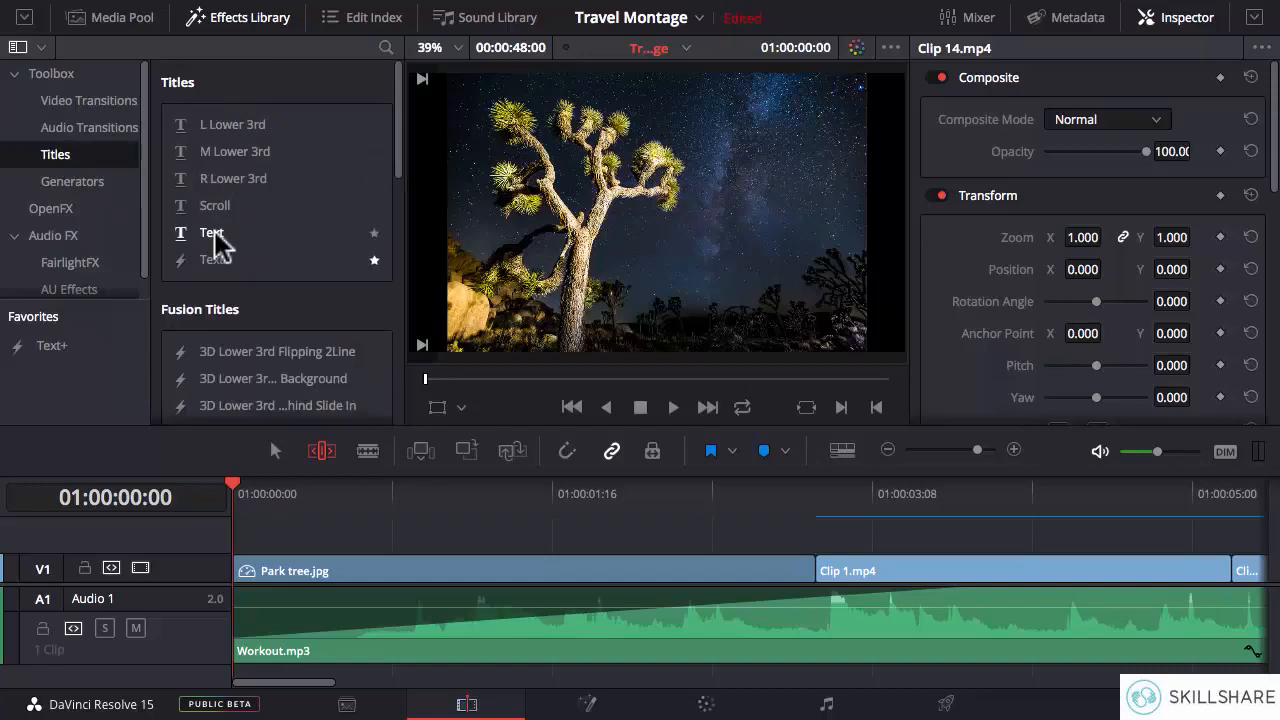
{"action": "left_click_drag", "start_coordinate": [215, 243], "coordinate": [270, 532]}
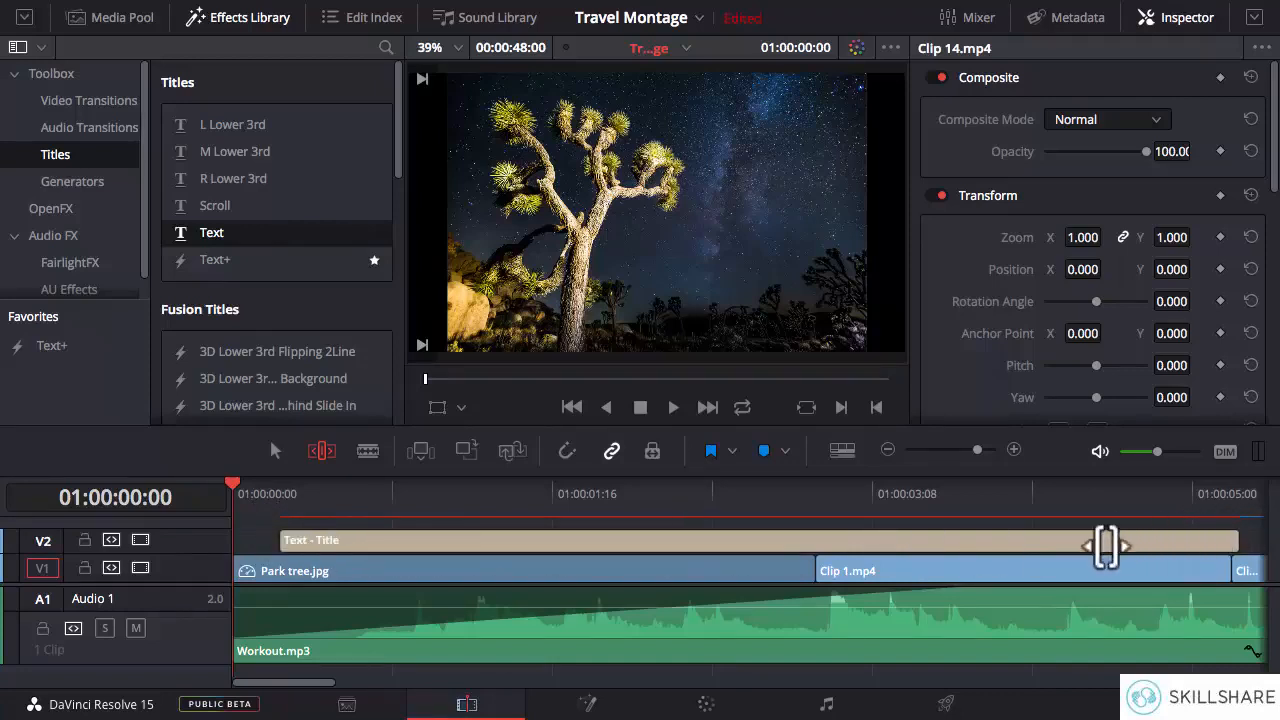
{"action": "left_click", "coordinate": [887, 451]}
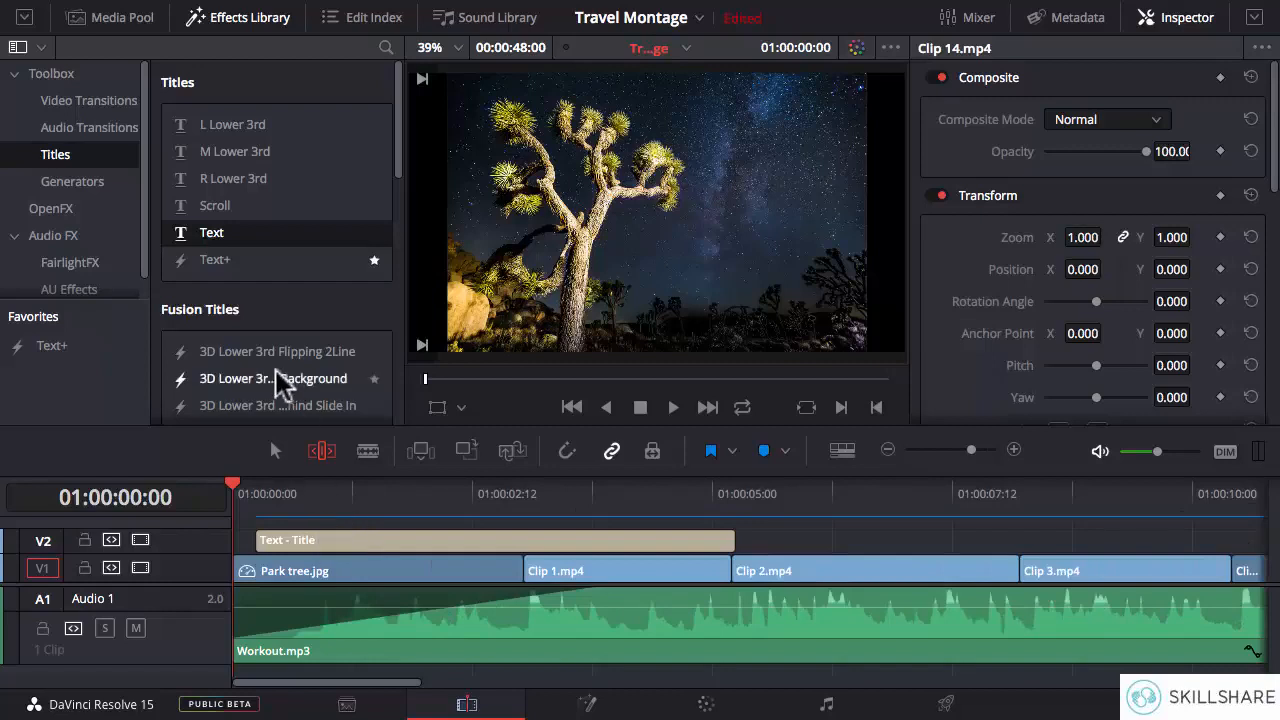
- Change the title's wording to "Joshua Tree" and colour the text light mint green
{"action": "left_click", "coordinate": [276, 452]}
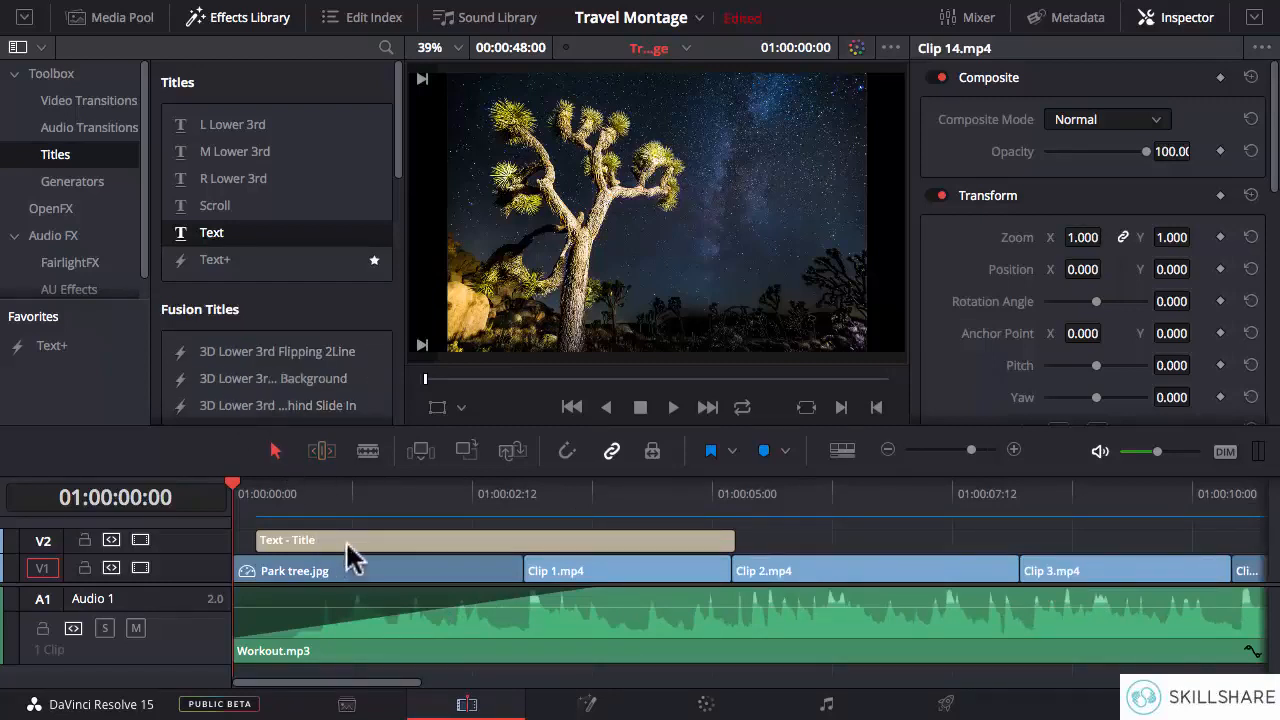
{"action": "left_click", "coordinate": [347, 545]}
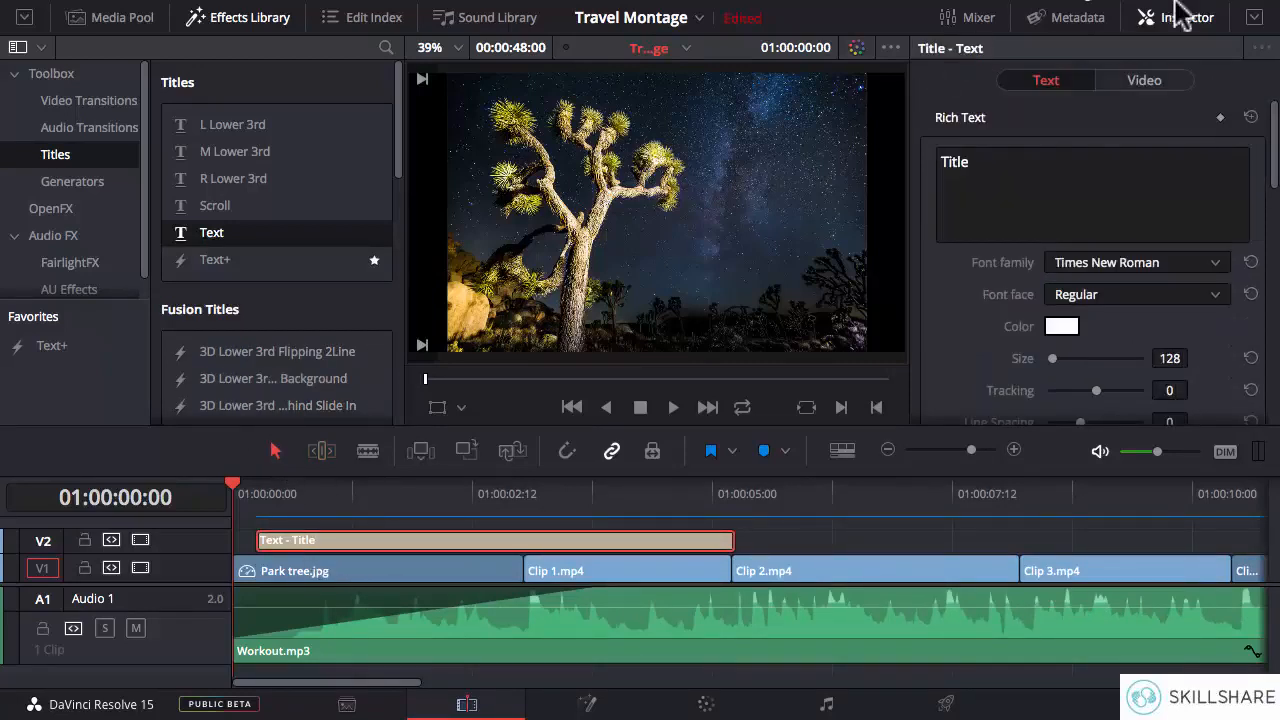
{"action": "double_click", "coordinate": [1001, 161]}
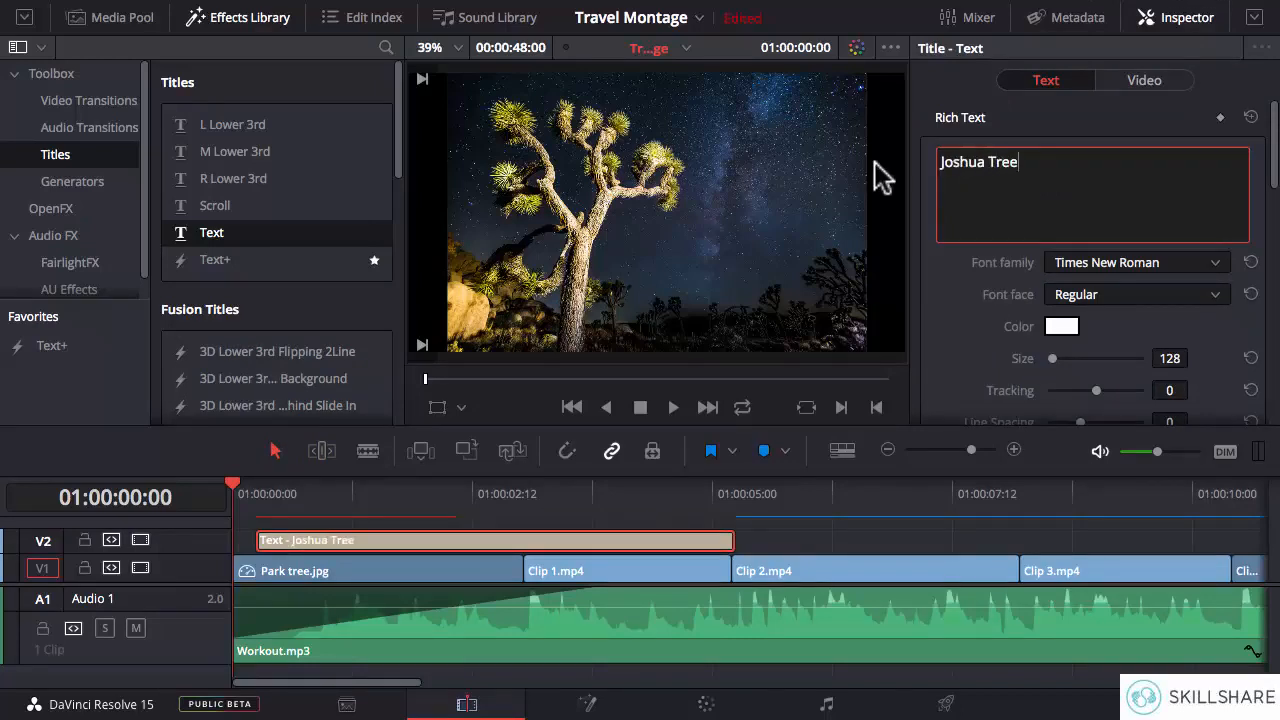
{"action": "left_click", "coordinate": [1062, 328]}
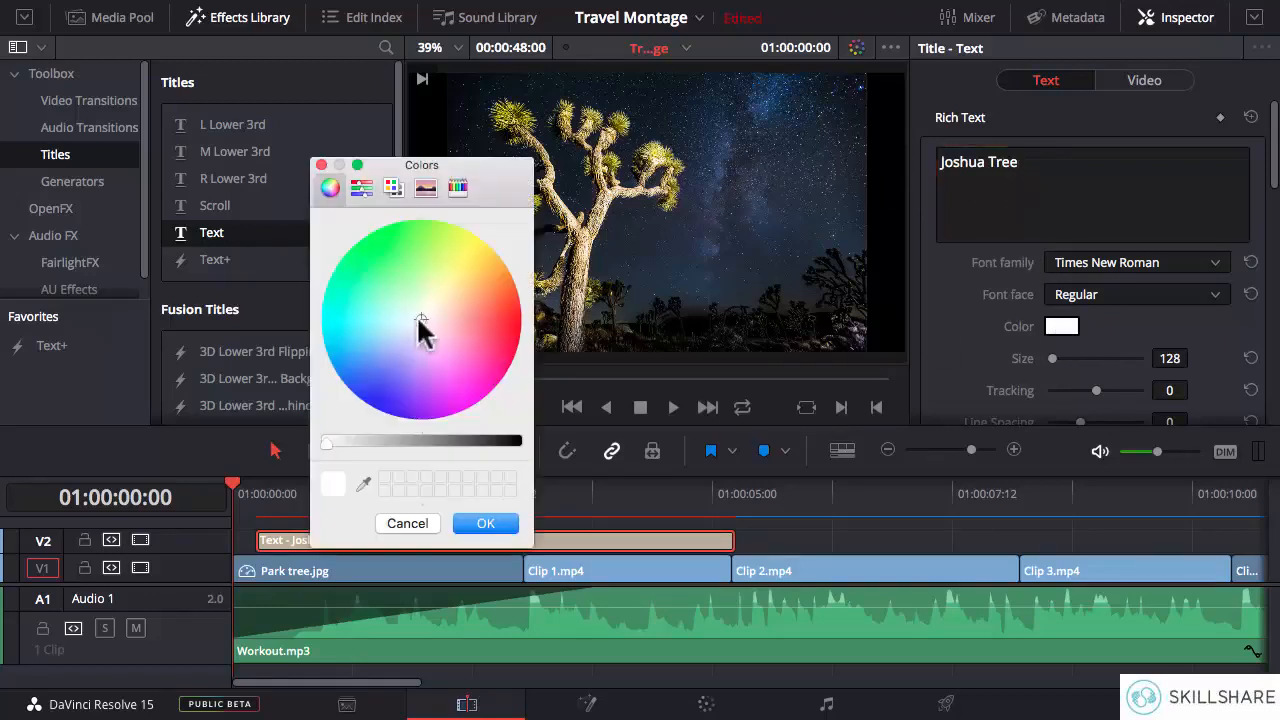
{"action": "left_click", "coordinate": [369, 291]}
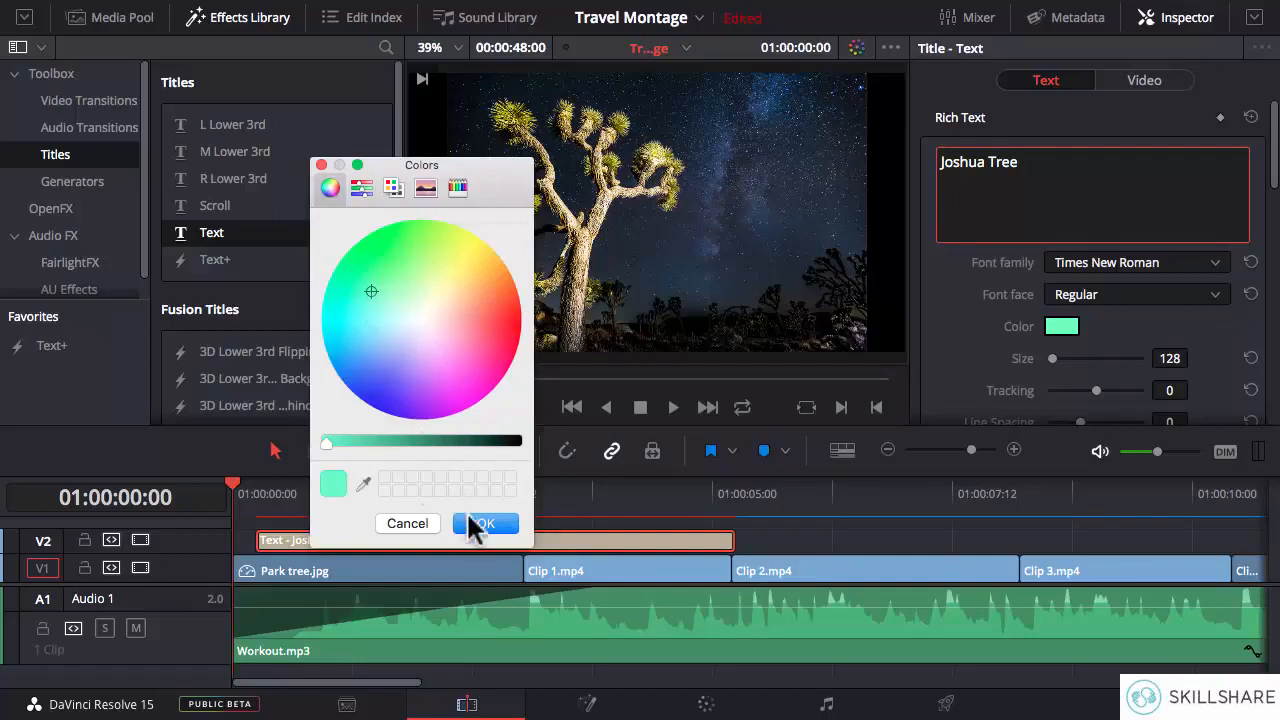
{"action": "left_click", "coordinate": [488, 523]}
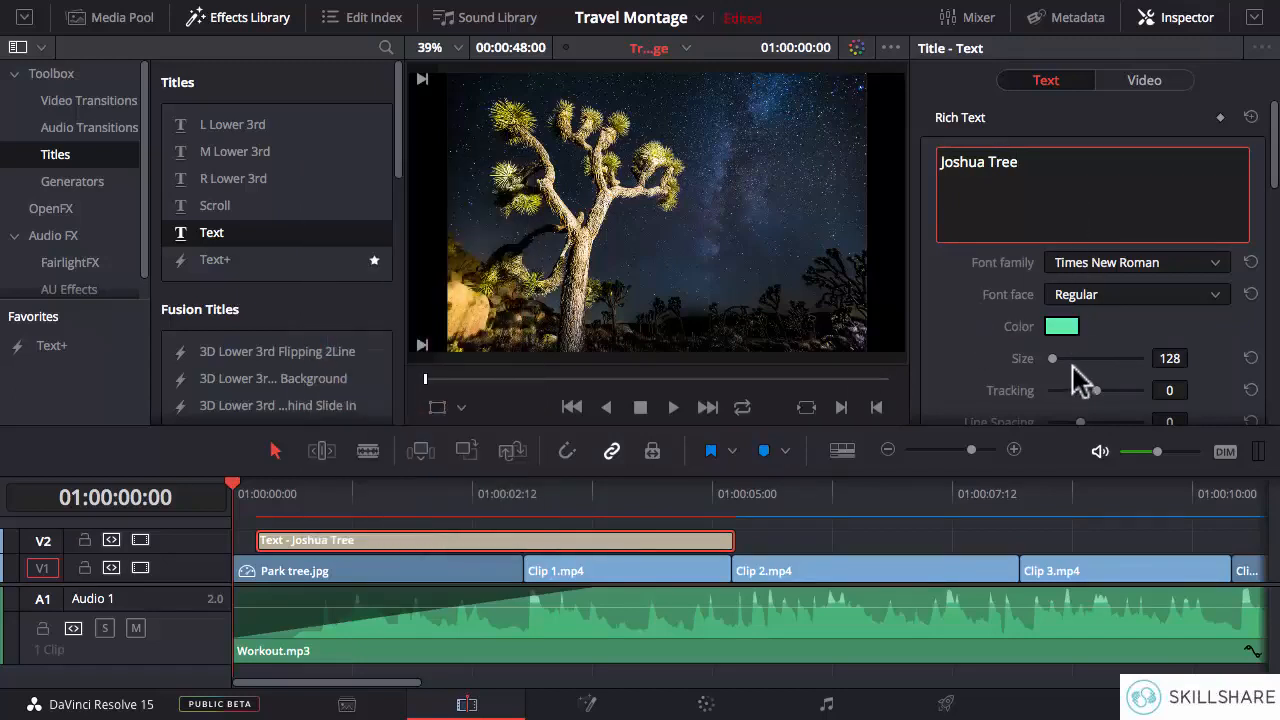
- Set the title's font size to 165 and its font family to Arial
{"action": "left_click_drag", "start_coordinate": [1171, 359], "coordinate": [1194, 357]}
{"action": "left_click", "coordinate": [1120, 266]}
{"action": "left_click", "coordinate": [1105, 598]}
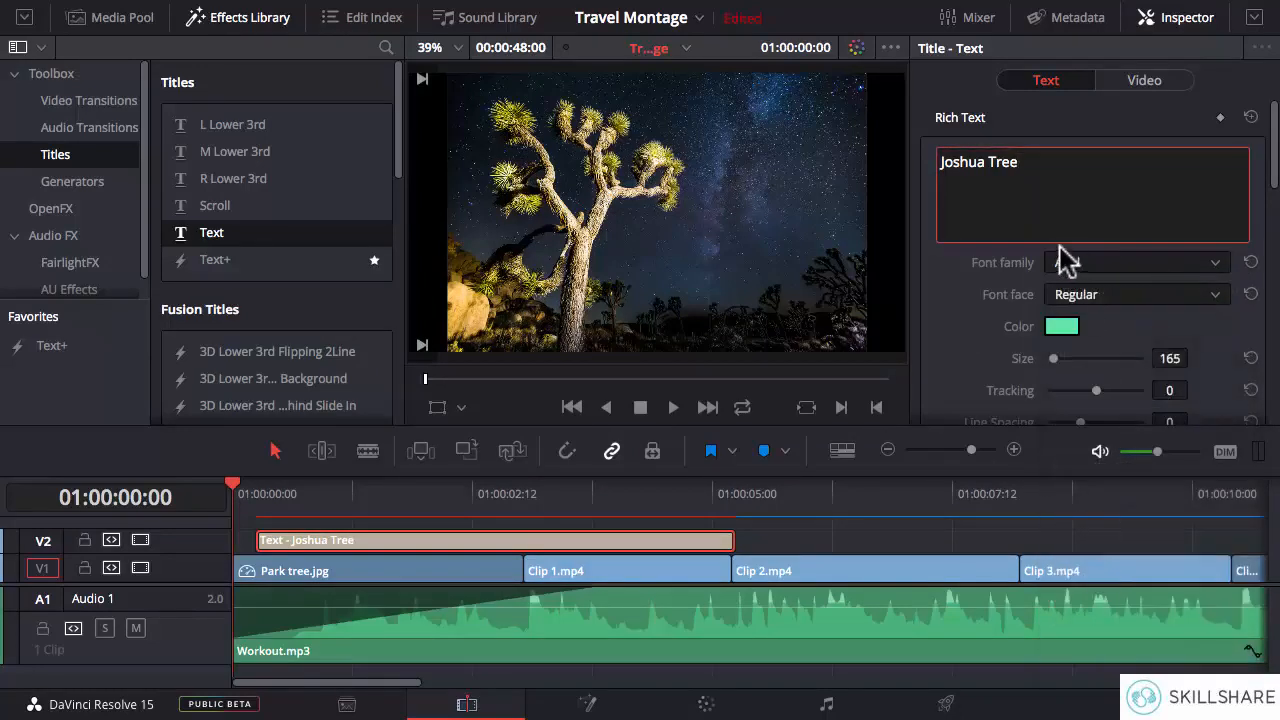
- With the playhead at 01:00:00:21 over the title, lower Park tree.jpg's opacity to 38.61
{"action": "left_click", "coordinate": [316, 492]}
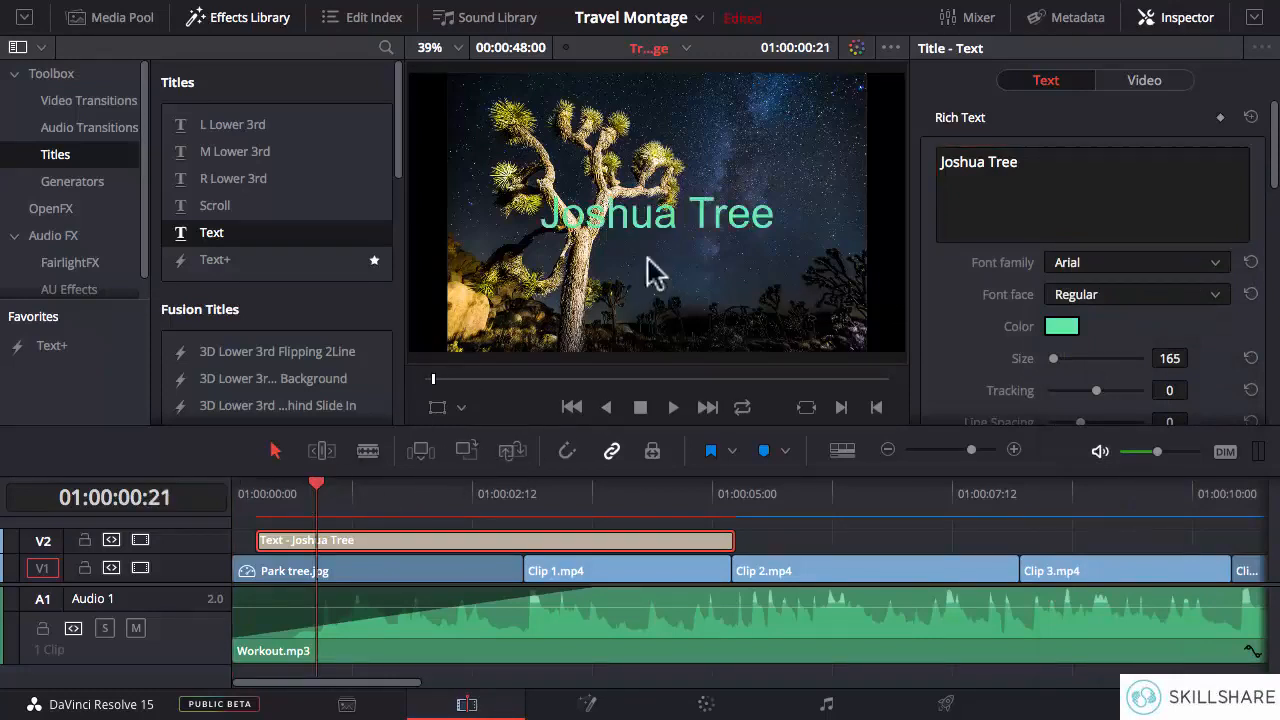
{"action": "left_click", "coordinate": [416, 580]}
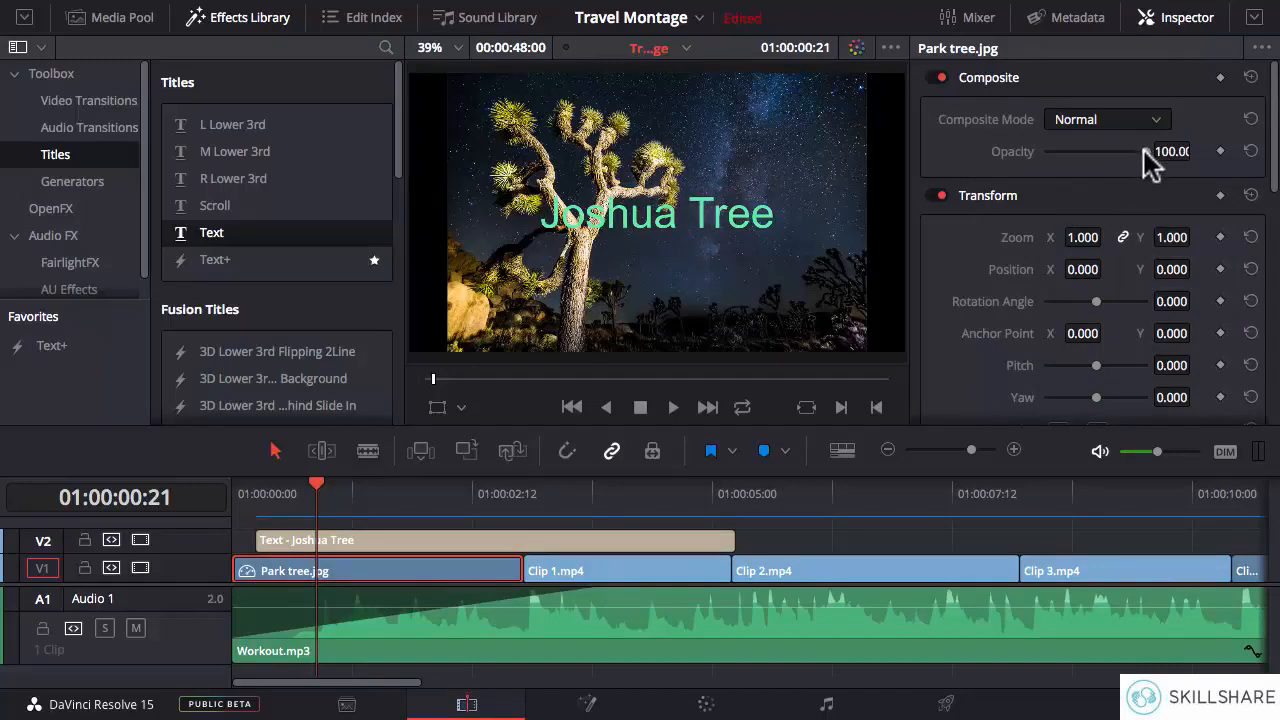
{"action": "left_click_drag", "start_coordinate": [1136, 154], "coordinate": [1079, 158]}
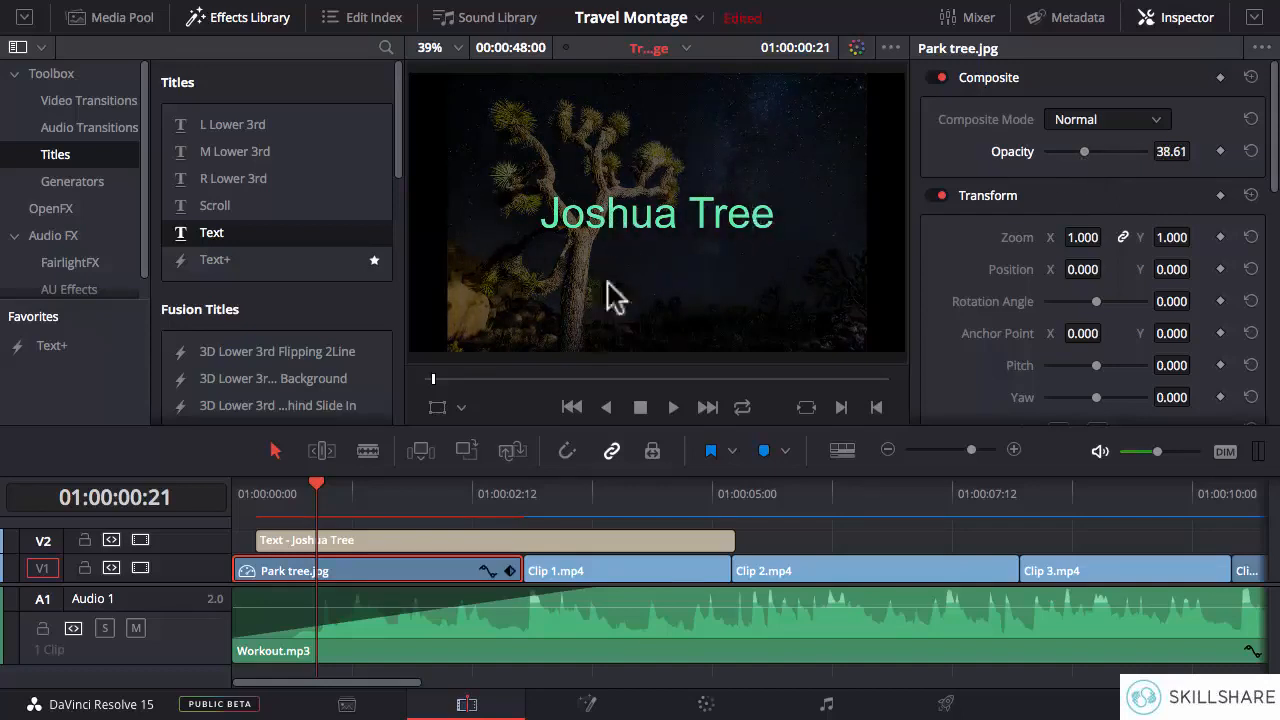
- Recolour the Joshua Tree title to a slightly more saturated turquoise green
{"action": "left_click", "coordinate": [482, 543]}
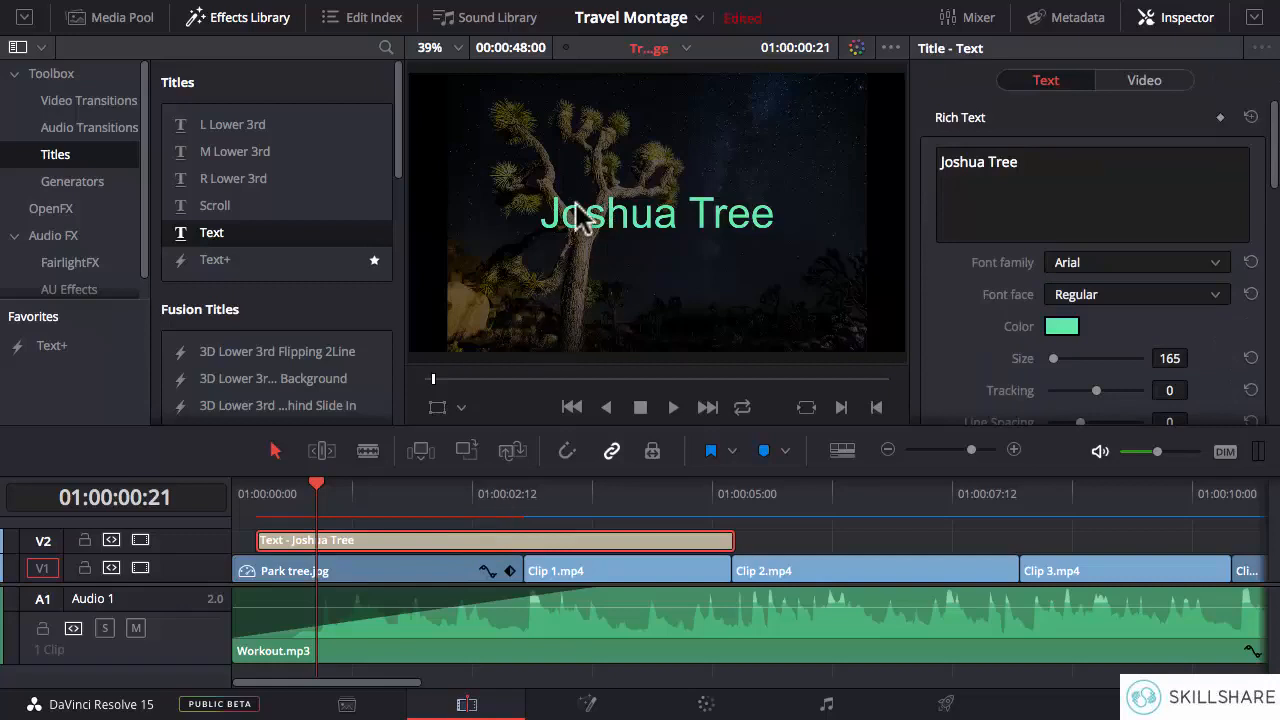
{"action": "left_click", "coordinate": [1061, 327]}
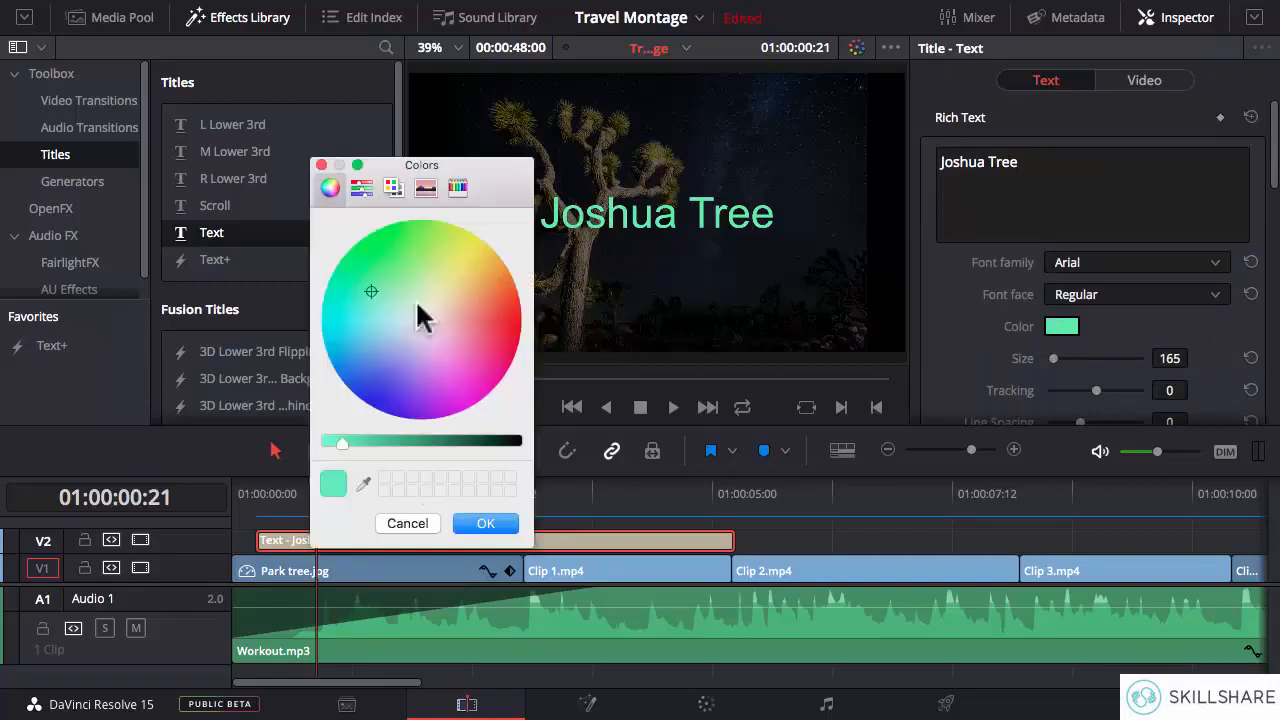
{"action": "left_click", "coordinate": [359, 304]}
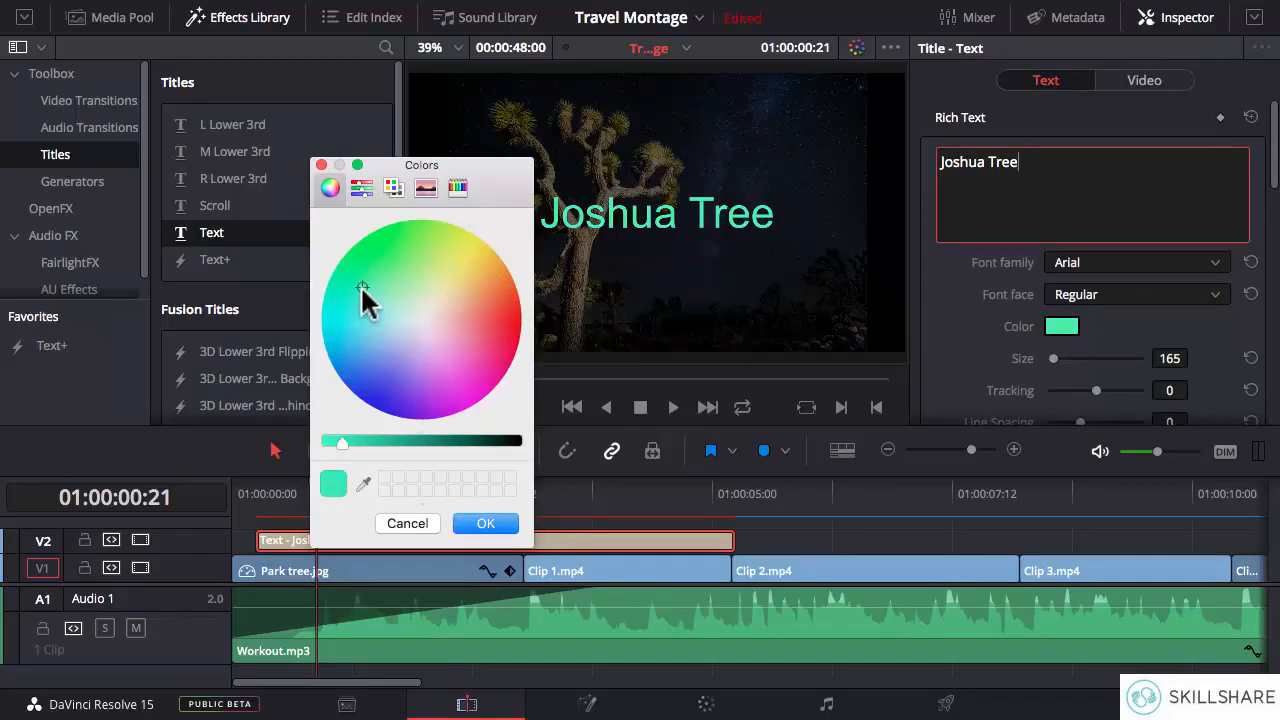
{"action": "left_click_drag", "start_coordinate": [361, 288], "coordinate": [356, 298]}
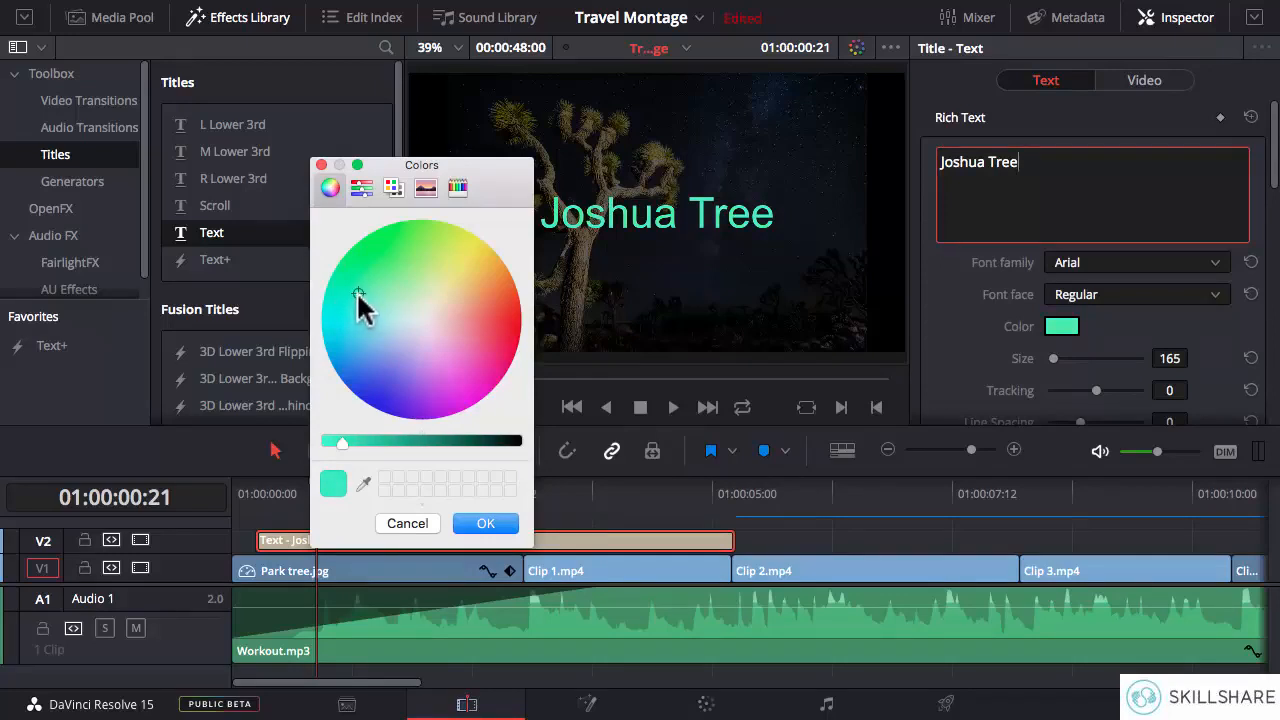
{"action": "left_click", "coordinate": [486, 523]}
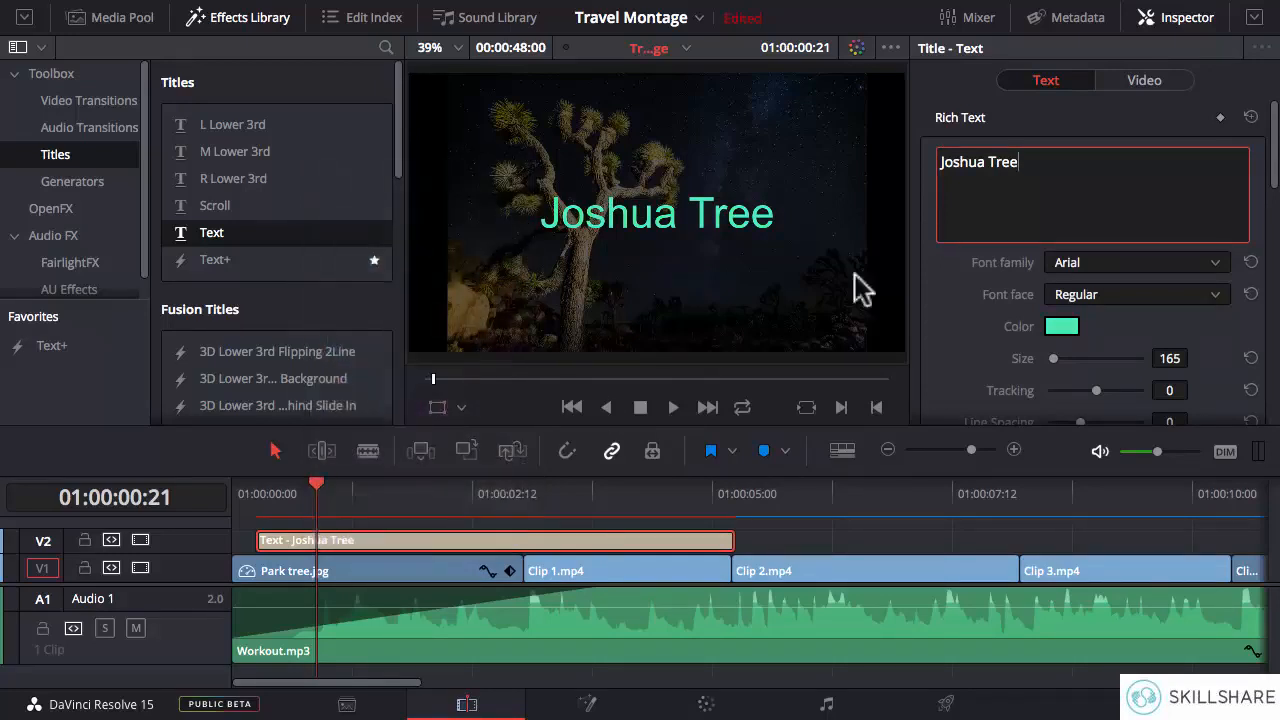
- Set the title's size to 143 and tracking to 36, and raise it to a Y position of 437
{"action": "left_click_drag", "start_coordinate": [1170, 390], "coordinate": [1144, 358]}
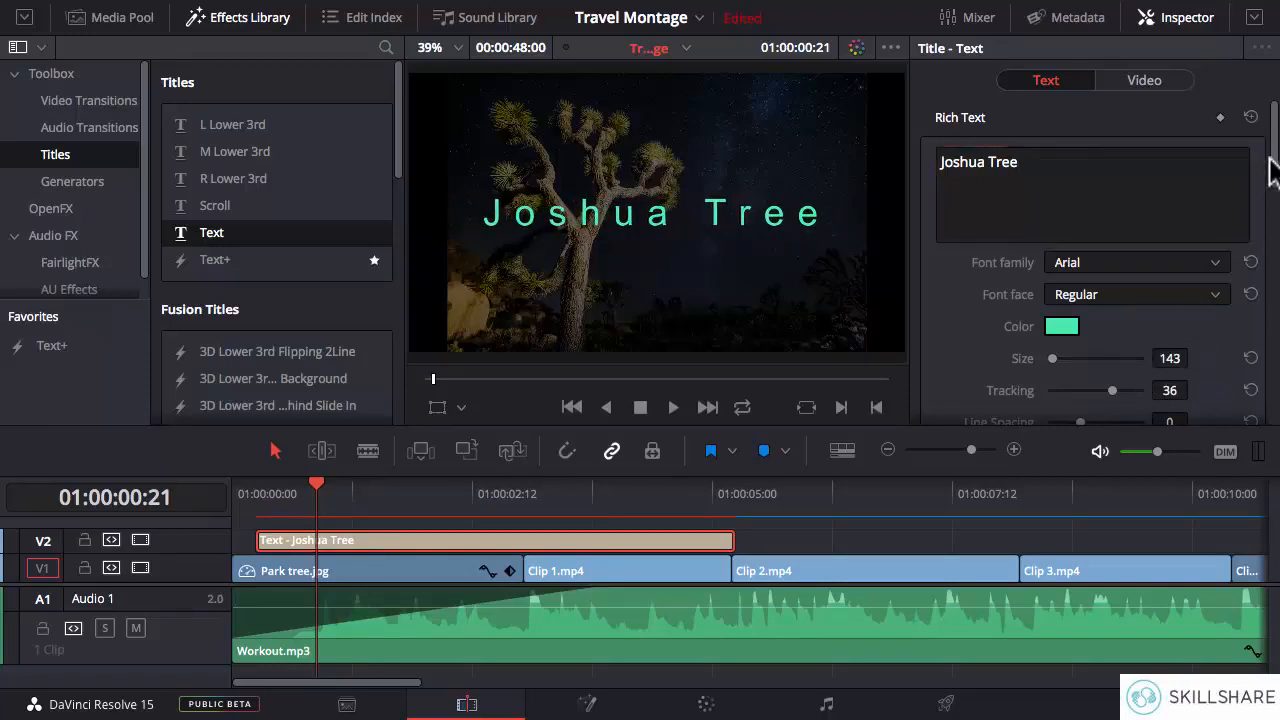
{"action": "scroll", "coordinate": [1272, 176], "scroll_direction": "down", "scroll_amount": 3}
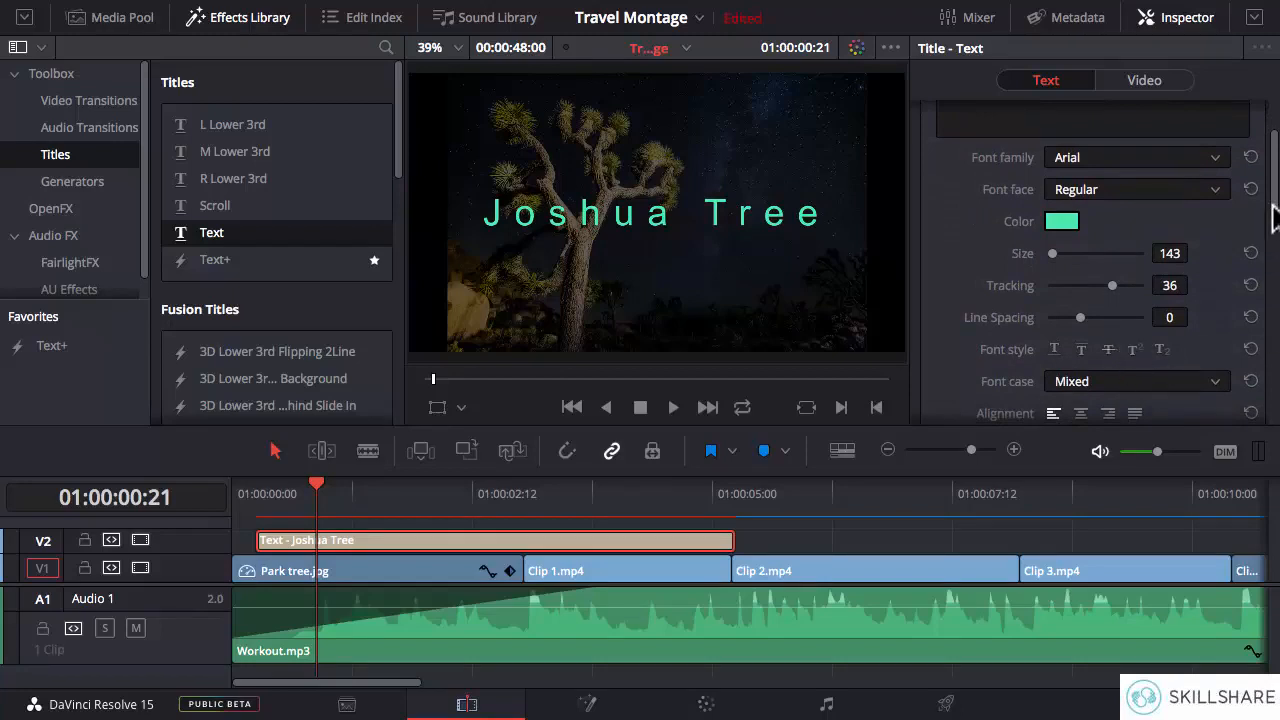
{"action": "scroll", "coordinate": [1272, 218], "scroll_direction": "down", "scroll_amount": 5}
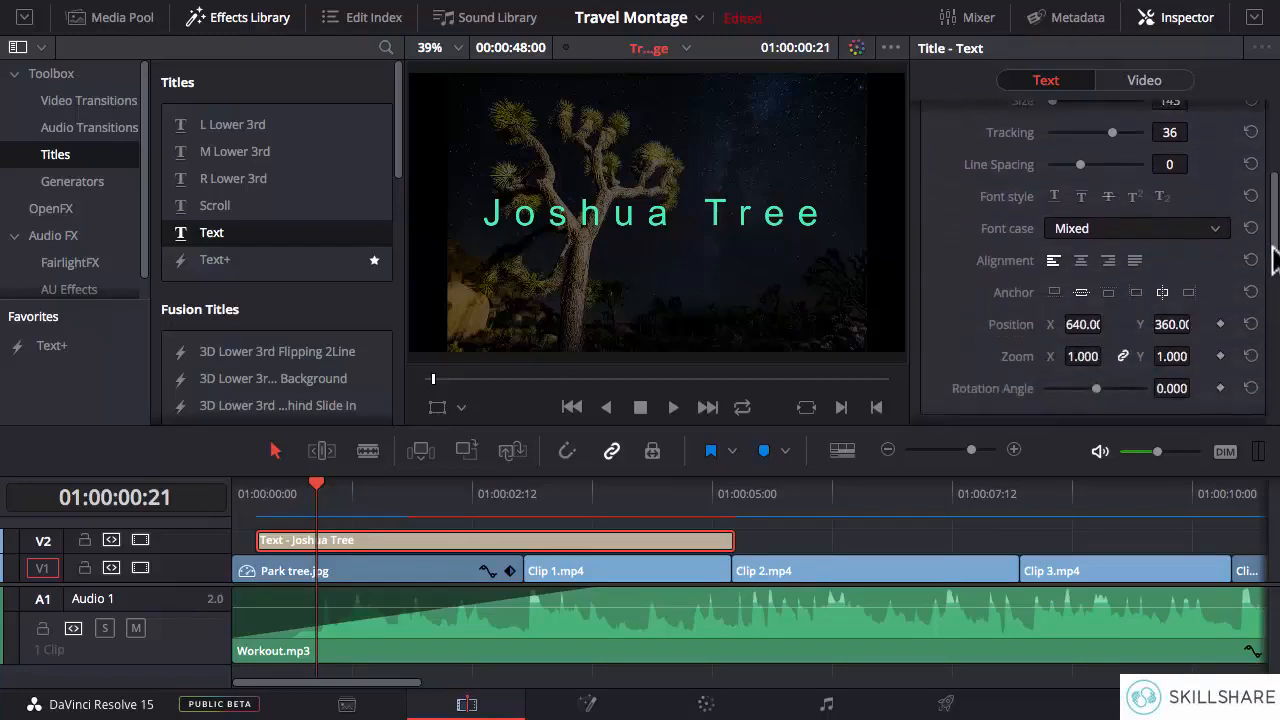
{"action": "scroll", "coordinate": [1272, 258], "scroll_direction": "down", "scroll_amount": 2}
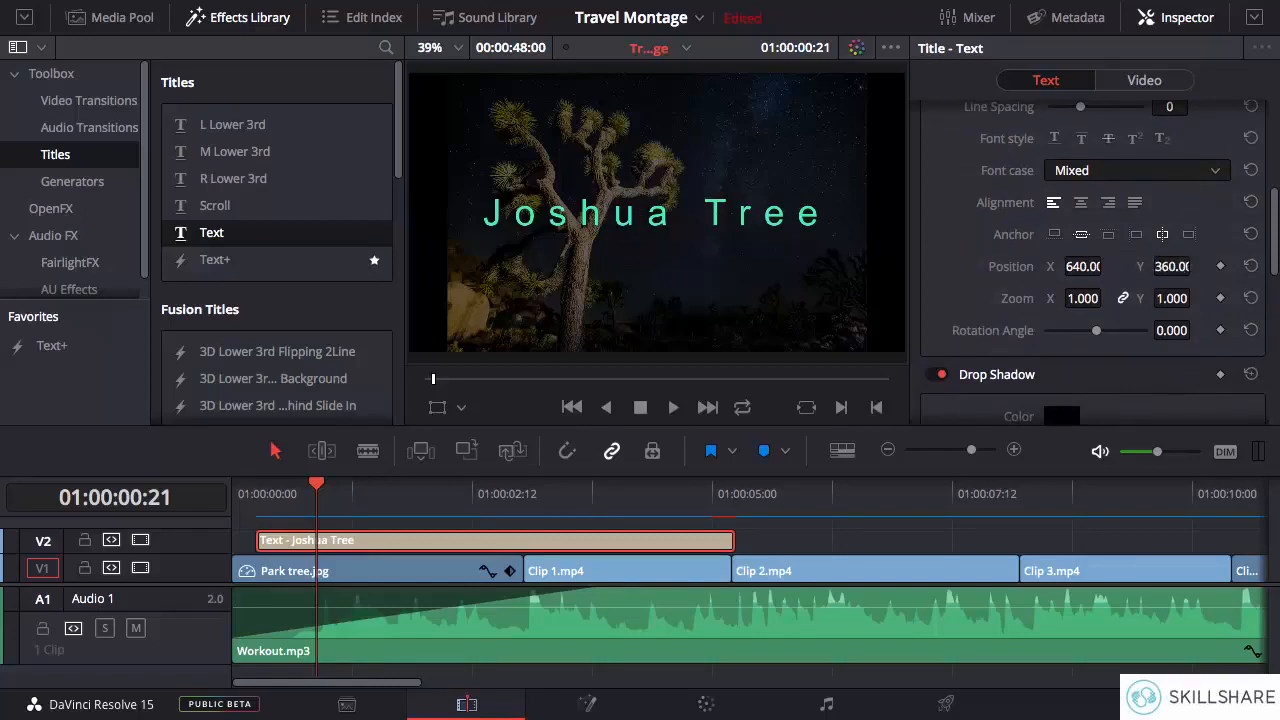
{"action": "left_click_drag", "start_coordinate": [1185, 266], "coordinate": [1198, 266]}
{"action": "left_click_drag", "start_coordinate": [1275, 250], "coordinate": [1271, 190]}
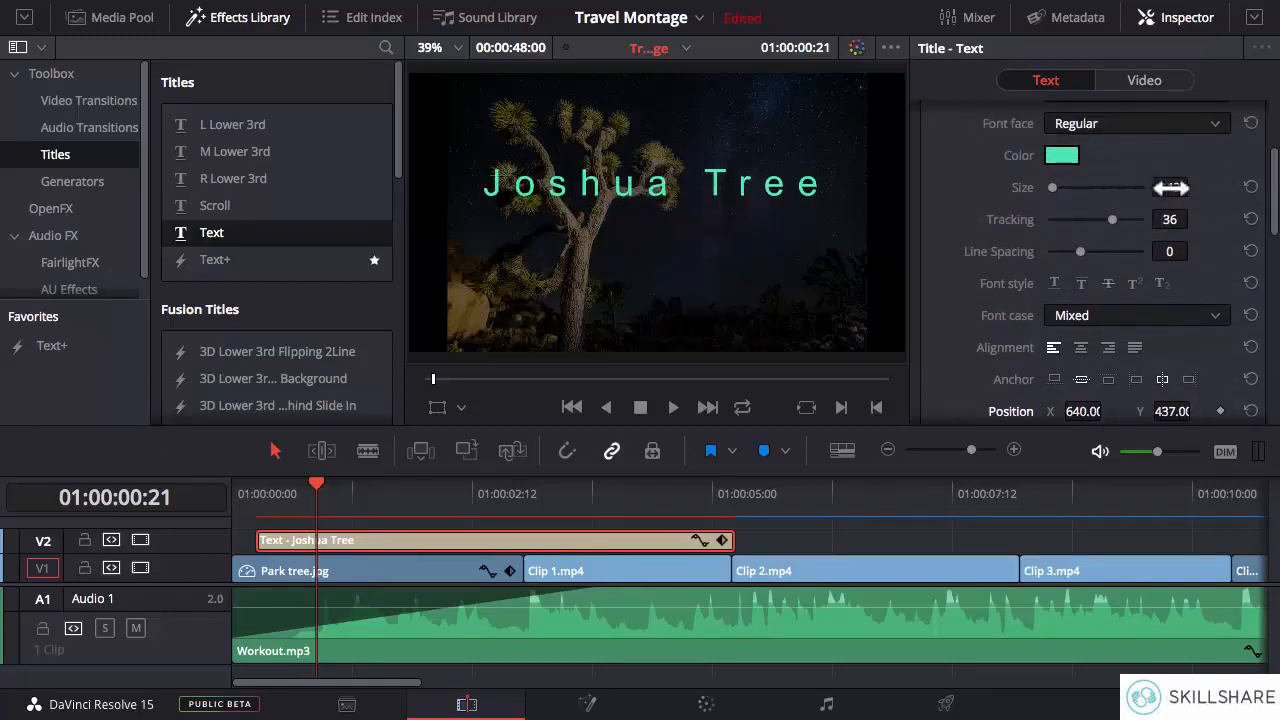
- Set the title's size to 126 and tracking to 49, and lower Park tree.jpg's opacity slightly further
{"action": "left_click_drag", "start_coordinate": [1185, 187], "coordinate": [1194, 219]}
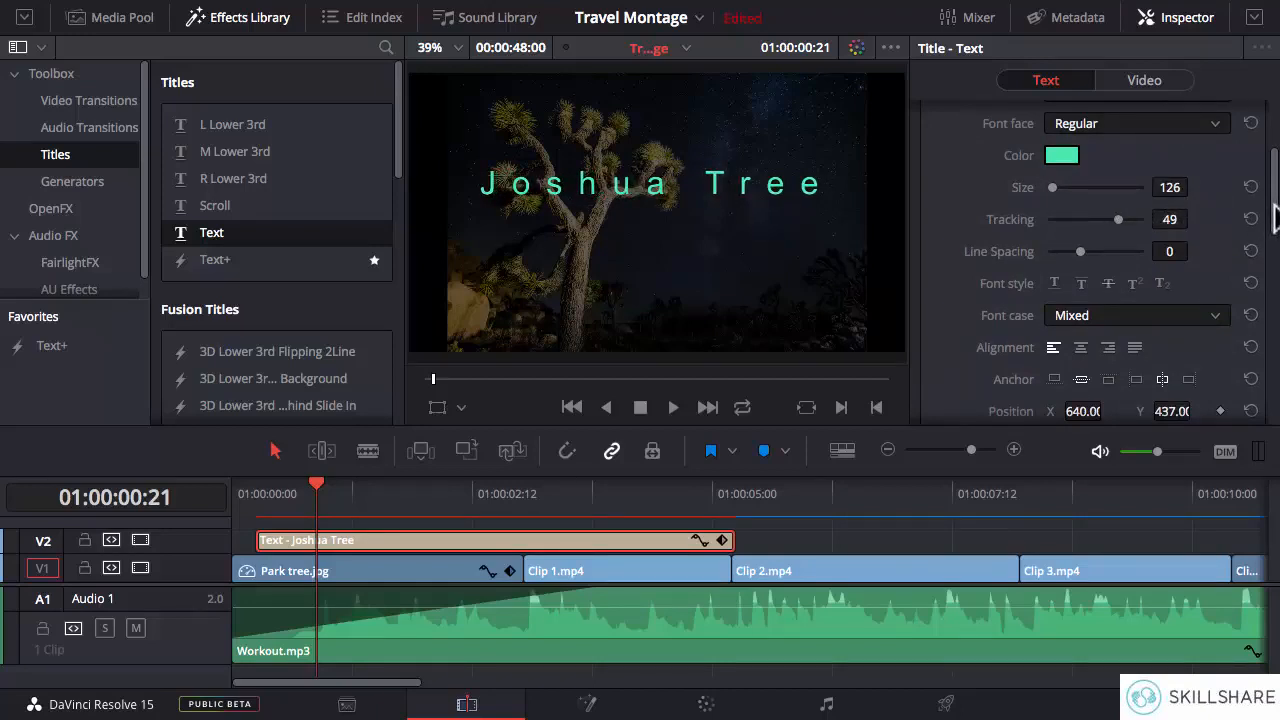
{"action": "left_click_drag", "start_coordinate": [1275, 218], "coordinate": [1273, 185]}
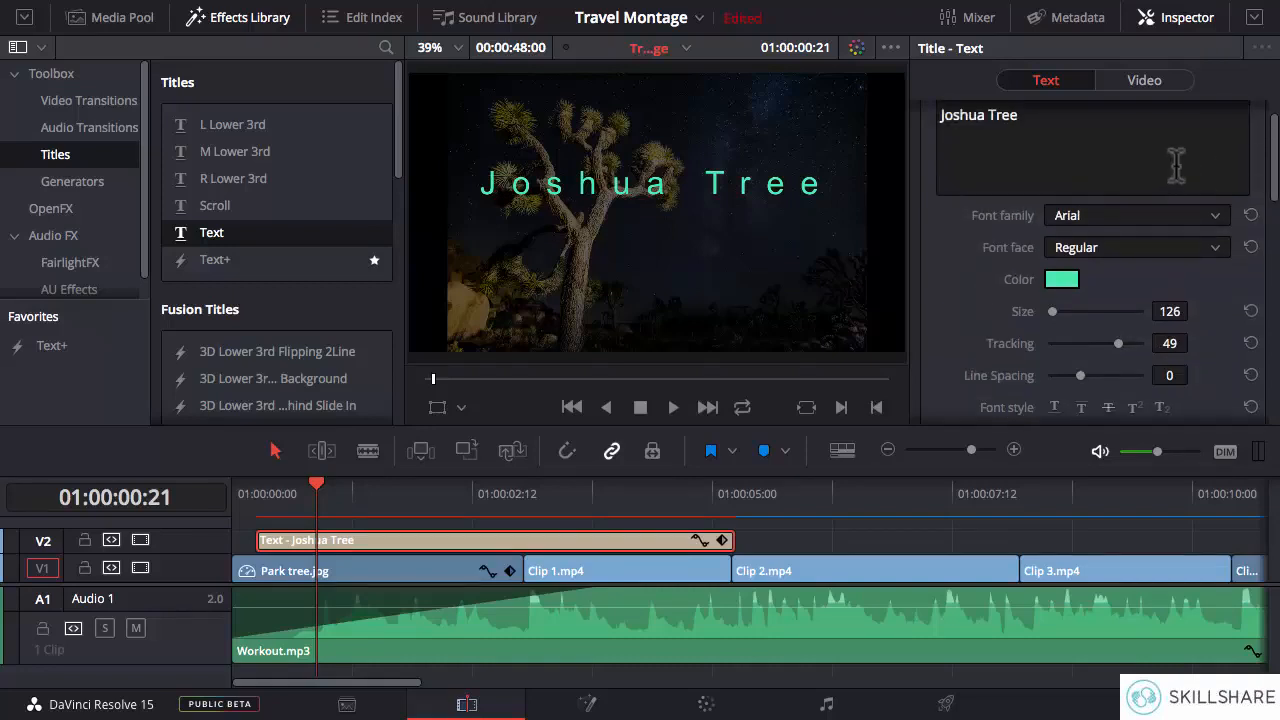
{"action": "left_click", "coordinate": [428, 567]}
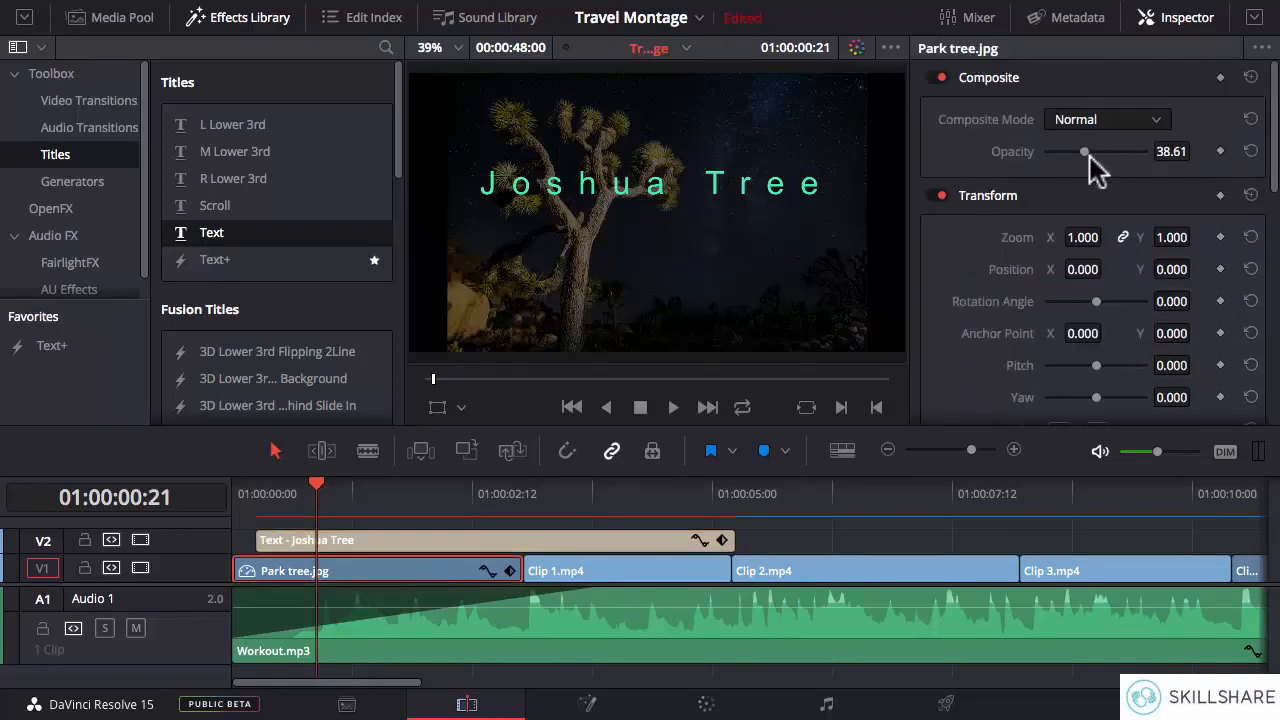
{"action": "left_click_drag", "start_coordinate": [1084, 152], "coordinate": [1079, 155]}
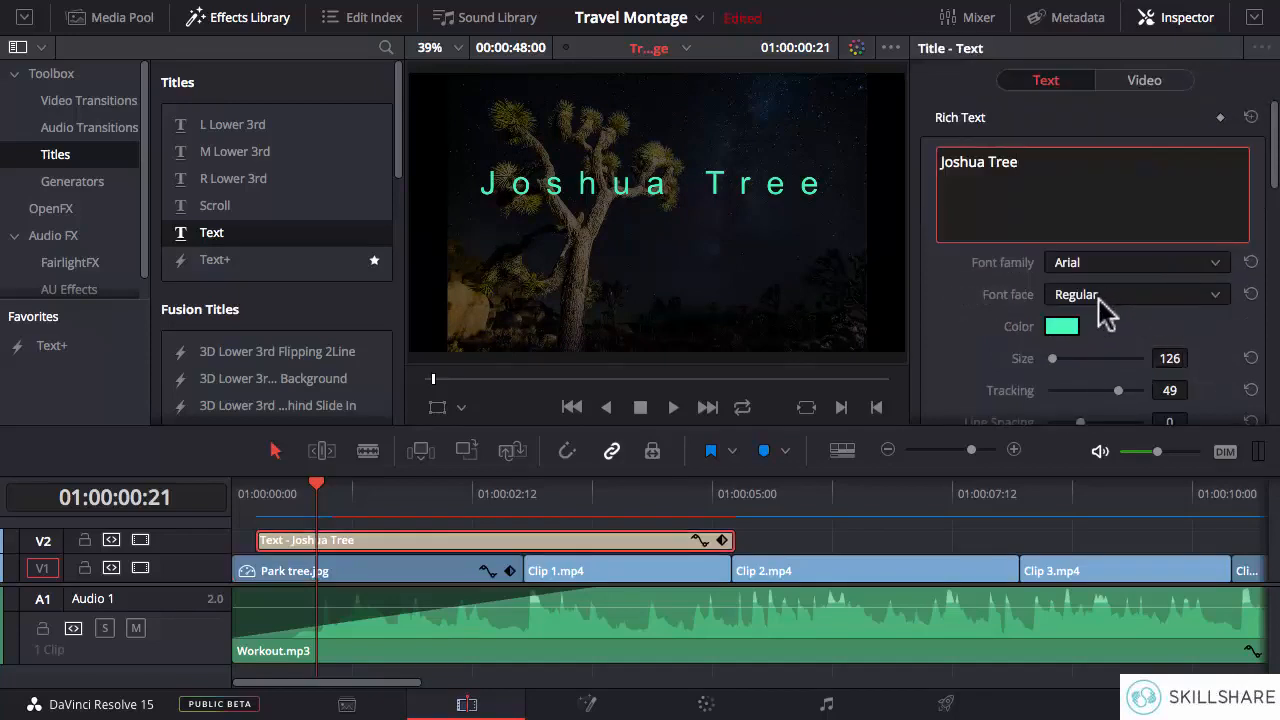
- Set the title's font face to Bold and darken its green colour
{"action": "left_click", "coordinate": [1099, 297]}
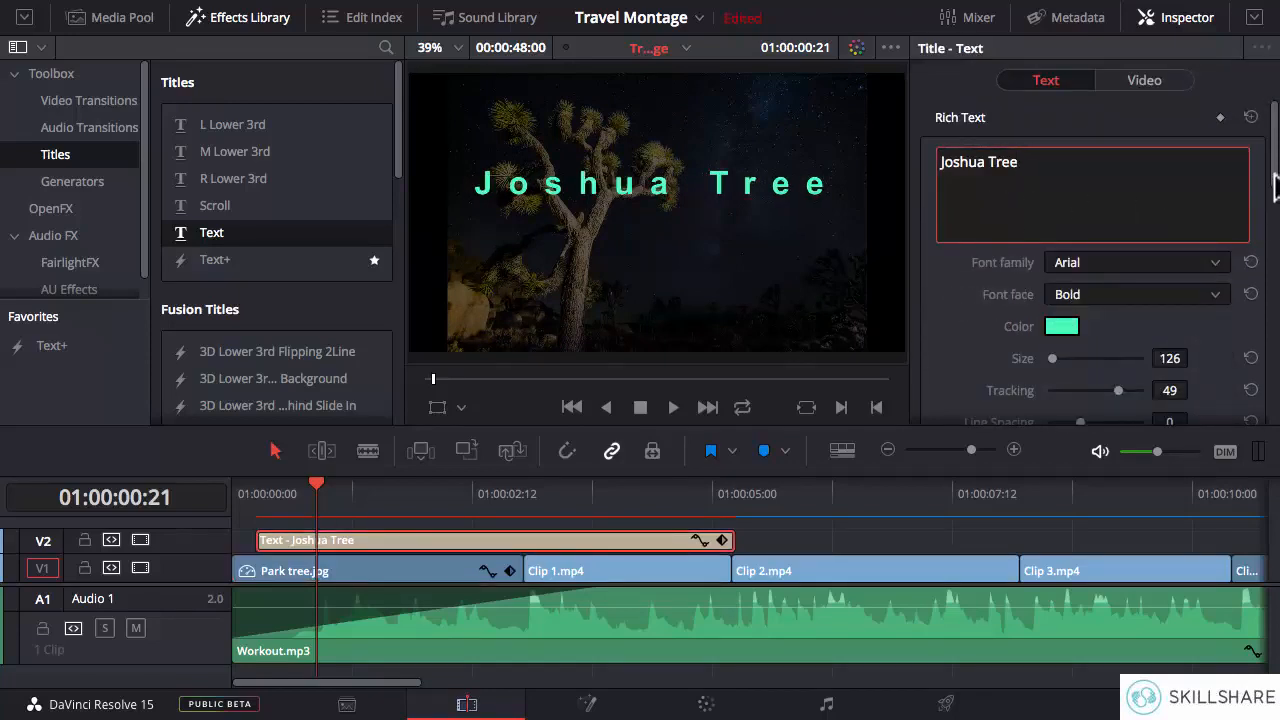
{"action": "left_click", "coordinate": [1062, 326]}
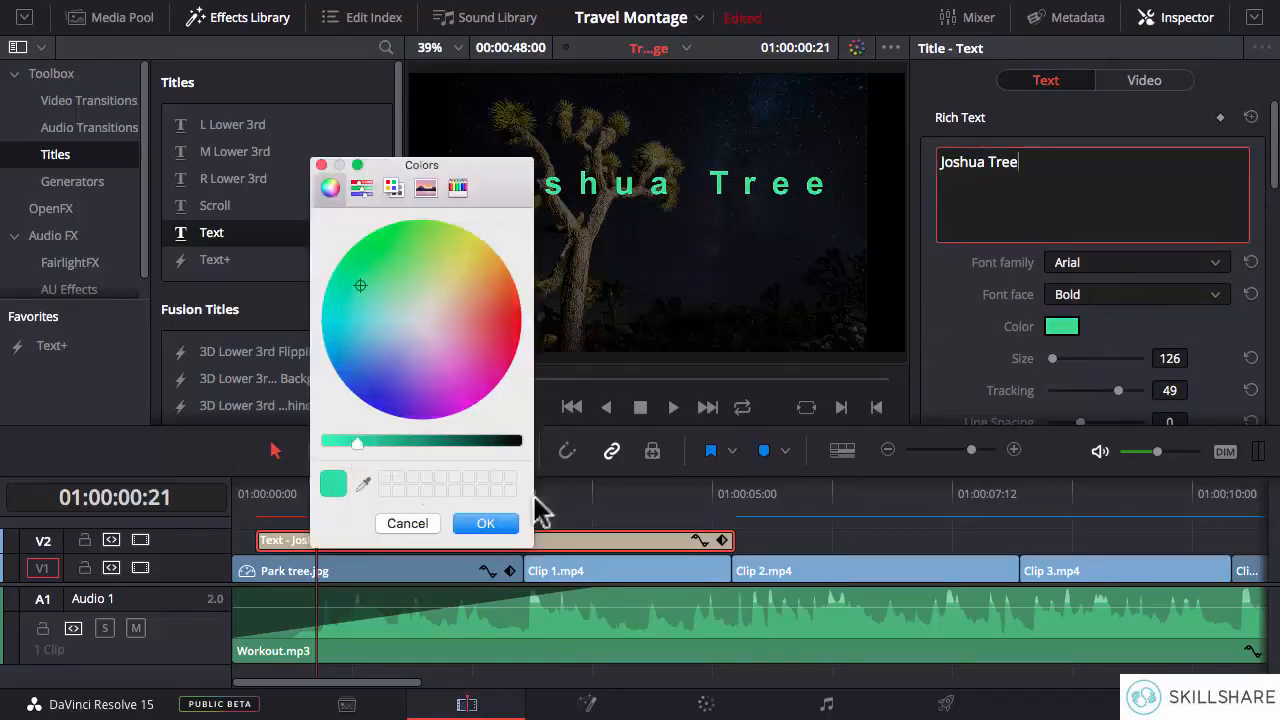
{"action": "left_click", "coordinate": [488, 523]}
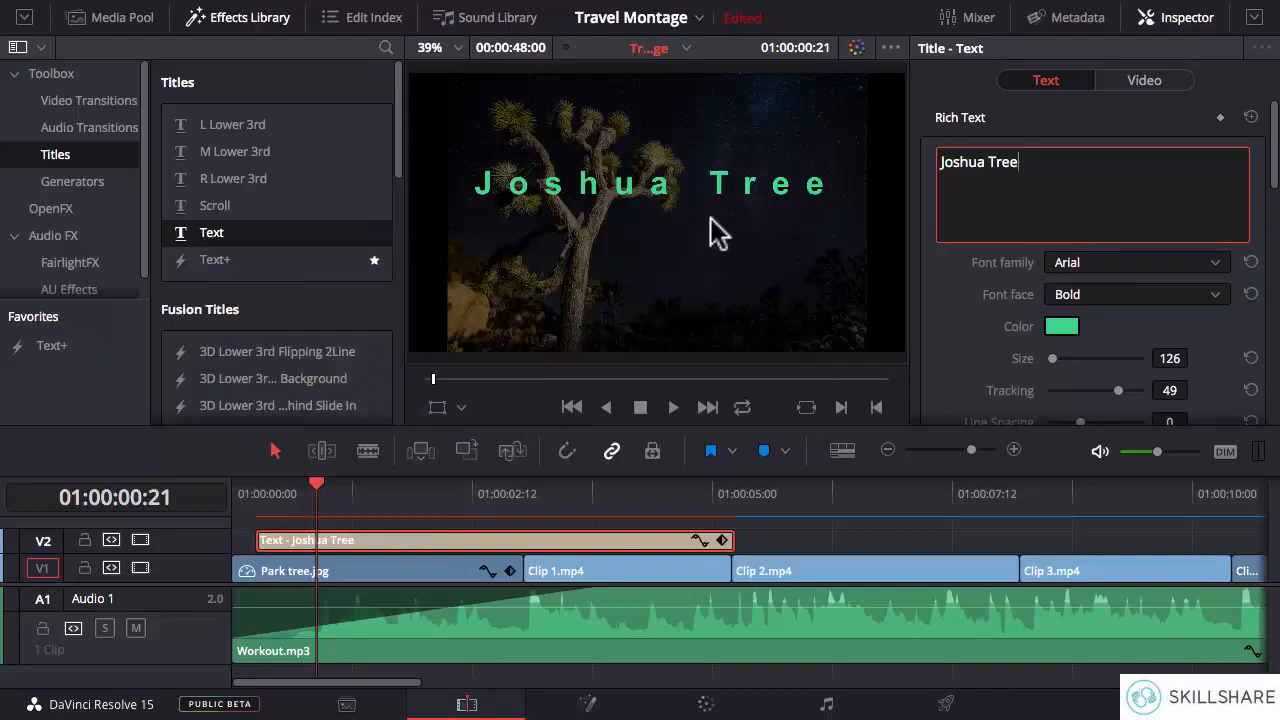
- Set the title's tracking to 44 and its drop shadow offset to X 6 and Y -16
{"action": "left_click_drag", "start_coordinate": [1199, 389], "coordinate": [1195, 389]}
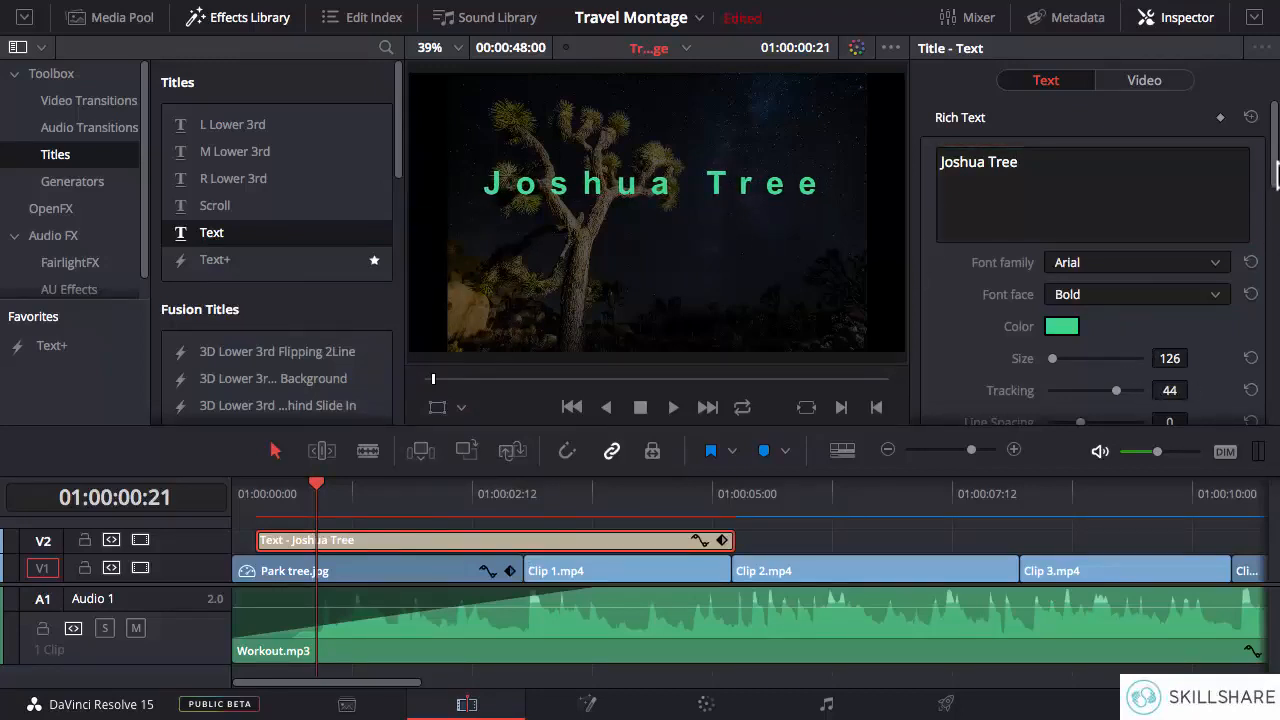
{"action": "left_click_drag", "start_coordinate": [1276, 180], "coordinate": [1276, 272]}
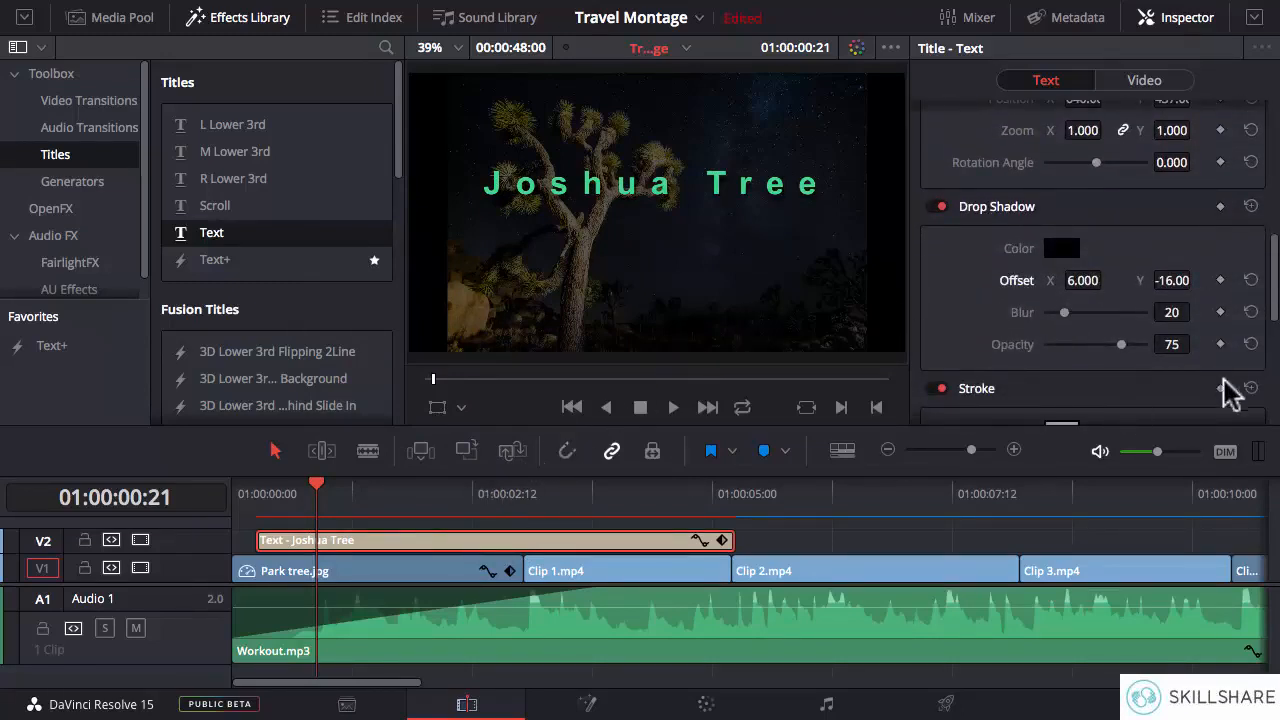
- Move the Joshua Tree title clip on V2 so that it starts at 01:00:01:00
{"action": "left_click", "coordinate": [257, 489]}
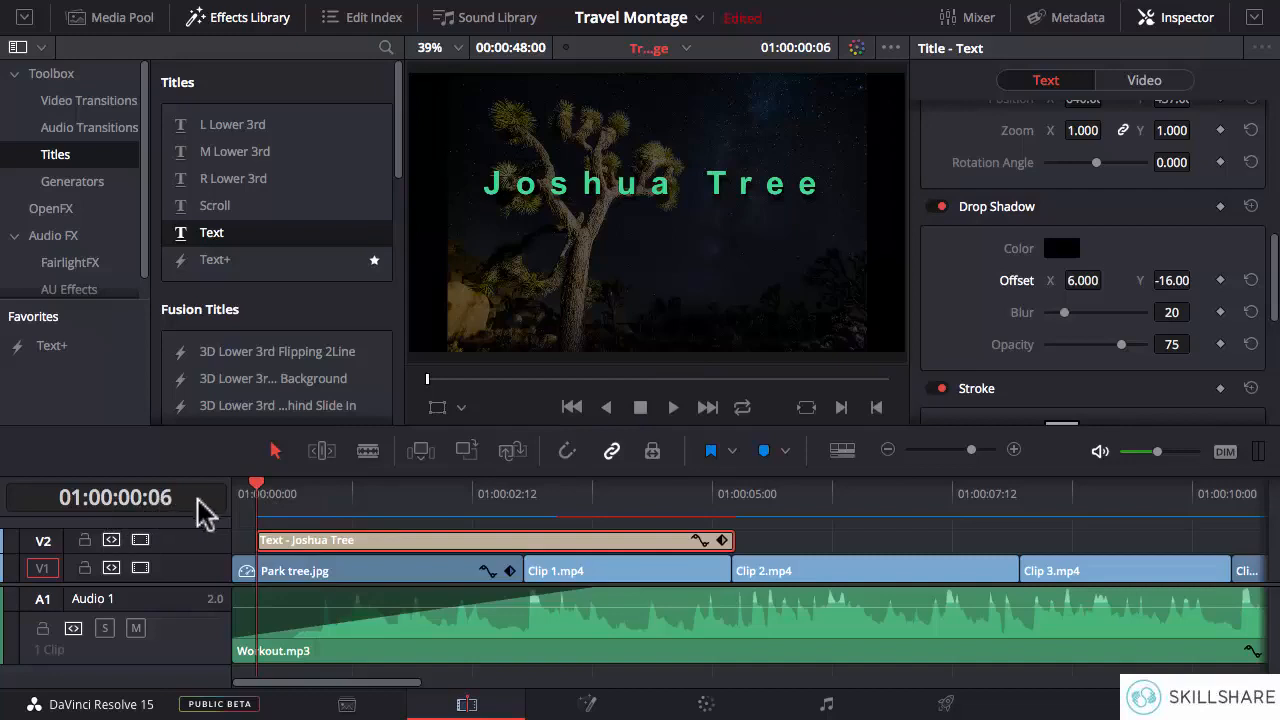
{"action": "left_click", "coordinate": [240, 489]}
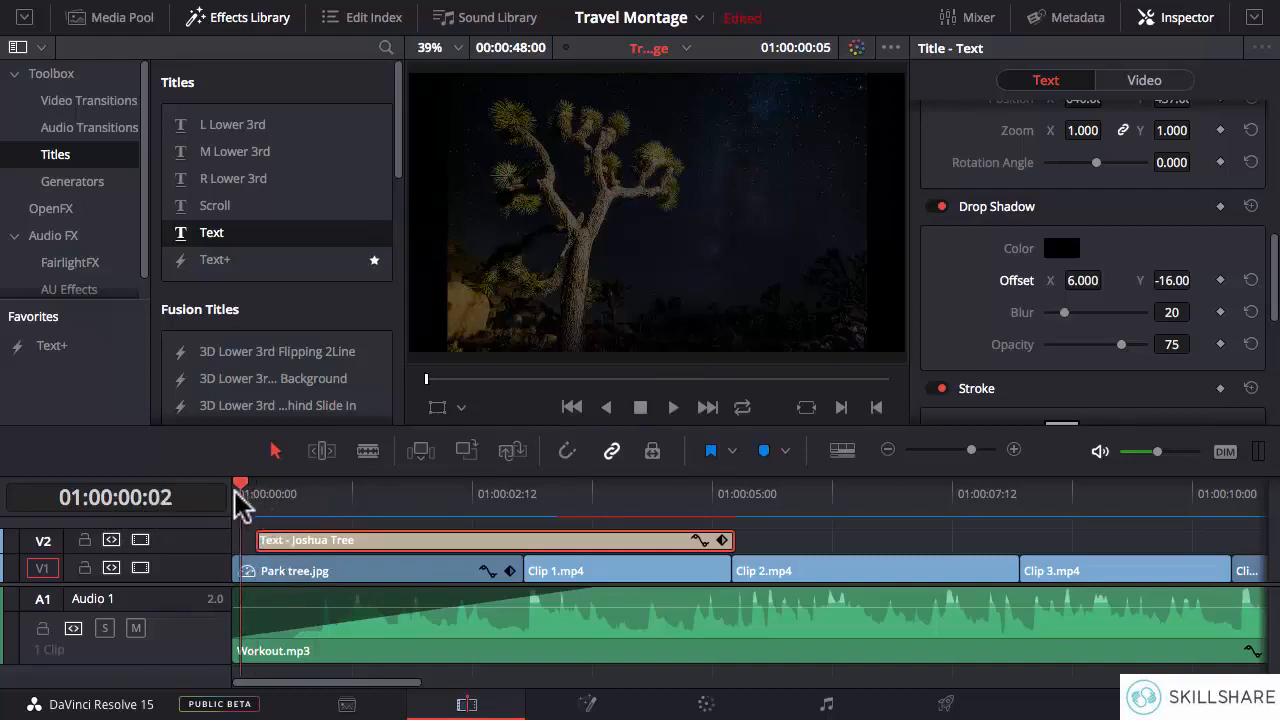
{"action": "left_click", "coordinate": [232, 490]}
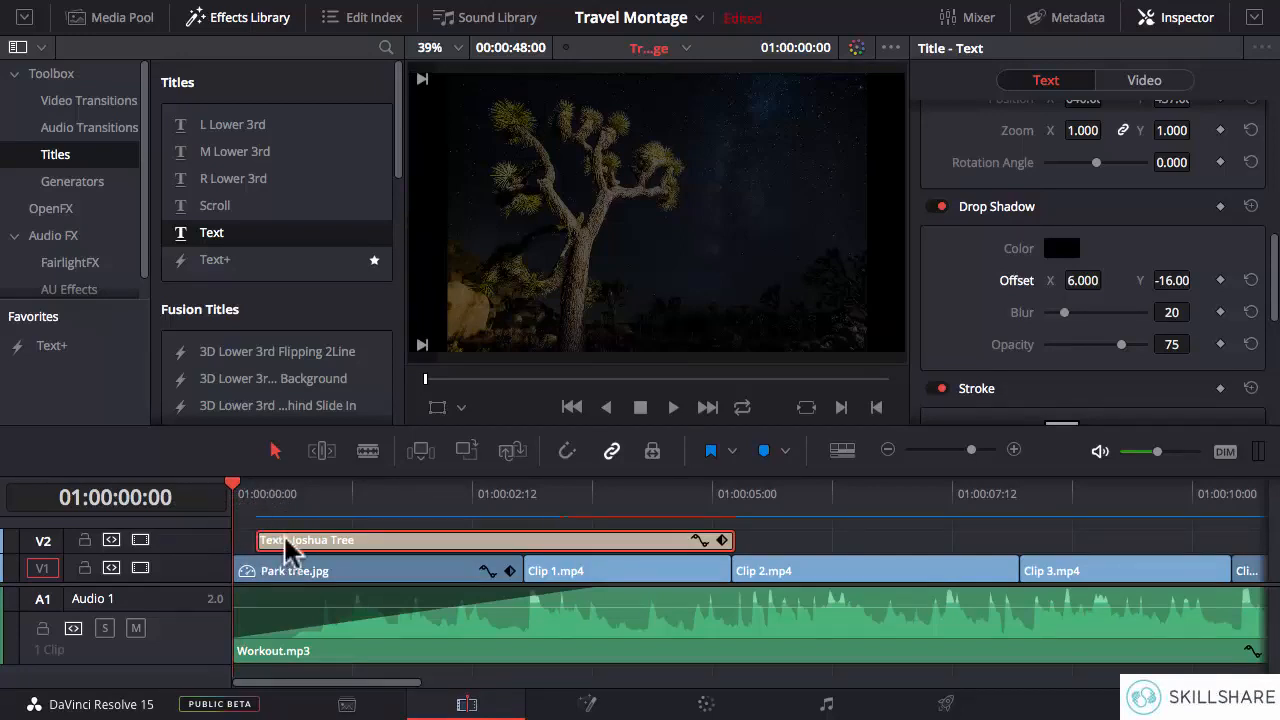
{"action": "left_click_drag", "start_coordinate": [285, 540], "coordinate": [429, 549]}
{"action": "left_click", "coordinate": [304, 493]}
{"action": "left_click_drag", "start_coordinate": [337, 488], "coordinate": [328, 486]}
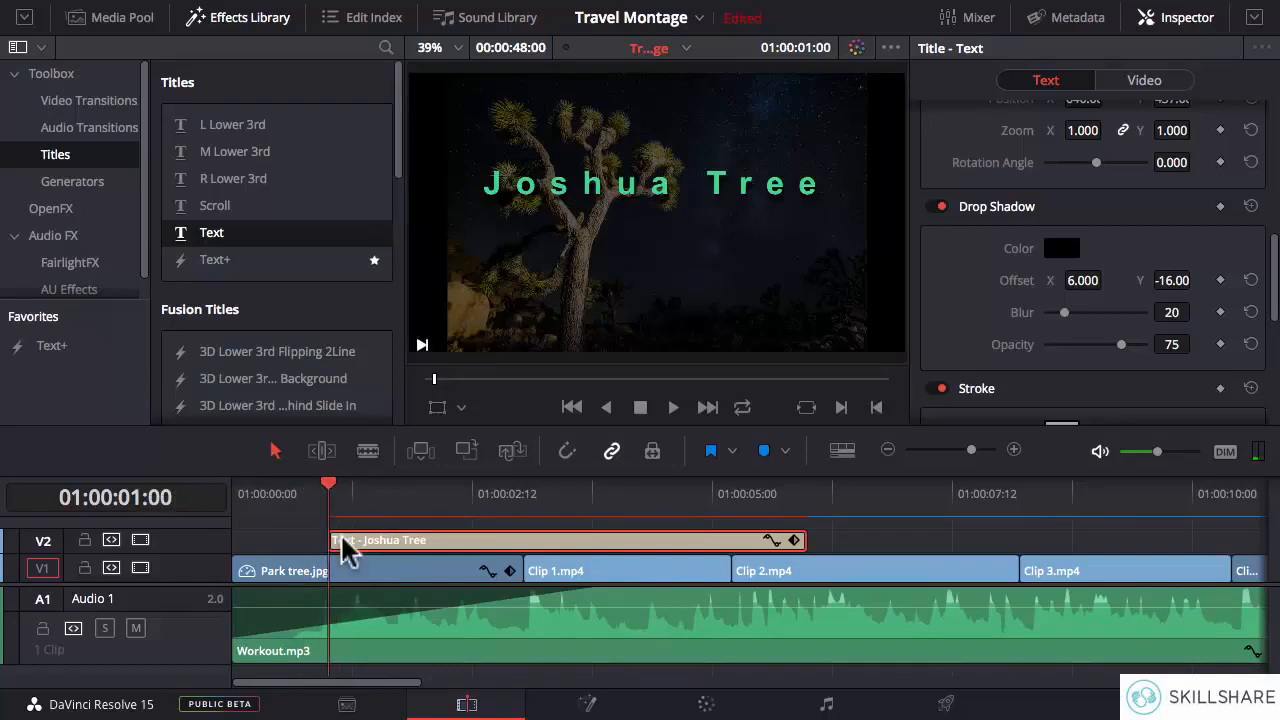
- Lower Park tree.jpg's opacity to 31.68
{"action": "left_click_drag", "start_coordinate": [1276, 270], "coordinate": [1276, 184]}
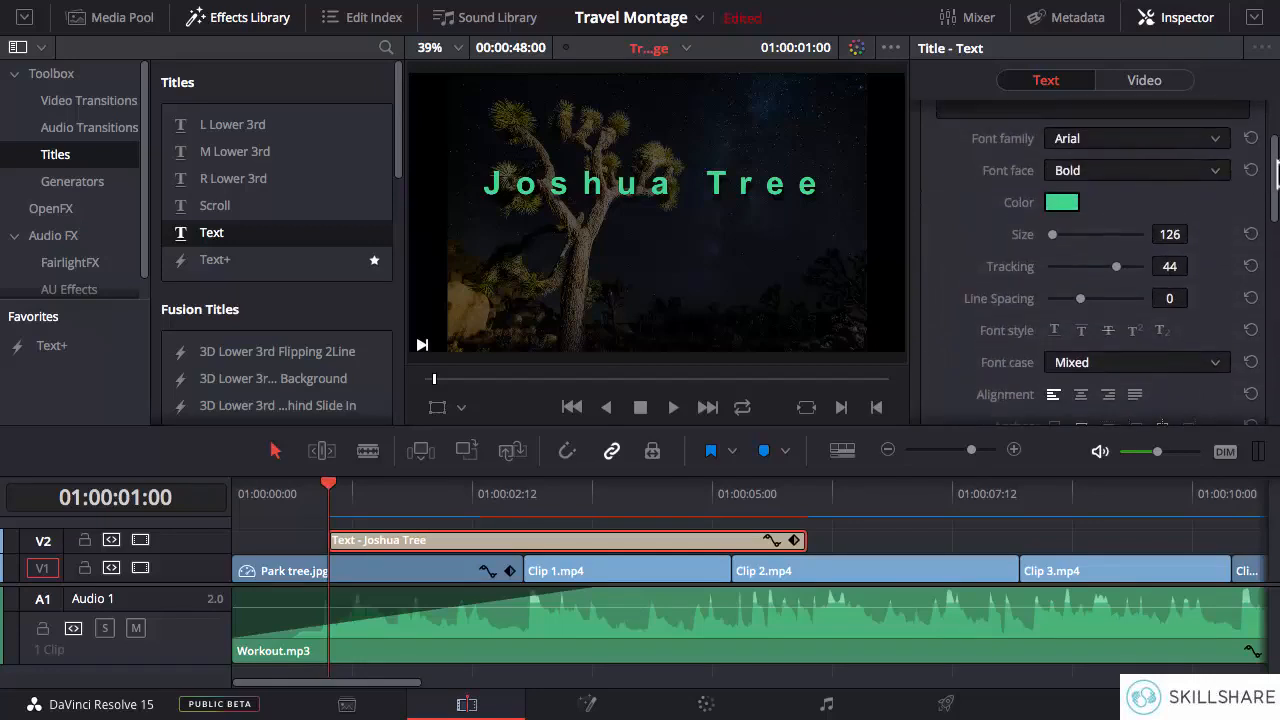
{"action": "left_click", "coordinate": [405, 572]}
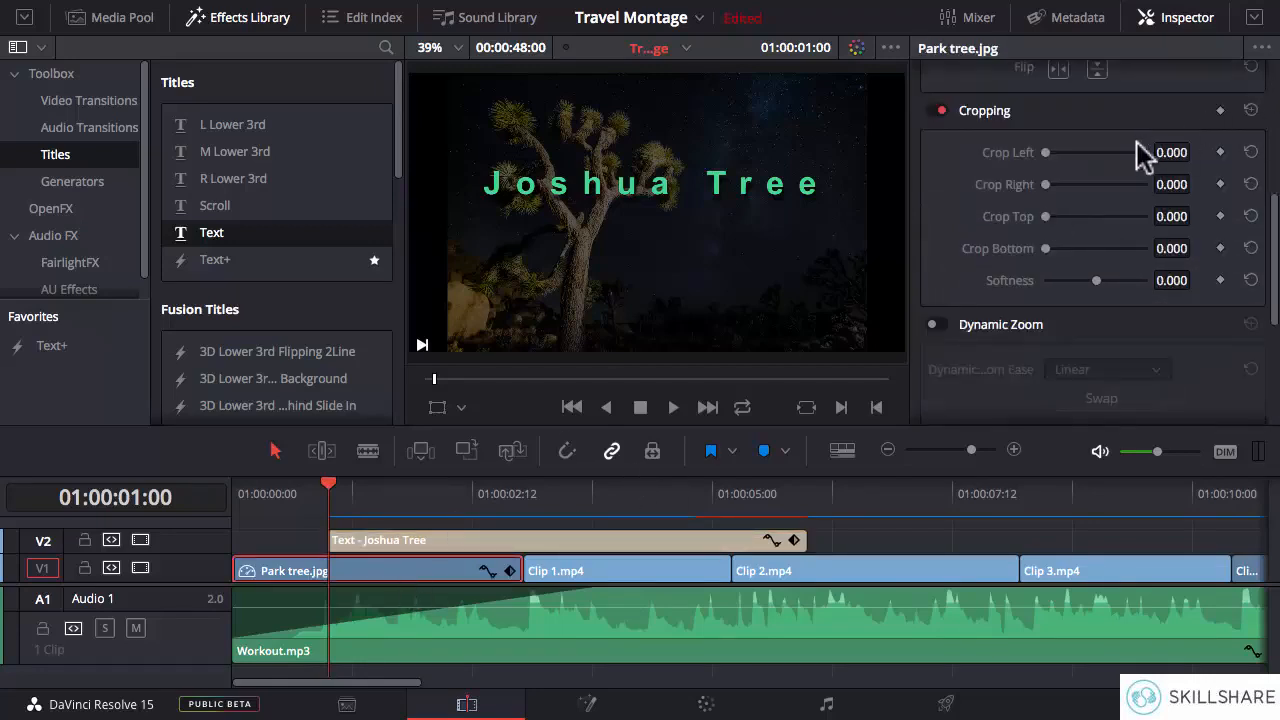
{"action": "scroll", "coordinate": [1276, 240], "scroll_direction": "up", "scroll_amount": 6}
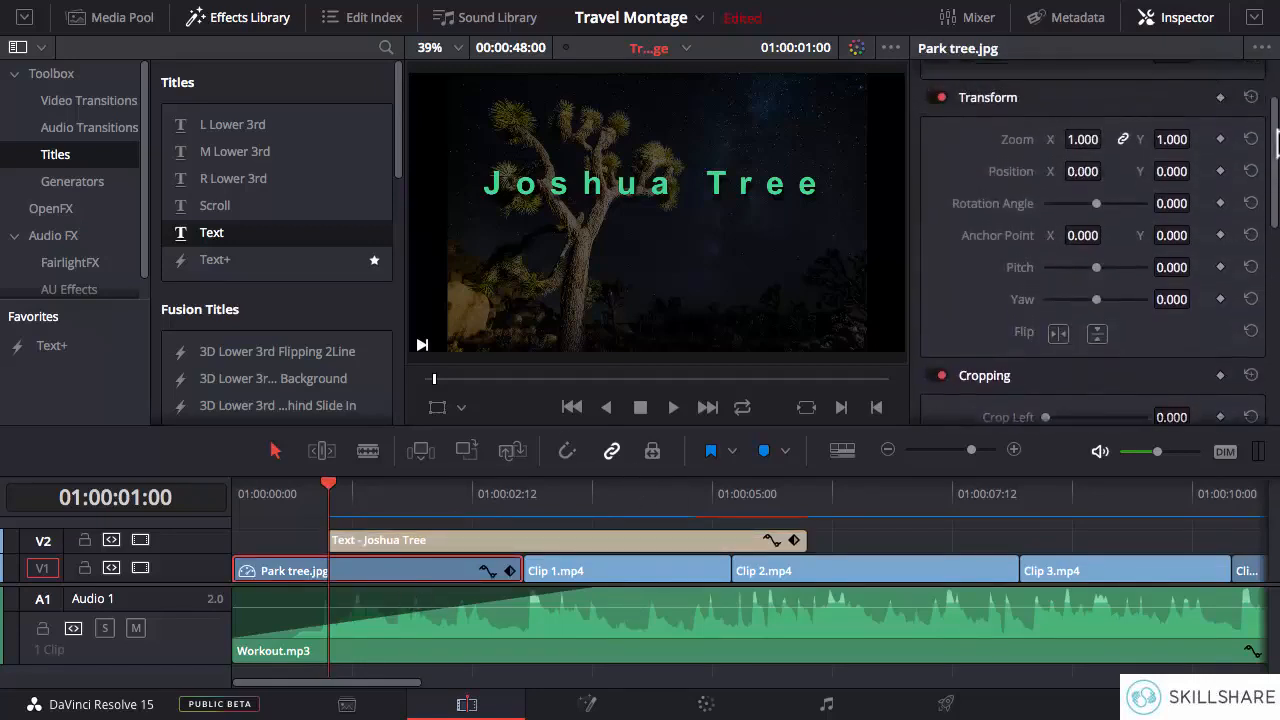
{"action": "left_click_drag", "start_coordinate": [1077, 107], "coordinate": [1076, 106]}
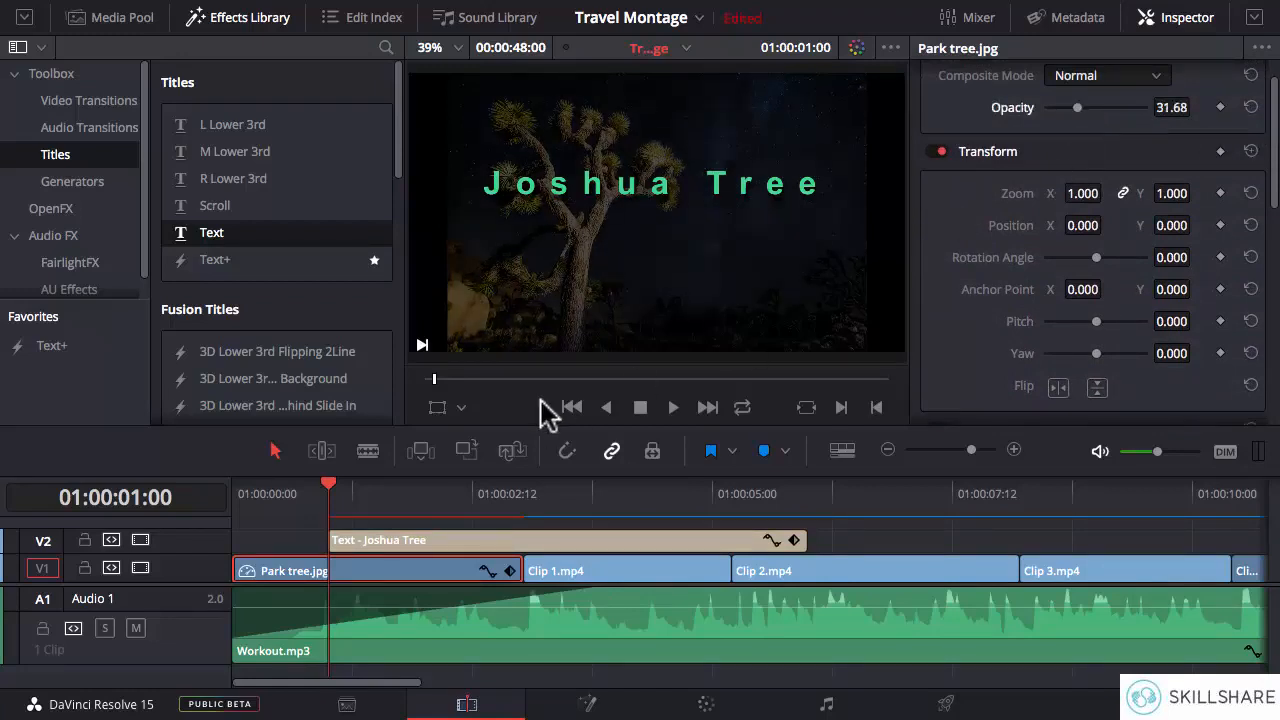
{"action": "left_click_drag", "start_coordinate": [1275, 148], "coordinate": [1276, 115]}
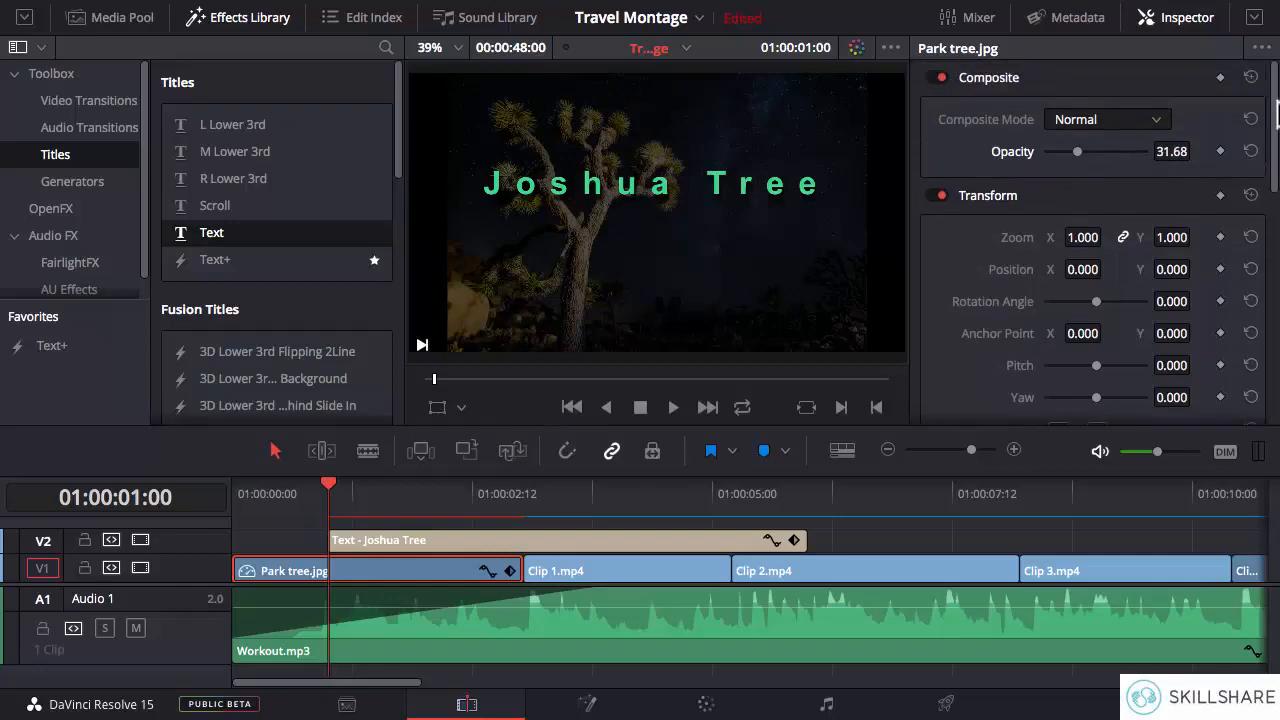
- Play the timeline through the Joshua Tree title to check how it reads over the opening image and clips
{"action": "left_click", "coordinate": [808, 495]}
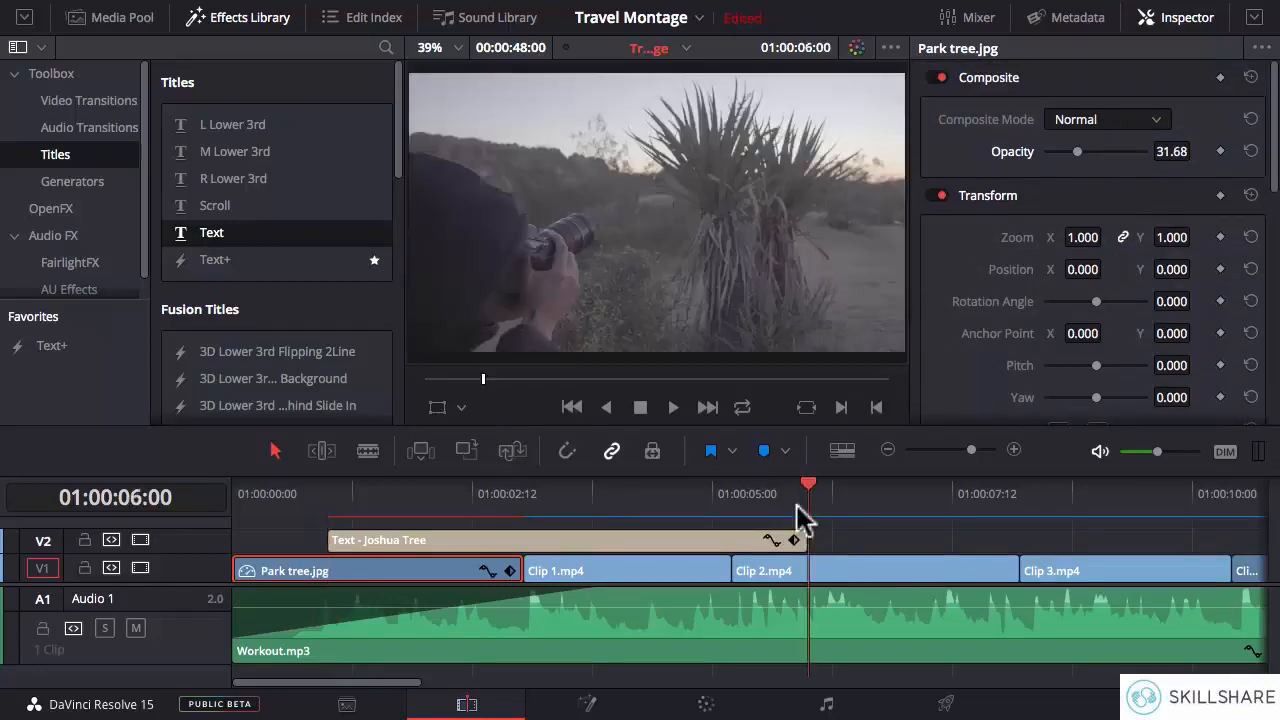
{"action": "left_click", "coordinate": [604, 494]}
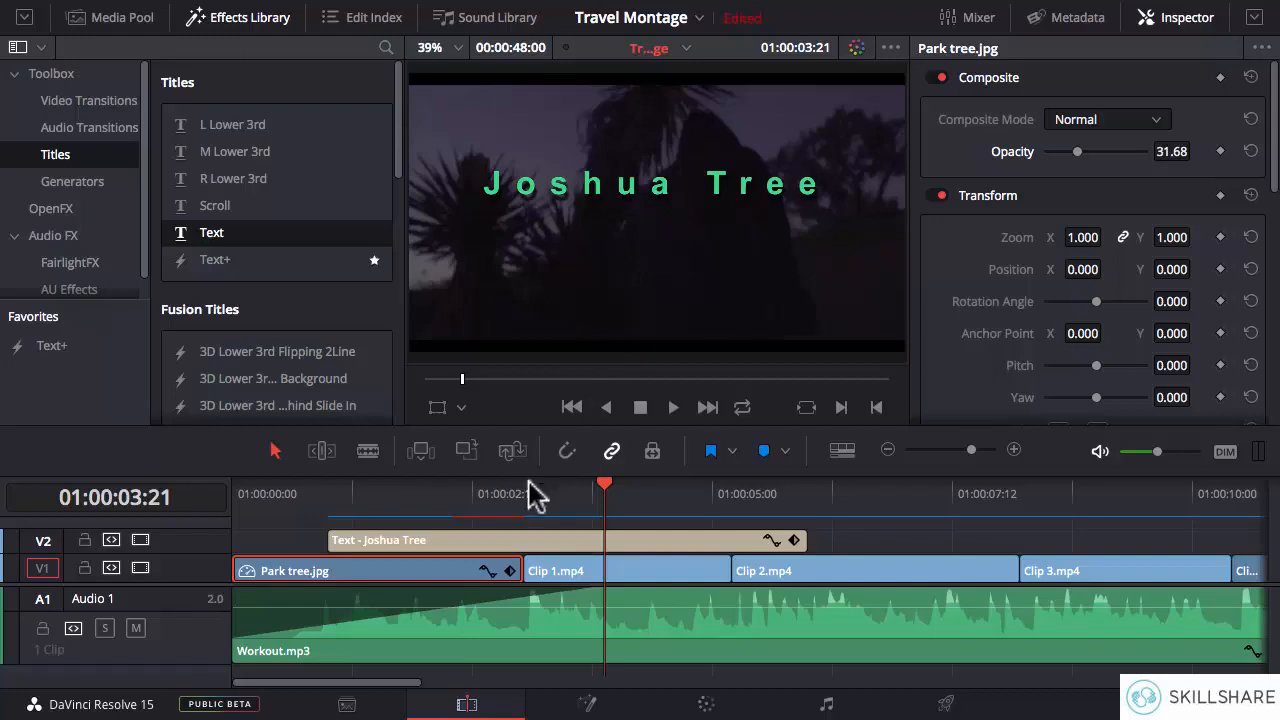
{"action": "left_click", "coordinate": [443, 492]}
{"action": "key", "text": "space"}
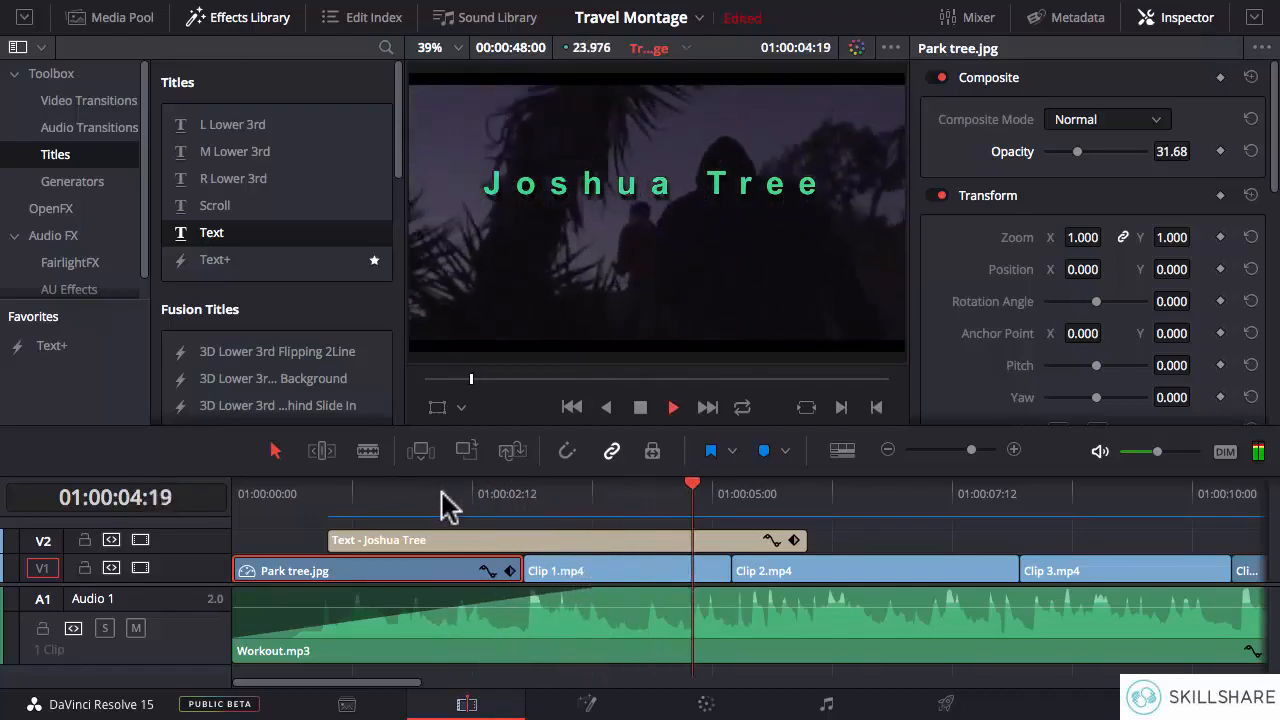
{"action": "key", "text": "space"}
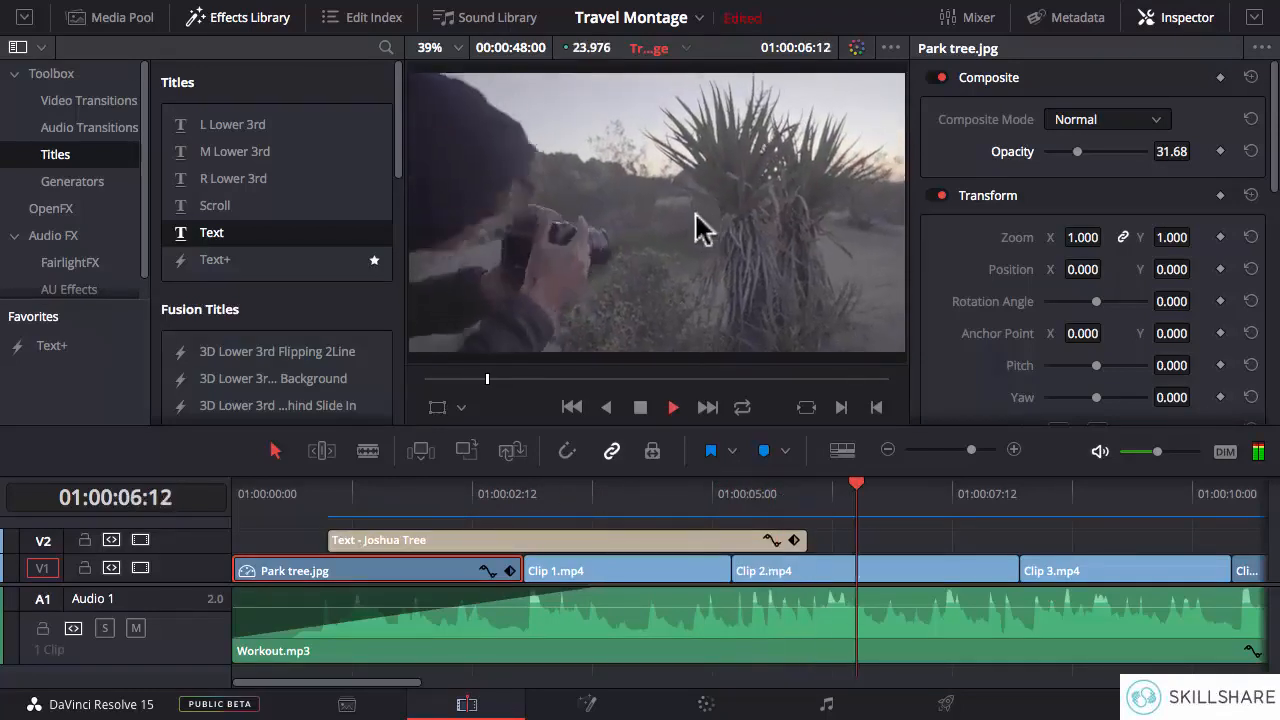
- Set the Joshua Tree title's drop shadow Y offset to -9 while viewing it over Clip 2.mp4
{"action": "key", "text": "space"}
{"action": "left_click", "coordinate": [789, 492]}
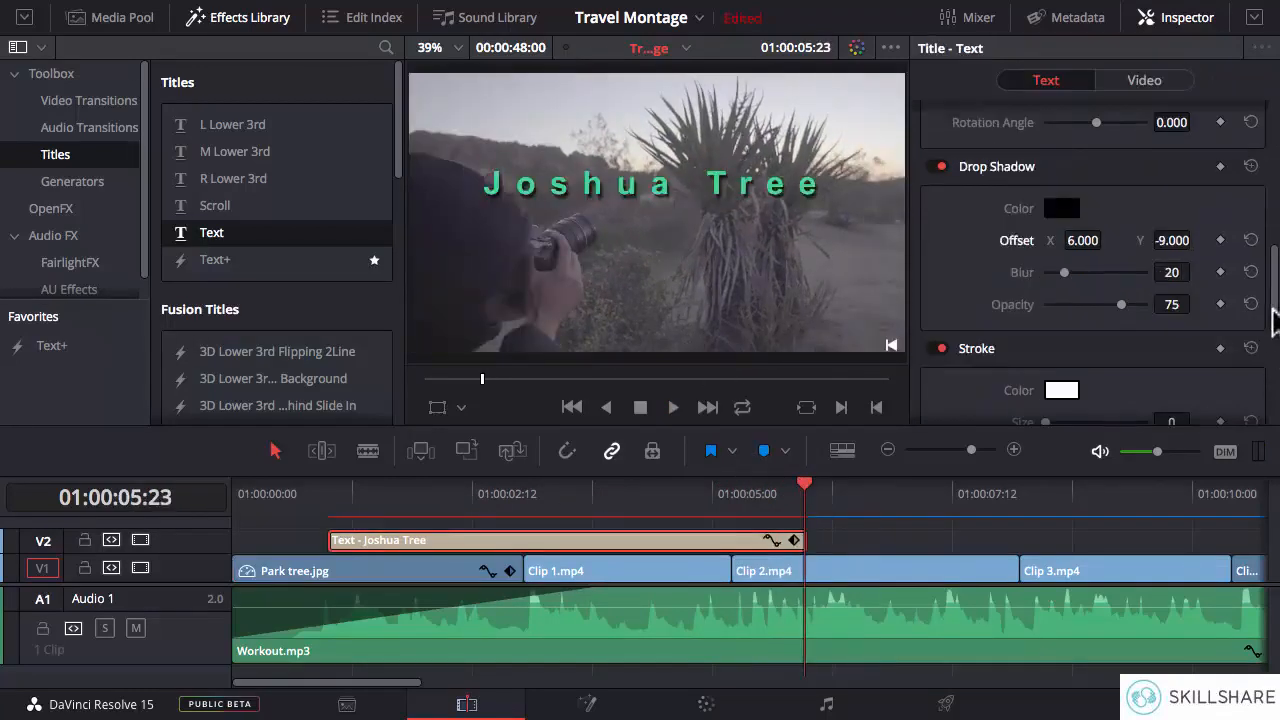
{"action": "left_click_drag", "start_coordinate": [1273, 310], "coordinate": [1271, 286]}
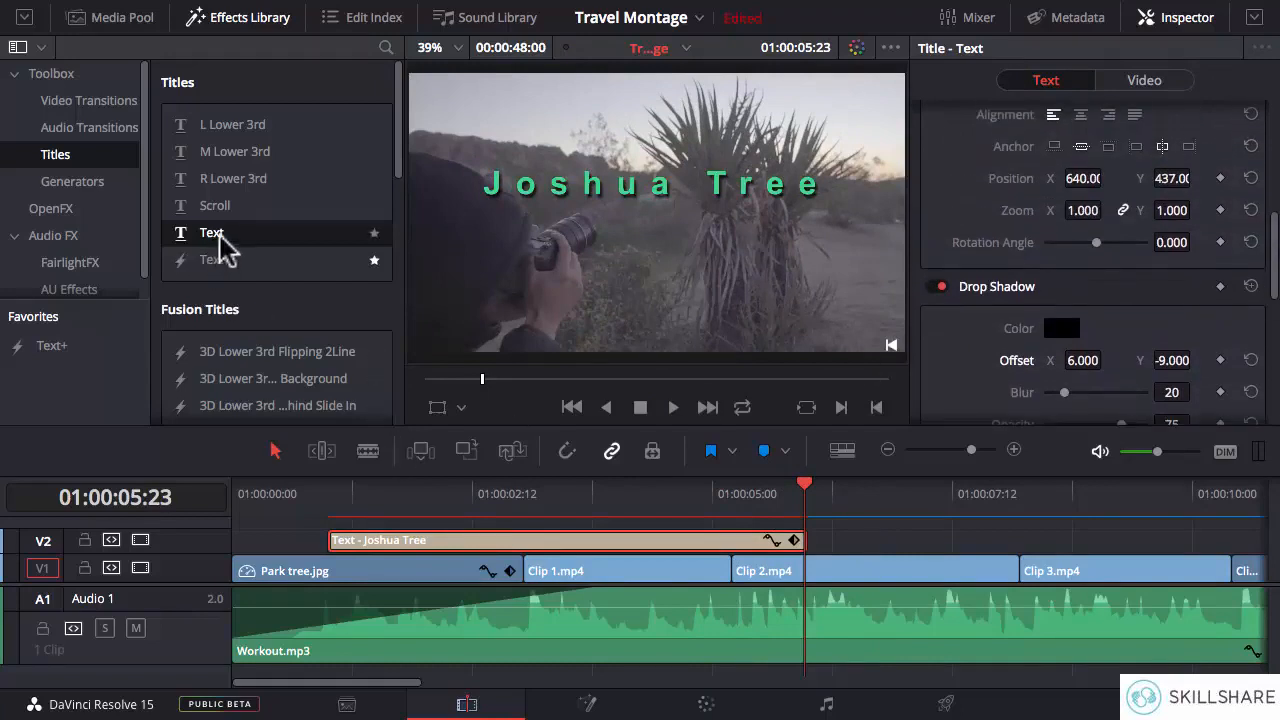
- Add a second Text title on V3 above Joshua Tree and trim its end to match the Joshua Tree title's end
{"action": "left_click_drag", "start_coordinate": [220, 238], "coordinate": [420, 540]}
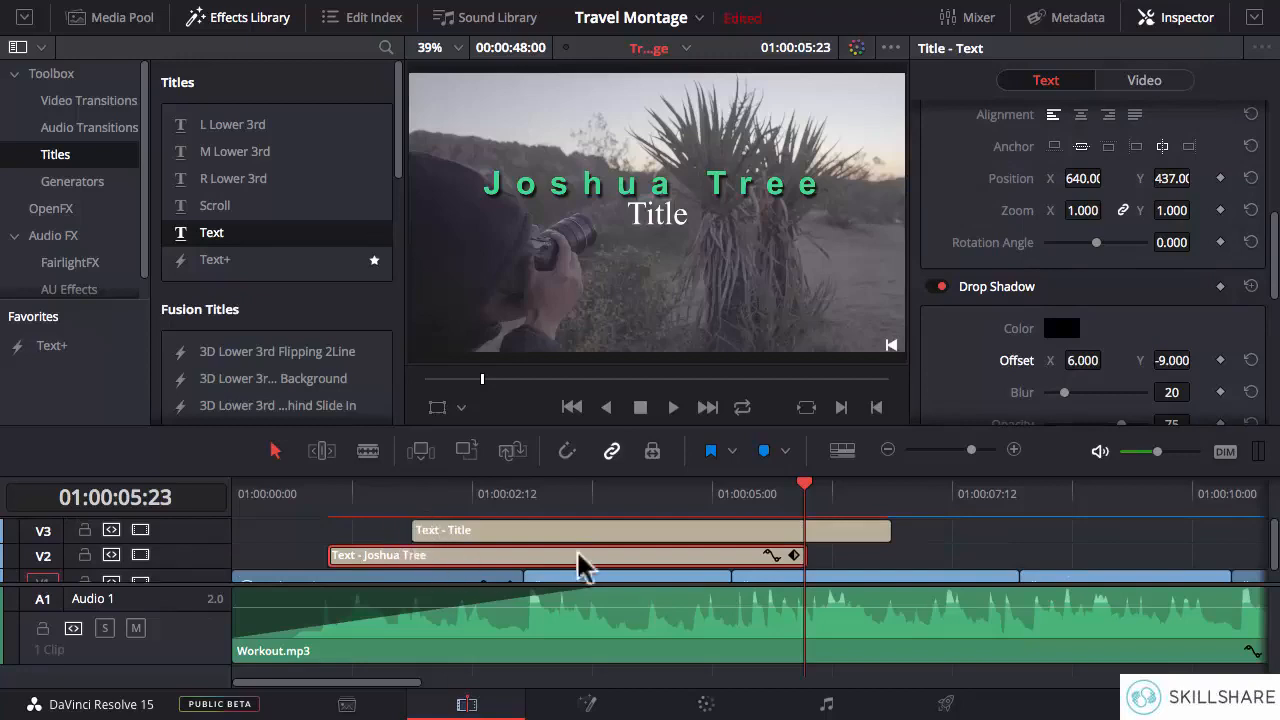
{"action": "left_click_drag", "start_coordinate": [887, 530], "coordinate": [805, 530]}
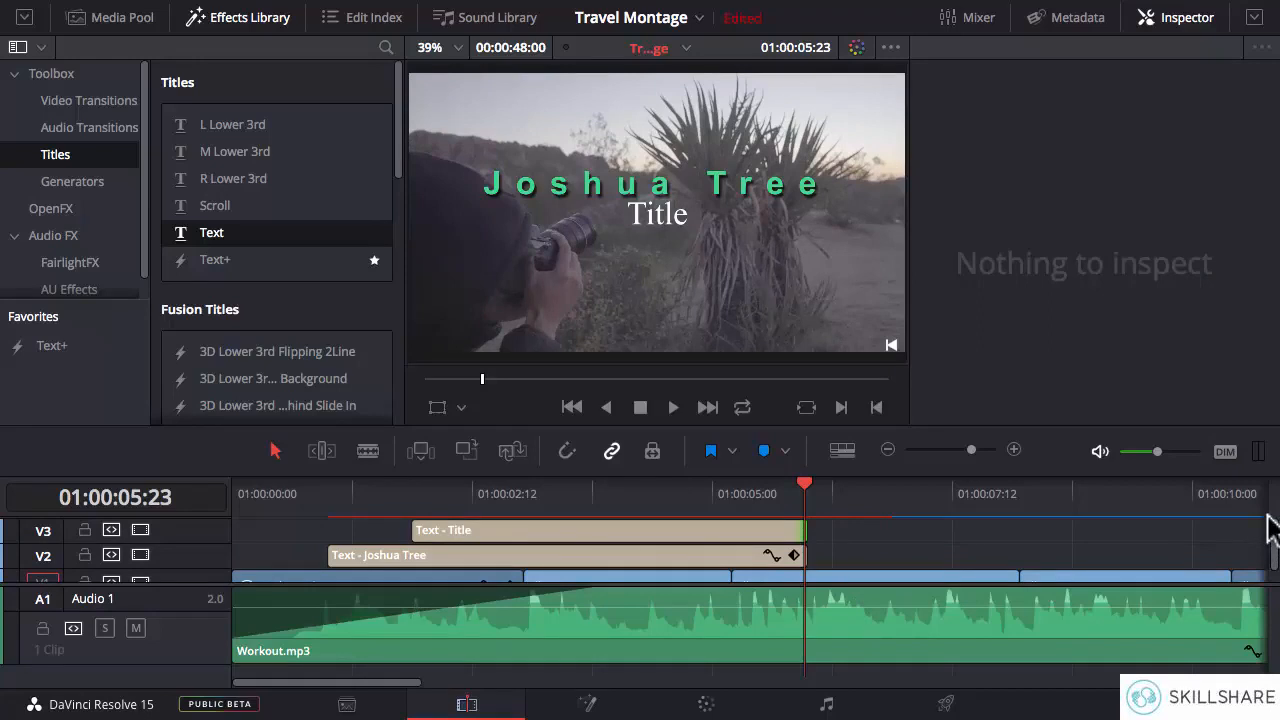
{"action": "left_click", "coordinate": [416, 496]}
- Replace the placeholder text of the V3 title with "National Park"
{"action": "left_click", "coordinate": [491, 530]}
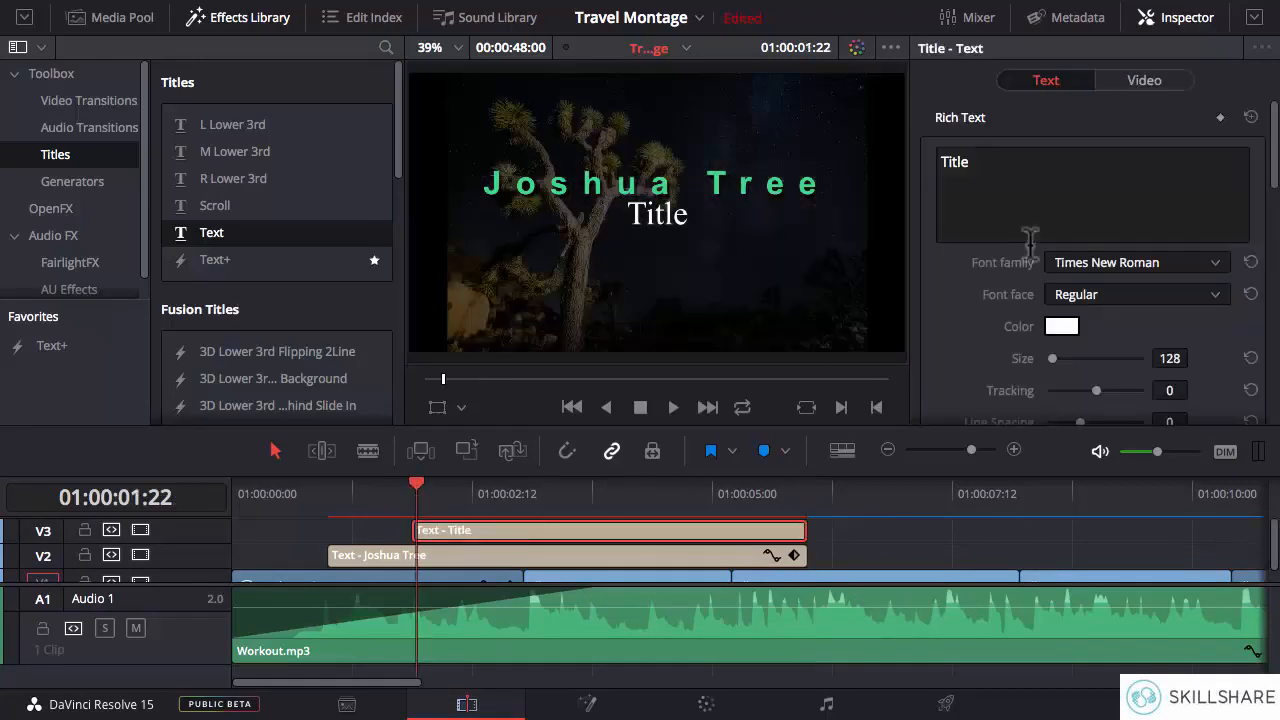
{"action": "left_click", "coordinate": [989, 174]}
{"action": "type", "text": "Na"}
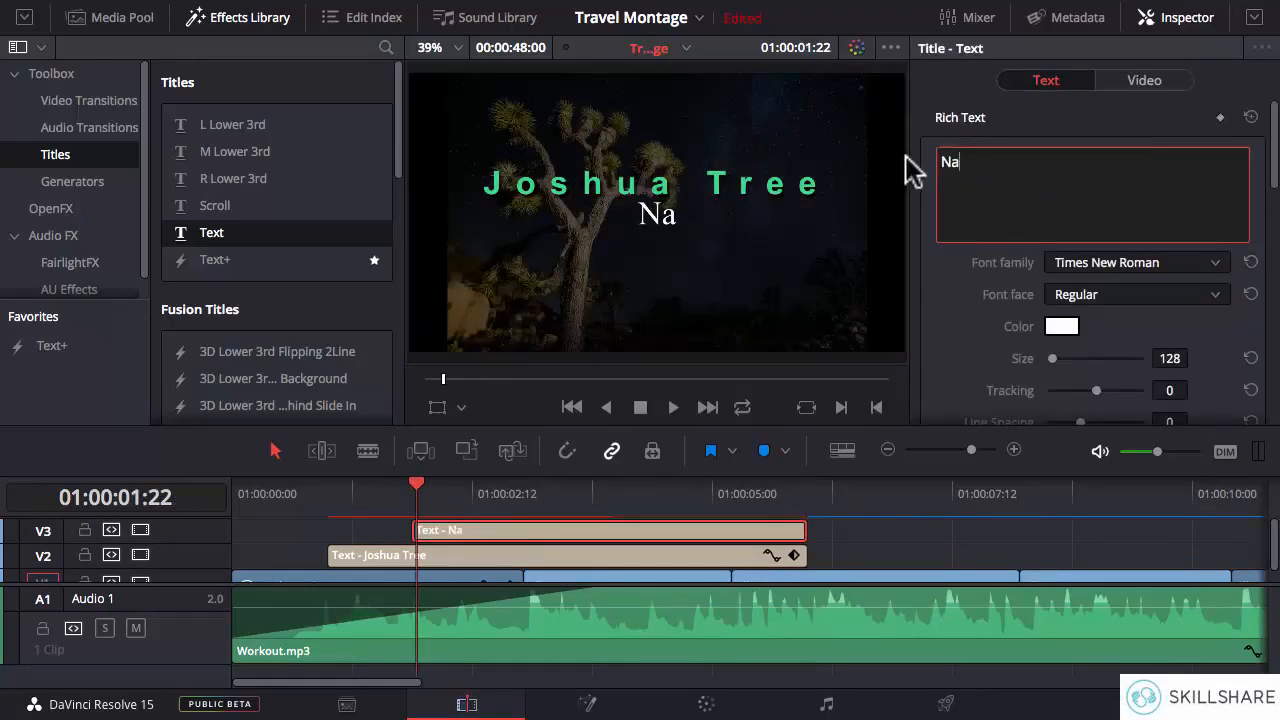
{"action": "type", "text": "tional"}
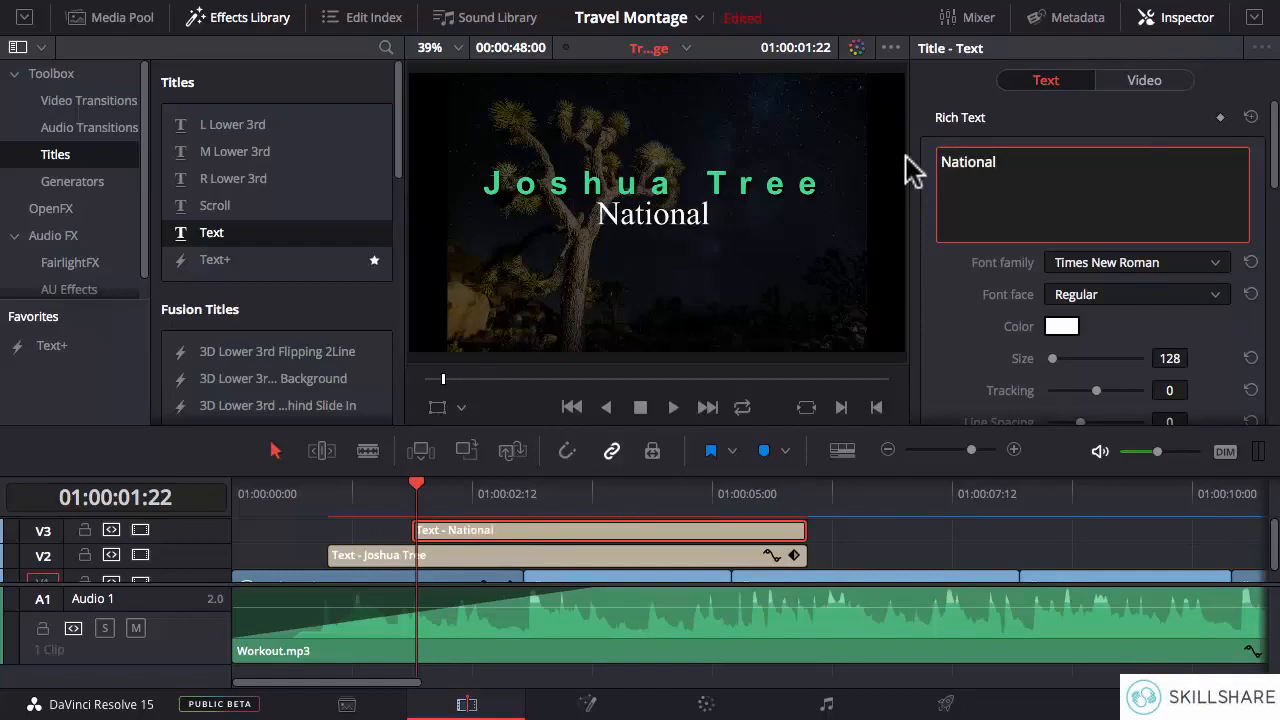
{"action": "type", "text": " Park"}
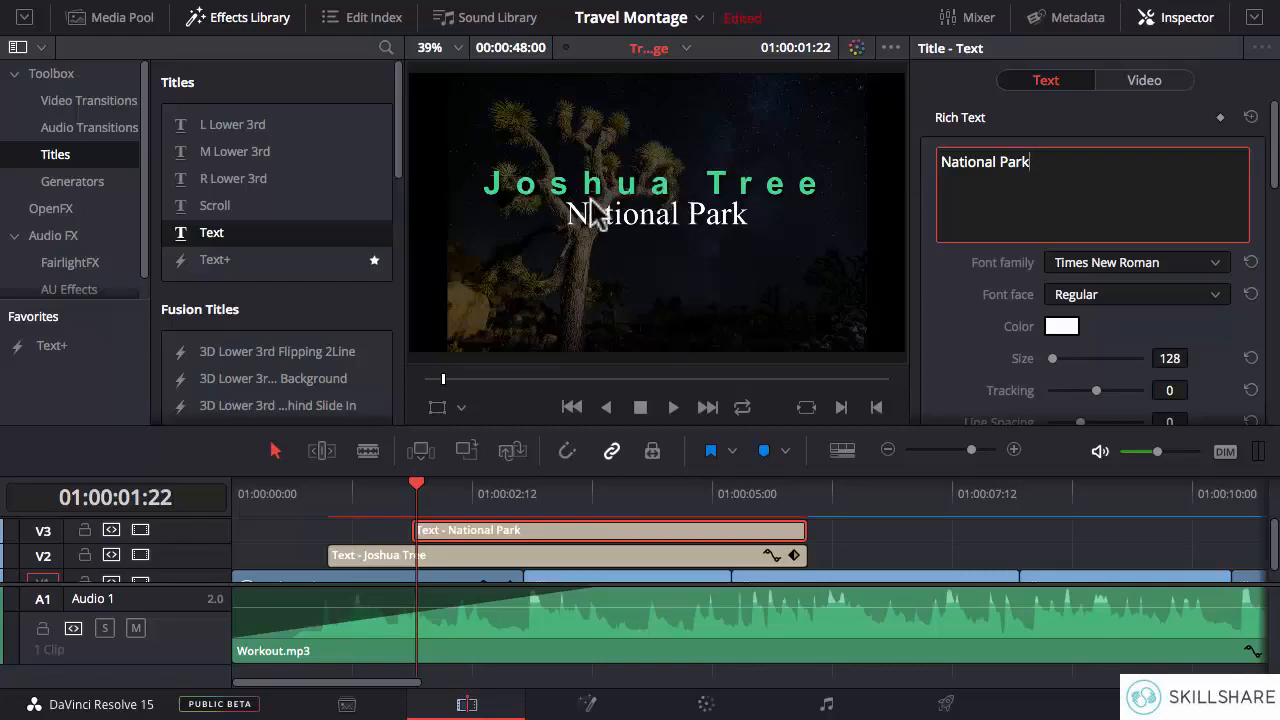
- Set the National Park title's font family to Arial and its colour to a slightly darkened yellow-green
{"action": "left_click", "coordinate": [1041, 185]}
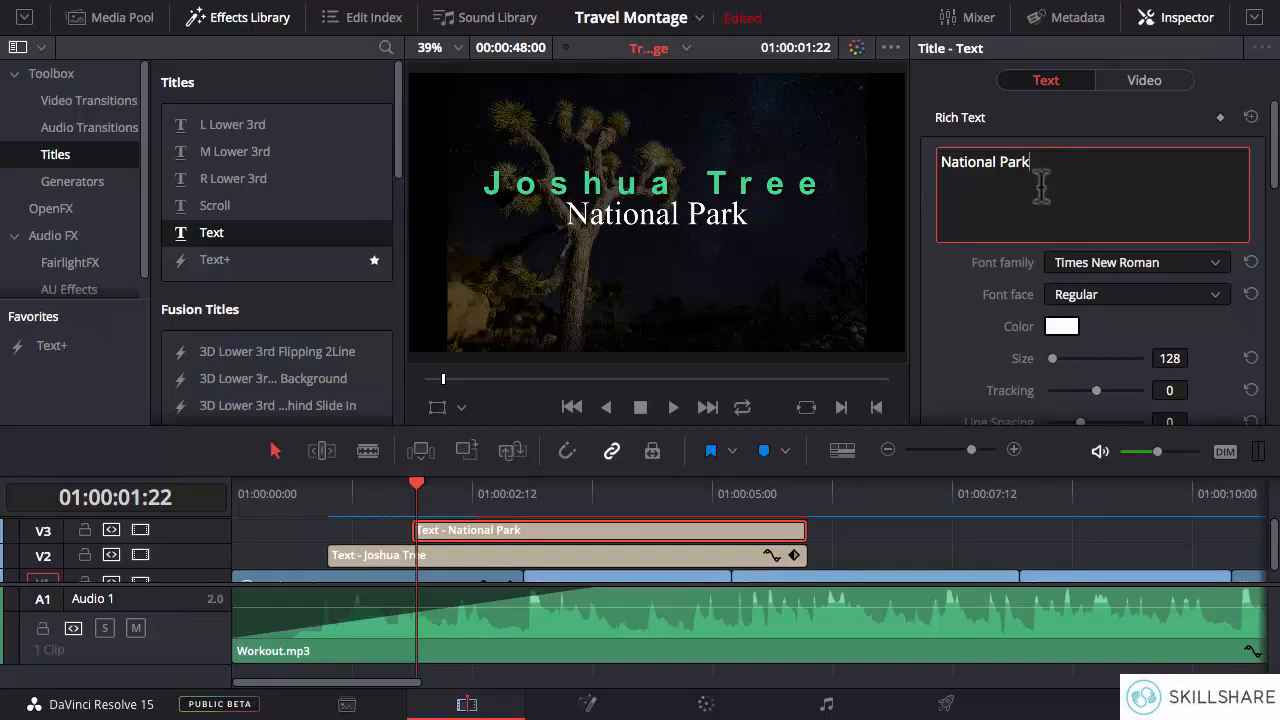
{"action": "left_click", "coordinate": [1126, 263]}
{"action": "scroll", "coordinate": [1114, 318], "scroll_direction": "up", "scroll_amount": 10}
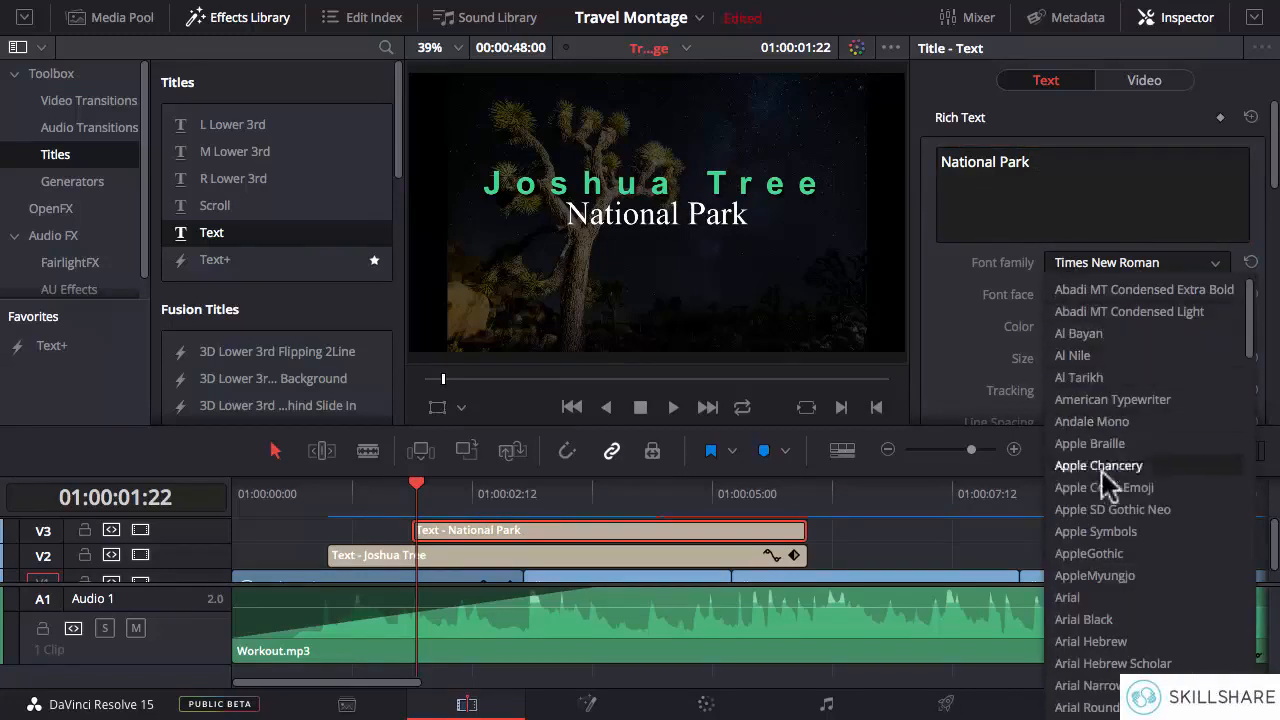
{"action": "left_click", "coordinate": [1086, 597]}
{"action": "left_click", "coordinate": [1062, 327]}
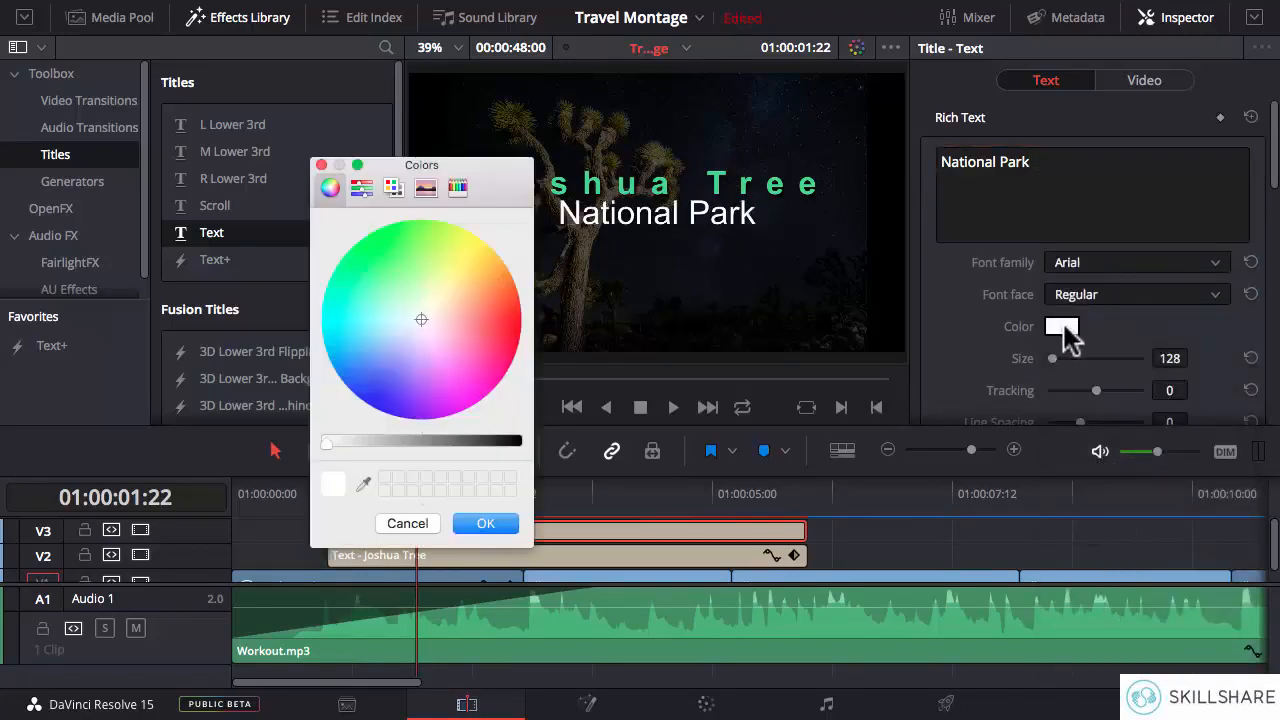
{"action": "left_click", "coordinate": [460, 254]}
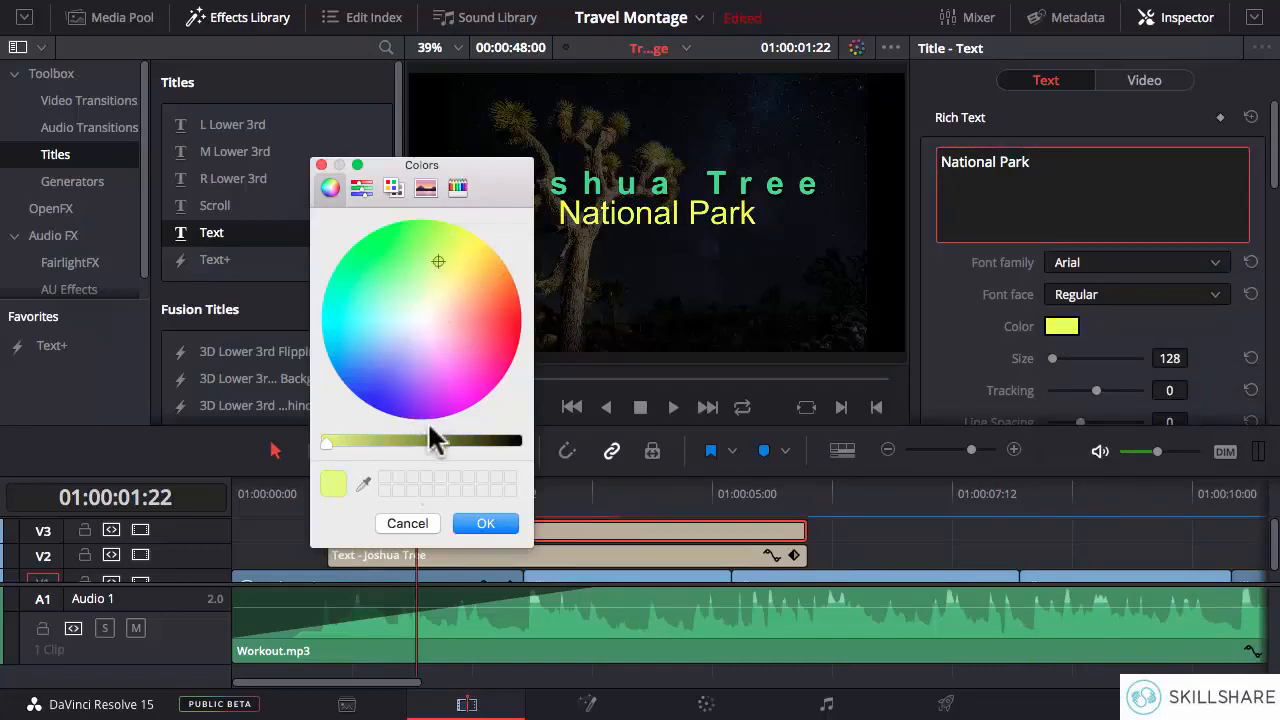
{"action": "left_click_drag", "start_coordinate": [330, 441], "coordinate": [358, 442]}
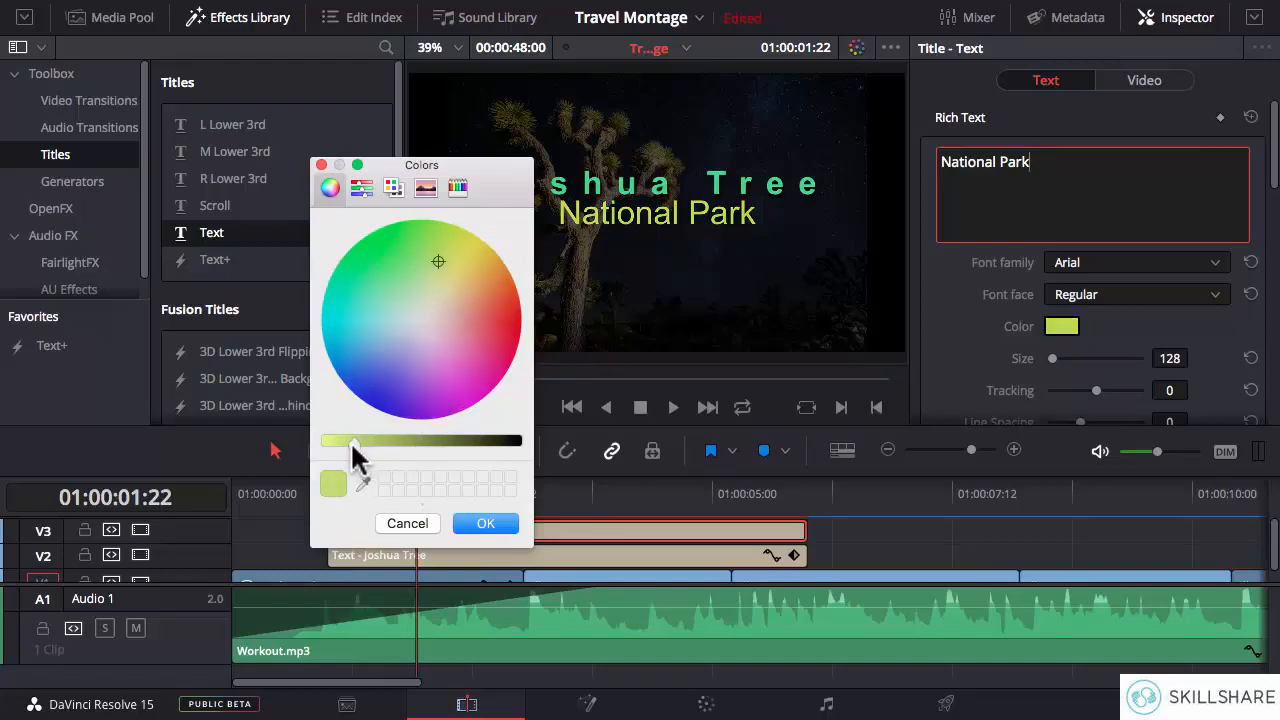
{"action": "left_click", "coordinate": [484, 524]}
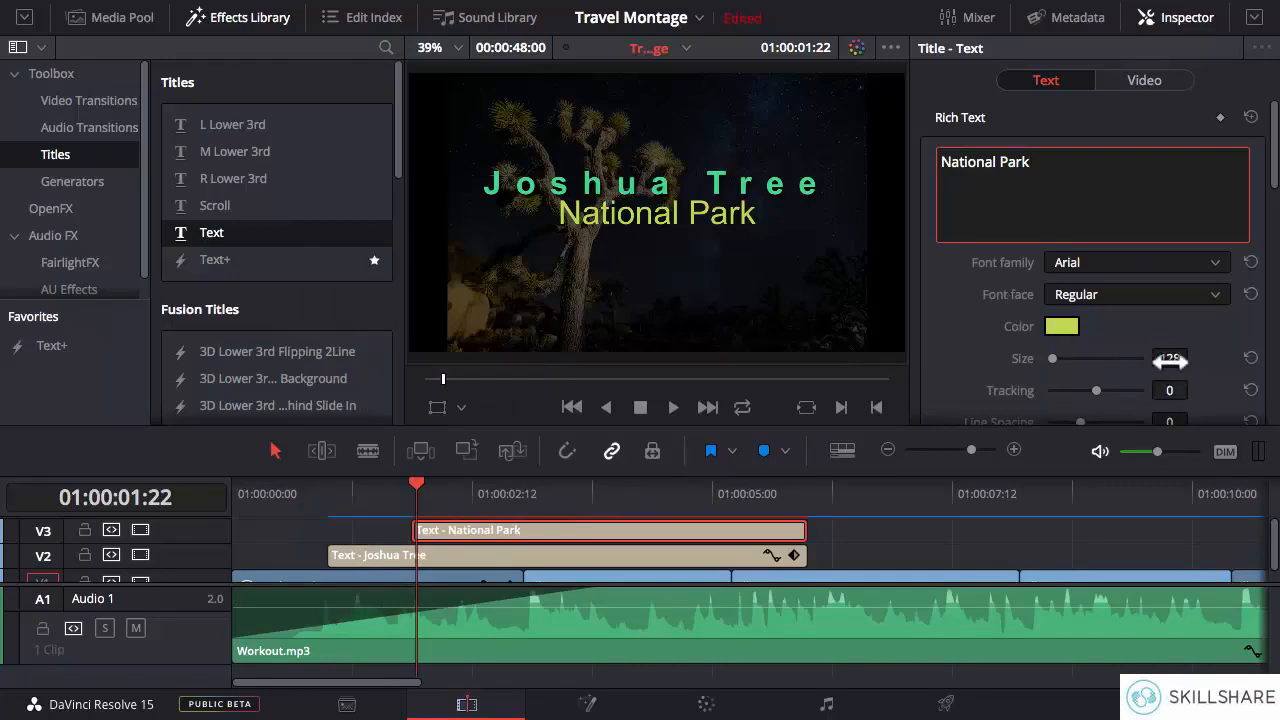
- Set the National Park title's size to 79 and tracking to 31, and lower it to a Y position of 301
{"action": "left_click_drag", "start_coordinate": [1170, 362], "coordinate": [1193, 389]}
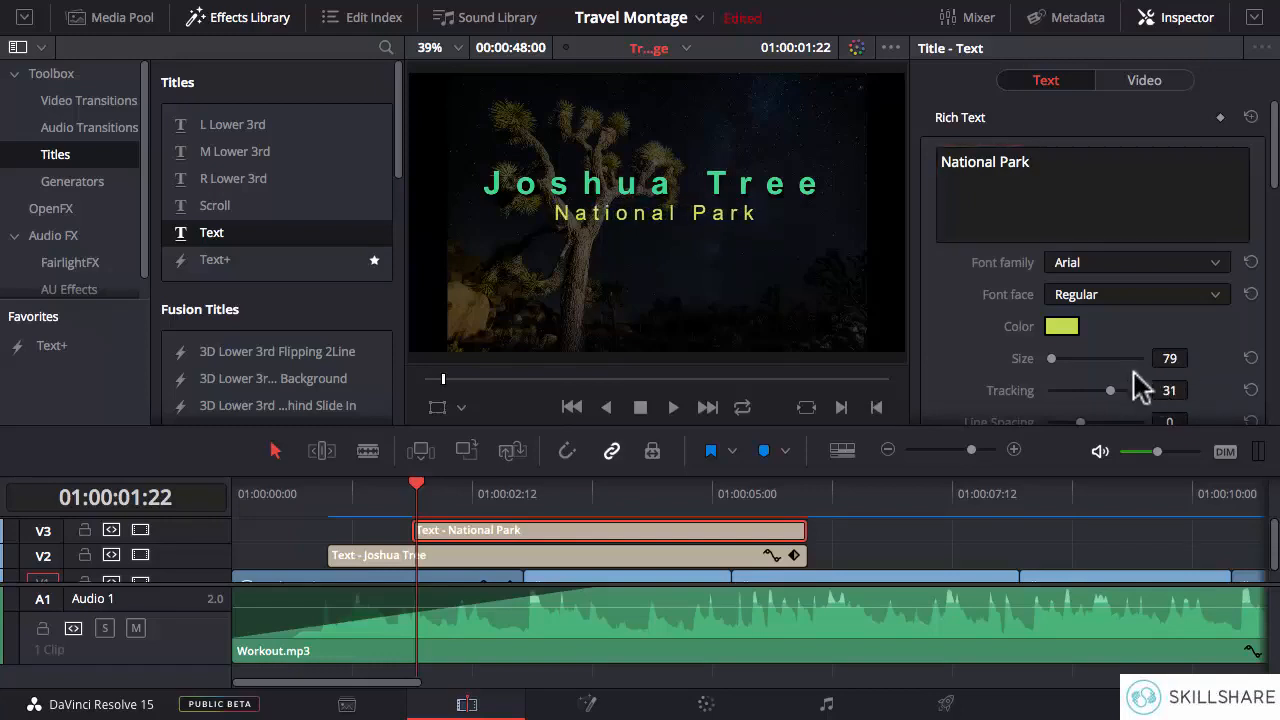
{"action": "left_click_drag", "start_coordinate": [1276, 170], "coordinate": [1272, 209]}
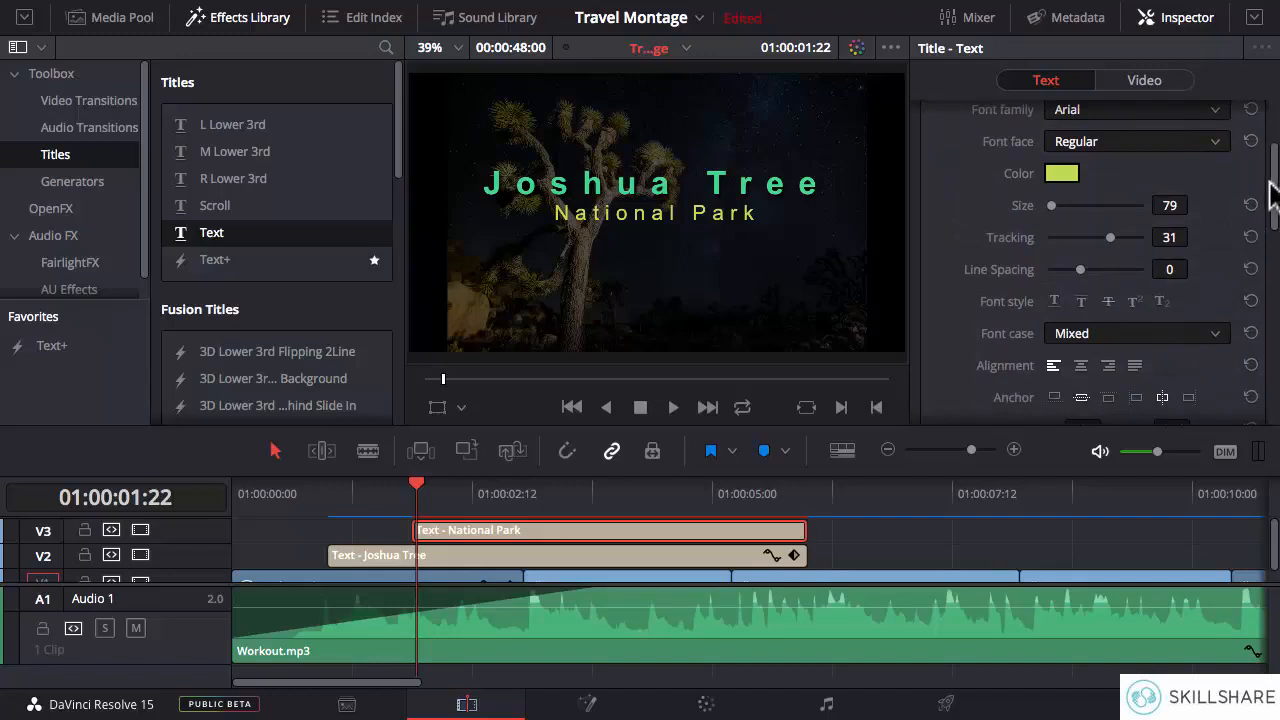
{"action": "scroll", "coordinate": [1255, 240], "scroll_direction": "down", "scroll_amount": 3}
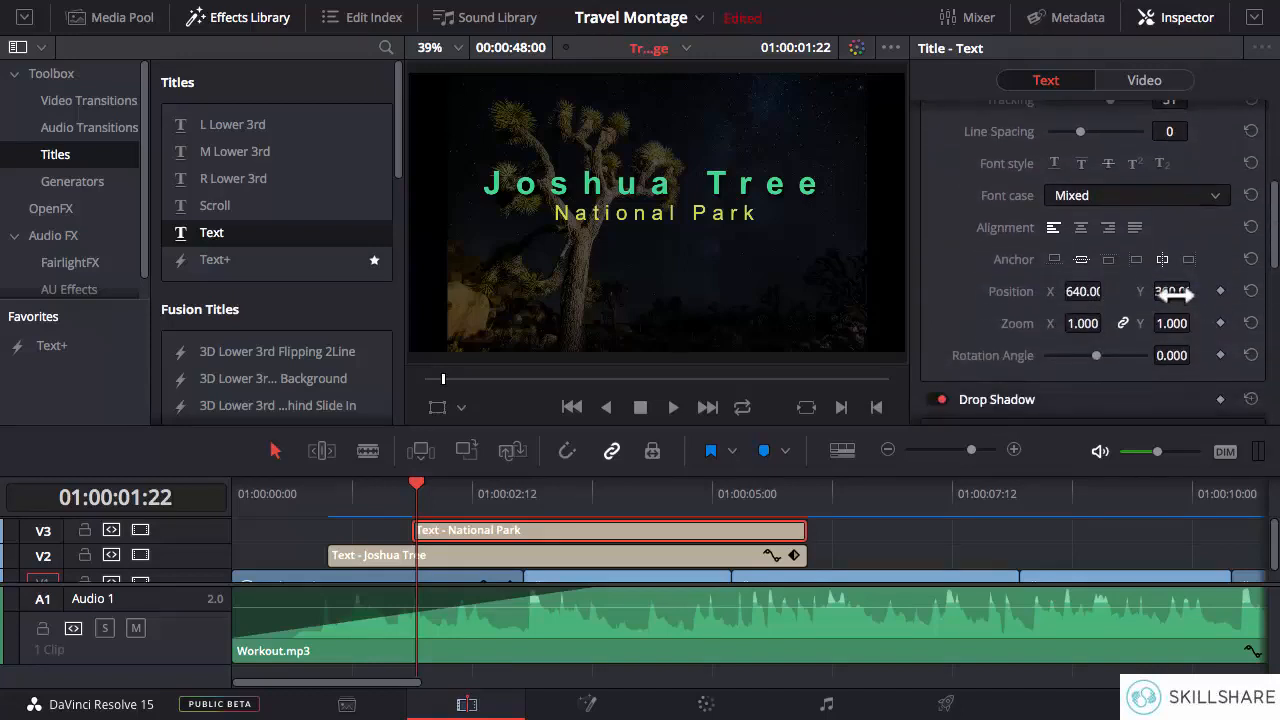
{"action": "left_click_drag", "start_coordinate": [1172, 291], "coordinate": [1125, 291]}
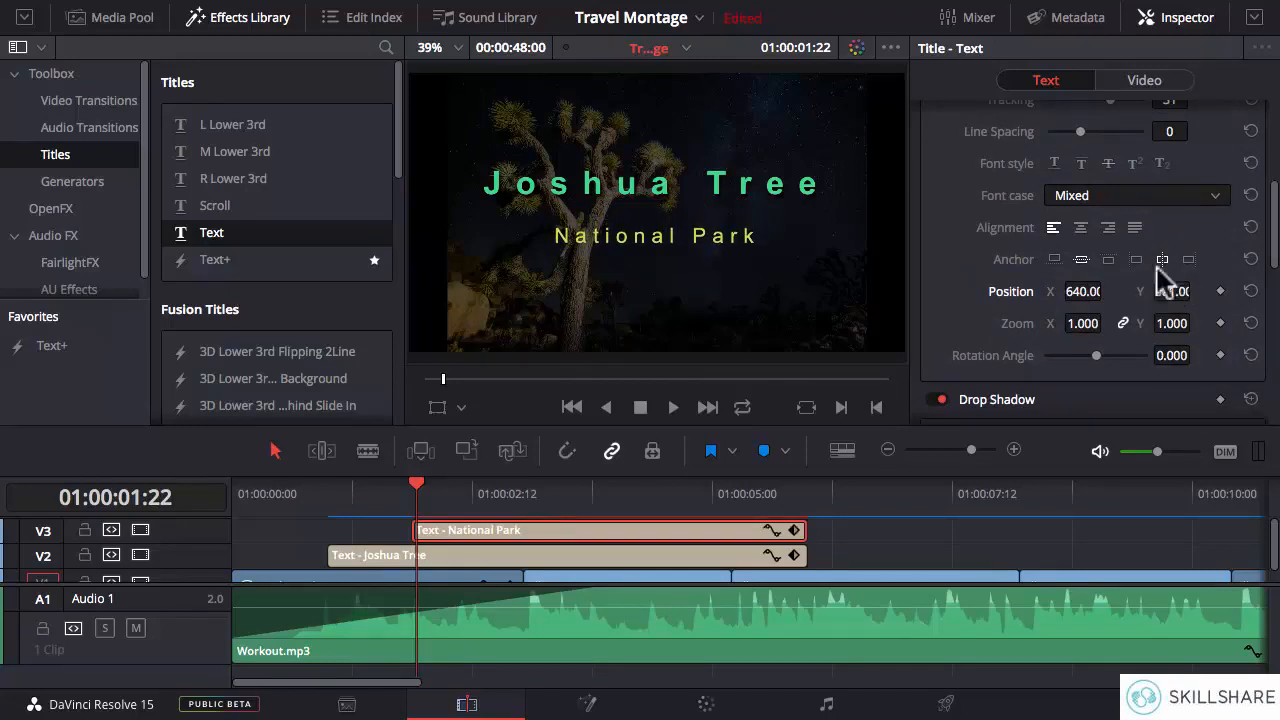
- Set the National Park title's size to 73 and tracking to 41, and raise its Y position slightly
{"action": "scroll", "coordinate": [1276, 232], "scroll_direction": "up", "scroll_amount": 5}
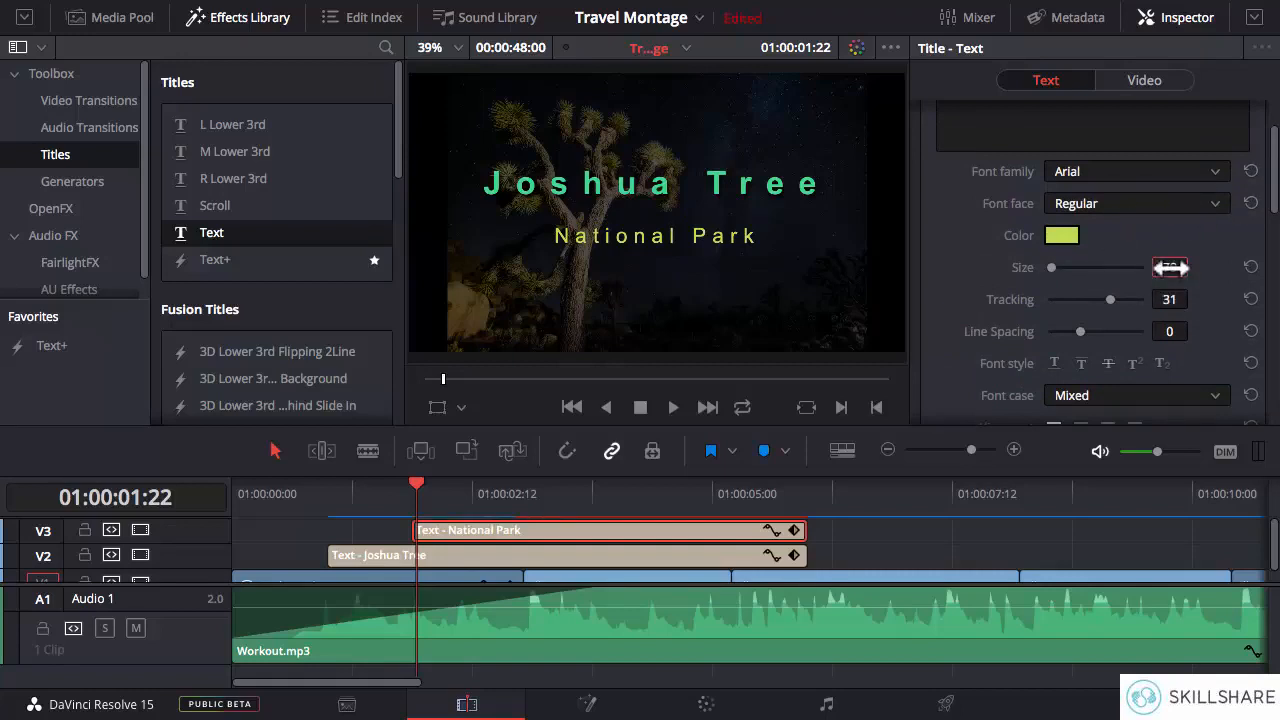
{"action": "mouse_move", "coordinate": [1169, 267]}
{"action": "left_mouse_down"}
{"action": "mouse_move", "coordinate": [1204, 267]}
{"action": "mouse_move", "coordinate": [1172, 290]}
{"action": "left_mouse_up"}
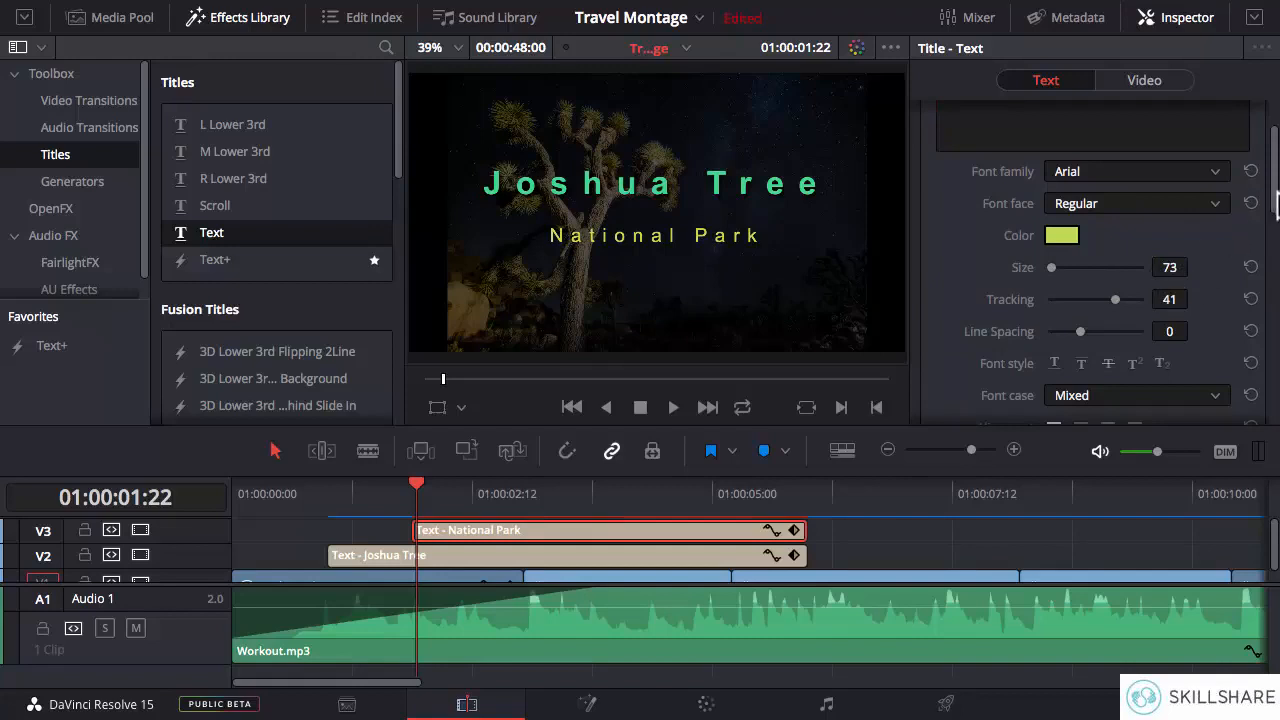
{"action": "left_click_drag", "start_coordinate": [1274, 205], "coordinate": [1272, 266]}
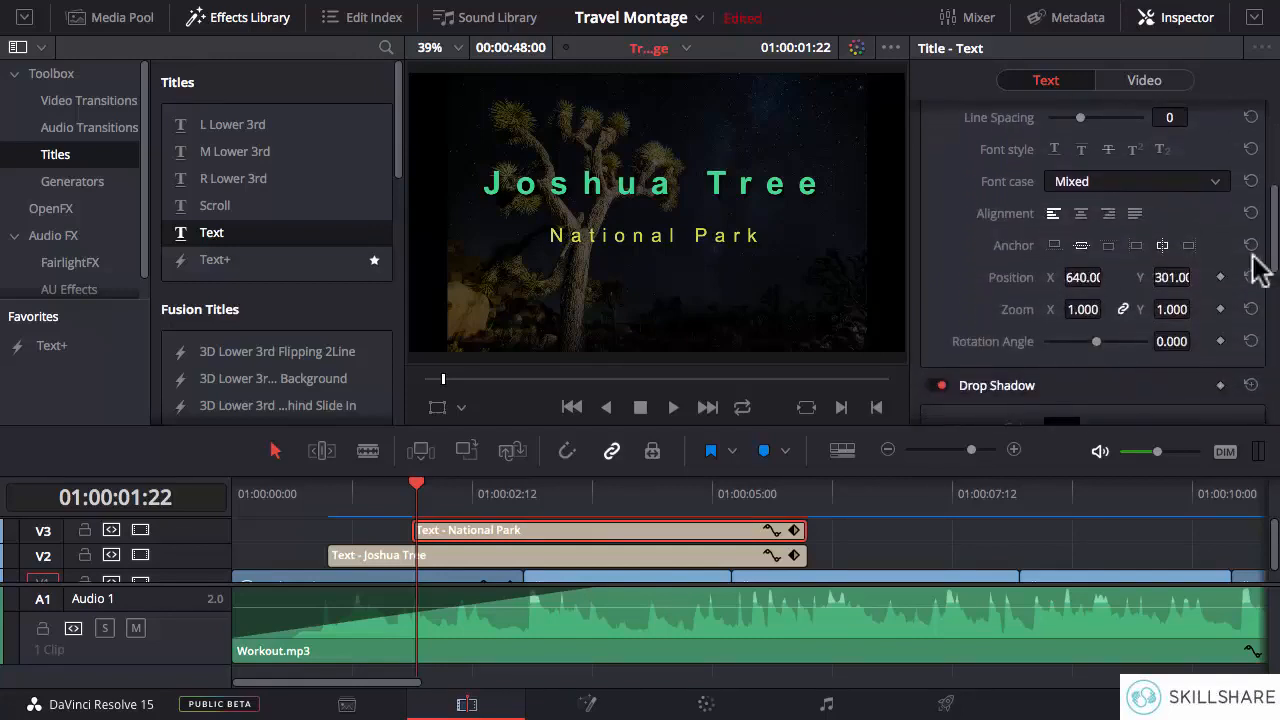
{"action": "left_click_drag", "start_coordinate": [1182, 277], "coordinate": [1196, 277]}
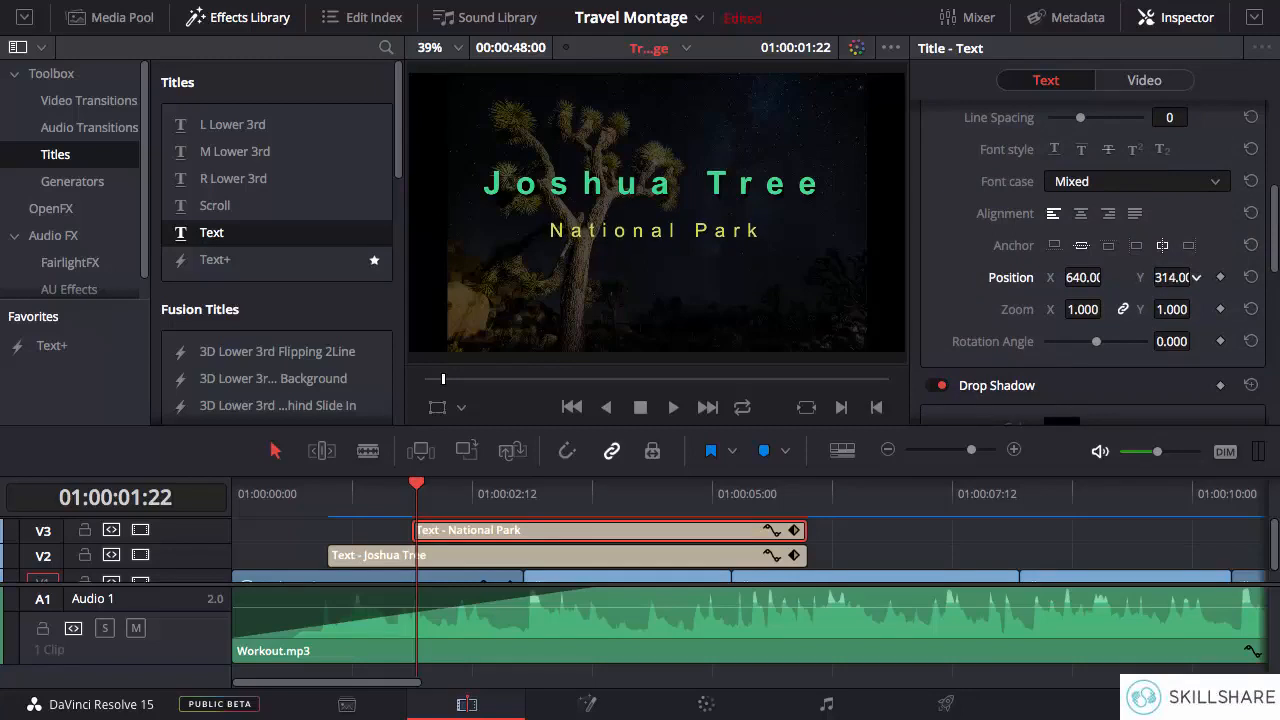
{"action": "left_click_drag", "start_coordinate": [1194, 277], "coordinate": [1173, 279]}
- Lower the Joshua Tree title towards the National Park title by setting its Y position to 411
{"action": "left_click_drag", "start_coordinate": [1274, 228], "coordinate": [1274, 138]}
{"action": "left_click", "coordinate": [472, 556]}
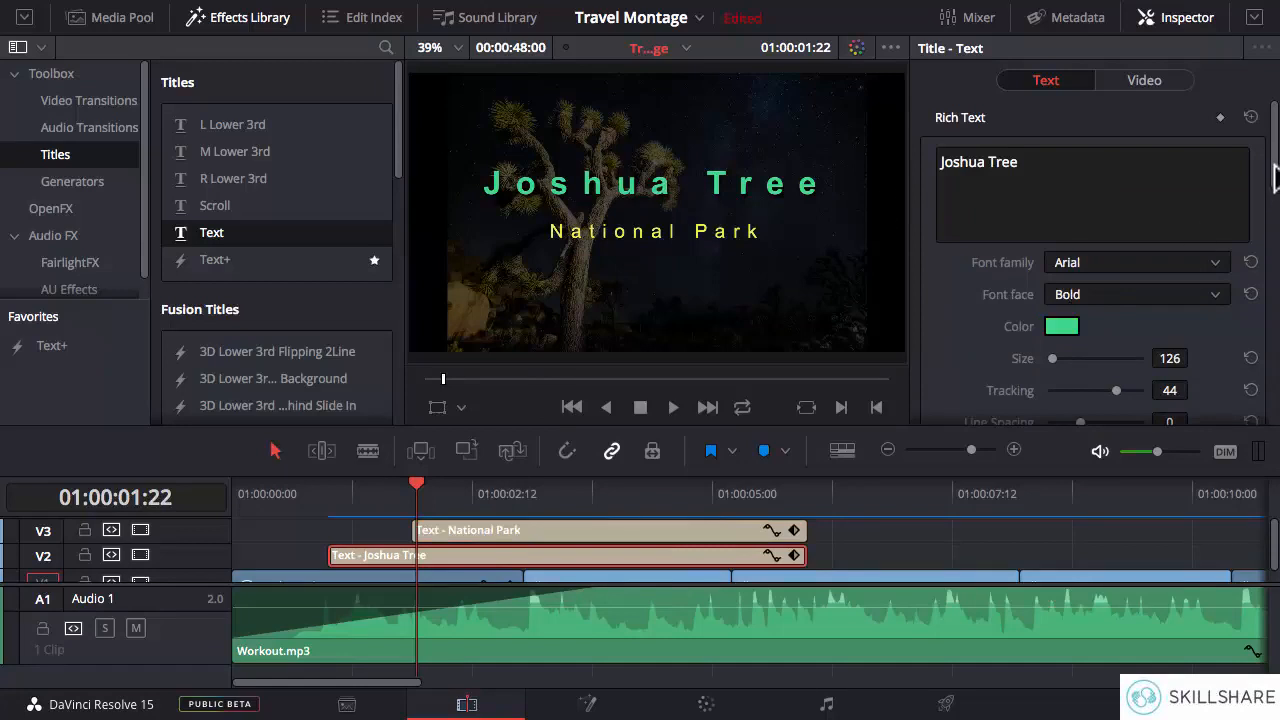
{"action": "left_click_drag", "start_coordinate": [1276, 176], "coordinate": [1276, 258]}
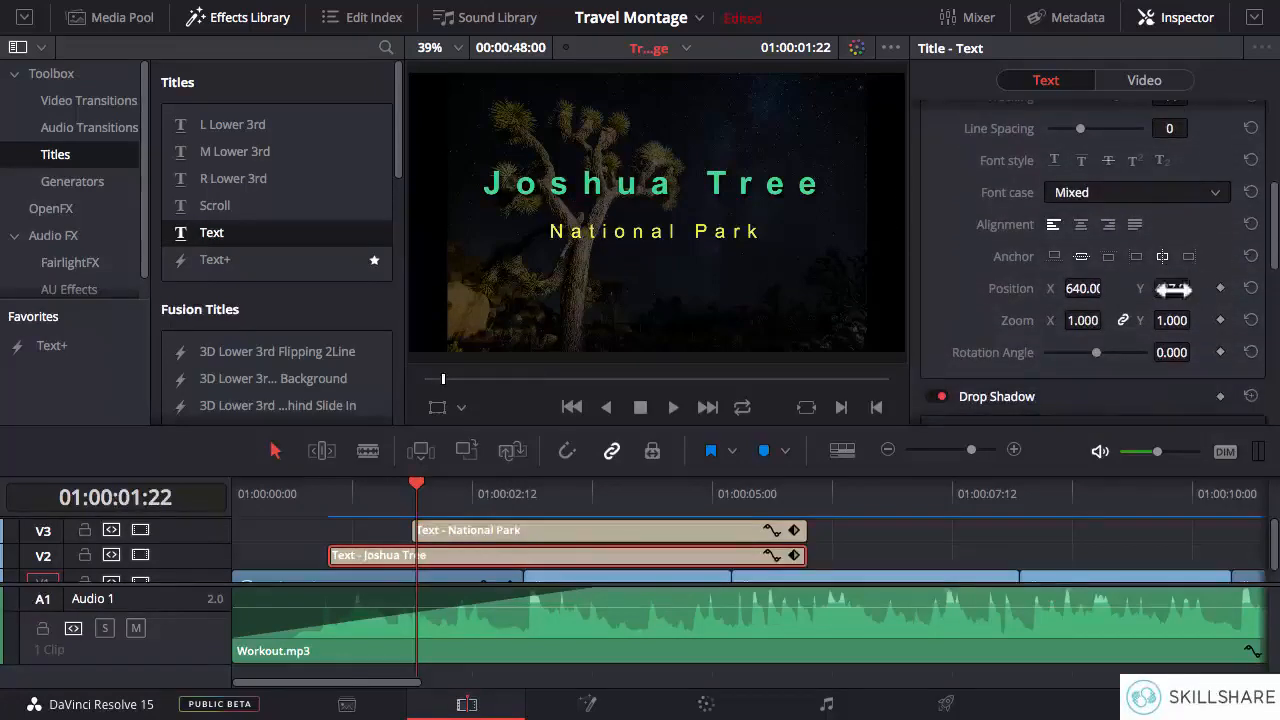
{"action": "left_click_drag", "start_coordinate": [1171, 288], "coordinate": [1197, 288]}
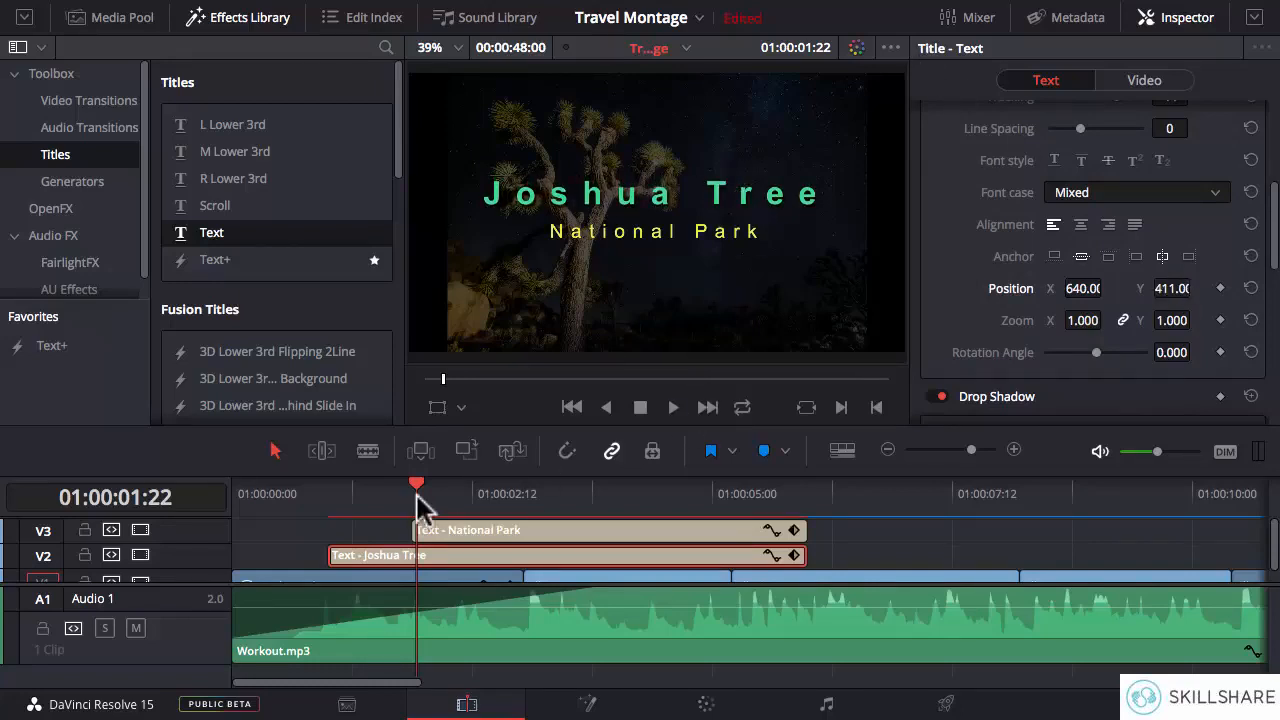
- Set the National Park title's drop shadow offset to X 5 and Y -12
{"action": "left_click", "coordinate": [805, 490]}
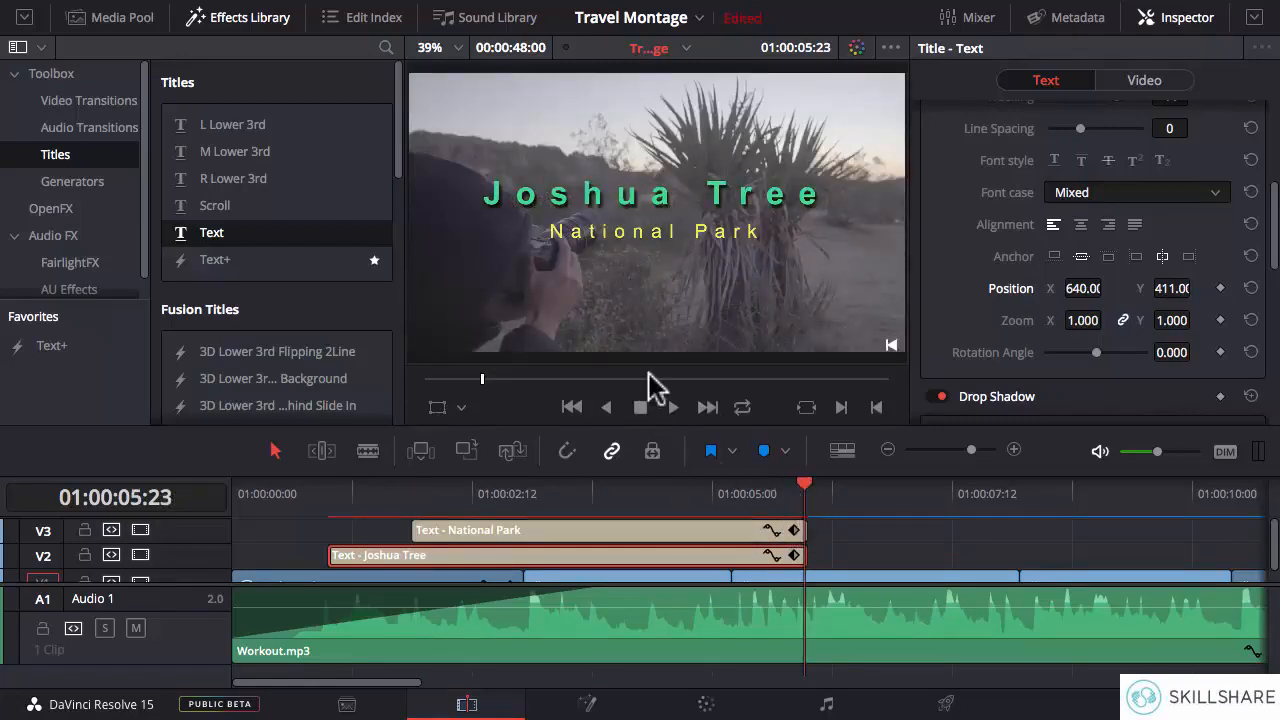
{"action": "left_click", "coordinate": [623, 532]}
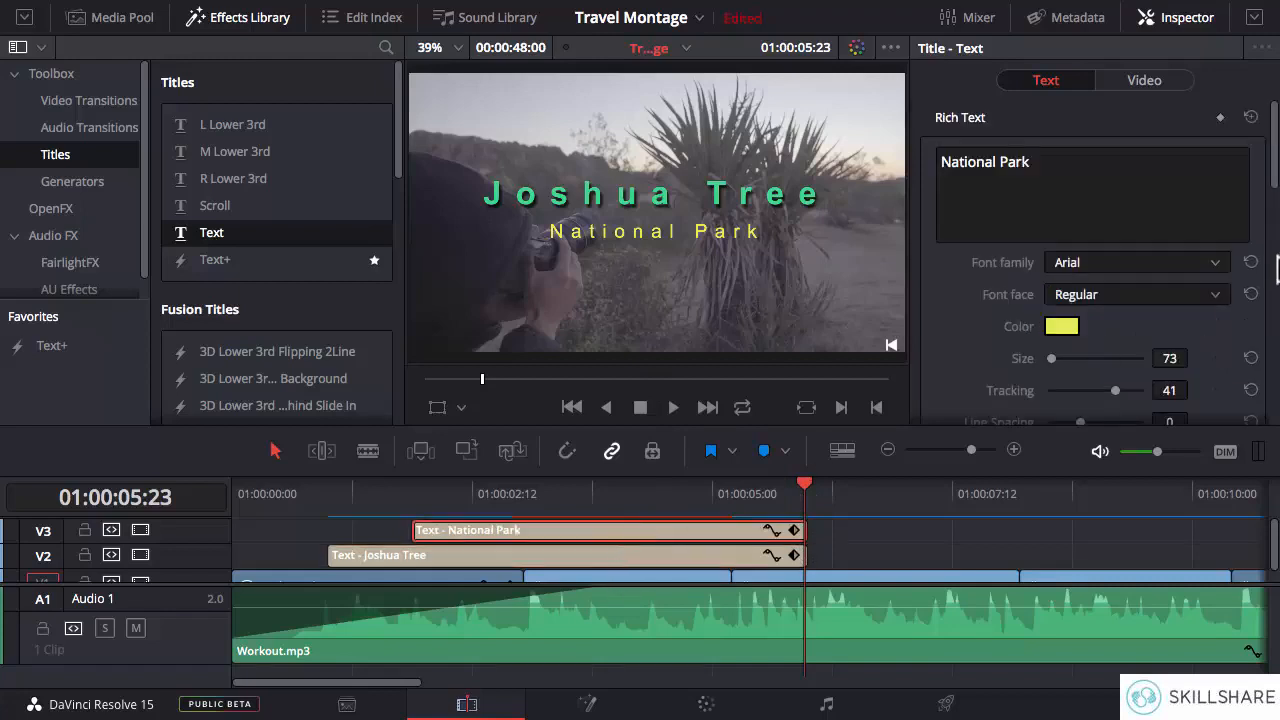
{"action": "left_click_drag", "start_coordinate": [1276, 158], "coordinate": [1272, 310]}
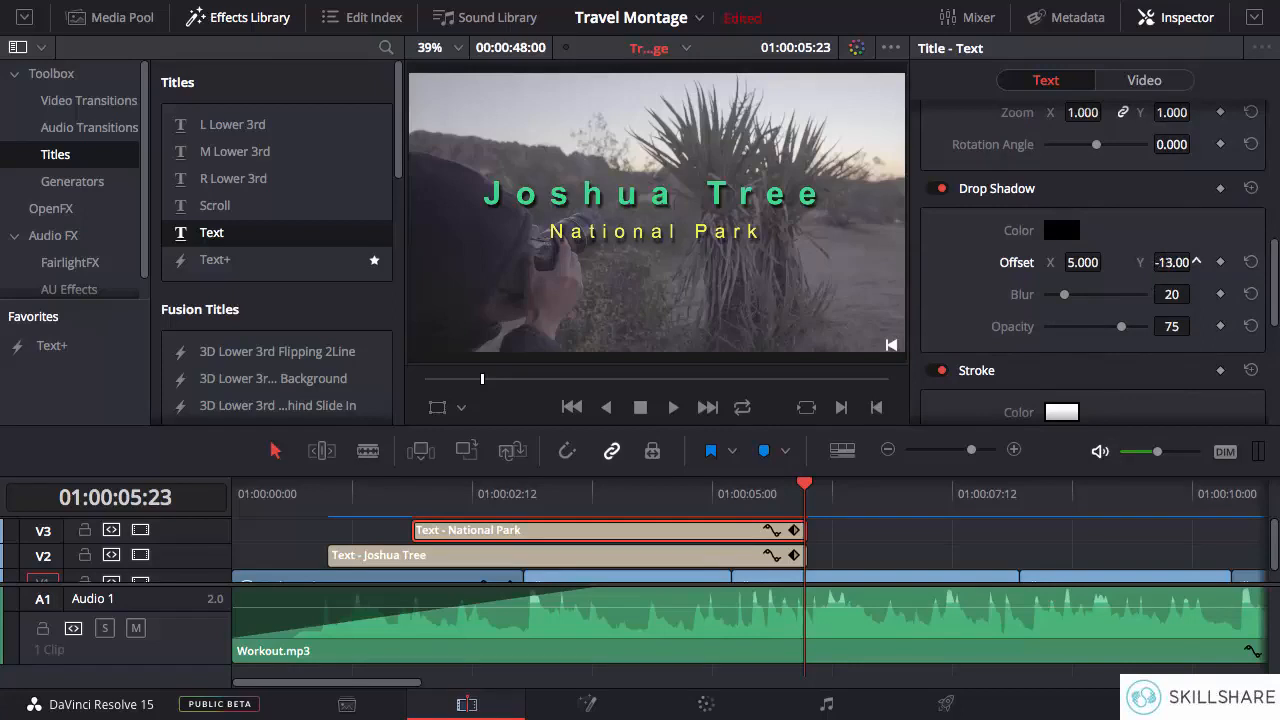
- Add a Triangle Left transition to the start of the Joshua Tree title and Triangle Right to the start of National Park
{"action": "left_click", "coordinate": [330, 490]}
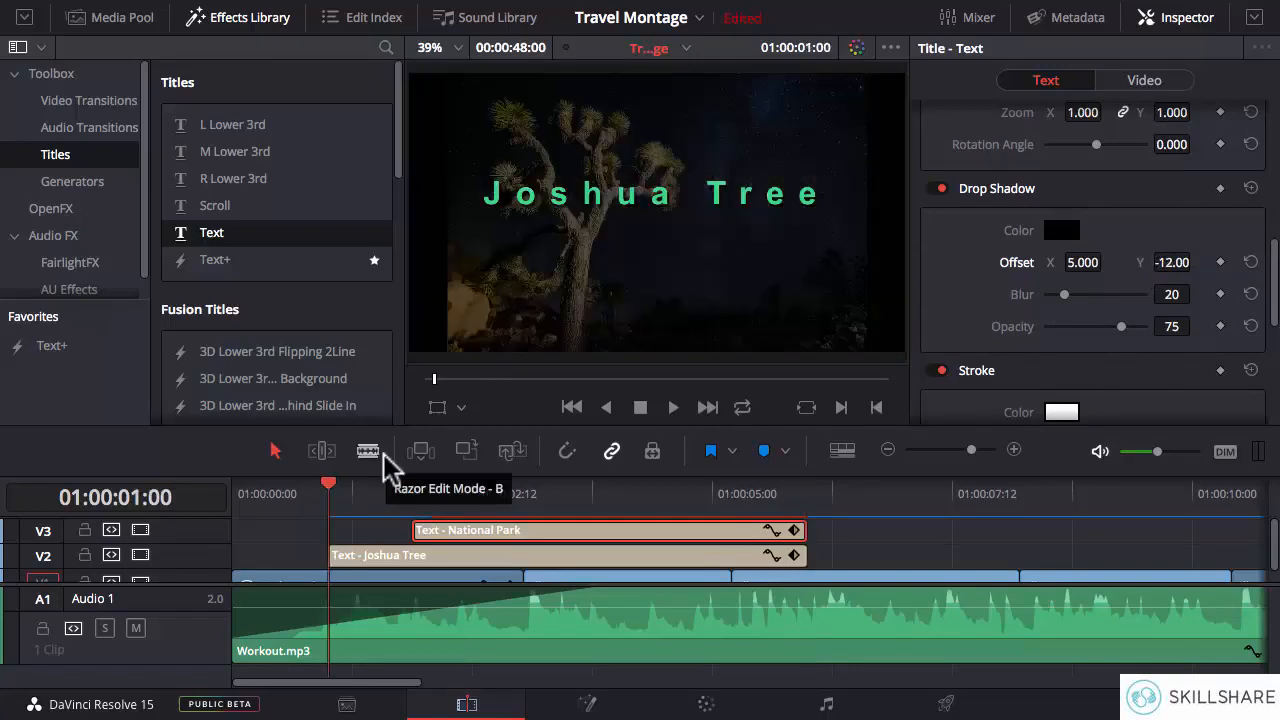
{"action": "left_click", "coordinate": [390, 567]}
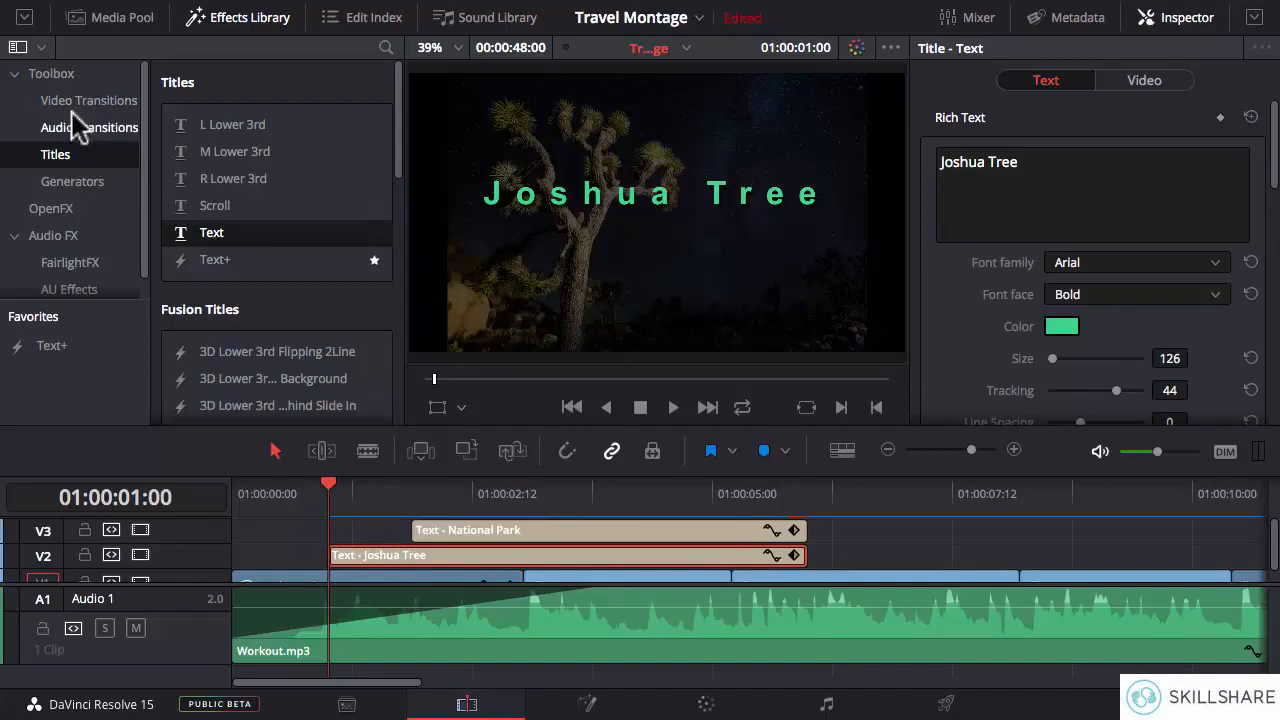
{"action": "left_click", "coordinate": [82, 100]}
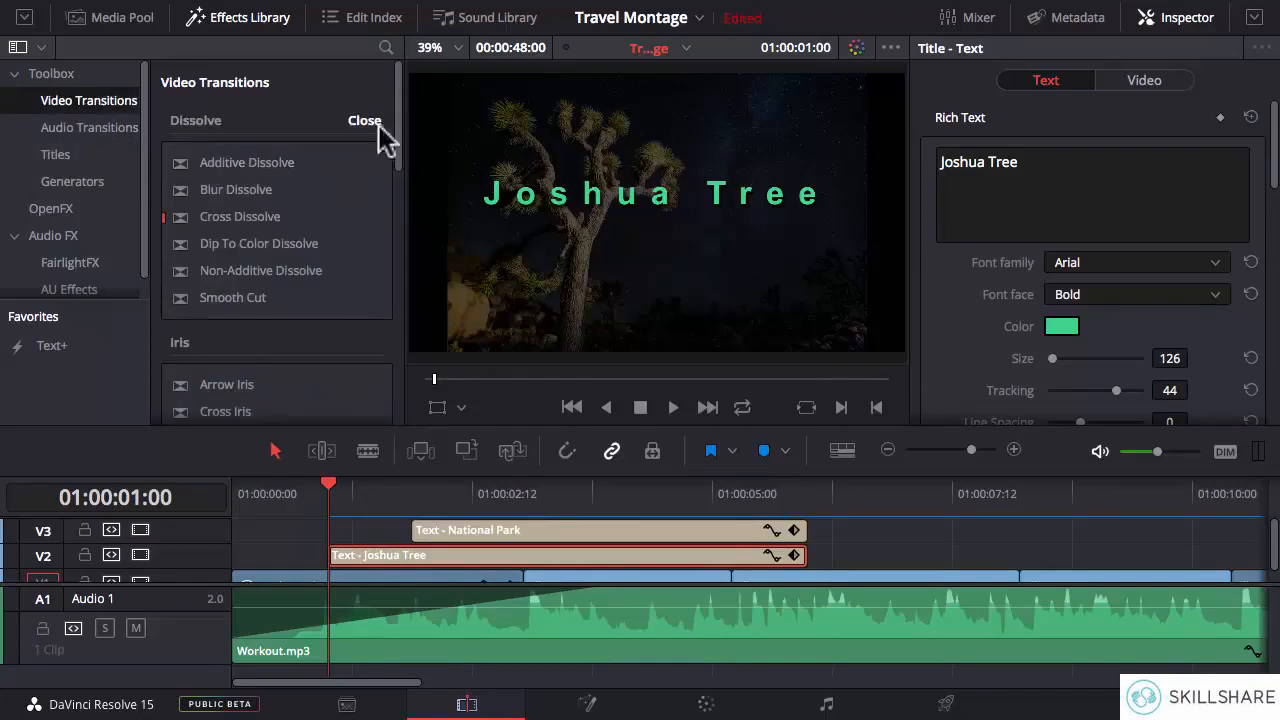
{"action": "scroll", "coordinate": [396, 123], "scroll_direction": "down", "scroll_amount": 2}
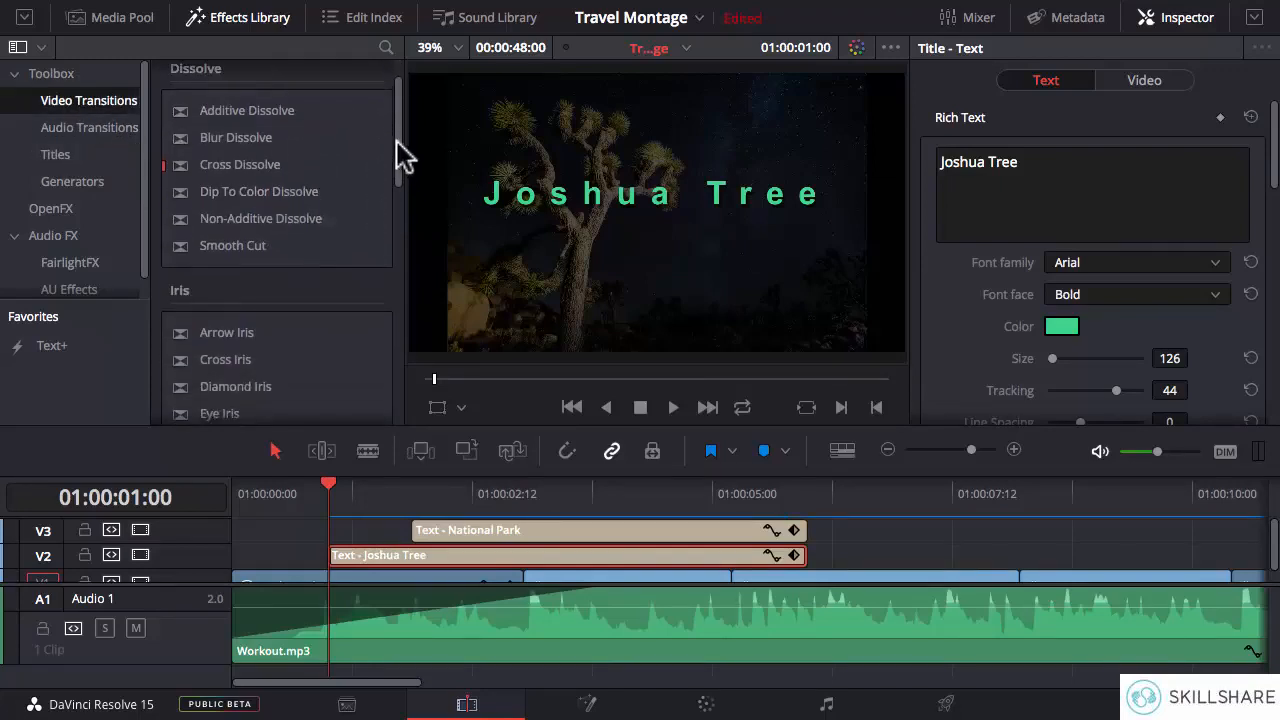
{"action": "left_click_drag", "start_coordinate": [397, 141], "coordinate": [397, 310]}
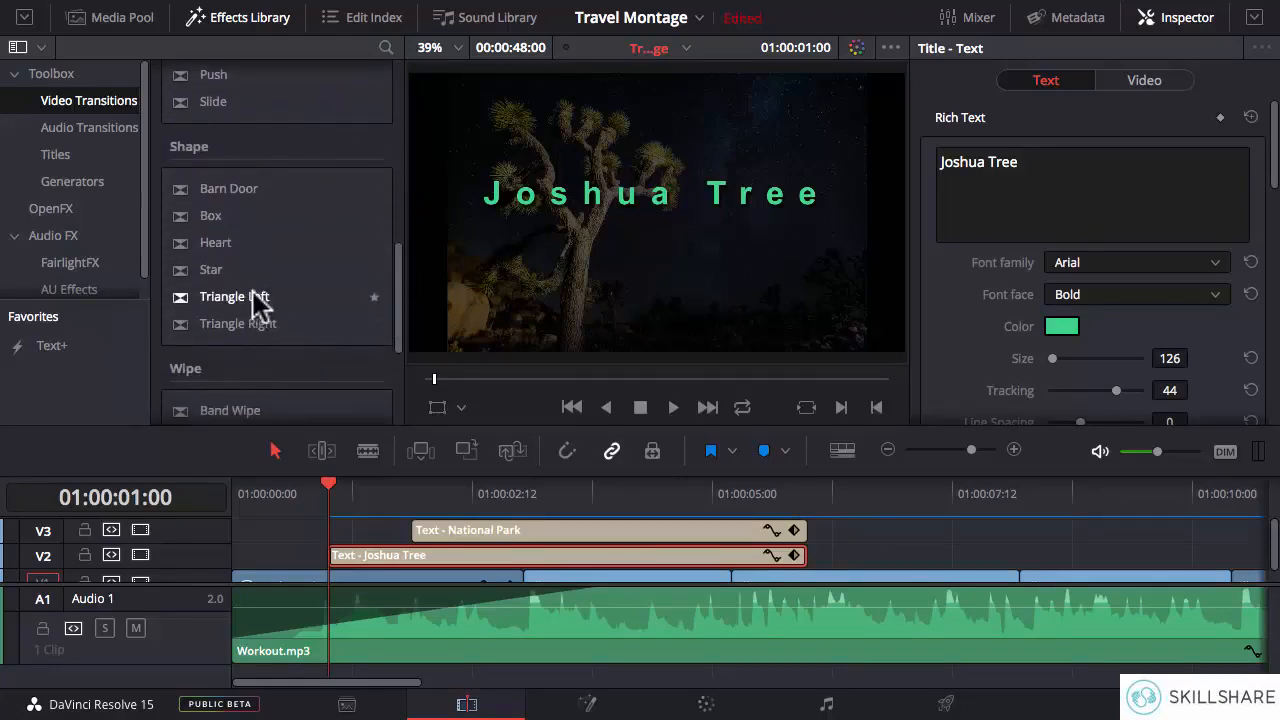
{"action": "left_click_drag", "start_coordinate": [256, 304], "coordinate": [340, 560]}
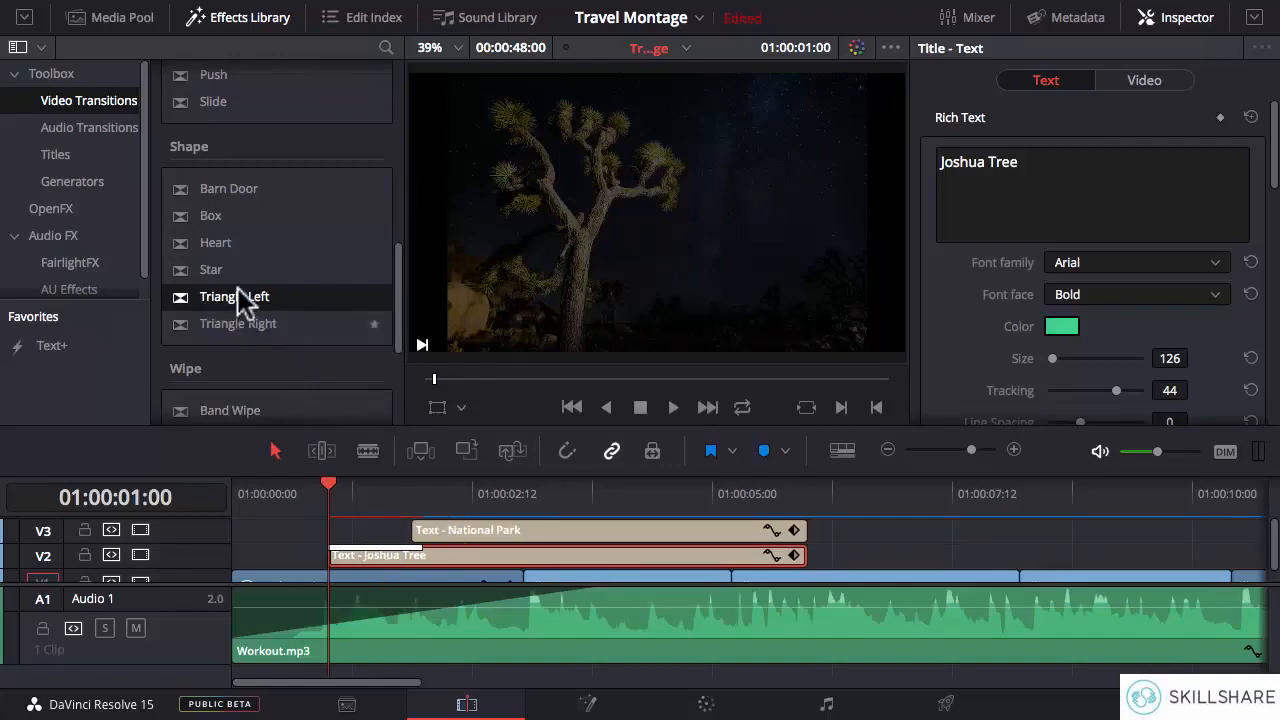
{"action": "left_click_drag", "start_coordinate": [237, 324], "coordinate": [424, 530]}
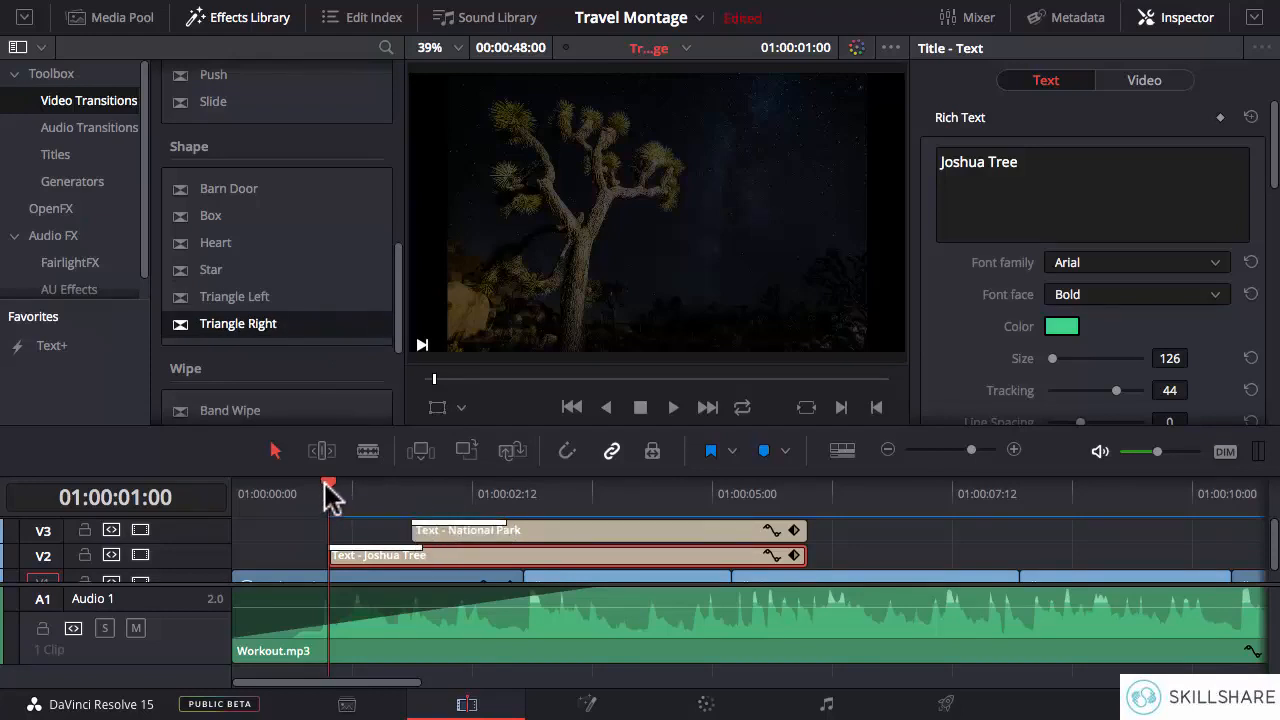
- Play back the title section to check the opening transitions and how both titles end
{"action": "key", "text": "space"}
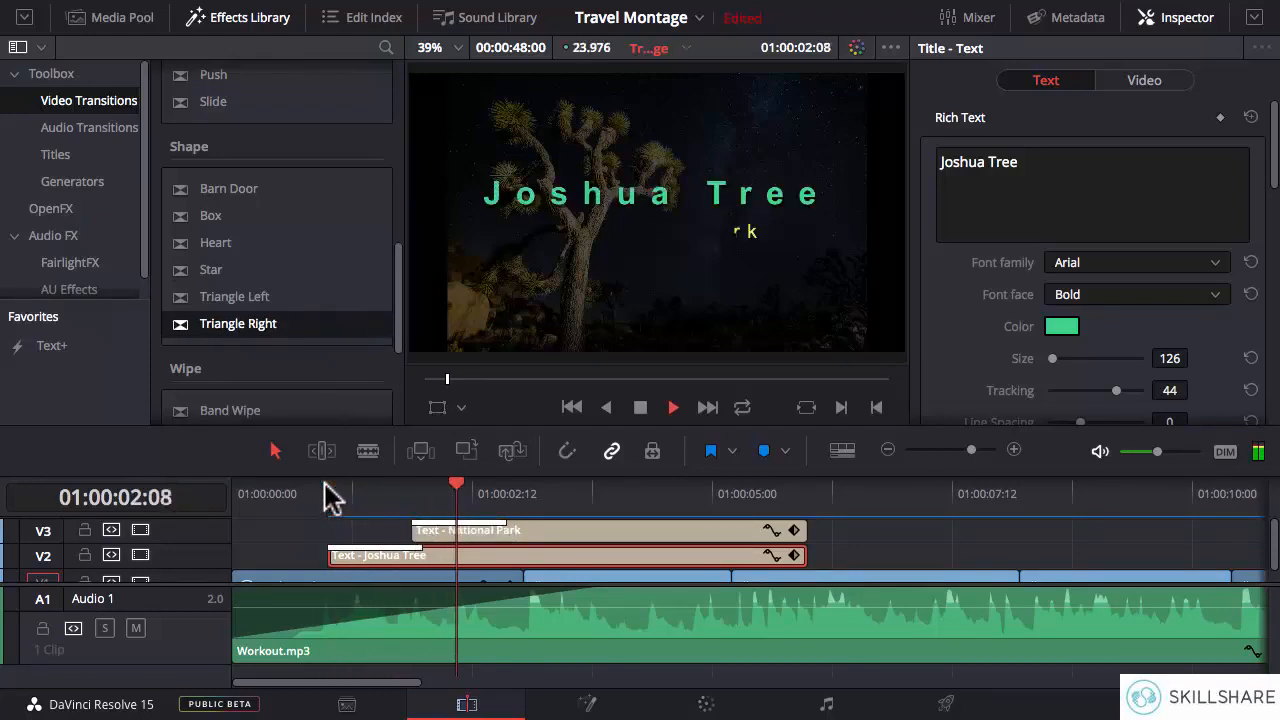
{"action": "left_click", "coordinate": [330, 497]}
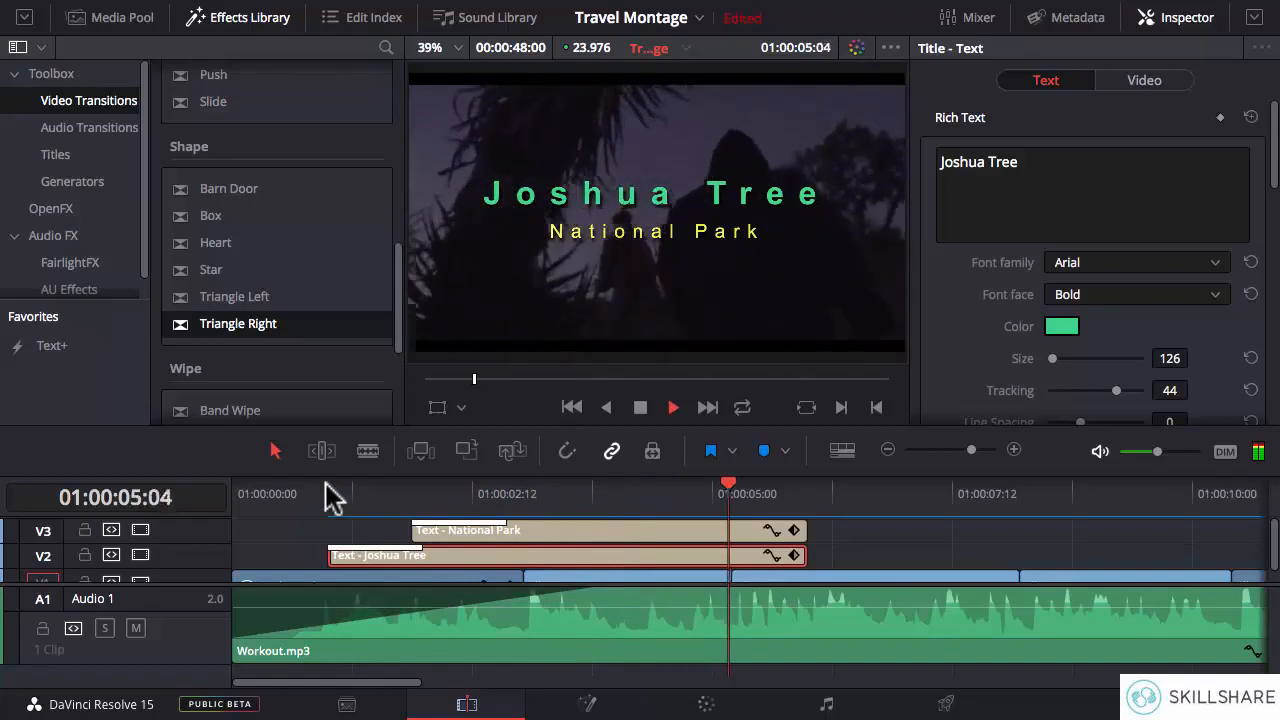
{"action": "key", "text": "space"}
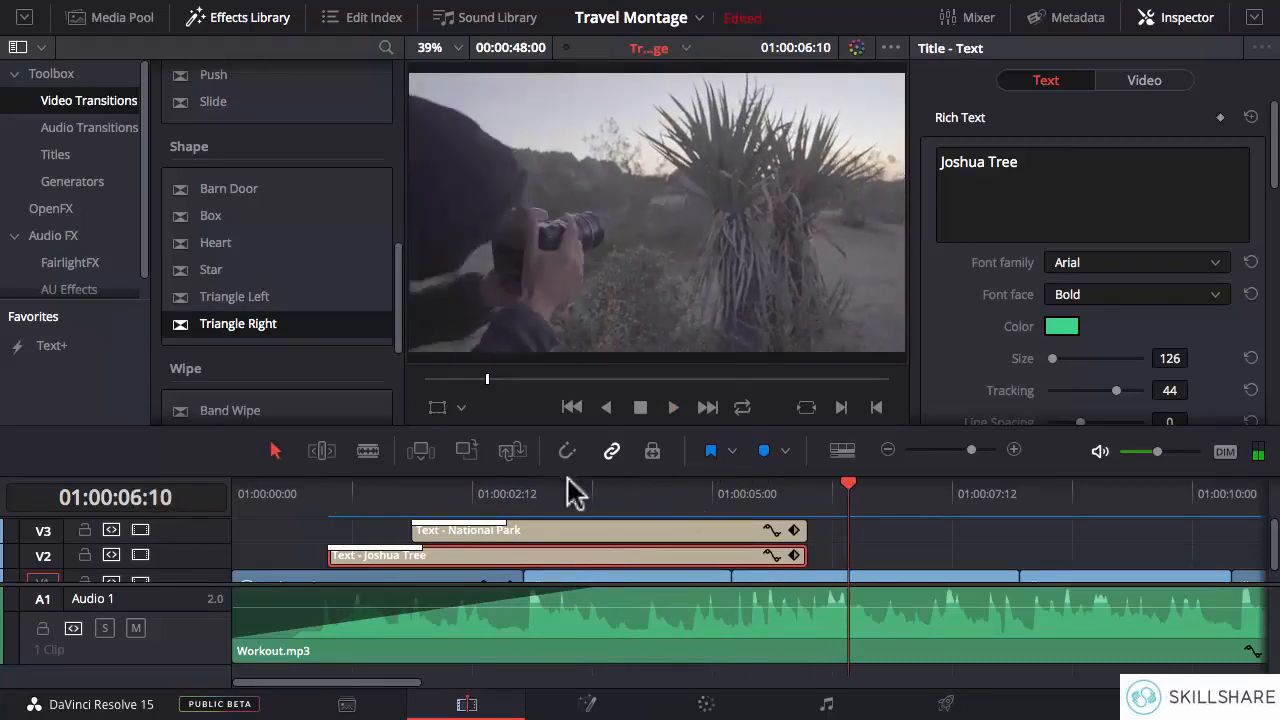
{"action": "key", "text": "Left"}
{"action": "key", "text": "Left"}
{"action": "key", "text": "Left"}
{"action": "key", "text": "Left"}
{"action": "key", "text": "Left"}
{"action": "key", "text": "Left"}
{"action": "key", "text": "Left"}
{"action": "key", "text": "Left"}
{"action": "key", "text": "Left"}
{"action": "key", "text": "Left"}
{"action": "key", "text": "Left"}
{"action": "key", "text": "Left"}
{"action": "key", "text": "Left"}
{"action": "key", "text": "Left"}
{"action": "key", "text": "Left"}
{"action": "key", "text": "Left"}
{"action": "key", "text": "Left"}
{"action": "key", "text": "Left"}
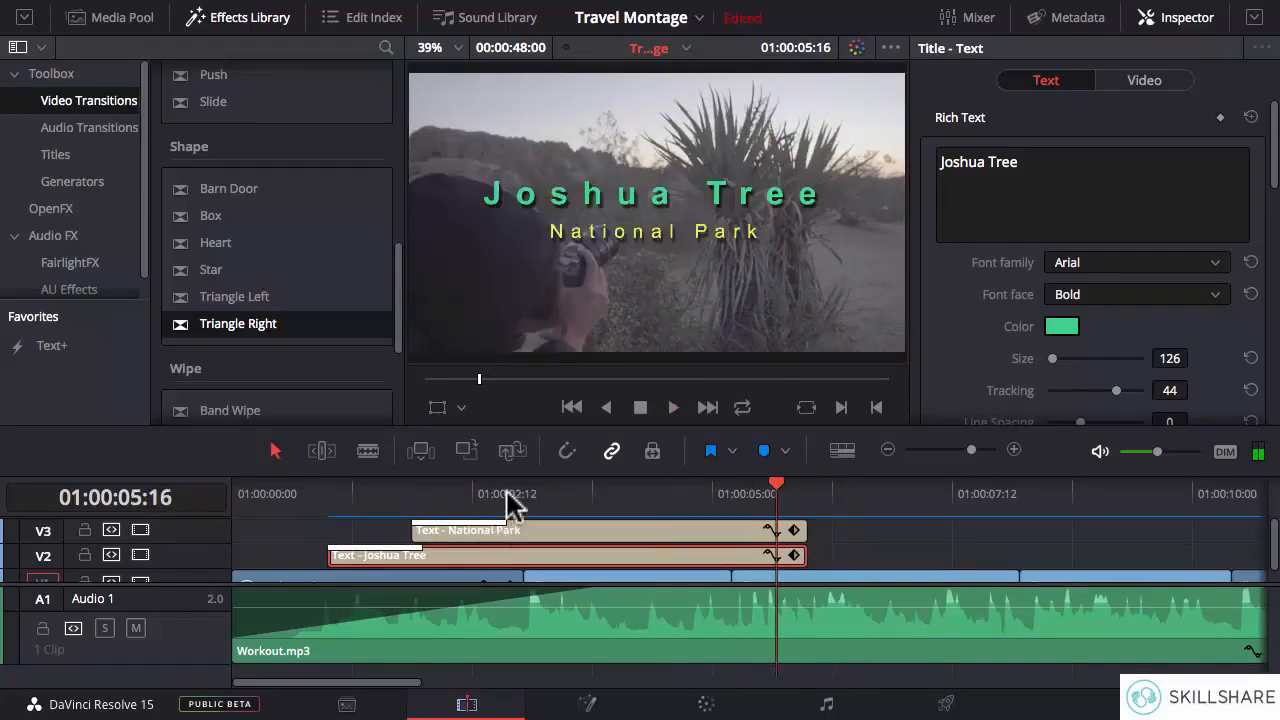
{"action": "left_click", "coordinate": [522, 492]}
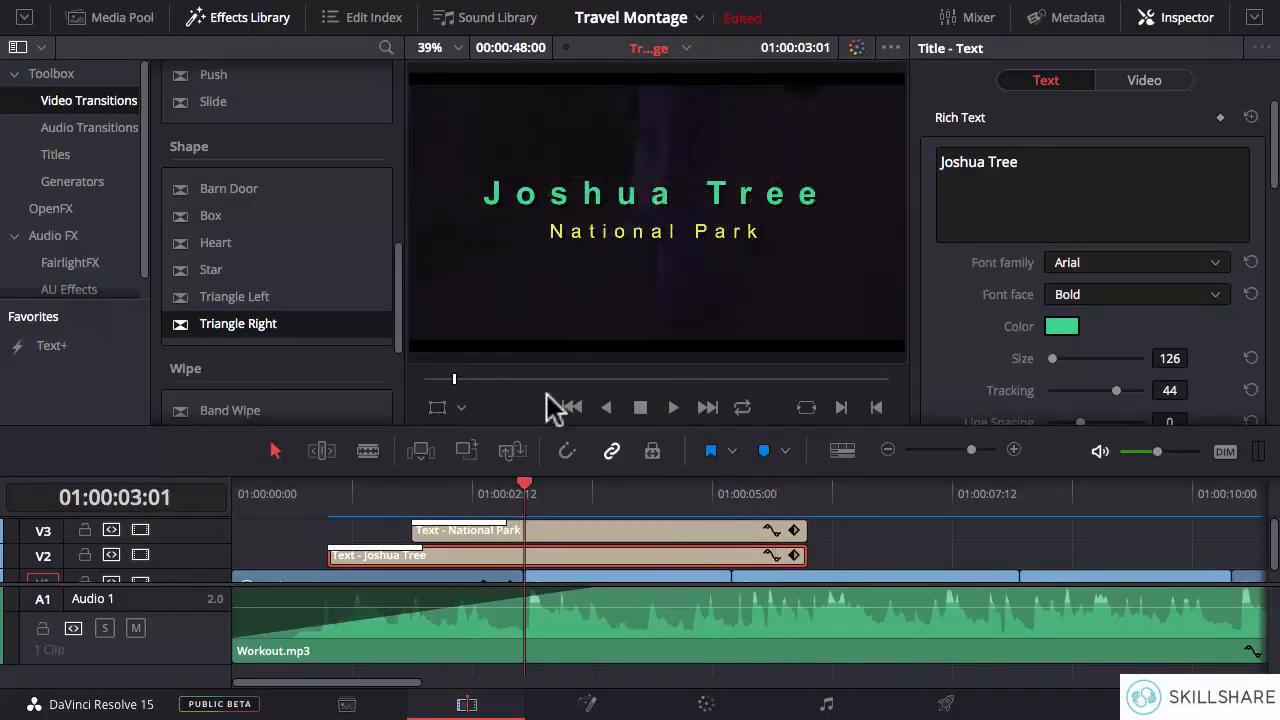
{"action": "left_click", "coordinate": [681, 496]}
{"action": "key", "text": "space"}
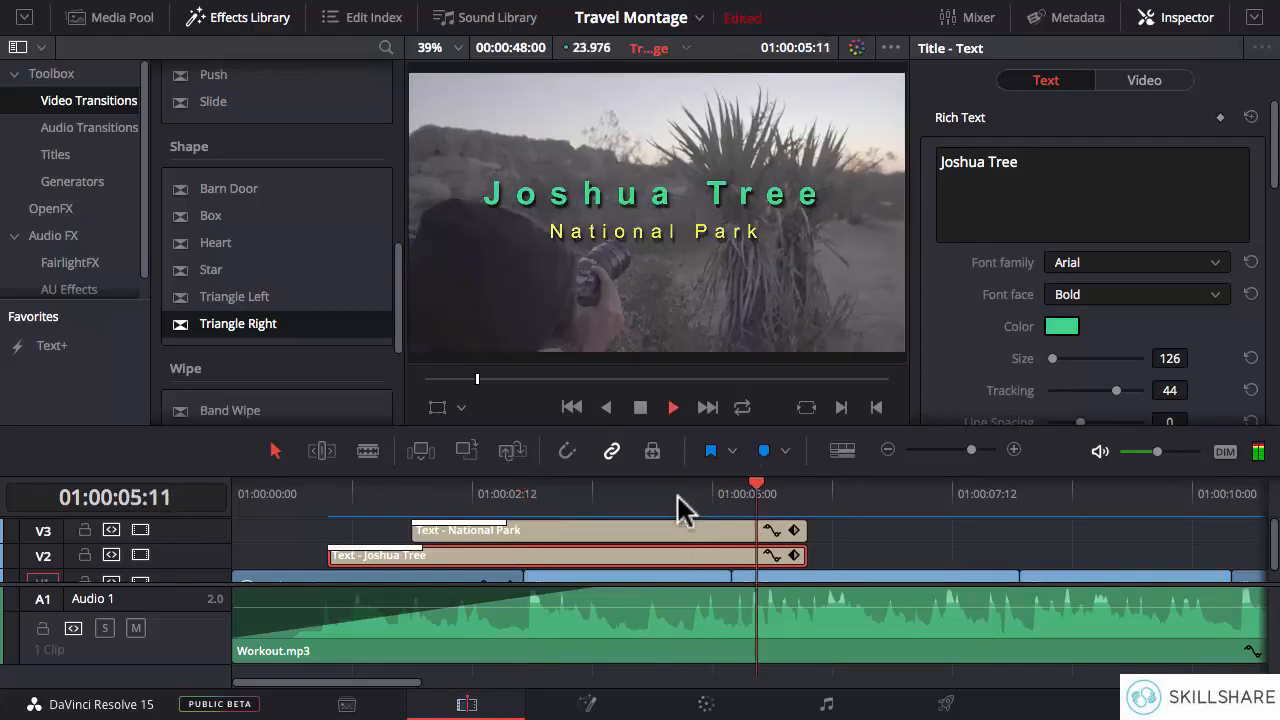
{"action": "key", "text": "space"}
- Add an opacity keyframe at 100 to the Joshua Tree title at 01:00:04:20
{"action": "left_click", "coordinate": [804, 494]}
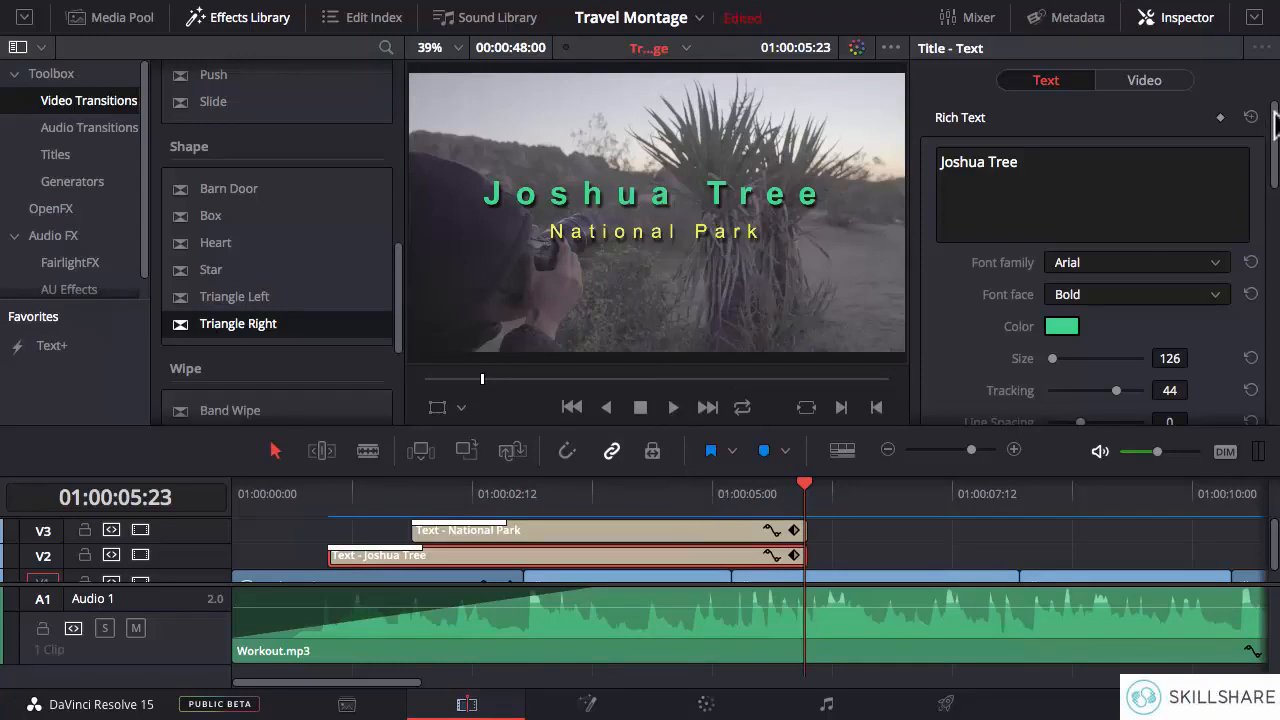
{"action": "left_click", "coordinate": [1124, 86]}
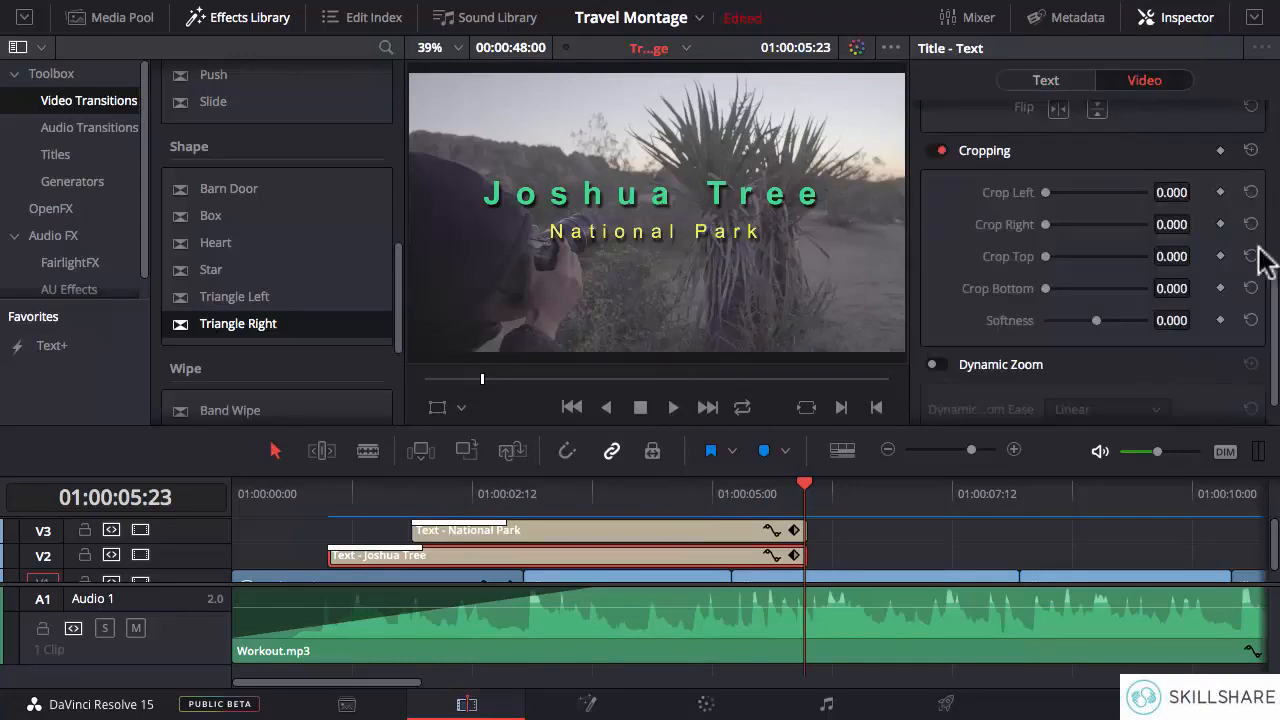
{"action": "left_click_drag", "start_coordinate": [1275, 340], "coordinate": [1275, 165]}
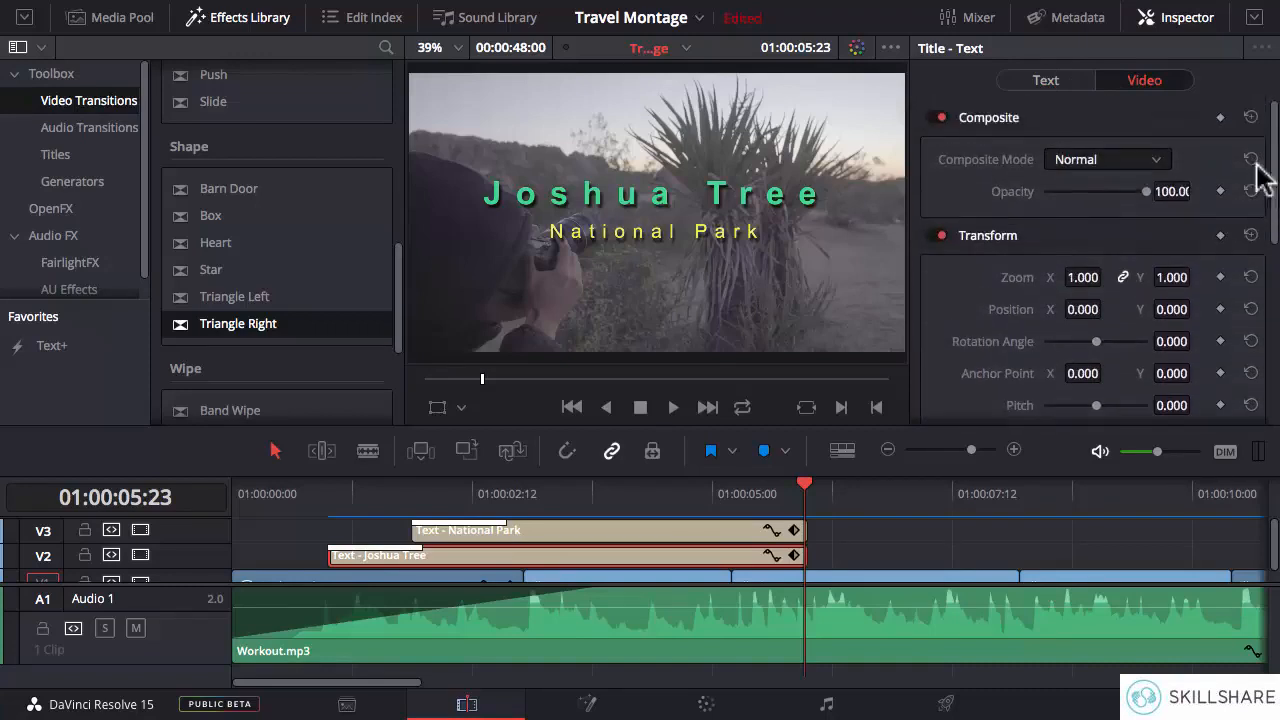
{"action": "left_click", "coordinate": [697, 492]}
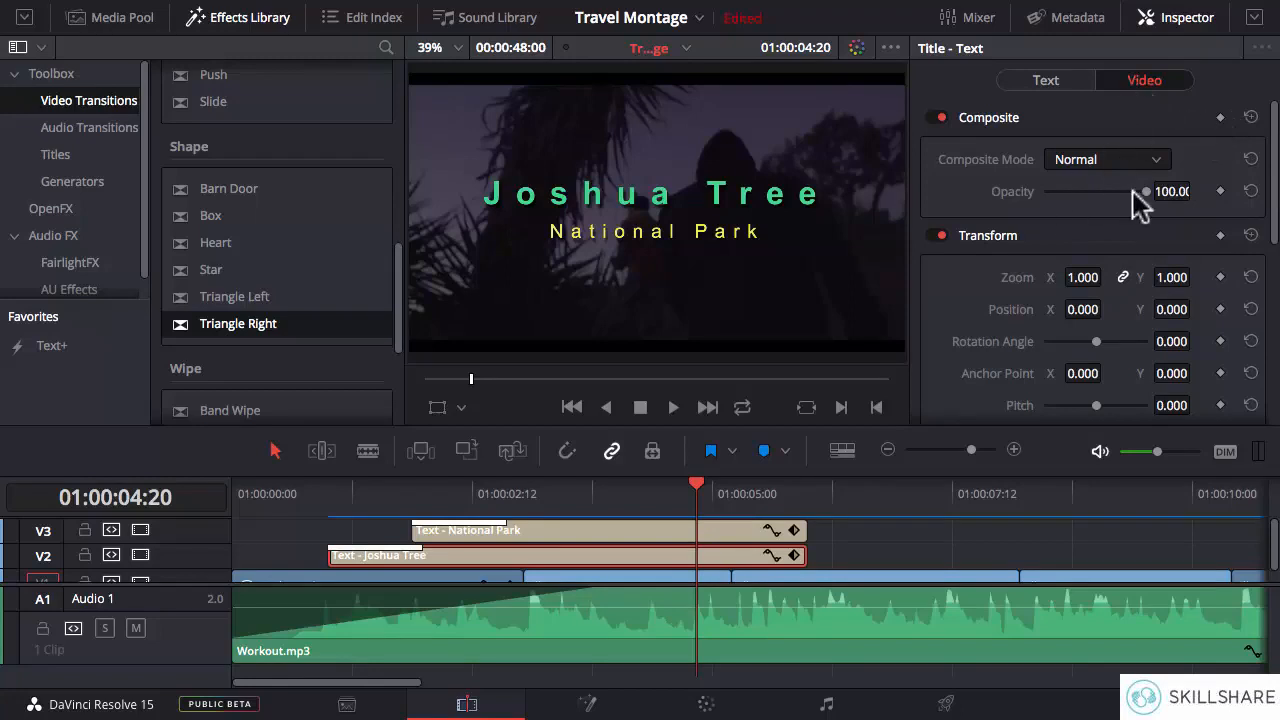
{"action": "left_click", "coordinate": [1220, 191]}
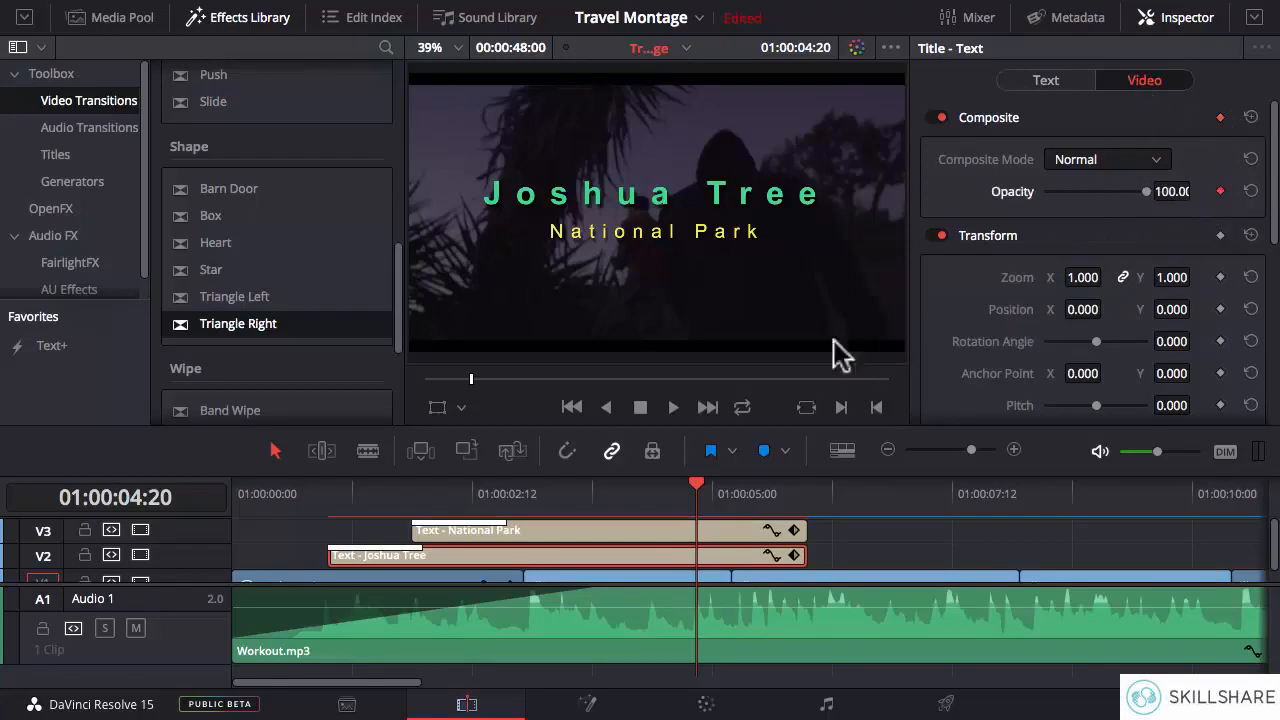
- Fade out the National Park title with opacity keyframes of 100 at 01:00:04:20 and 0 at 01:00:05:23
{"action": "left_click", "coordinate": [659, 533]}
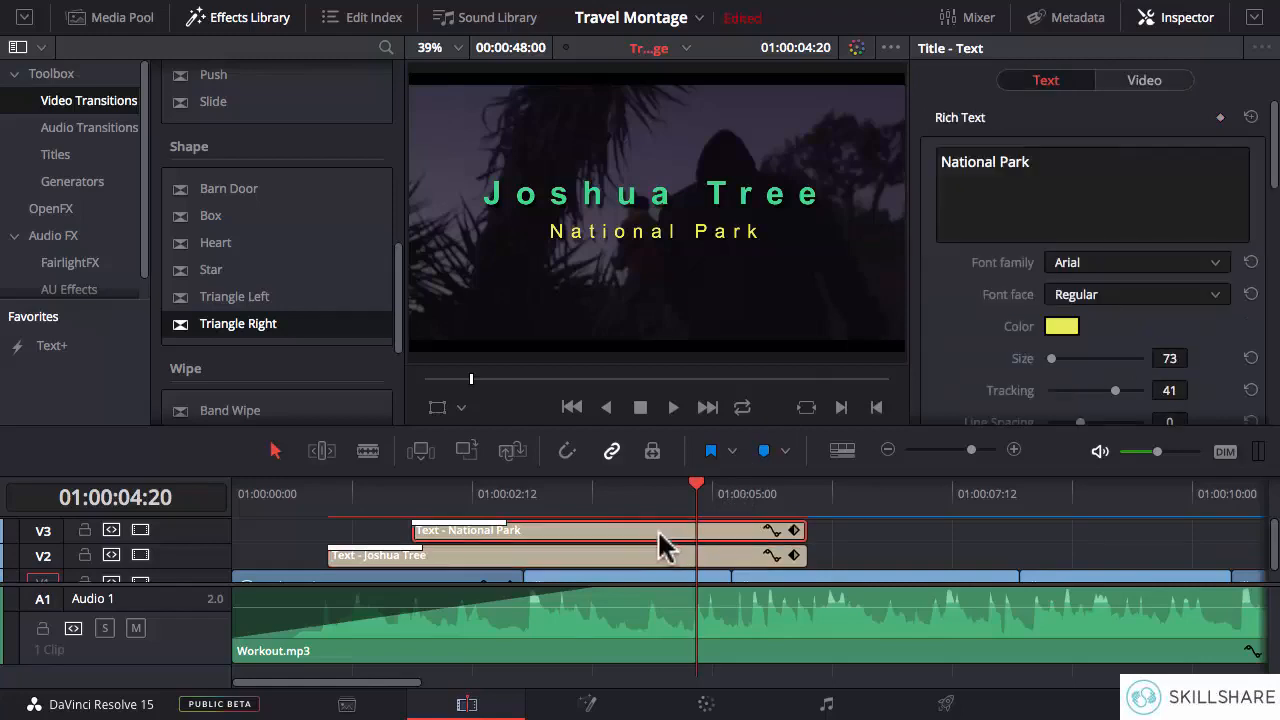
{"action": "left_click", "coordinate": [1128, 80]}
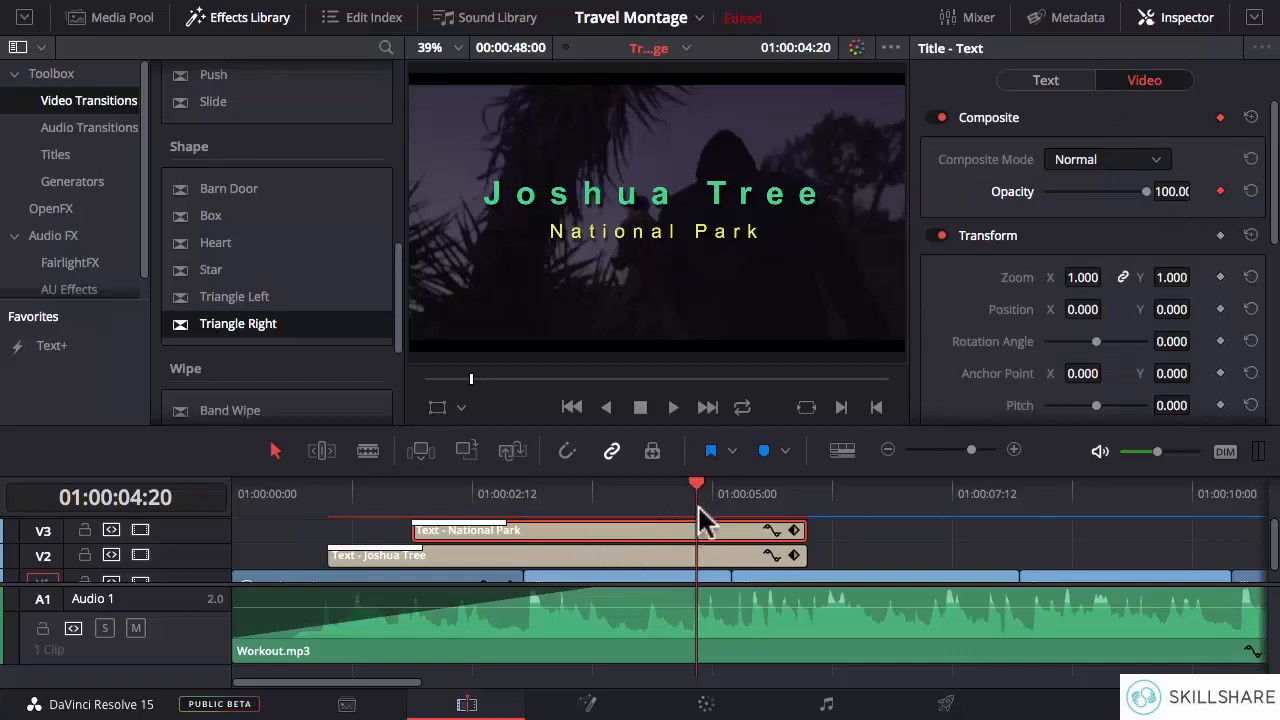
{"action": "left_click", "coordinate": [804, 485]}
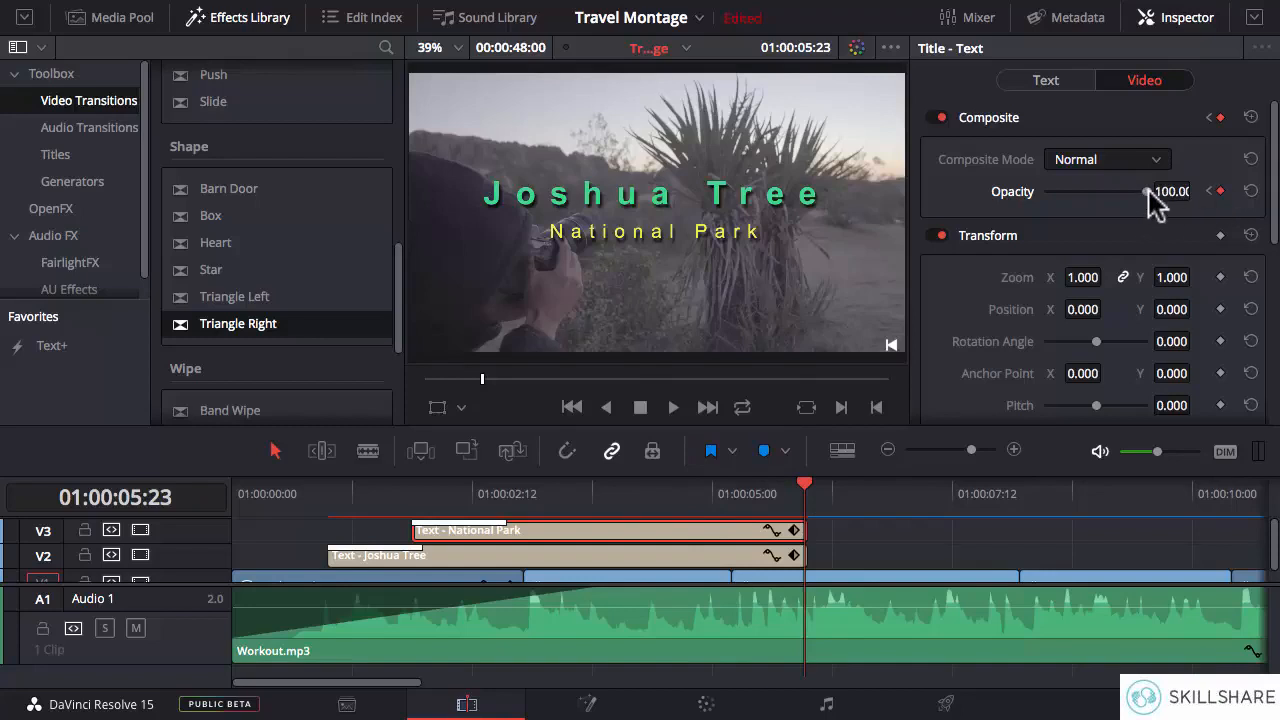
{"action": "left_click_drag", "start_coordinate": [1148, 192], "coordinate": [1021, 196]}
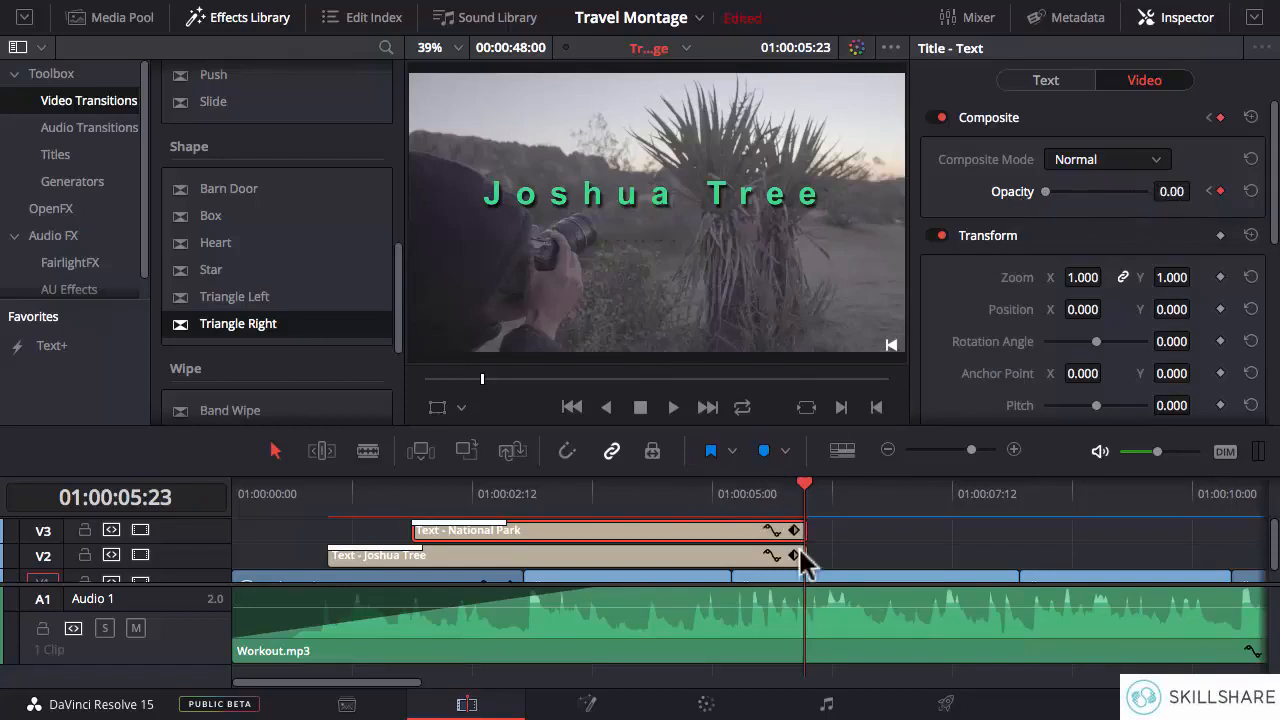
- Complete the Joshua Tree title's fade-out by setting its opacity to 0 at 01:00:05:23
{"action": "left_click", "coordinate": [742, 557]}
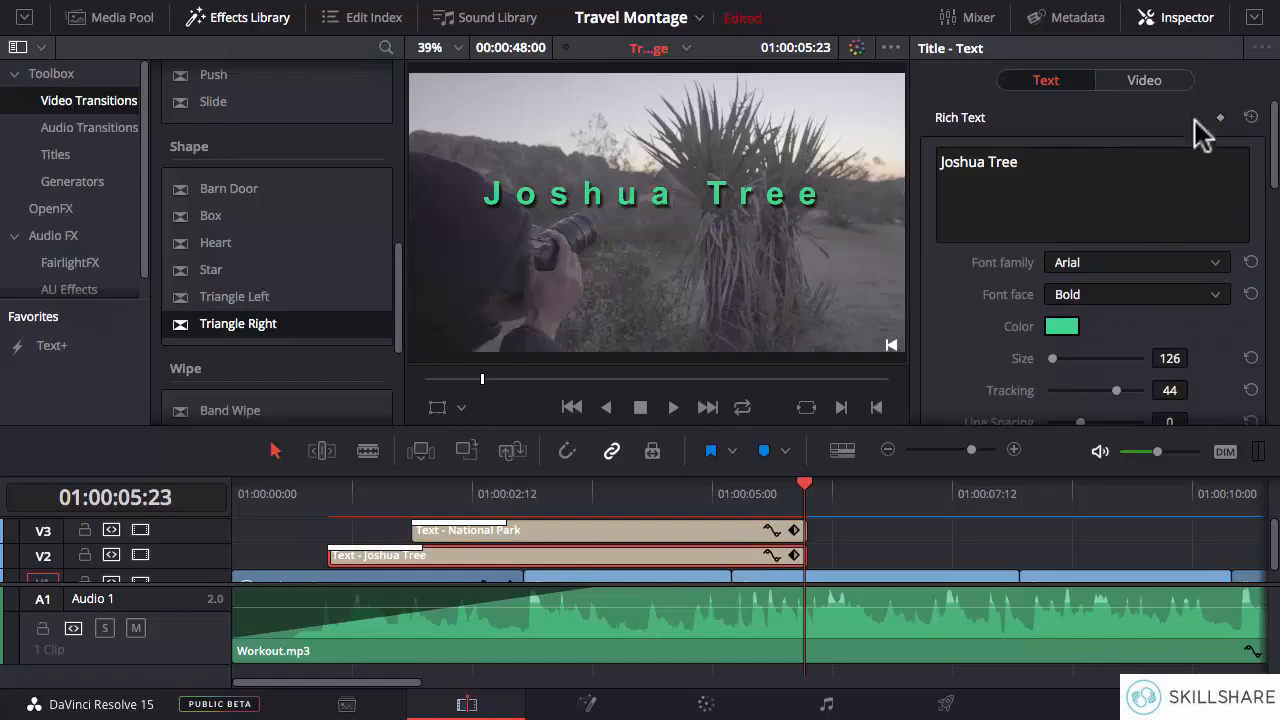
{"action": "left_click", "coordinate": [1145, 80]}
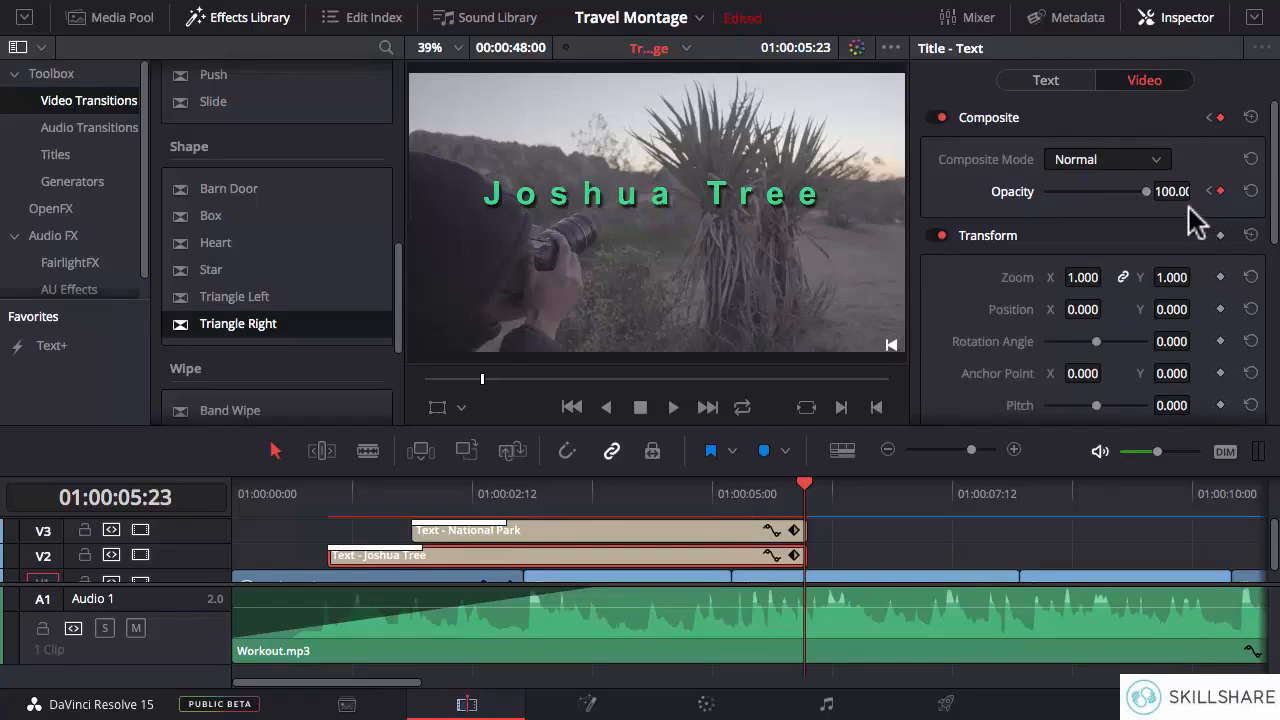
{"action": "left_click_drag", "start_coordinate": [1145, 192], "coordinate": [1046, 193]}
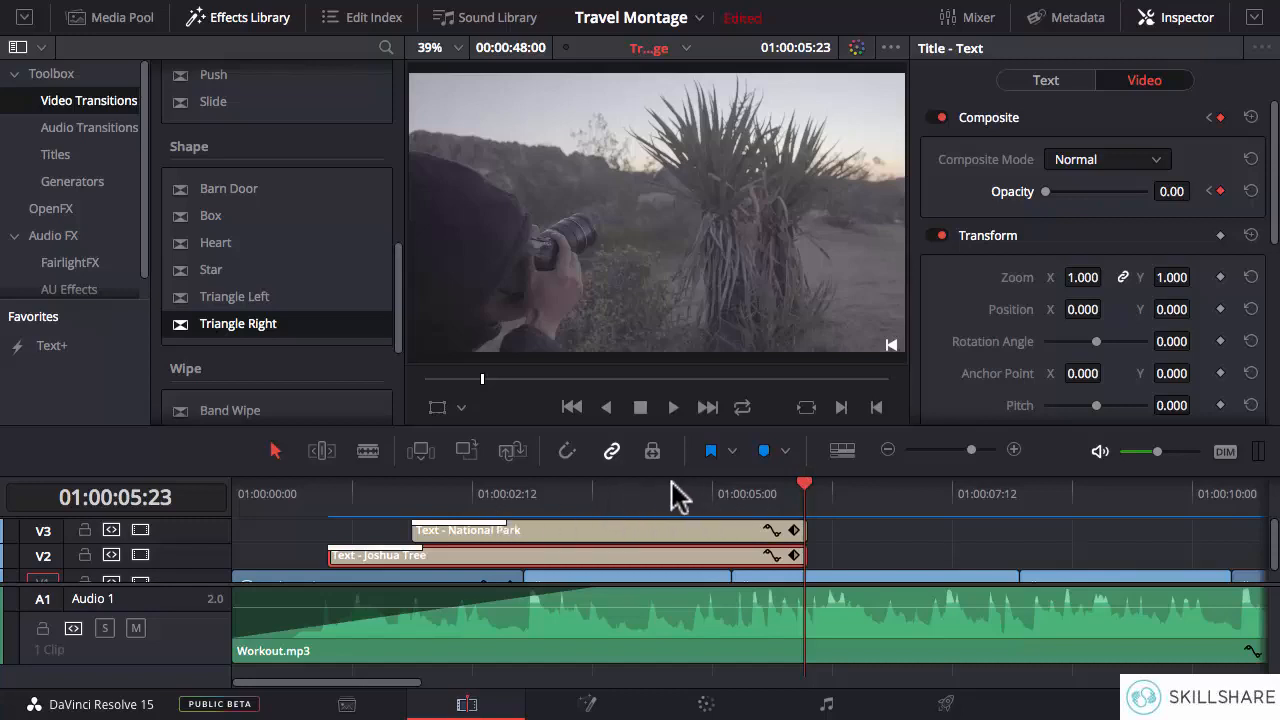
- Play back both titles from 01:00:01:01 to check their fade-out, and bring the end of the montage into view
{"action": "left_click", "coordinate": [333, 490]}
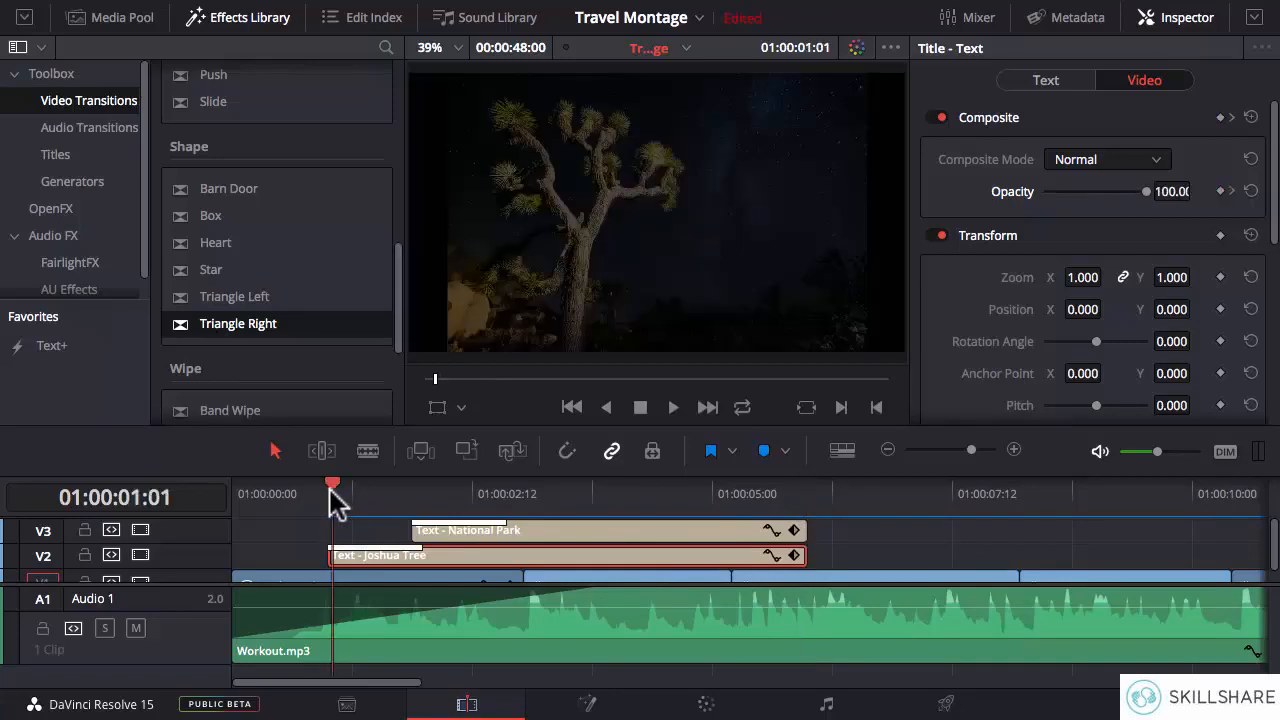
{"action": "key", "text": "space"}
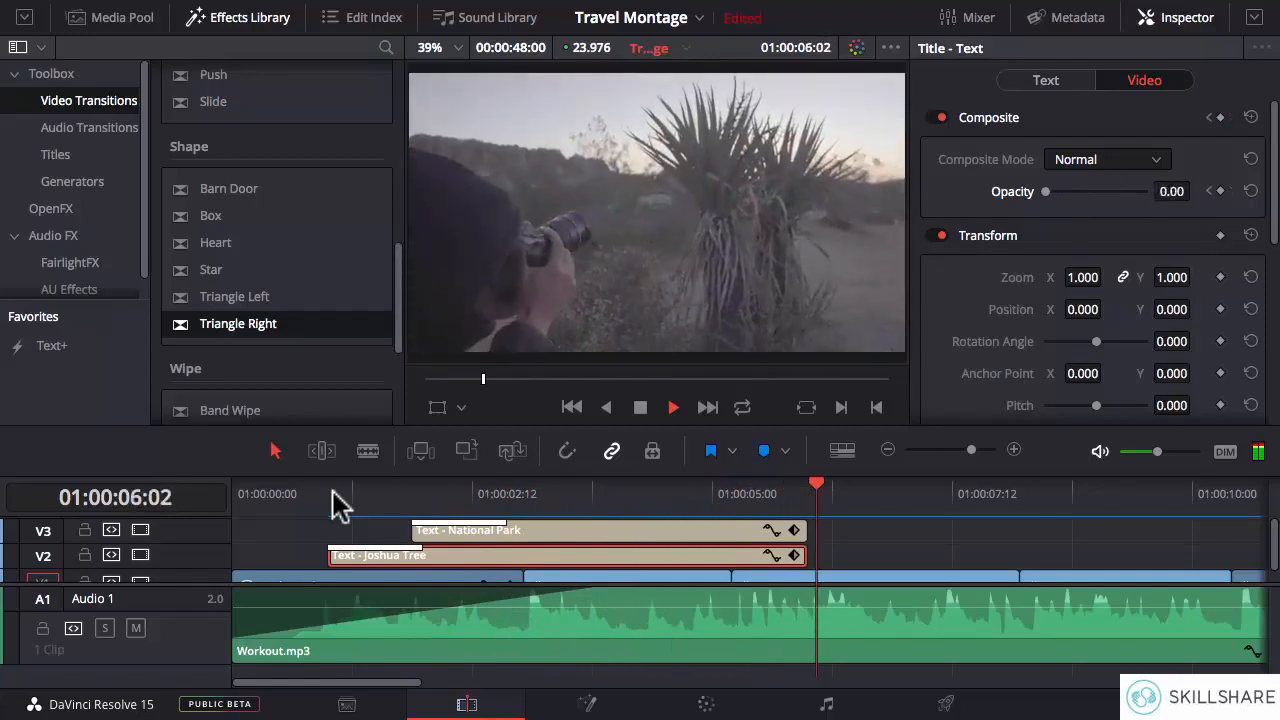
{"action": "key", "text": "space"}
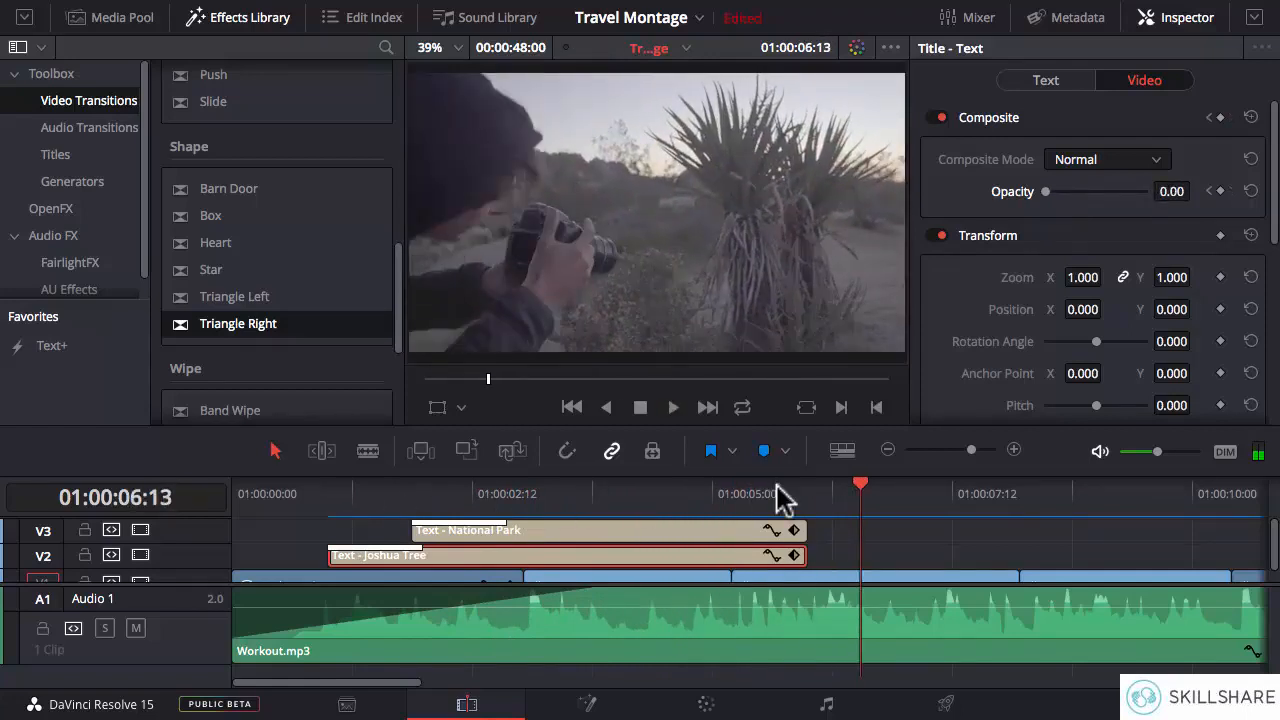
{"action": "left_click_drag", "start_coordinate": [403, 682], "coordinate": [1144, 672]}
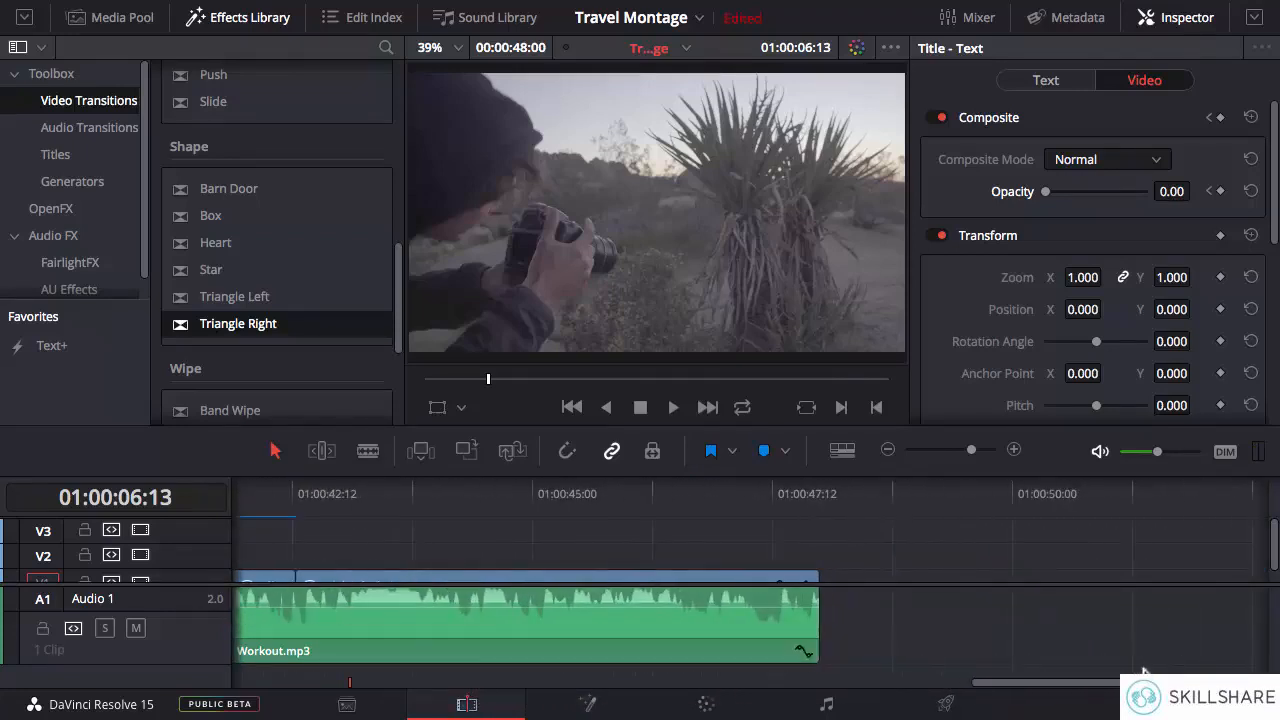
- Add a basic Text title on video track V2 at 01:00:43:13, above the night-sky clip
{"action": "left_click", "coordinate": [560, 485]}
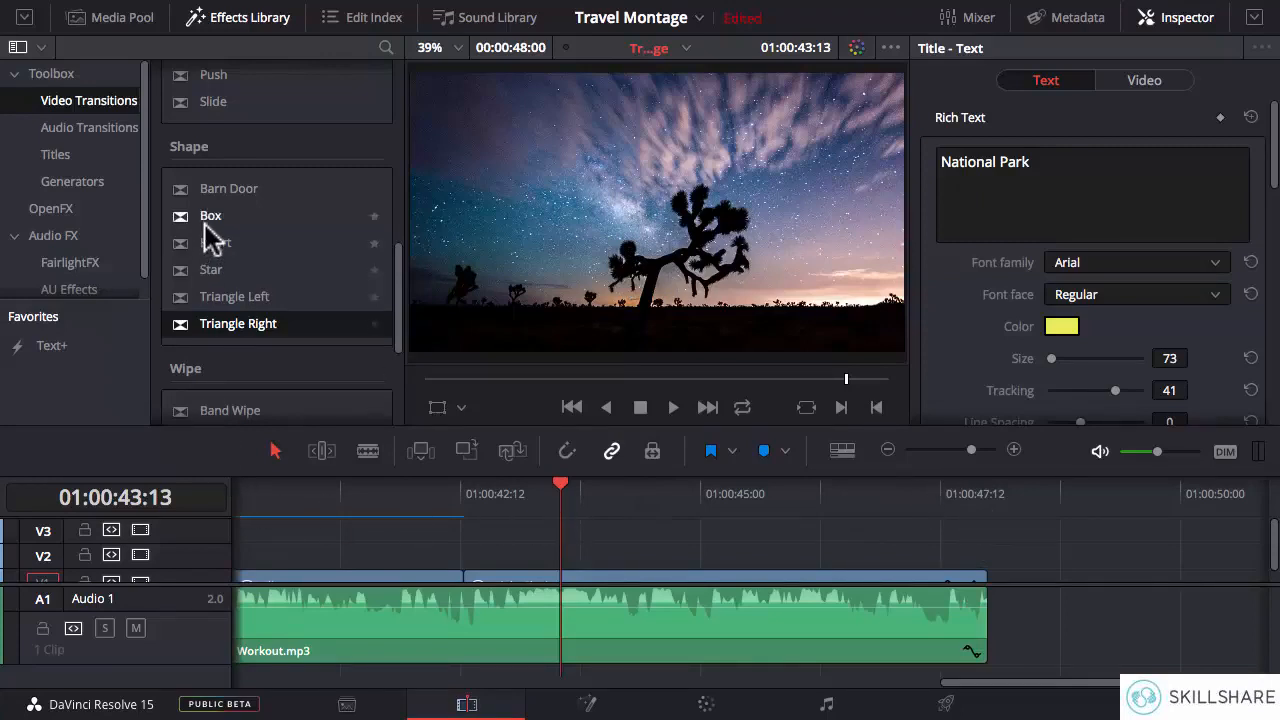
{"action": "left_click", "coordinate": [60, 155]}
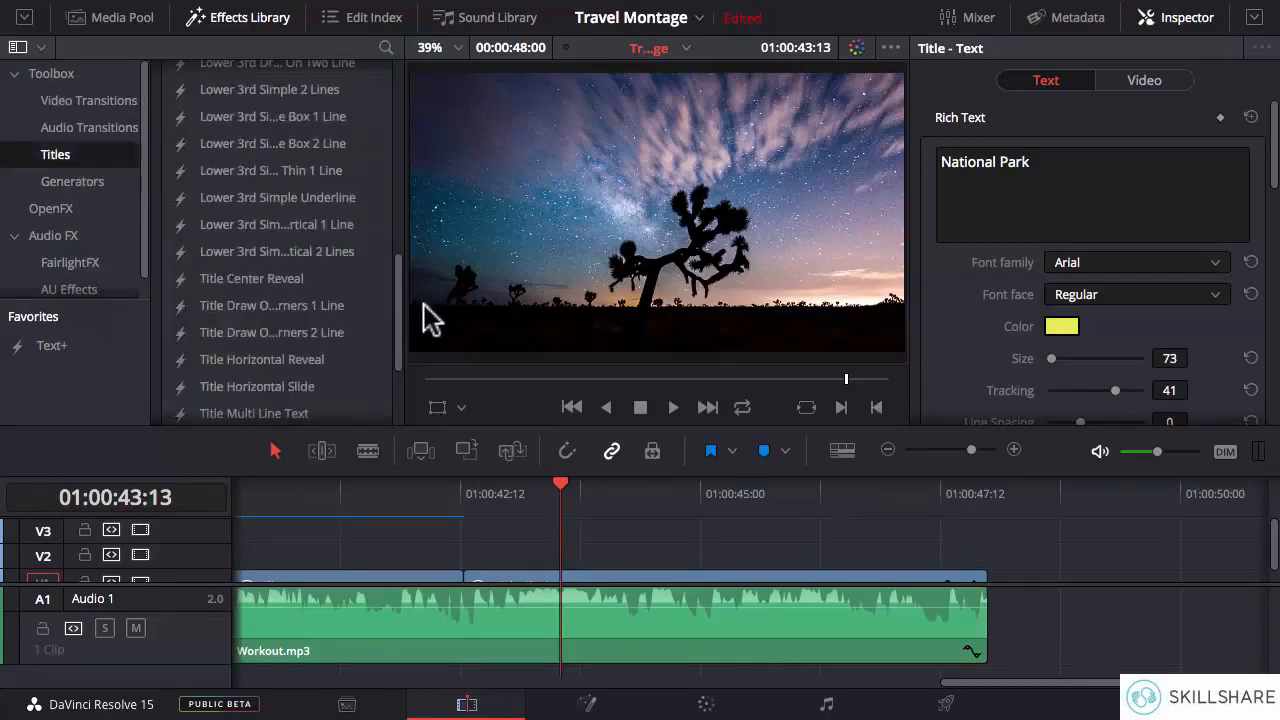
{"action": "left_click_drag", "start_coordinate": [400, 323], "coordinate": [408, 137]}
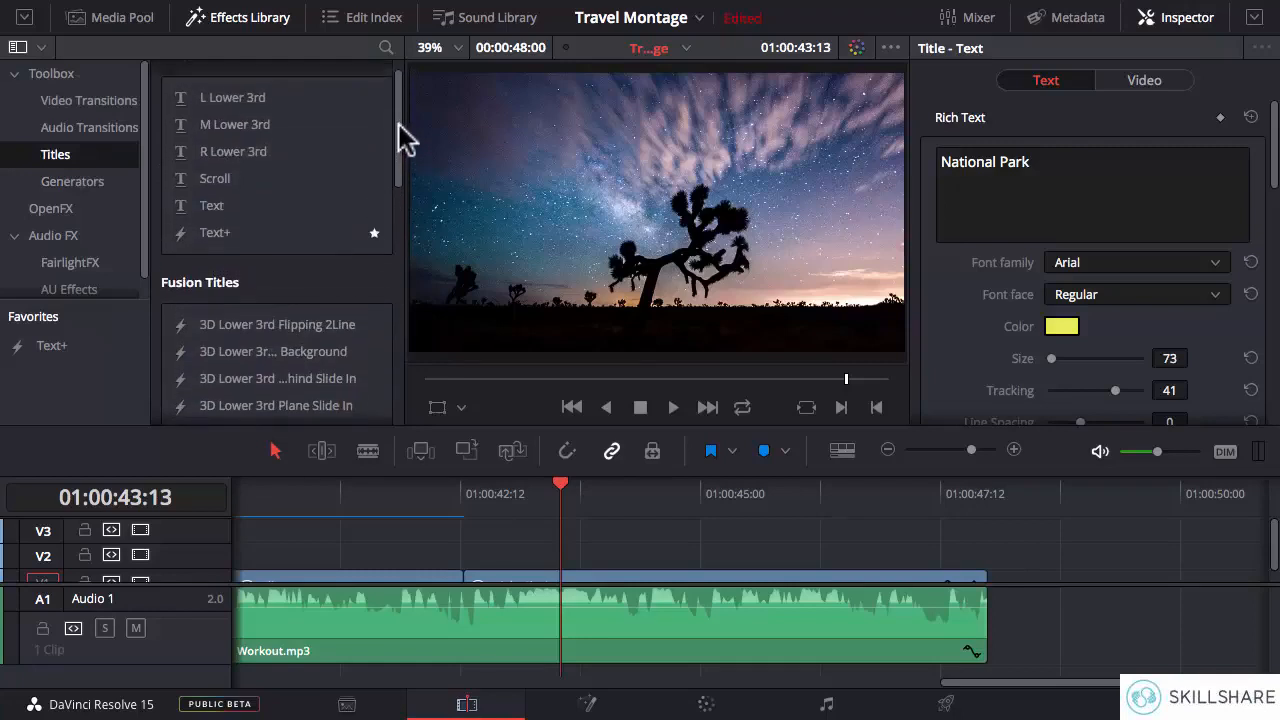
{"action": "left_click_drag", "start_coordinate": [236, 208], "coordinate": [561, 556]}
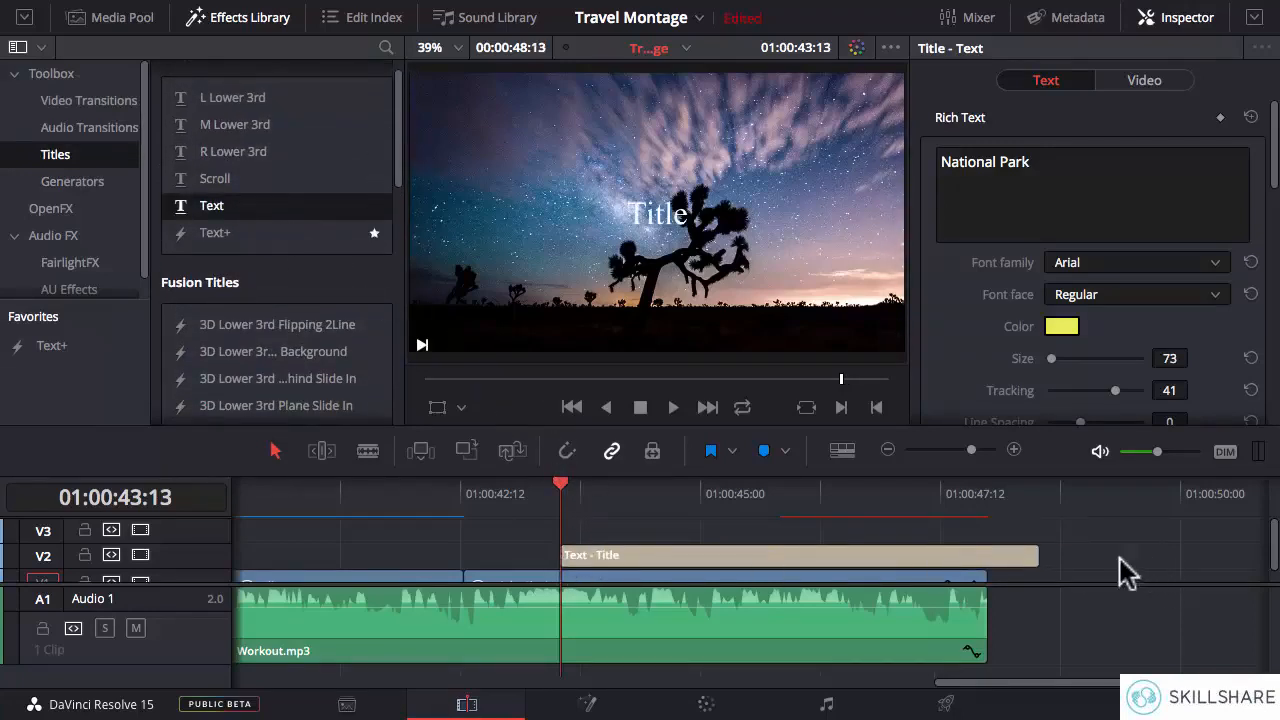
- Trim the title's end to the end of the montage at 01:00:48:00 and turn on snapping to align it
{"action": "left_click_drag", "start_coordinate": [1041, 555], "coordinate": [985, 555]}
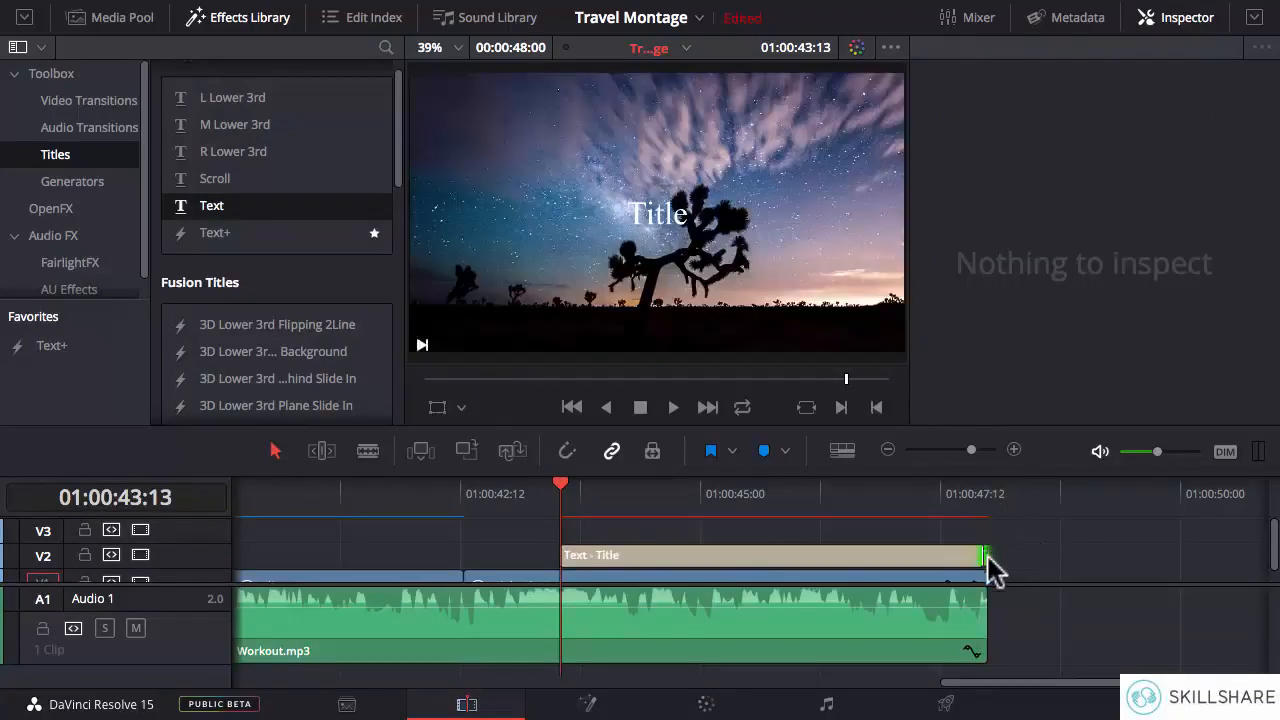
{"action": "left_click", "coordinate": [985, 556]}
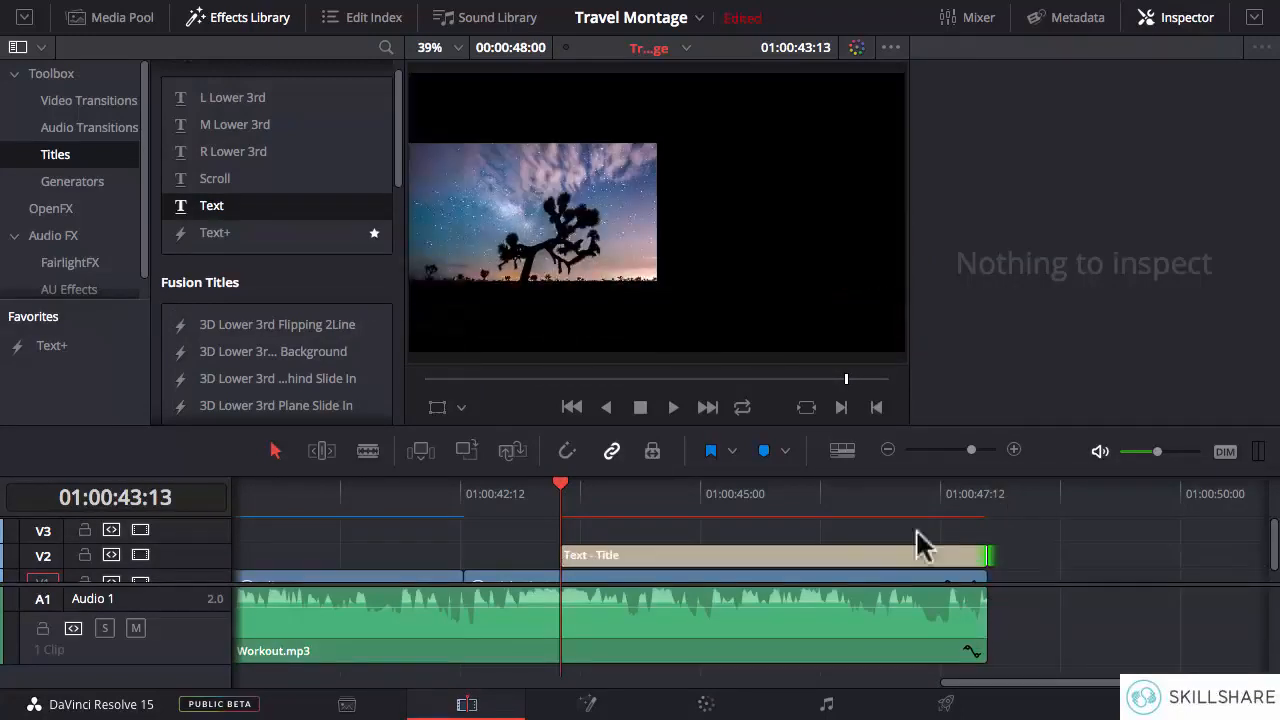
{"action": "left_click", "coordinate": [566, 451]}
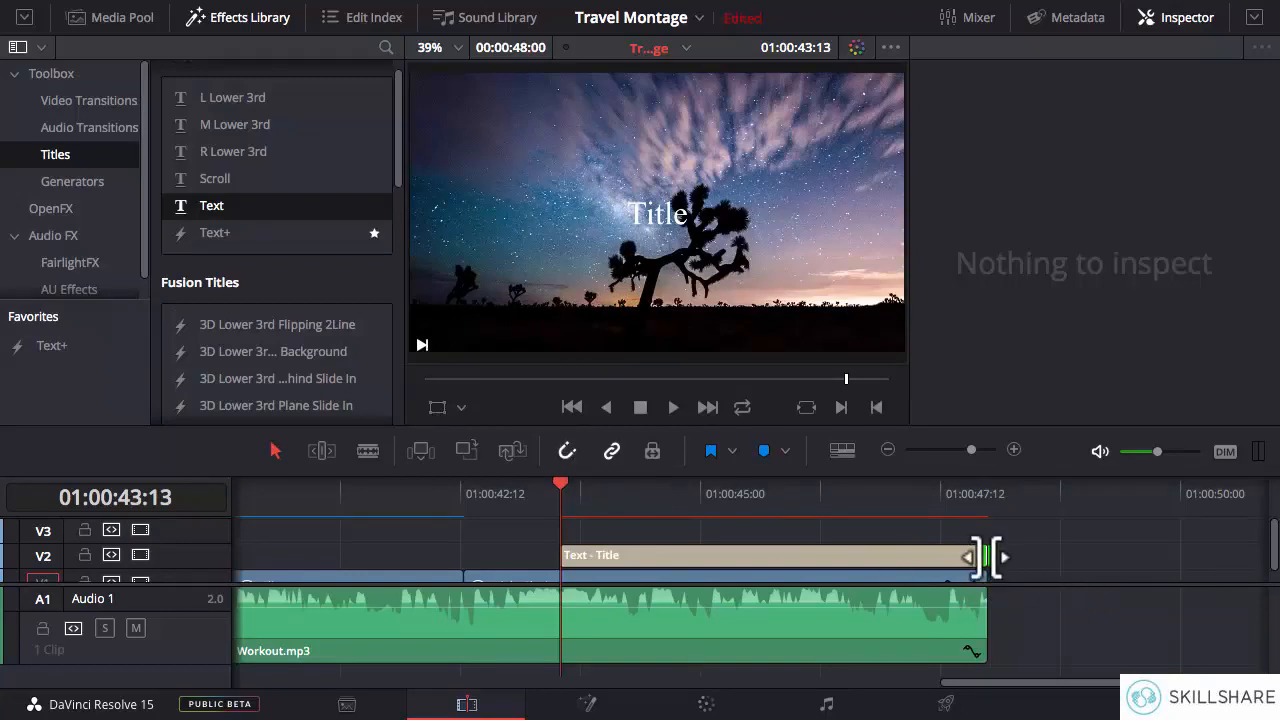
{"action": "left_click_drag", "start_coordinate": [985, 556], "coordinate": [986, 556]}
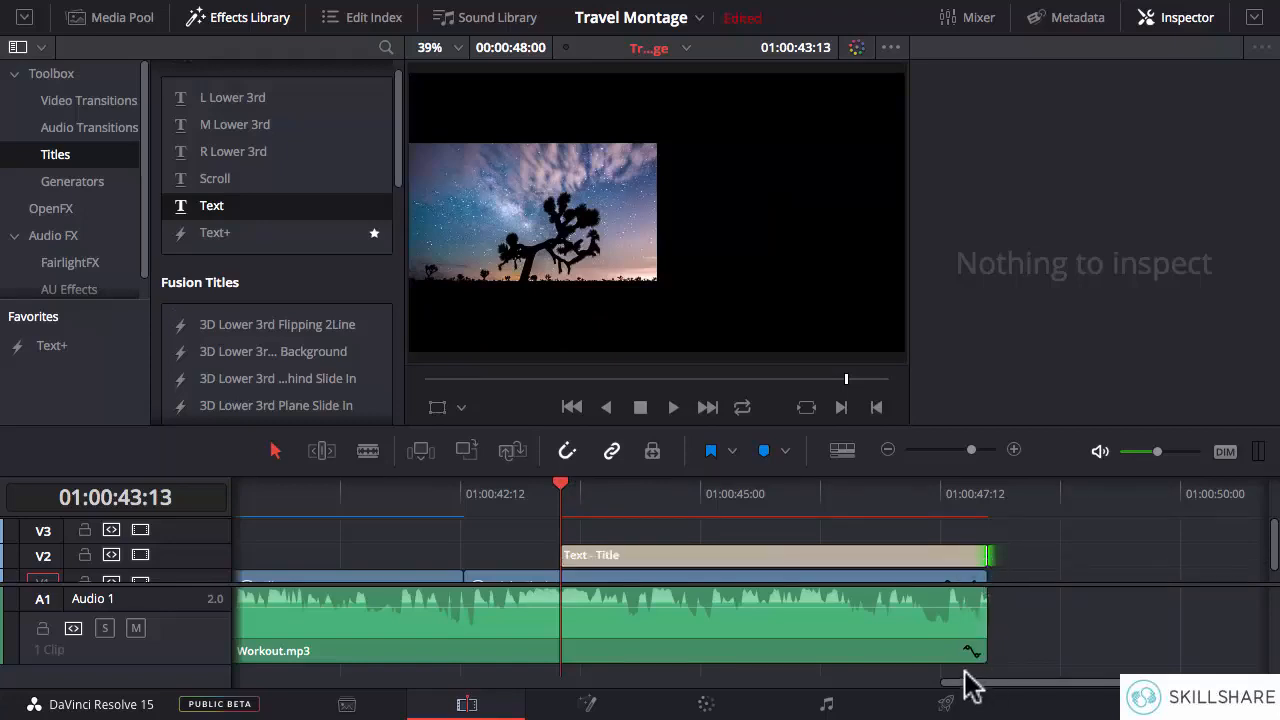
{"action": "left_click", "coordinate": [985, 492]}
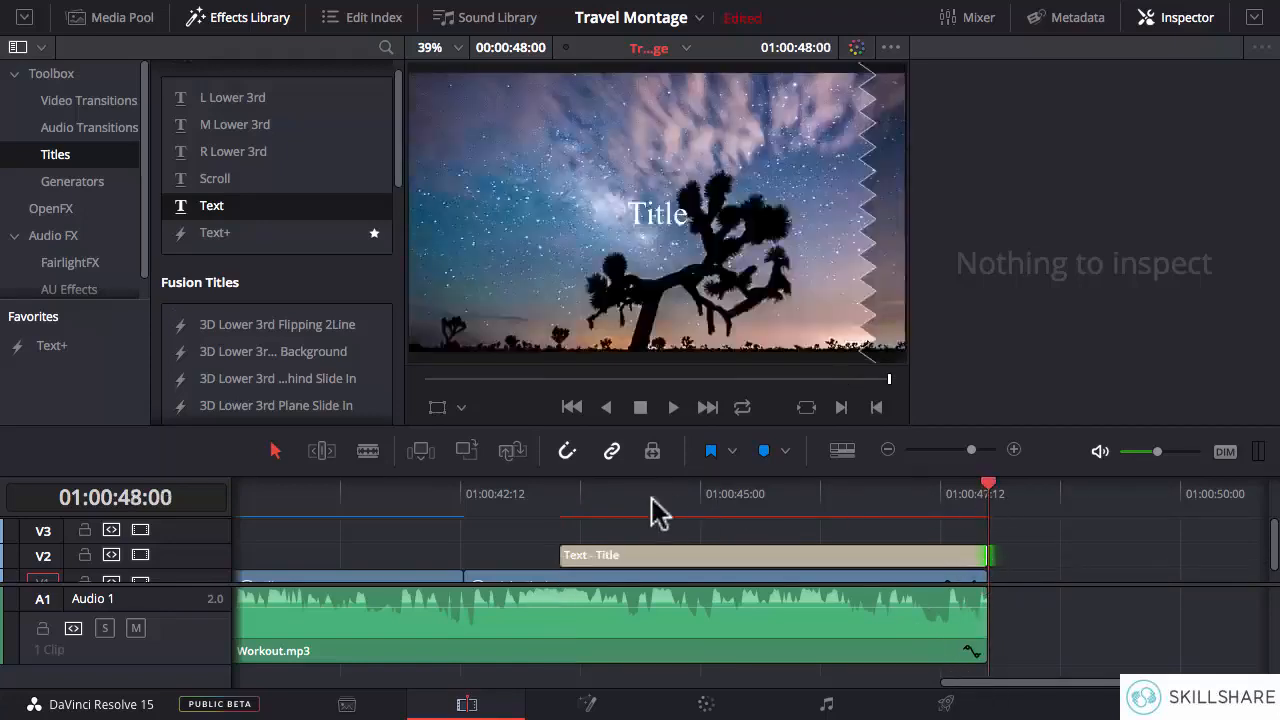
- Change the new title's text to "Thanks for watching." with the playhead at 01:00:43:13
{"action": "left_click", "coordinate": [560, 492]}
{"action": "left_click", "coordinate": [613, 555]}
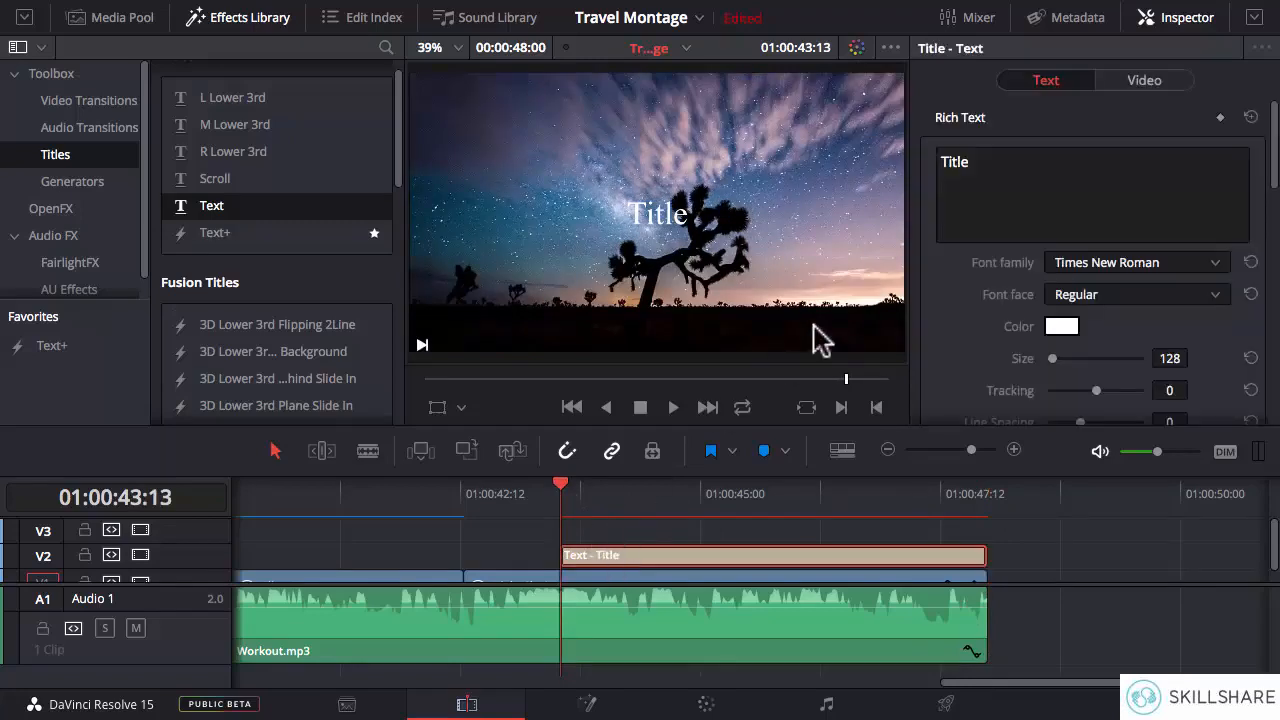
{"action": "left_click_drag", "start_coordinate": [1033, 168], "coordinate": [903, 172]}
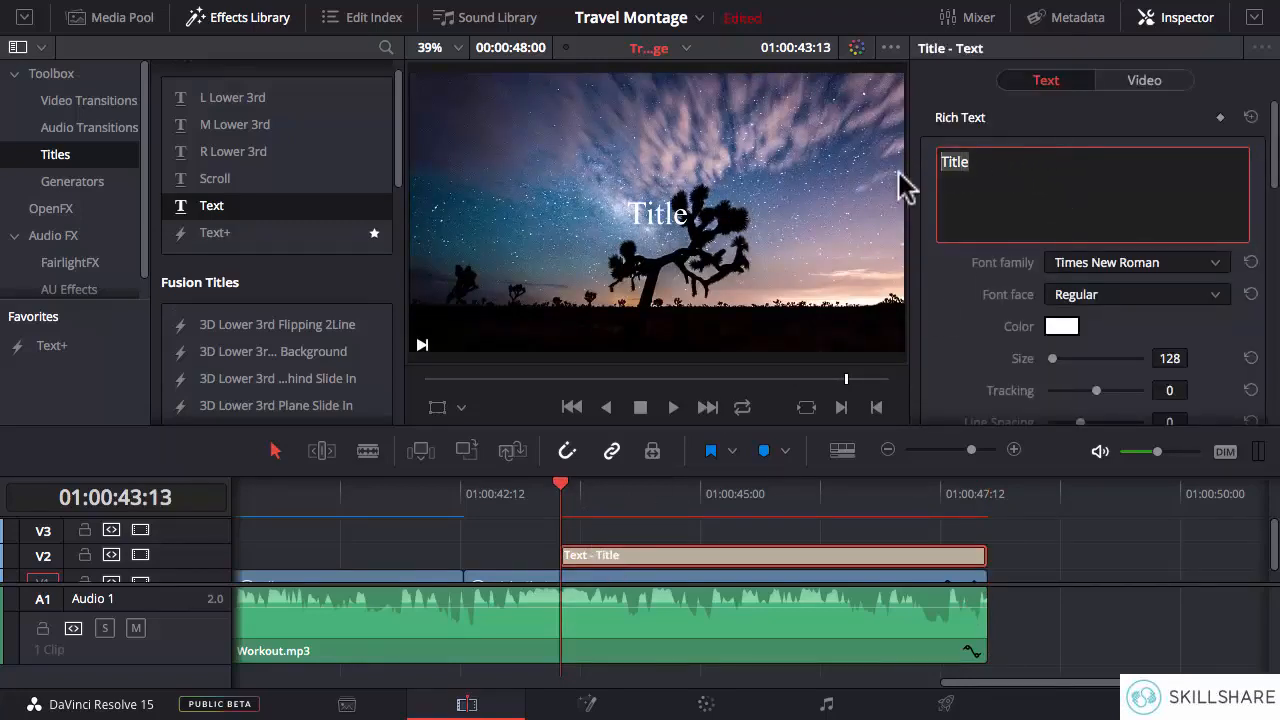
{"action": "type", "text": "Thanks for "}
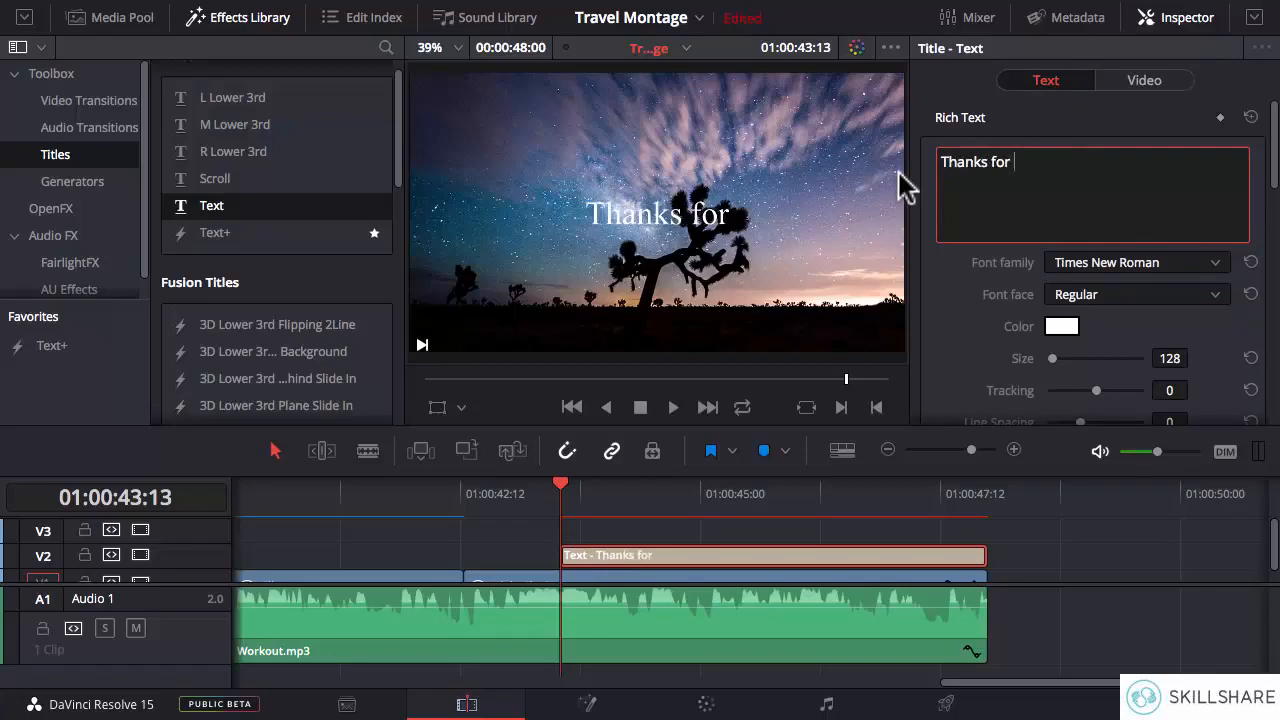
{"action": "type", "text": "wat"}
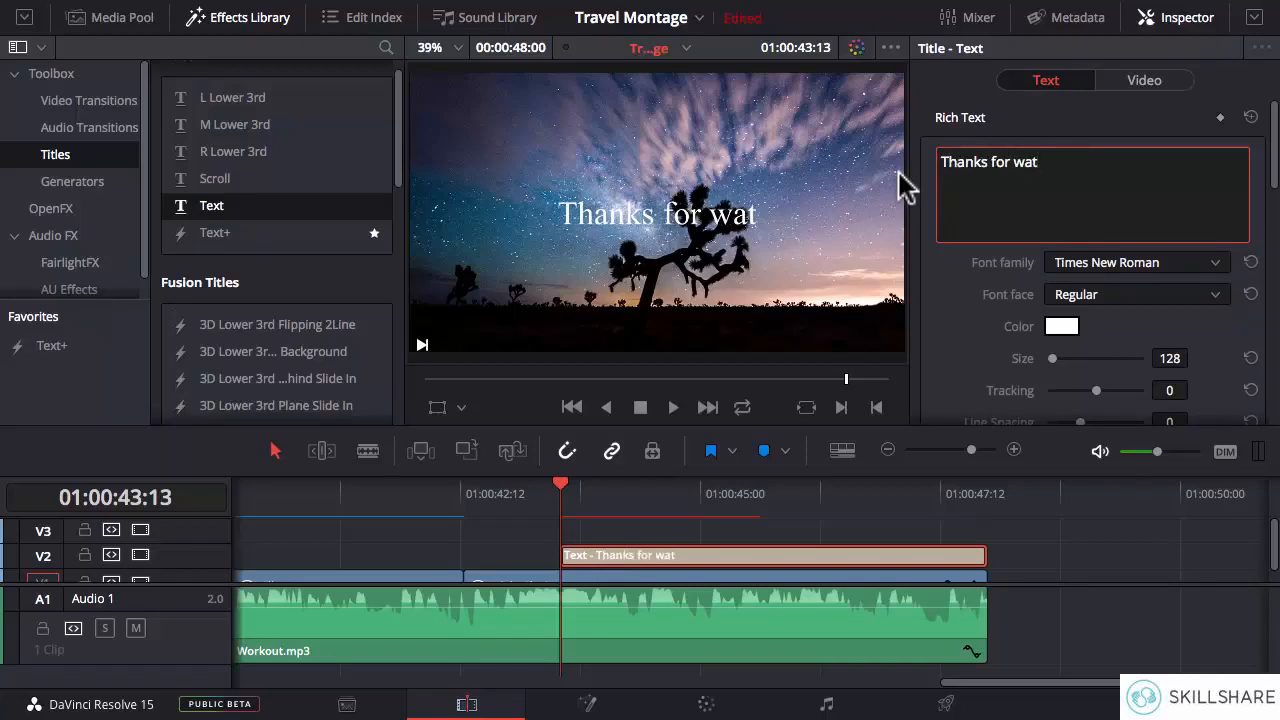
{"action": "type", "text": "ching"}
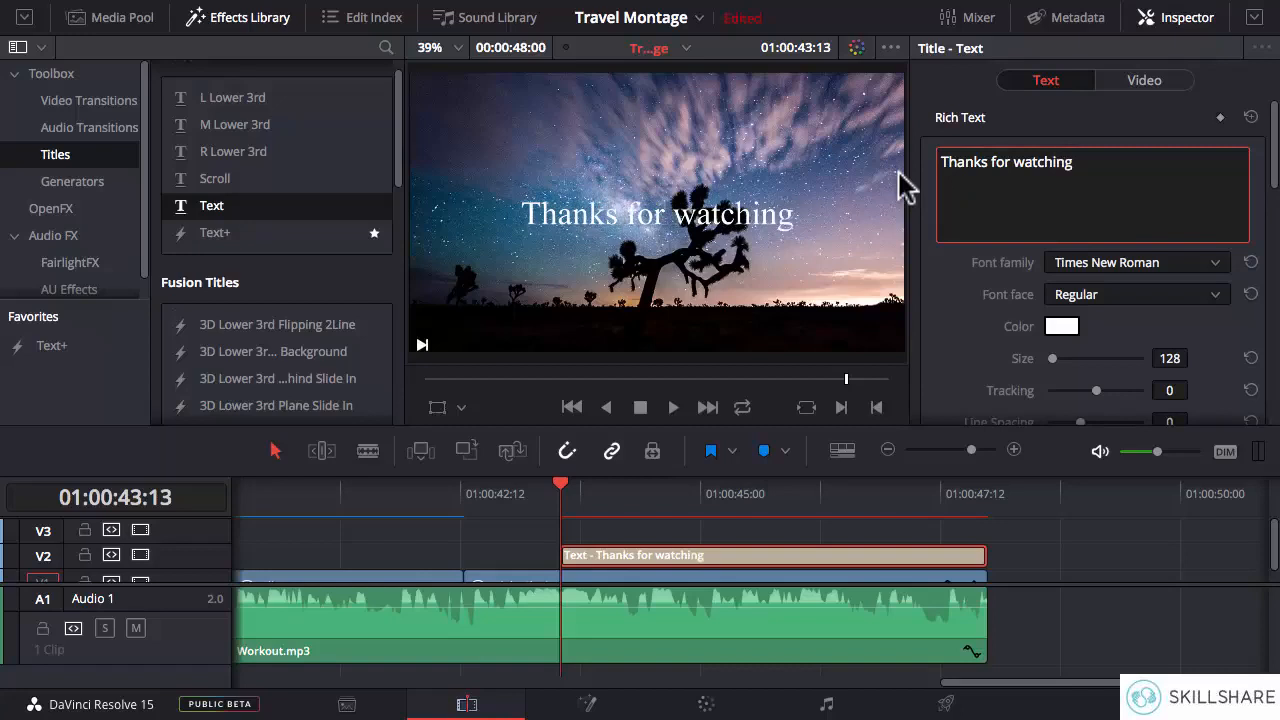
{"action": "type", "text": "."}
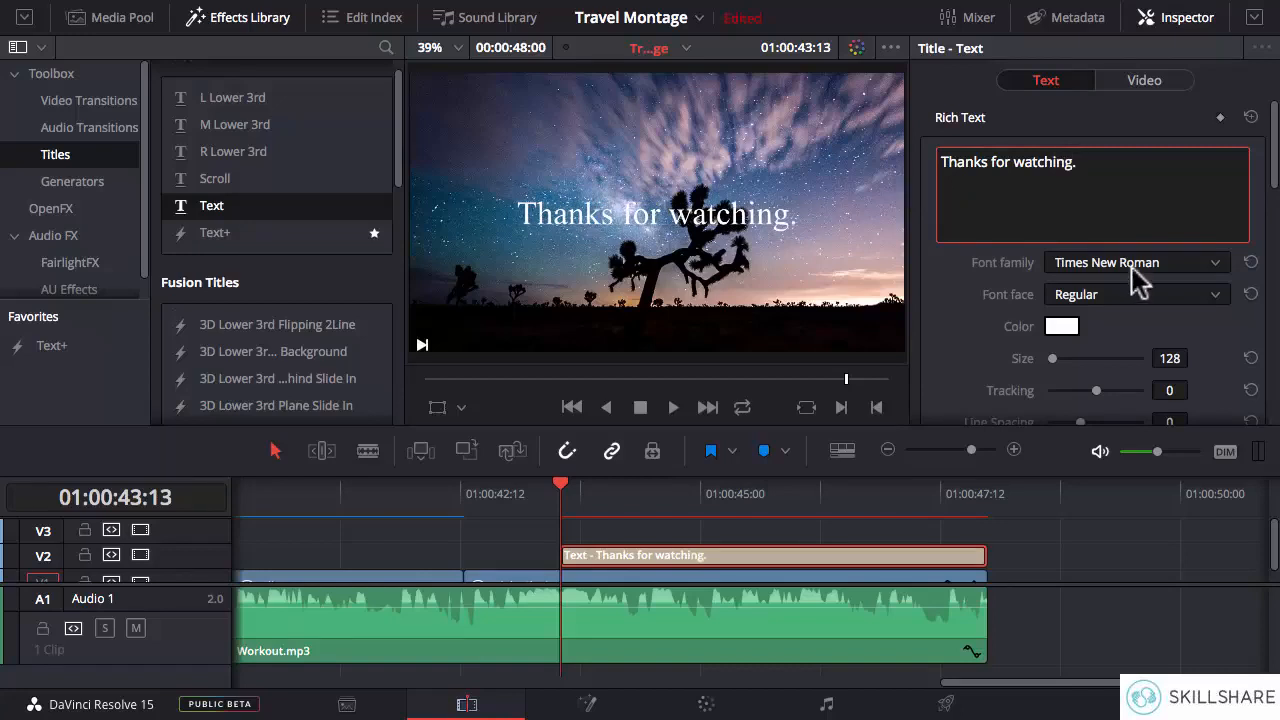
- Format the closing title in Arial Bold with size 79 and tracking 34
{"action": "left_click", "coordinate": [1135, 266]}
{"action": "scroll", "coordinate": [1137, 266], "scroll_direction": "up", "scroll_amount": 15}
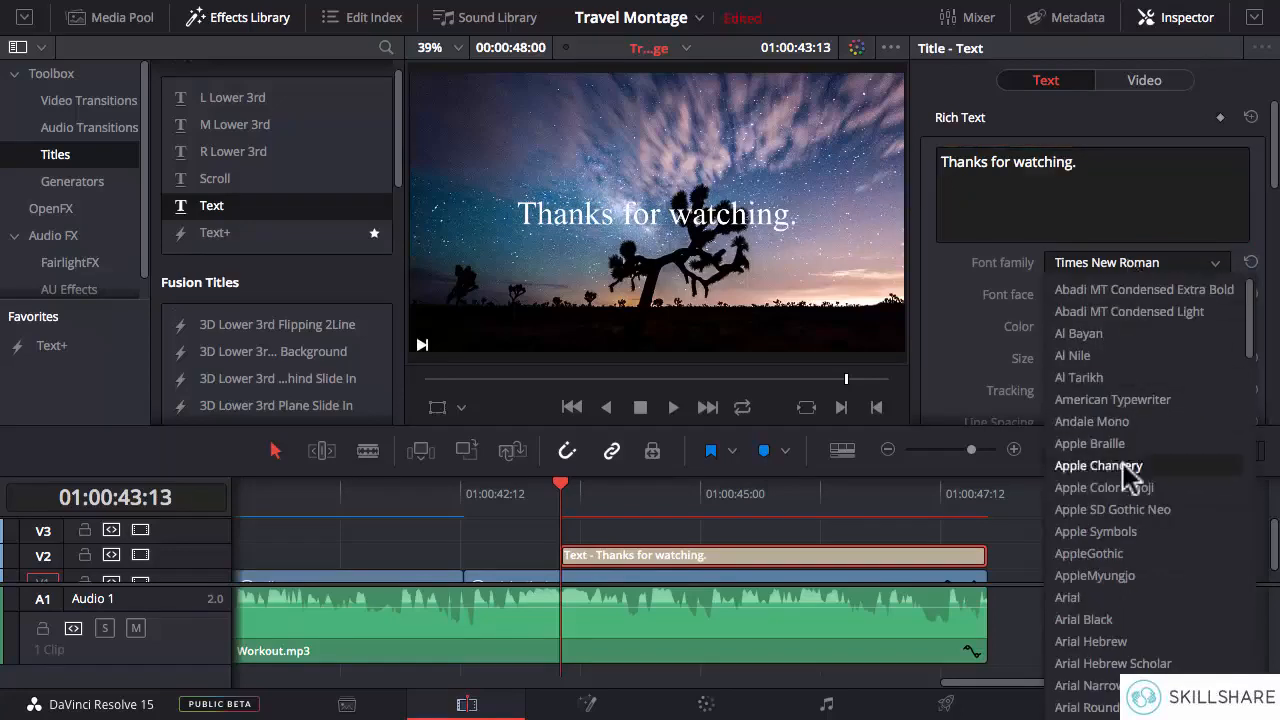
{"action": "left_click", "coordinate": [1107, 603]}
{"action": "left_click", "coordinate": [1095, 288]}
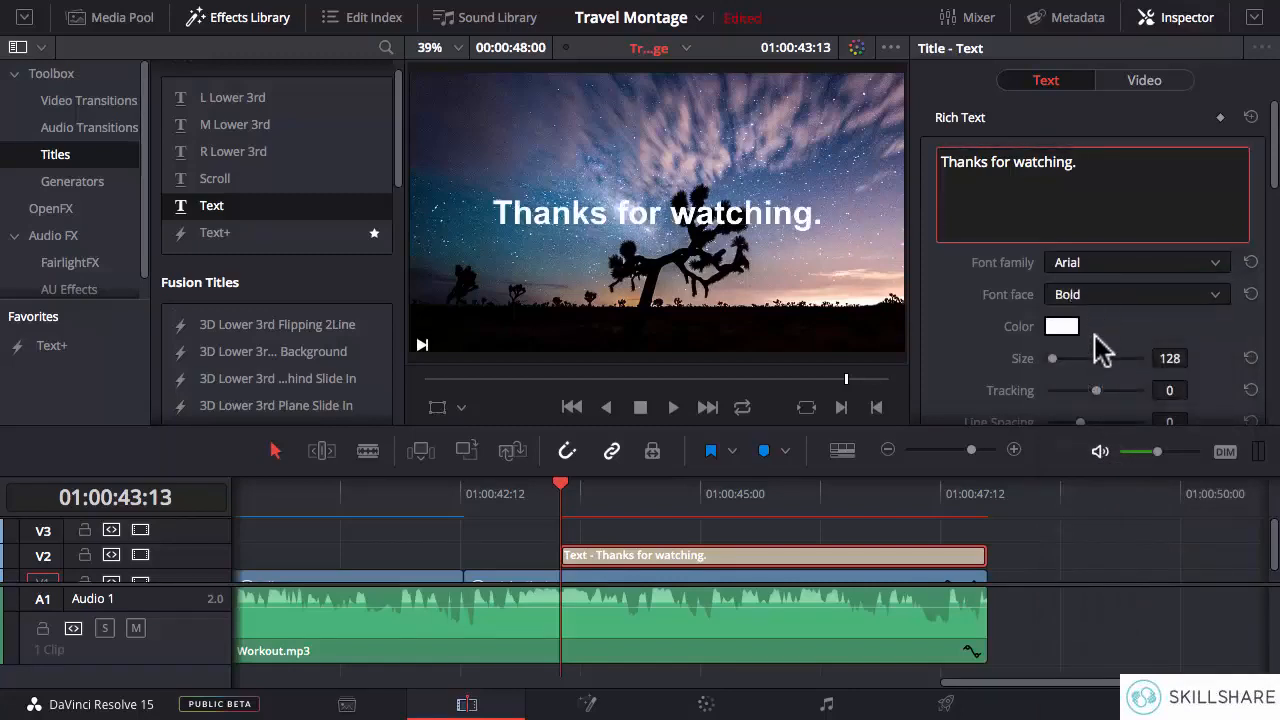
{"action": "left_click_drag", "start_coordinate": [1162, 357], "coordinate": [1200, 388]}
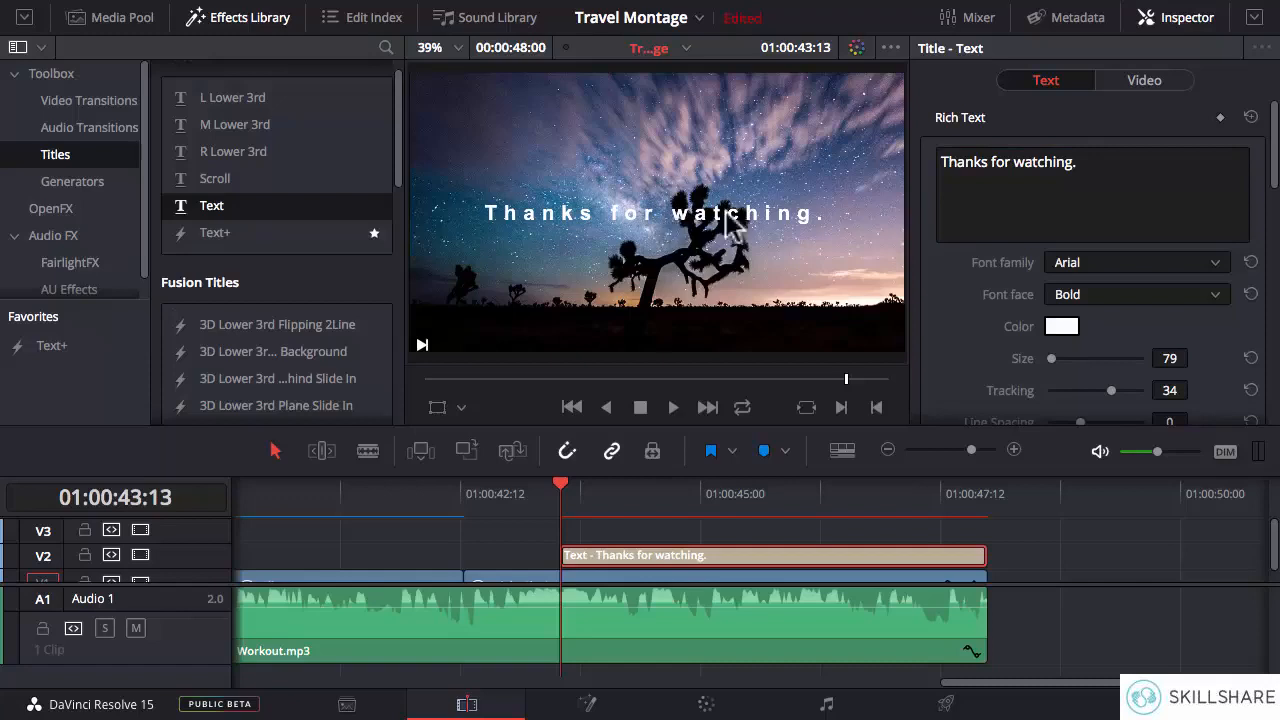
- Color the closing title's text a slightly darkened green
{"action": "scroll", "coordinate": [1200, 250], "scroll_direction": "down", "scroll_amount": 3}
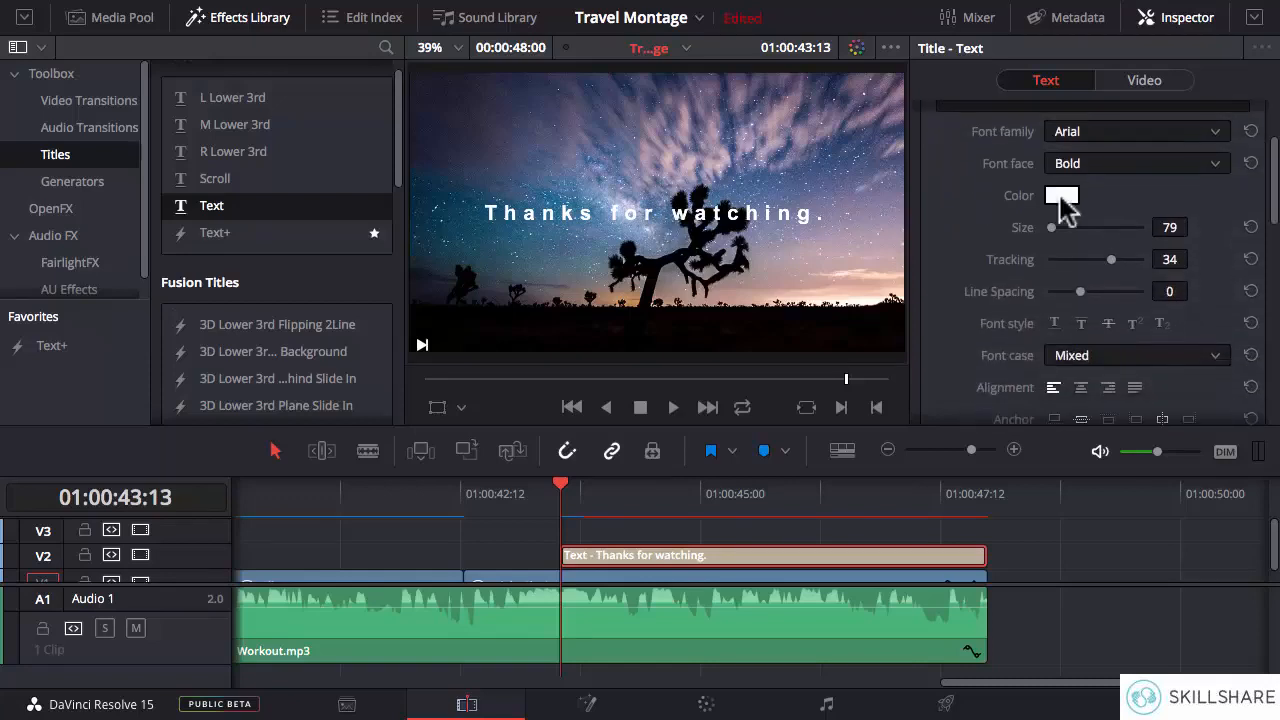
{"action": "left_click", "coordinate": [1061, 195]}
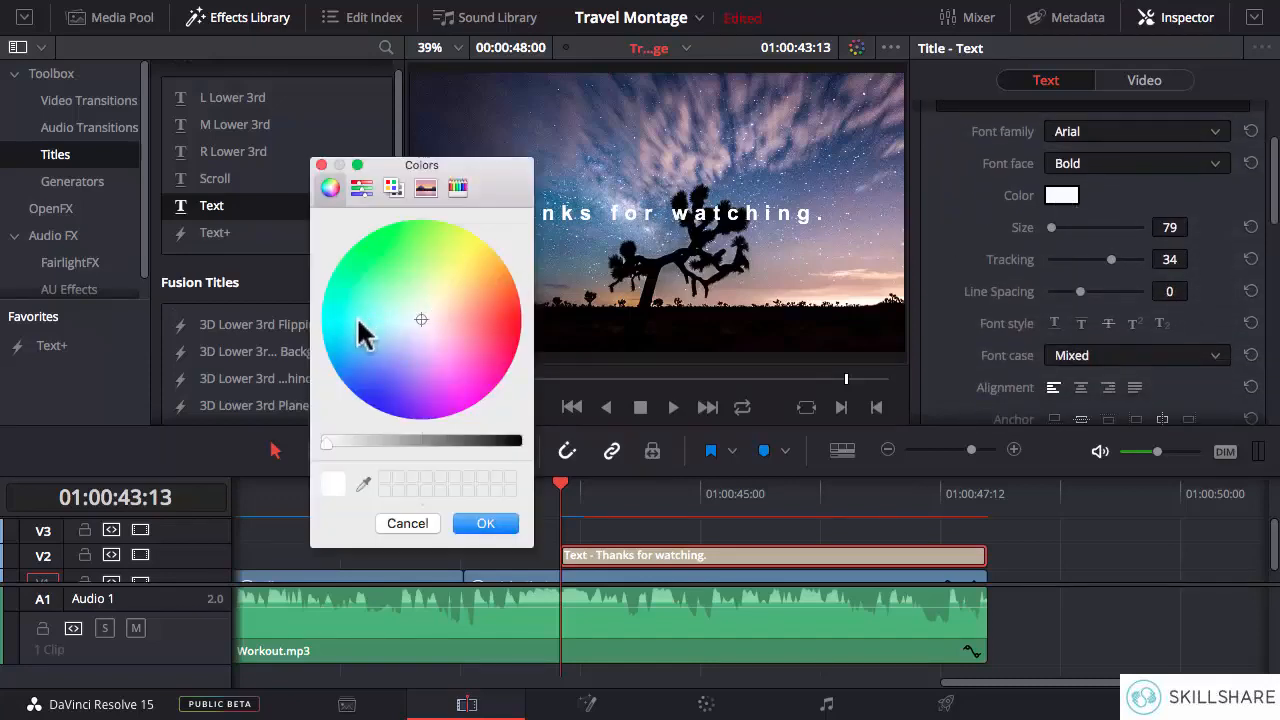
{"action": "left_click_drag", "start_coordinate": [362, 333], "coordinate": [366, 270]}
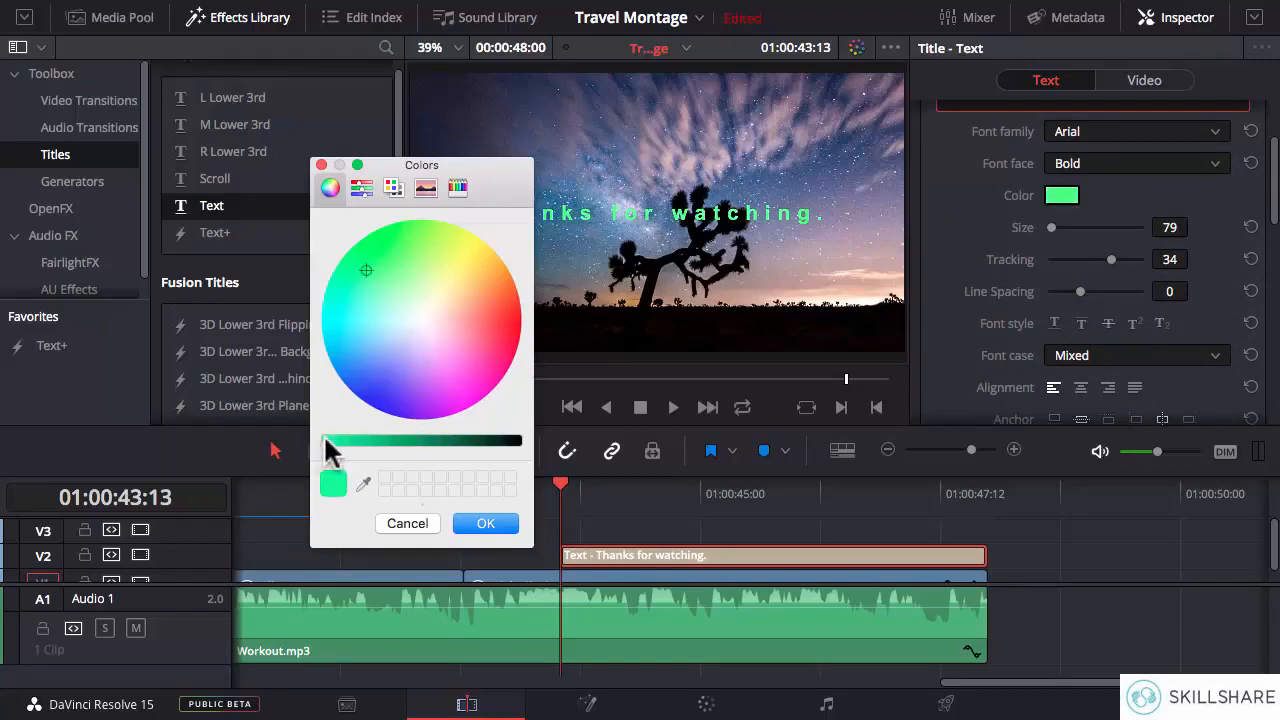
{"action": "left_click_drag", "start_coordinate": [326, 441], "coordinate": [362, 442]}
{"action": "left_click", "coordinate": [486, 524]}
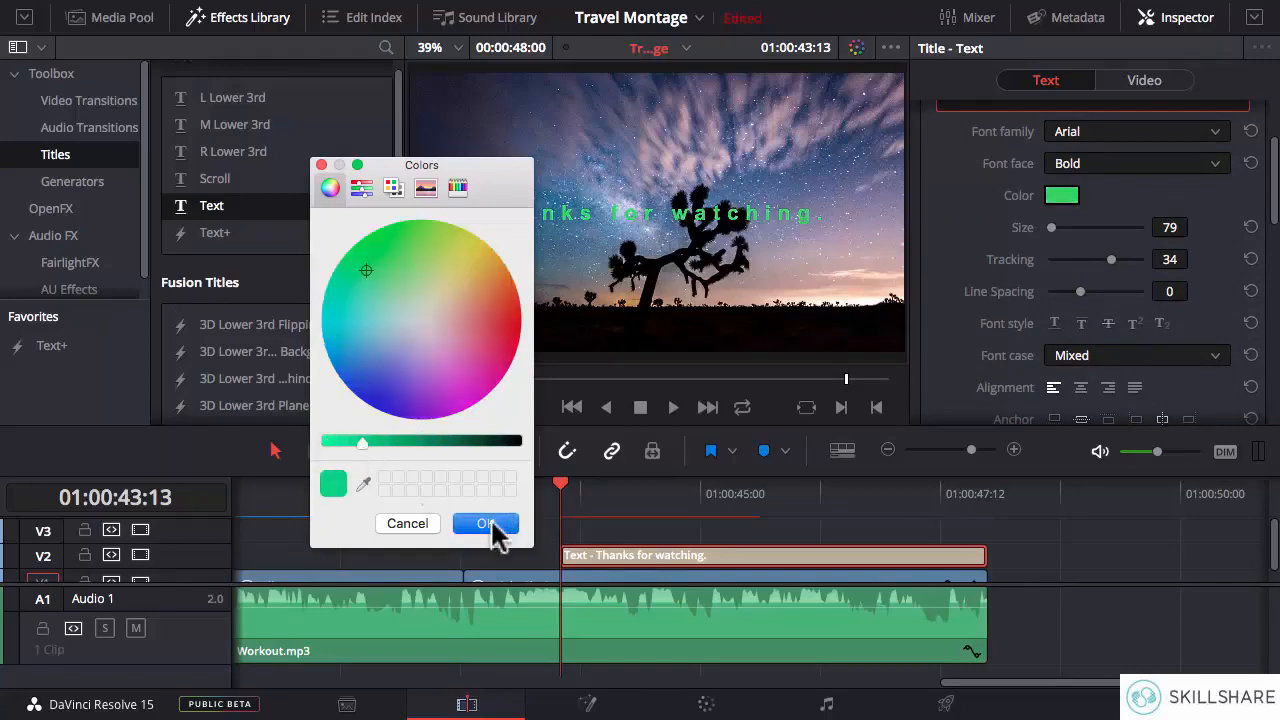
- Lower the Night Sky.jpg clip's opacity to 49.50 and play back the ending from just before that clip
{"action": "left_click", "coordinate": [686, 579]}
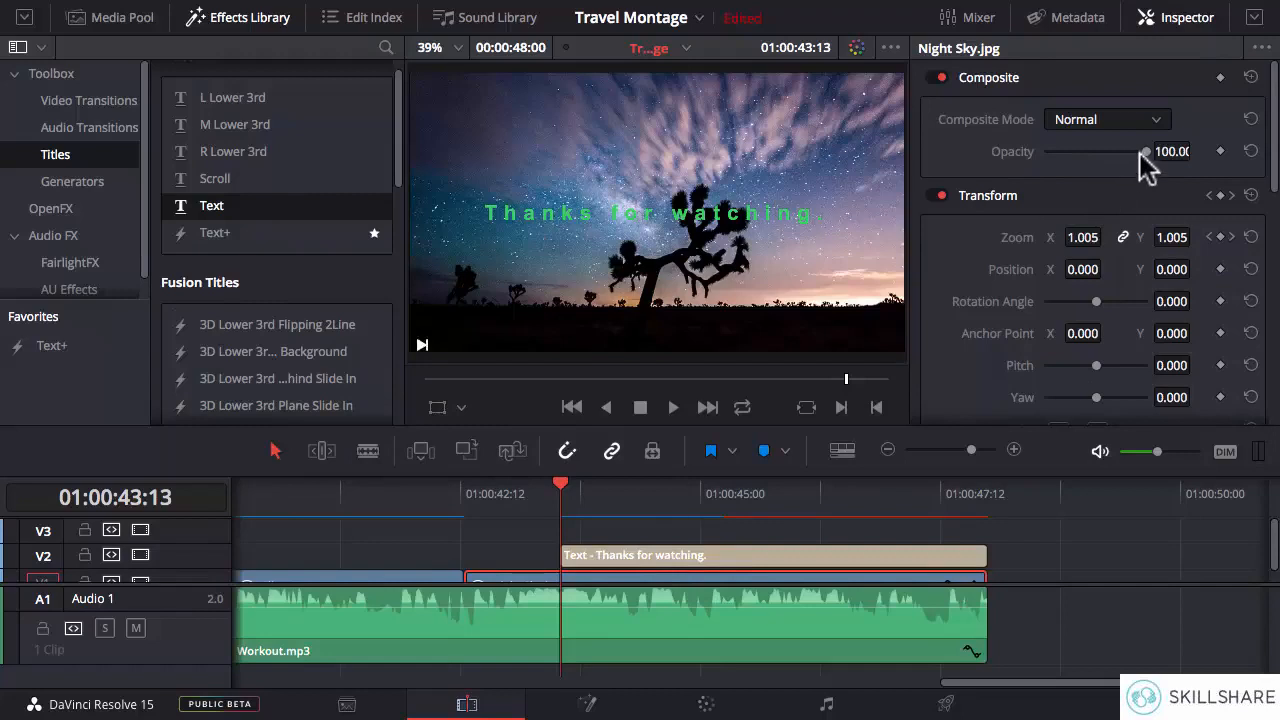
{"action": "left_click_drag", "start_coordinate": [1131, 153], "coordinate": [1094, 158]}
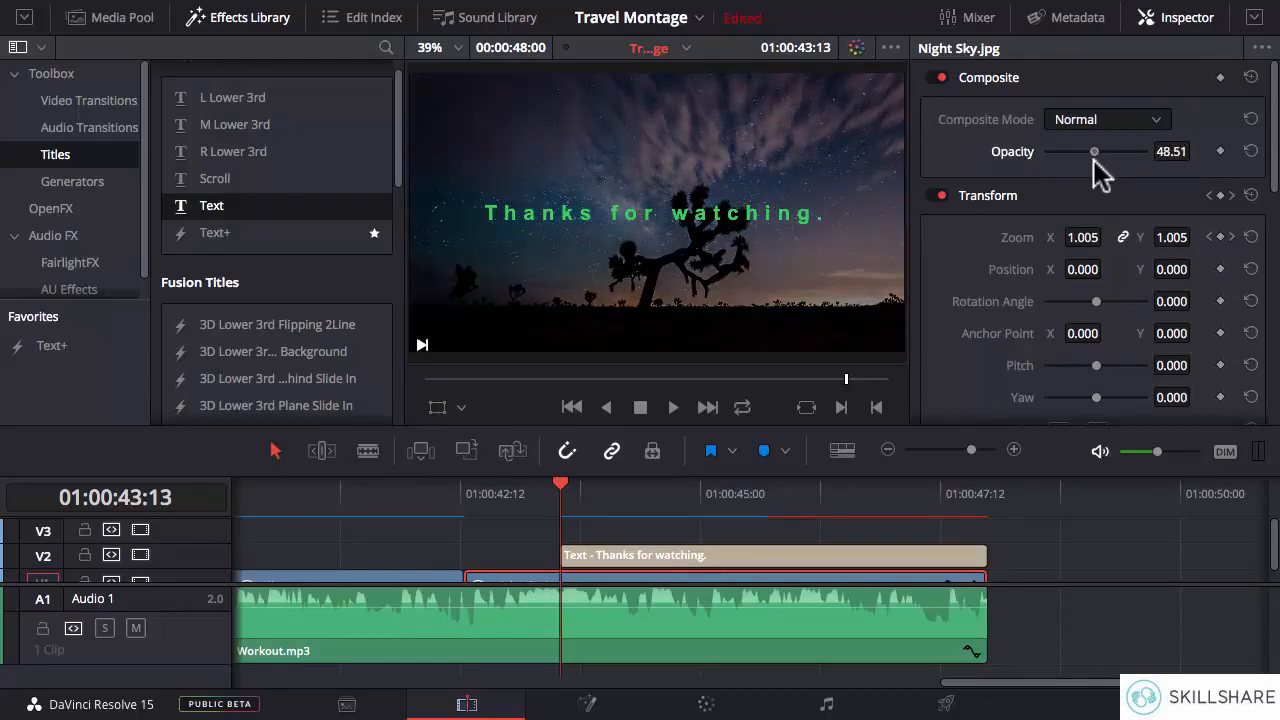
{"action": "left_click", "coordinate": [425, 492]}
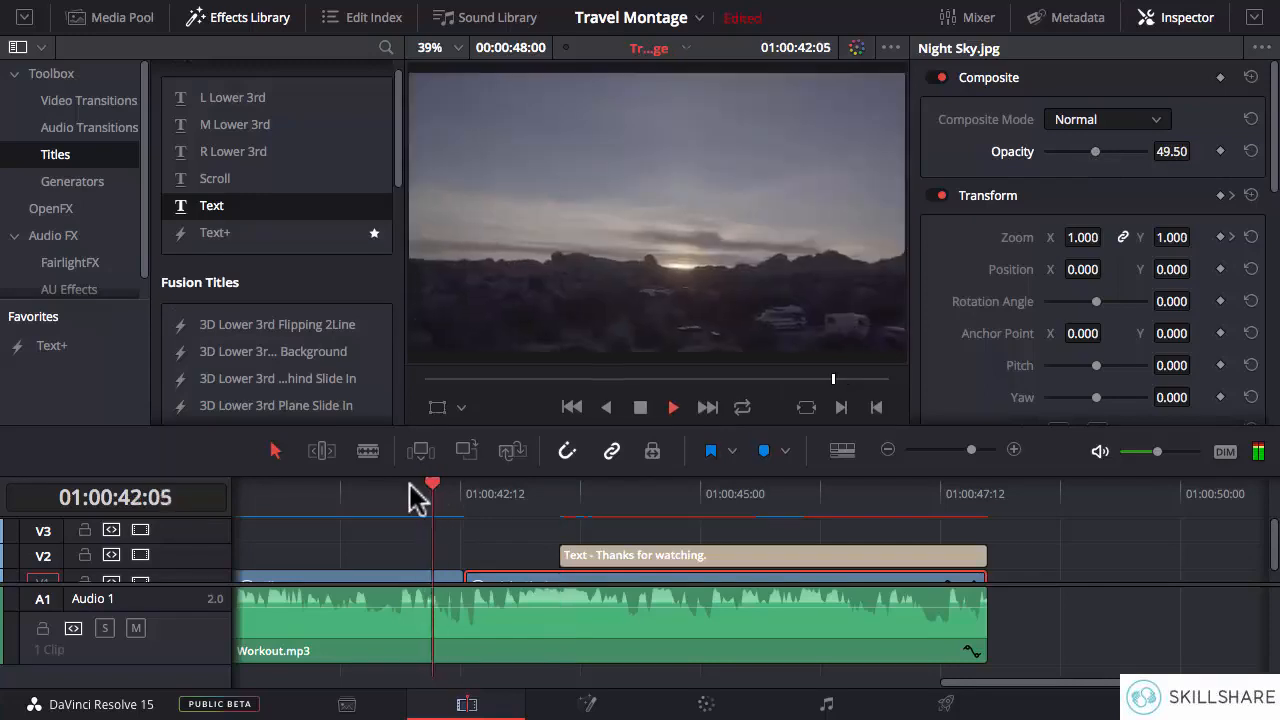
{"action": "key", "text": "space"}
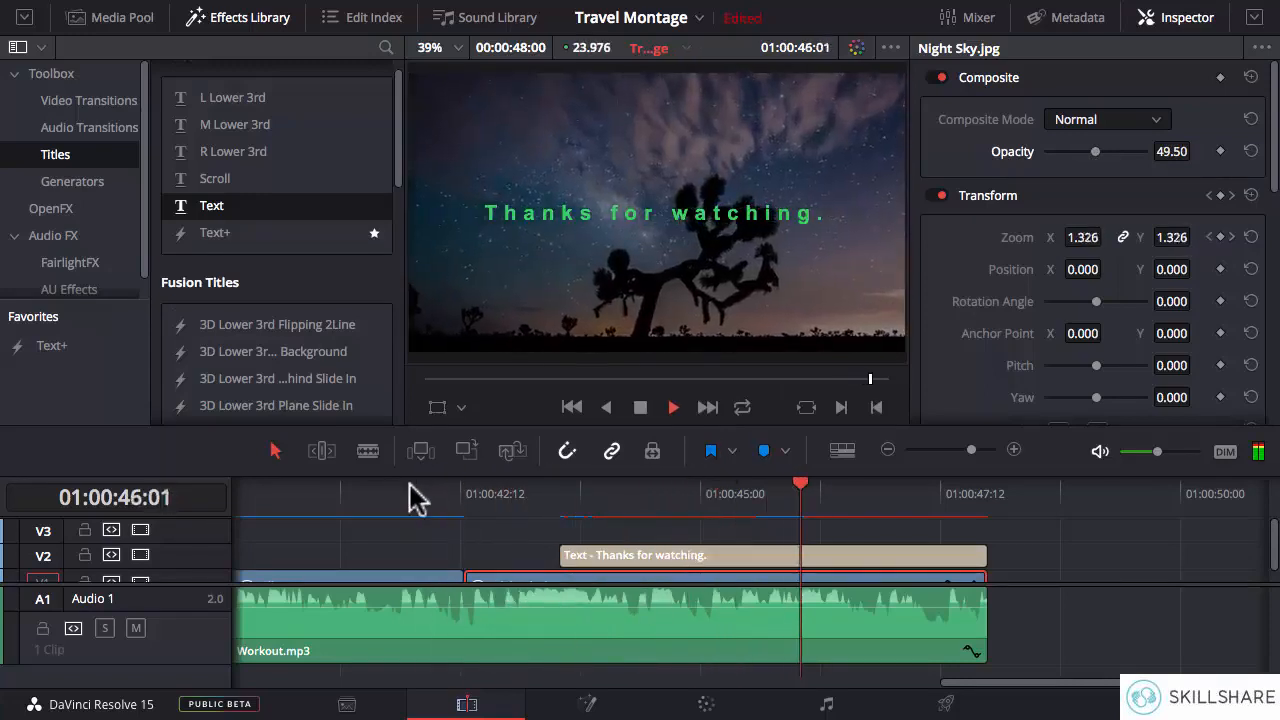
{"action": "key", "text": "space"}
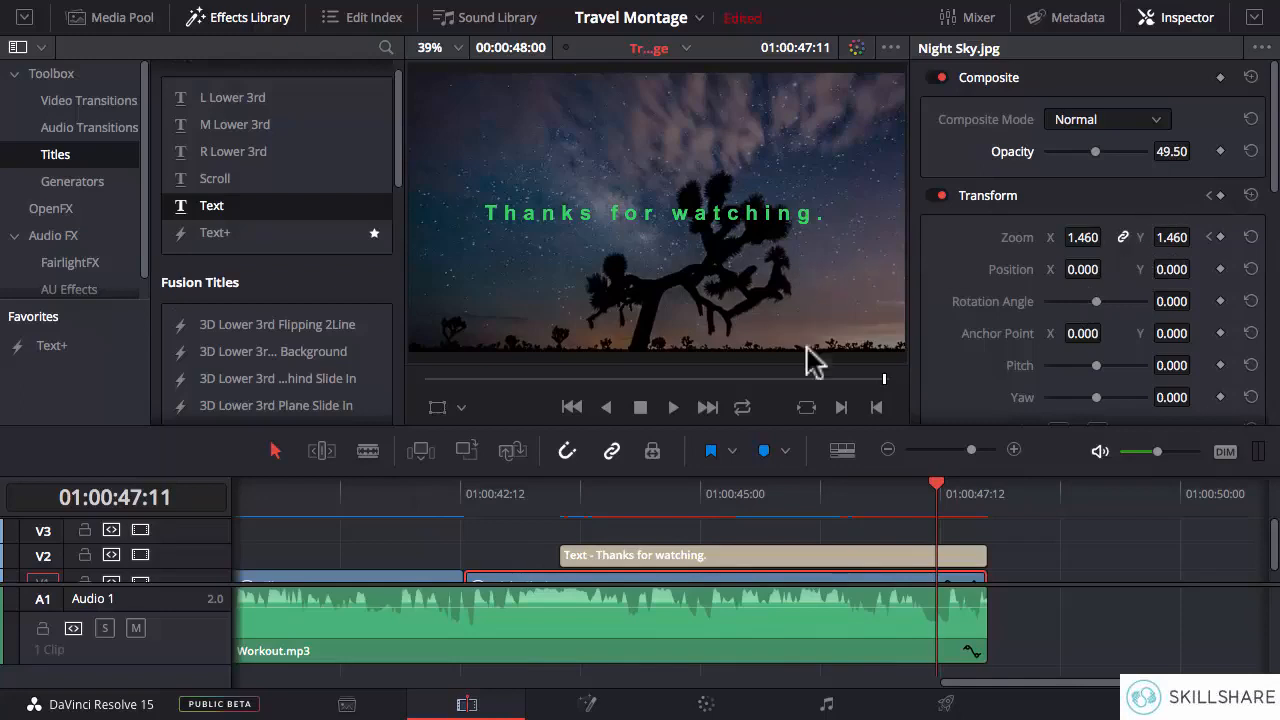
- Set the closing title's size to 95 and tracking to 24, and bring its background settings into view
{"action": "left_click", "coordinate": [829, 553]}
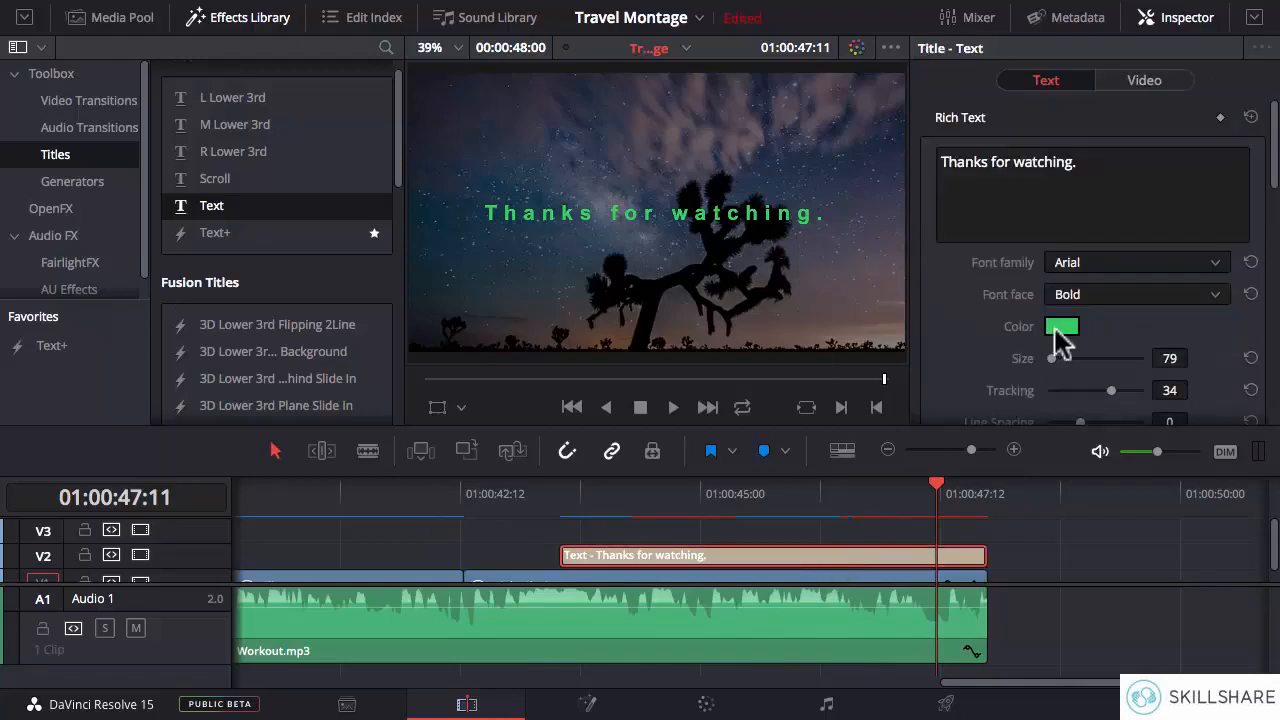
{"action": "left_click_drag", "start_coordinate": [1170, 358], "coordinate": [1258, 330]}
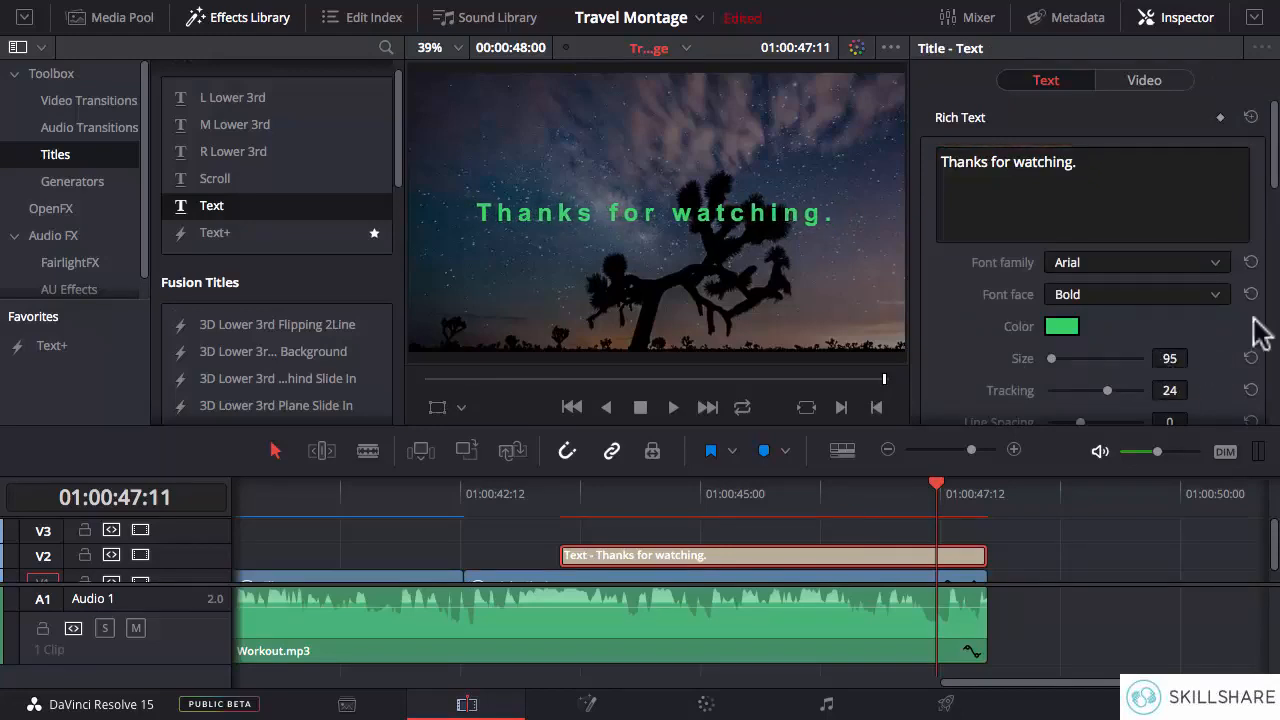
{"action": "left_click_drag", "start_coordinate": [1274, 166], "coordinate": [1273, 410]}
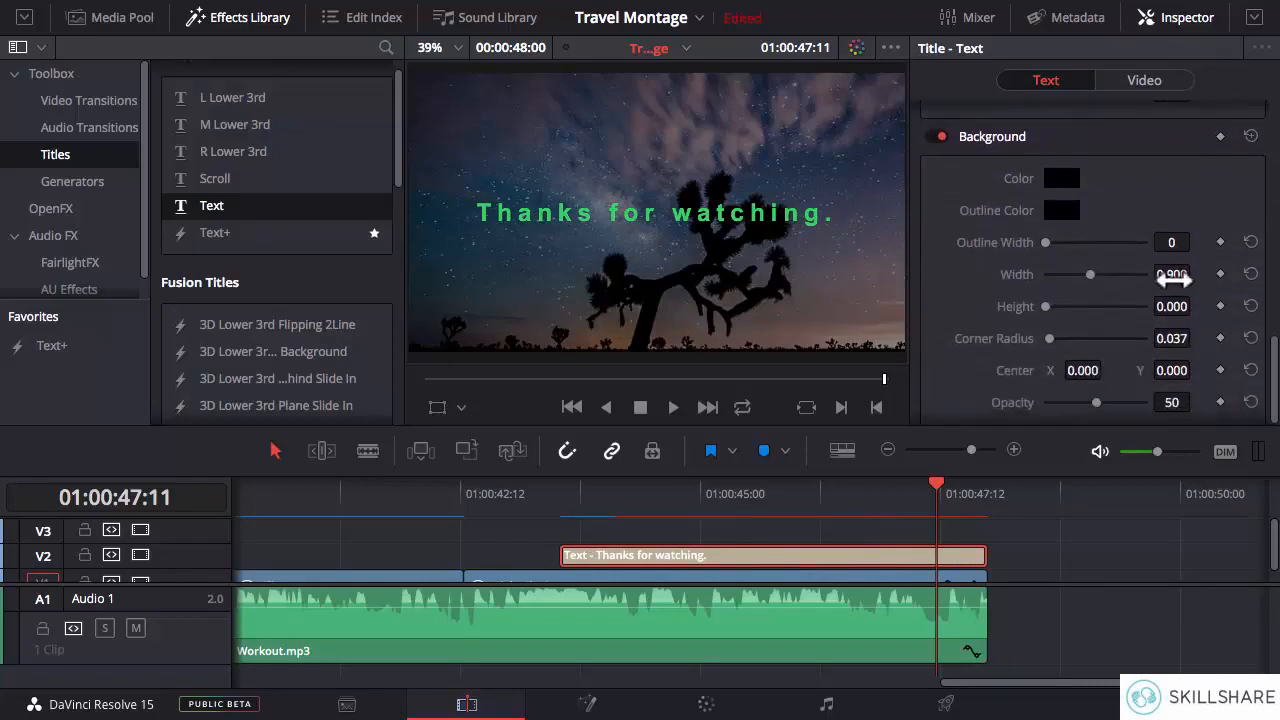